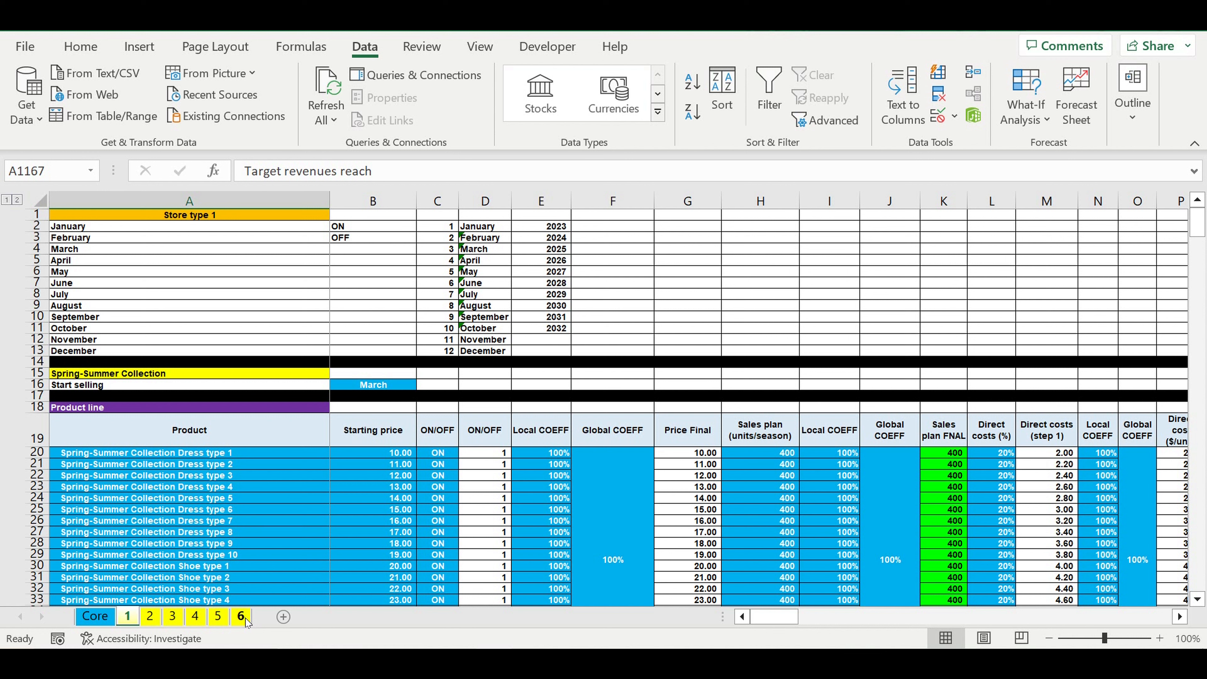
Step: Review the Spring-Summer Collection inputs on sheet 1: start-selling month, products, starting prices, ON/OFF switches and price coefficients
{"action": "left_click", "coordinate": [123, 521]}
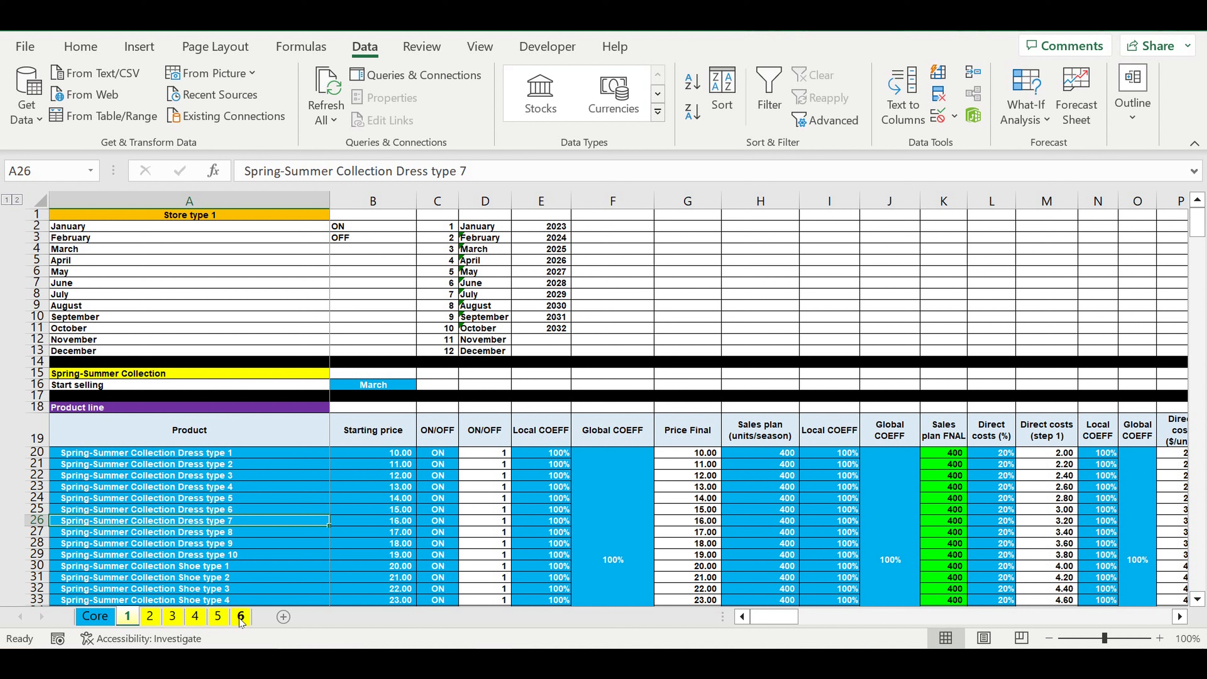
{"action": "left_click", "coordinate": [369, 389]}
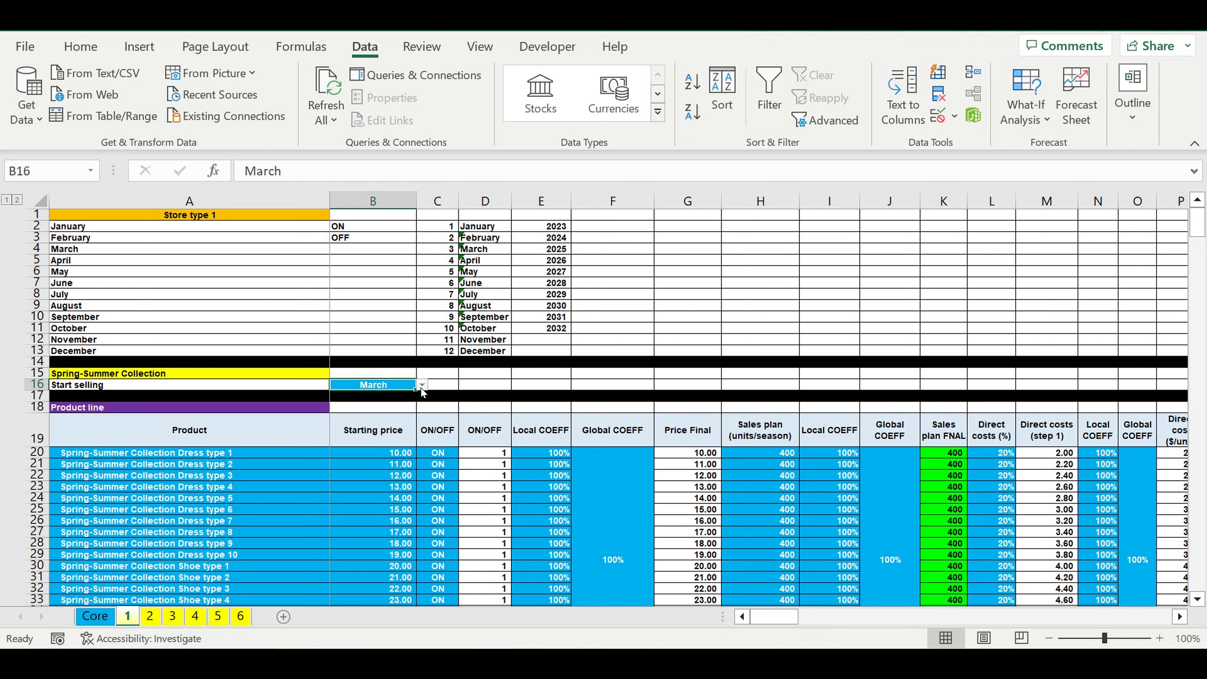
{"action": "left_click_drag", "start_coordinate": [212, 458], "coordinate": [215, 599]}
{"action": "left_click_drag", "start_coordinate": [381, 464], "coordinate": [439, 599]}
{"action": "left_click_drag", "start_coordinate": [542, 466], "coordinate": [612, 571]}
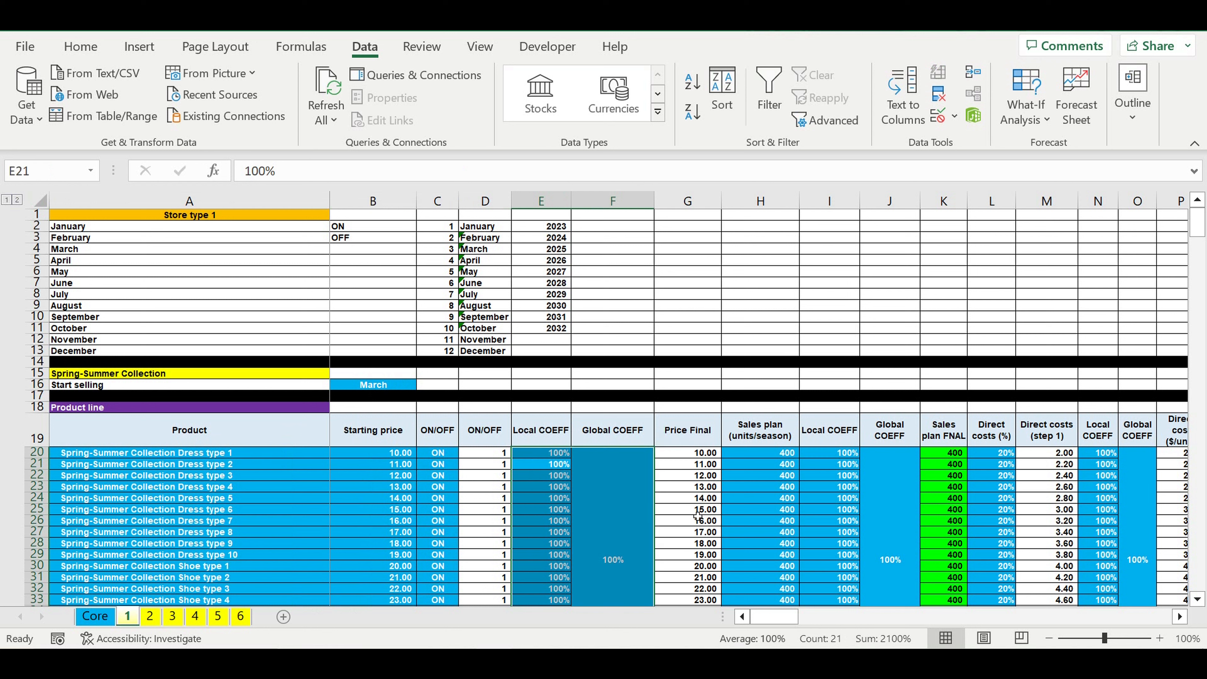
Step: Inspect the Price Final formulas for the Spring-Summer dresses, checking which cells the G22 formula multiplies
{"action": "left_click", "coordinate": [692, 466]}
{"action": "left_click_drag", "start_coordinate": [697, 471], "coordinate": [701, 555]}
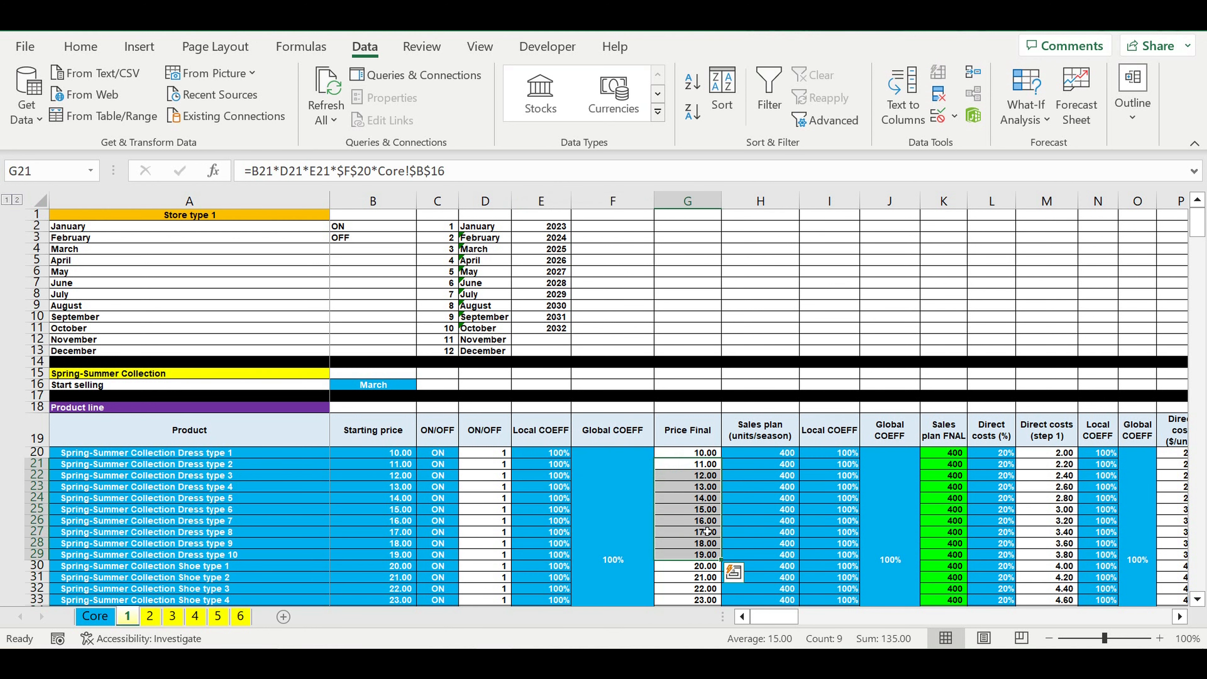
{"action": "left_click", "coordinate": [705, 479]}
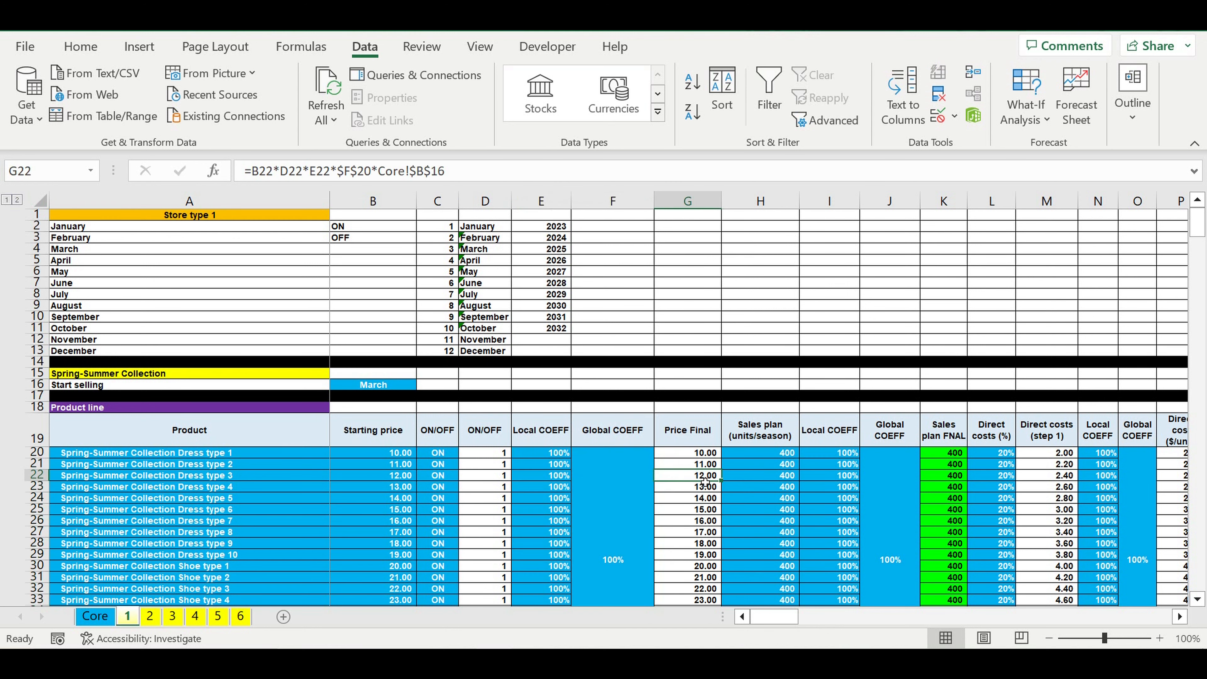
{"action": "left_click_drag", "start_coordinate": [462, 179], "coordinate": [169, 177]}
{"action": "key", "text": "Return"}
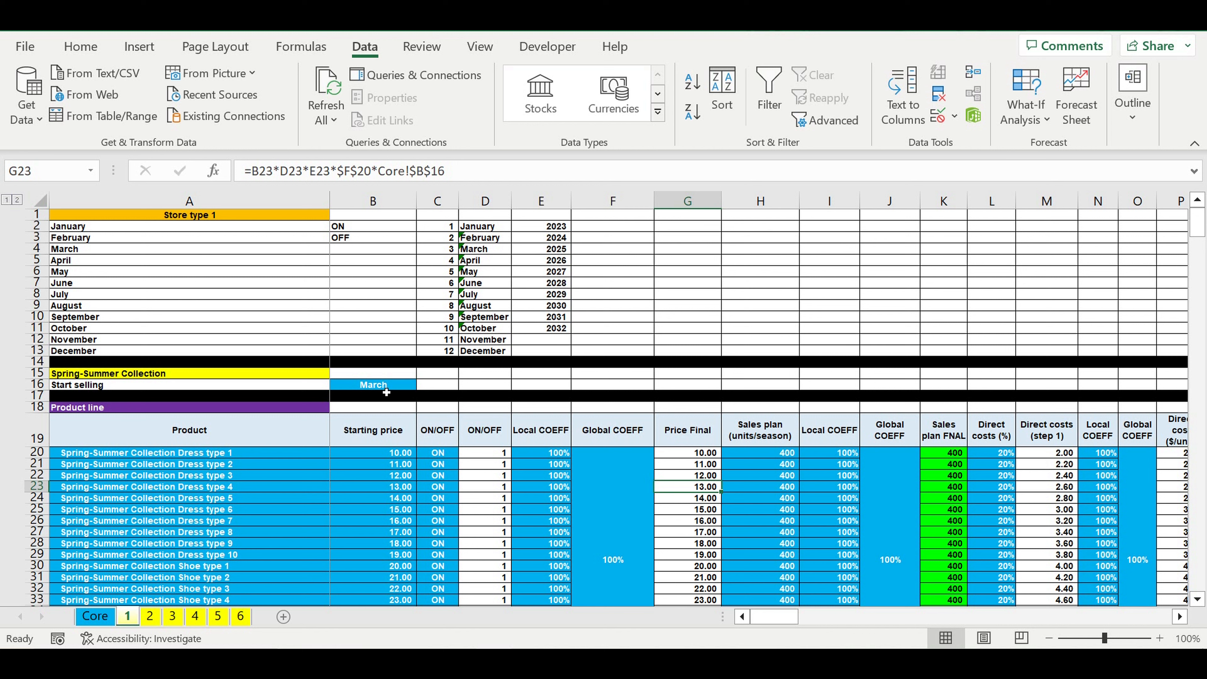
Step: Go back over the Spring-Summer start-selling cell, then the full product, starting price, ON/OFF and local and global price coefficient columns
{"action": "left_click", "coordinate": [386, 387]}
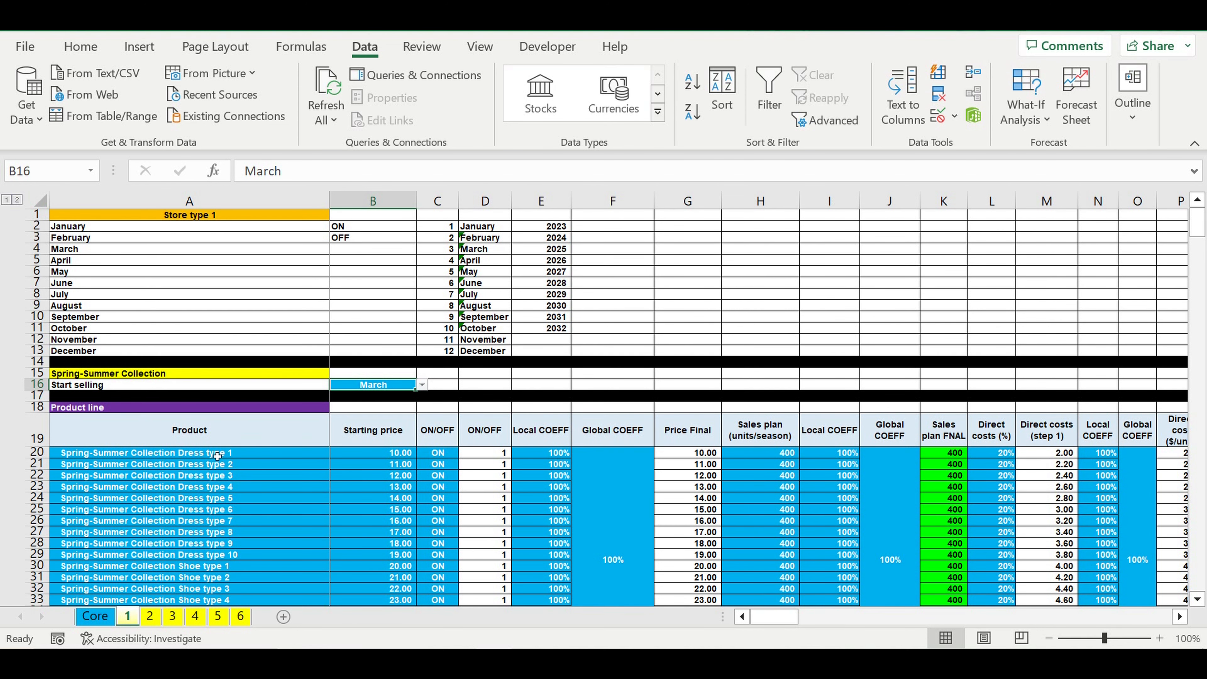
{"action": "scroll", "coordinate": [224, 454], "scroll_direction": "down", "scroll_amount": 2}
{"action": "left_click_drag", "start_coordinate": [191, 389], "coordinate": [193, 588]}
{"action": "left_click_drag", "start_coordinate": [395, 386], "coordinate": [394, 566]}
{"action": "left_click_drag", "start_coordinate": [445, 386], "coordinate": [445, 554]}
{"action": "left_click_drag", "start_coordinate": [608, 438], "coordinate": [556, 448]}
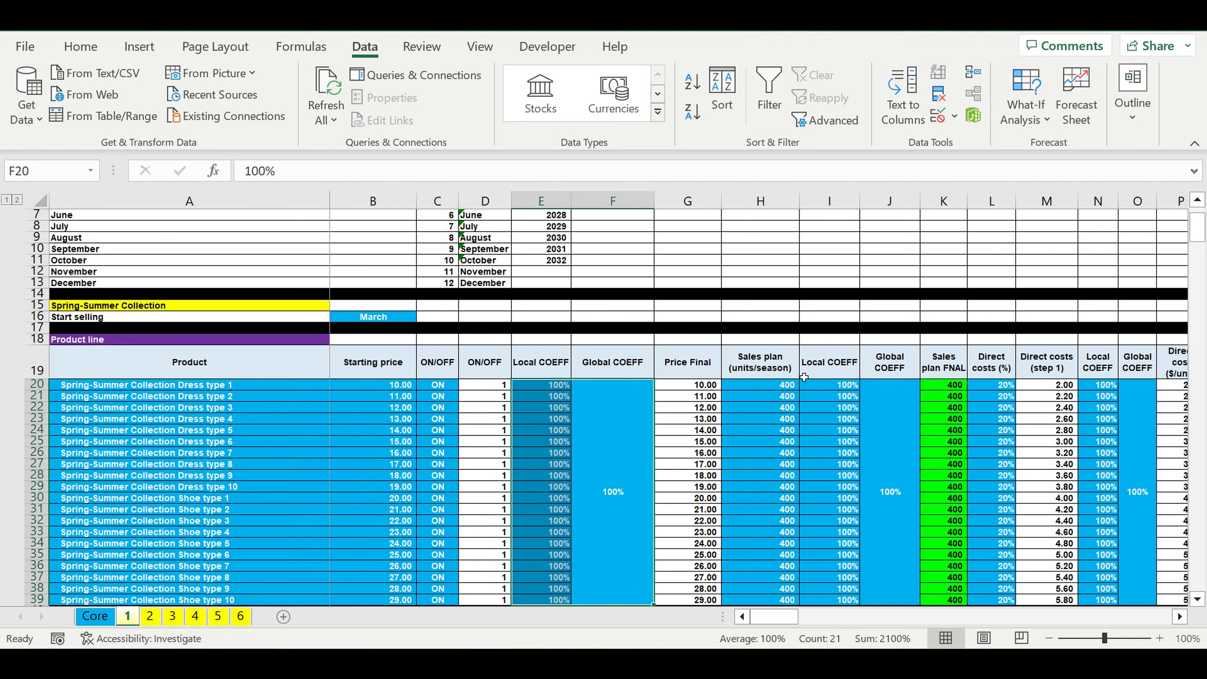
Step: Examine the Spring-Summer sales plan and direct cost percentages with their local and global coefficients, through to the collection cost columns
{"action": "left_click_drag", "start_coordinate": [771, 392], "coordinate": [772, 598]}
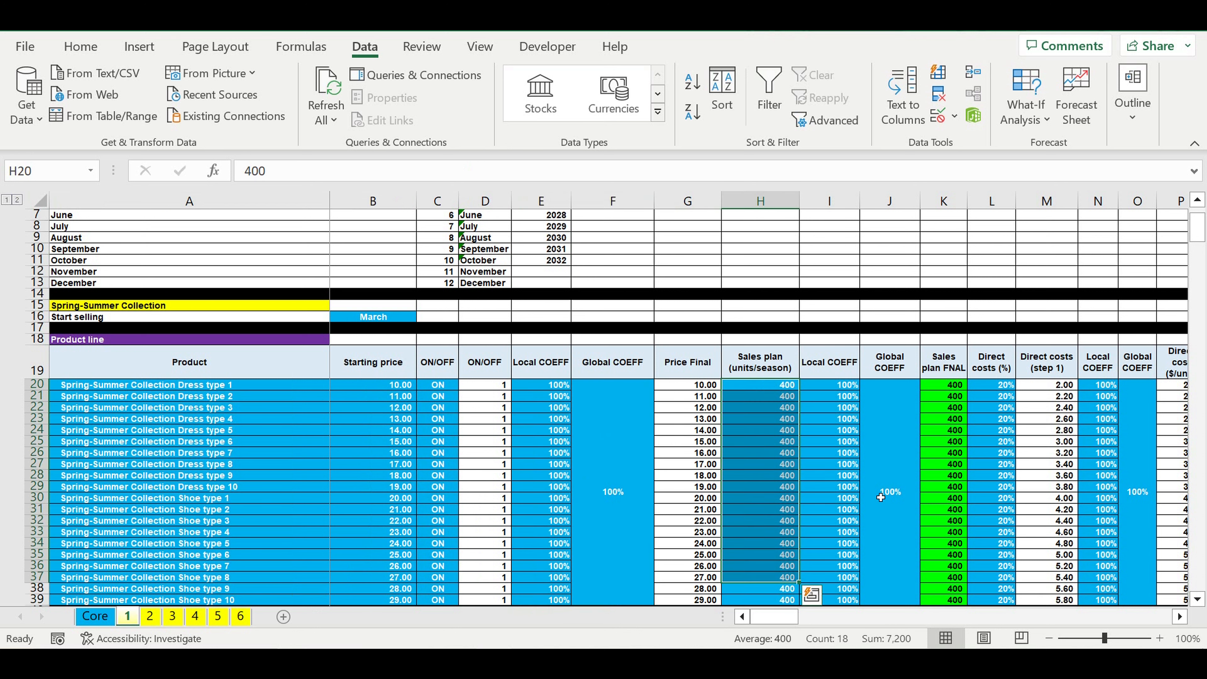
{"action": "left_click", "coordinate": [876, 483]}
{"action": "left_click_drag", "start_coordinate": [876, 482], "coordinate": [854, 484]}
{"action": "left_click_drag", "start_coordinate": [1004, 385], "coordinate": [1005, 577]}
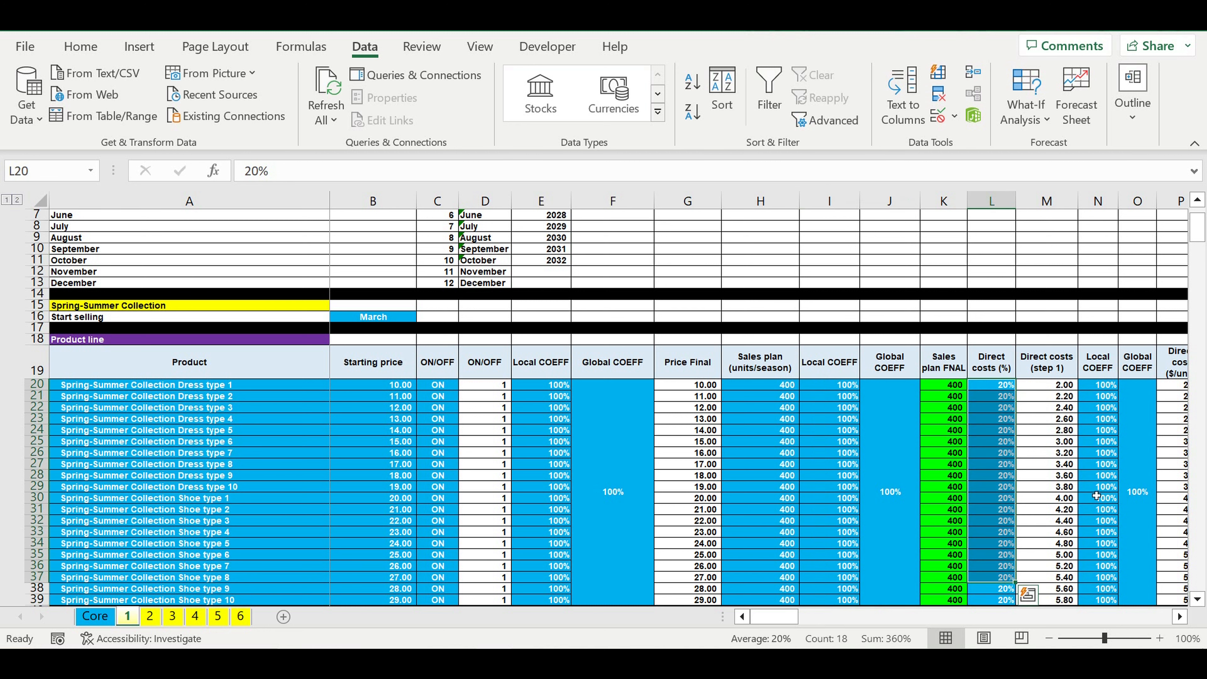
{"action": "left_click_drag", "start_coordinate": [1141, 471], "coordinate": [1108, 476]}
{"action": "left_click", "coordinate": [1179, 618]}
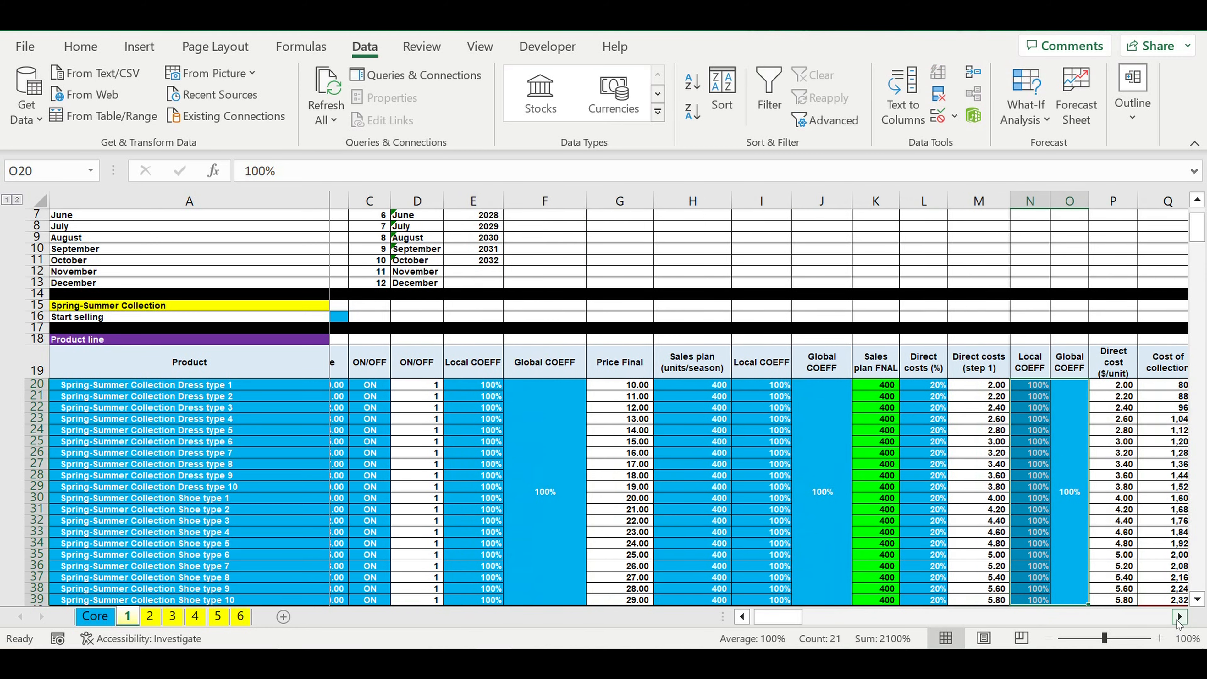
{"action": "left_click", "coordinate": [1179, 618]}
{"action": "left_click_drag", "start_coordinate": [774, 619], "coordinate": [746, 603]}
Step: Examine the Spring-Summer price discounting percentages per product and the month headers above them
{"action": "scroll", "coordinate": [611, 564], "scroll_direction": "down", "scroll_amount": 9}
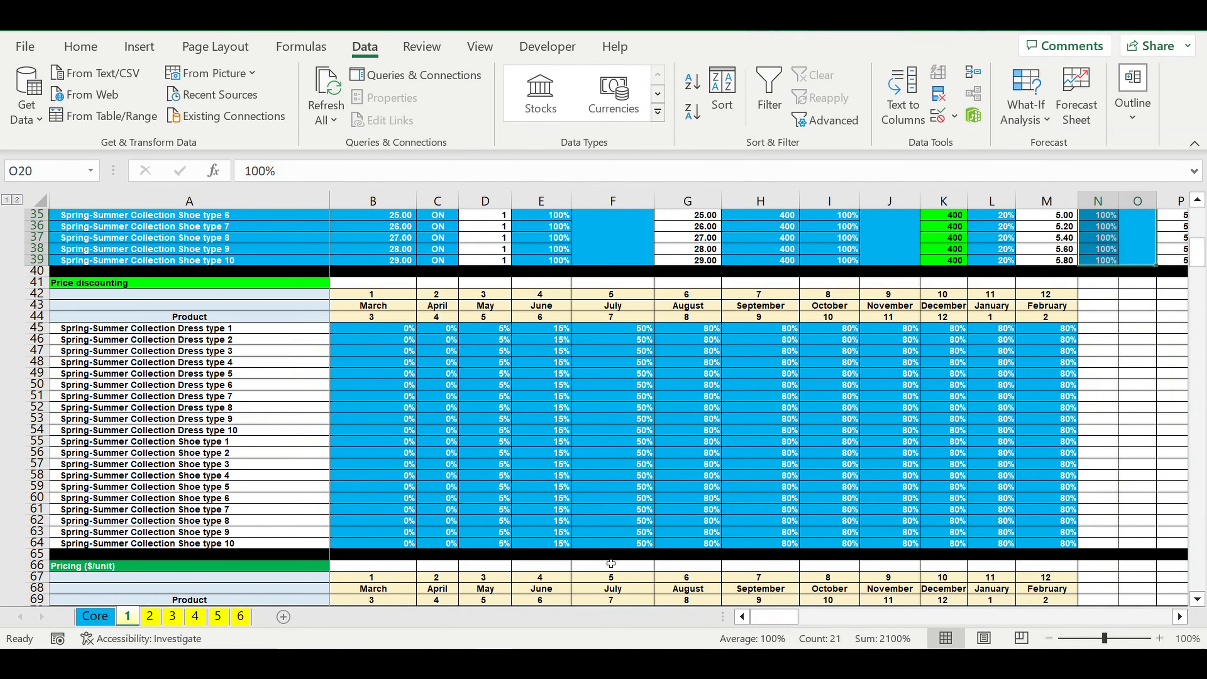
{"action": "left_click_drag", "start_coordinate": [390, 331], "coordinate": [1027, 552]}
{"action": "left_click", "coordinate": [371, 293]}
{"action": "left_click_drag", "start_coordinate": [540, 301], "coordinate": [1045, 317]}
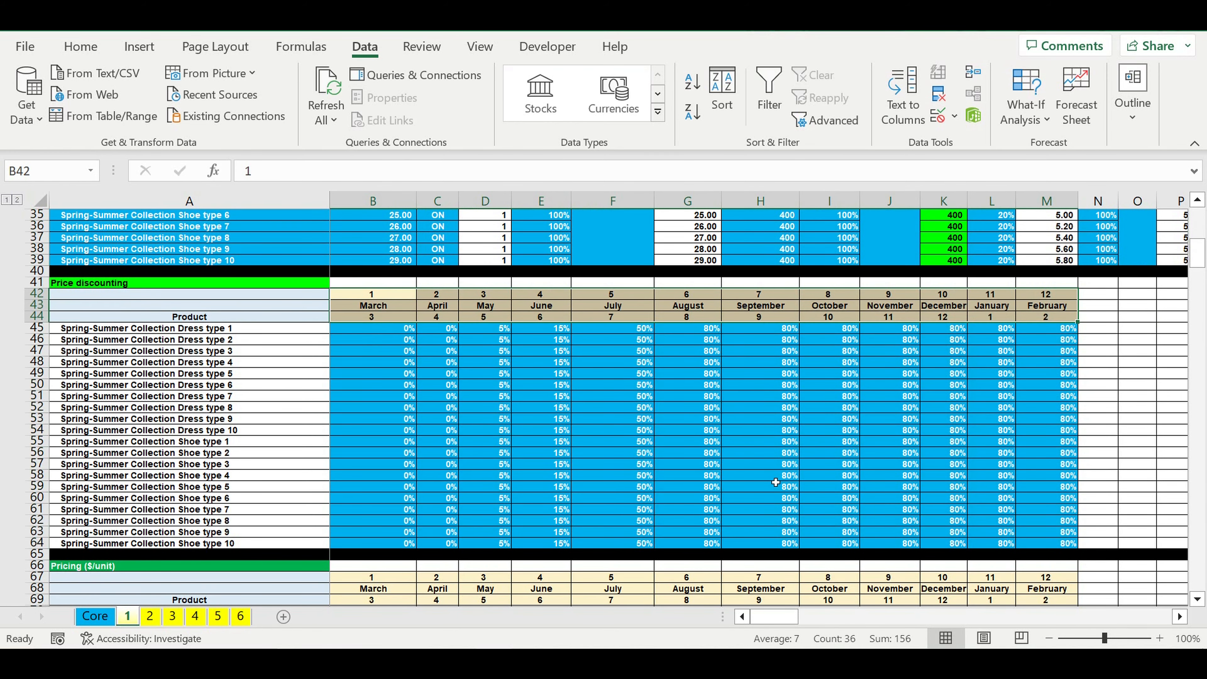
Step: Examine the monthly percentages in the Spring-Summer sales plan allocation table
{"action": "scroll", "coordinate": [776, 482], "scroll_direction": "down", "scroll_amount": 11}
{"action": "scroll", "coordinate": [774, 482], "scroll_direction": "down", "scroll_amount": 5}
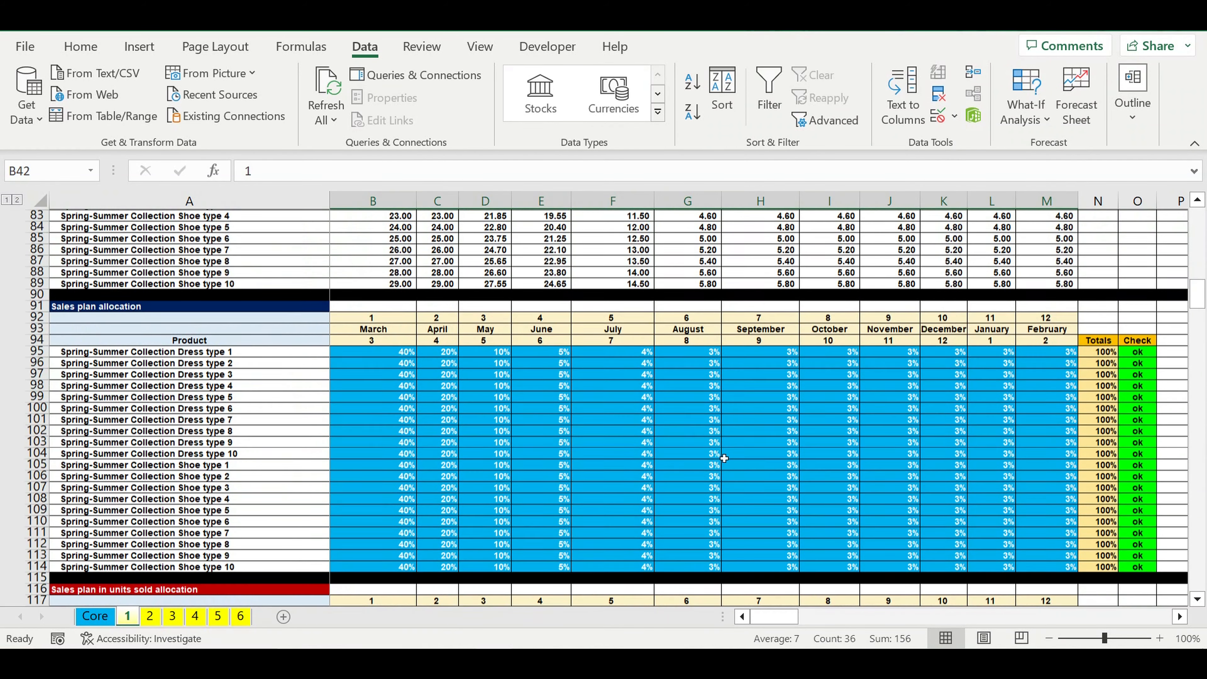
{"action": "left_click_drag", "start_coordinate": [380, 350], "coordinate": [527, 384]}
{"action": "left_click_drag", "start_coordinate": [853, 470], "coordinate": [1052, 573]}
Step: Examine the Autumn-Winter Collection's start-selling month and its product line inputs below the Spring-Summer revenues
{"action": "scroll", "coordinate": [768, 513], "scroll_direction": "down", "scroll_amount": 13}
{"action": "scroll", "coordinate": [767, 512], "scroll_direction": "down", "scroll_amount": 13}
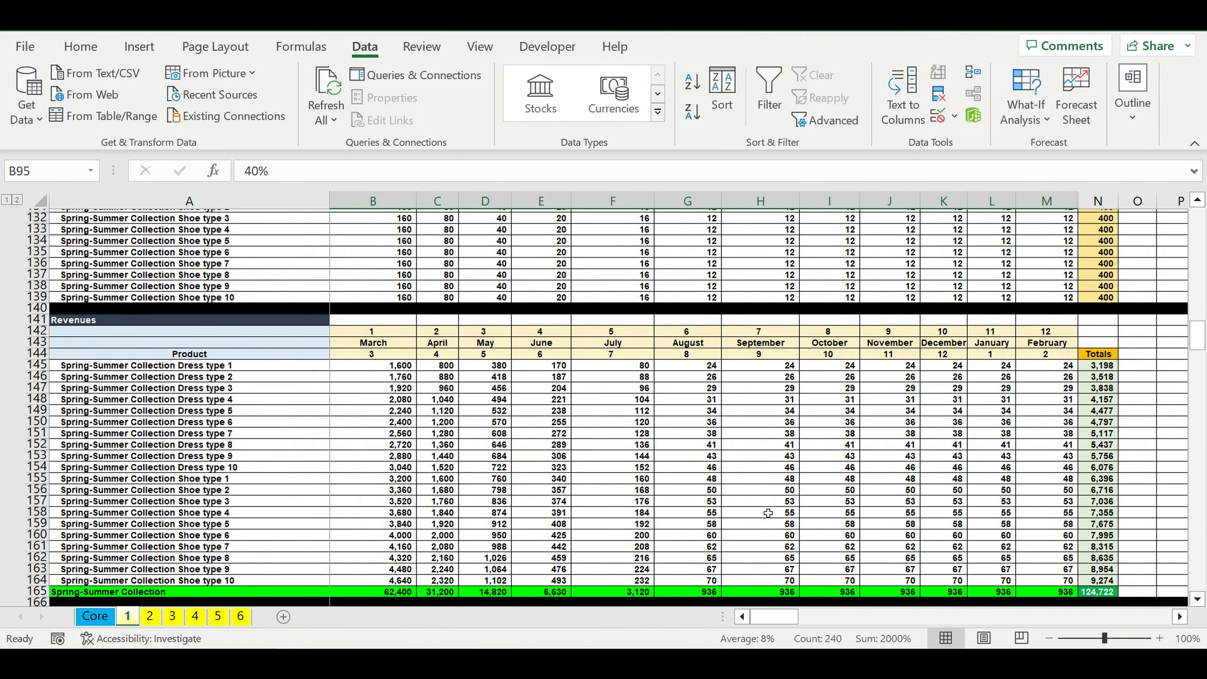
{"action": "scroll", "coordinate": [502, 389], "scroll_direction": "down", "scroll_amount": 1}
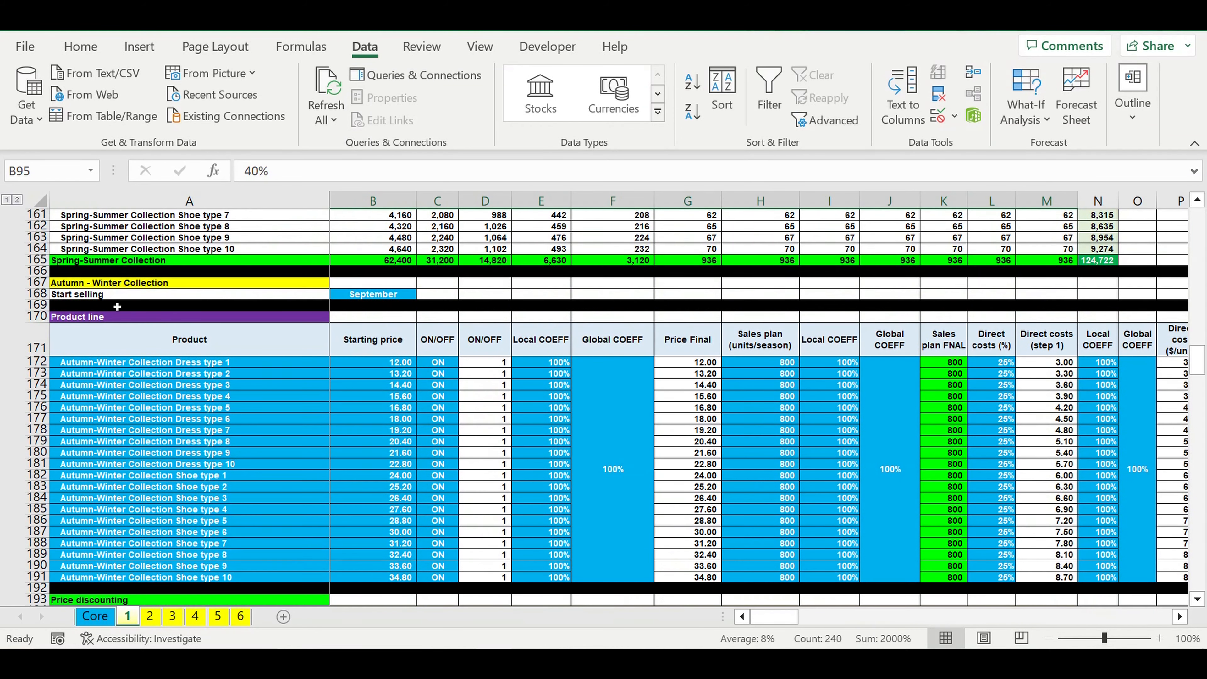
{"action": "left_click", "coordinate": [395, 297]}
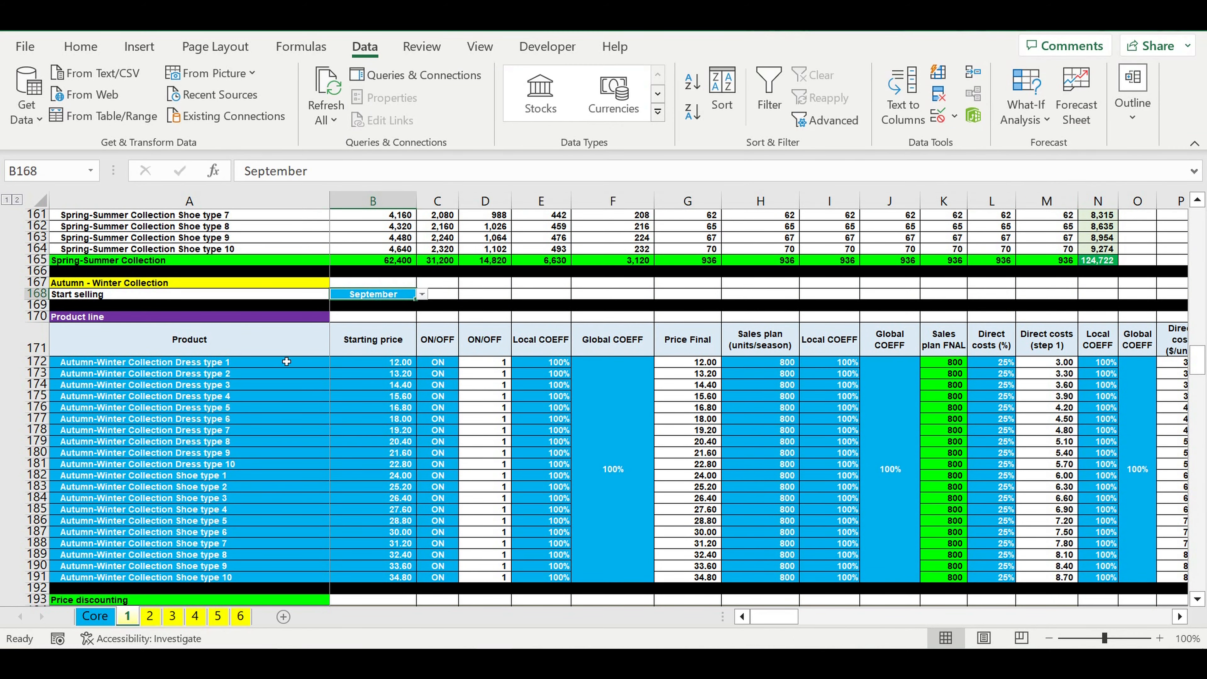
{"action": "left_click_drag", "start_coordinate": [237, 362], "coordinate": [1108, 575]}
Step: Examine the manufacturing costs allocation percentages, start-selling months and totals for both the Spring-Summer and Autumn-Winter collections
{"action": "scroll", "coordinate": [747, 536], "scroll_direction": "down", "scroll_amount": 4}
{"action": "scroll", "coordinate": [748, 537], "scroll_direction": "down", "scroll_amount": 19}
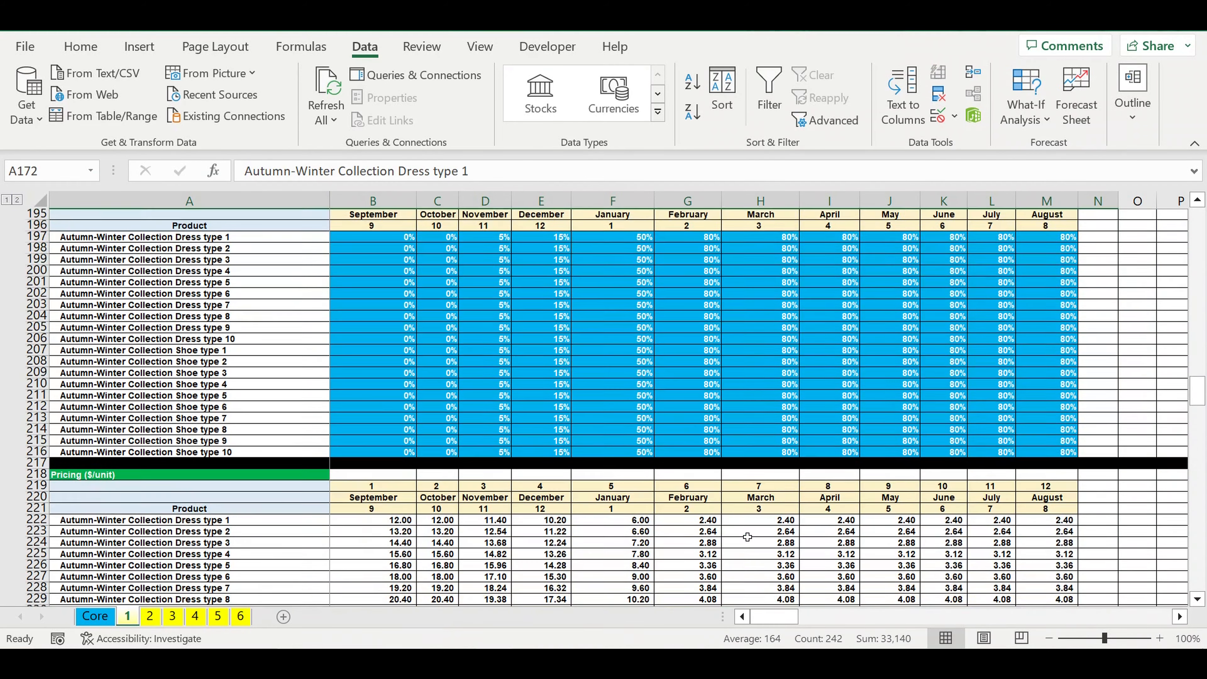
{"action": "scroll", "coordinate": [747, 536], "scroll_direction": "down", "scroll_amount": 20}
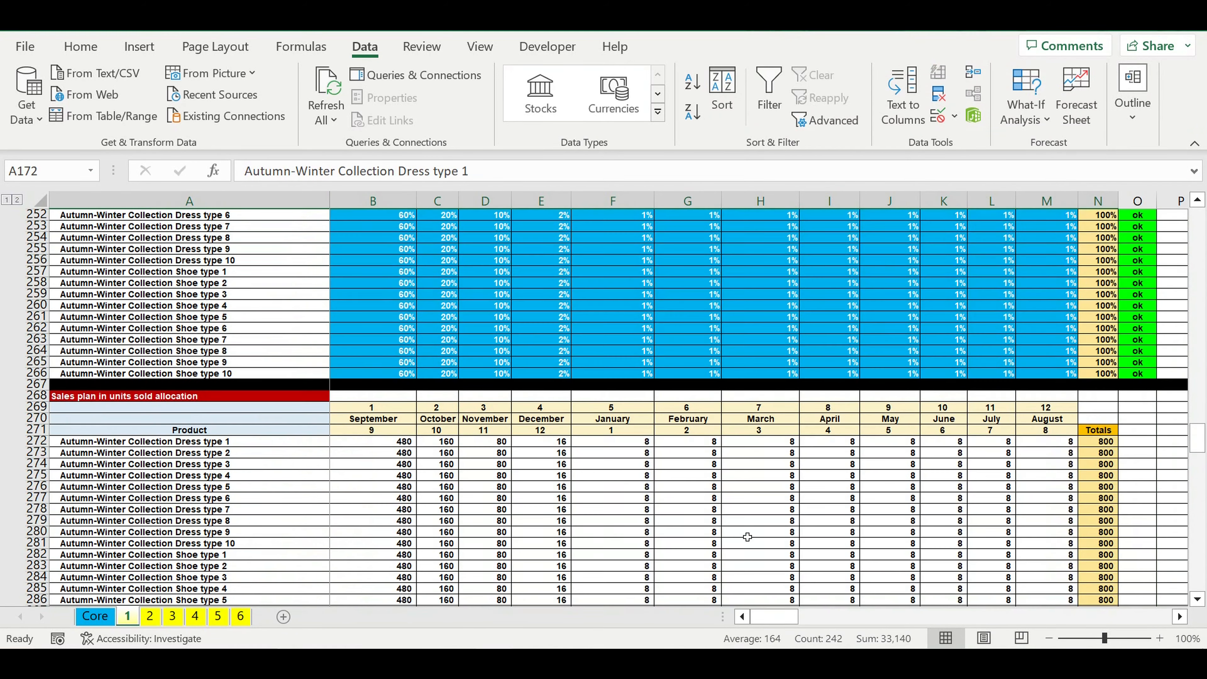
{"action": "scroll", "coordinate": [747, 536], "scroll_direction": "down", "scroll_amount": 20}
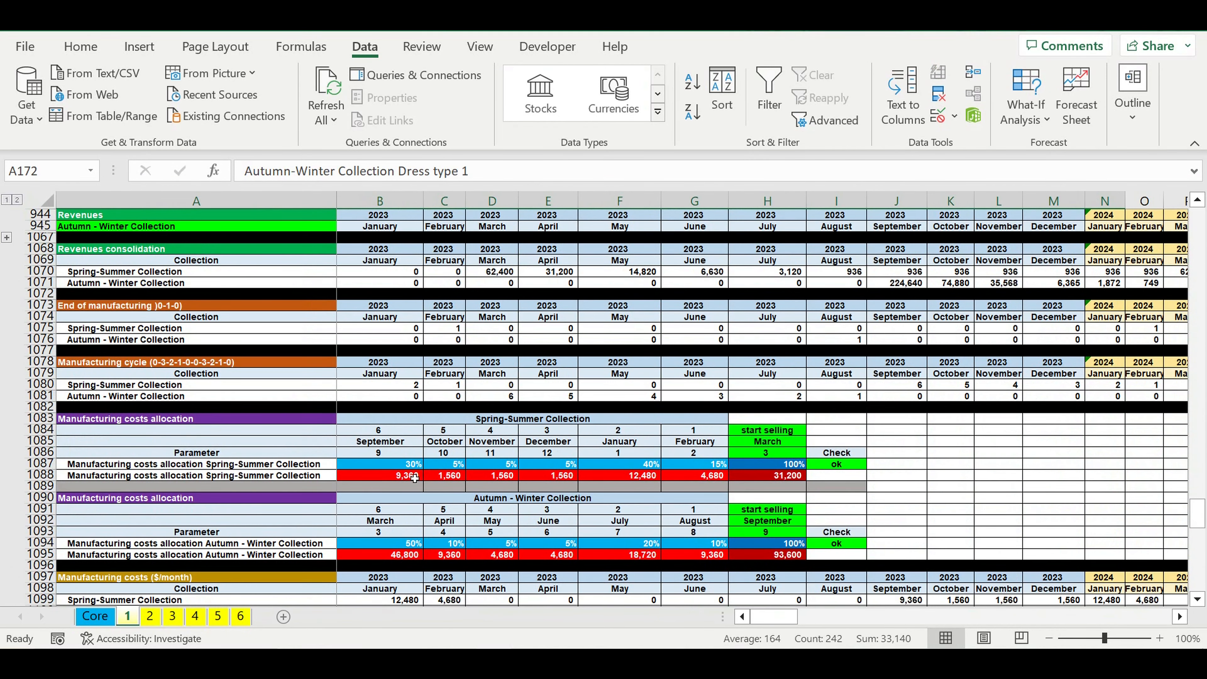
{"action": "left_click_drag", "start_coordinate": [387, 465], "coordinate": [723, 465]}
{"action": "left_click_drag", "start_coordinate": [775, 430], "coordinate": [774, 465]}
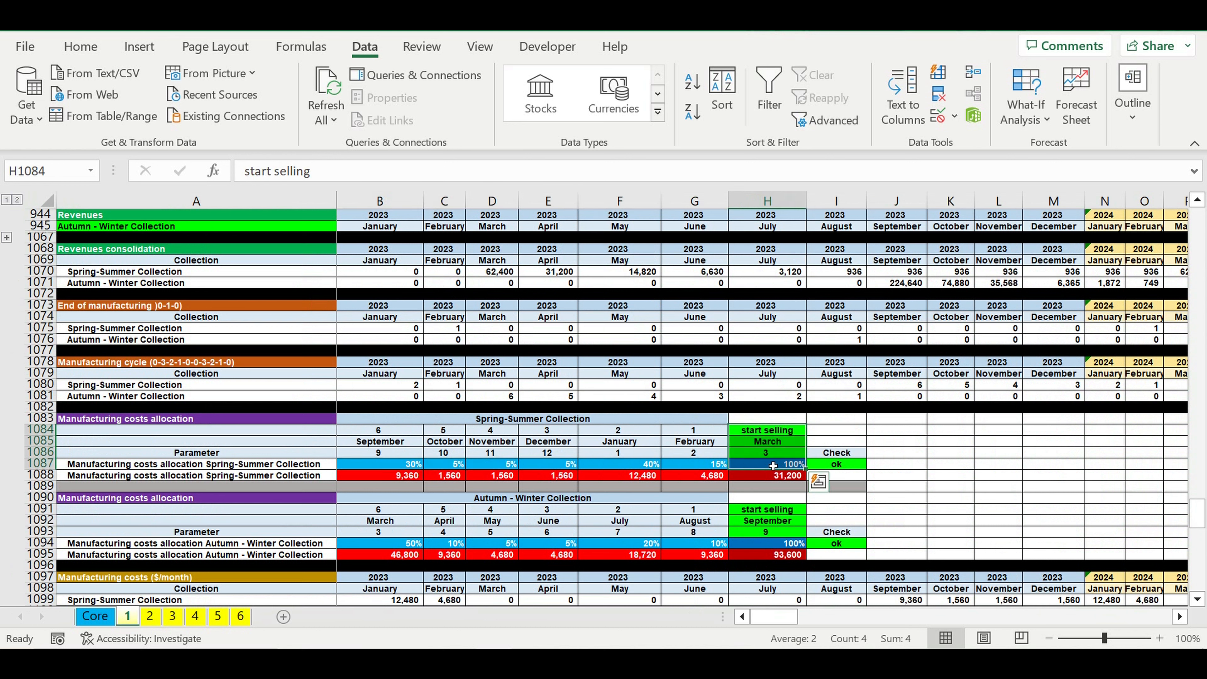
{"action": "left_click_drag", "start_coordinate": [762, 516], "coordinate": [765, 532]}
{"action": "left_click_drag", "start_coordinate": [373, 548], "coordinate": [692, 547]}
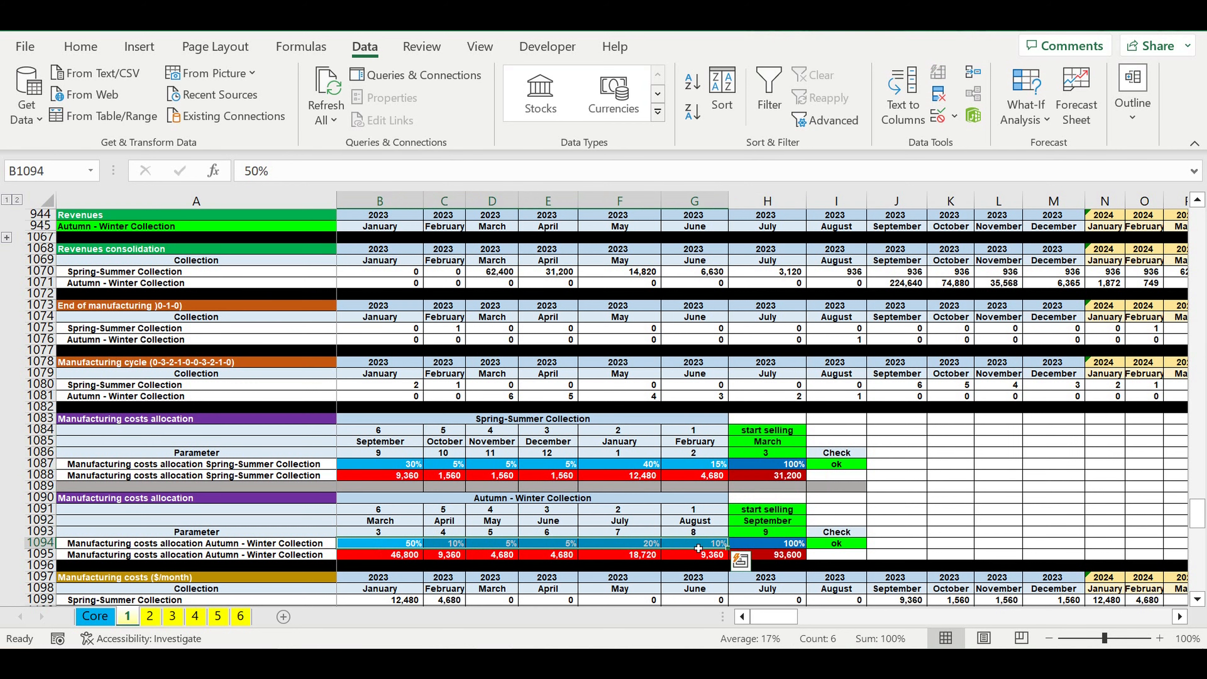
{"action": "left_click", "coordinate": [777, 546]}
Step: Examine the fixed costs, payroll positions and investment plan input tables on sheet 1
{"action": "scroll", "coordinate": [760, 544], "scroll_direction": "down", "scroll_amount": 12}
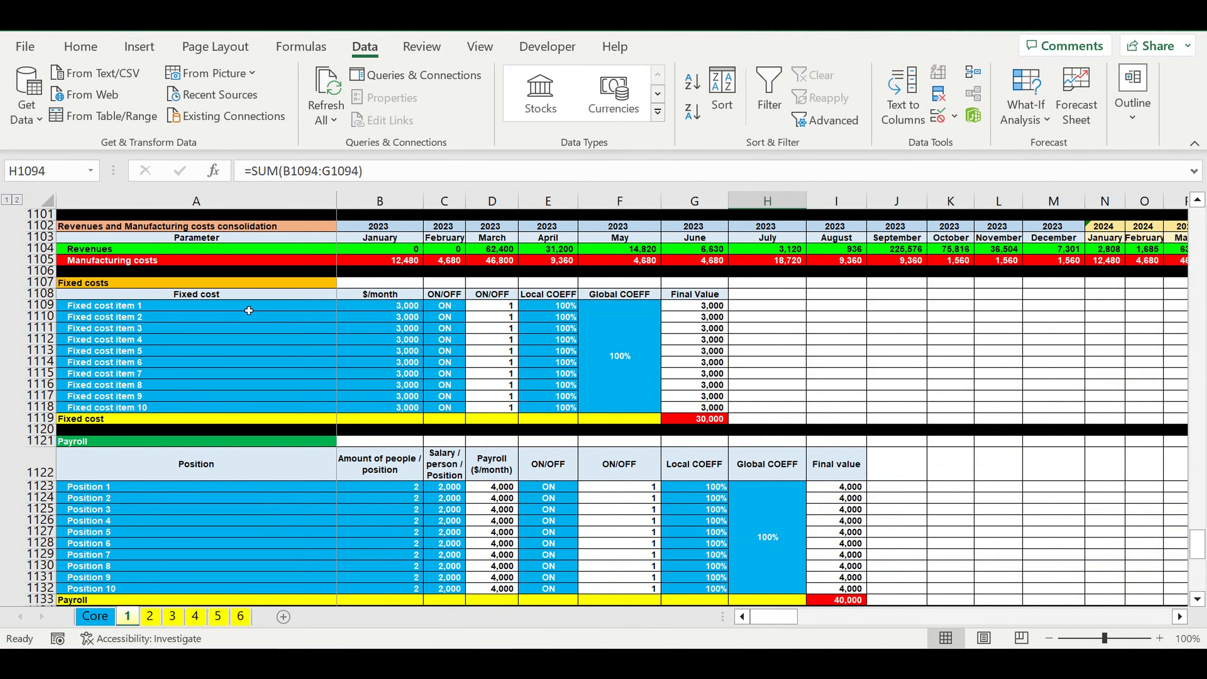
{"action": "left_click_drag", "start_coordinate": [241, 309], "coordinate": [718, 407]}
{"action": "scroll", "coordinate": [481, 433], "scroll_direction": "down", "scroll_amount": 4}
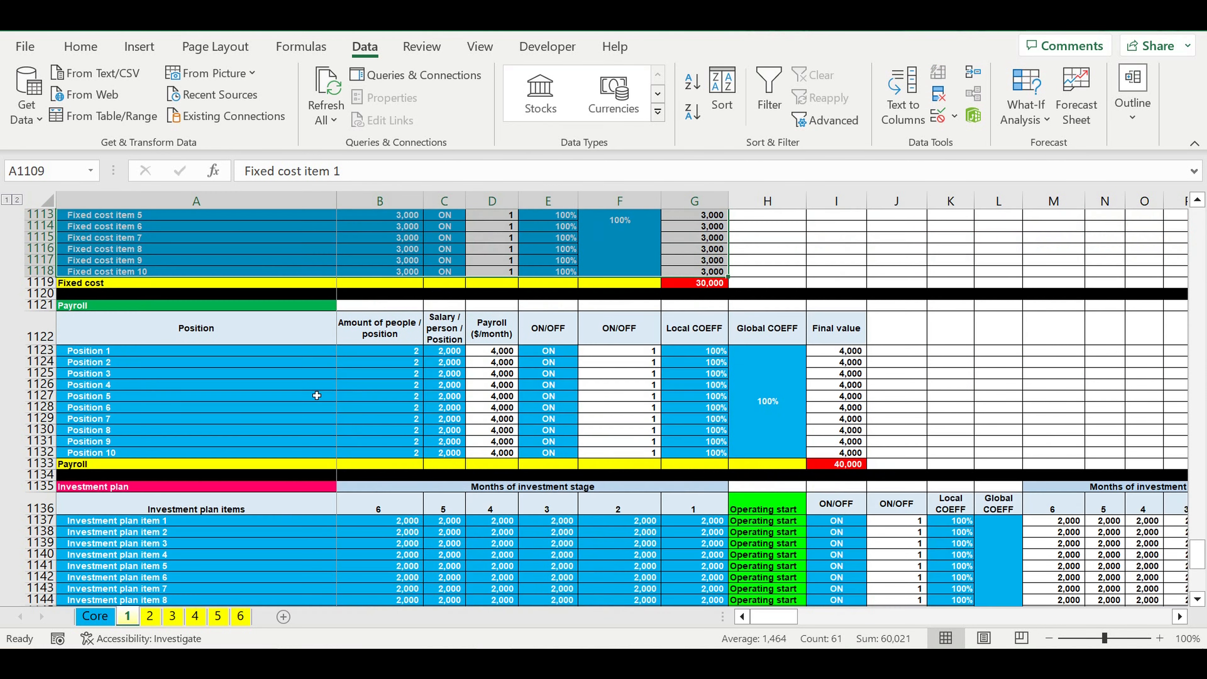
{"action": "left_click_drag", "start_coordinate": [306, 355], "coordinate": [766, 459]}
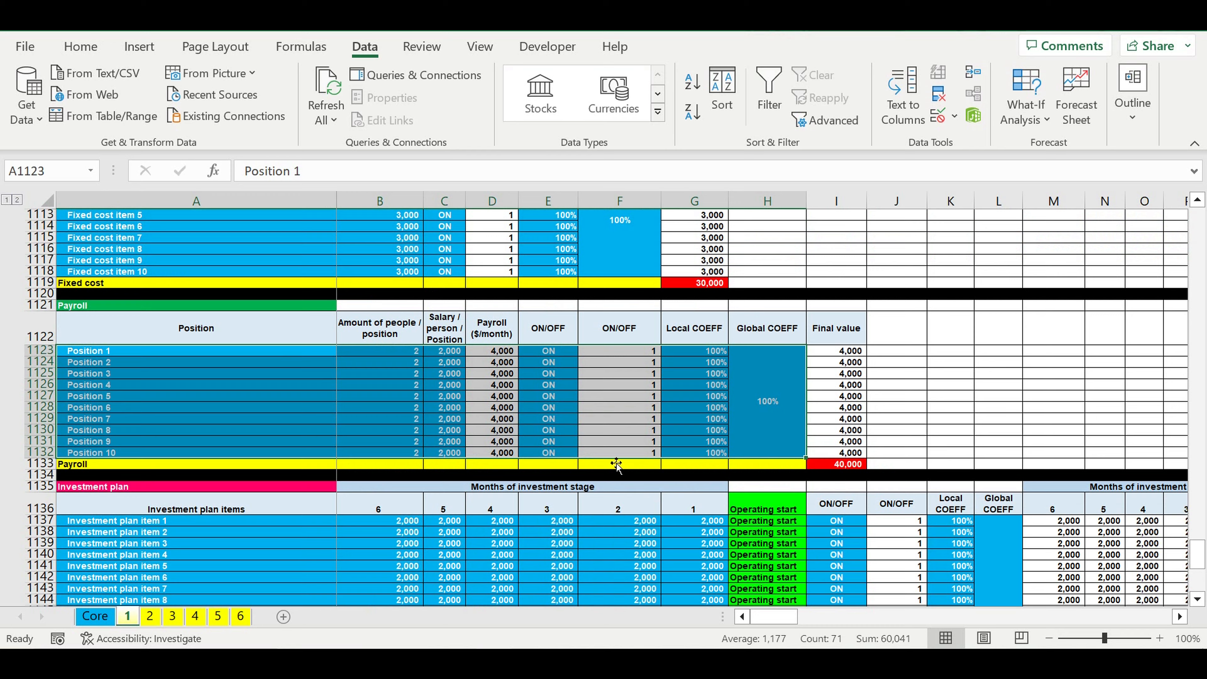
{"action": "scroll", "coordinate": [608, 462], "scroll_direction": "down", "scroll_amount": 3}
{"action": "left_click_drag", "start_coordinate": [174, 387], "coordinate": [660, 582]}
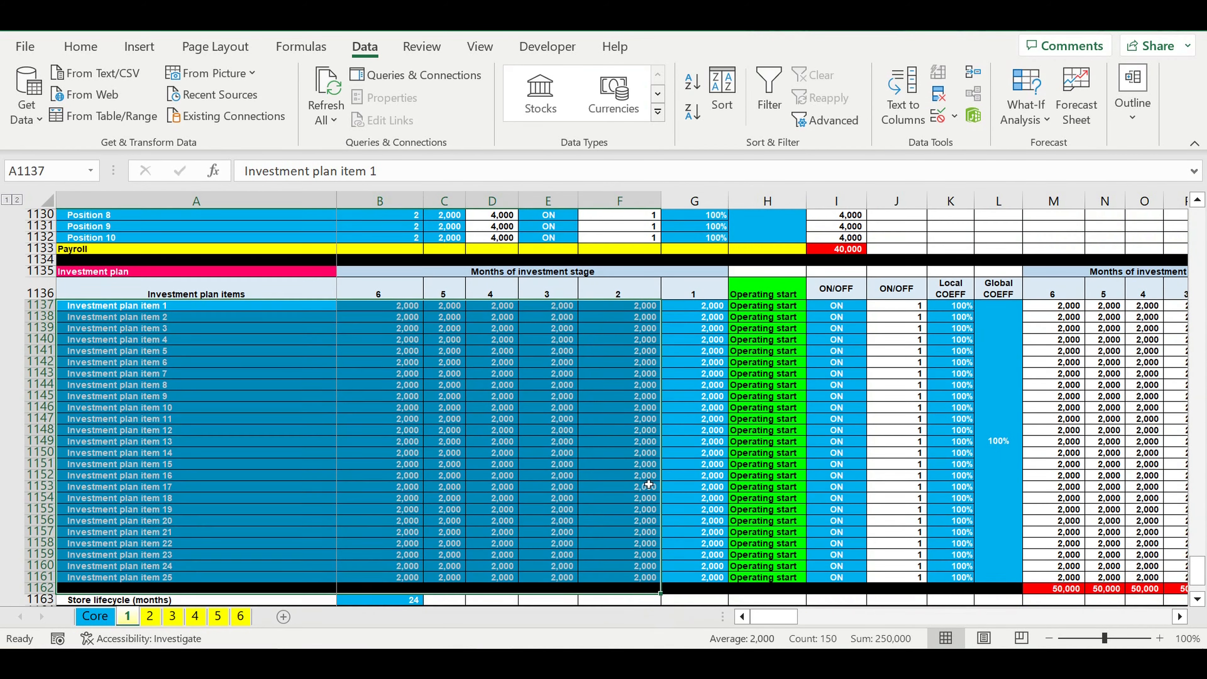
Step: Examine the store lifecycle, asset tax and 12-month target revenues reach inputs at the end of sheet 1
{"action": "scroll", "coordinate": [466, 498], "scroll_direction": "down", "scroll_amount": 5}
{"action": "scroll", "coordinate": [466, 498], "scroll_direction": "down", "scroll_amount": 3}
{"action": "left_click", "coordinate": [465, 498]}
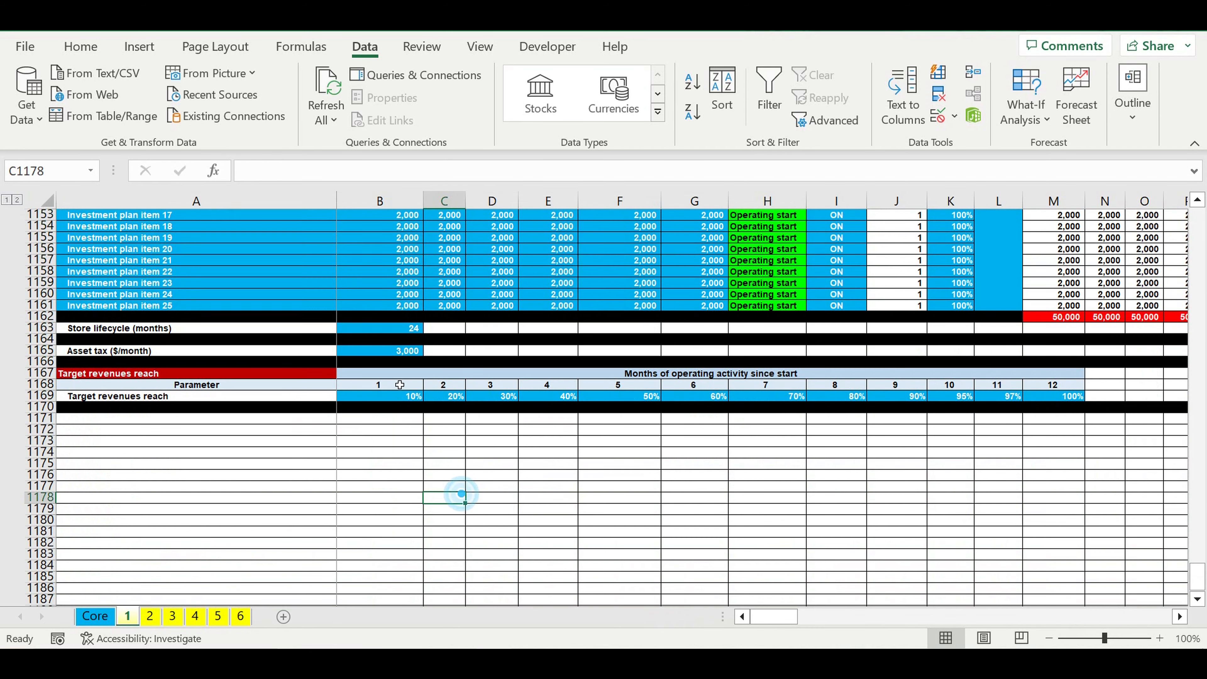
{"action": "left_click", "coordinate": [392, 332]}
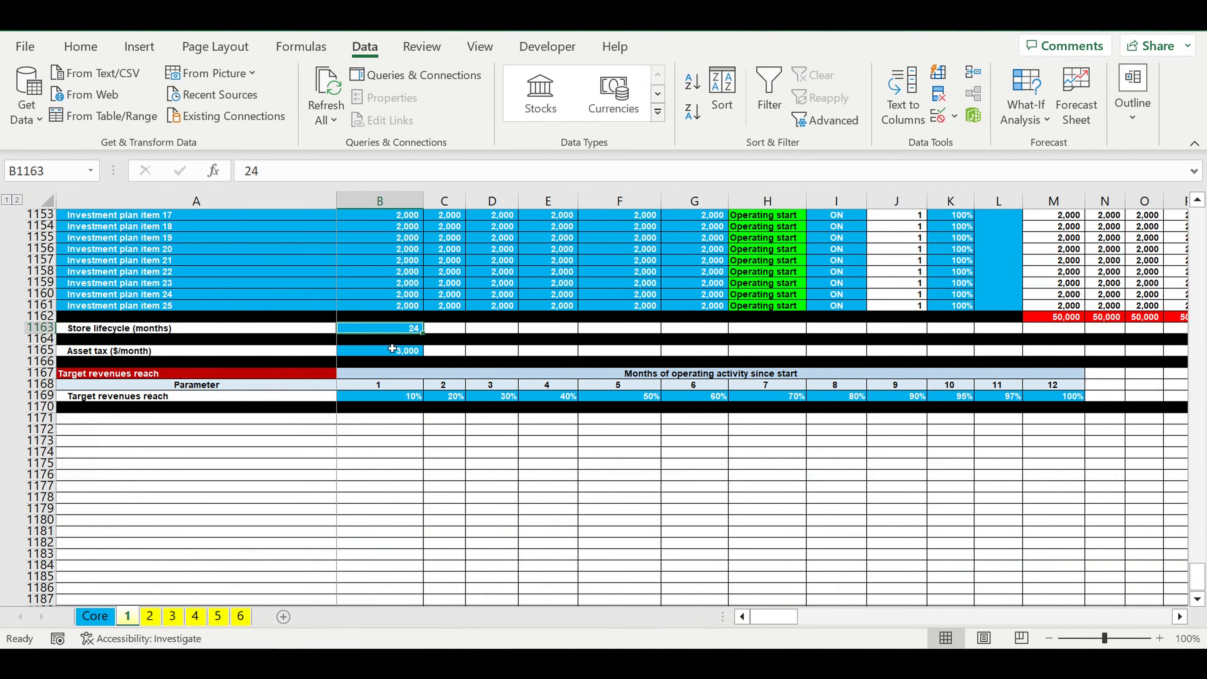
{"action": "key", "text": "Down"}
{"action": "key", "text": "Down"}
{"action": "left_click_drag", "start_coordinate": [399, 401], "coordinate": [1055, 397]}
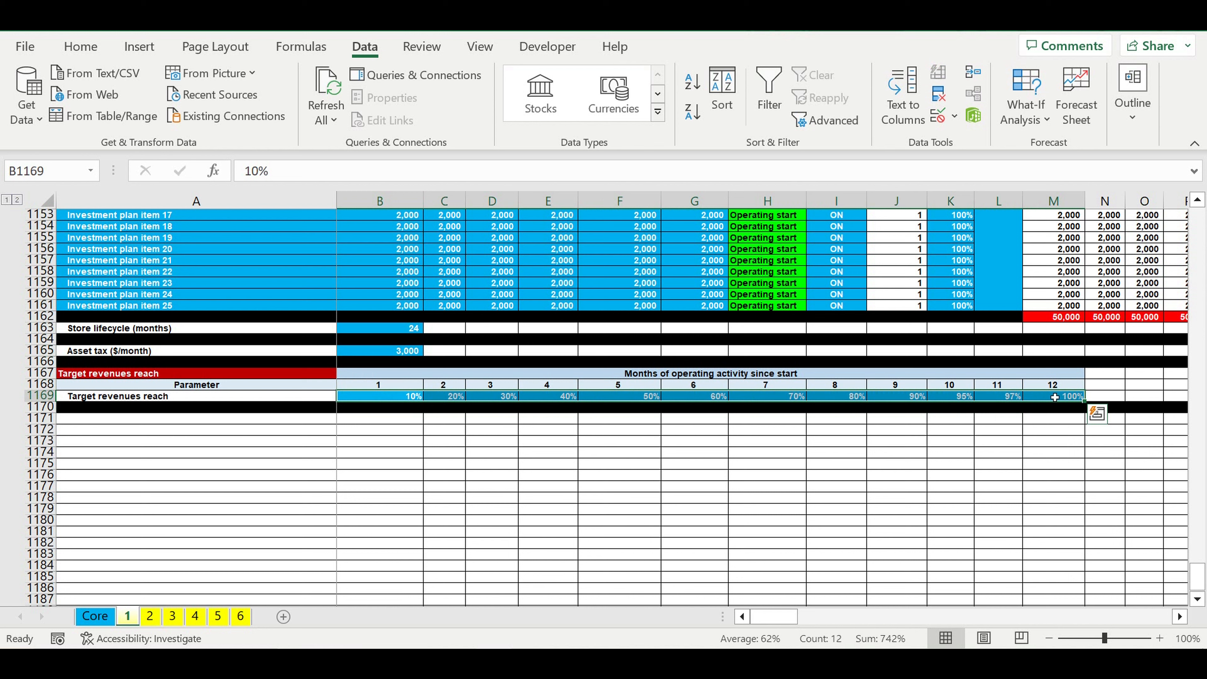
{"action": "left_click", "coordinate": [855, 474]}
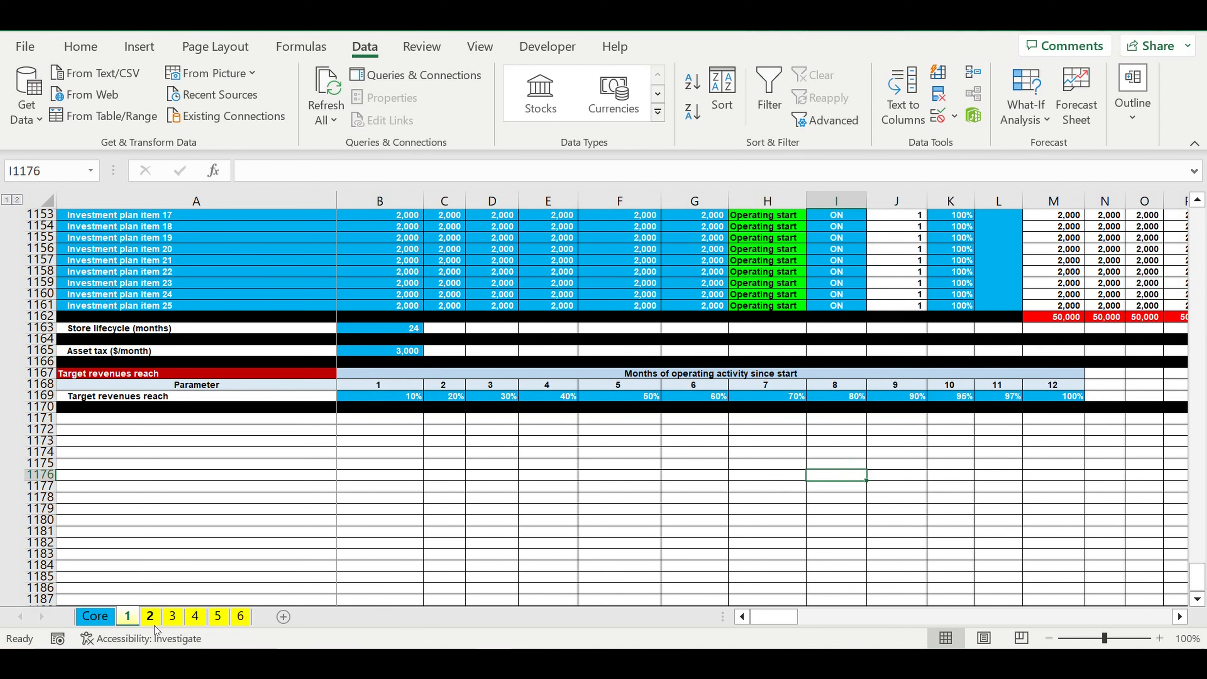
Step: Look through store sheets 2 to 6 in turn to compare their product line inputs
{"action": "left_click", "coordinate": [150, 616]}
{"action": "left_click", "coordinate": [172, 616]}
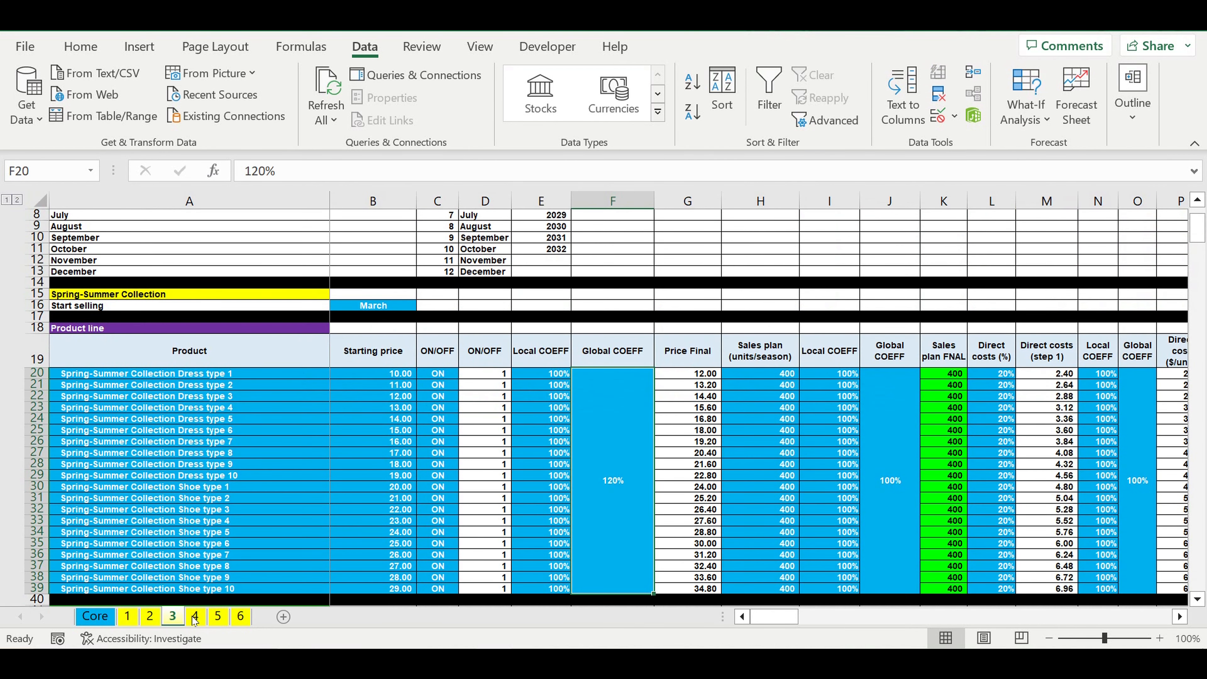
{"action": "left_click", "coordinate": [195, 616]}
{"action": "left_click", "coordinate": [218, 616]}
{"action": "left_click", "coordinate": [241, 616]}
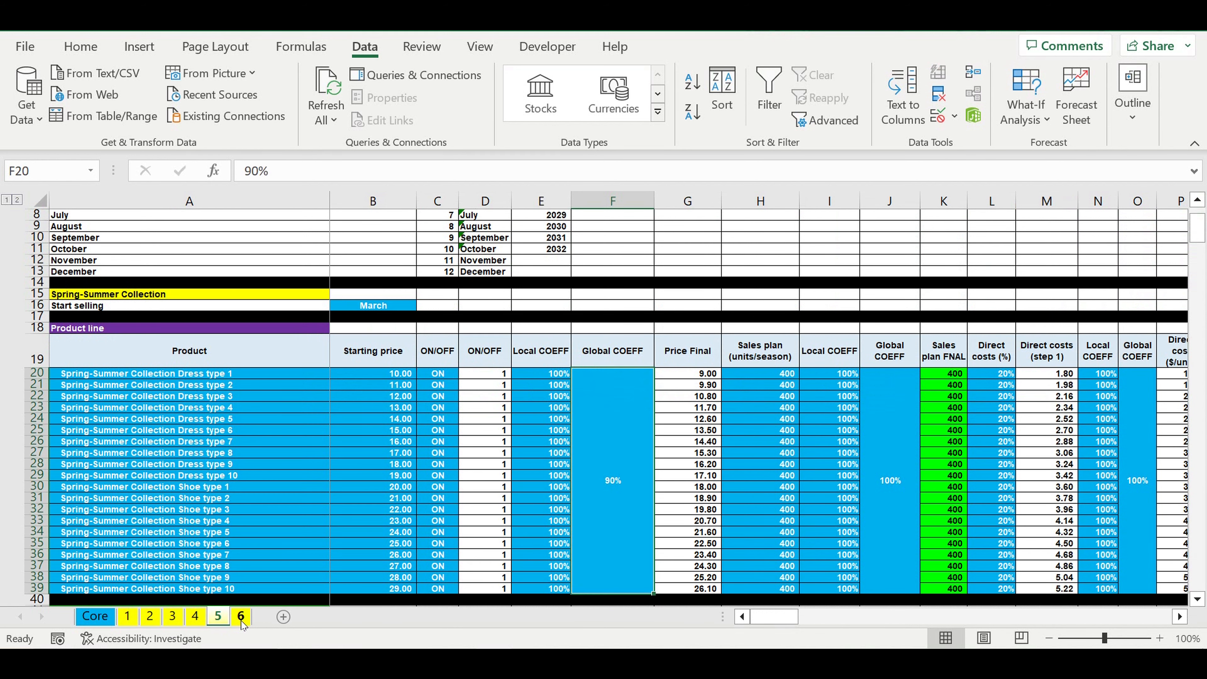
Step: Examine the Core sheet's starting year in E1 and the global COEFF percentages from Pricing to Investment plan
{"action": "left_click", "coordinate": [95, 618]}
{"action": "scroll", "coordinate": [669, 301], "scroll_direction": "up", "scroll_amount": 5}
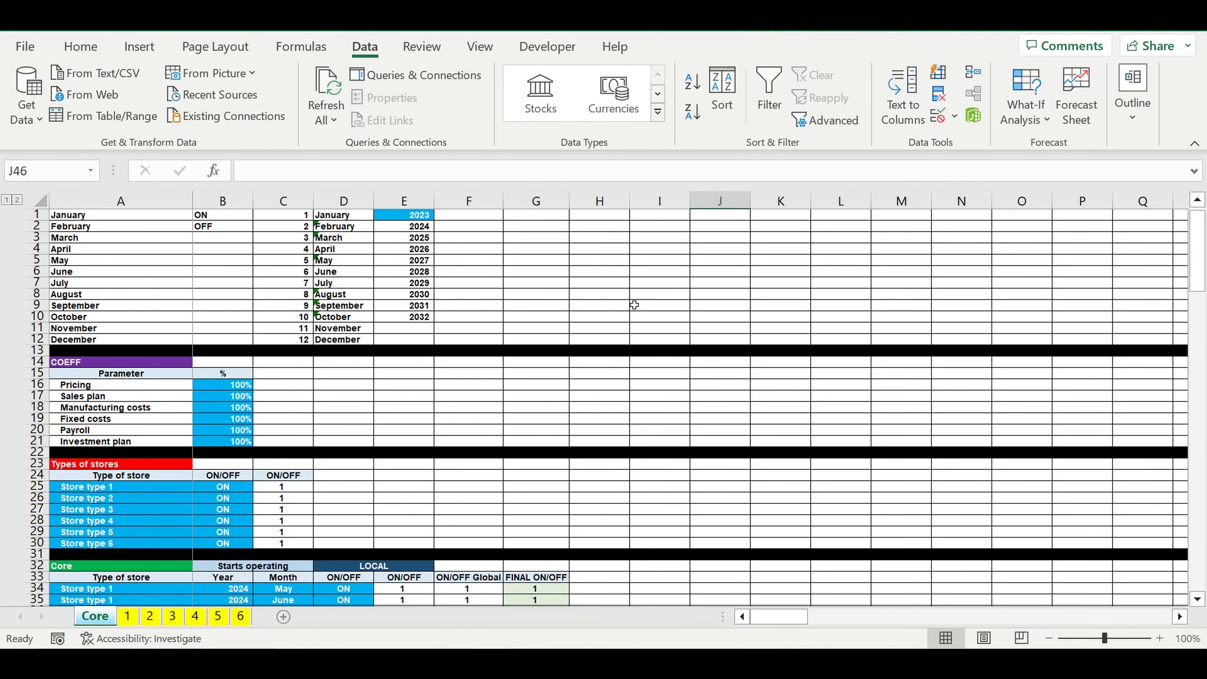
{"action": "left_click", "coordinate": [419, 217]}
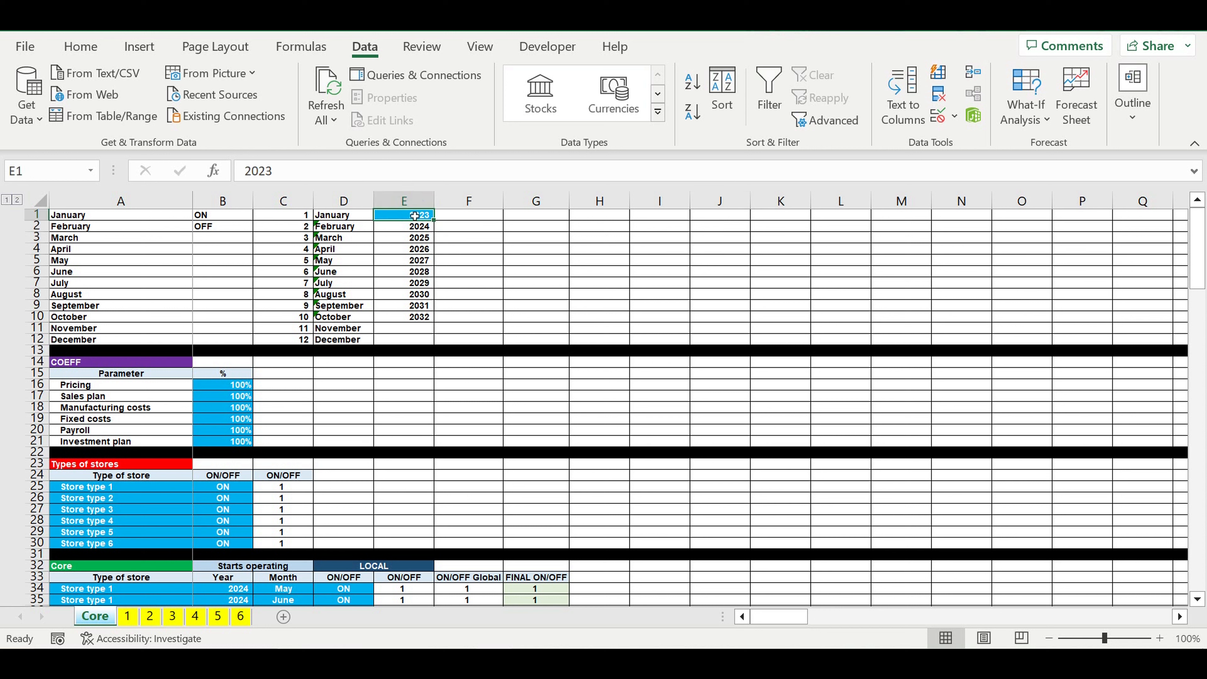
{"action": "left_click_drag", "start_coordinate": [217, 390], "coordinate": [221, 442]}
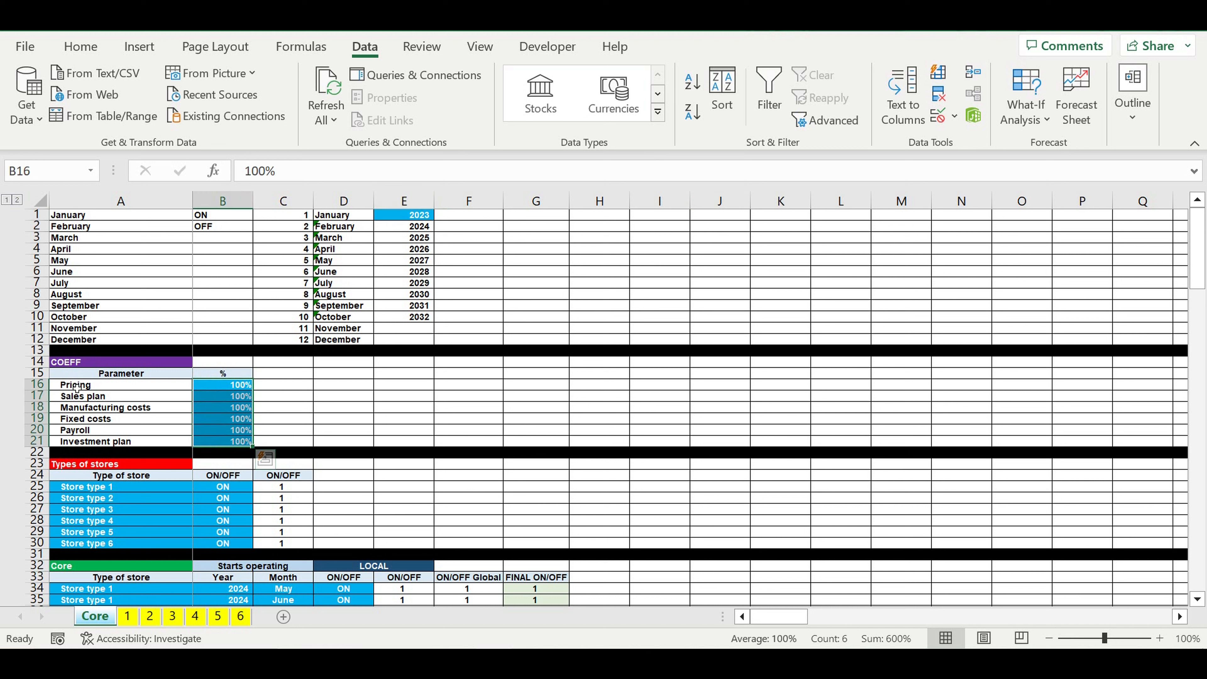
Step: Review each COEFF parameter name on the Core sheet in turn, from Pricing through Investment plan
{"action": "left_click", "coordinate": [96, 388]}
{"action": "left_click", "coordinate": [98, 397]}
{"action": "left_click", "coordinate": [100, 408]}
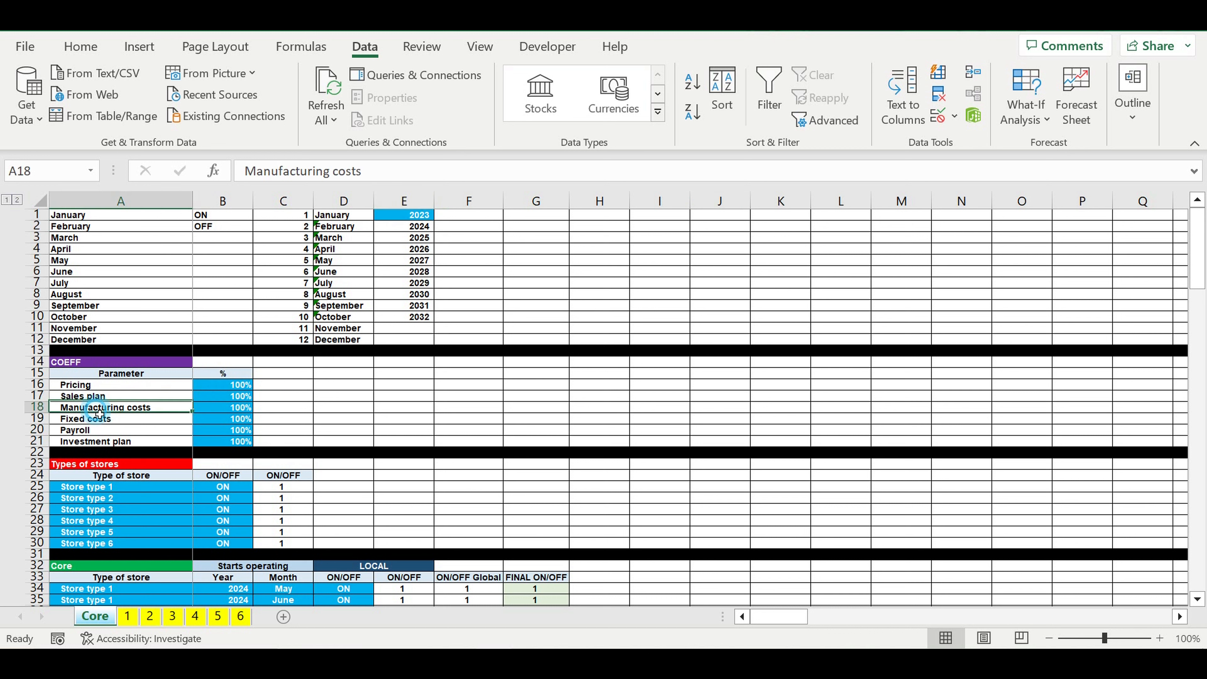
{"action": "left_click", "coordinate": [101, 420]}
{"action": "left_click", "coordinate": [104, 432]}
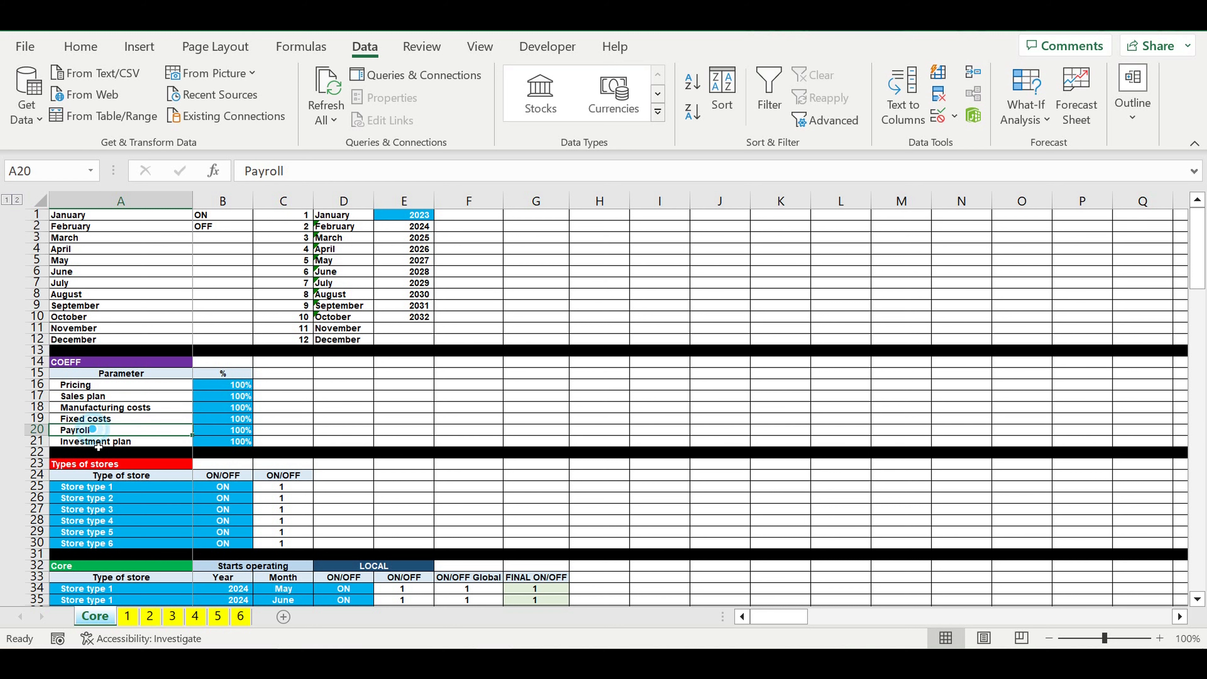
{"action": "left_click", "coordinate": [102, 443]}
Step: Examine the Types of stores table on the Core sheet, covering the six store type names and their ON/OFF switches
{"action": "scroll", "coordinate": [104, 444], "scroll_direction": "down", "scroll_amount": 3}
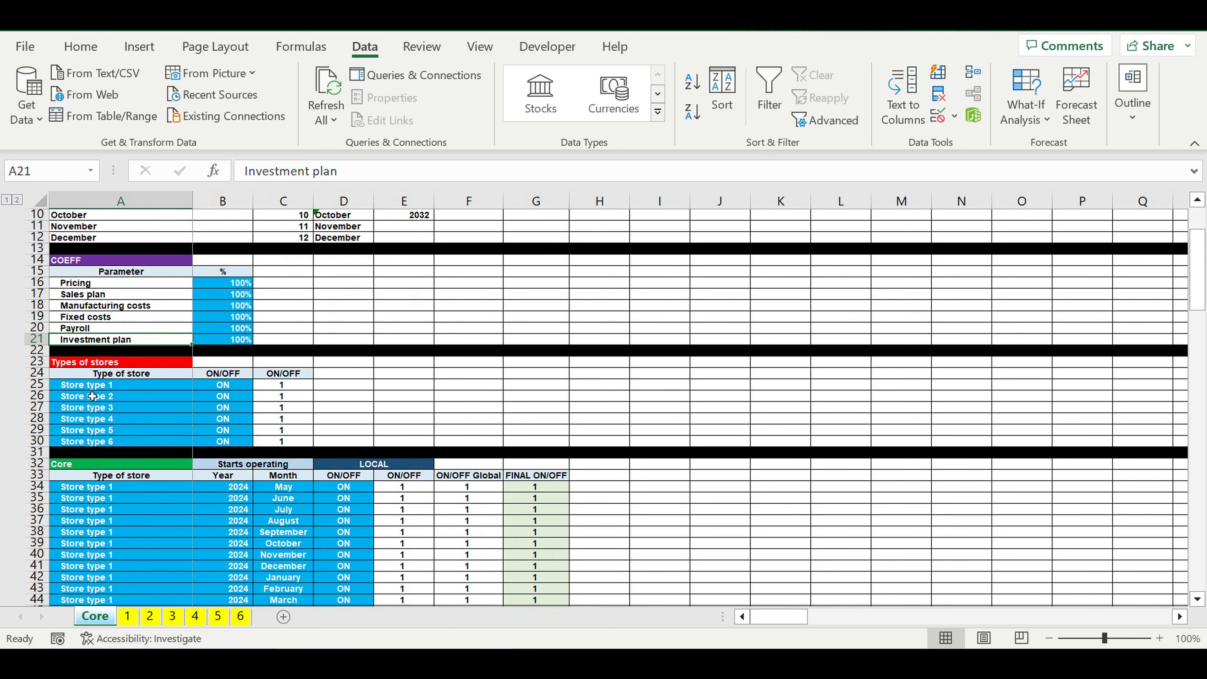
{"action": "left_click_drag", "start_coordinate": [76, 387], "coordinate": [97, 443]}
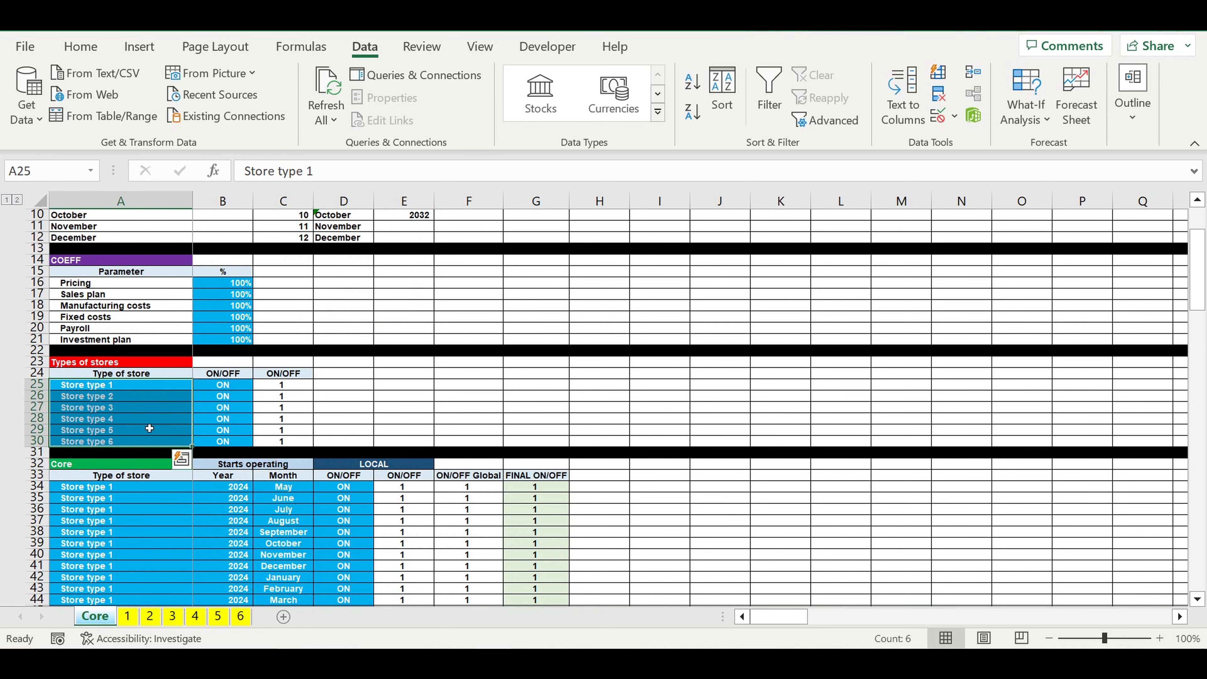
{"action": "left_click_drag", "start_coordinate": [225, 388], "coordinate": [231, 448]}
Step: Examine the Core table's store list in rows 34–73, including the store type choices in A38, the start year and month, and the local ON/OFF switch
{"action": "scroll", "coordinate": [139, 314], "scroll_direction": "down", "scroll_amount": 5}
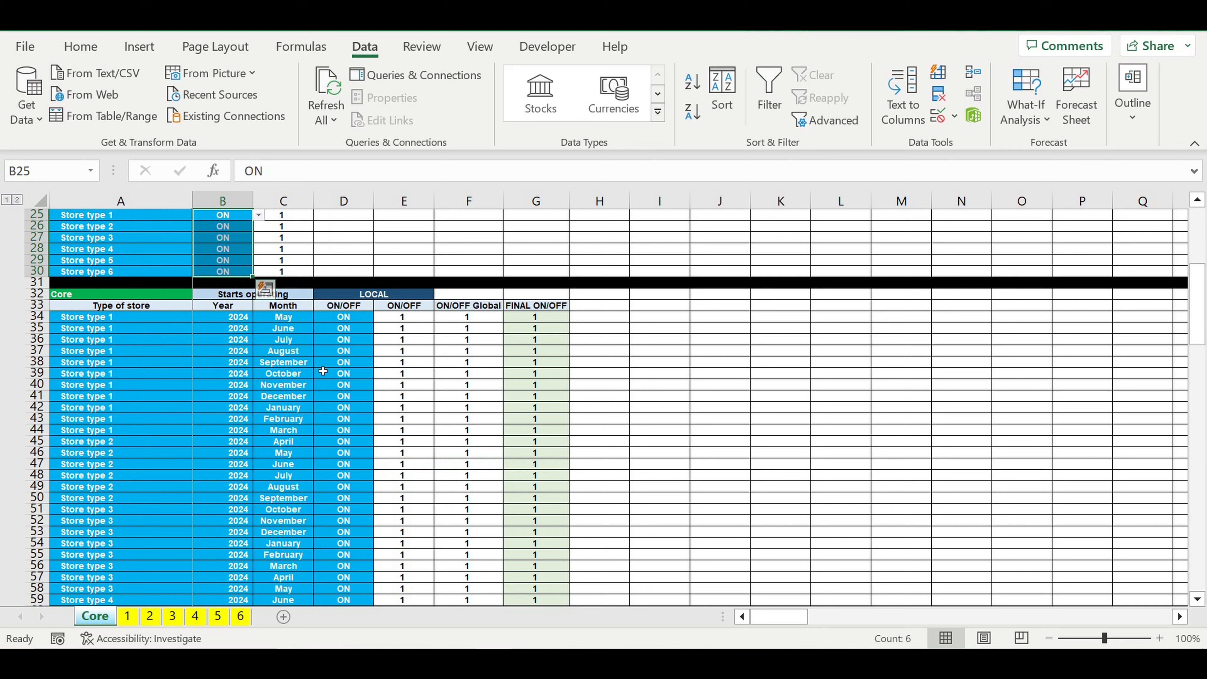
{"action": "left_click_drag", "start_coordinate": [139, 314], "coordinate": [163, 581]}
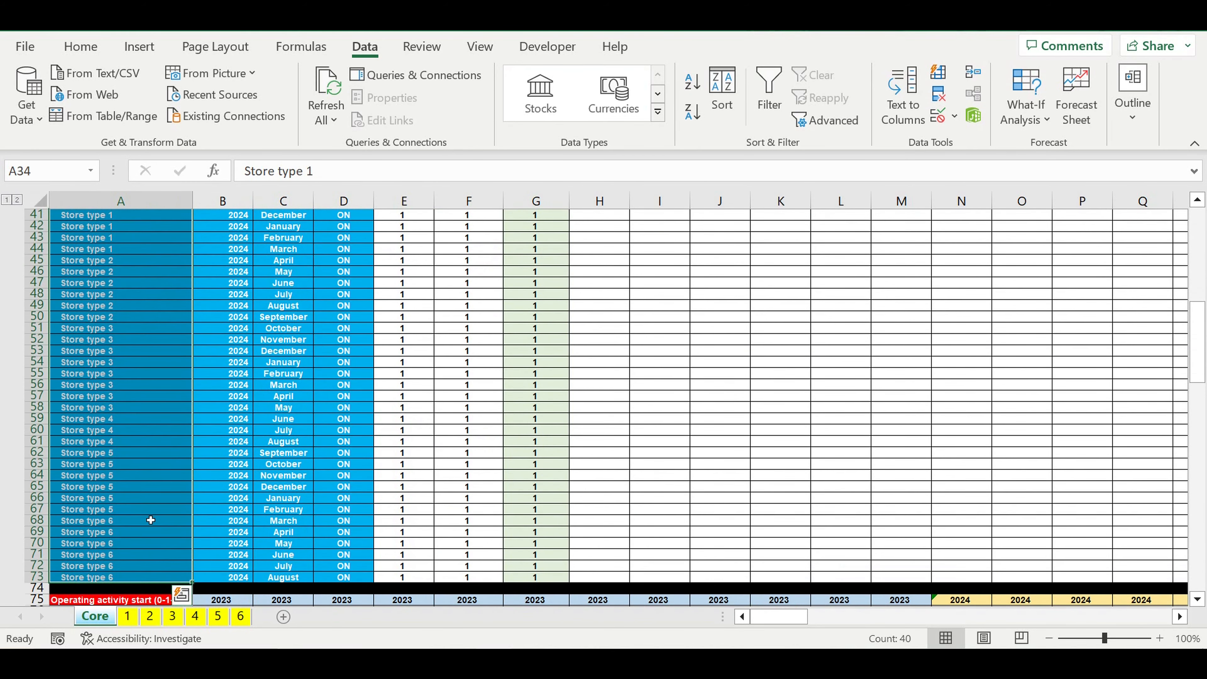
{"action": "scroll", "coordinate": [148, 476], "scroll_direction": "up", "scroll_amount": 5}
{"action": "left_click", "coordinate": [158, 351]}
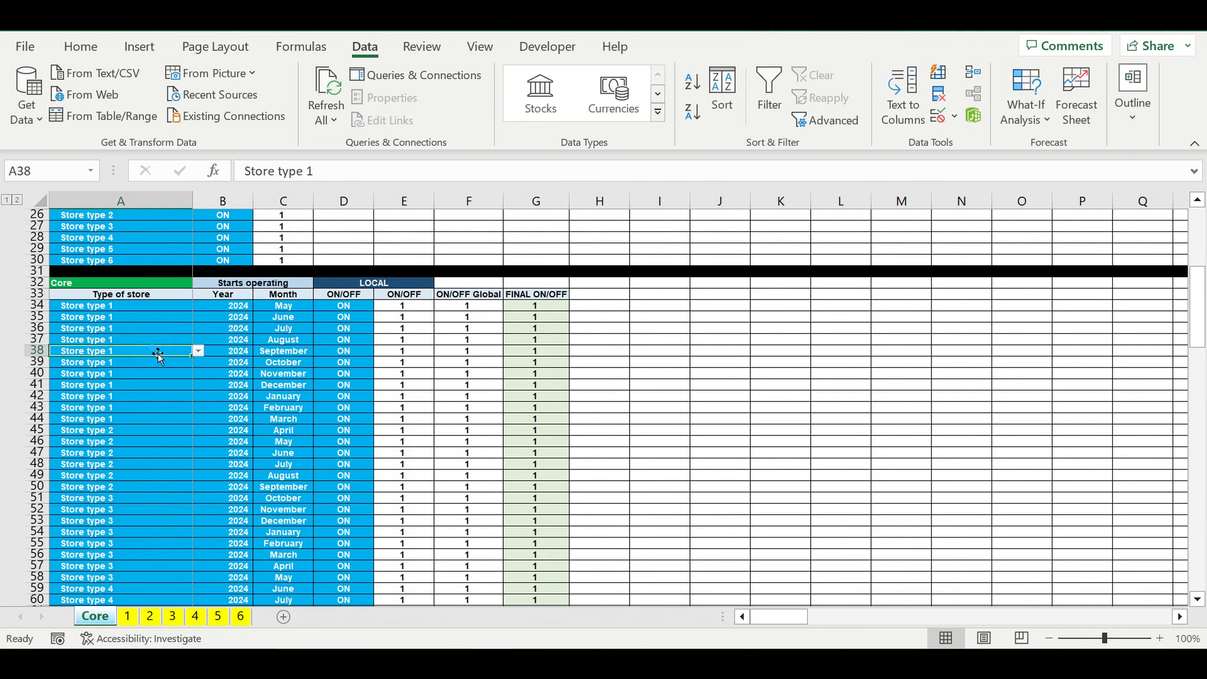
{"action": "left_click", "coordinate": [198, 351]}
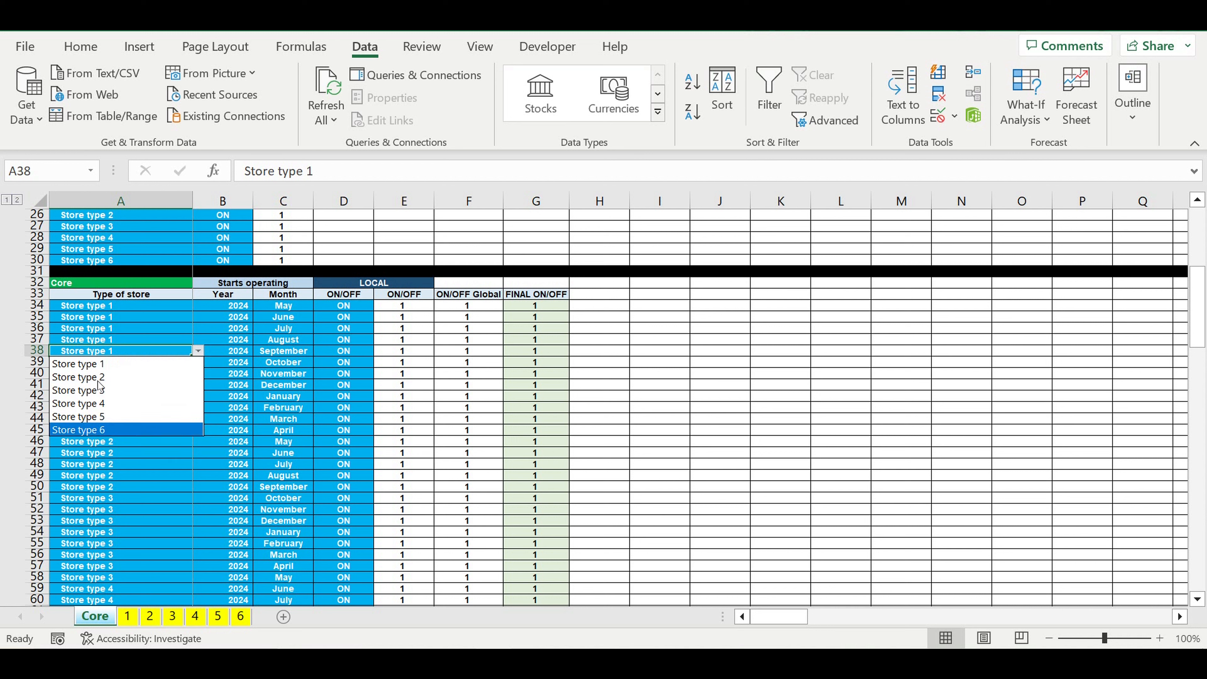
{"action": "key", "text": "Escape"}
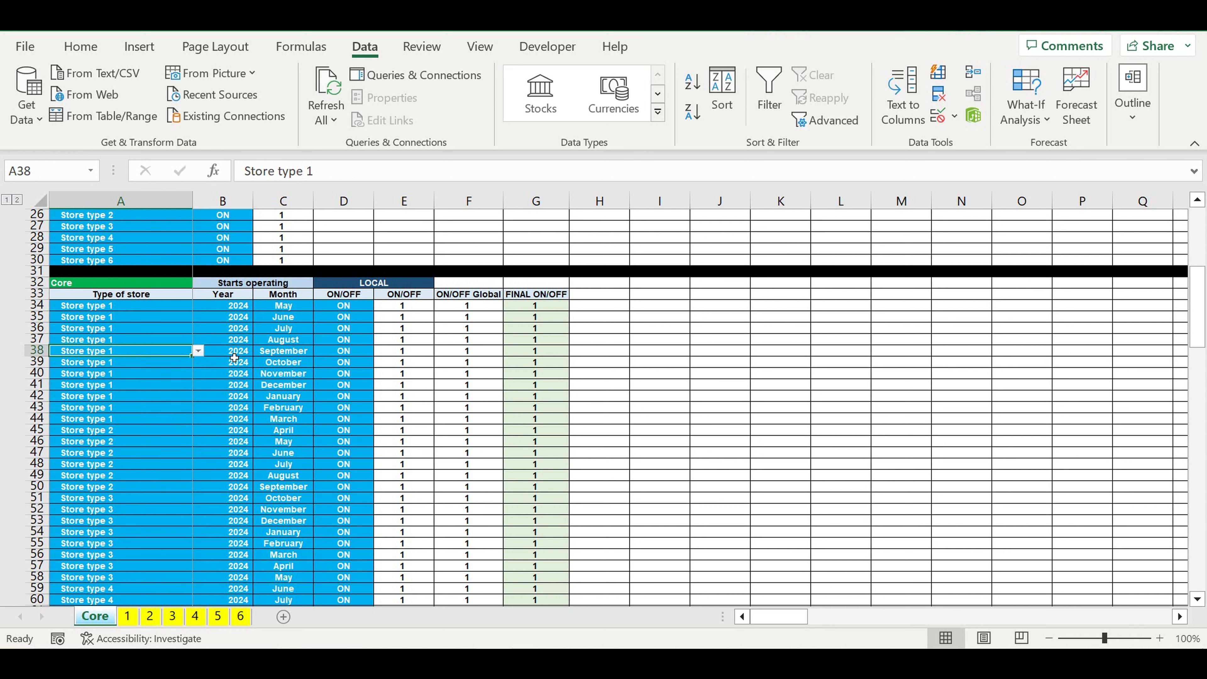
{"action": "left_click_drag", "start_coordinate": [234, 357], "coordinate": [290, 357]}
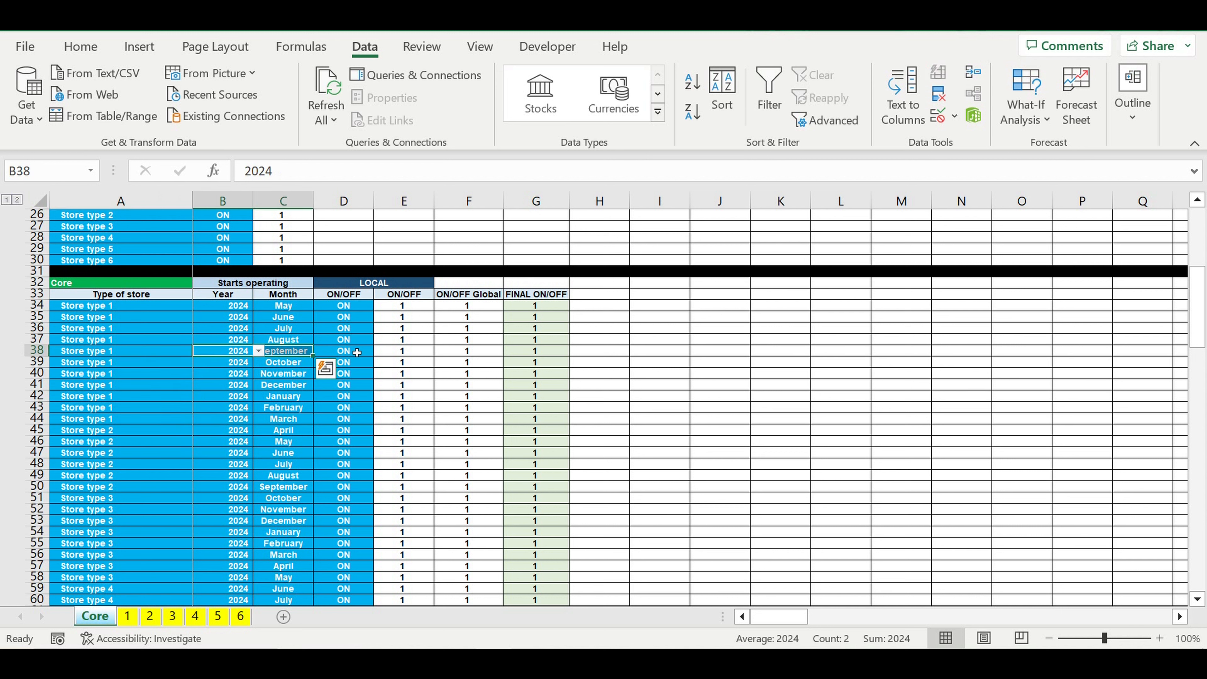
{"action": "left_click", "coordinate": [357, 352]}
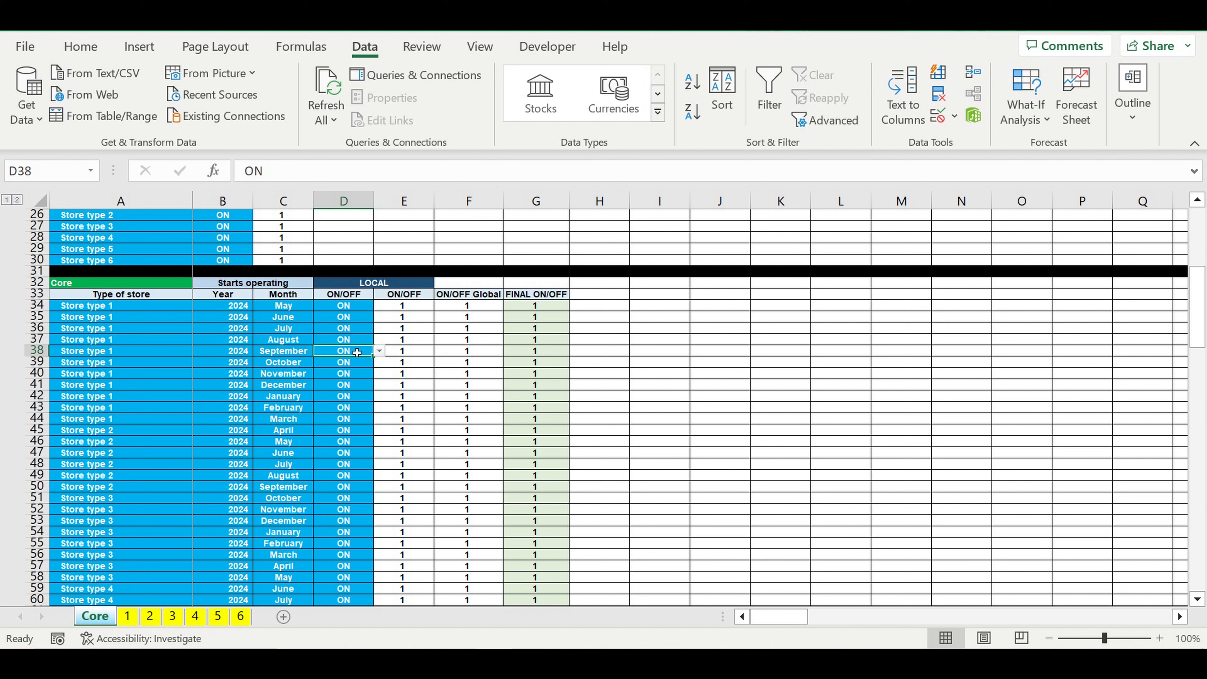
Step: Compare the store type entries in the Core table with the names defined in the Types of stores table
{"action": "left_click_drag", "start_coordinate": [108, 310], "coordinate": [119, 534]}
{"action": "scroll", "coordinate": [143, 458], "scroll_direction": "up", "scroll_amount": 2}
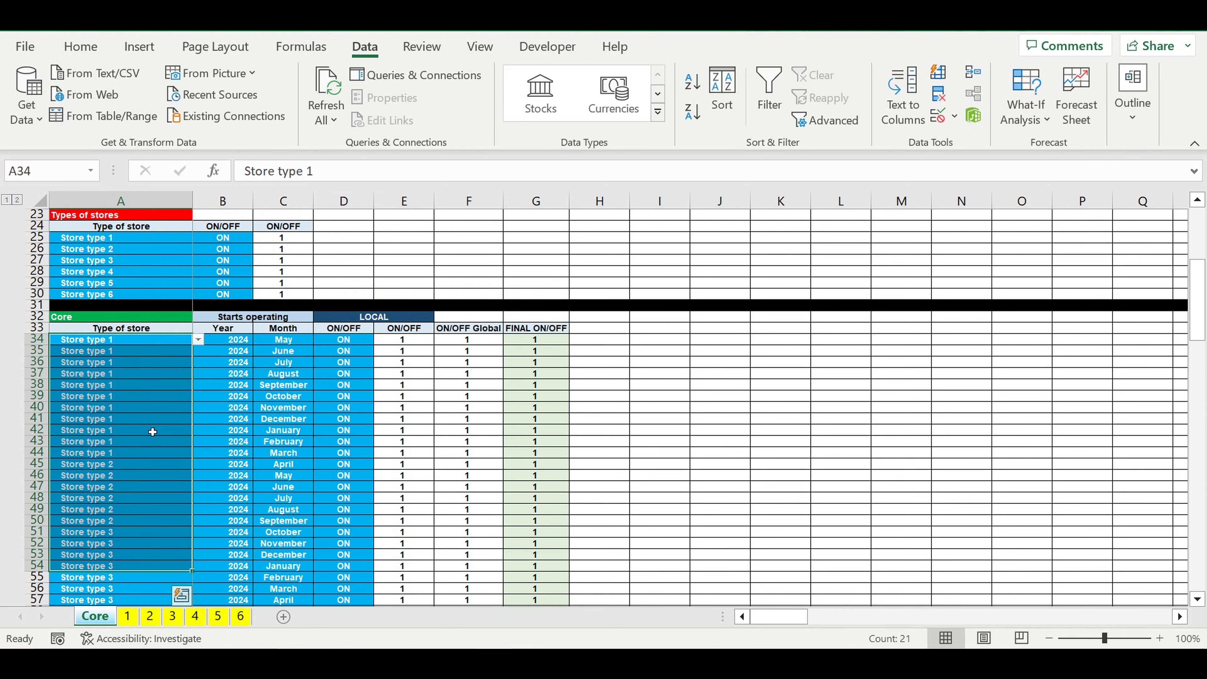
{"action": "left_click_drag", "start_coordinate": [110, 274], "coordinate": [111, 329]}
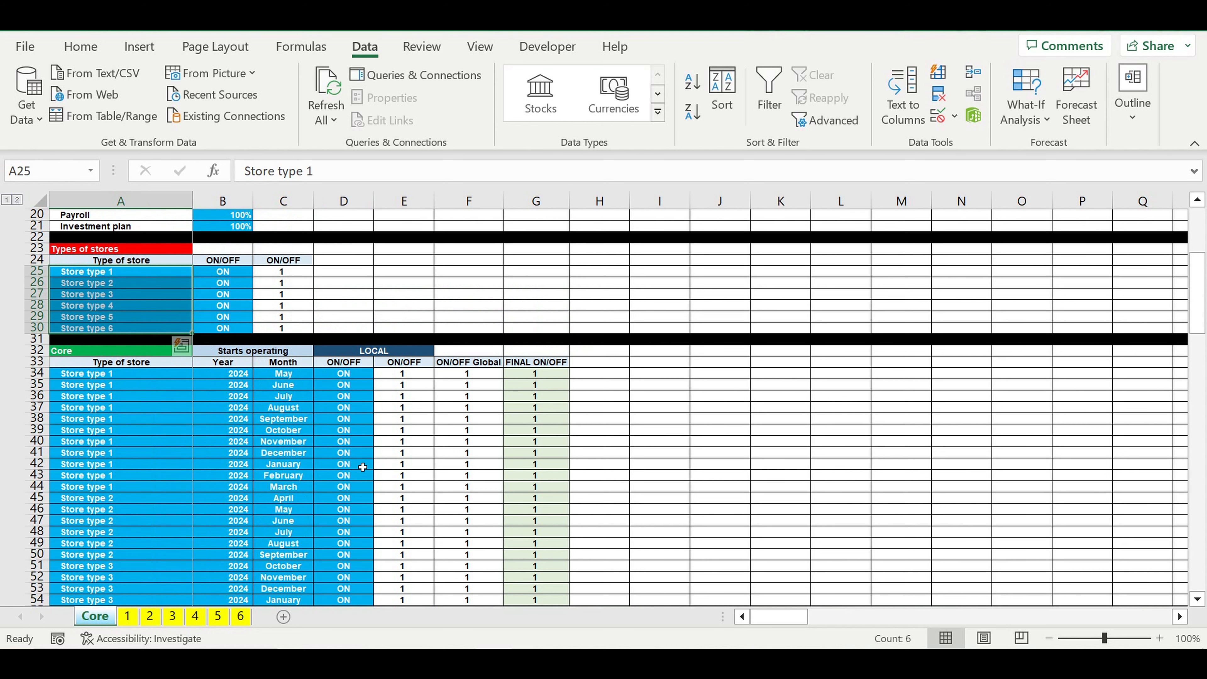
Step: Examine the Core sheet's revenues by type of store, manufacturing costs, fixed costs and payroll tables
{"action": "scroll", "coordinate": [363, 467], "scroll_direction": "down", "scroll_amount": 20}
{"action": "scroll", "coordinate": [359, 458], "scroll_direction": "down", "scroll_amount": 2}
{"action": "scroll", "coordinate": [359, 458], "scroll_direction": "up", "scroll_amount": 2}
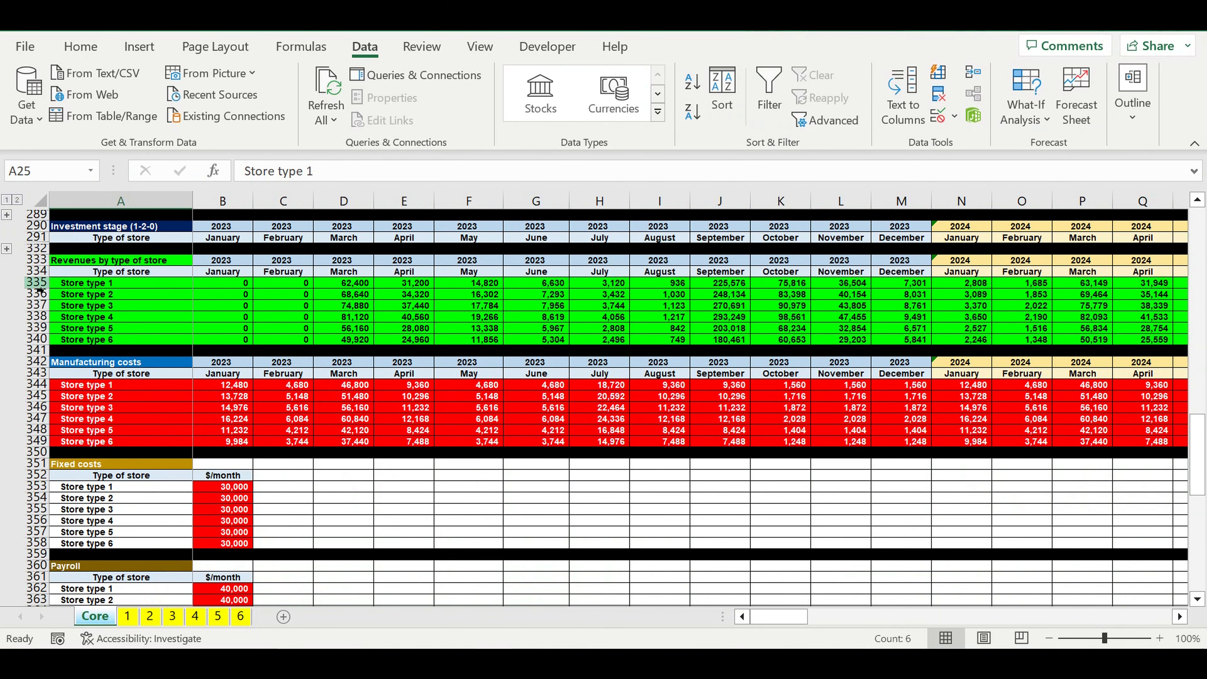
{"action": "left_click_drag", "start_coordinate": [36, 284], "coordinate": [38, 343]}
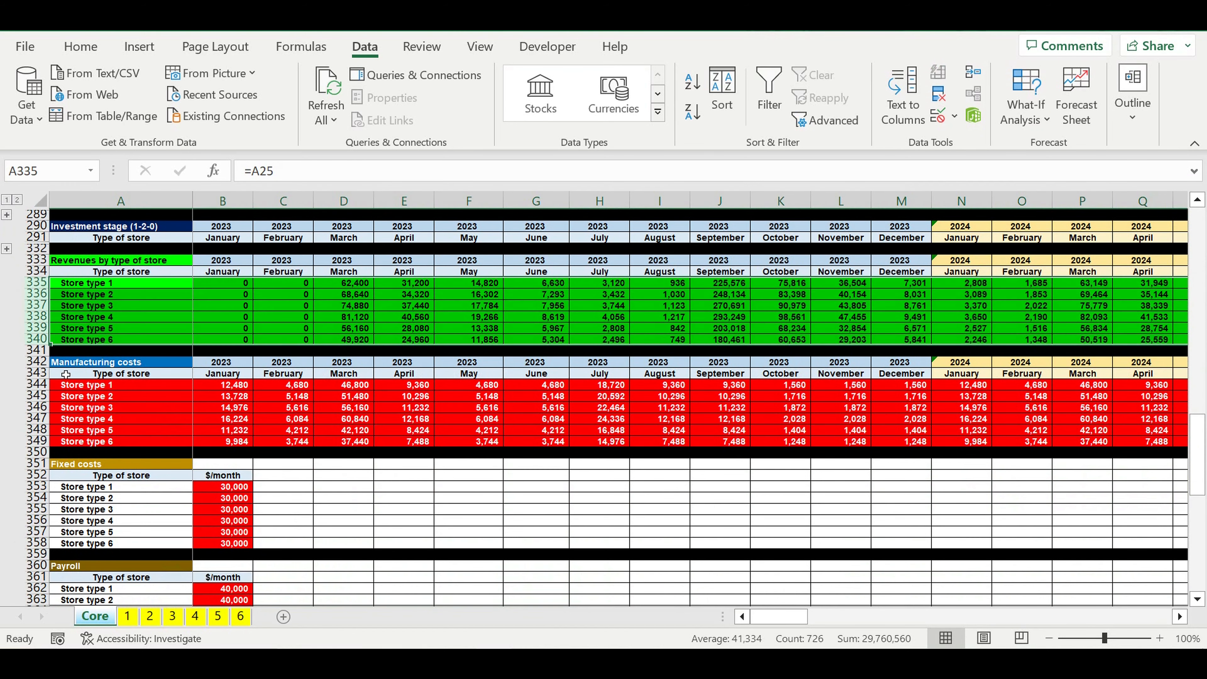
{"action": "left_click_drag", "start_coordinate": [37, 384], "coordinate": [39, 441]}
{"action": "scroll", "coordinate": [220, 427], "scroll_direction": "down", "scroll_amount": 3}
{"action": "left_click_drag", "start_coordinate": [220, 387], "coordinate": [221, 430]}
{"action": "left_click_drag", "start_coordinate": [221, 486], "coordinate": [224, 542]}
Step: Examine the Core sheet's investment plan, store lifecycle, asset tax and target revenues reach tables by store type
{"action": "scroll", "coordinate": [224, 543], "scroll_direction": "down", "scroll_amount": 3}
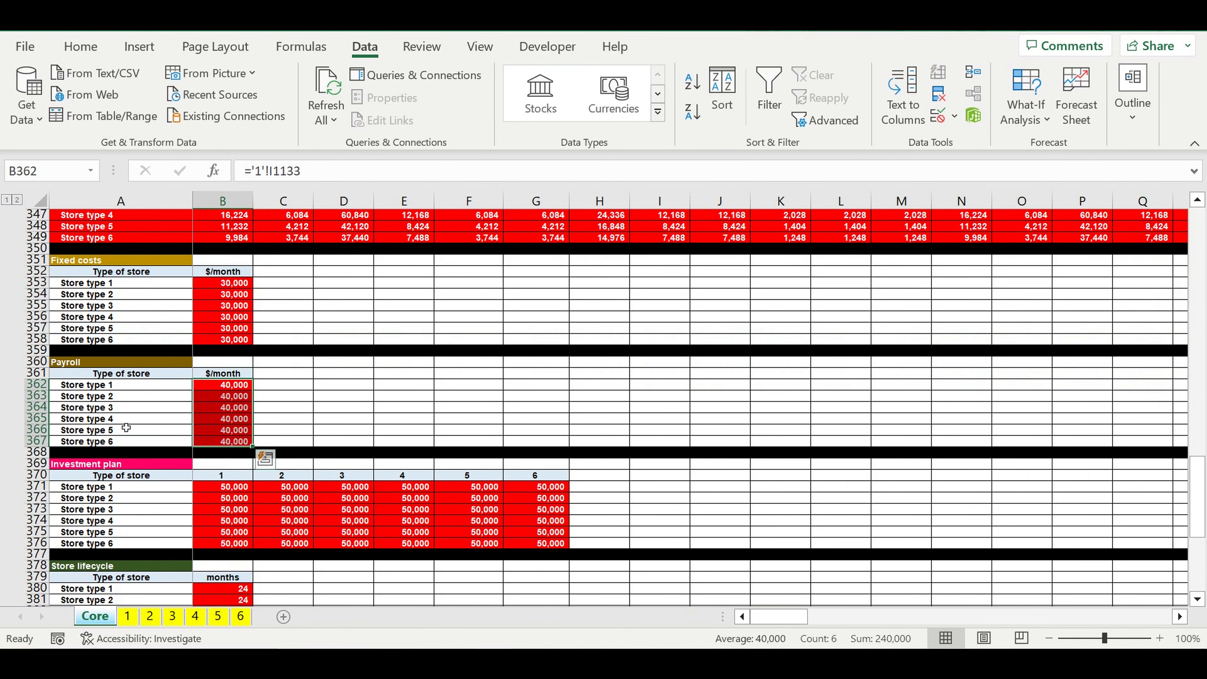
{"action": "scroll", "coordinate": [176, 418], "scroll_direction": "down", "scroll_amount": 4}
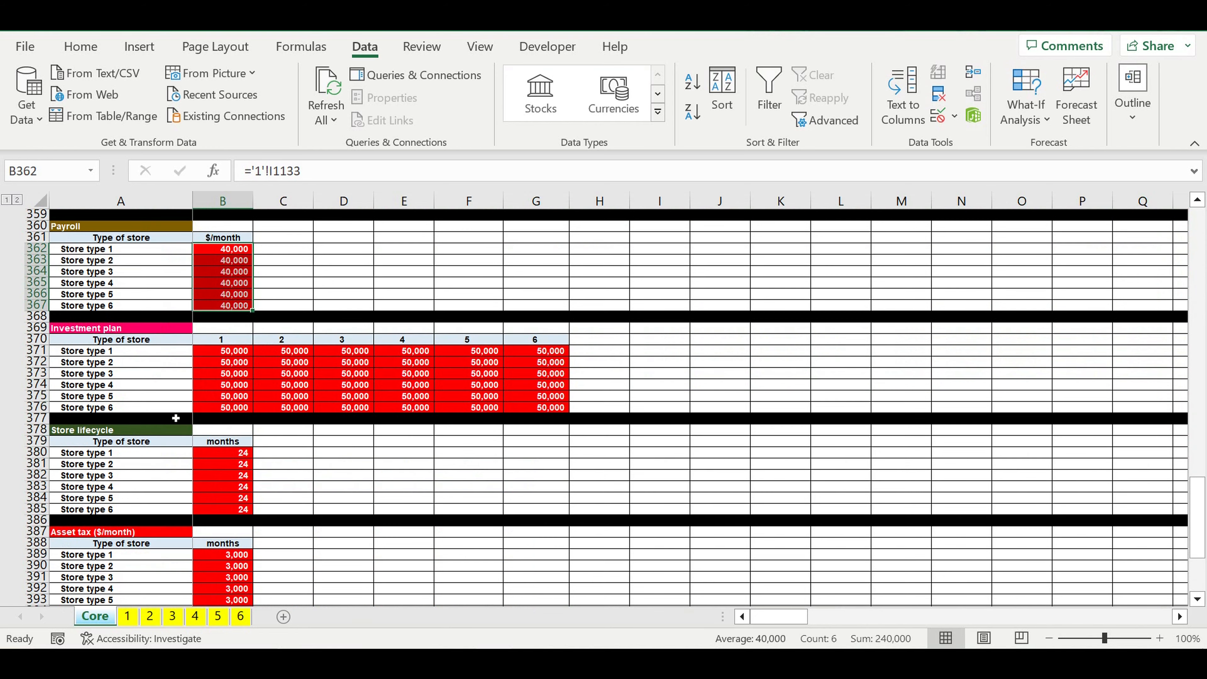
{"action": "left_click", "coordinate": [94, 467]}
{"action": "scroll", "coordinate": [97, 469], "scroll_direction": "down", "scroll_amount": 3}
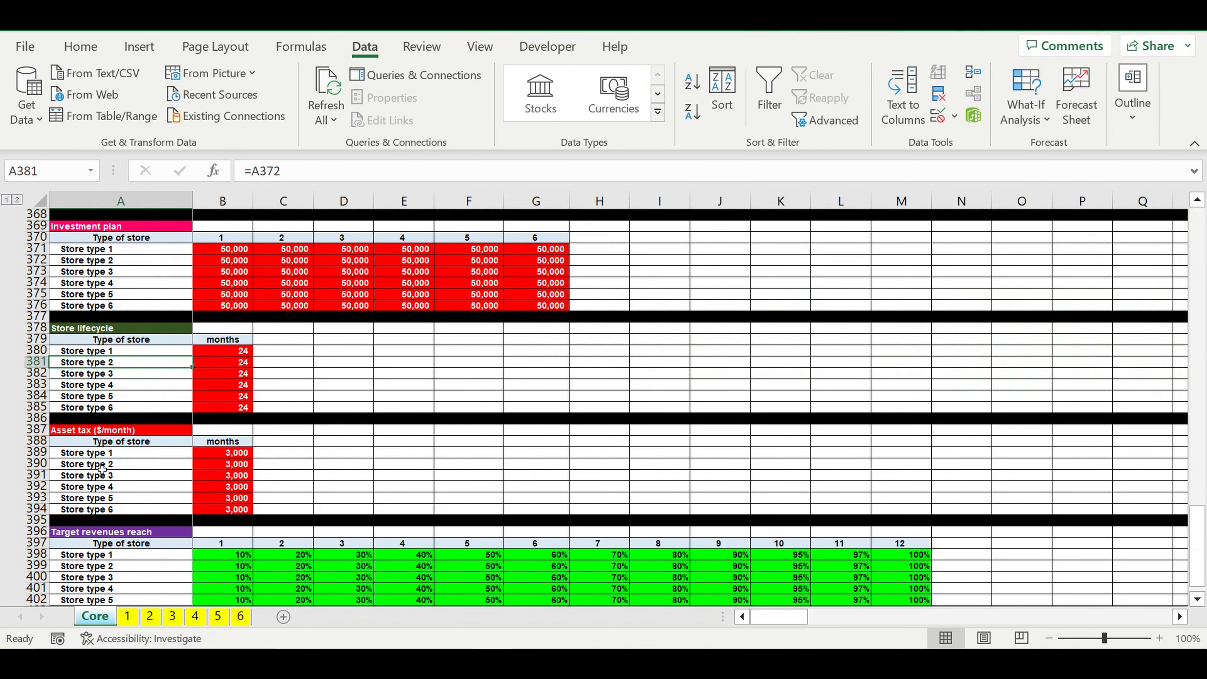
{"action": "left_click", "coordinate": [101, 468]}
{"action": "scroll", "coordinate": [90, 470], "scroll_direction": "down", "scroll_amount": 3}
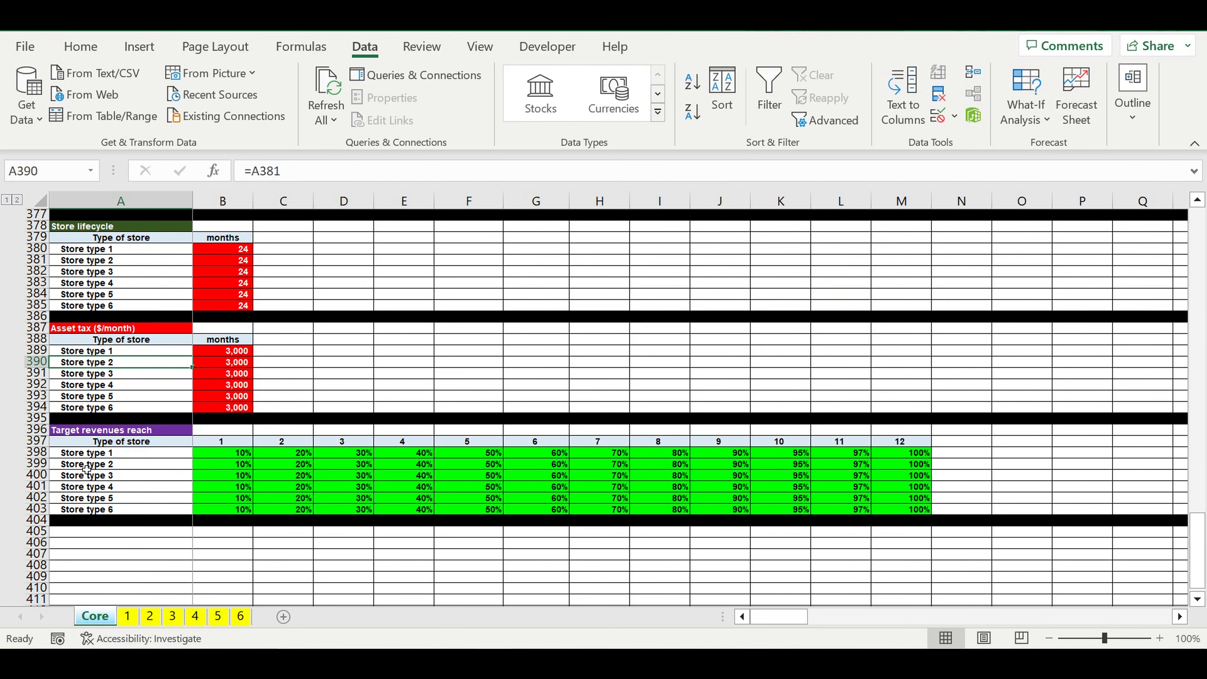
{"action": "left_click", "coordinate": [90, 476]}
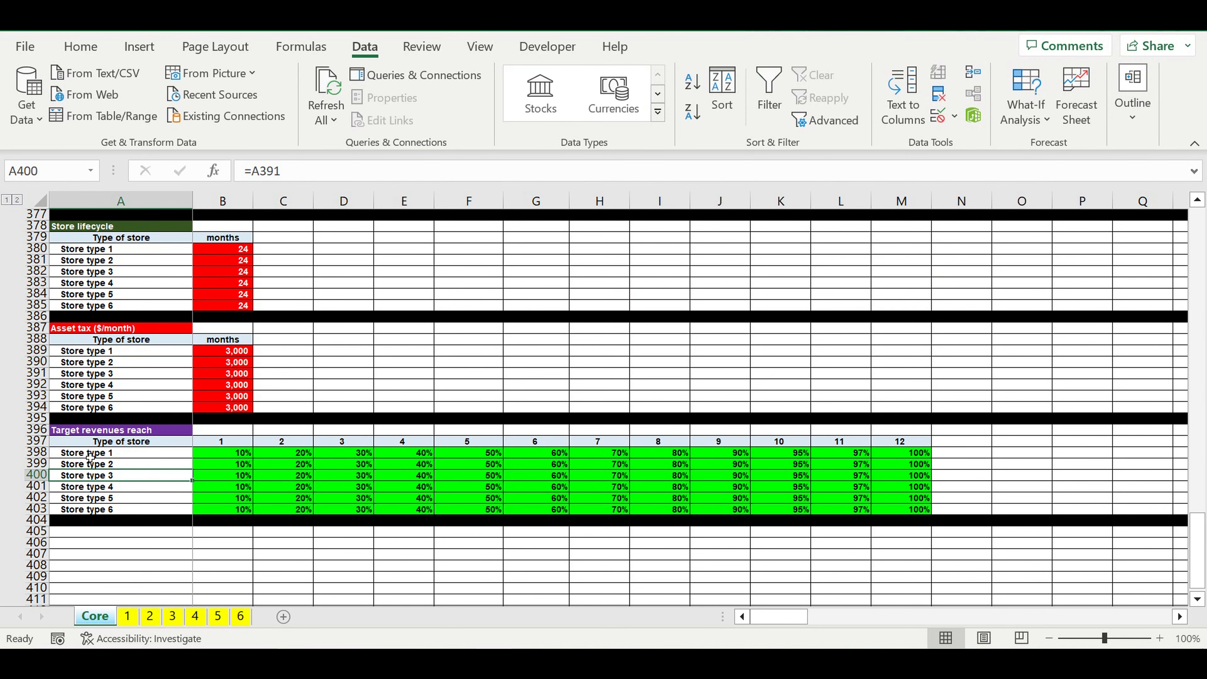
Step: View sheet 2 briefly, then check the asset tax and target revenues reach cells B391 and B400 on the Core sheet
{"action": "left_click", "coordinate": [151, 616]}
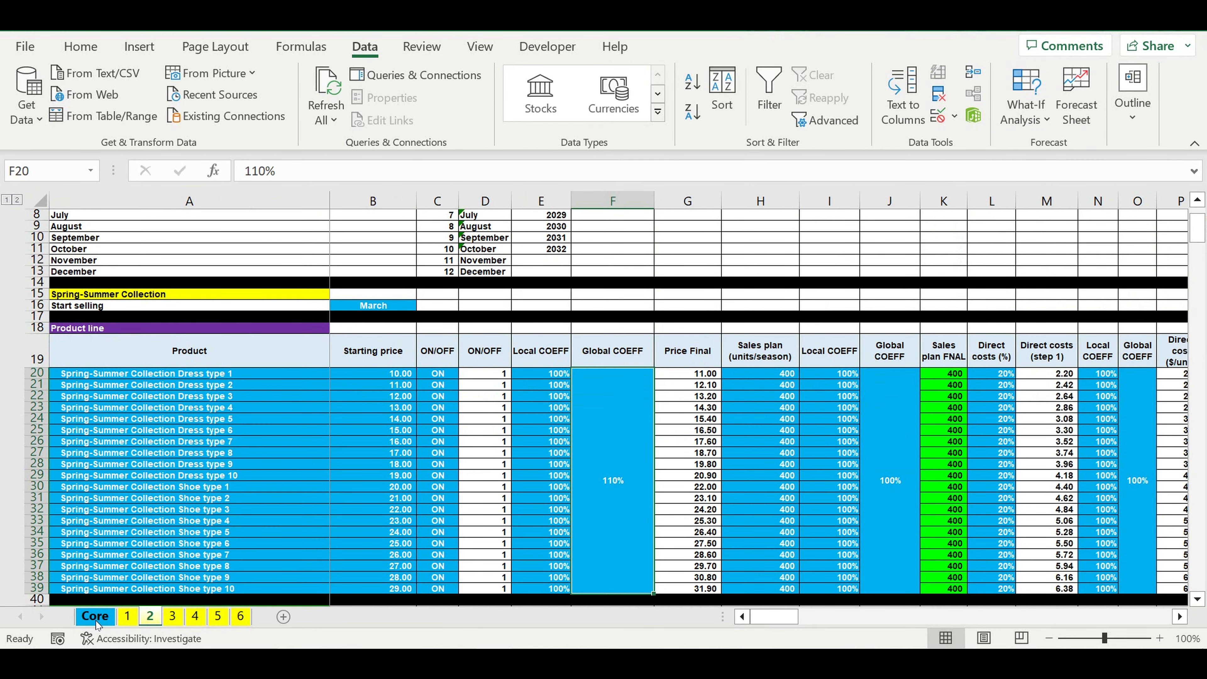
{"action": "left_click", "coordinate": [95, 616]}
{"action": "left_click", "coordinate": [219, 375]}
{"action": "left_click", "coordinate": [241, 478]}
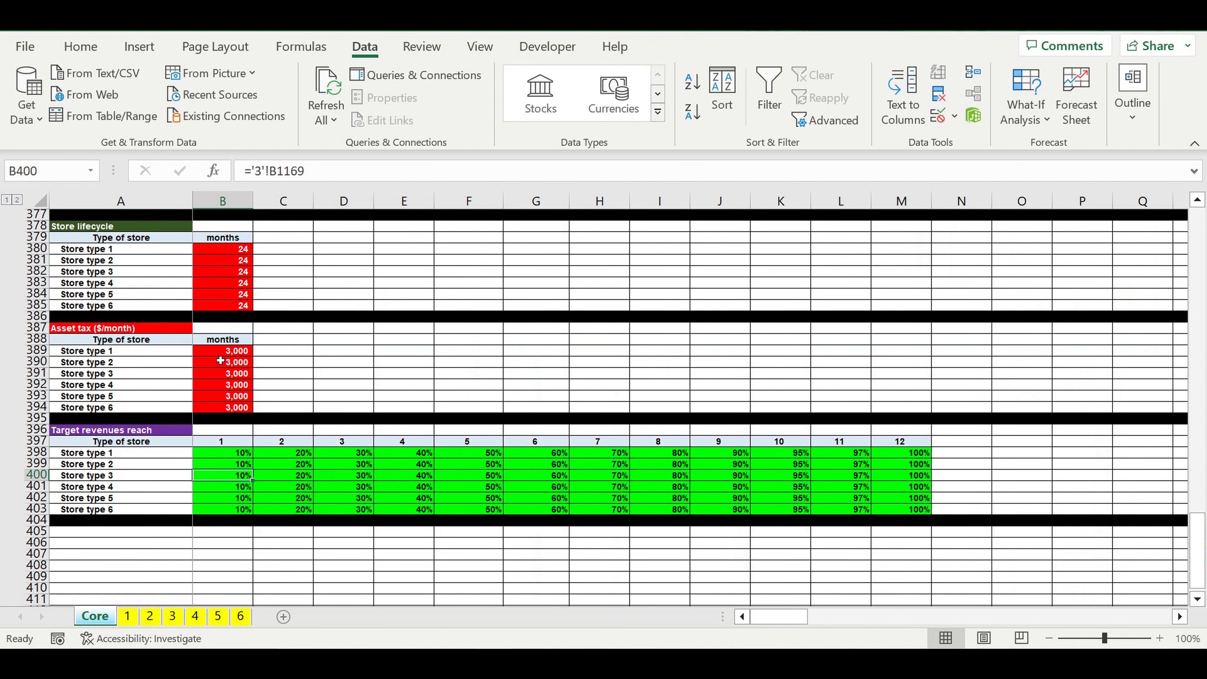
Step: Look through store sheets 1 to 6 as the sources of the Core tables, then return to the Core sheet
{"action": "left_click", "coordinate": [127, 616]}
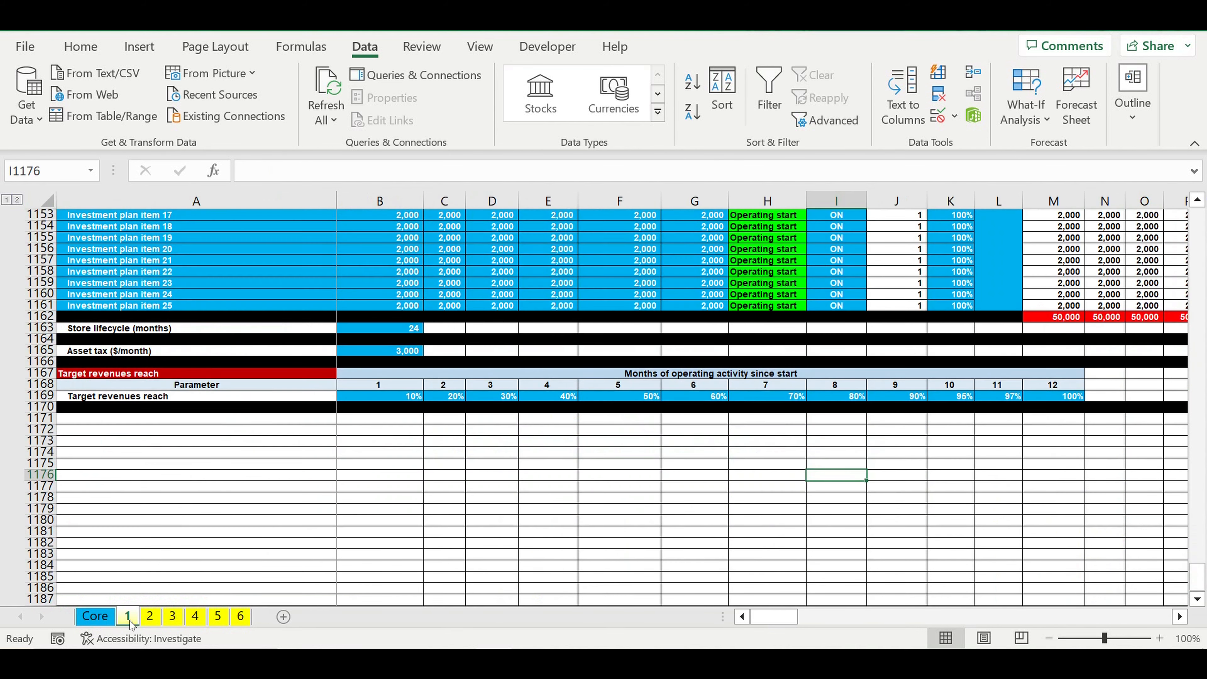
{"action": "left_click", "coordinate": [149, 616]}
{"action": "left_click", "coordinate": [173, 616]}
{"action": "left_click", "coordinate": [195, 616]}
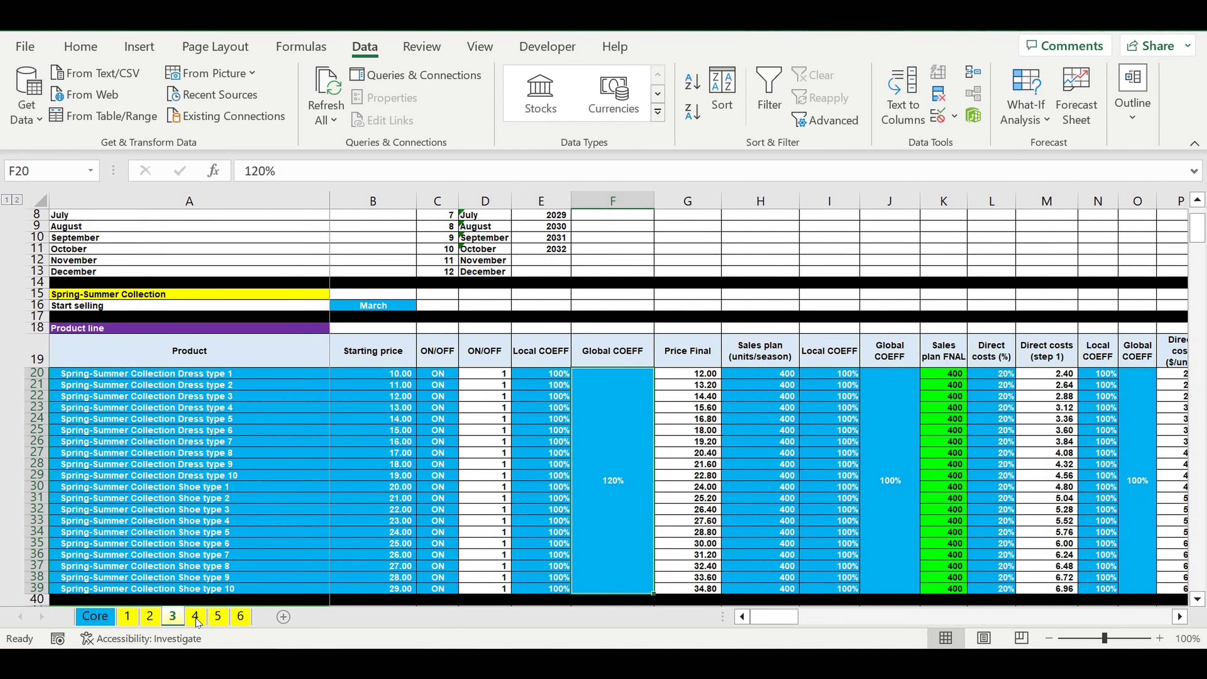
{"action": "left_click", "coordinate": [217, 616]}
{"action": "left_click", "coordinate": [238, 618]}
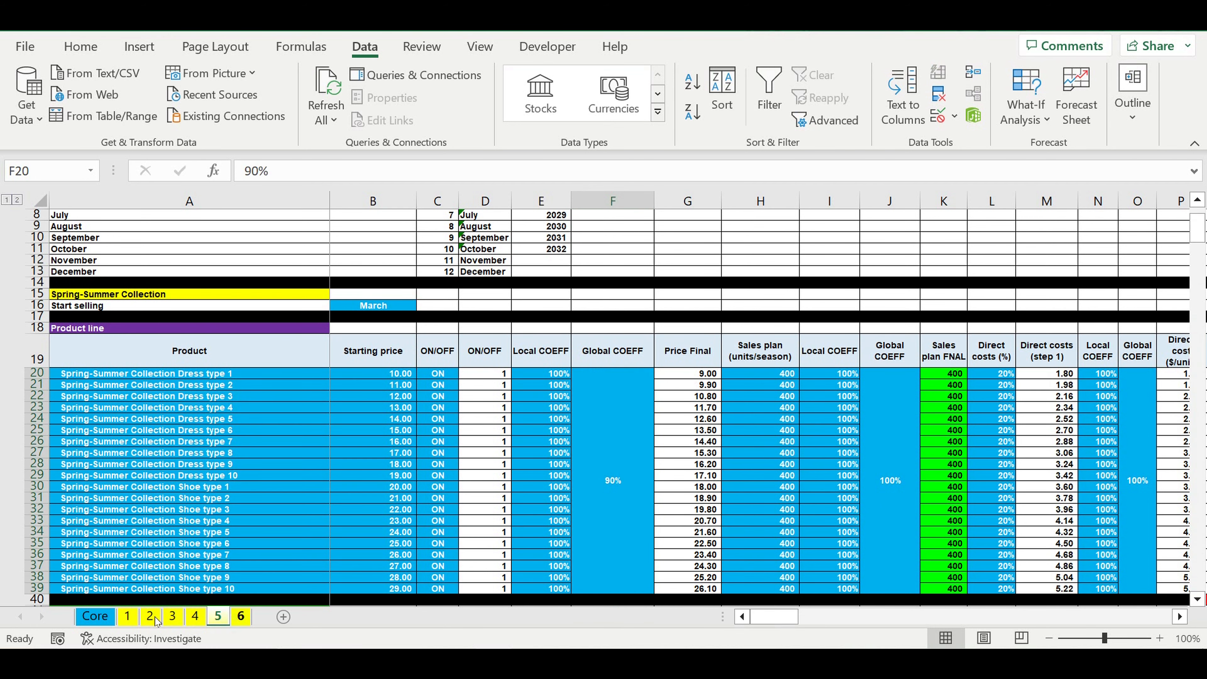
{"action": "left_click", "coordinate": [96, 618]}
{"action": "left_click", "coordinate": [214, 582]}
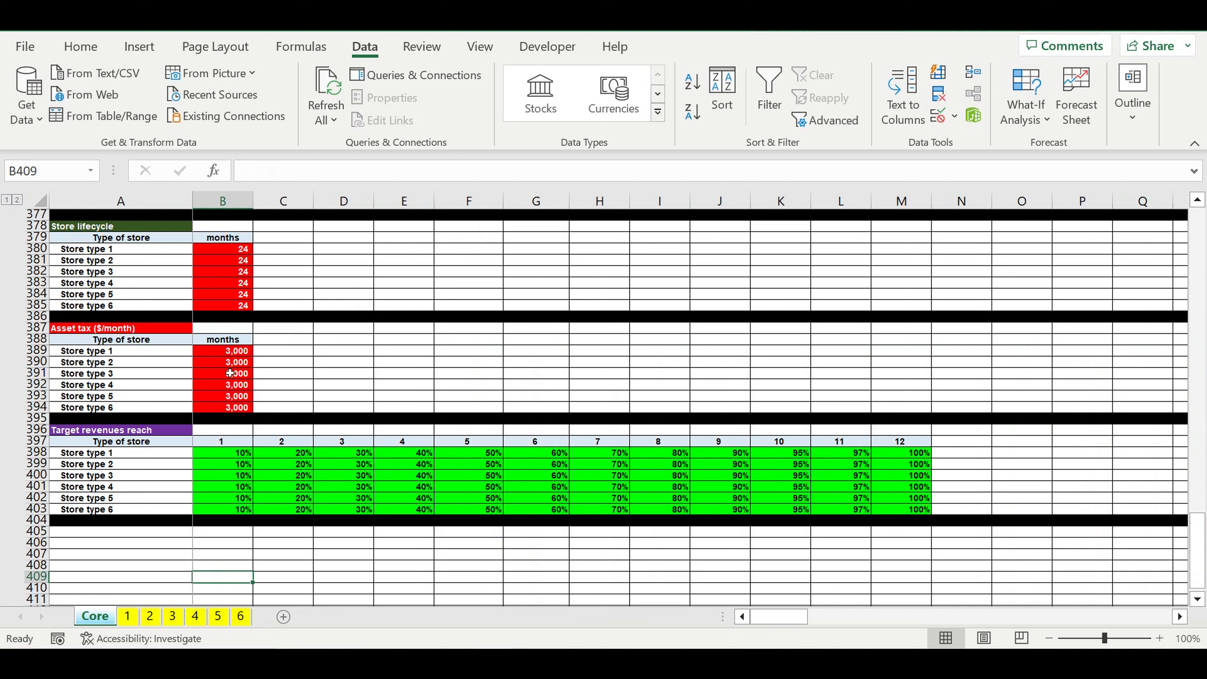
Step: Examine the Store lifecycle (months) parameter and its value in B1163 on sheet 1
{"action": "left_click", "coordinate": [128, 617]}
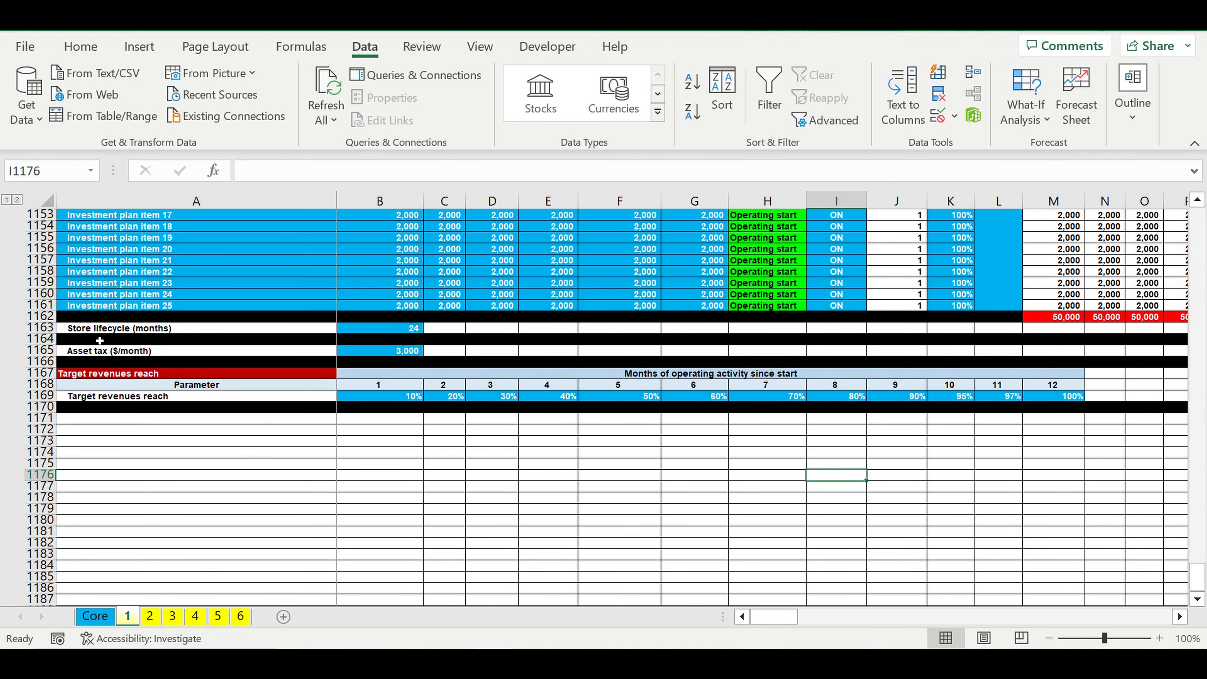
{"action": "left_click", "coordinate": [82, 332]}
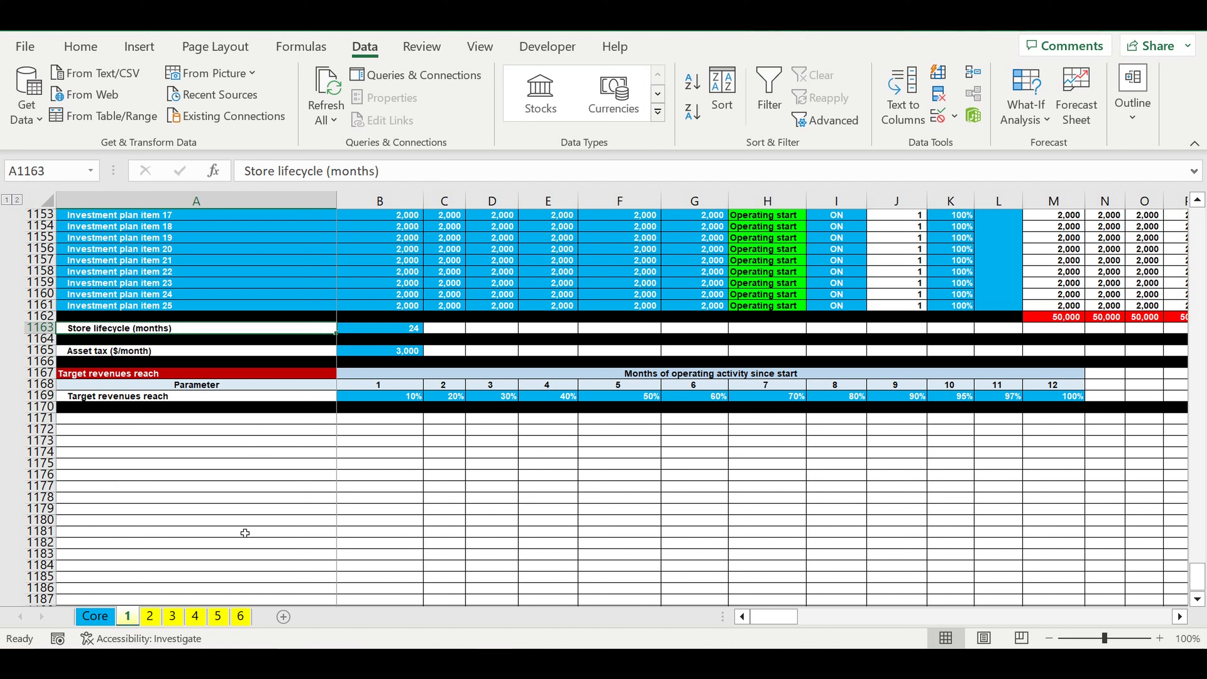
{"action": "left_click", "coordinate": [394, 330]}
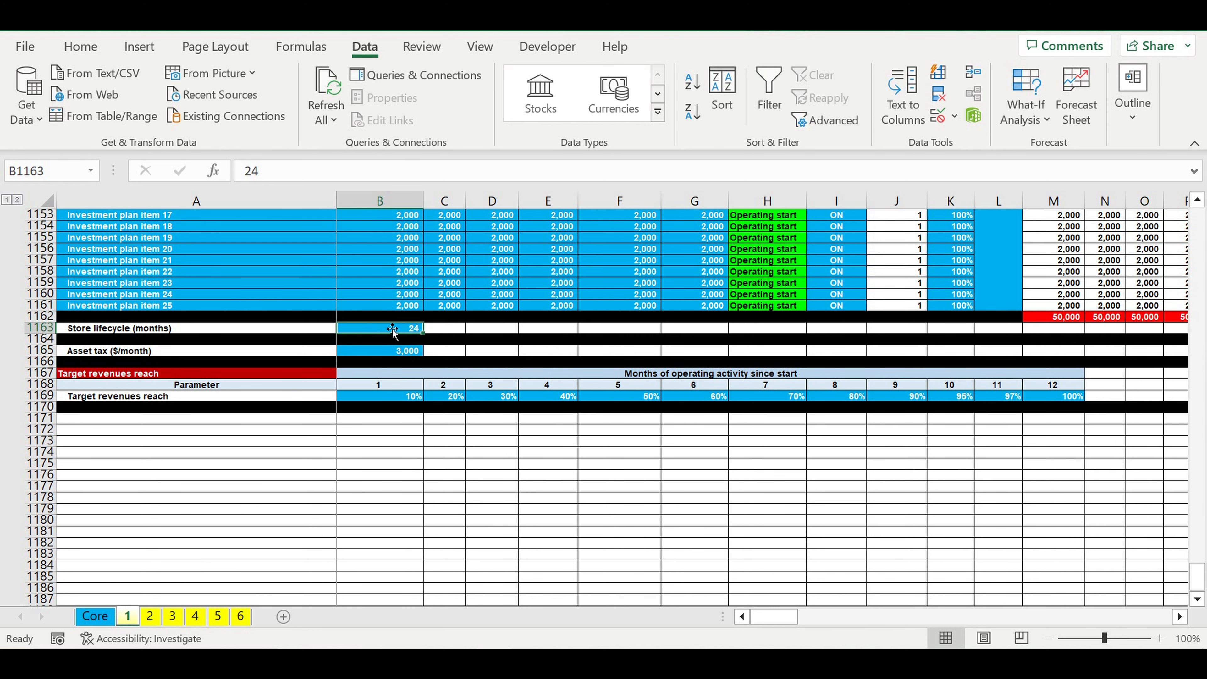
Step: Set the store lifecycle in B1163 on sheet 2 to 36 months
{"action": "left_click", "coordinate": [152, 616]}
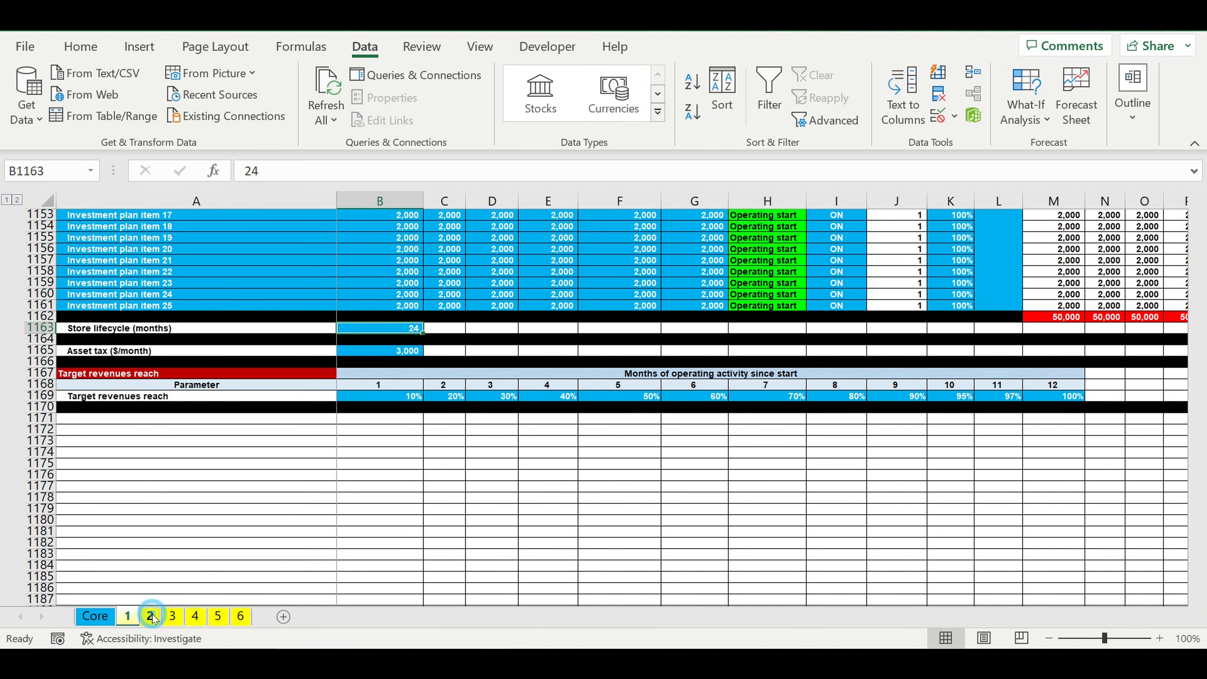
{"action": "left_click_drag", "start_coordinate": [1198, 232], "coordinate": [1198, 578]}
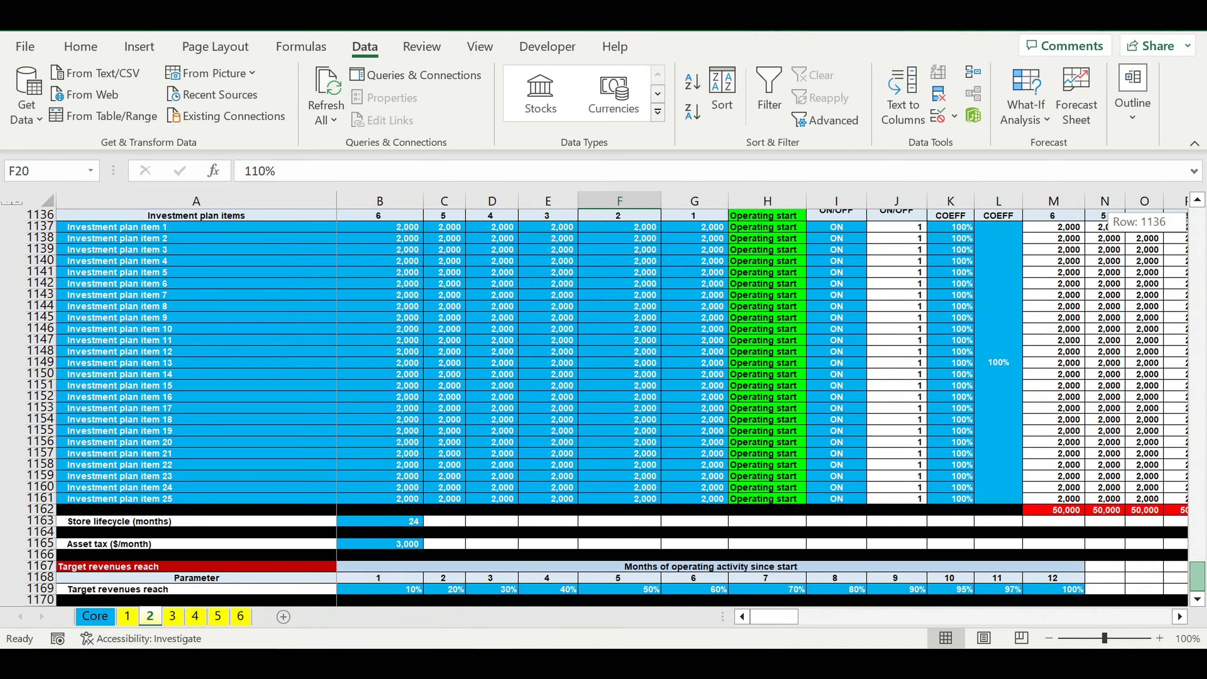
{"action": "left_click", "coordinate": [391, 523]}
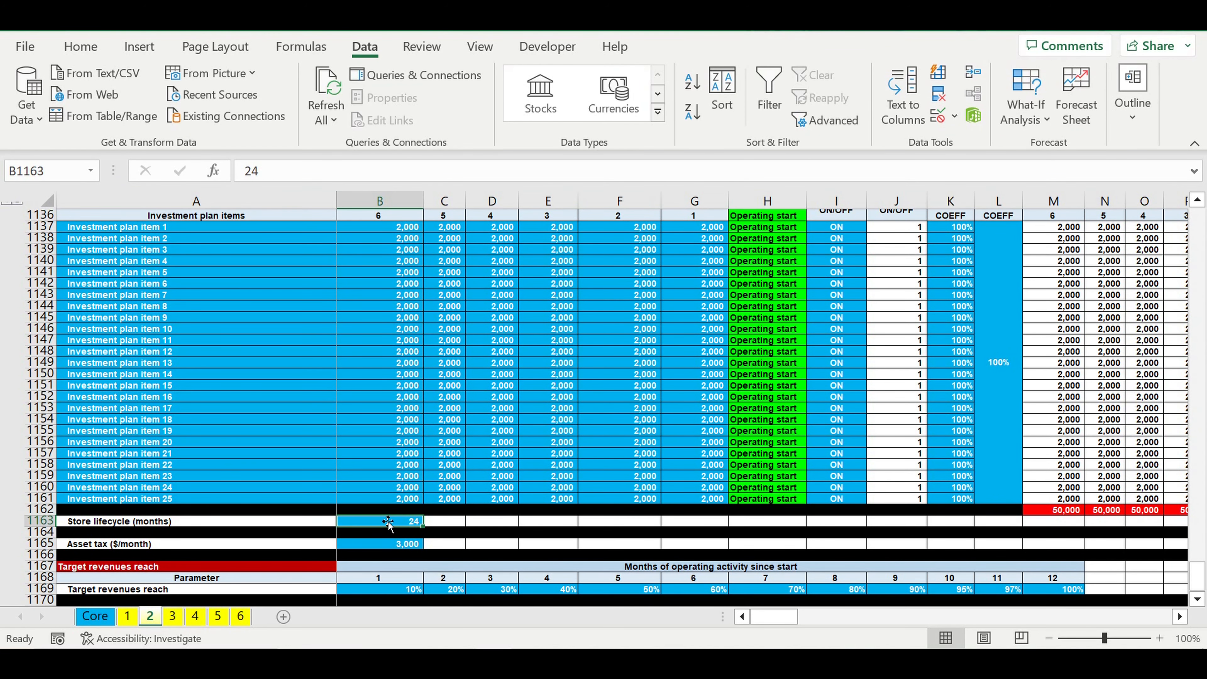
{"action": "type", "text": "36"}
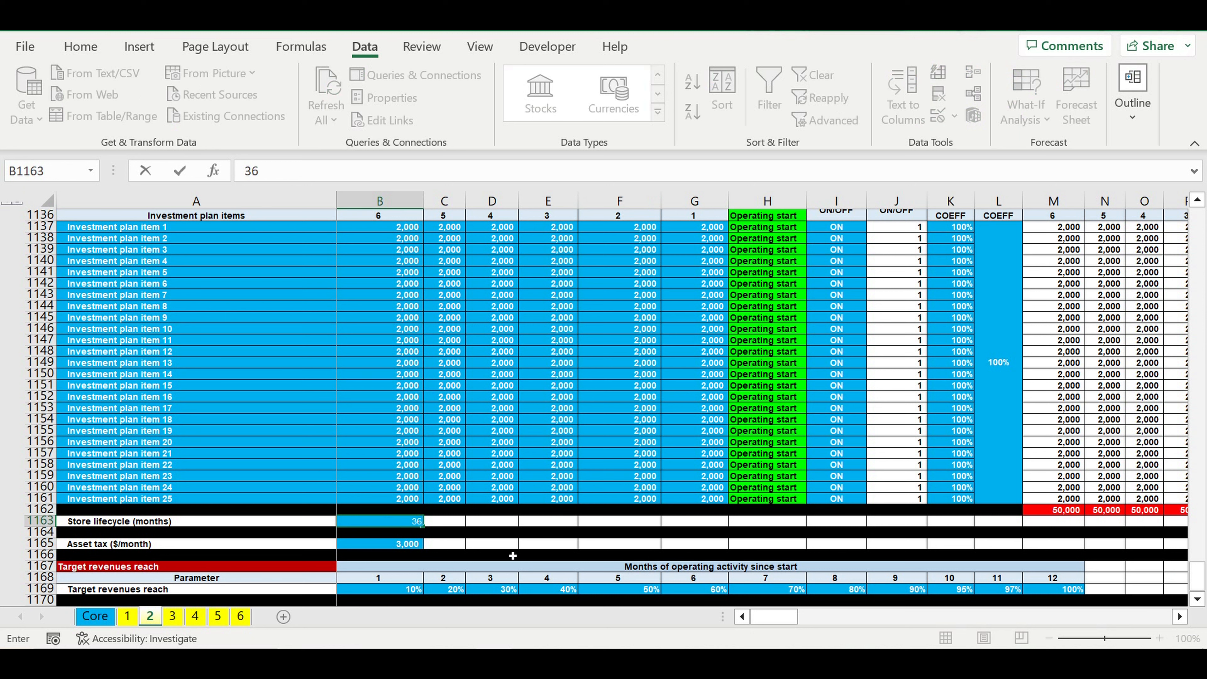
{"action": "key", "text": "Return"}
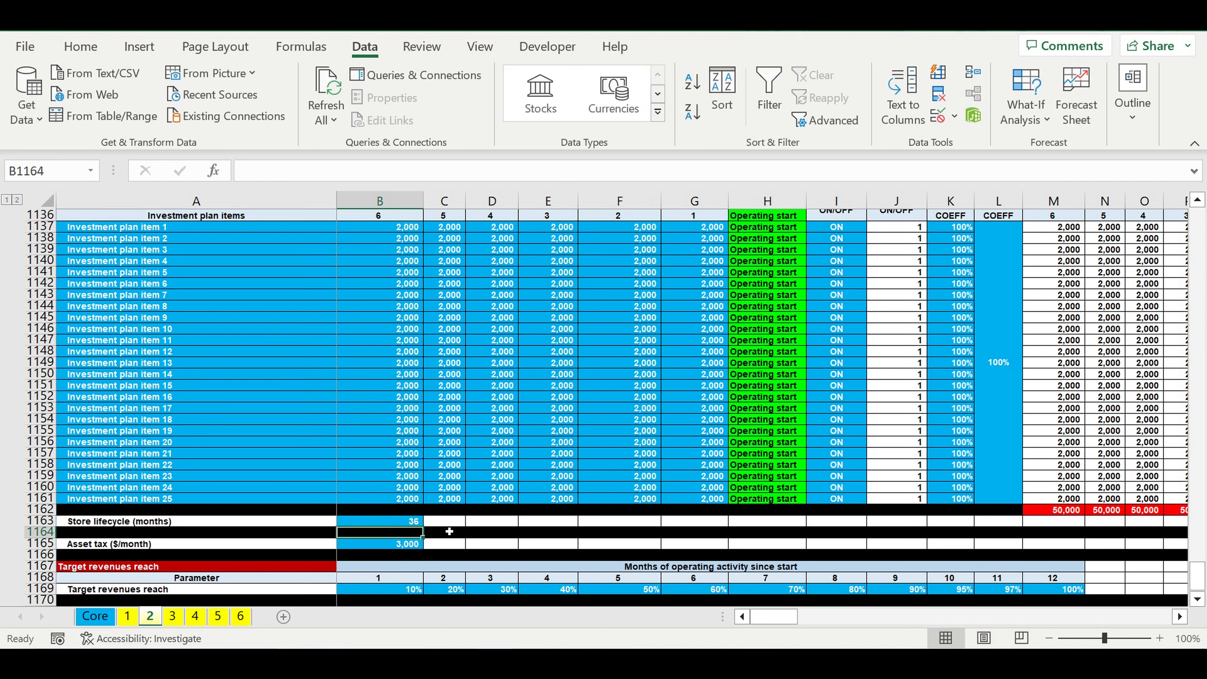
{"action": "left_click", "coordinate": [388, 523]}
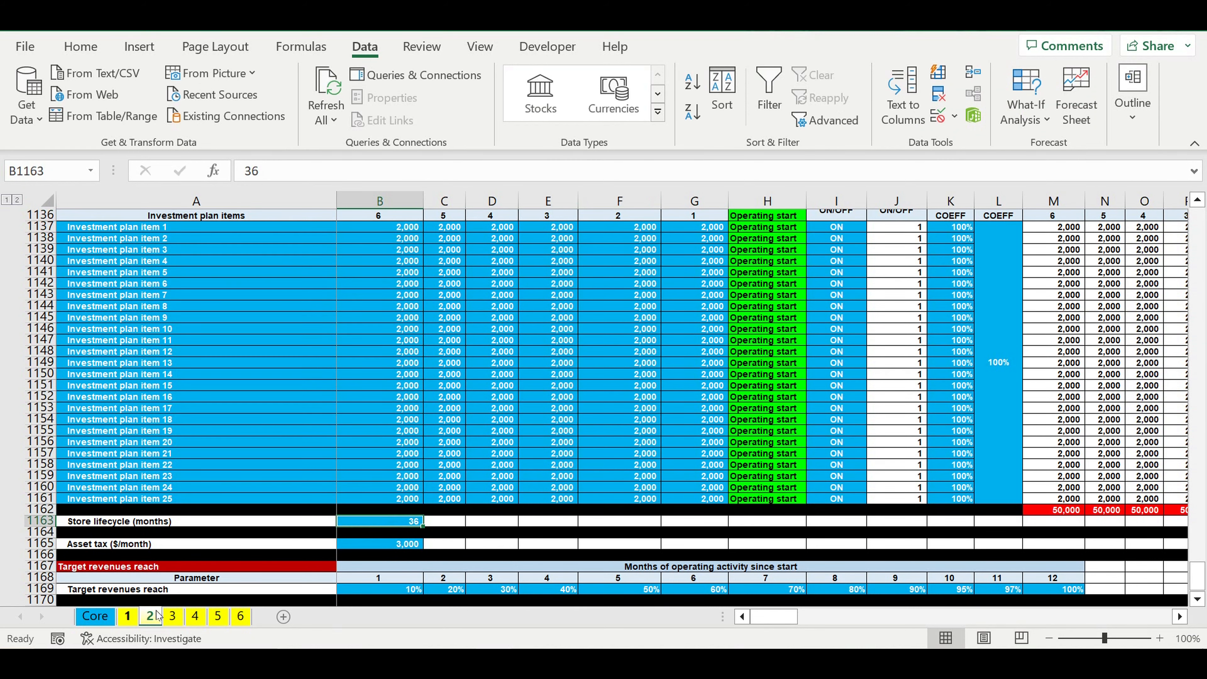
Step: Set the store lifecycle in B1163 on sheet 3 to 48 months
{"action": "left_click", "coordinate": [174, 620]}
{"action": "scroll", "coordinate": [355, 486], "scroll_direction": "down", "scroll_amount": 6}
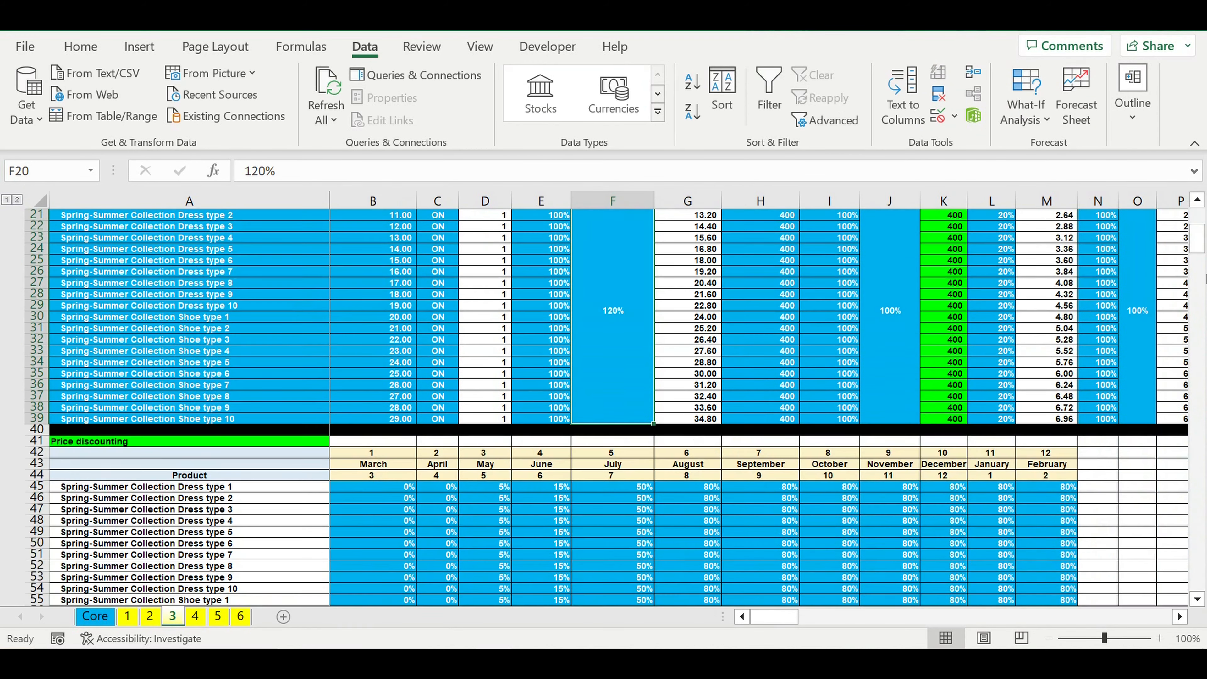
{"action": "left_click_drag", "start_coordinate": [1199, 240], "coordinate": [1199, 576]}
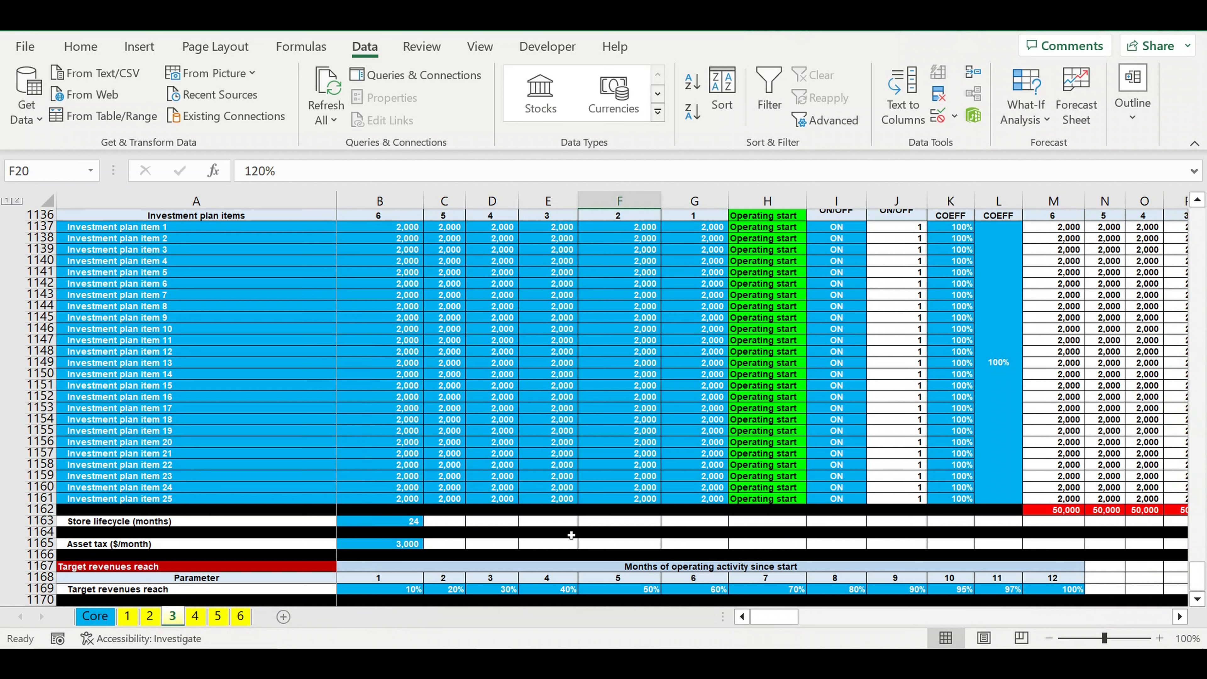
{"action": "left_click", "coordinate": [405, 524]}
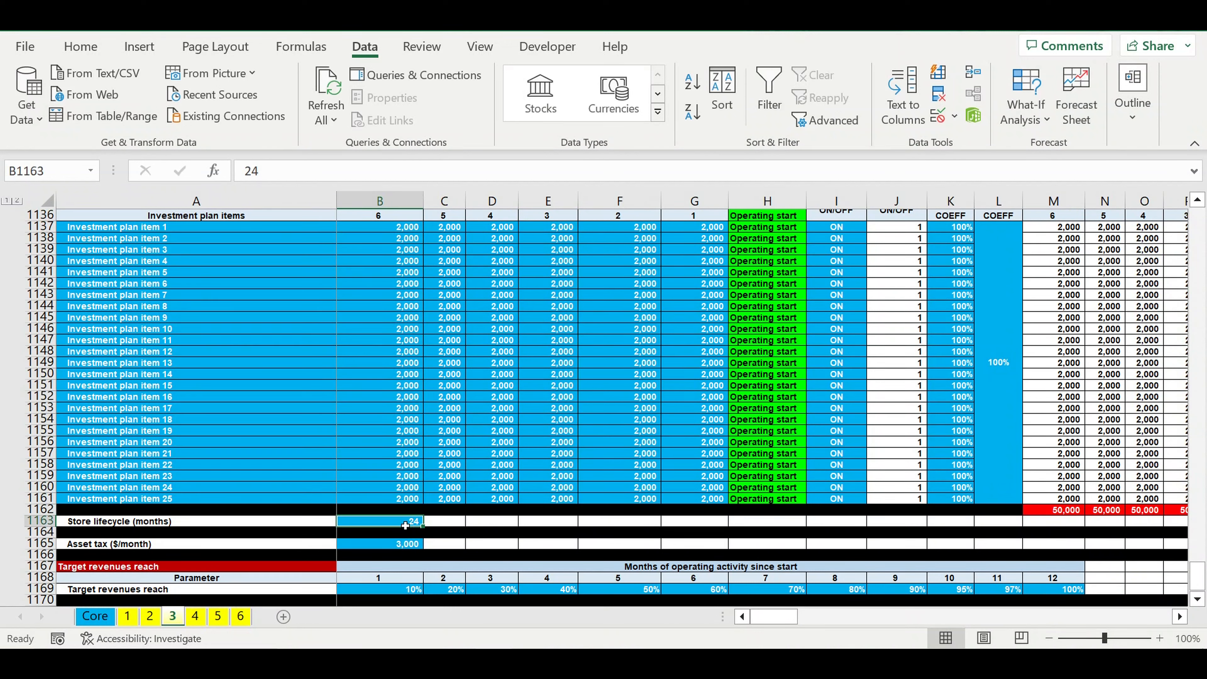
{"action": "type", "text": "48"}
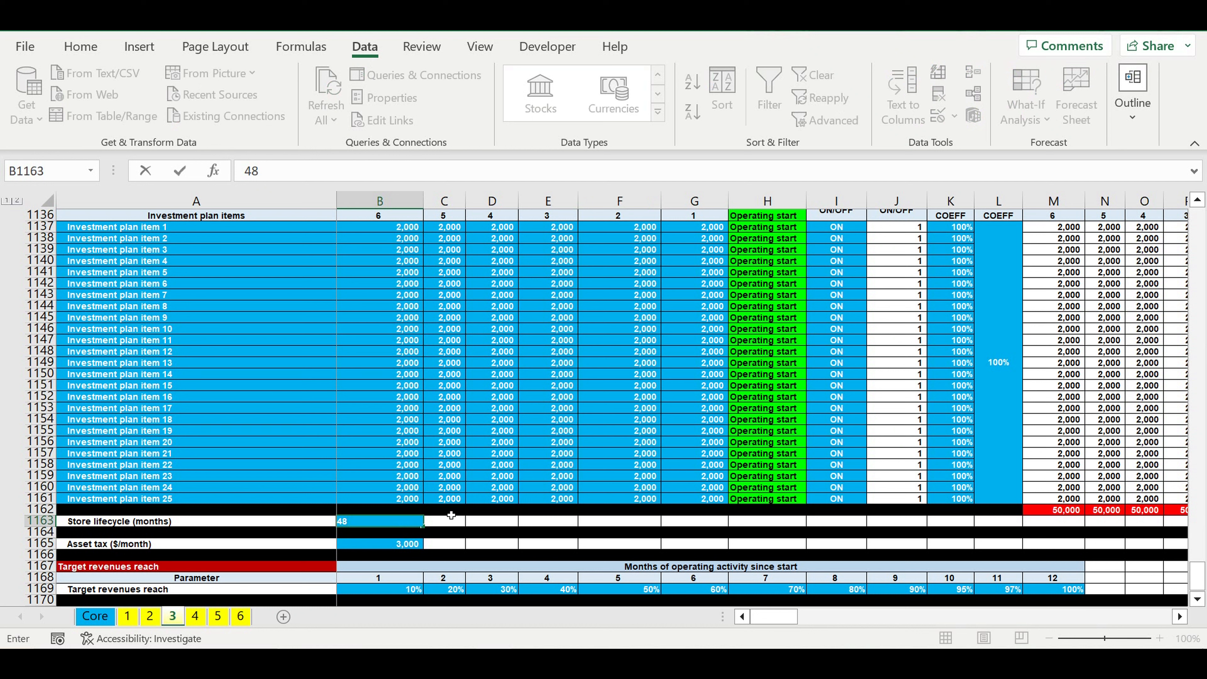
{"action": "key", "text": "Return"}
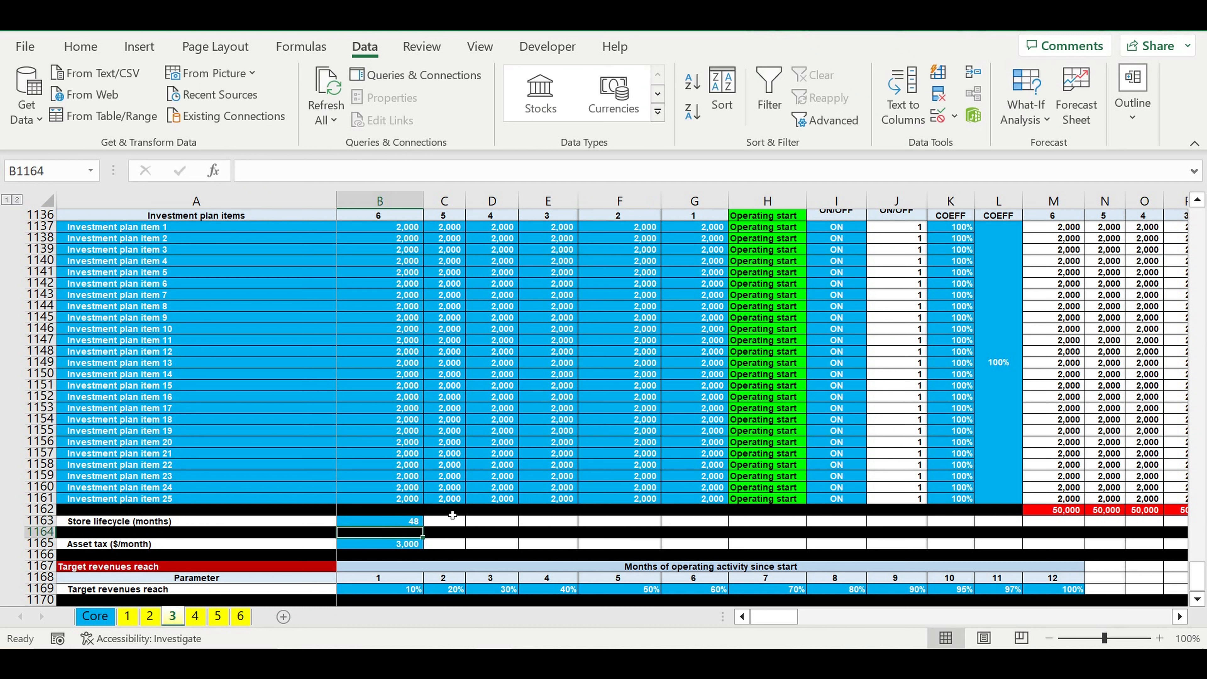
{"action": "left_click", "coordinate": [416, 523]}
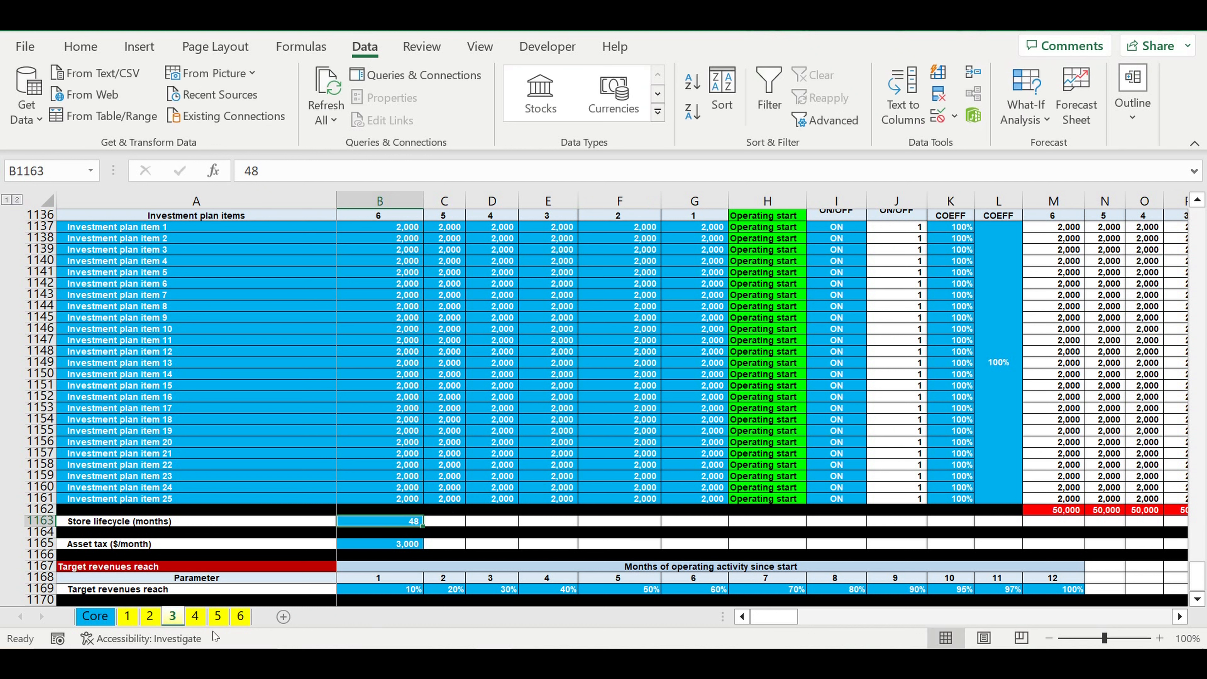
Step: Set the store lifecycle in B1163 on sheet 4 to 60 months
{"action": "left_click", "coordinate": [195, 616]}
{"action": "left_click_drag", "start_coordinate": [1197, 230], "coordinate": [1197, 575]}
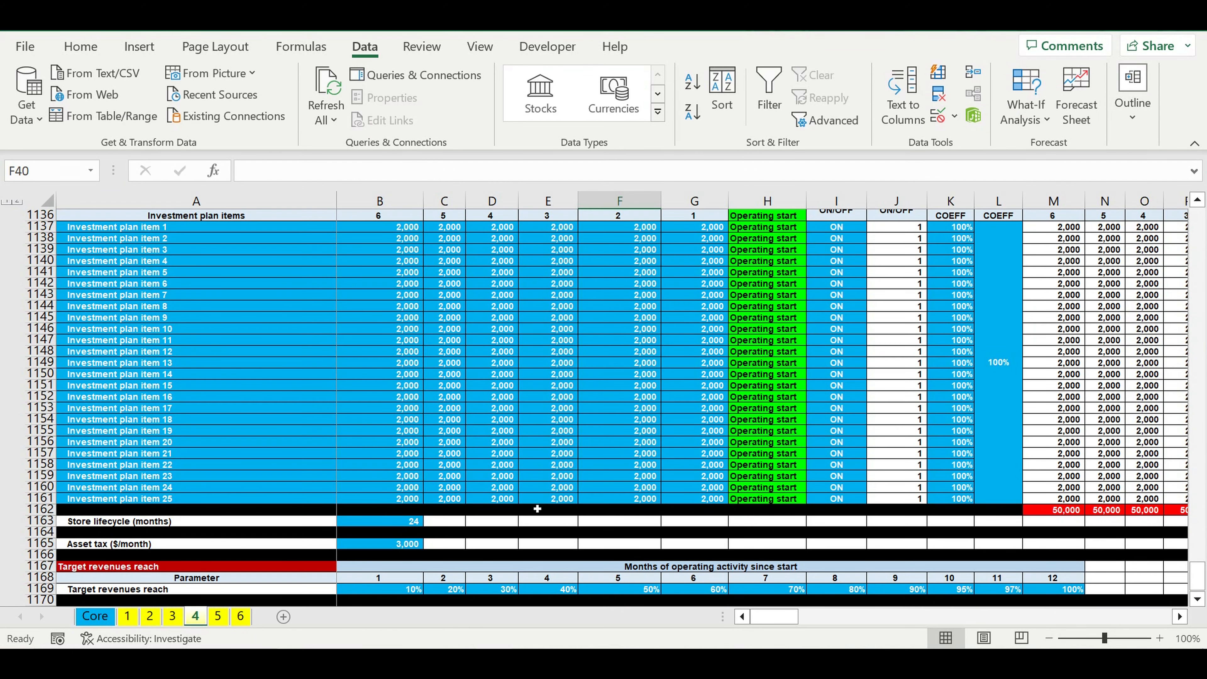
{"action": "left_click", "coordinate": [380, 525]}
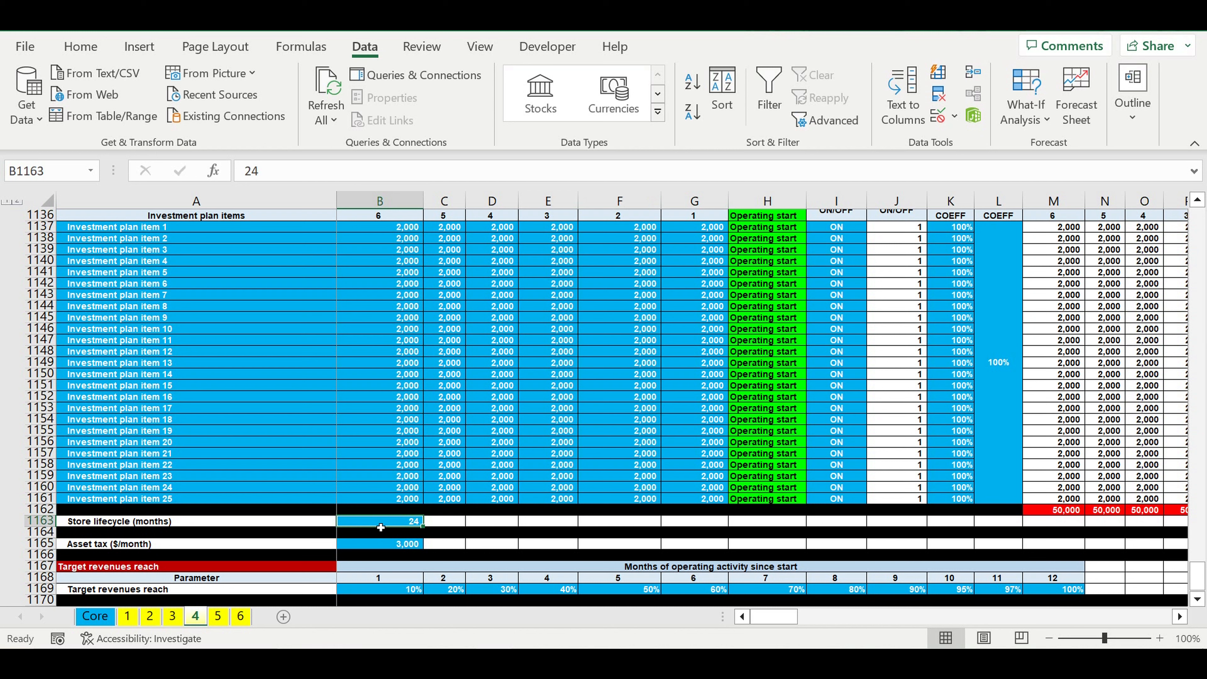
{"action": "type", "text": "60"}
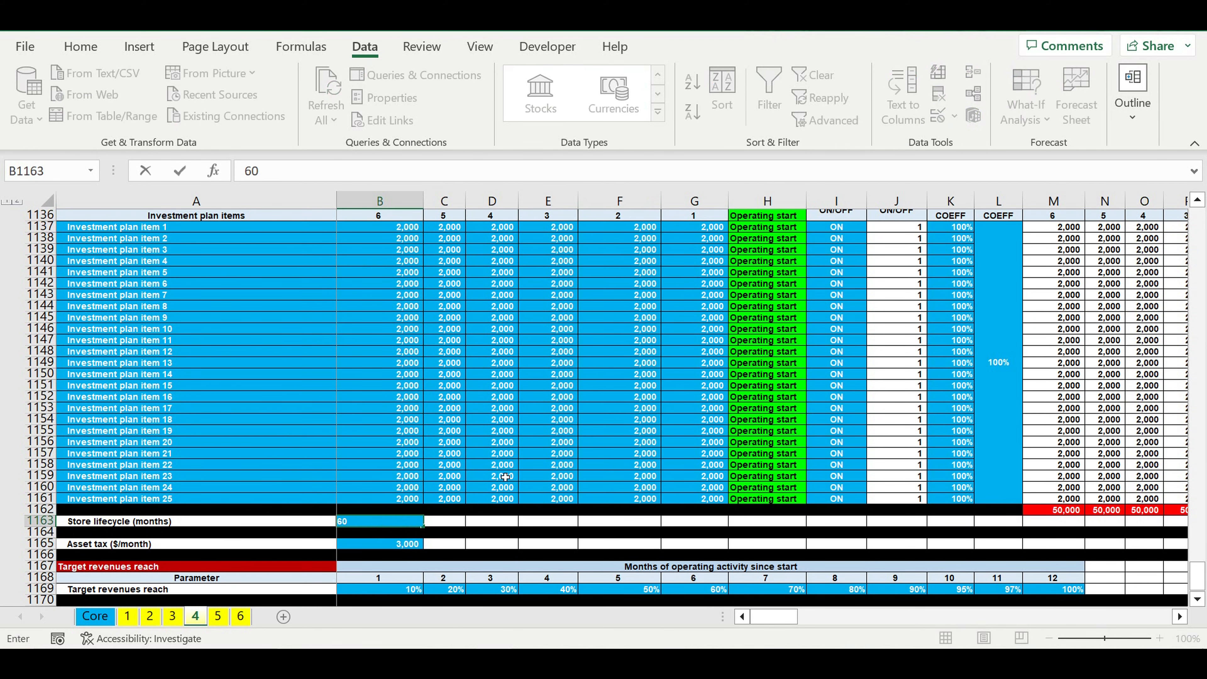
{"action": "key", "text": "Return"}
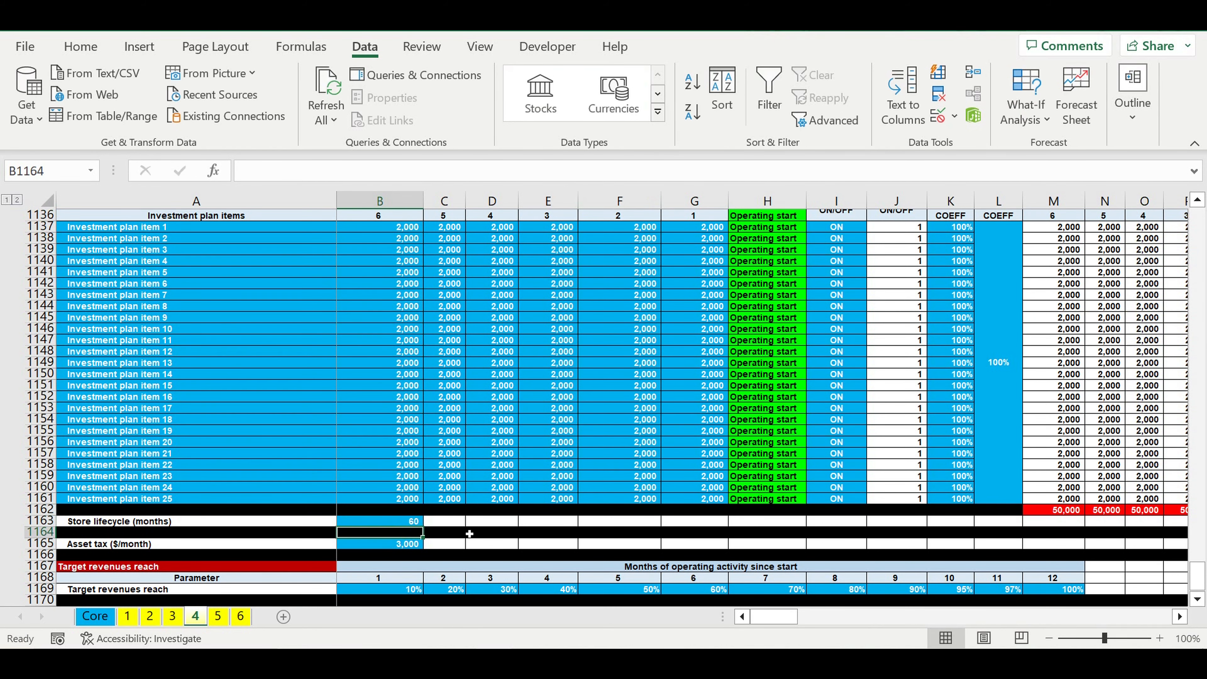
Step: Set the store lifecycle in B1163 on sheet 5 to 72 months
{"action": "left_click", "coordinate": [218, 616]}
{"action": "left_click_drag", "start_coordinate": [1202, 228], "coordinate": [1202, 577]}
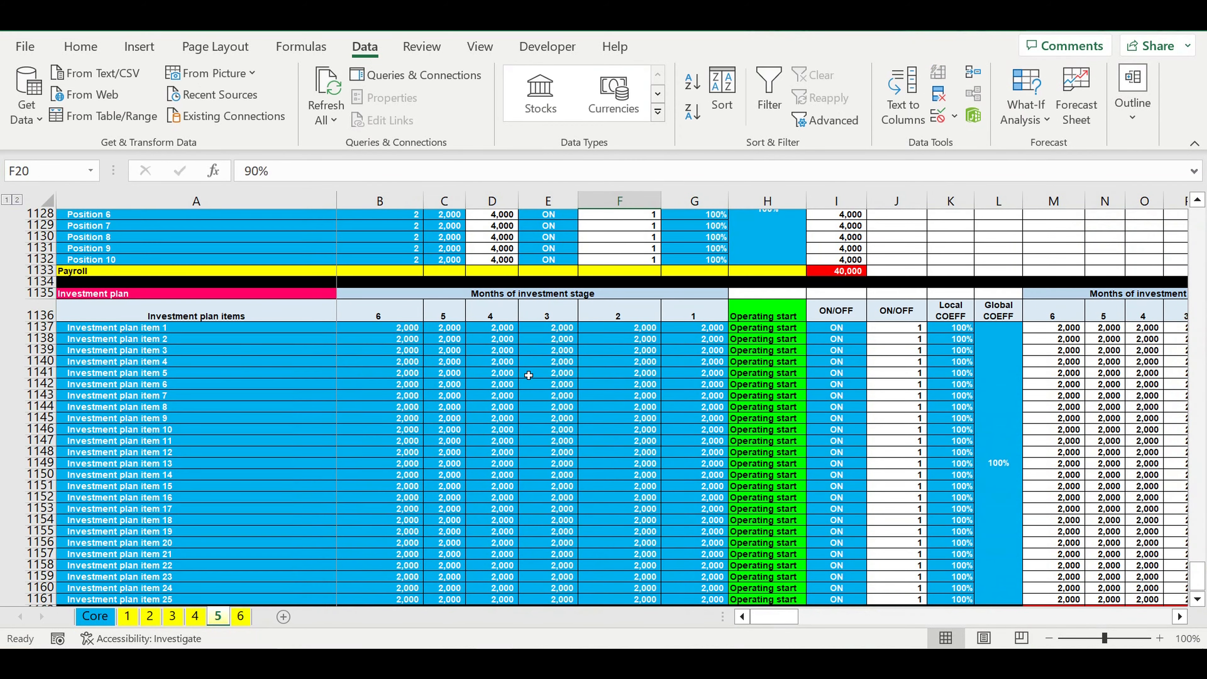
{"action": "scroll", "coordinate": [528, 375], "scroll_direction": "down", "scroll_amount": 9}
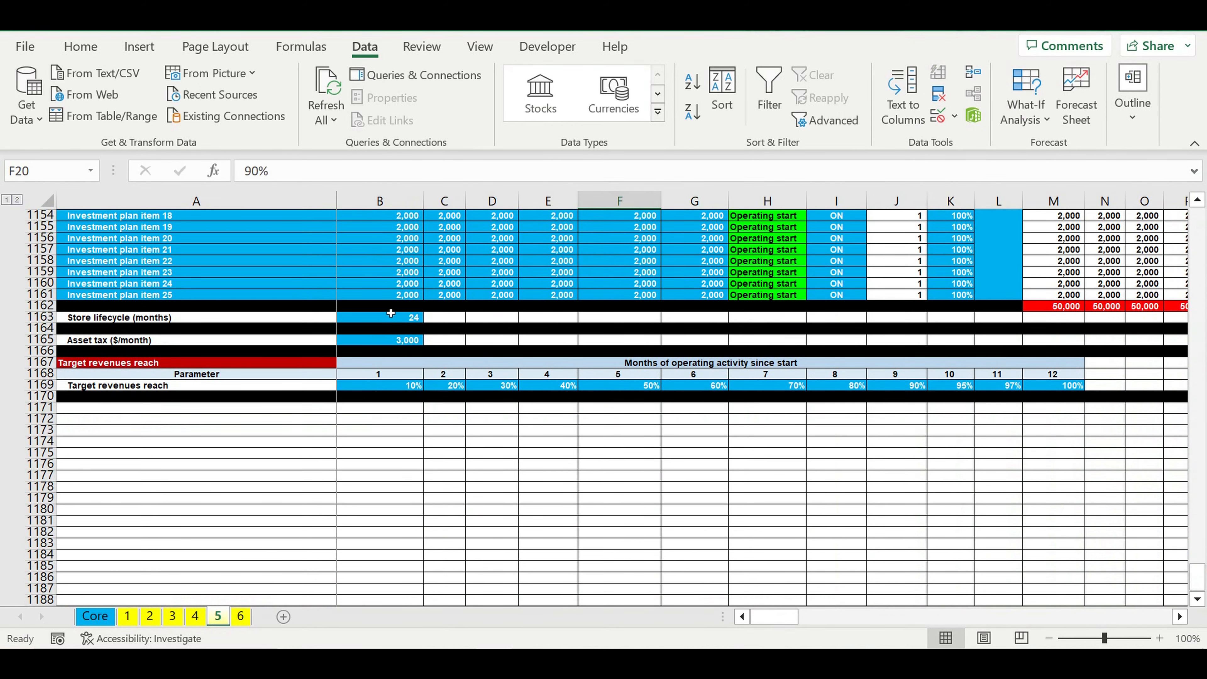
{"action": "left_click", "coordinate": [391, 318]}
{"action": "type", "text": "72"}
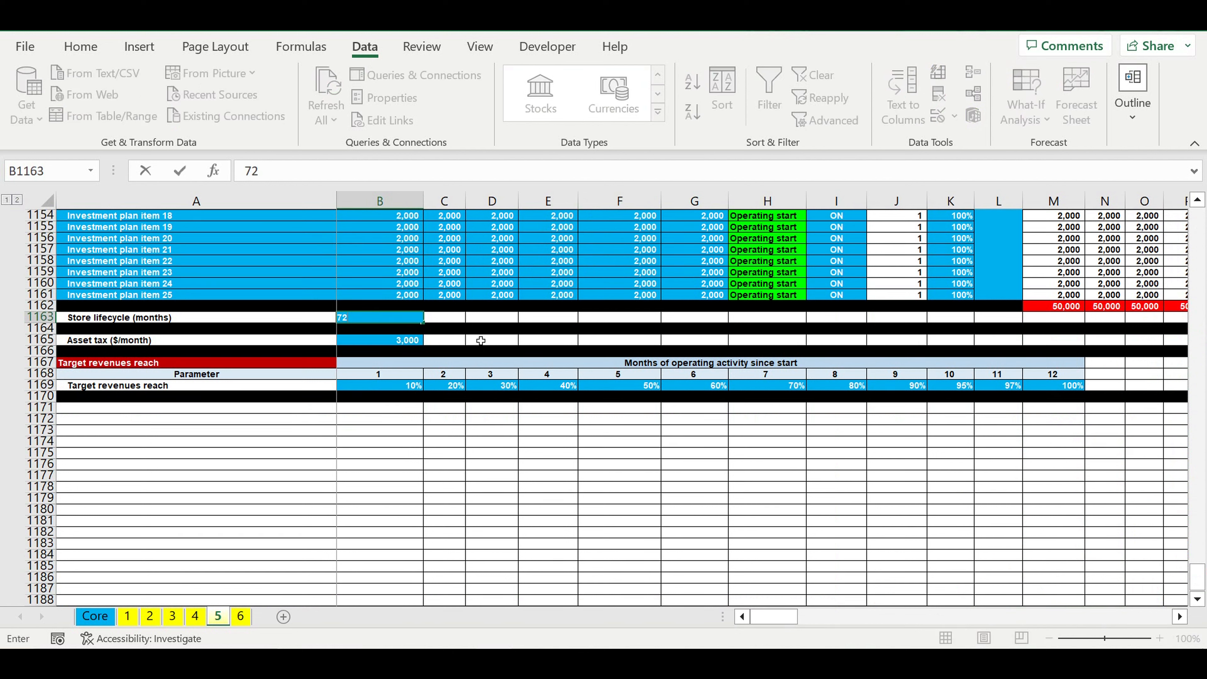
{"action": "key", "text": "Return"}
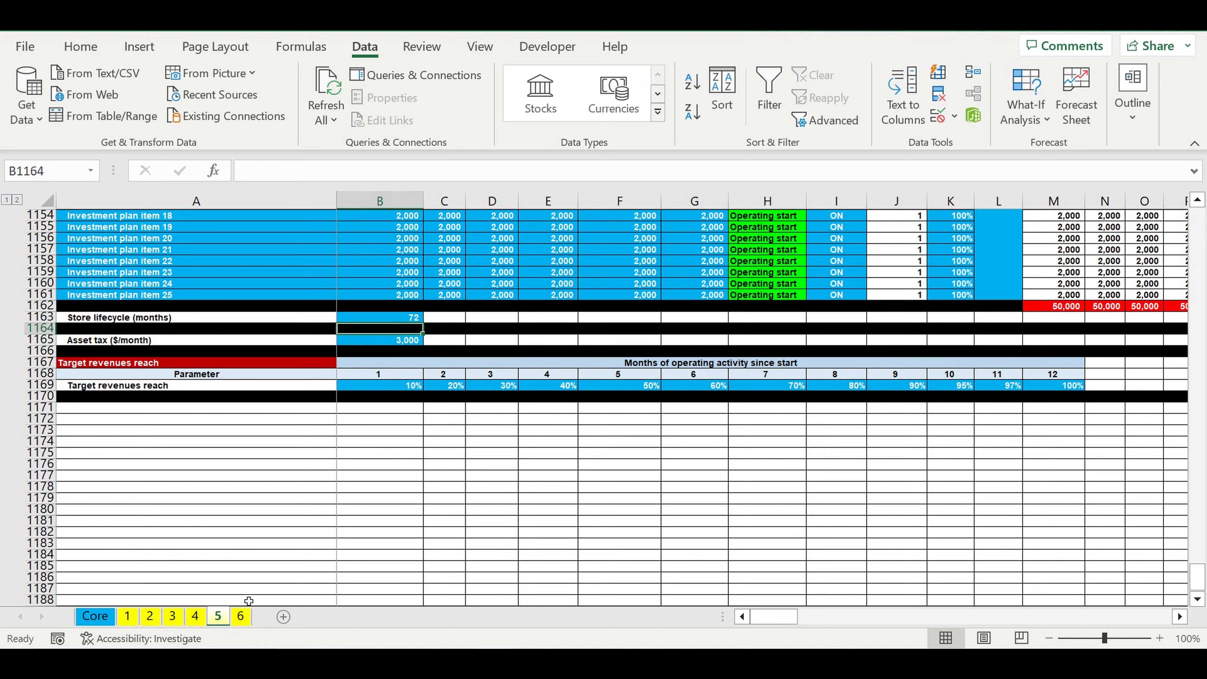
Step: Set the store lifecycle in B1163 on sheet 6 to 84 months
{"action": "left_click", "coordinate": [240, 620]}
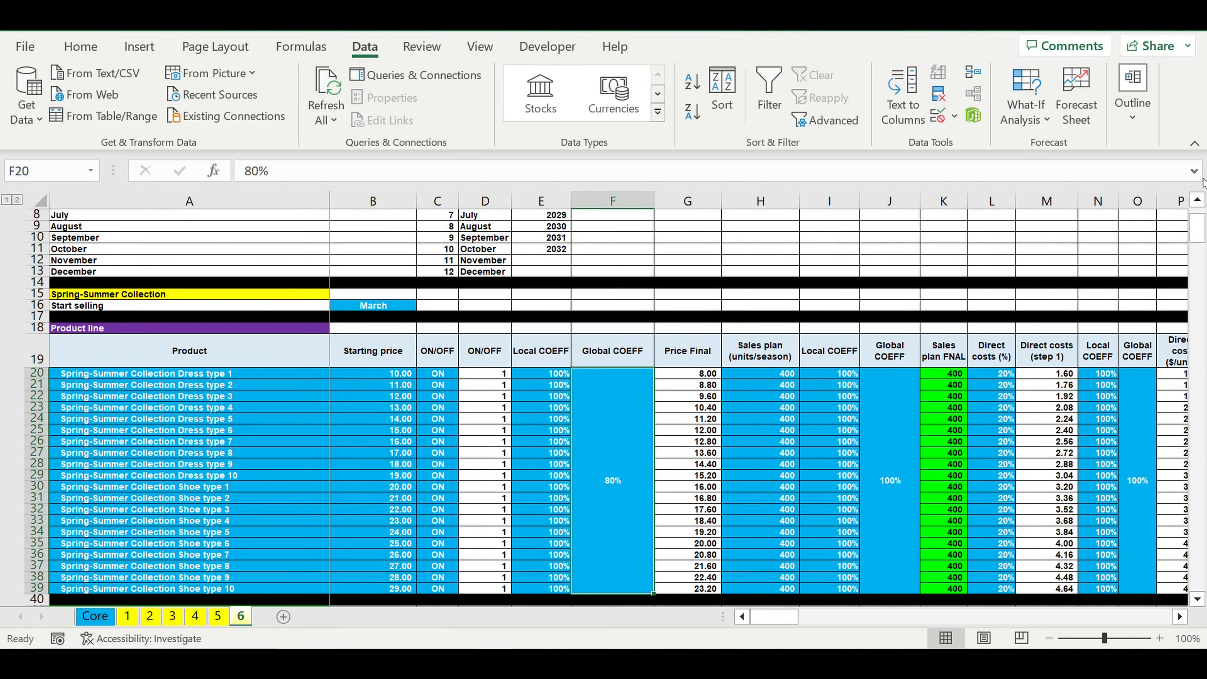
{"action": "left_click_drag", "start_coordinate": [1197, 233], "coordinate": [1196, 575]}
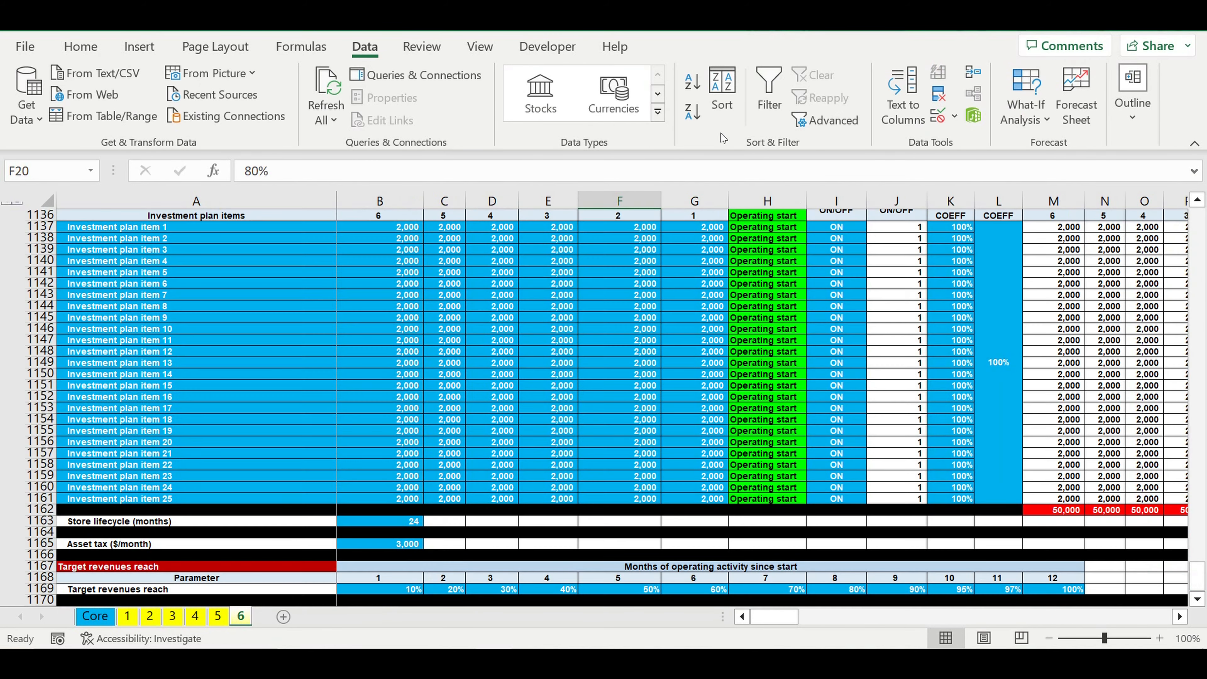
{"action": "left_click", "coordinate": [396, 523]}
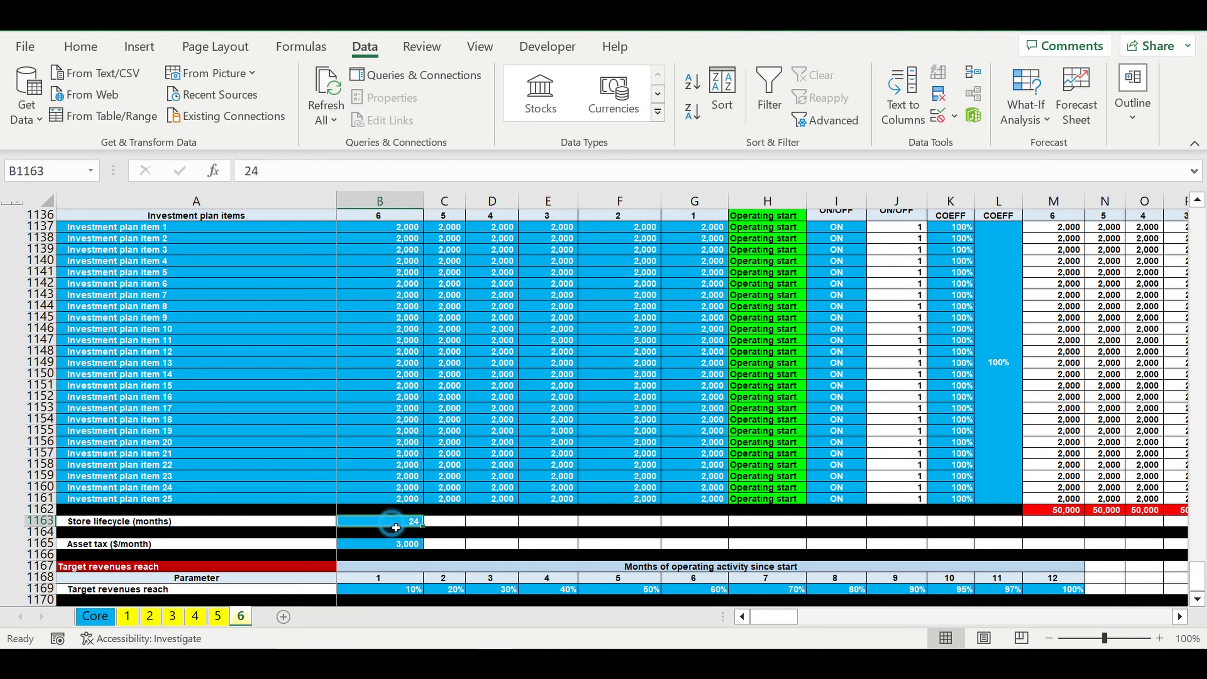
{"action": "type", "text": "84"}
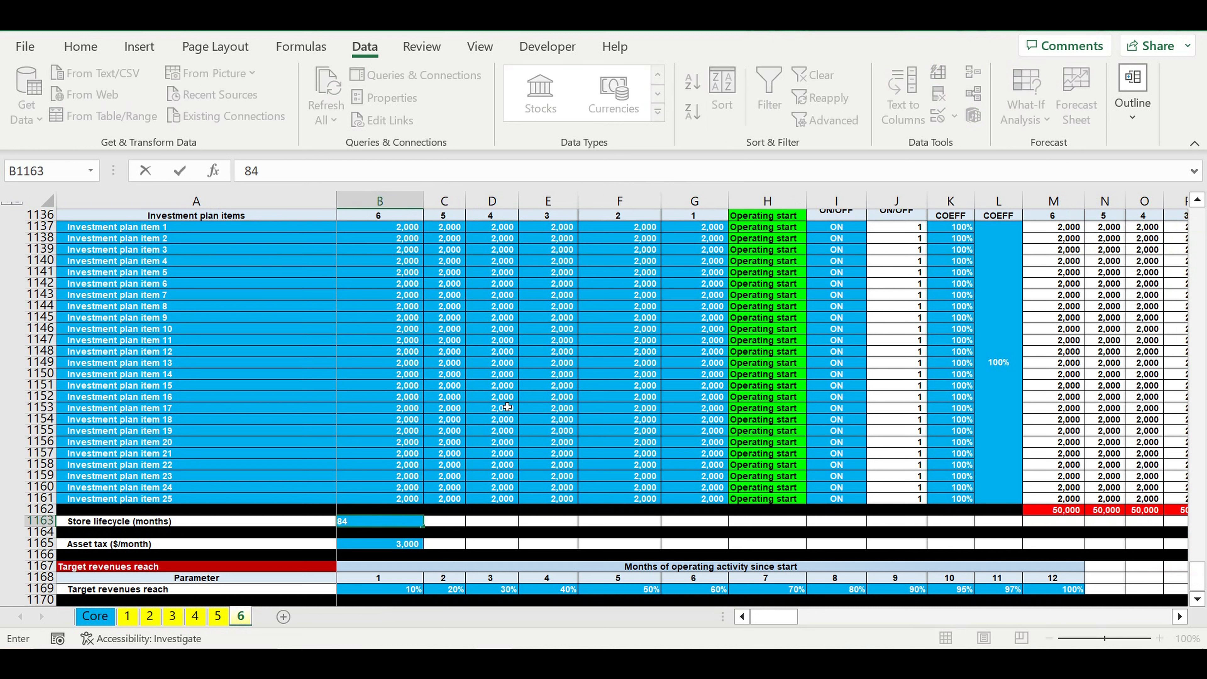
{"action": "key", "text": "Return"}
{"action": "left_click", "coordinate": [548, 397]}
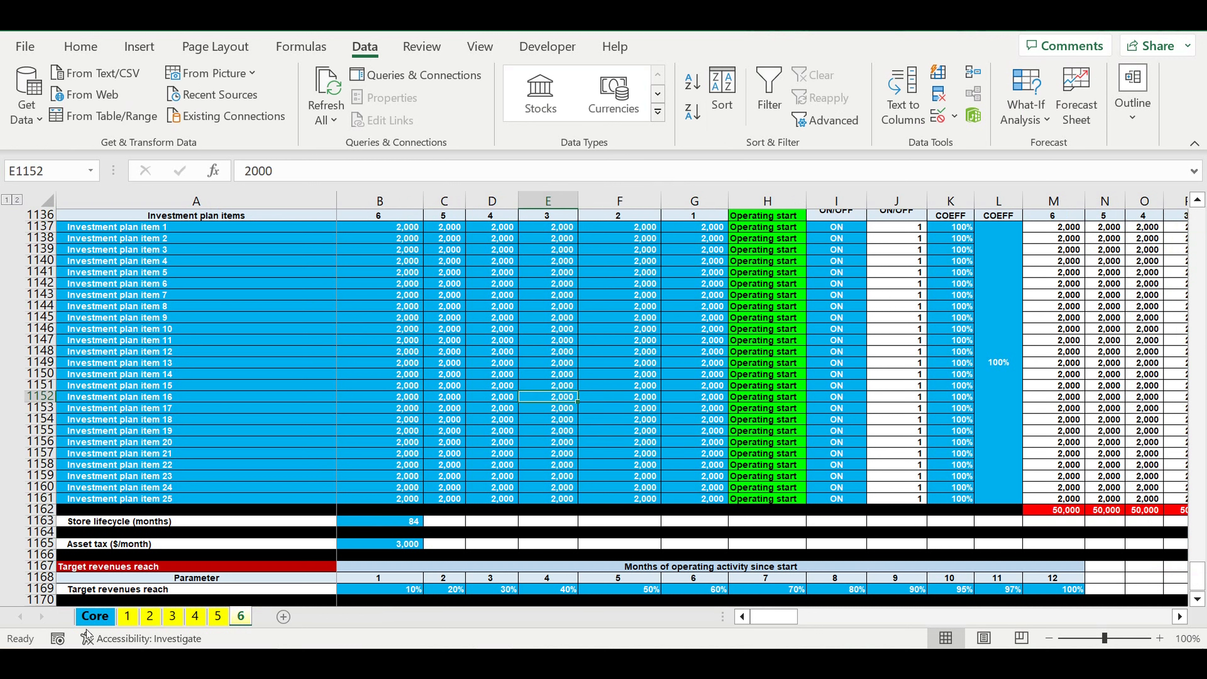
Step: Check the Store lifecycle table in B380:B385 on the Core sheet and its links to the store type sheets
{"action": "left_click", "coordinate": [95, 616]}
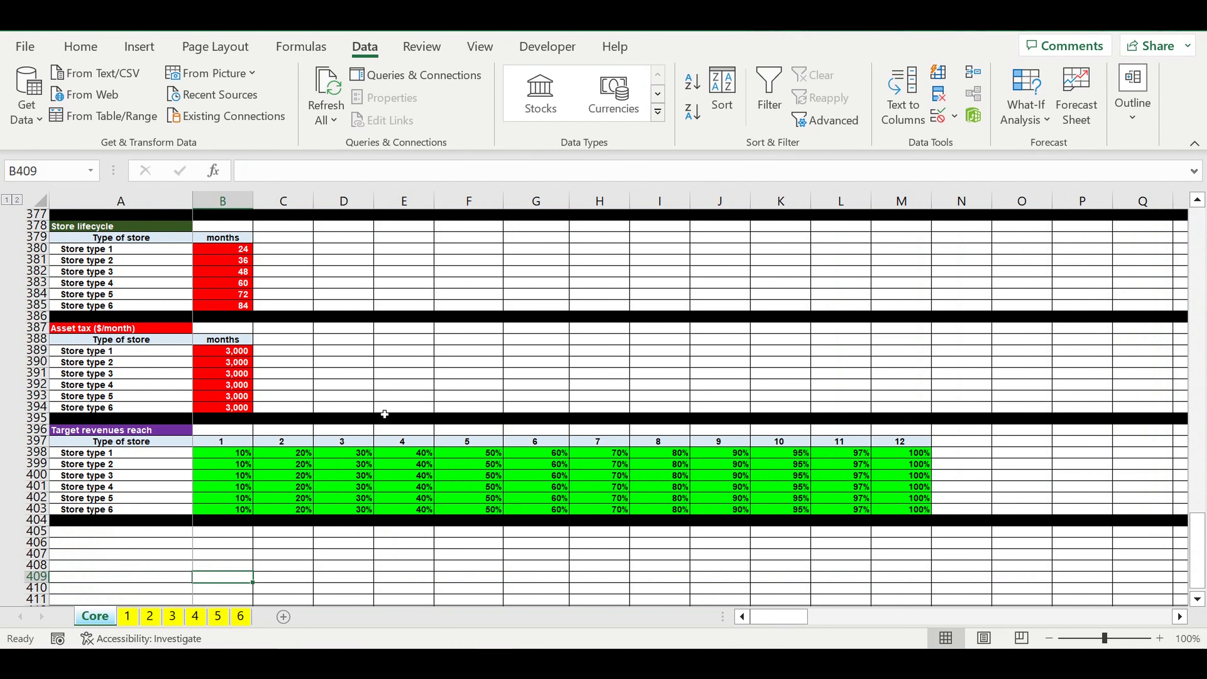
{"action": "scroll", "coordinate": [385, 407], "scroll_direction": "up", "scroll_amount": 3}
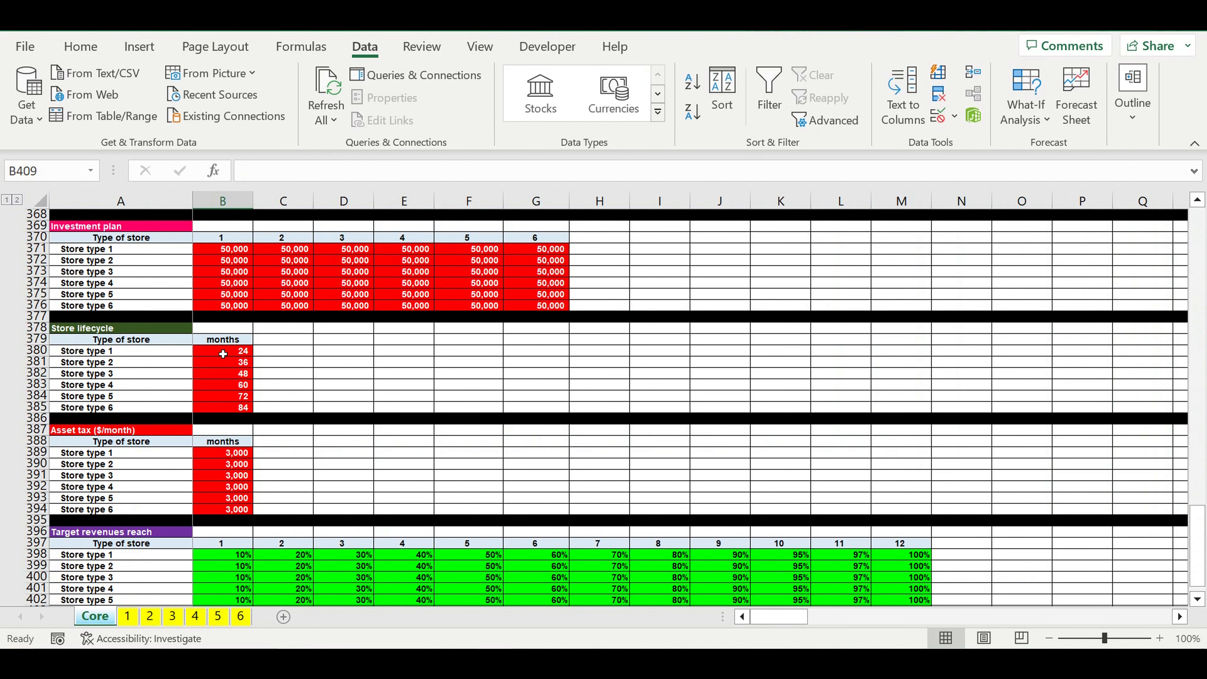
{"action": "left_click_drag", "start_coordinate": [223, 354], "coordinate": [231, 418]}
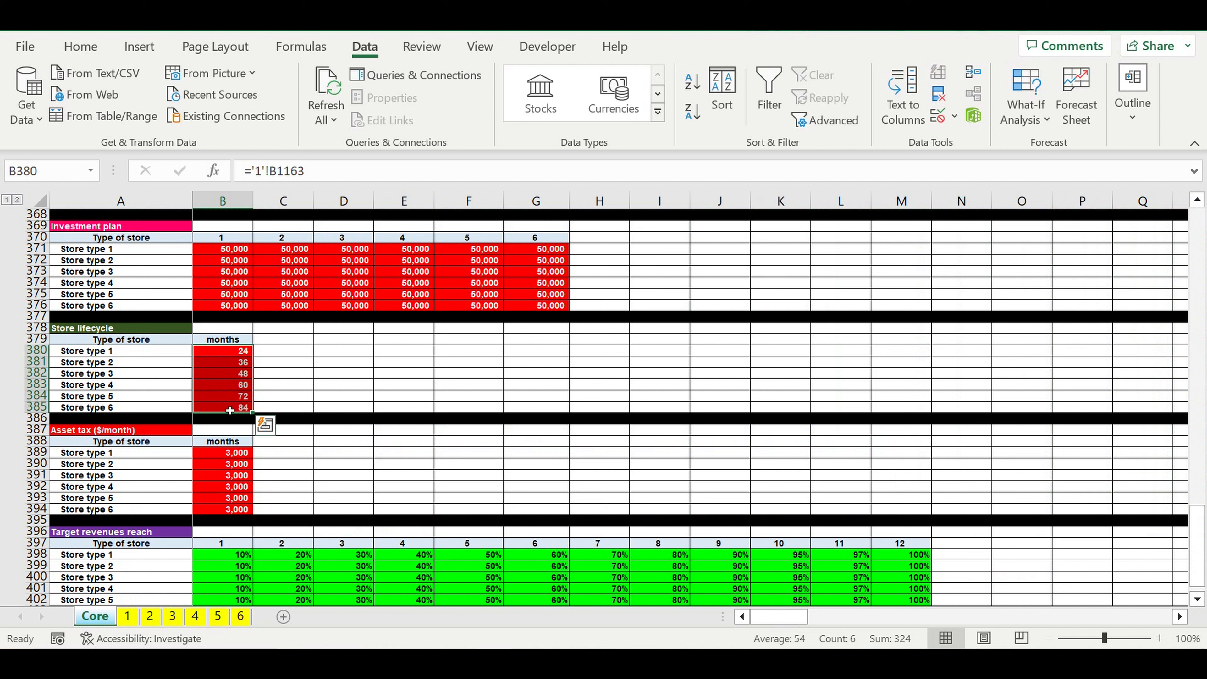
{"action": "left_click", "coordinate": [295, 364]}
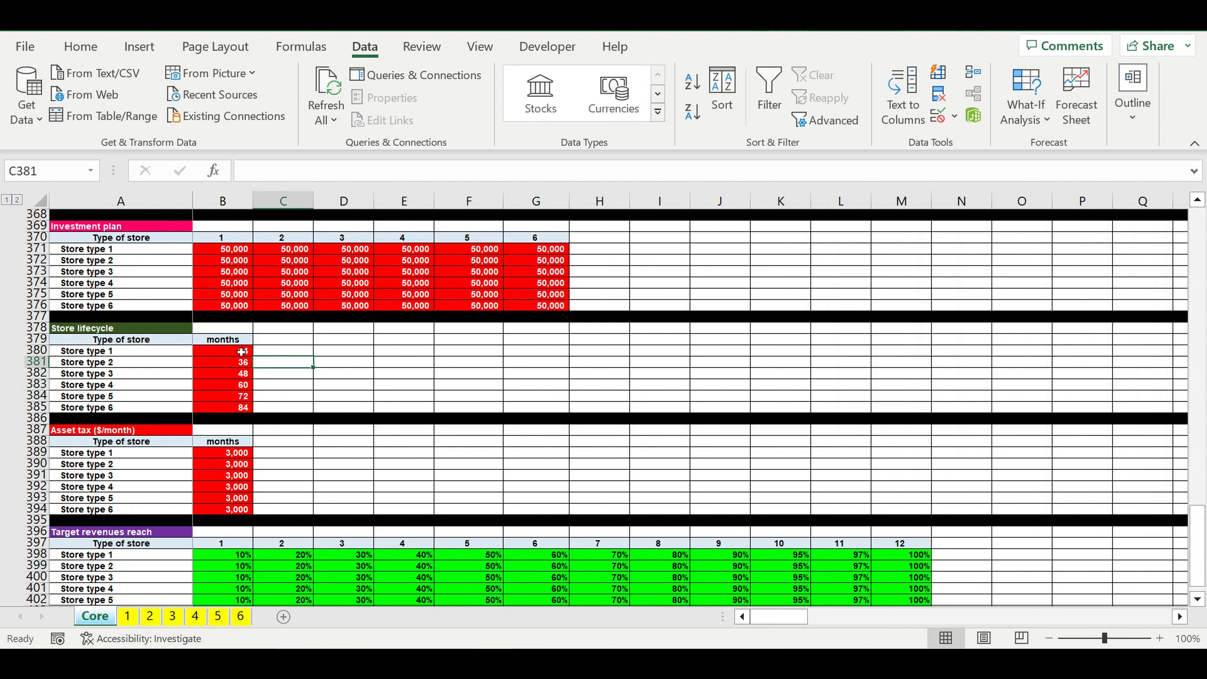
{"action": "left_click", "coordinate": [221, 354]}
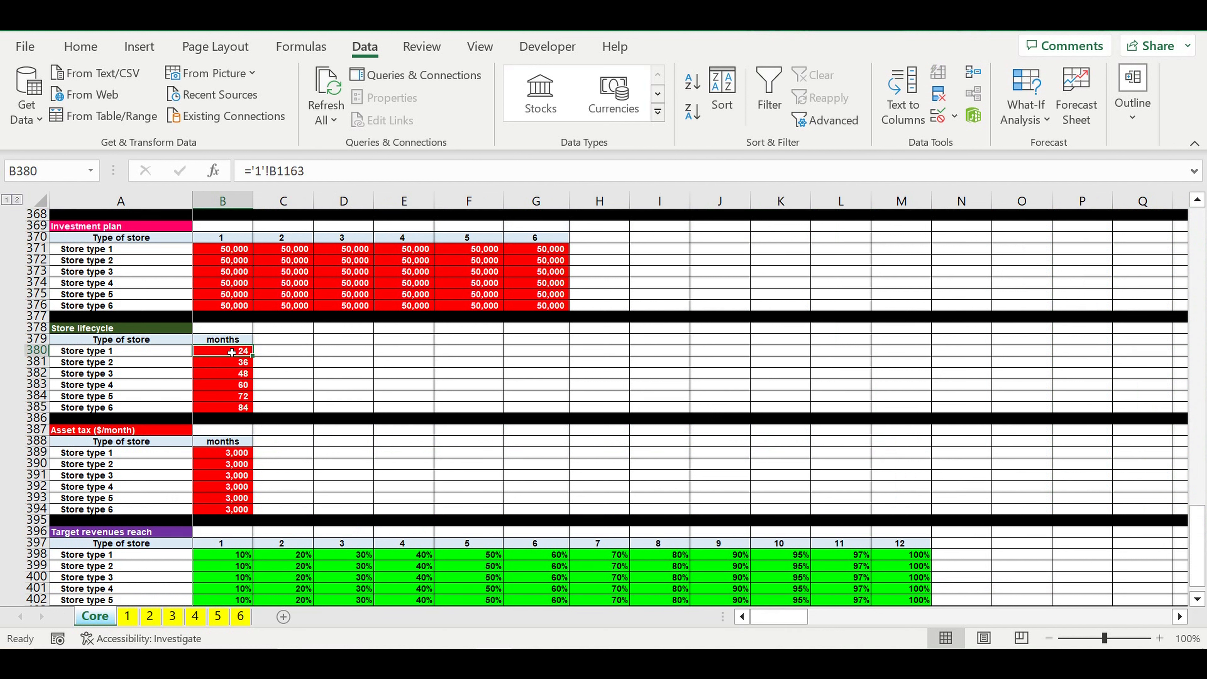
{"action": "left_click", "coordinate": [219, 365]}
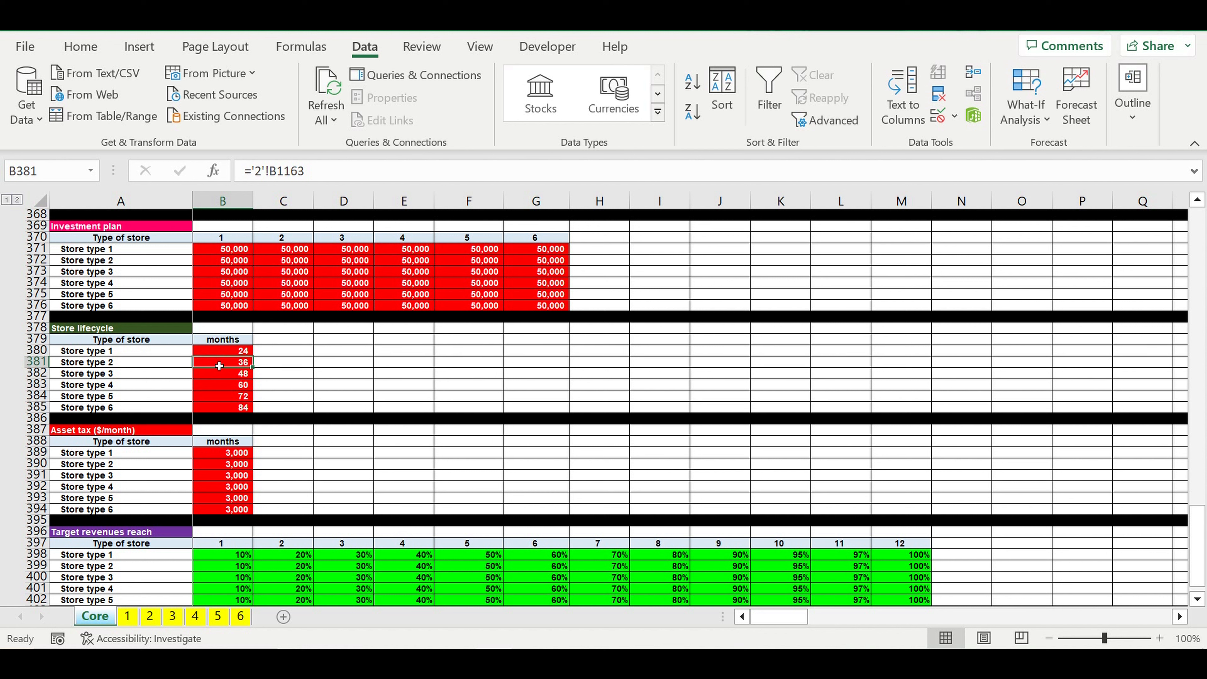
{"action": "left_click", "coordinate": [219, 412]}
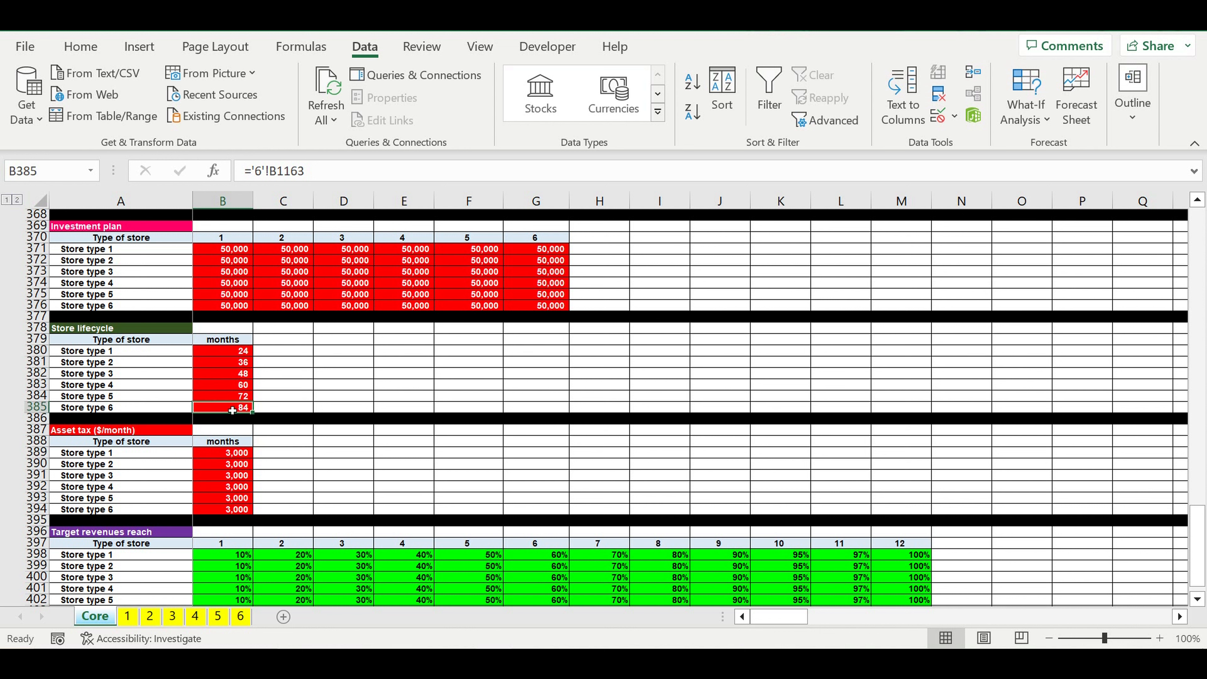
{"action": "left_click", "coordinate": [107, 412]}
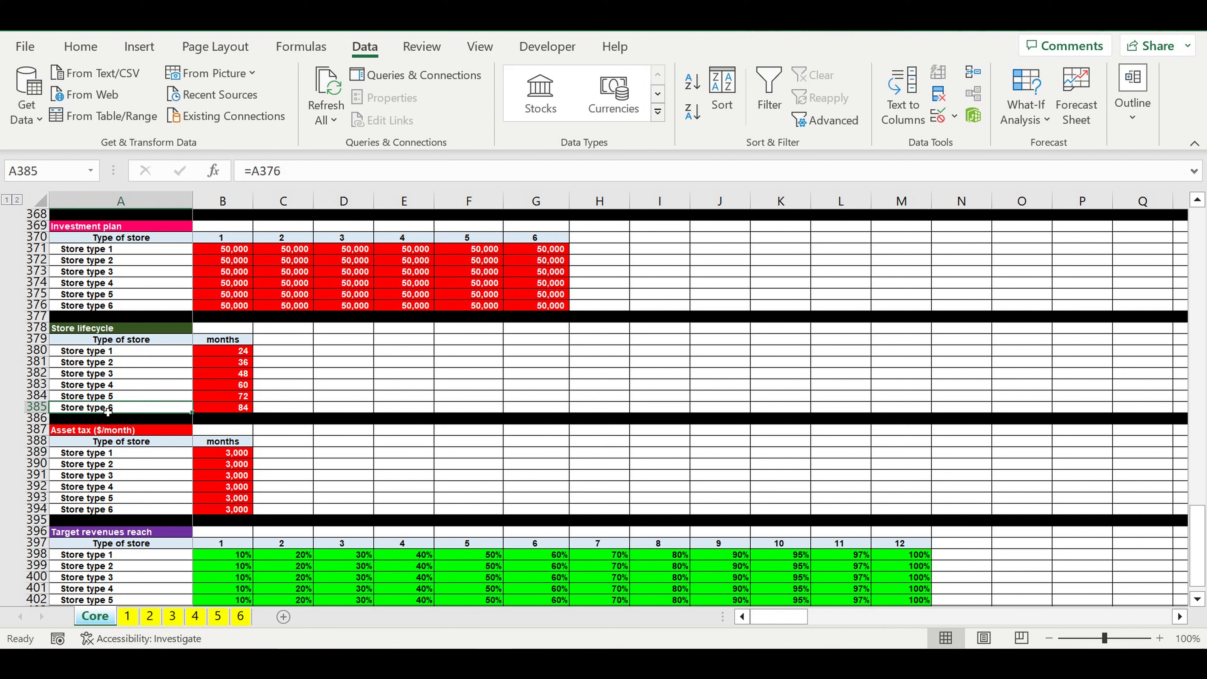
{"action": "left_click", "coordinate": [217, 407]}
{"action": "left_click", "coordinate": [231, 357]}
{"action": "left_click_drag", "start_coordinate": [232, 358], "coordinate": [230, 401]}
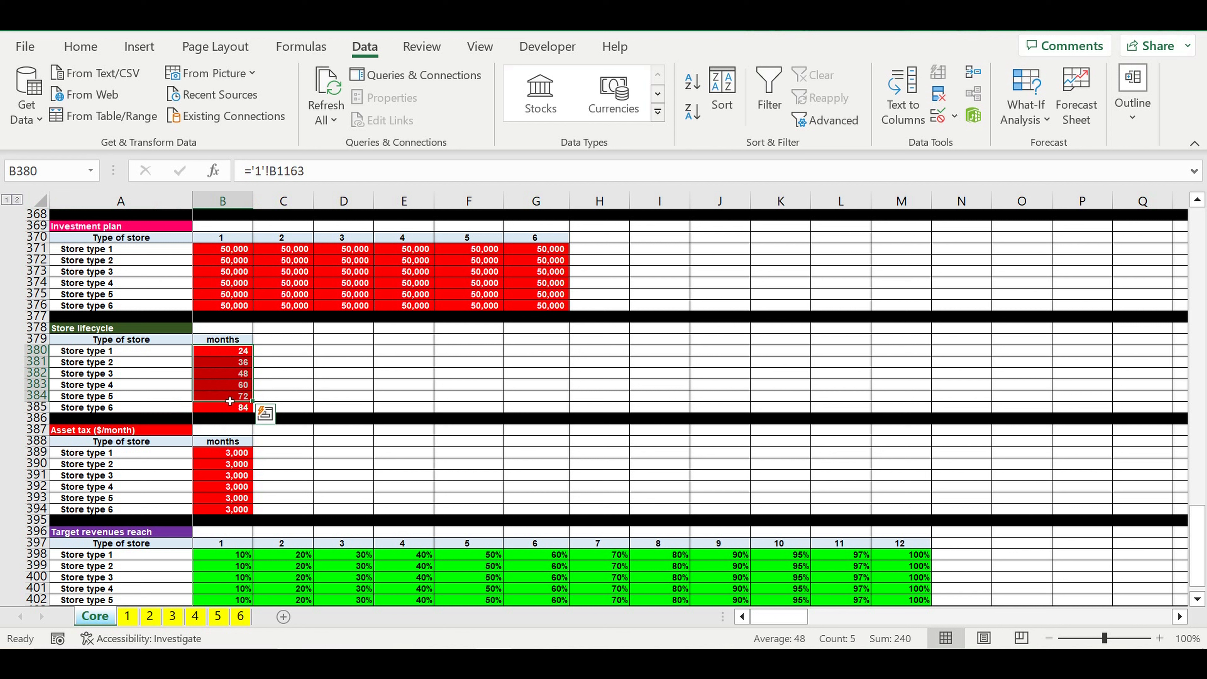
{"action": "left_click", "coordinate": [230, 407]}
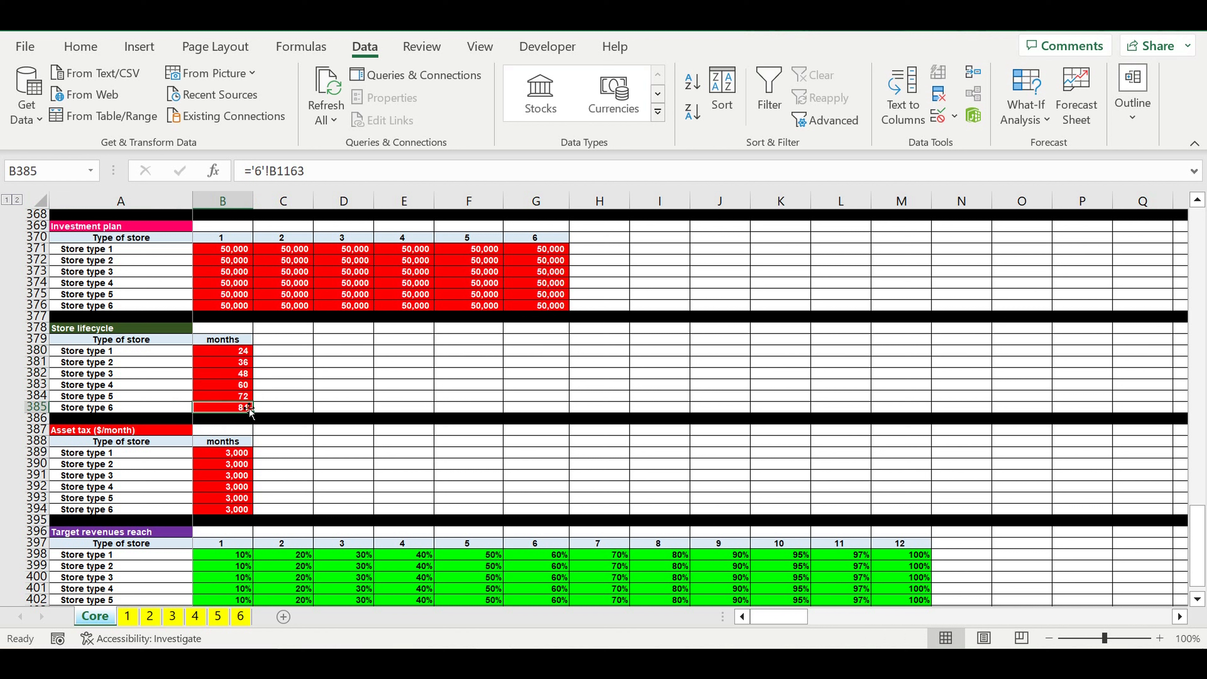
Step: Extend the Core table header from G33 to H33, rename it "Store lifecycle", and widen column H to fit the heading
{"action": "left_click_drag", "start_coordinate": [1202, 544], "coordinate": [1203, 231]}
{"action": "scroll", "coordinate": [668, 446], "scroll_direction": "down", "scroll_amount": 4}
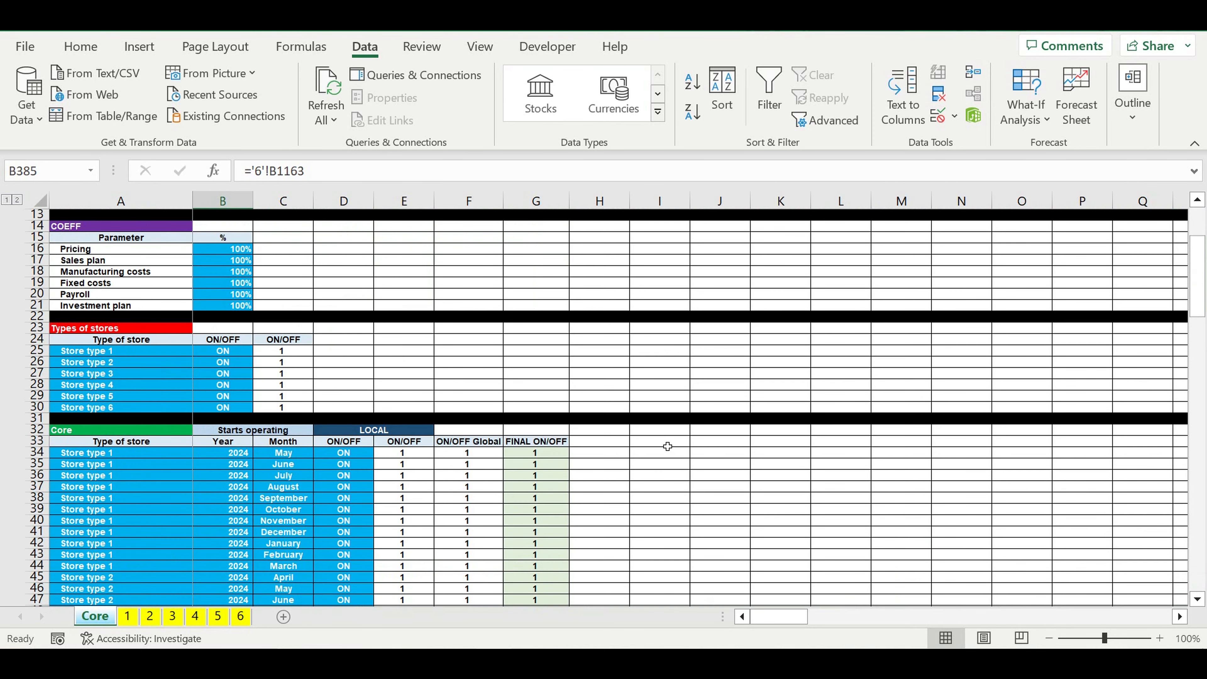
{"action": "left_click", "coordinate": [540, 441]}
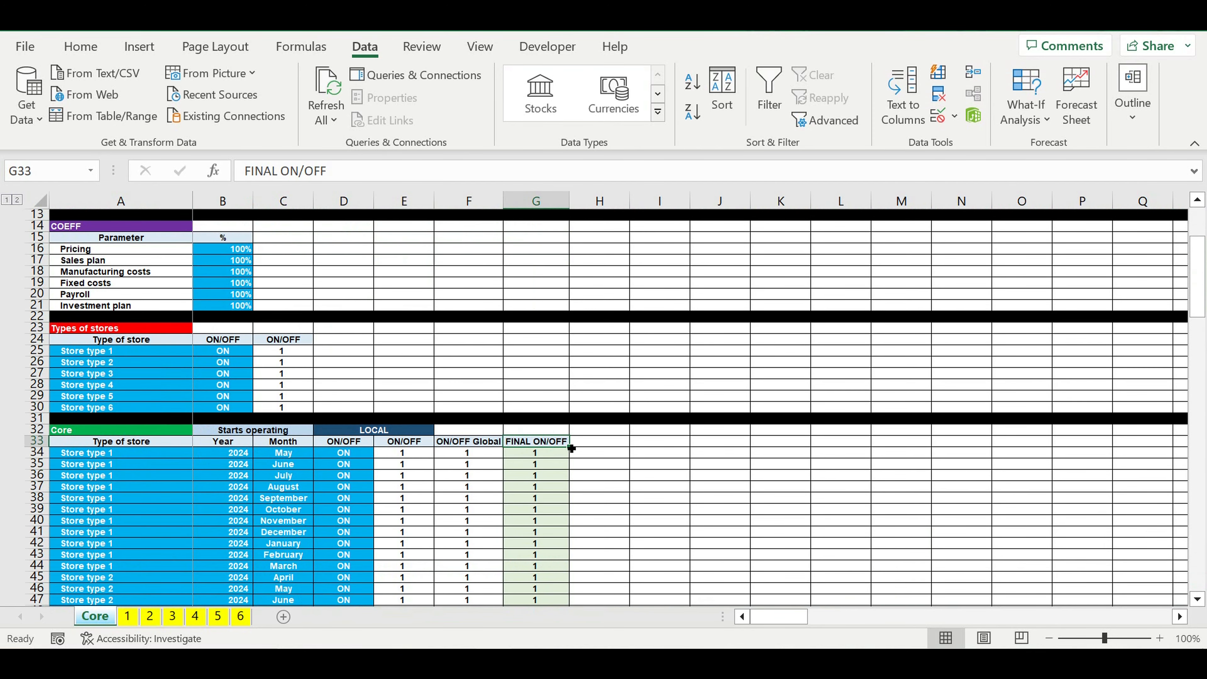
{"action": "left_click_drag", "start_coordinate": [572, 447], "coordinate": [628, 450]}
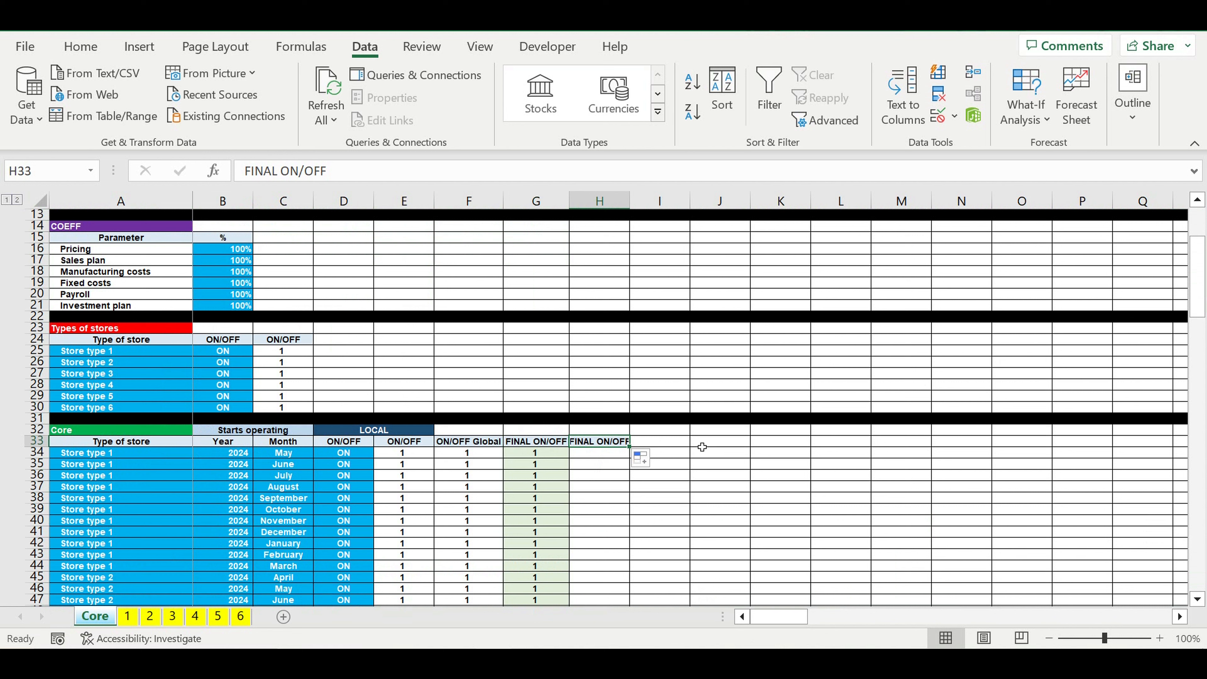
{"action": "type", "text": "Store Iifecyc"}
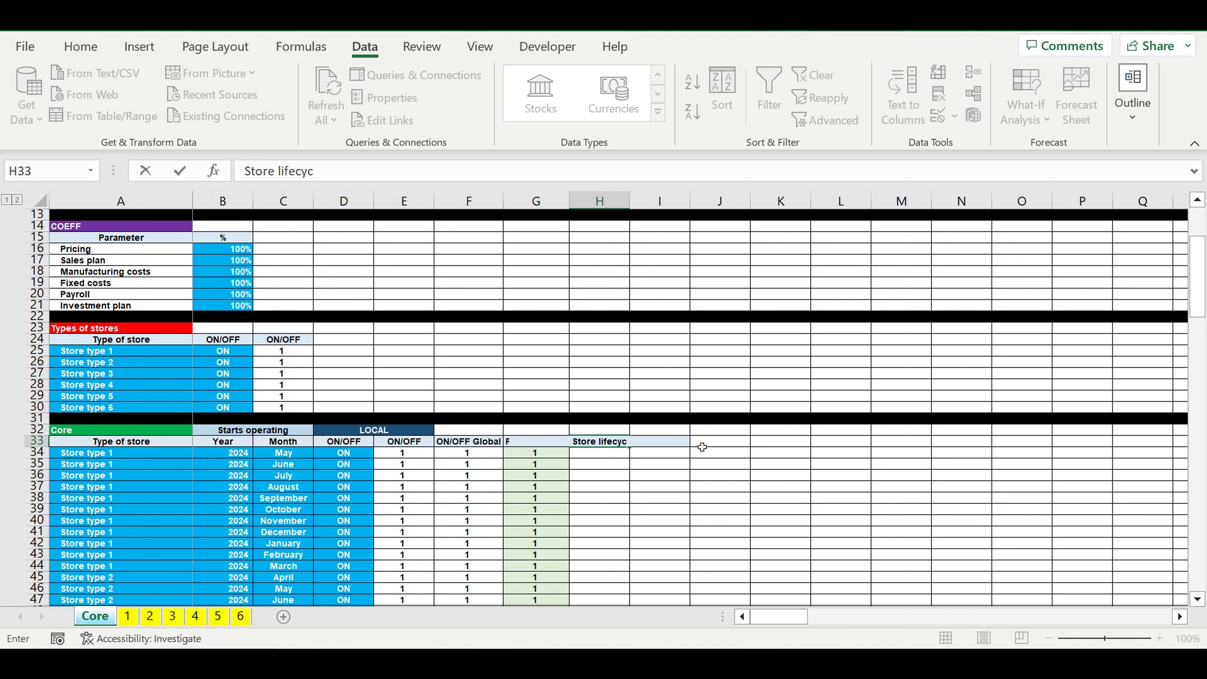
{"action": "type", "text": "le ("}
{"action": "key", "text": "BackSpace"}
{"action": "key", "text": "BackSpace"}
{"action": "key", "text": "Return"}
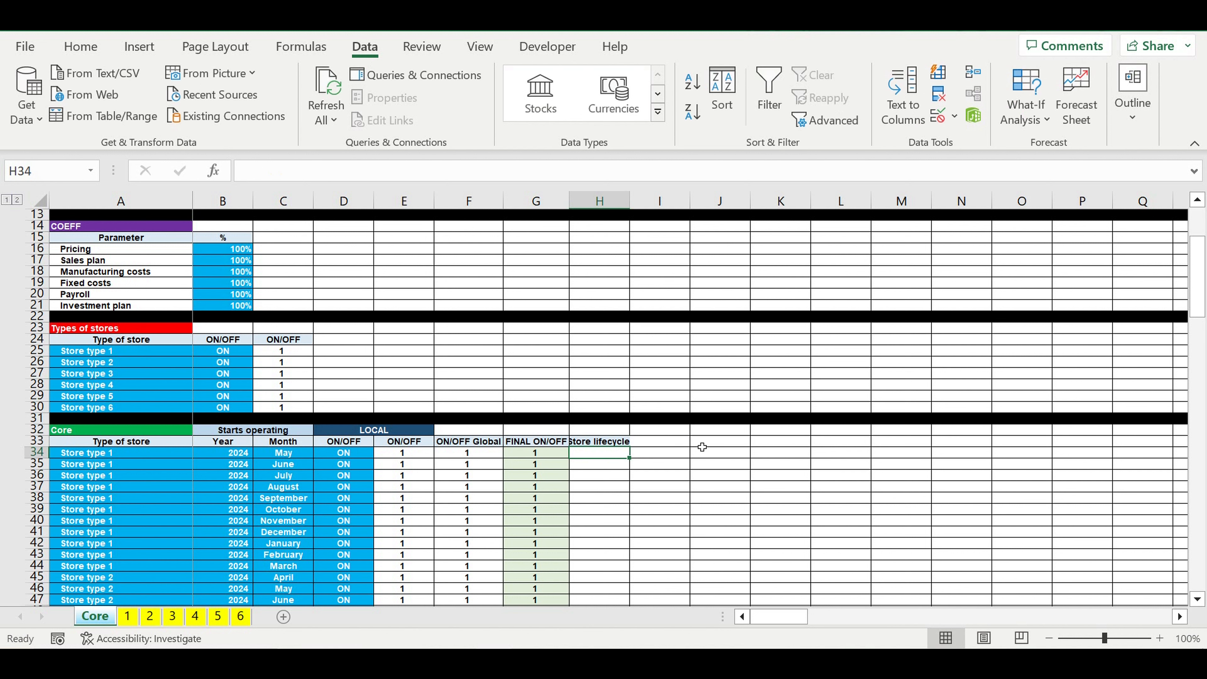
{"action": "left_click_drag", "start_coordinate": [630, 202], "coordinate": [649, 209]}
{"action": "left_click", "coordinate": [740, 457]}
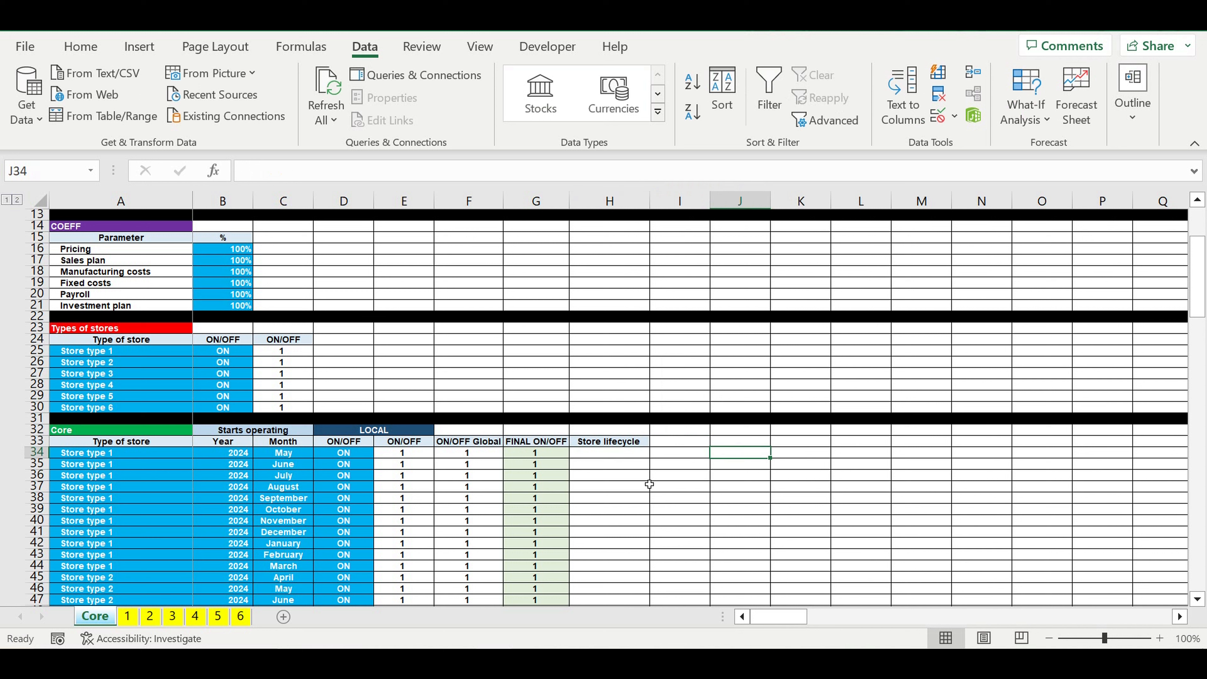
Step: In H34 on the Core sheet, start a VLOOKUP that looks up A34 in the Store lifecycle table A380:B385
{"action": "left_click", "coordinate": [622, 456]}
{"action": "type", "text": "=vl"}
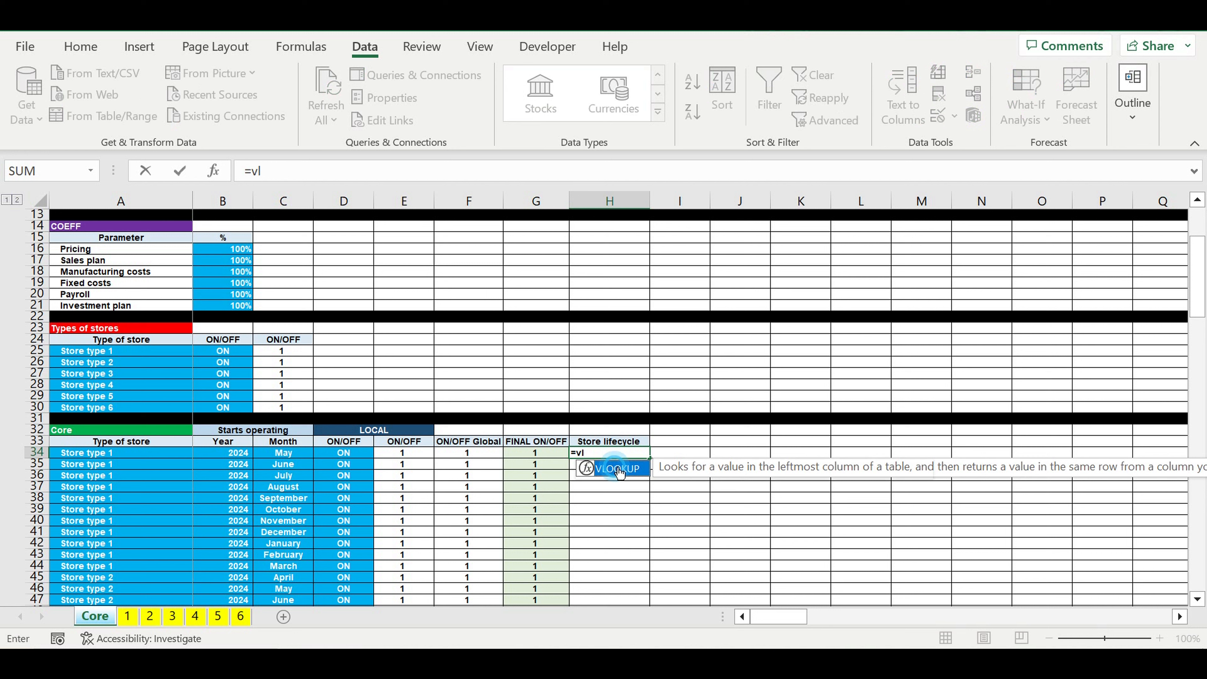
{"action": "double_click", "coordinate": [616, 469]}
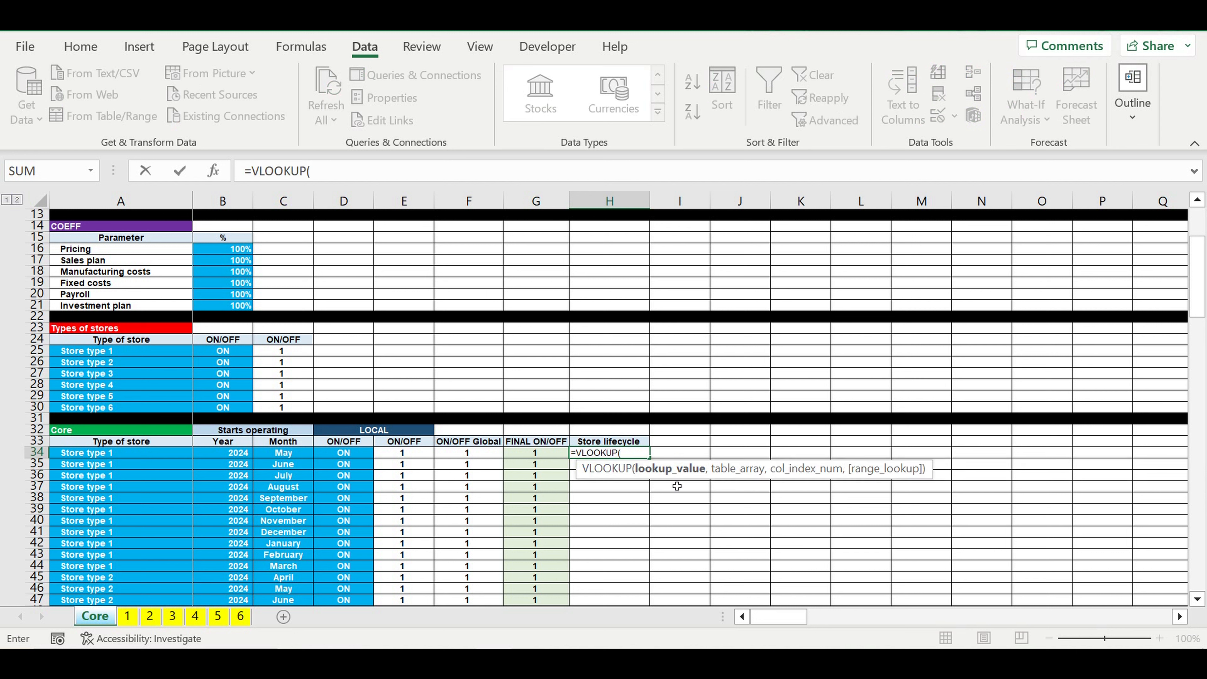
{"action": "left_click", "coordinate": [92, 457]}
{"action": "type", "text": ","}
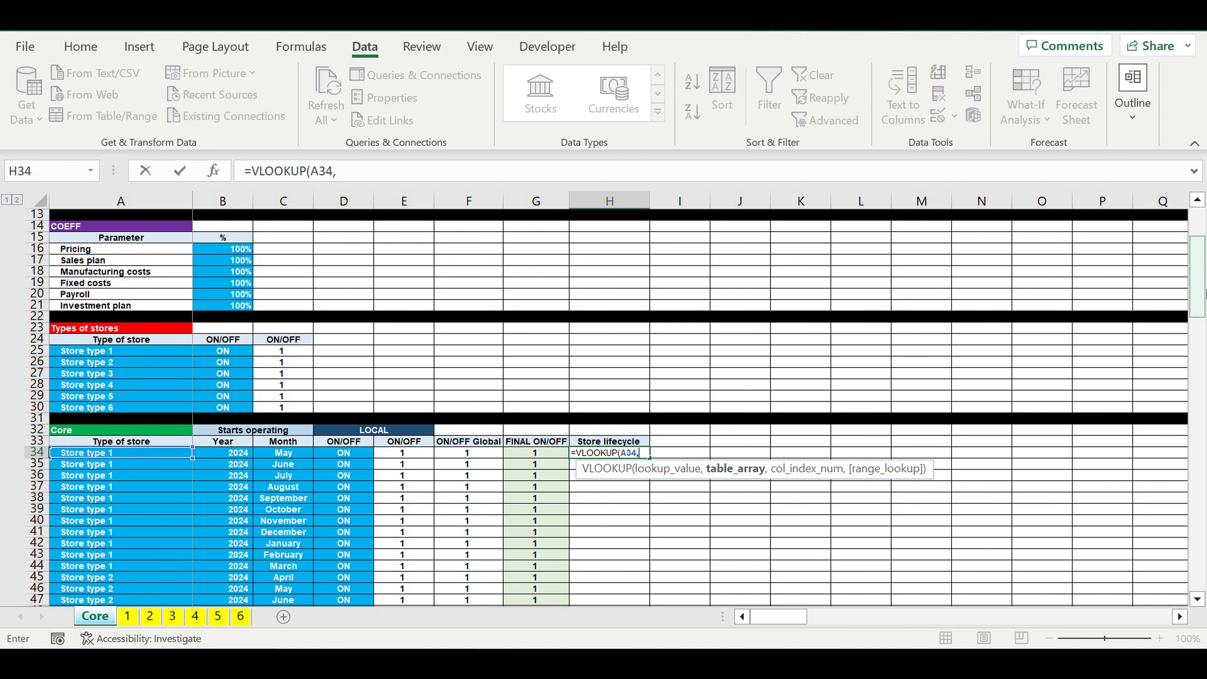
{"action": "left_click_drag", "start_coordinate": [1200, 296], "coordinate": [1200, 570]}
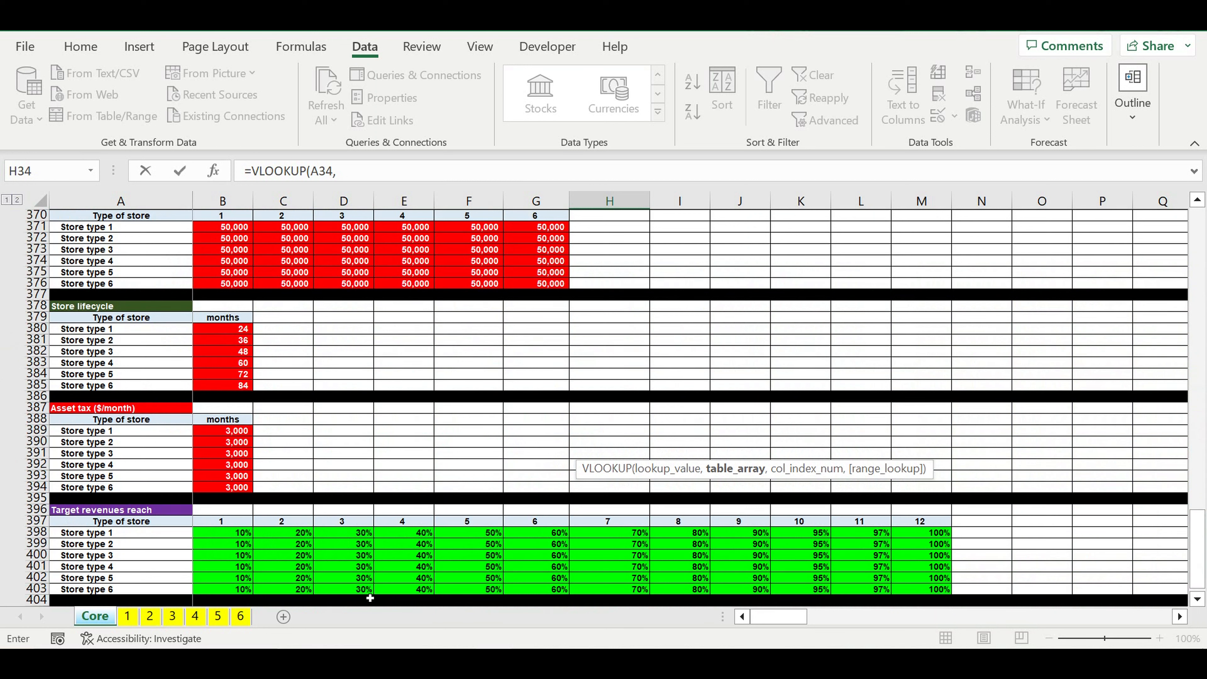
{"action": "left_click_drag", "start_coordinate": [114, 332], "coordinate": [252, 387]}
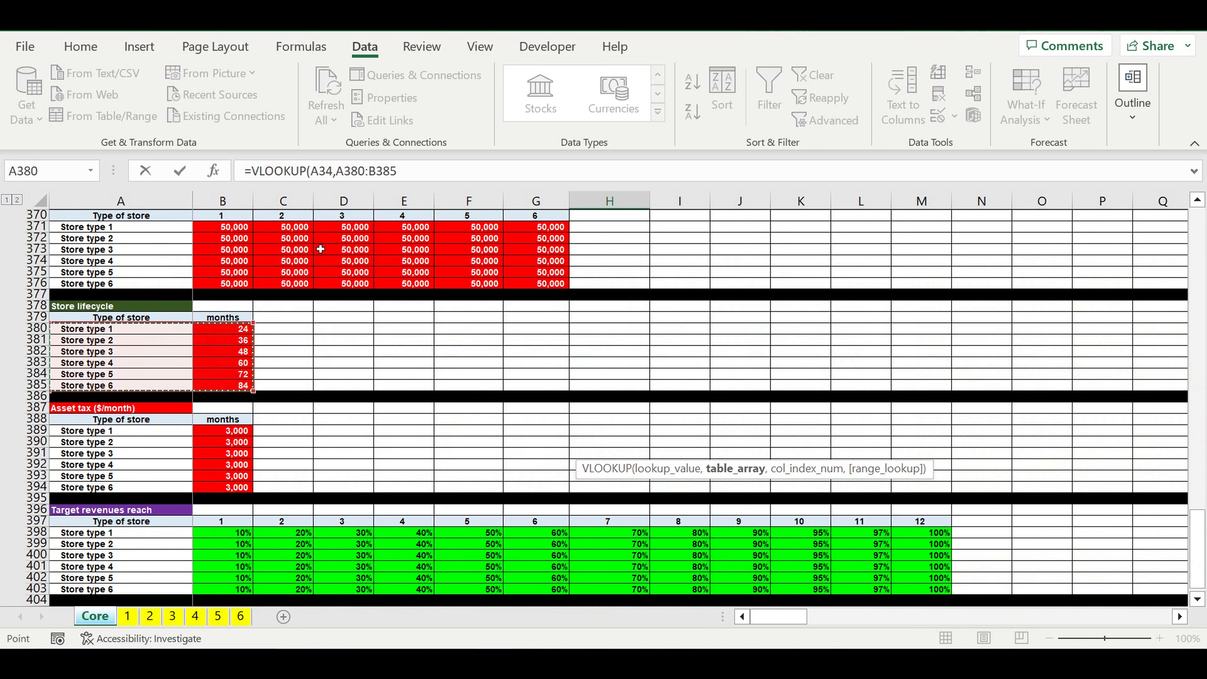
Step: Make the lookup range absolute as $A$380:$B$385 and complete the VLOOKUP with column index 2 and range lookup 0
{"action": "left_click", "coordinate": [338, 171]}
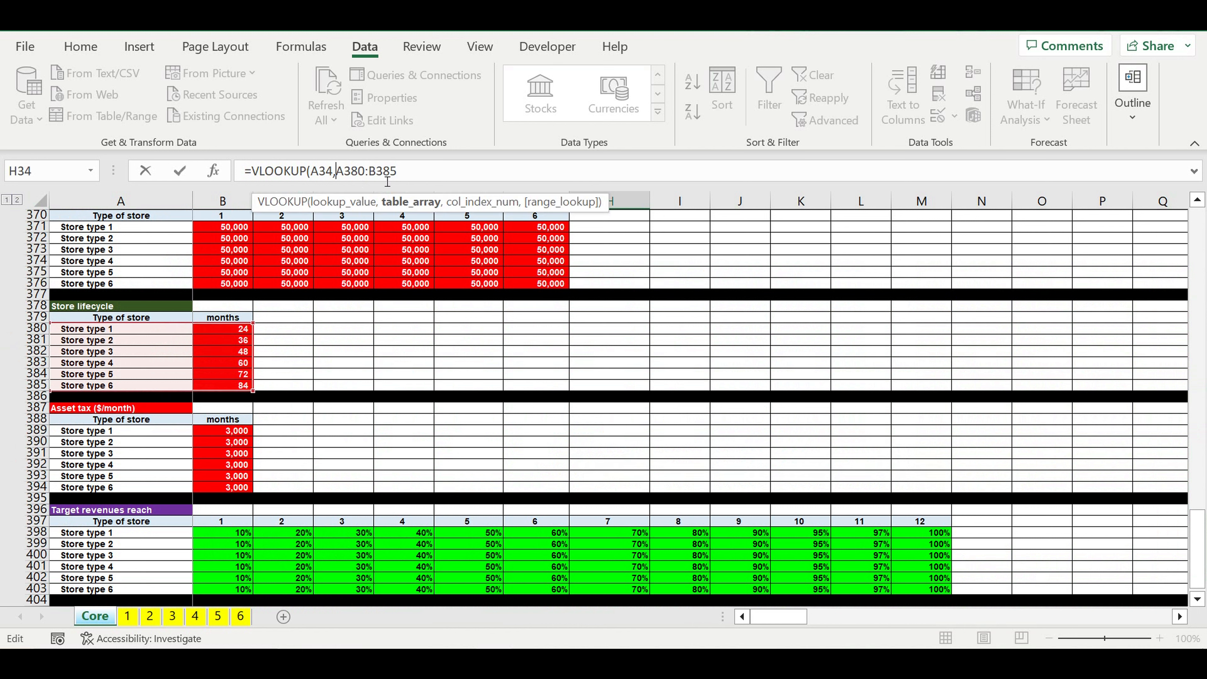
{"action": "type", "text": "$"}
{"action": "left_click", "coordinate": [351, 171]}
{"action": "type", "text": "$"}
{"action": "left_click", "coordinate": [384, 172]}
{"action": "type", "text": "$"}
{"action": "key", "text": "Right"}
{"action": "type", "text": "$"}
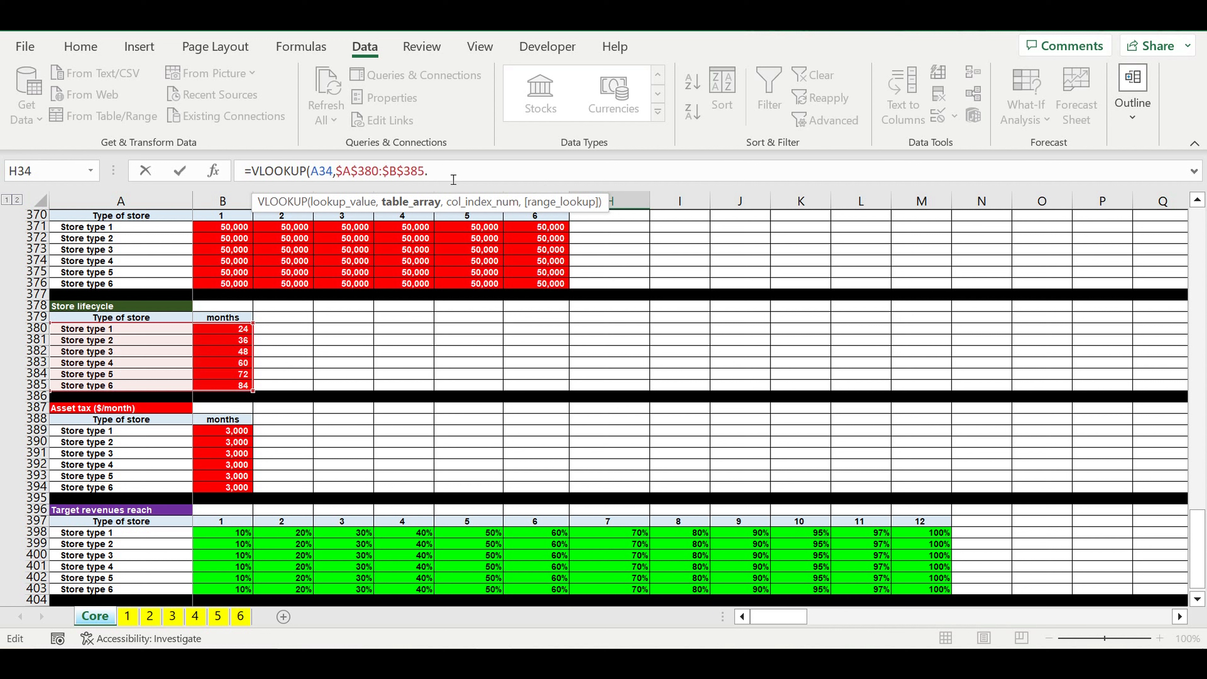
{"action": "type", "text": ",2"}
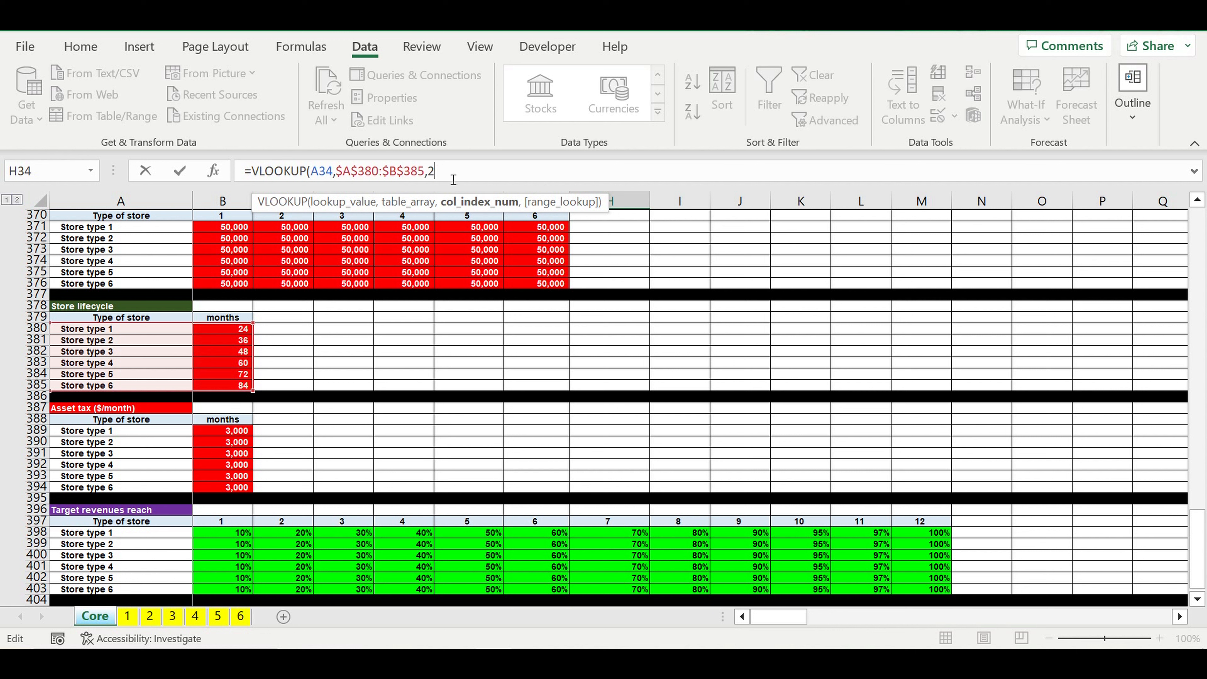
{"action": "type", "text": ",0)"}
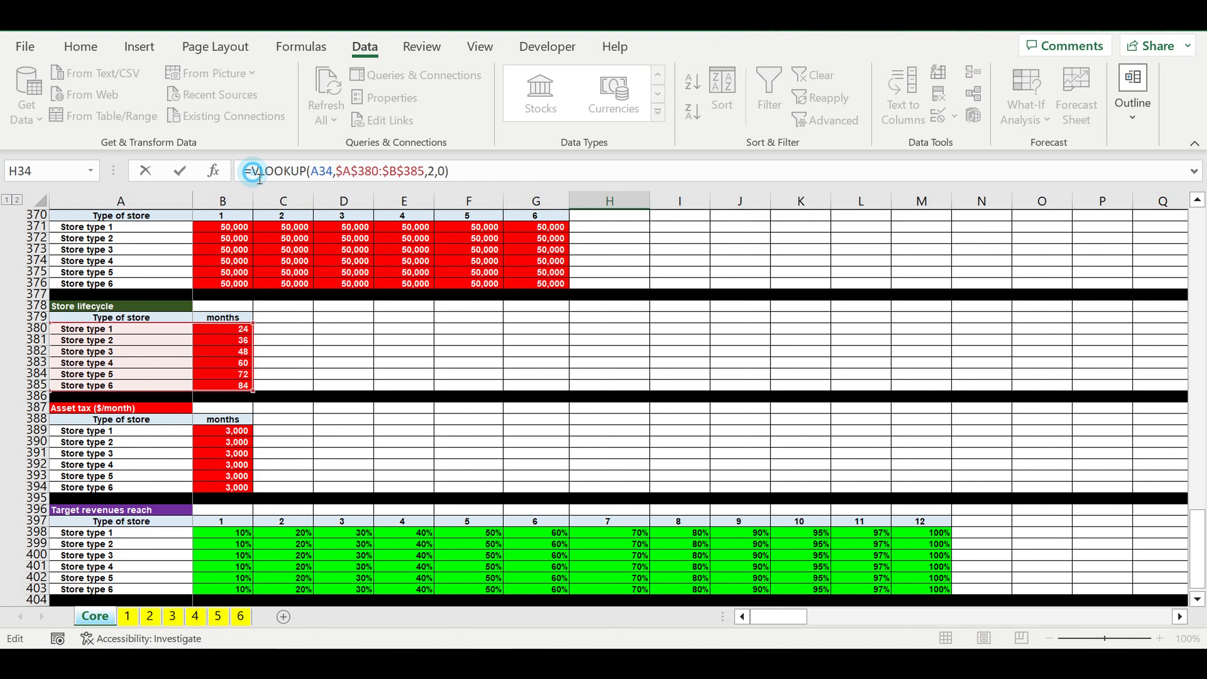
{"action": "type", "text": "if"}
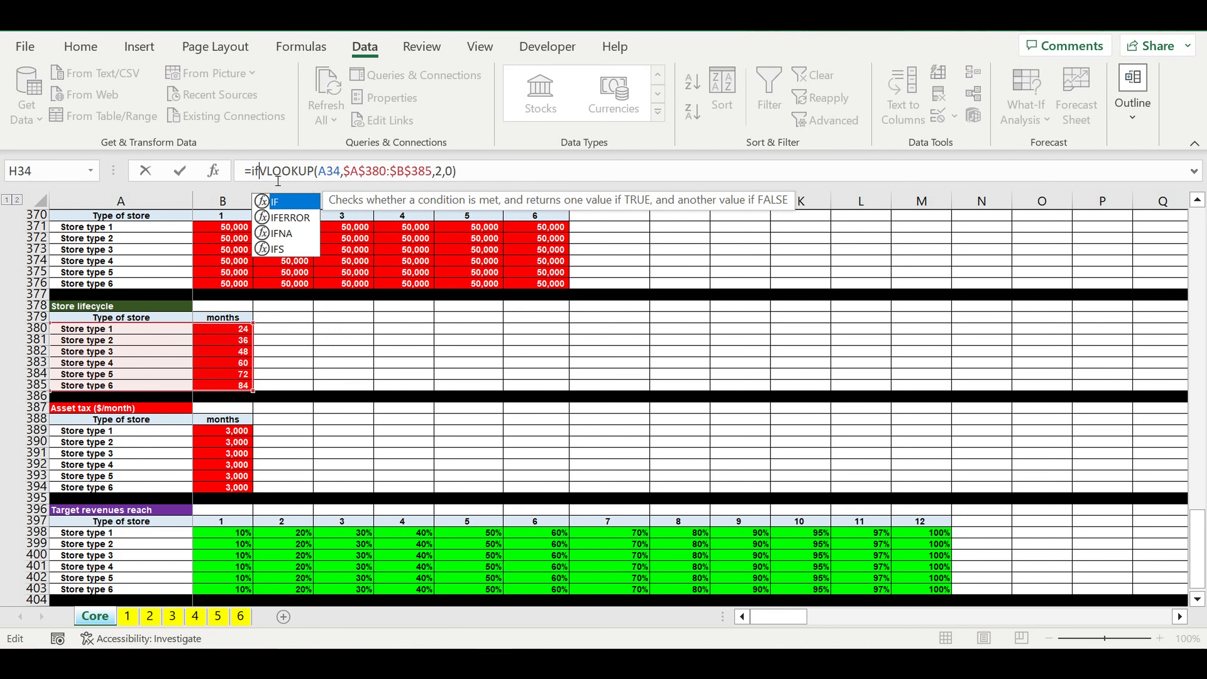
Step: Wrap the VLOOKUP in H34 in IFERROR, returning 0 on an error
{"action": "double_click", "coordinate": [291, 218]}
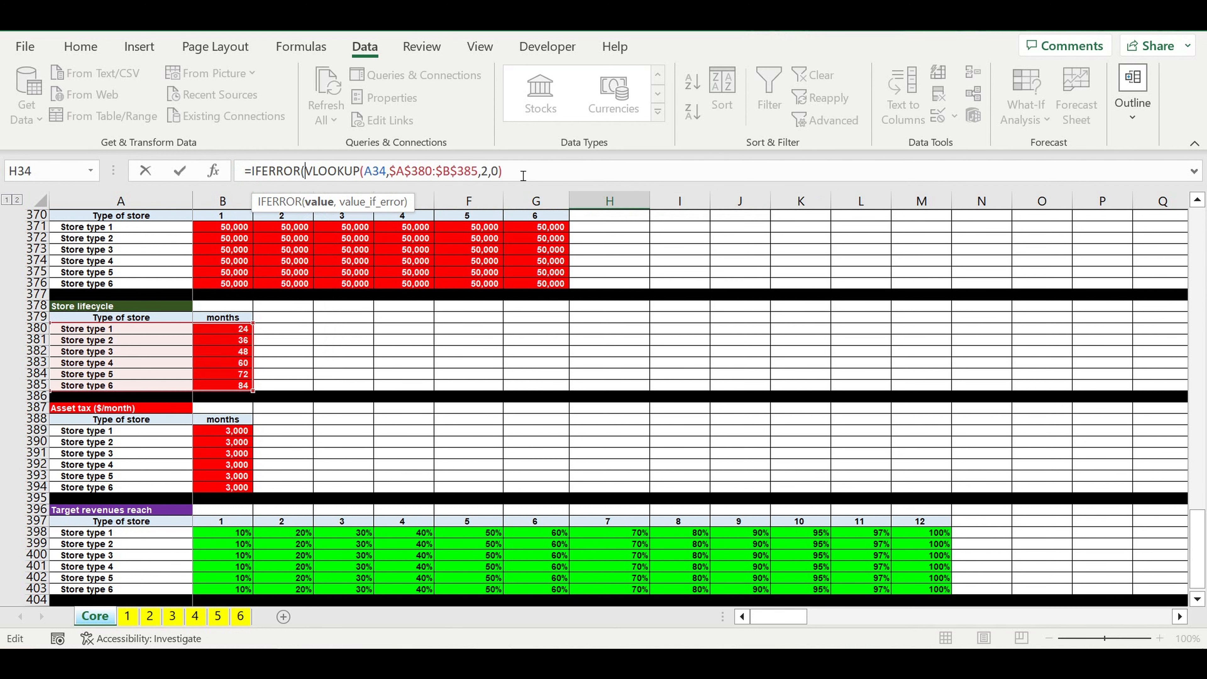
{"action": "type", "text": ", 0)"}
{"action": "key", "text": "Return"}
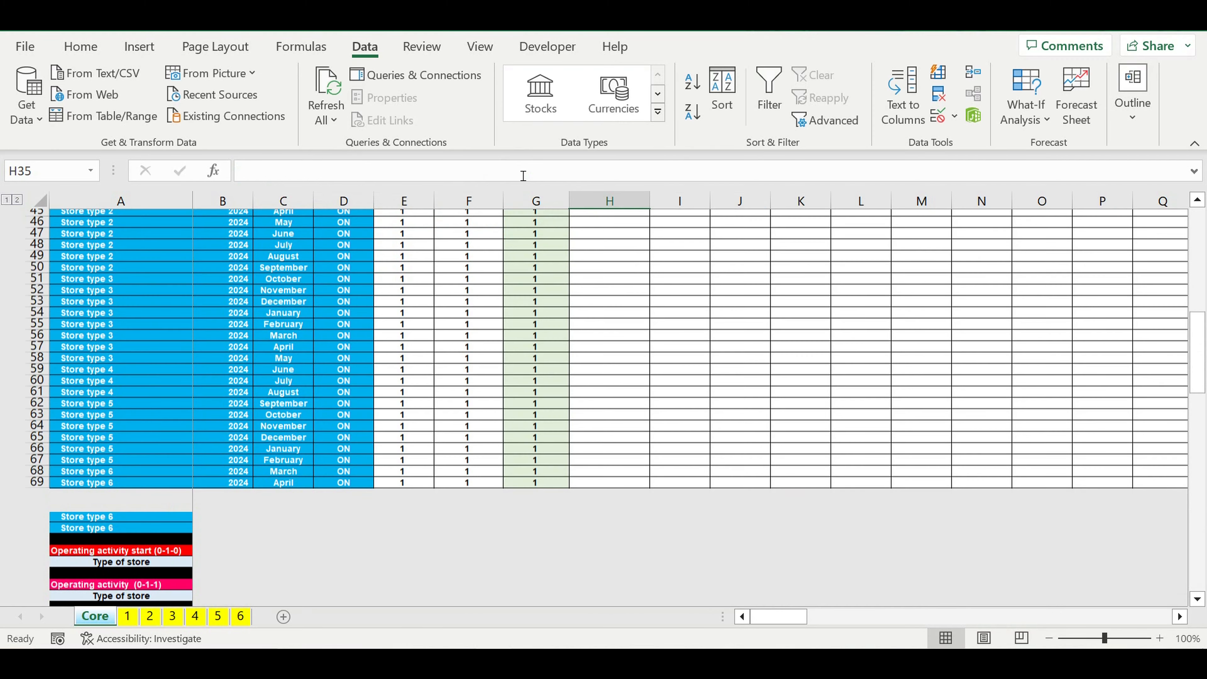
Step: Multiply the H34 lifecycle formula by the FINAL ON/OFF flag in G34
{"action": "scroll", "coordinate": [601, 313], "scroll_direction": "up", "scroll_amount": 8}
{"action": "scroll", "coordinate": [601, 313], "scroll_direction": "up", "scroll_amount": 1}
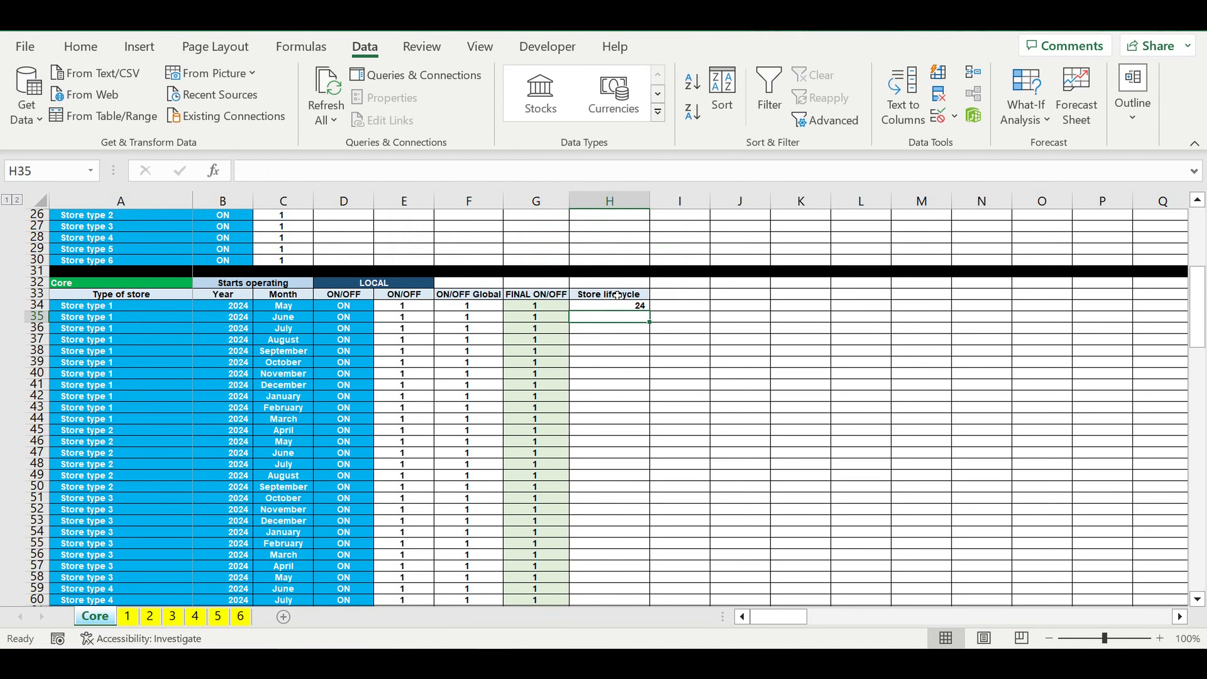
{"action": "left_click", "coordinate": [610, 305]}
{"action": "left_click", "coordinate": [532, 170]}
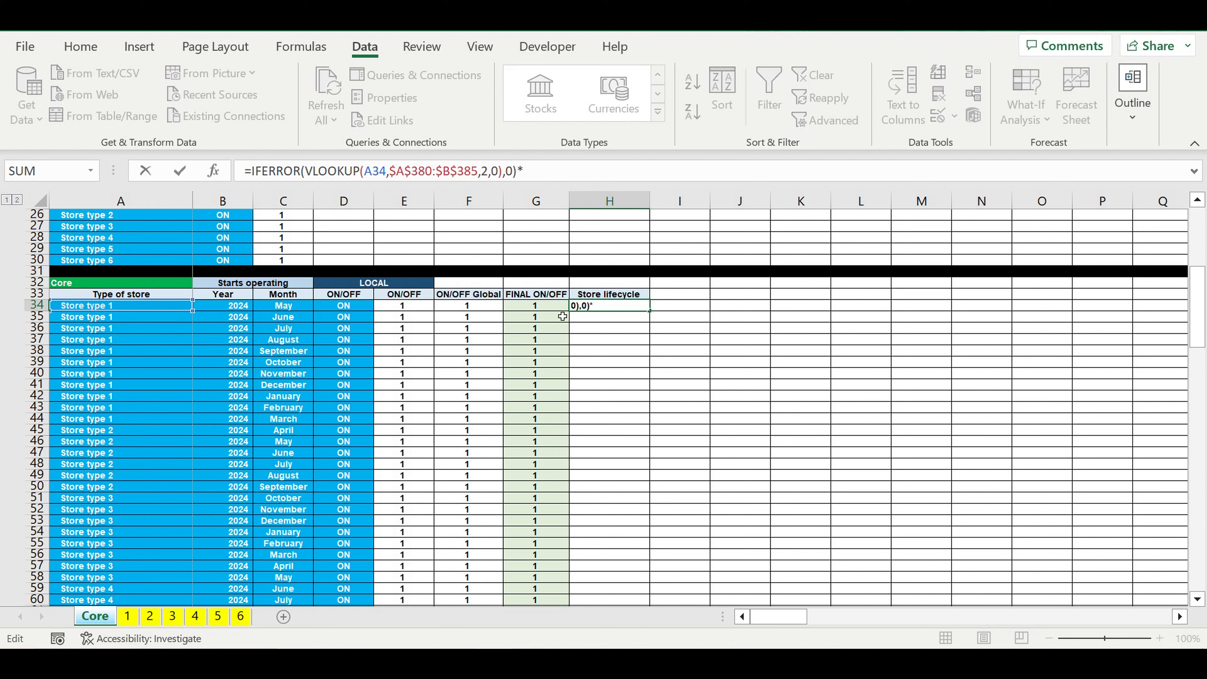
{"action": "left_click", "coordinate": [535, 308]}
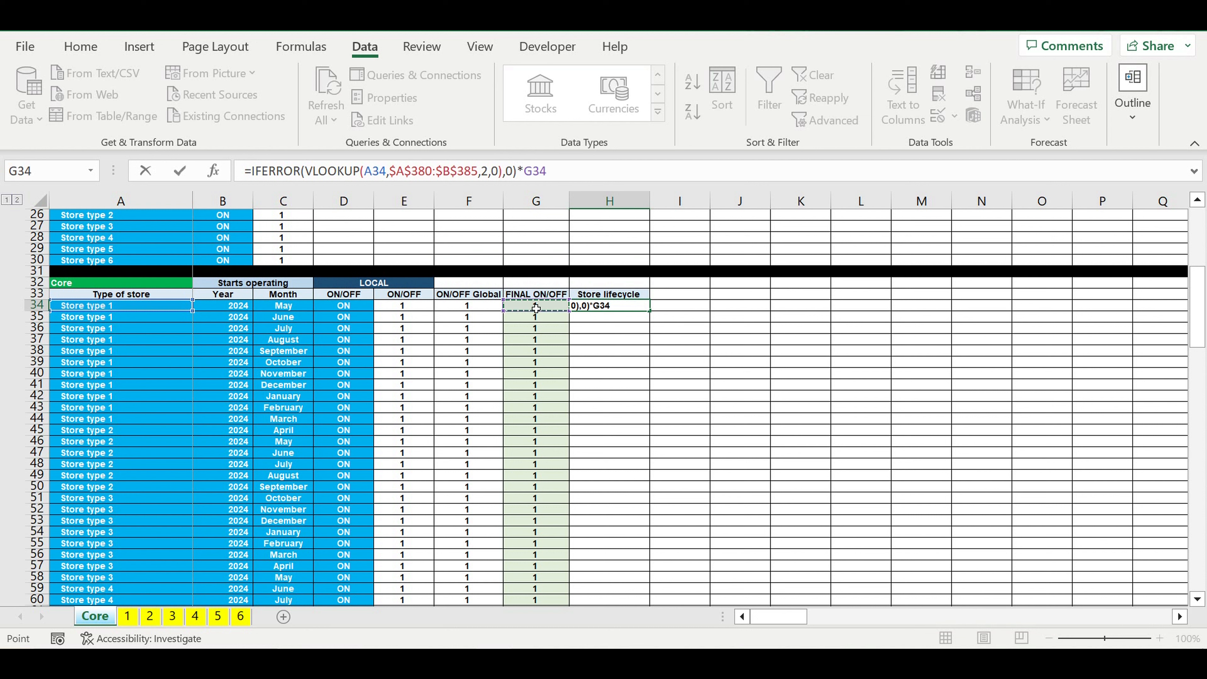
{"action": "key", "text": "Return"}
Step: Fill the H34 lifecycle formula down to H73 and check the filled Store lifecycle column
{"action": "left_click", "coordinate": [630, 307]}
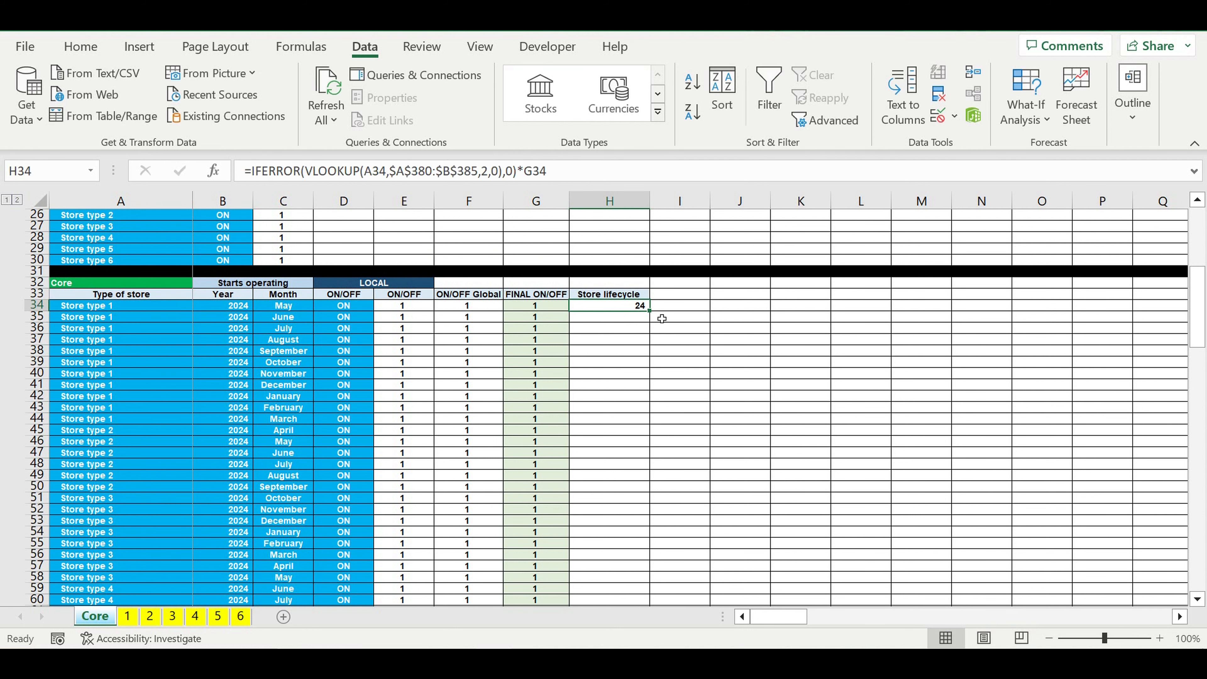
{"action": "left_click_drag", "start_coordinate": [654, 318], "coordinate": [687, 532]}
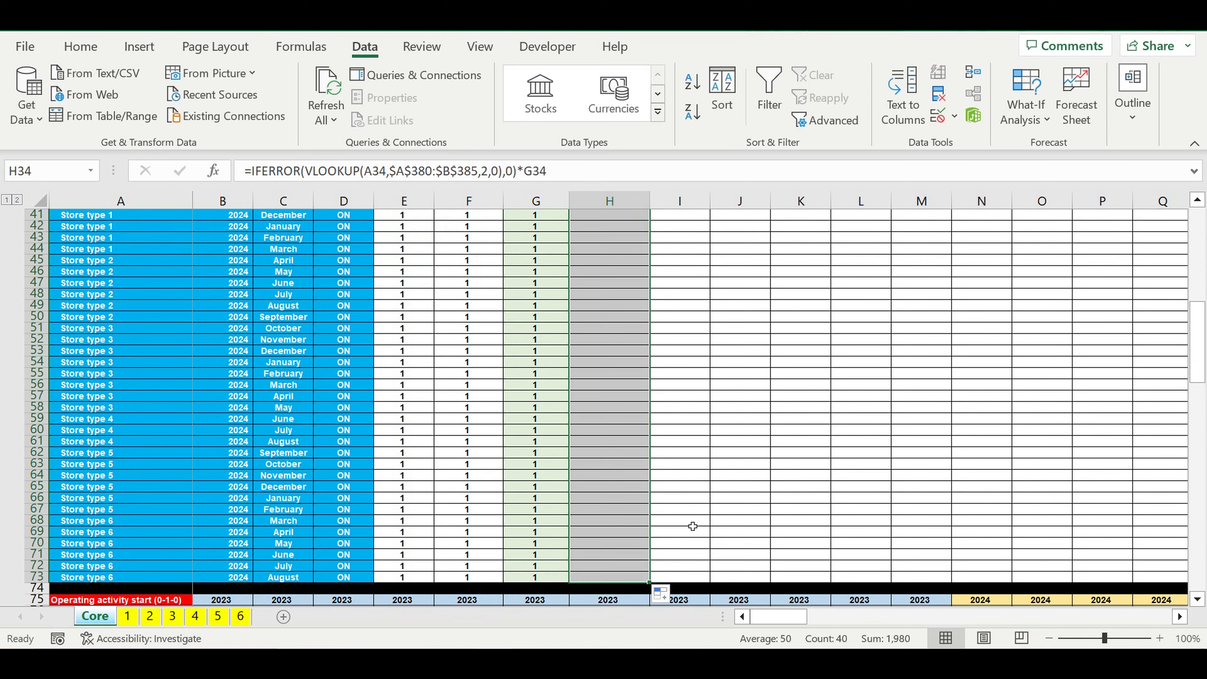
{"action": "left_click", "coordinate": [709, 498]}
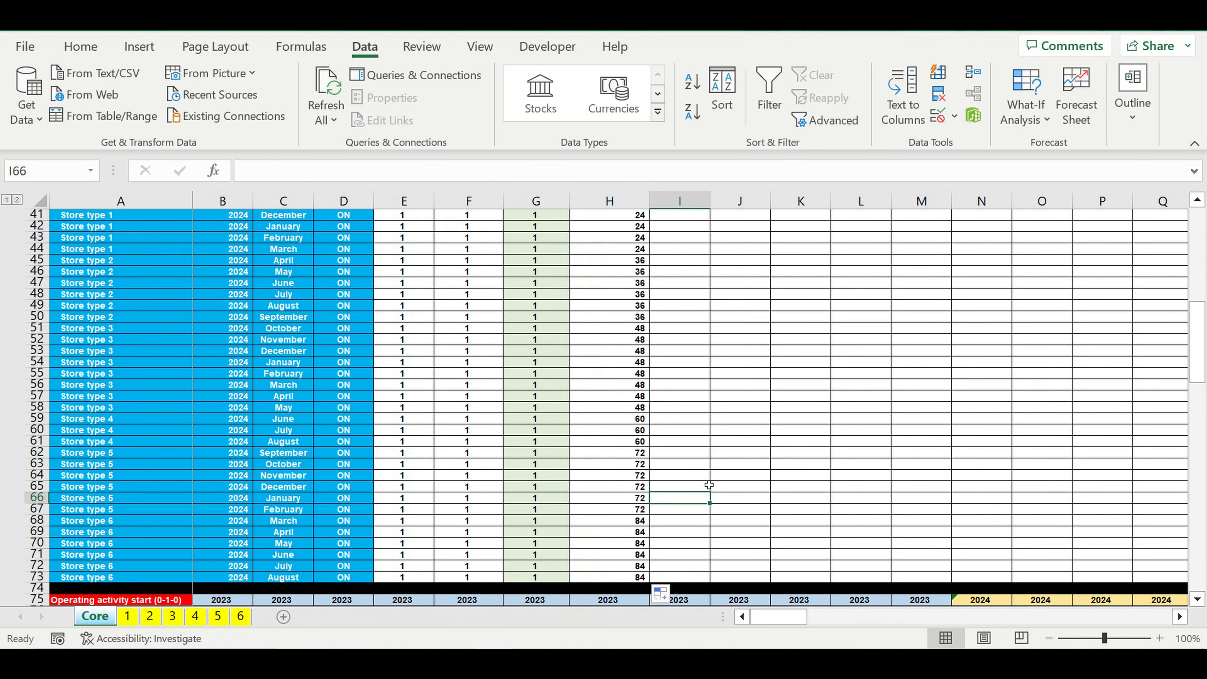
{"action": "scroll", "coordinate": [706, 488], "scroll_direction": "up", "scroll_amount": 4}
{"action": "scroll", "coordinate": [668, 399], "scroll_direction": "up", "scroll_amount": 1}
{"action": "left_click_drag", "start_coordinate": [614, 306], "coordinate": [620, 578]}
{"action": "left_click", "coordinate": [720, 450]}
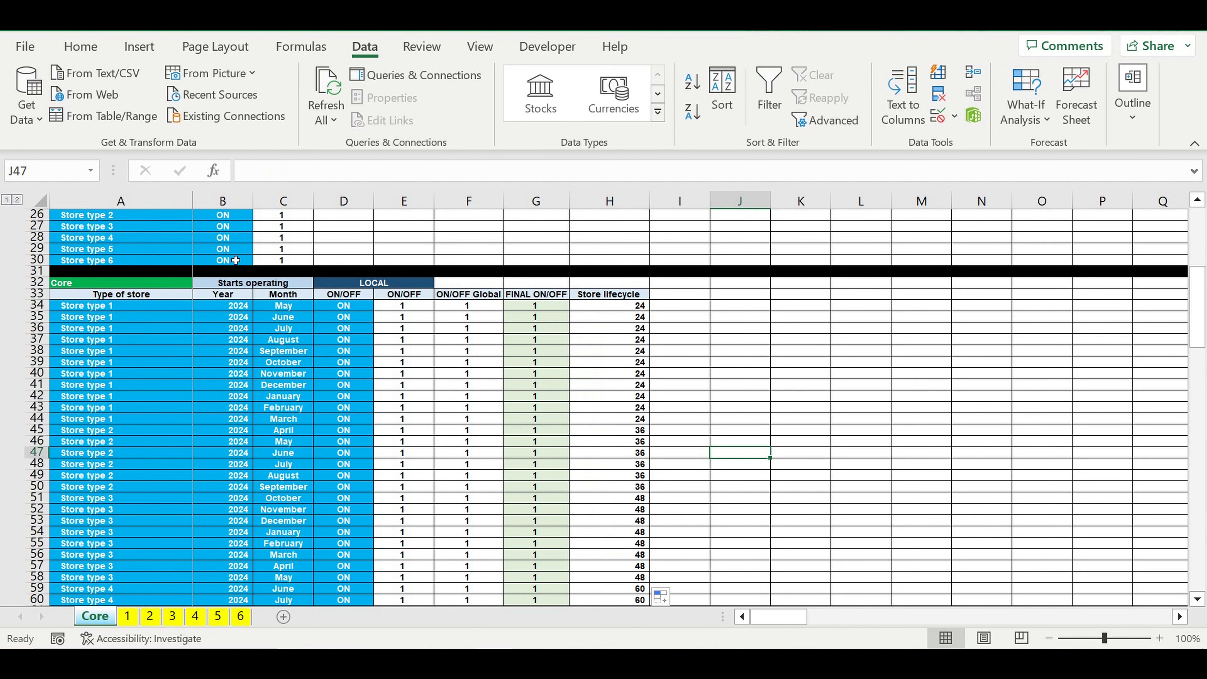
Step: Switch Store type 6 to OFF in B30 and check its Store lifecycle cells H68:H73
{"action": "left_click", "coordinate": [245, 261]}
{"action": "left_click", "coordinate": [258, 260]}
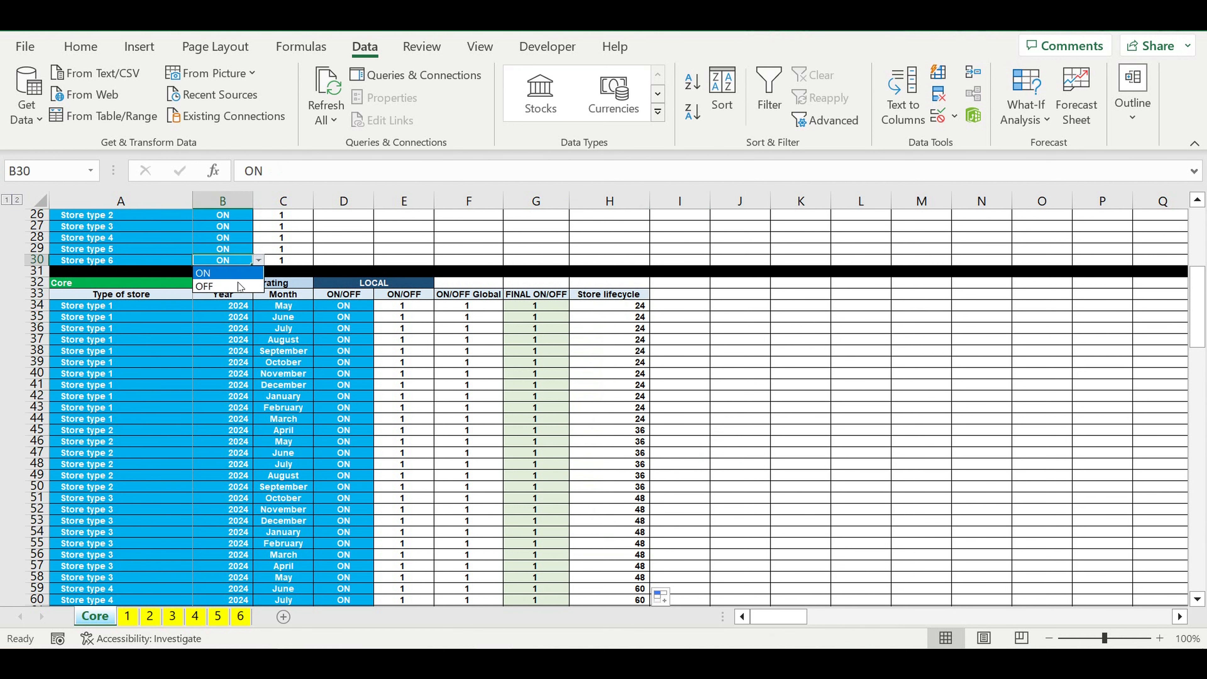
{"action": "left_click", "coordinate": [233, 287]}
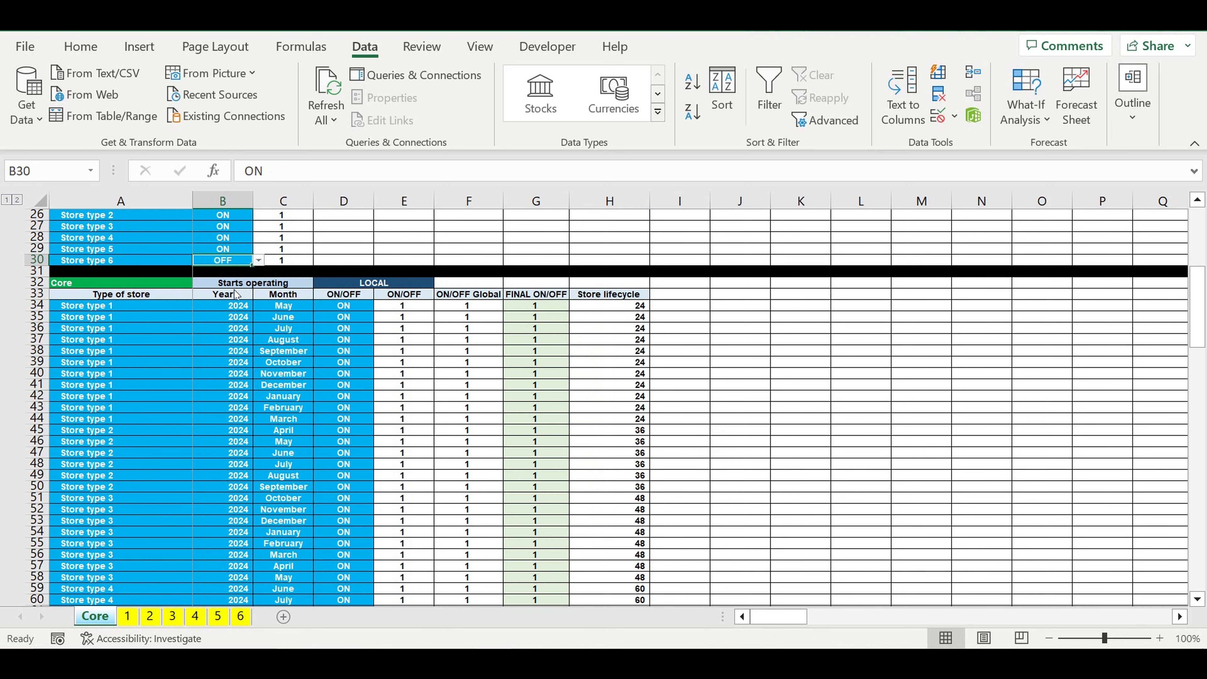
{"action": "left_click", "coordinate": [94, 262]}
{"action": "scroll", "coordinate": [703, 409], "scroll_direction": "down", "scroll_amount": 6}
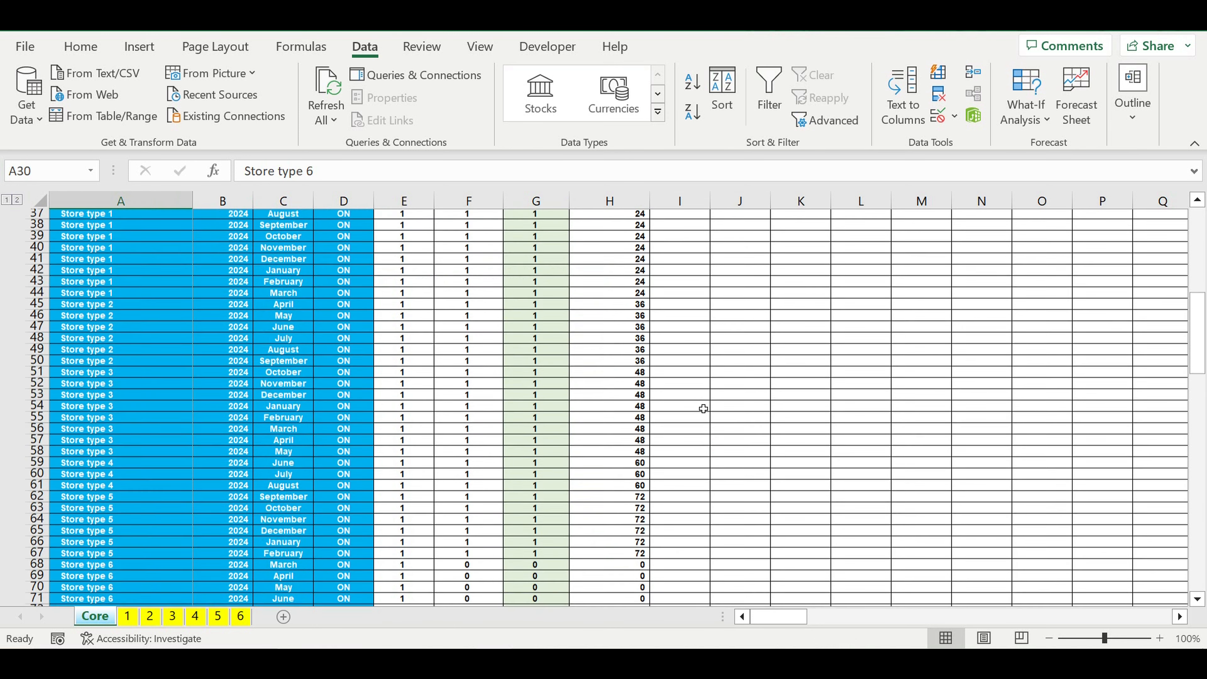
{"action": "left_click_drag", "start_coordinate": [622, 494], "coordinate": [625, 543]}
{"action": "scroll", "coordinate": [447, 407], "scroll_direction": "up", "scroll_amount": 2}
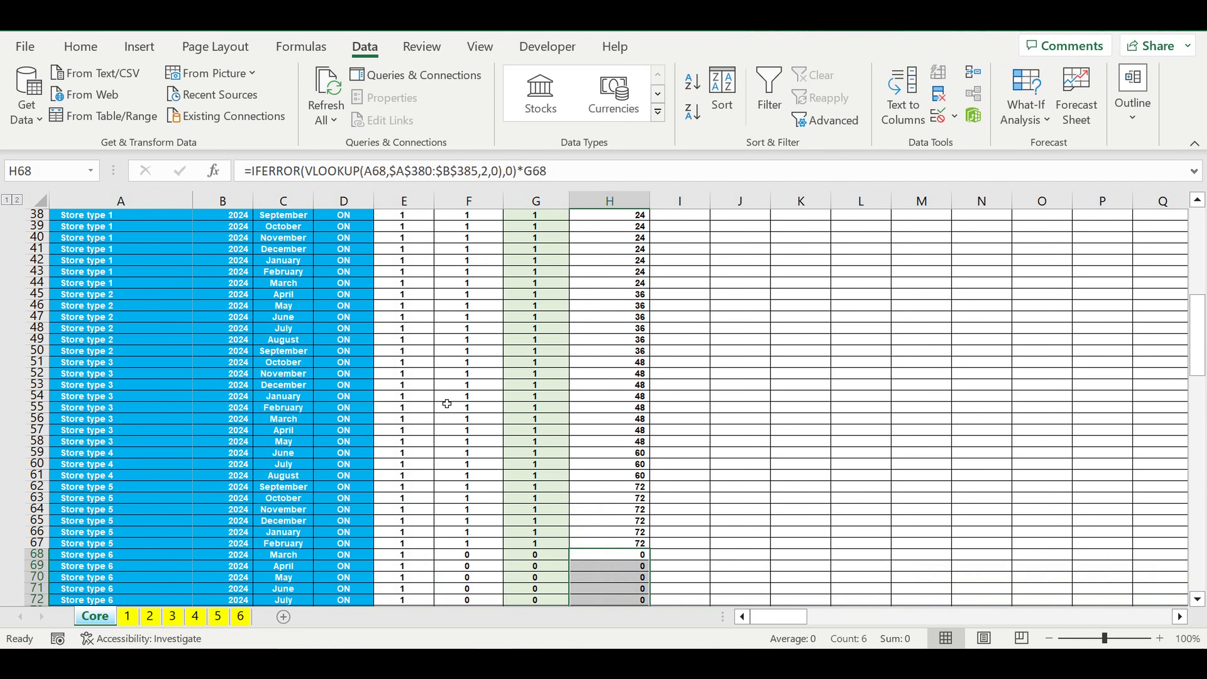
Step: Switch Store type 6 back to ON in B30
{"action": "scroll", "coordinate": [400, 385], "scroll_direction": "up", "scroll_amount": 8}
{"action": "left_click", "coordinate": [223, 400]}
{"action": "left_click", "coordinate": [258, 396]}
{"action": "left_click", "coordinate": [224, 408]}
{"action": "left_click", "coordinate": [389, 376]}
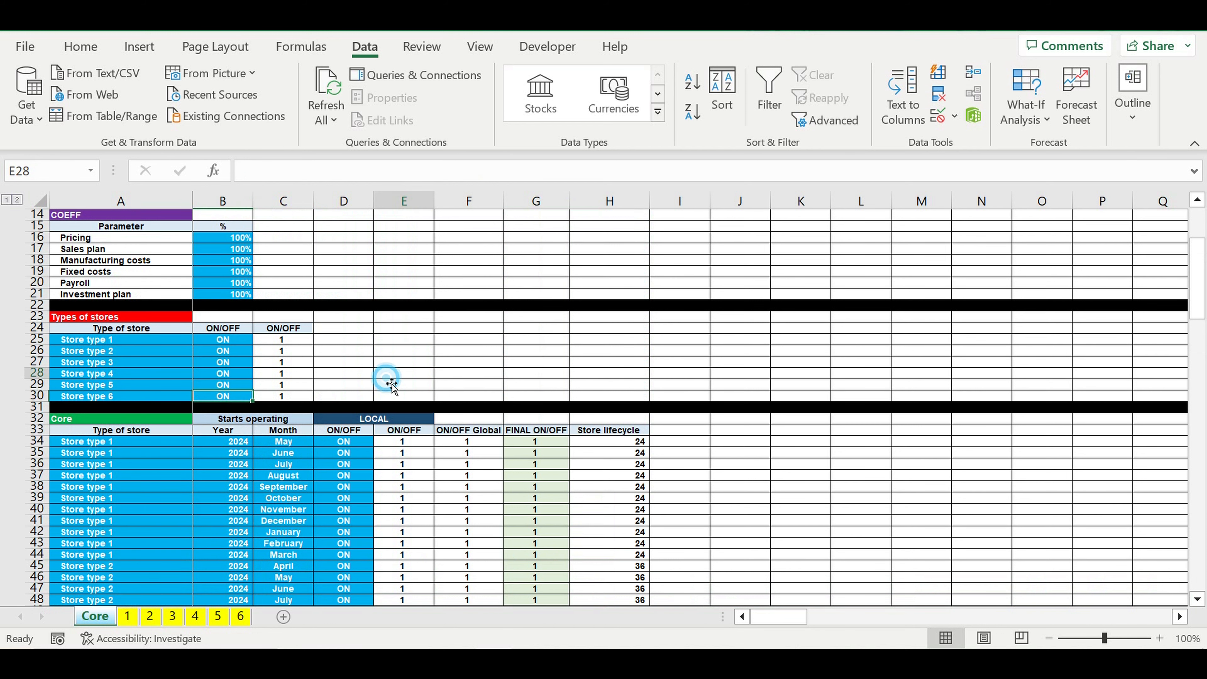
Step: Expand the grouped rows of the Operating activity (0-1-2) block on the Core sheet
{"action": "left_click", "coordinate": [562, 501]}
{"action": "scroll", "coordinate": [711, 488], "scroll_direction": "down", "scroll_amount": 4}
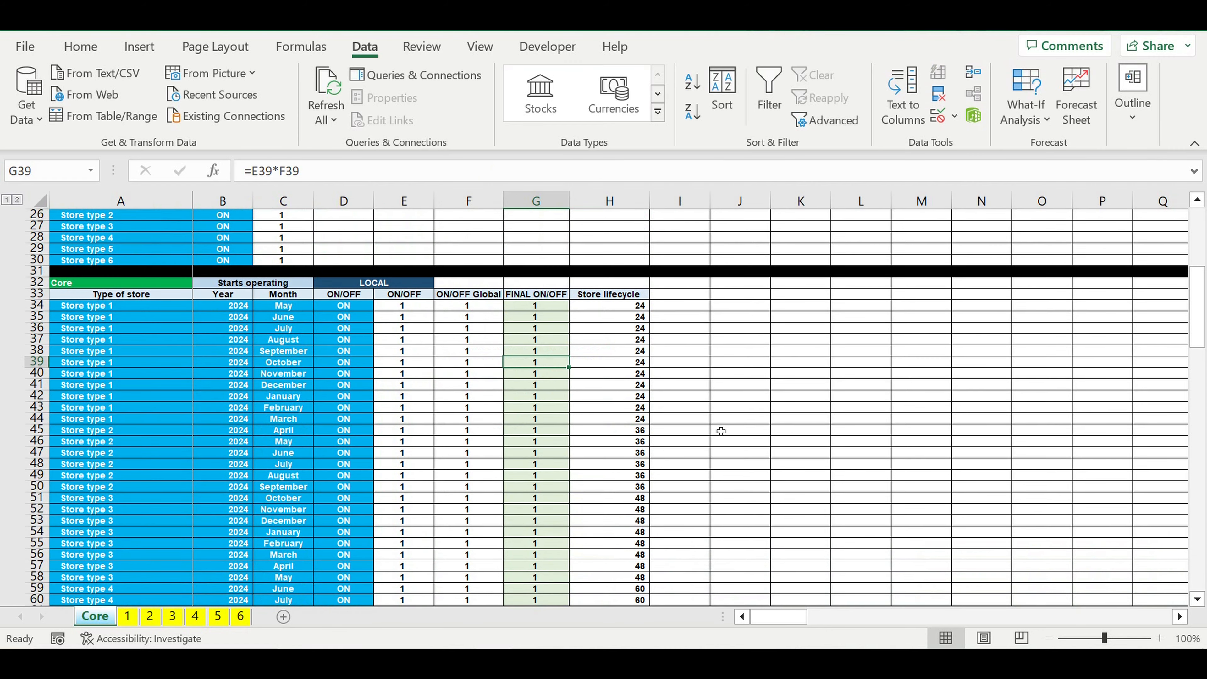
{"action": "scroll", "coordinate": [720, 430], "scroll_direction": "down", "scroll_amount": 11}
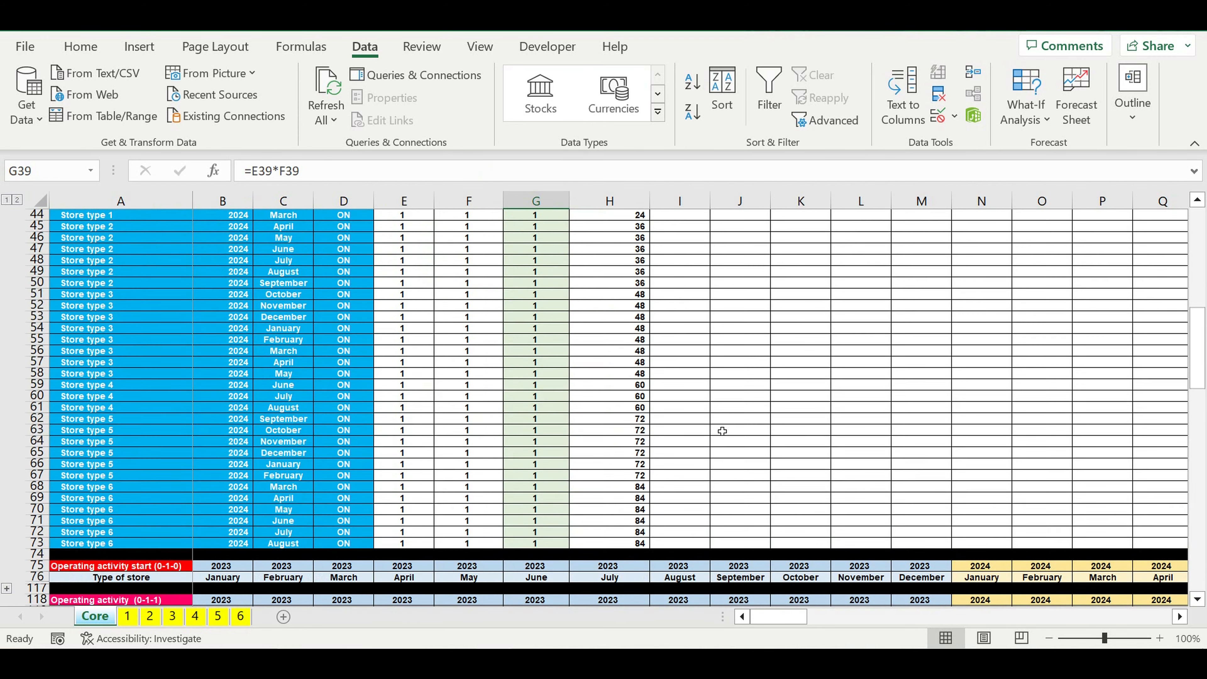
{"action": "scroll", "coordinate": [722, 431], "scroll_direction": "down", "scroll_amount": 1}
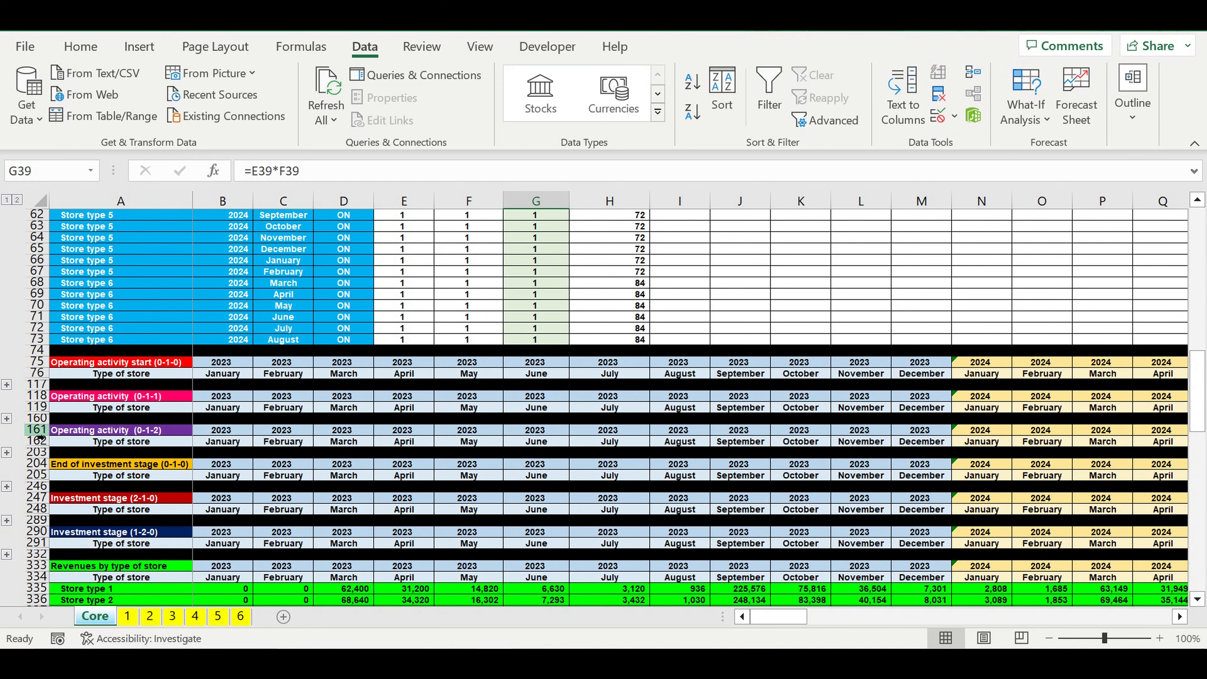
{"action": "left_click", "coordinate": [88, 430]}
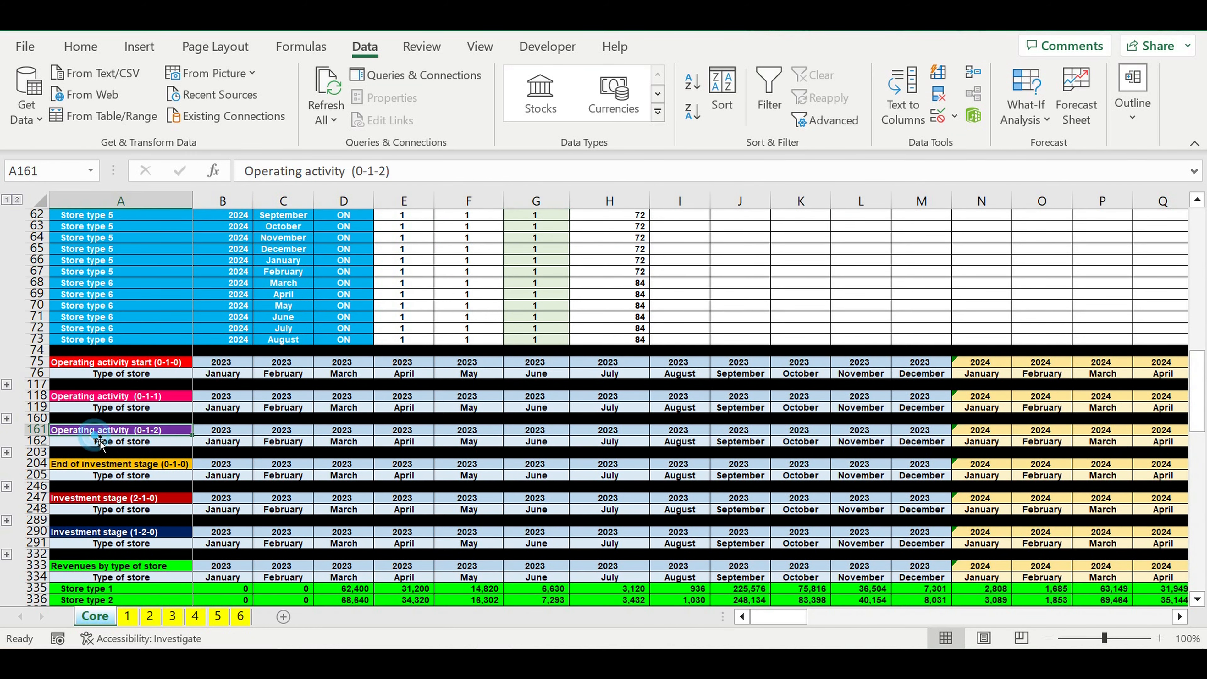
{"action": "left_click", "coordinate": [7, 452]}
{"action": "scroll", "coordinate": [520, 476], "scroll_direction": "down", "scroll_amount": 9}
{"action": "scroll", "coordinate": [521, 476], "scroll_direction": "up", "scroll_amount": 10}
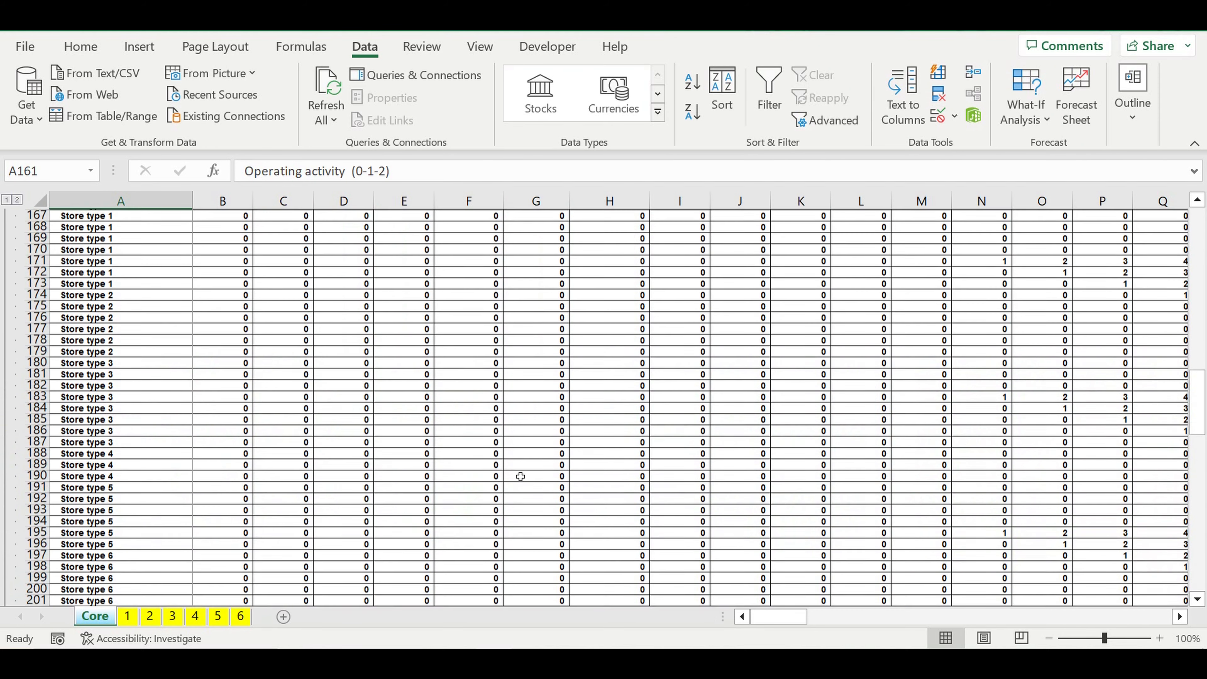
{"action": "scroll", "coordinate": [571, 481], "scroll_direction": "down", "scroll_amount": 2}
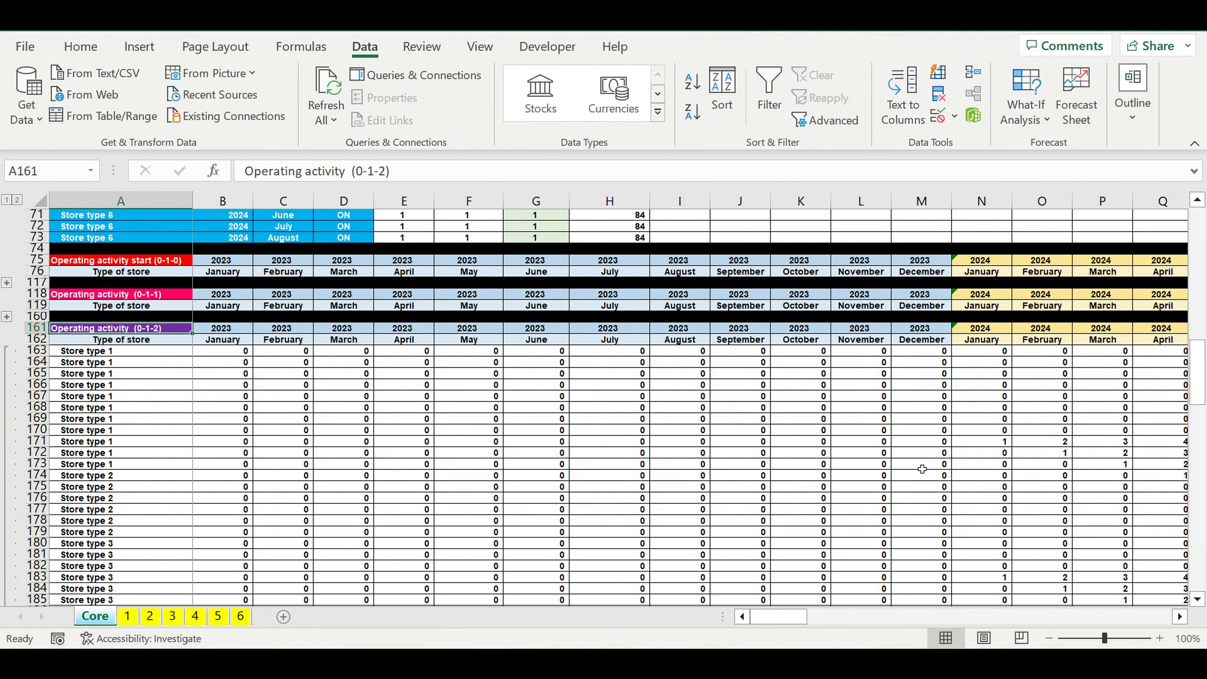
Step: Examine the Operating activity (0-1-2) month counters for Store type 1 through April 2026 against its lifecycle
{"action": "left_click_drag", "start_coordinate": [991, 446], "coordinate": [1205, 445]}
{"action": "left_click", "coordinate": [910, 500]}
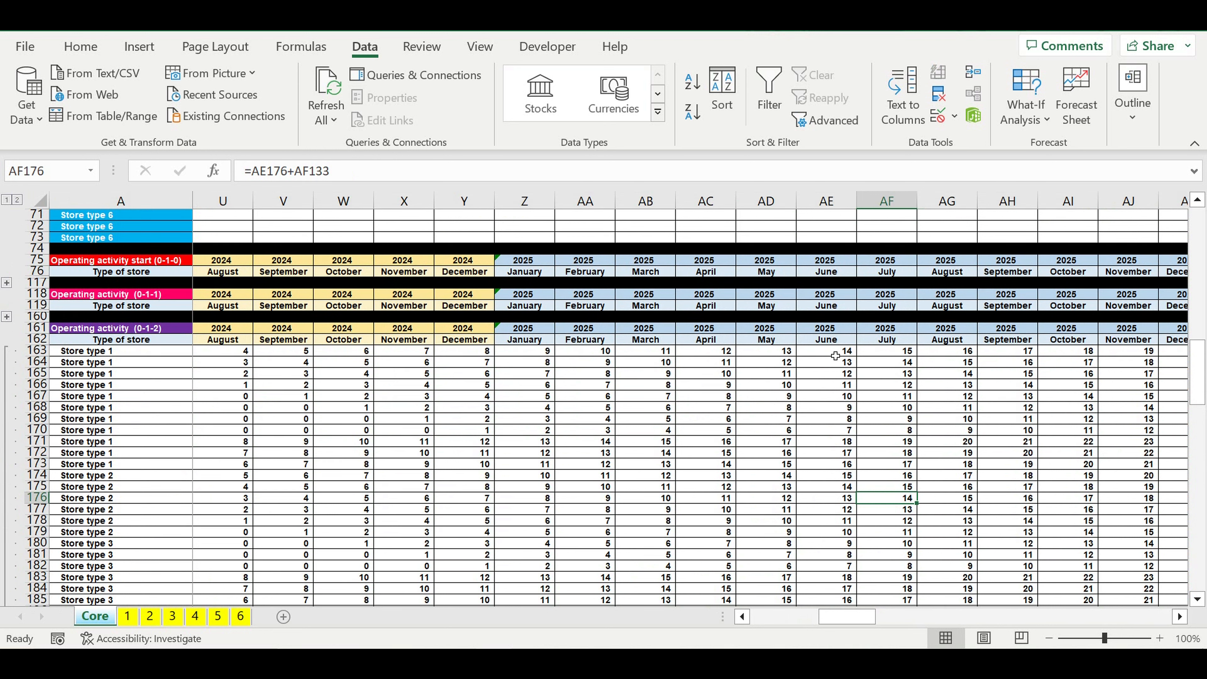
{"action": "left_click", "coordinate": [1179, 617]}
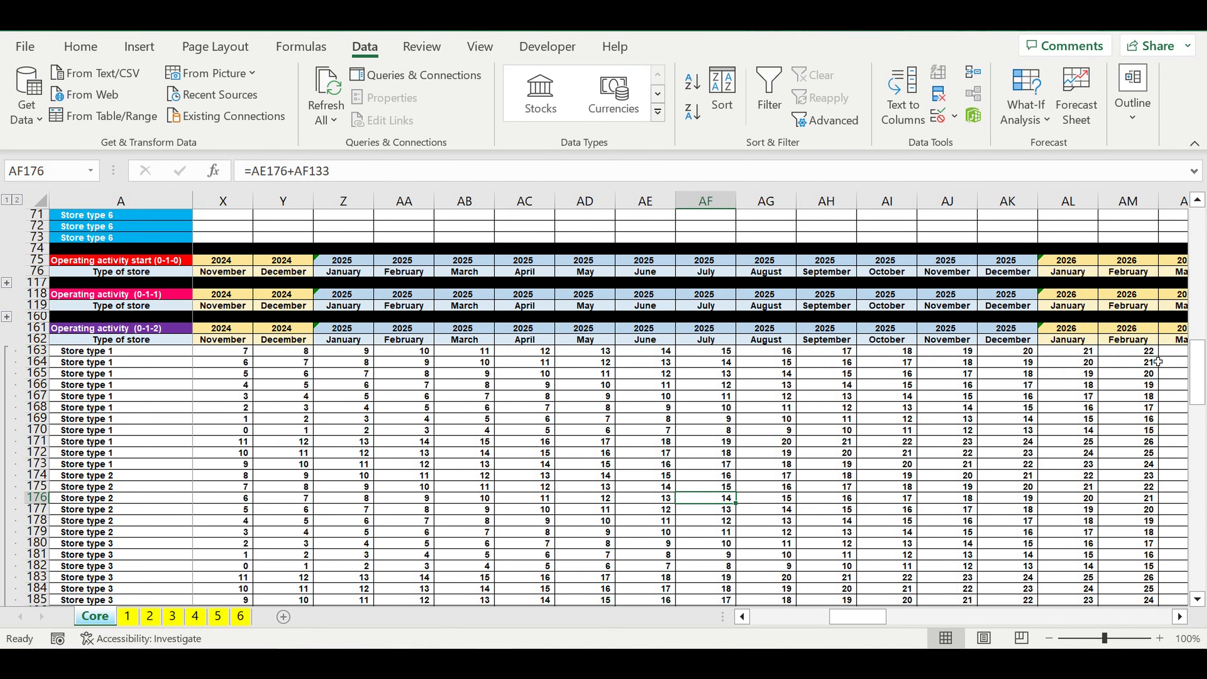
{"action": "left_click", "coordinate": [1138, 352]}
{"action": "left_click", "coordinate": [1179, 617]}
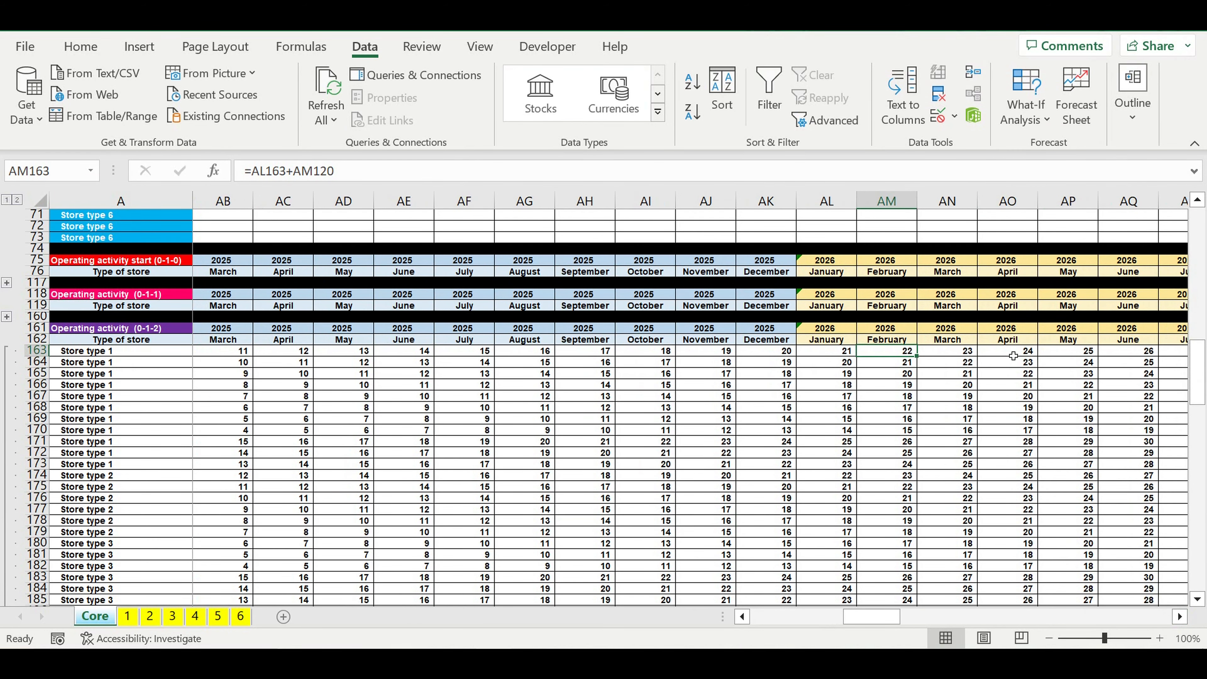
{"action": "left_click", "coordinate": [1013, 356]}
Step: Copy the Operating activity (0-1-2) block in rows 161 to 203 and paste it at A405 below the Target revenues reach table
{"action": "left_click_drag", "start_coordinate": [870, 617], "coordinate": [2, 470]}
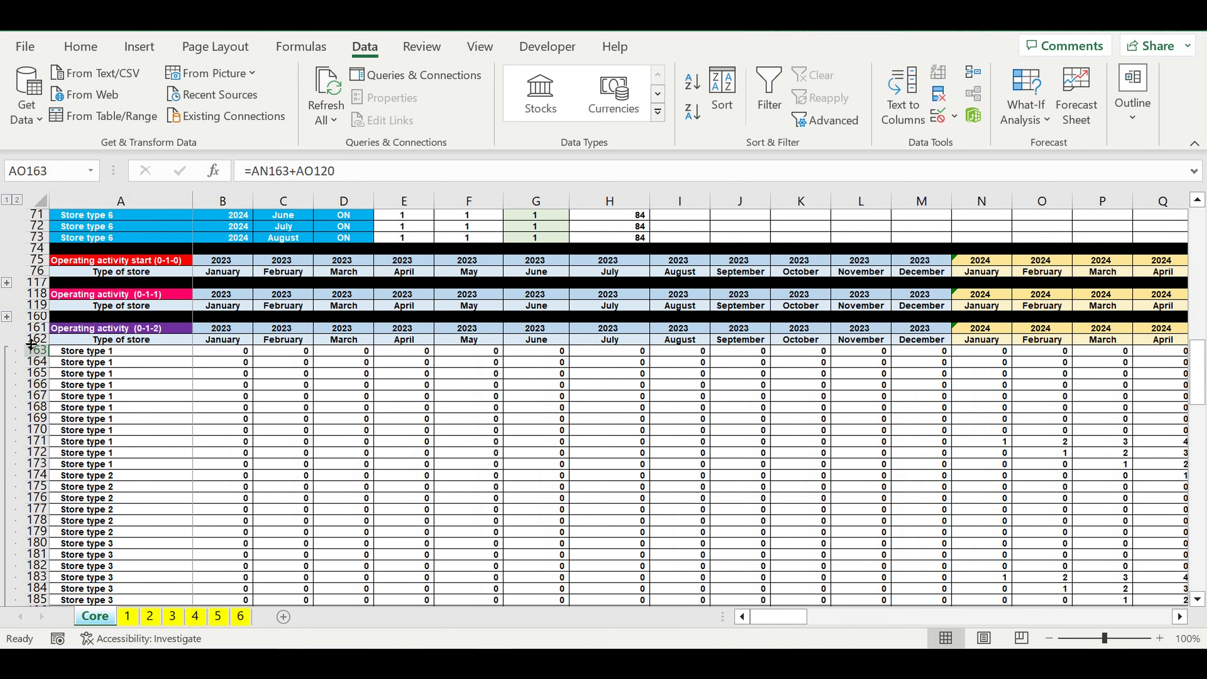
{"action": "left_click_drag", "start_coordinate": [36, 328], "coordinate": [22, 513]}
{"action": "key", "text": "ctrl+c"}
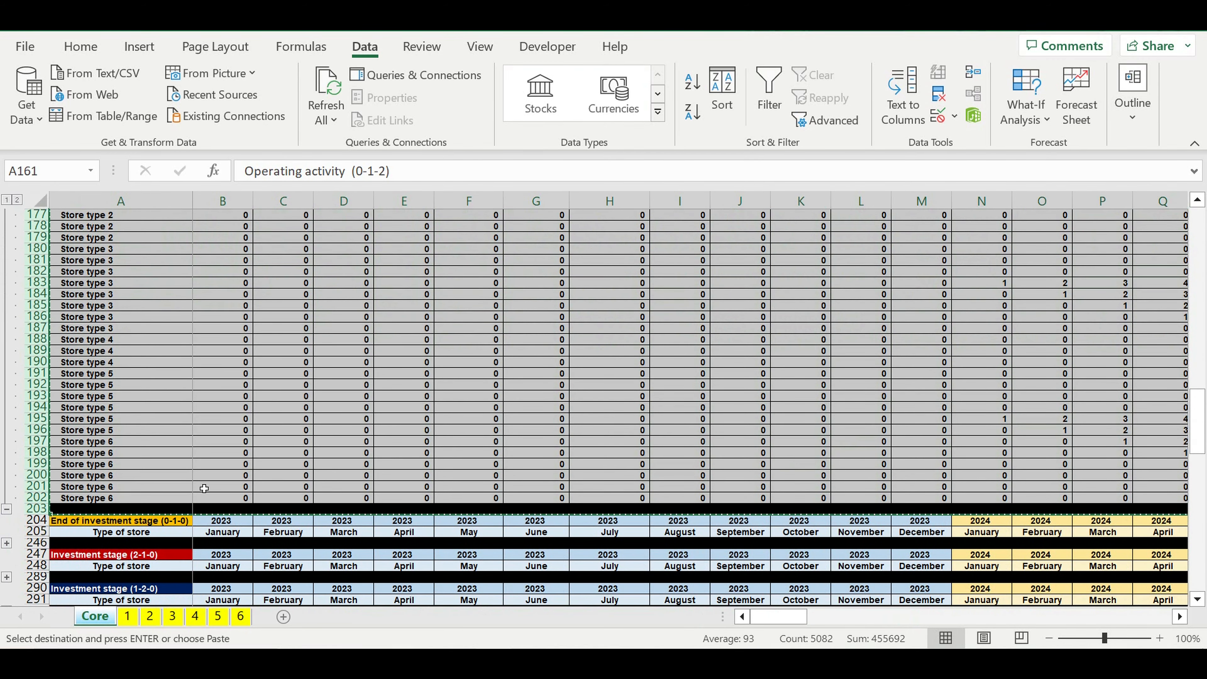
{"action": "left_click", "coordinate": [209, 527]}
{"action": "scroll", "coordinate": [209, 527], "scroll_direction": "down", "scroll_amount": 15}
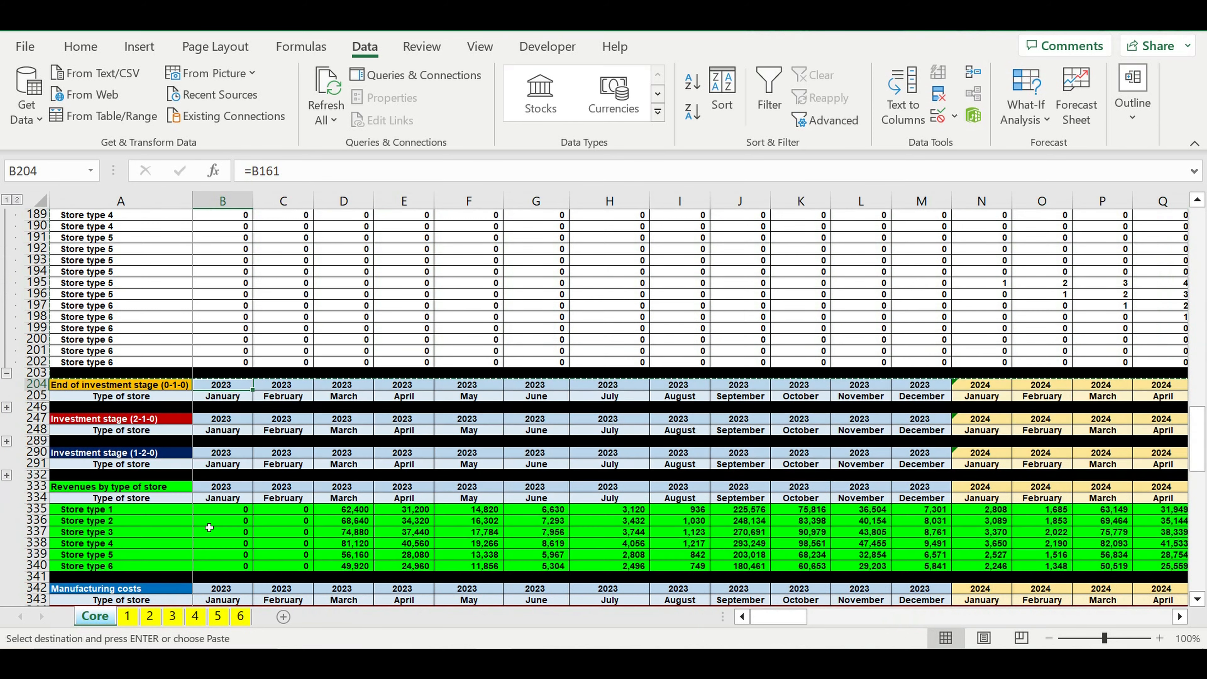
{"action": "scroll", "coordinate": [209, 527], "scroll_direction": "down", "scroll_amount": 16}
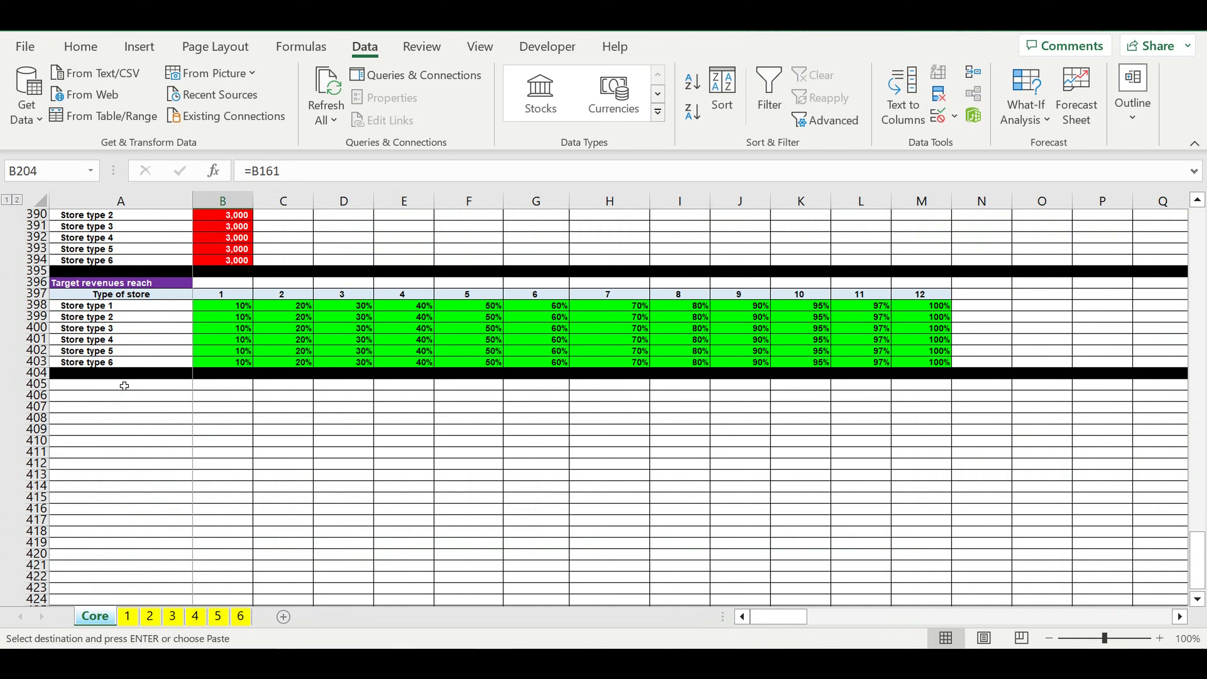
{"action": "left_click", "coordinate": [119, 388]}
{"action": "key", "text": "ctrl+shift+Down"}
{"action": "key", "text": "ctrl+shift+Right"}
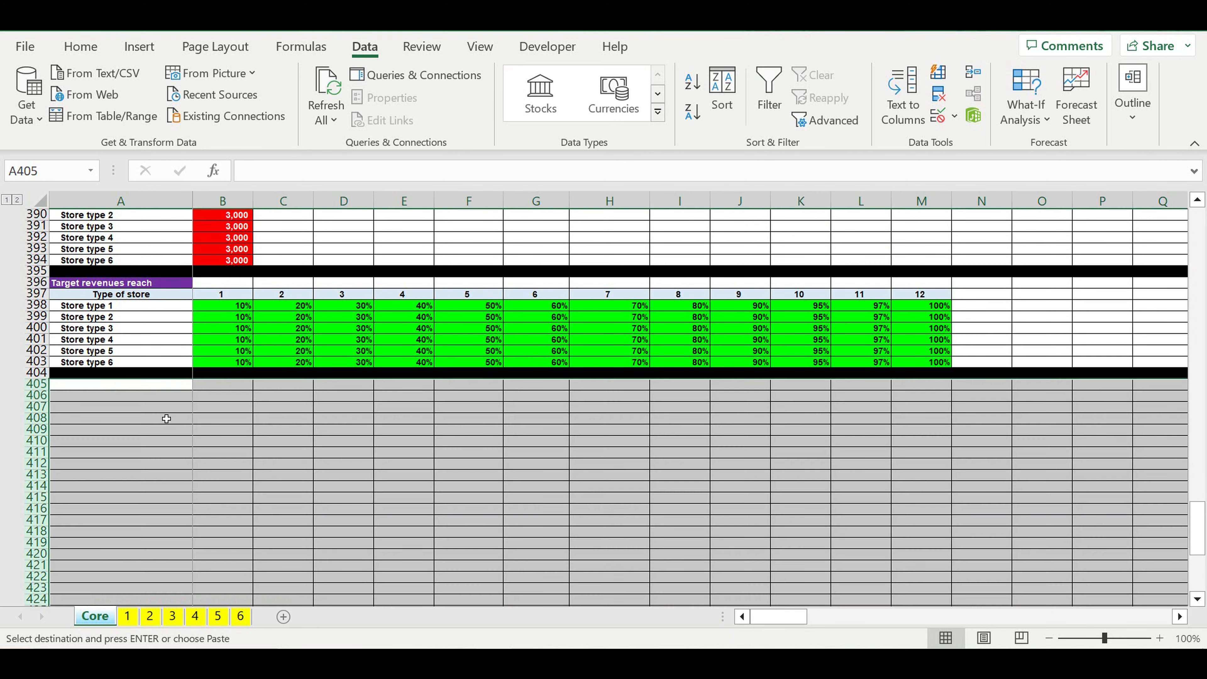
{"action": "key", "text": "ctrl+v"}
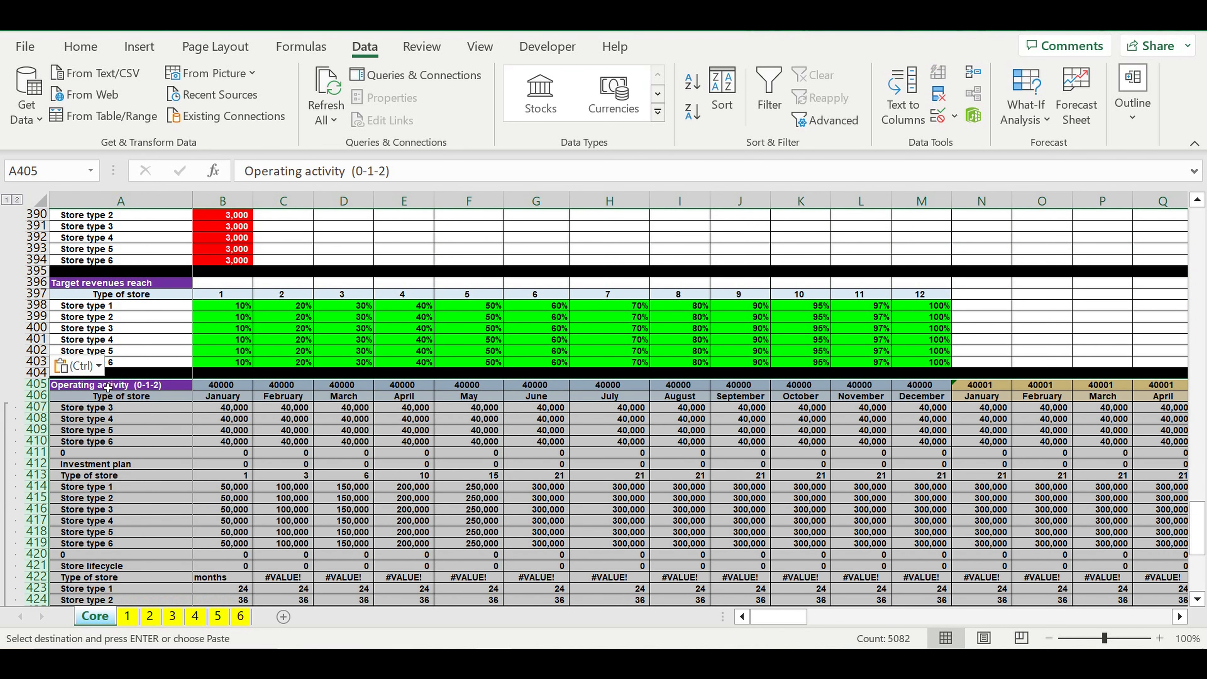
Step: Rename the pasted block's title in A405 to "Operating activity crop (0-1-2)"
{"action": "left_click", "coordinate": [90, 389]}
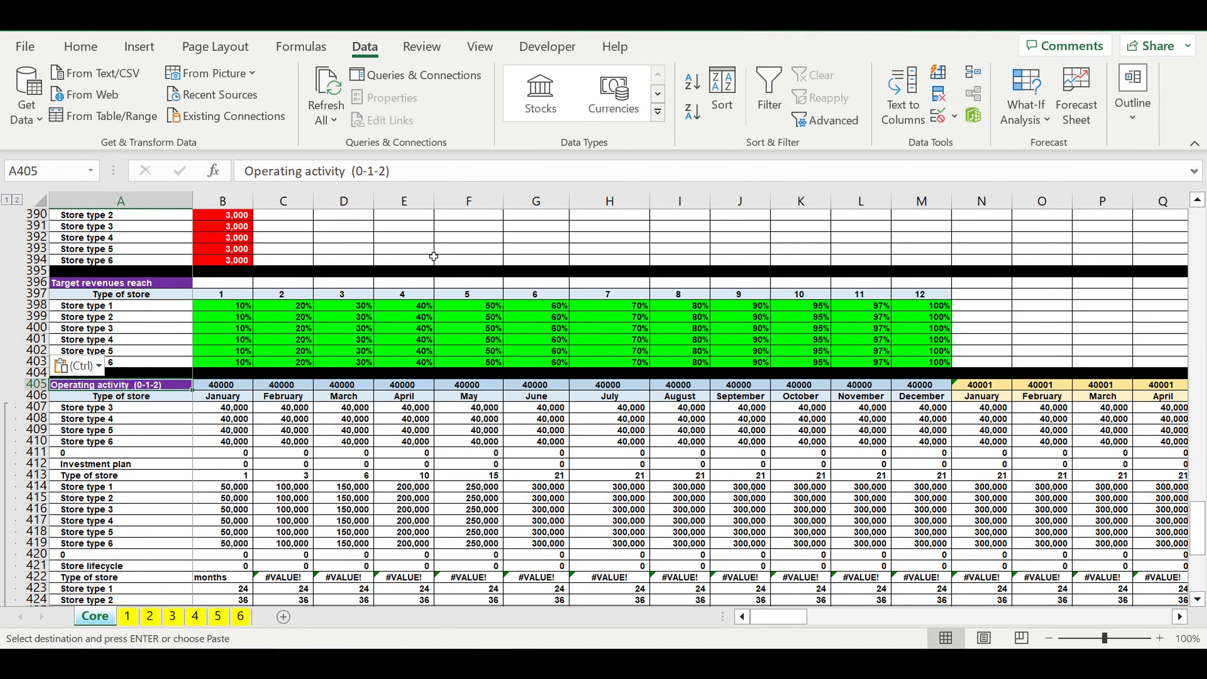
{"action": "left_click", "coordinate": [352, 172]}
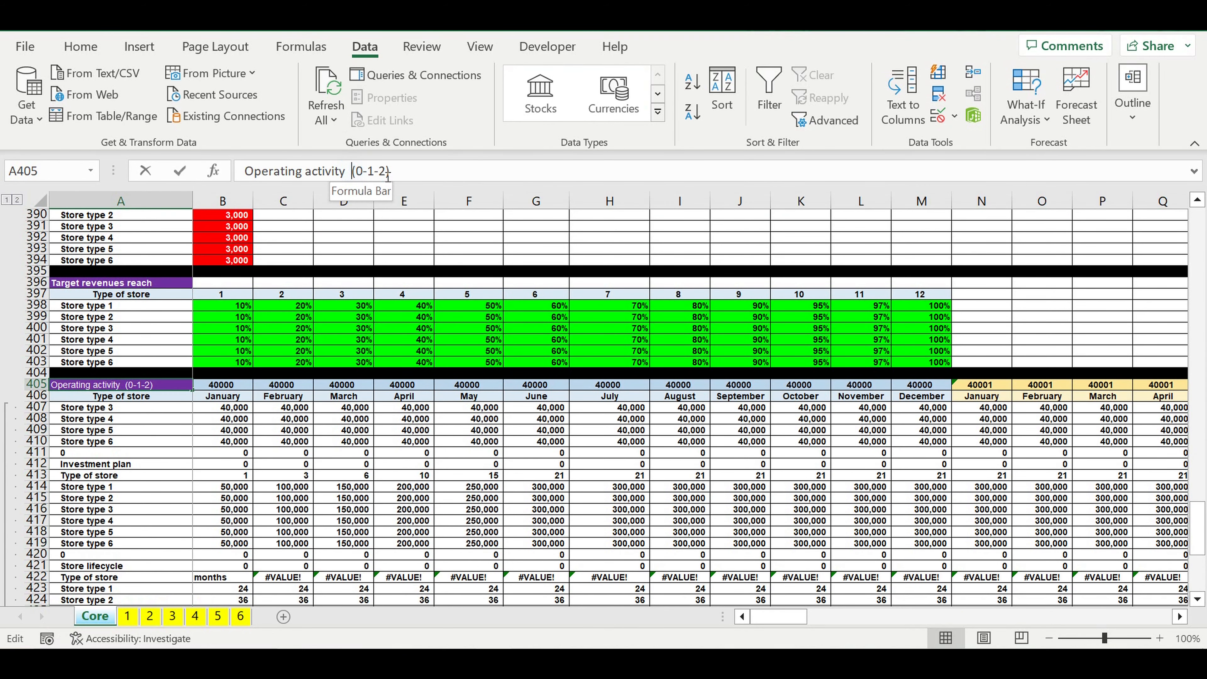
{"action": "type", "text": "crop"}
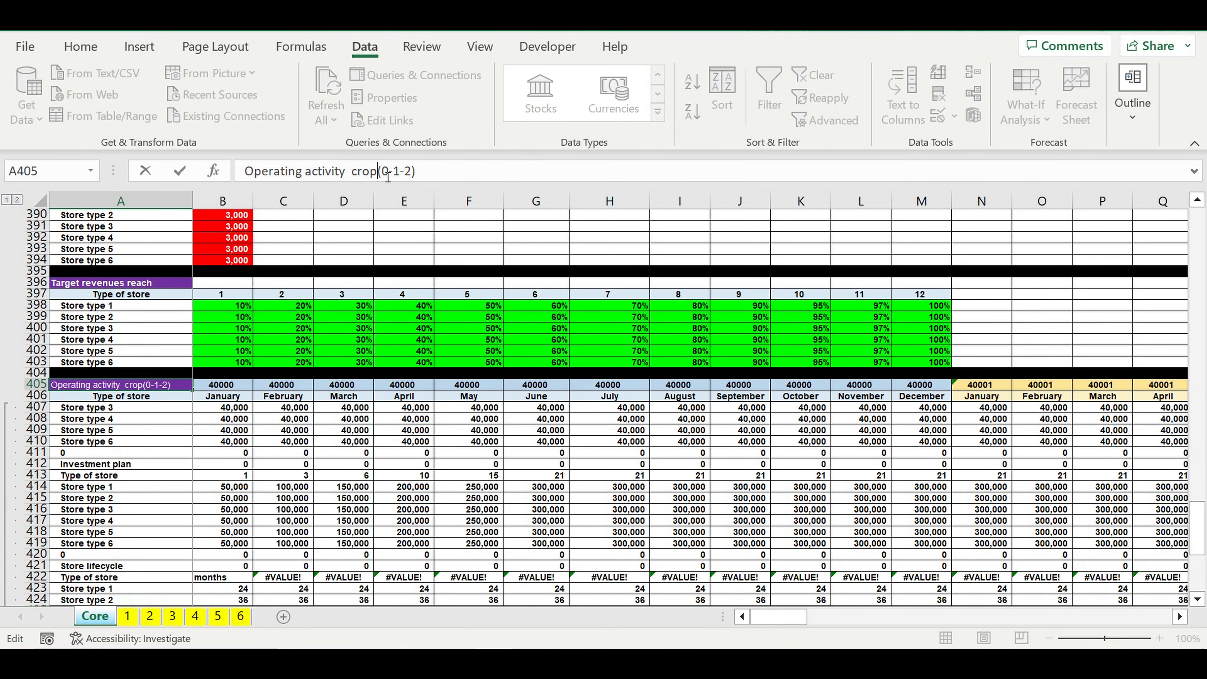
{"action": "key", "text": "Return"}
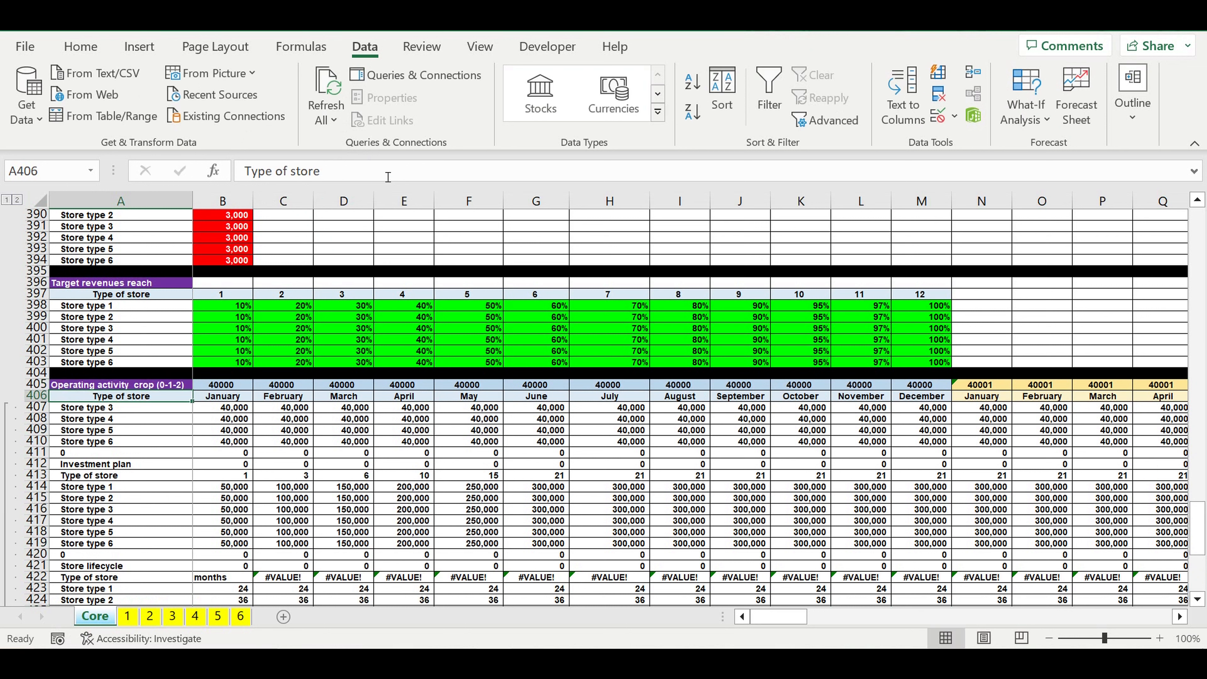
Step: Link the first year header B405 of the crop block to the Manufacturing costs year header with =B342
{"action": "left_click", "coordinate": [229, 386]}
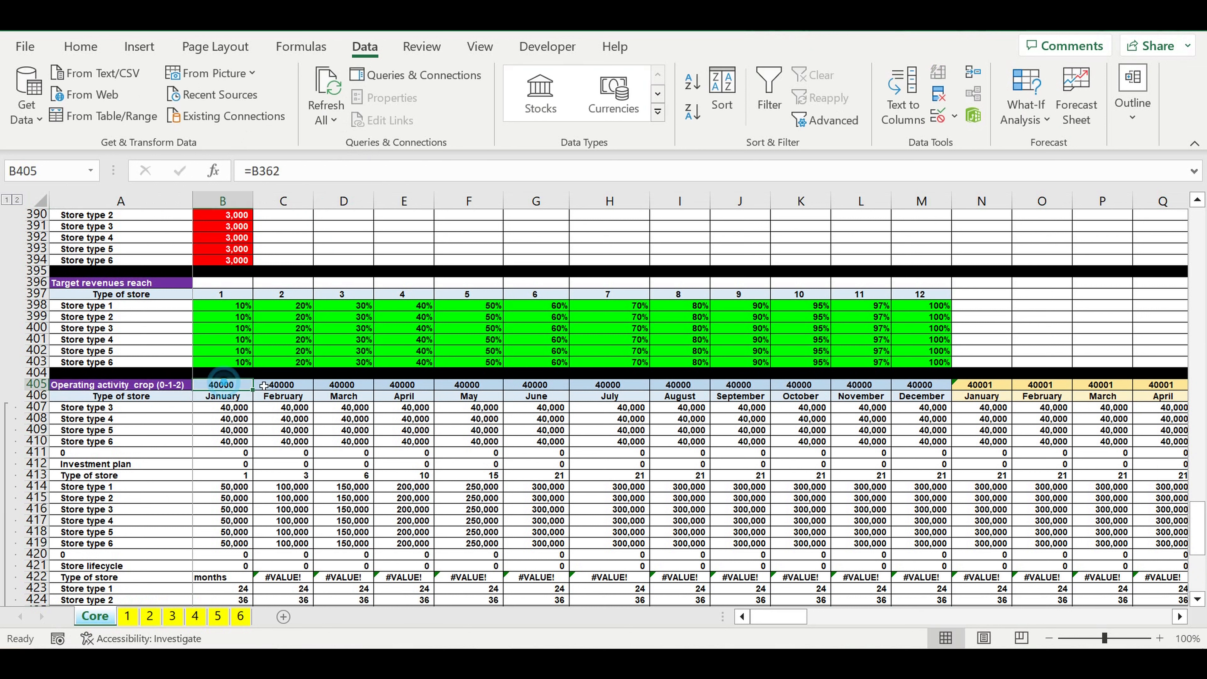
{"action": "type", "text": "="}
{"action": "scroll", "coordinate": [341, 422], "scroll_direction": "up", "scroll_amount": 19}
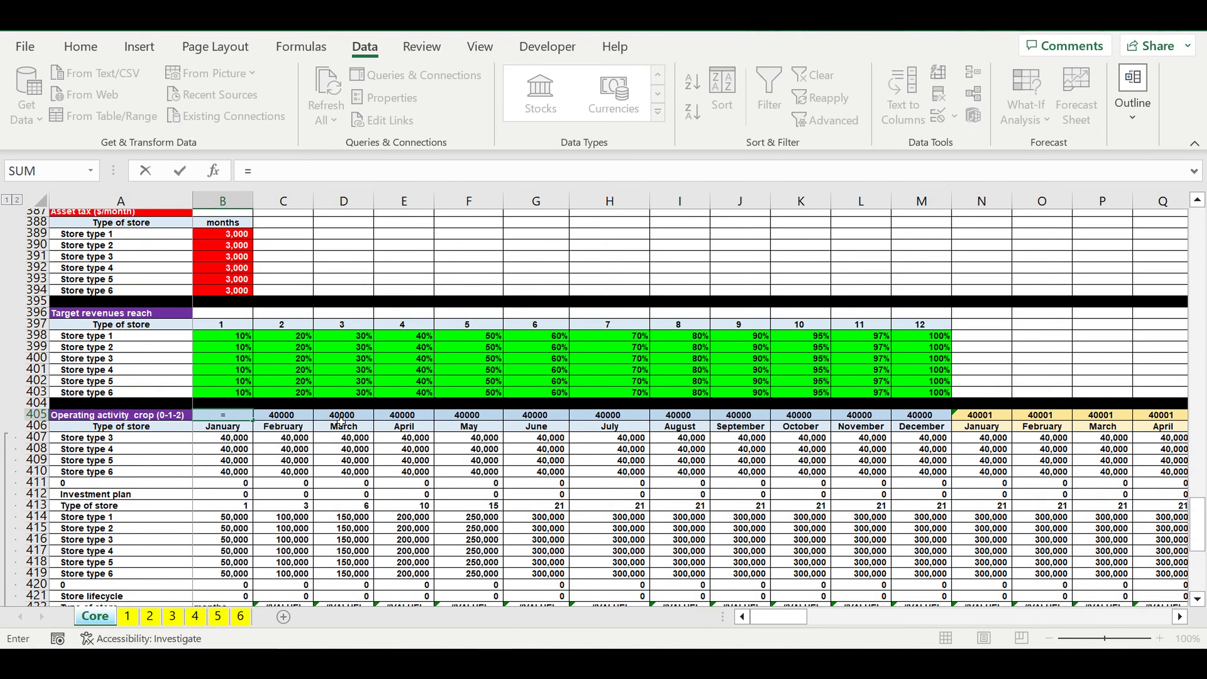
{"action": "scroll", "coordinate": [341, 422], "scroll_direction": "up", "scroll_amount": 5}
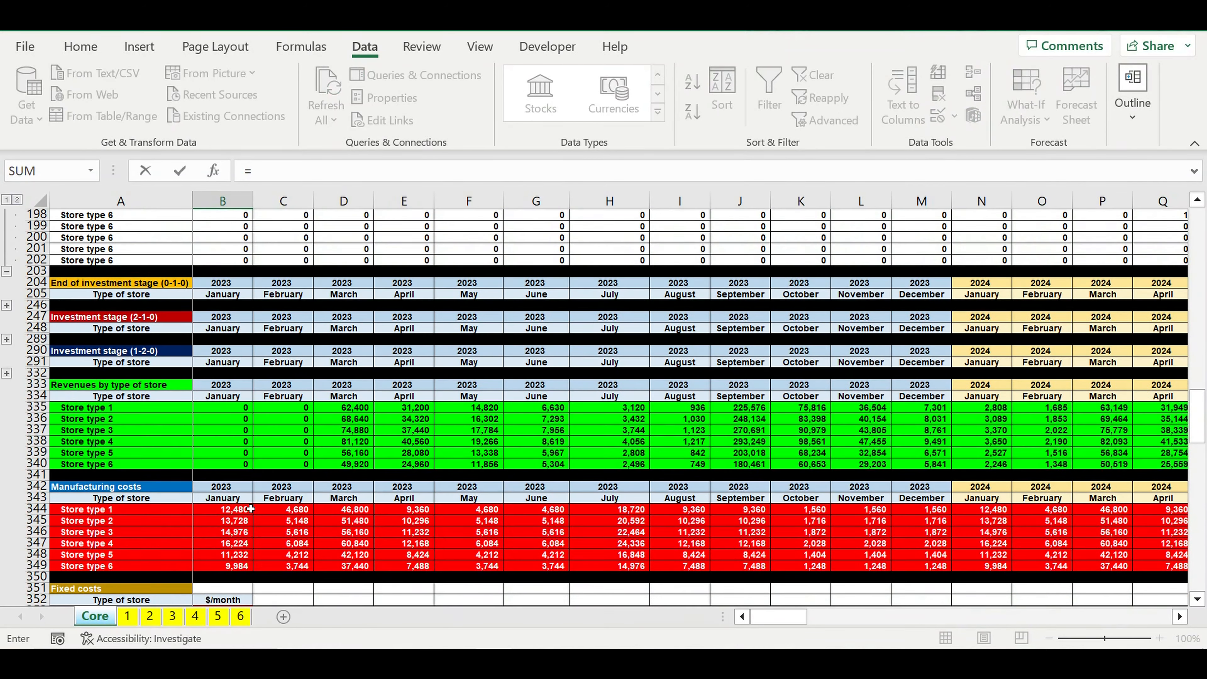
{"action": "left_click", "coordinate": [214, 491]}
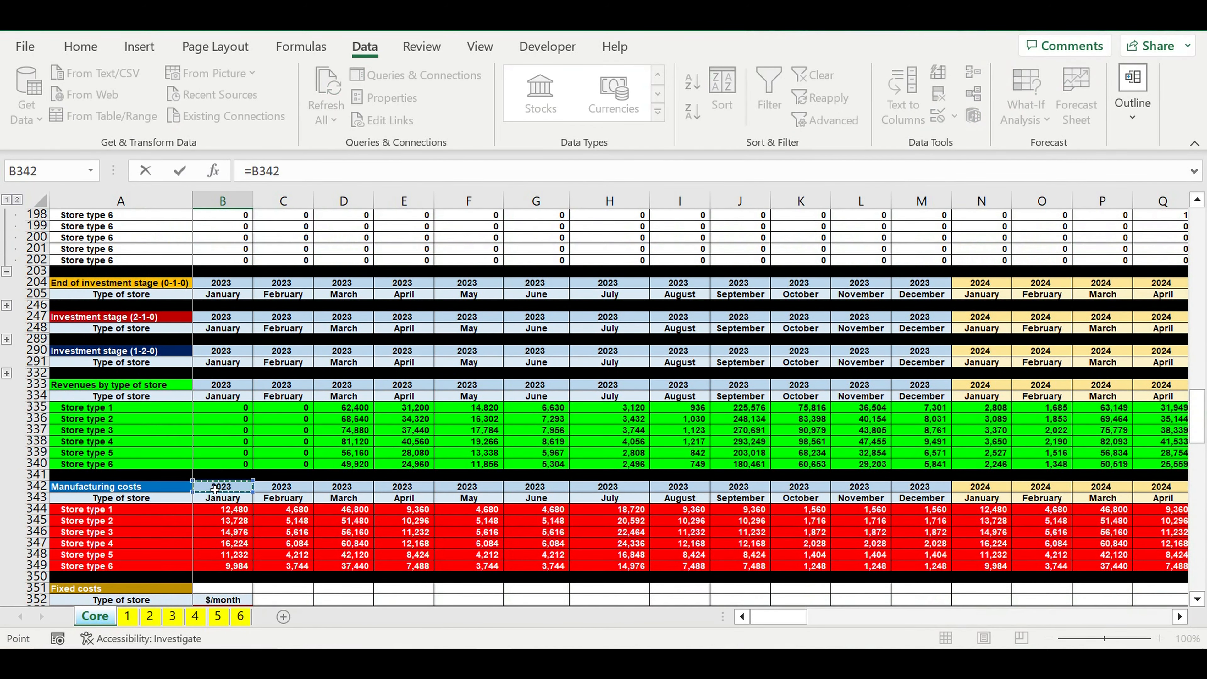
{"action": "key", "text": "Return"}
{"action": "scroll", "coordinate": [296, 497], "scroll_direction": "down", "scroll_amount": 4}
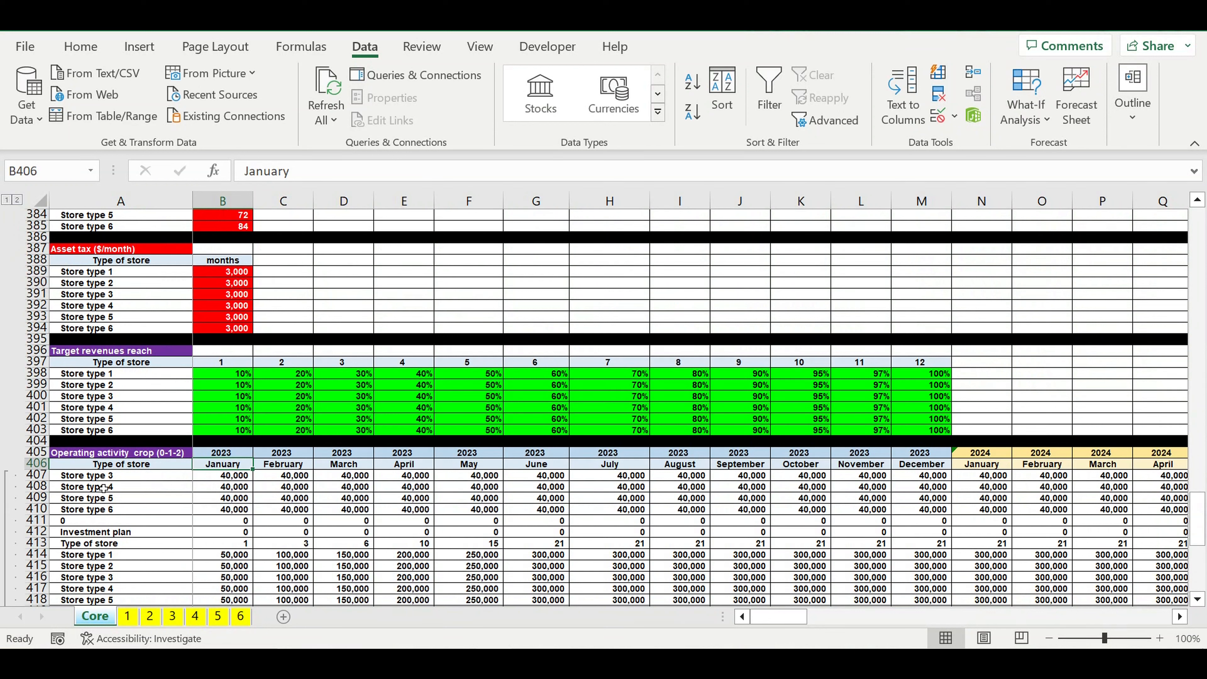
Step: Give the crop block's title cell A405 a light gold fill and the automatic black font colour
{"action": "left_click", "coordinate": [71, 478]}
{"action": "left_click", "coordinate": [138, 456]}
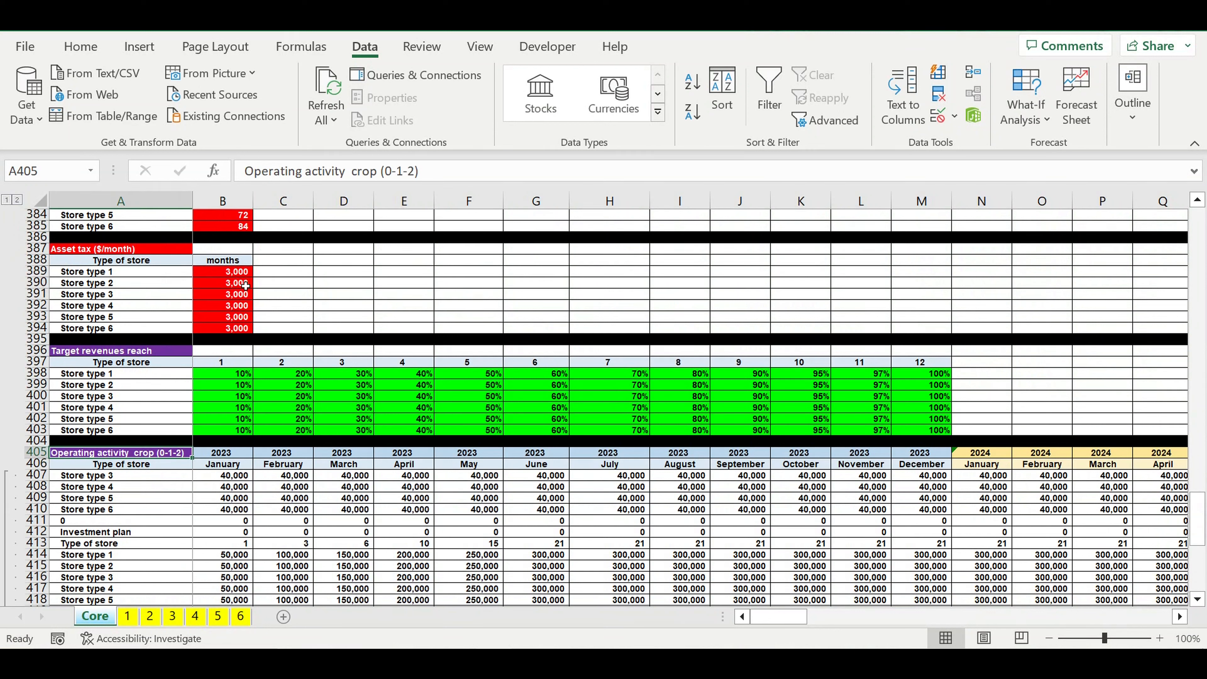
{"action": "left_click", "coordinate": [81, 46]}
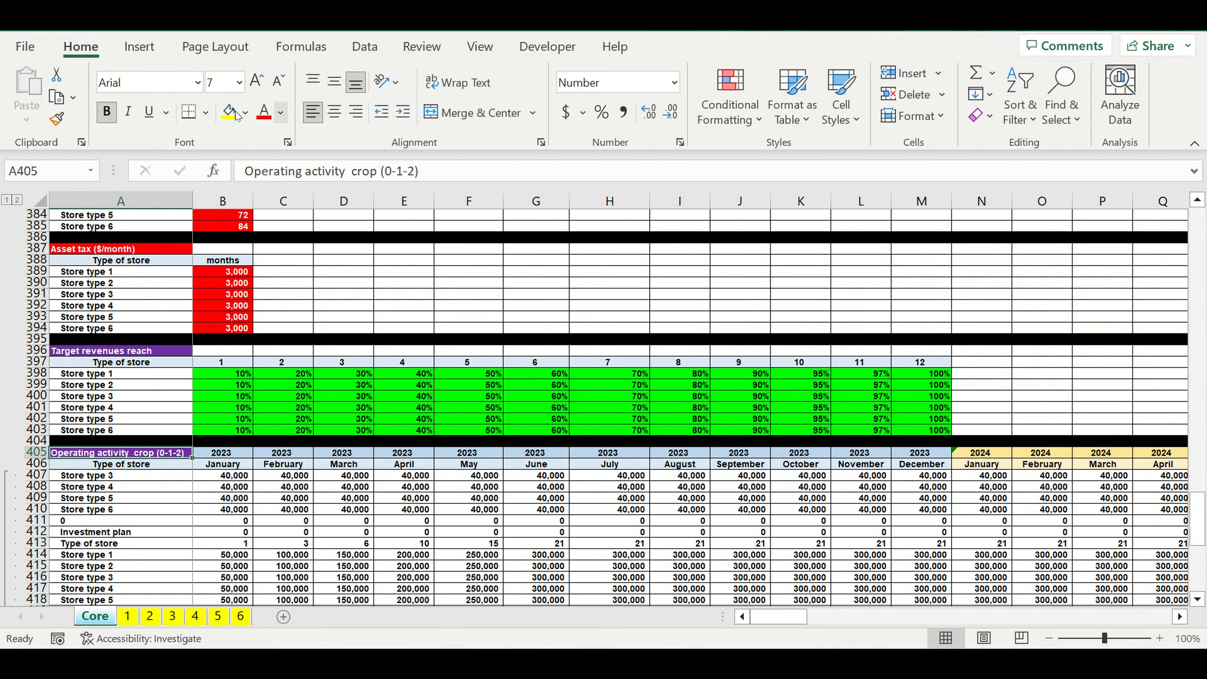
{"action": "left_click", "coordinate": [245, 112]}
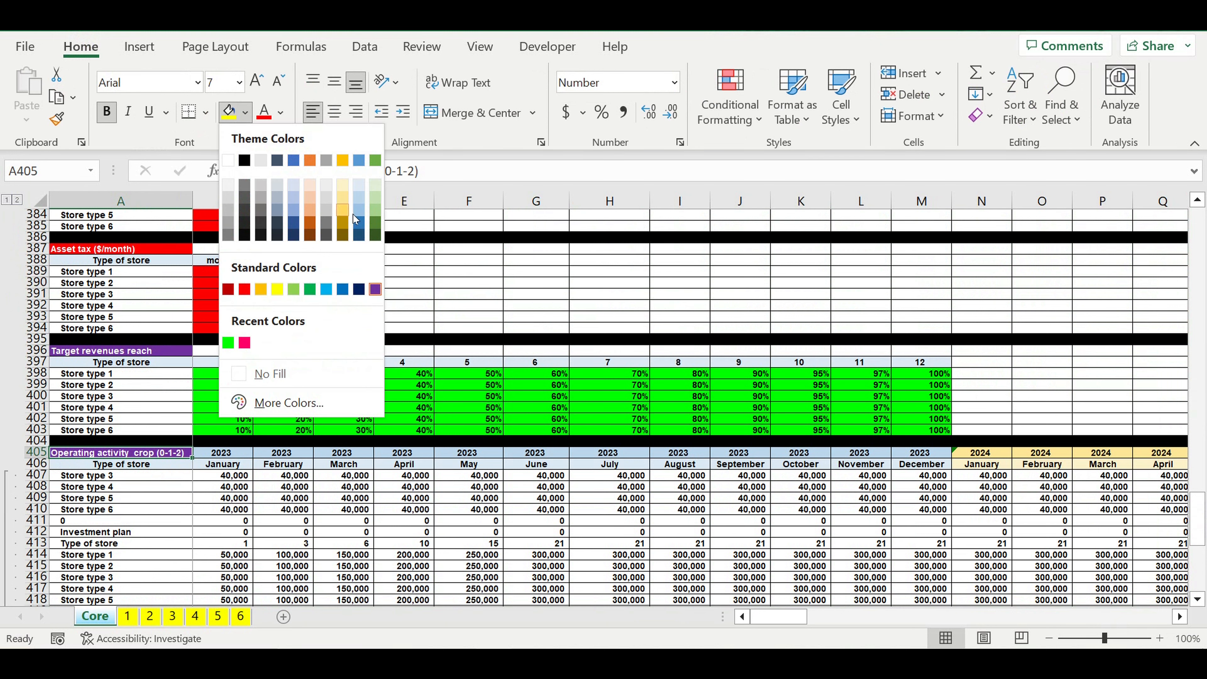
{"action": "left_click", "coordinate": [342, 208]}
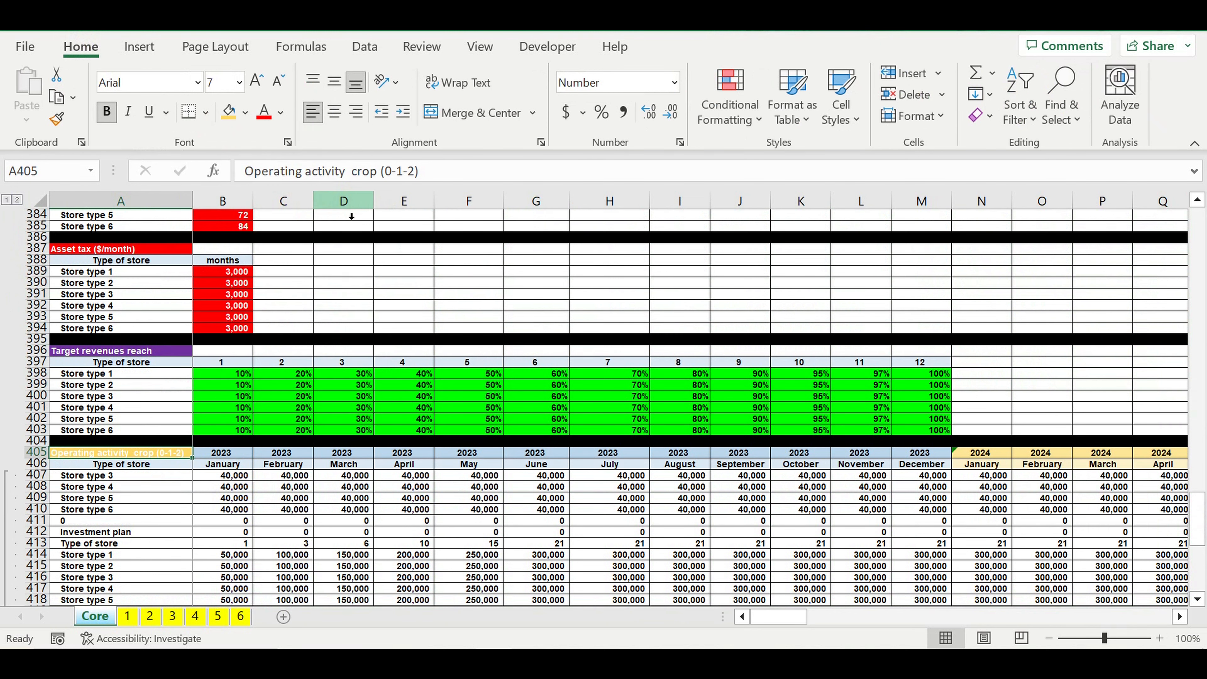
{"action": "left_click", "coordinate": [282, 114]}
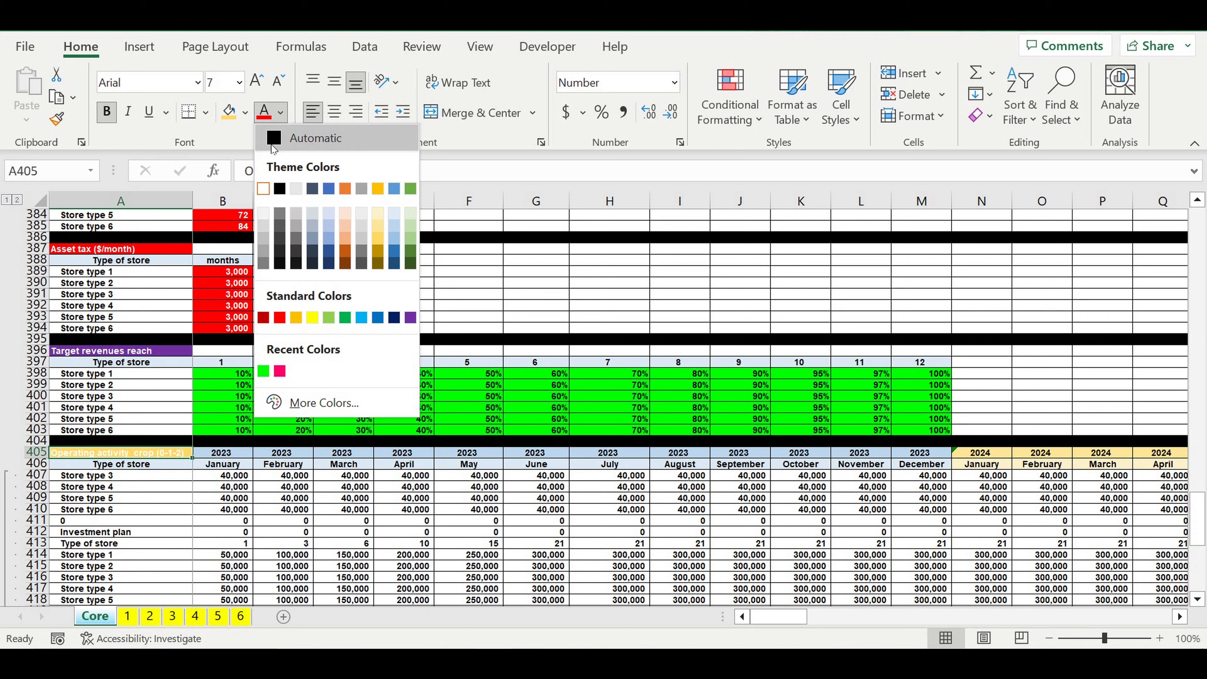
{"action": "left_click", "coordinate": [274, 146]}
Step: Link the first store label A407 of the crop block to the Operating activity (0-1-2) block with =A163
{"action": "left_click", "coordinate": [102, 546]}
{"action": "left_click", "coordinate": [102, 475]}
{"action": "key", "text": "F2"}
{"action": "type", "text": "="}
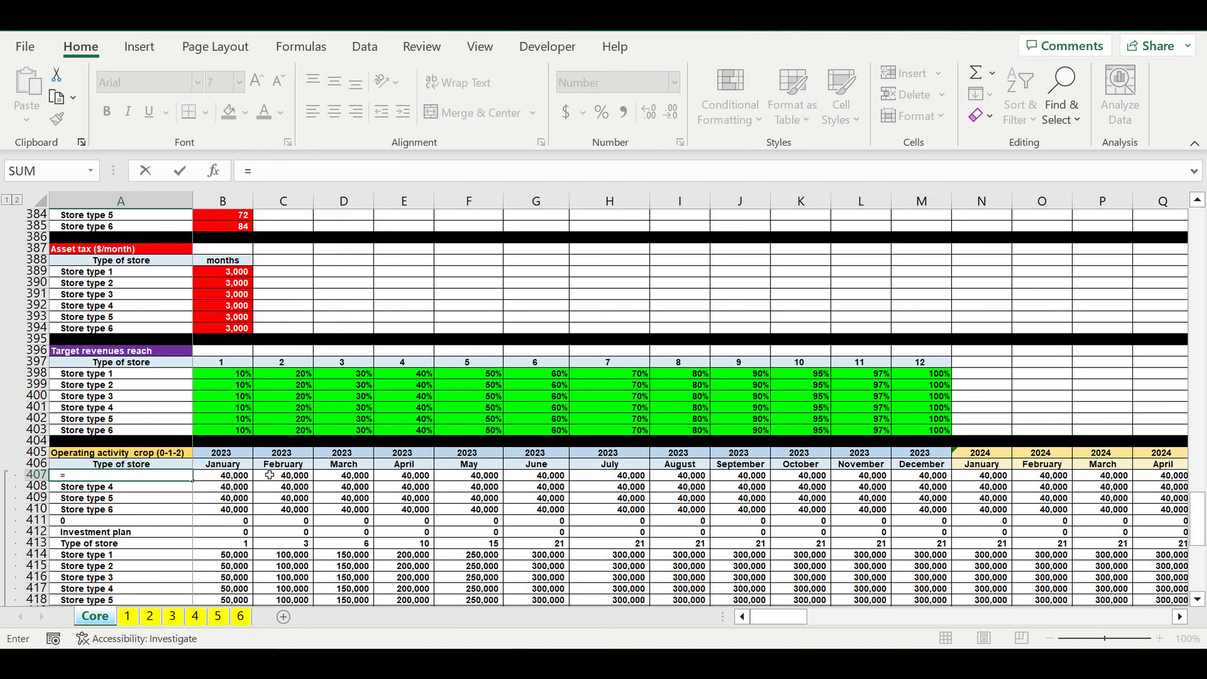
{"action": "scroll", "coordinate": [269, 475], "scroll_direction": "up", "scroll_amount": 12}
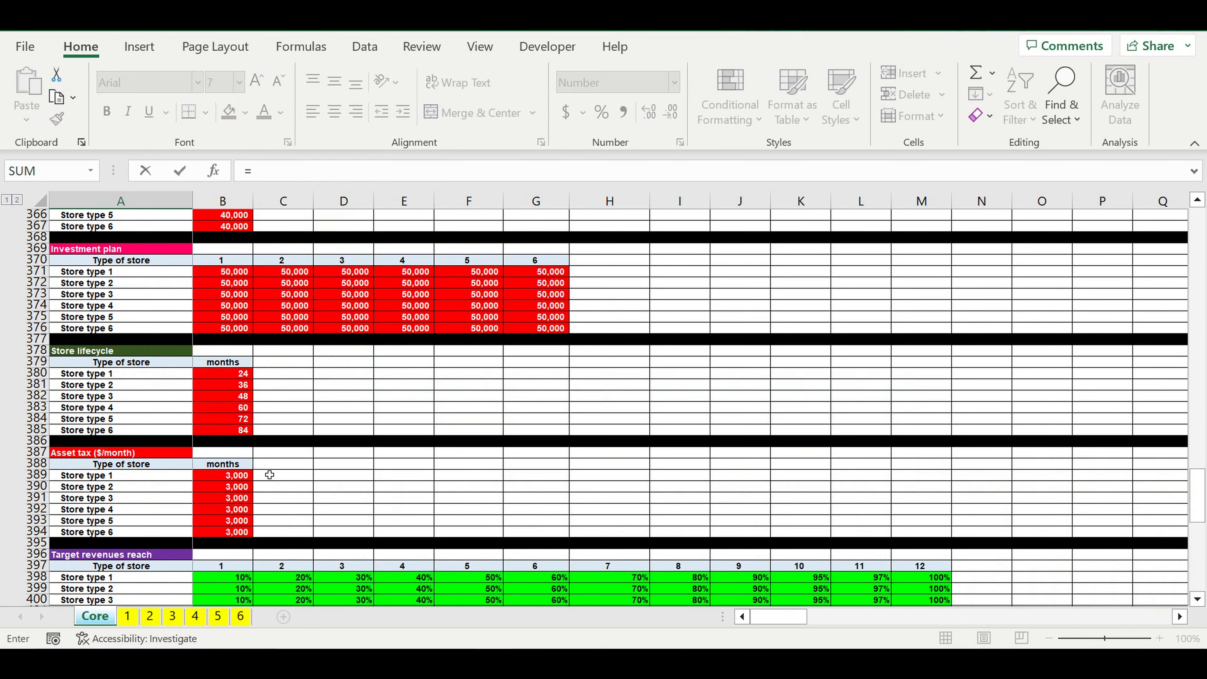
{"action": "scroll", "coordinate": [270, 475], "scroll_direction": "up", "scroll_amount": 20}
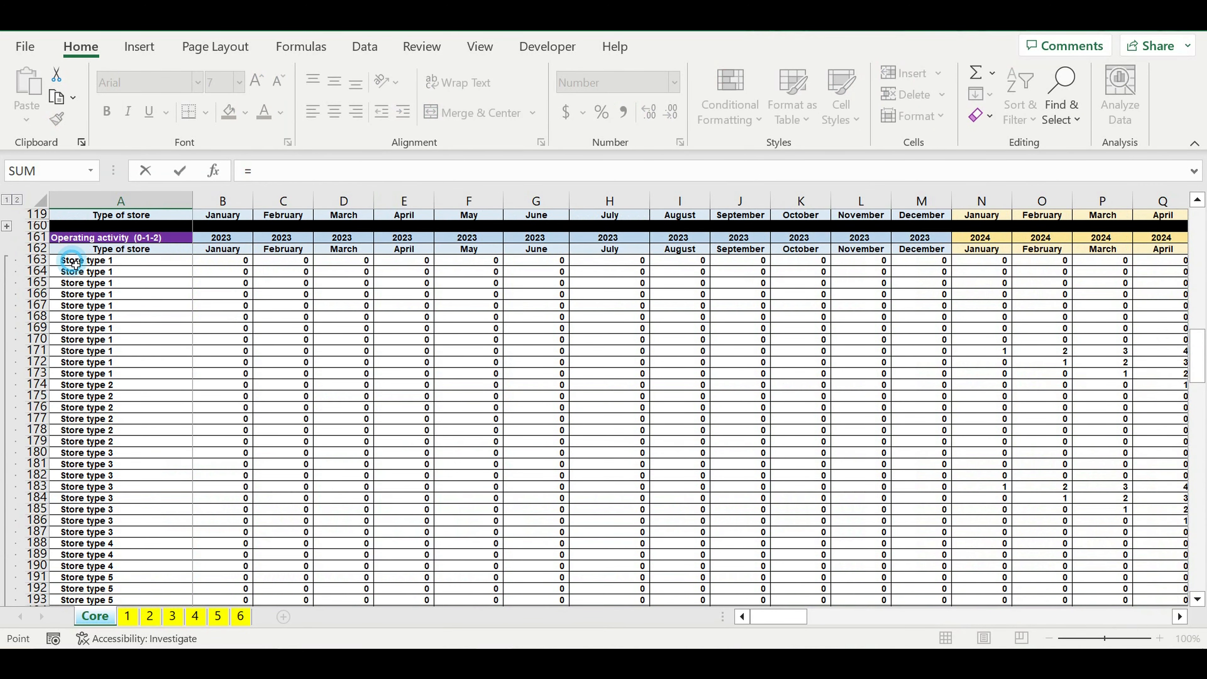
{"action": "left_click", "coordinate": [76, 263]}
{"action": "key", "text": "Return"}
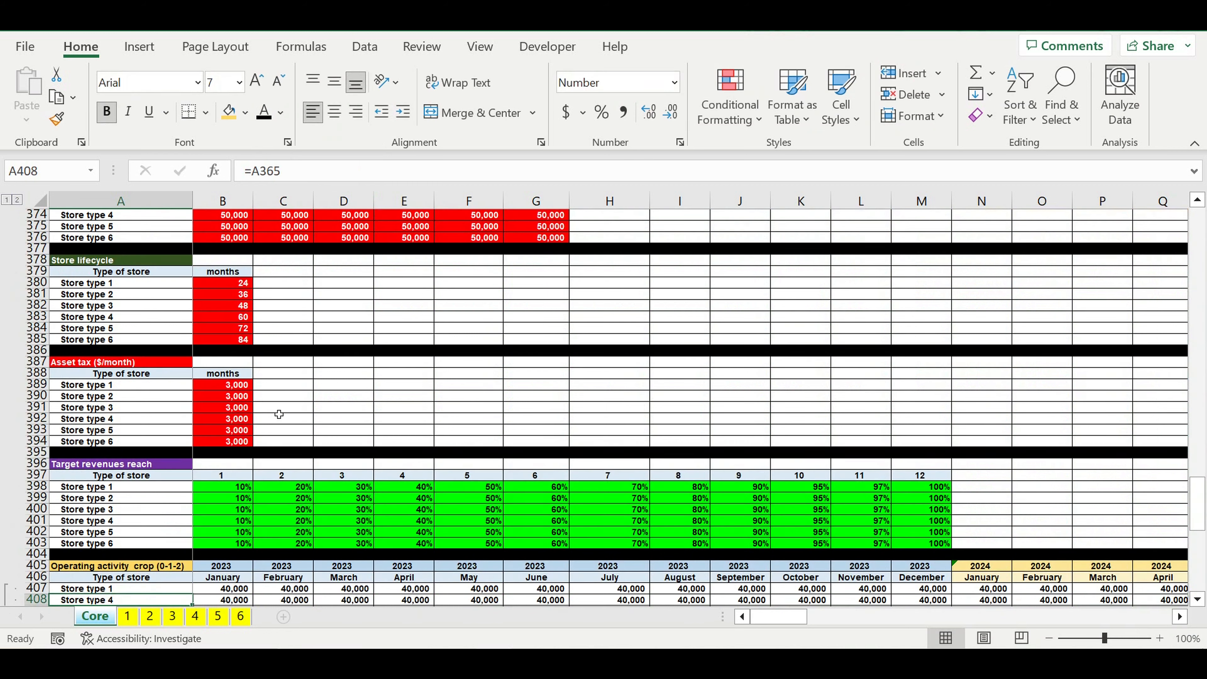
Step: Fill the store label formula from A407 down through A446
{"action": "scroll", "coordinate": [289, 417], "scroll_direction": "down", "scroll_amount": 11}
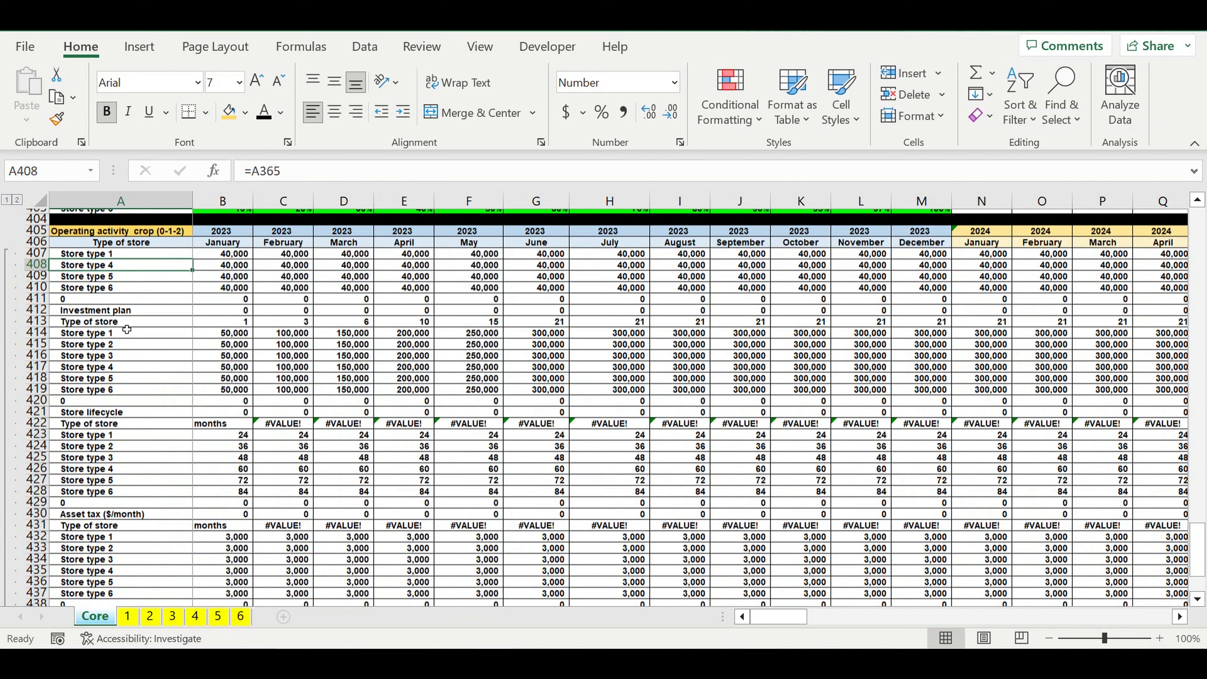
{"action": "scroll", "coordinate": [97, 273], "scroll_direction": "up", "scroll_amount": 2}
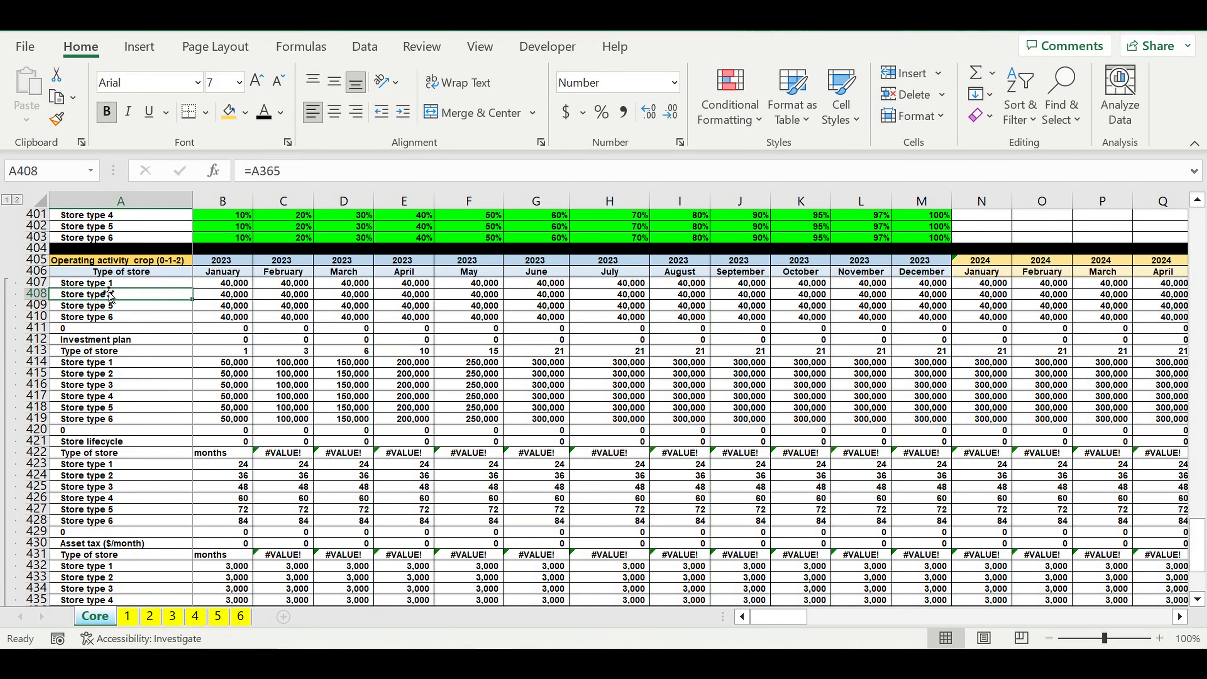
{"action": "left_click", "coordinate": [106, 284]}
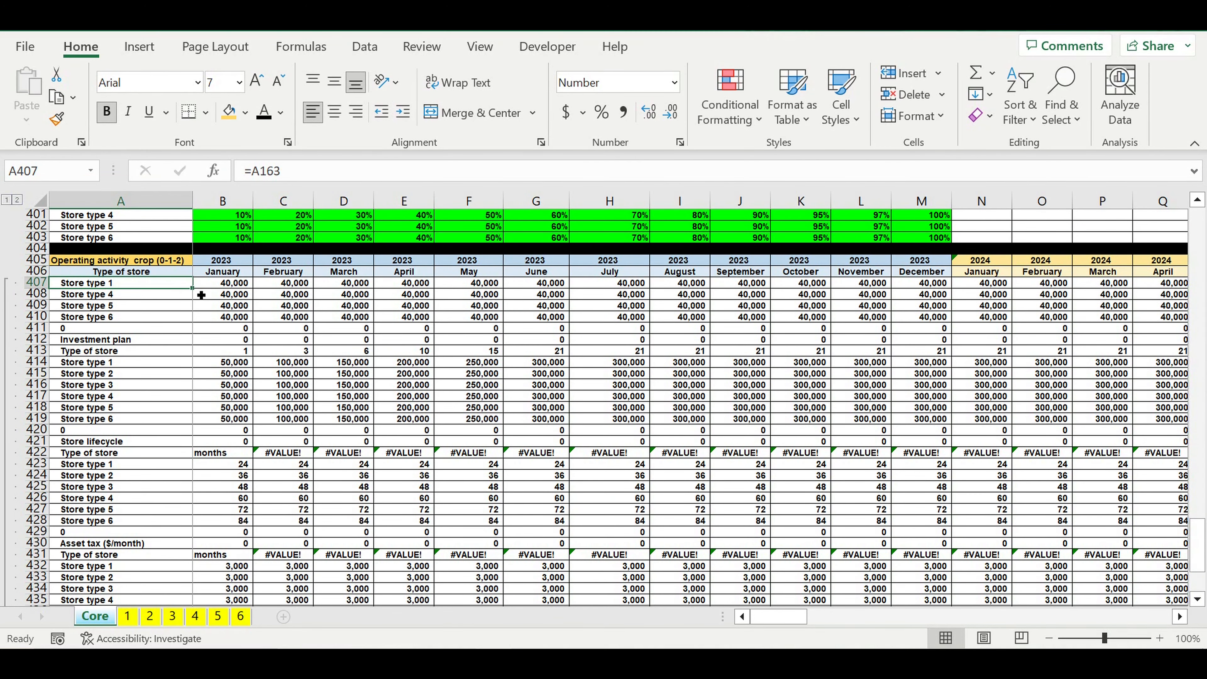
{"action": "left_click_drag", "start_coordinate": [198, 295], "coordinate": [121, 611]}
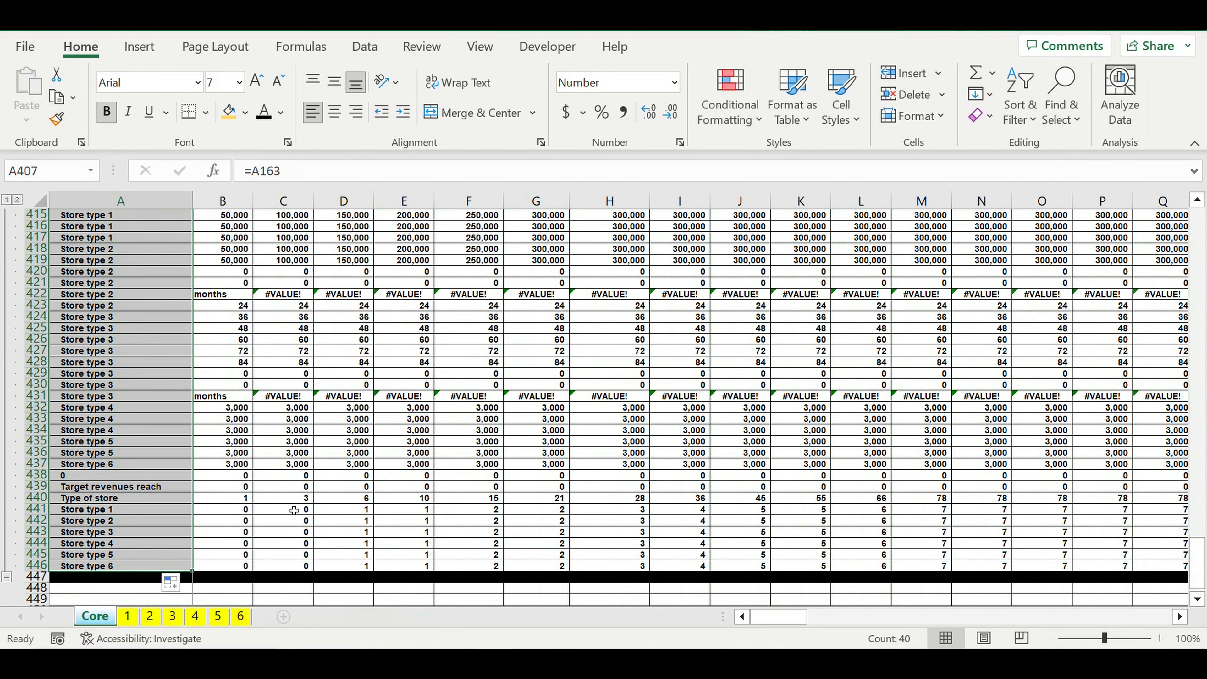
Step: Clear the wrongly referenced values in B407:F420 of the crop block
{"action": "scroll", "coordinate": [294, 510], "scroll_direction": "up", "scroll_amount": 8}
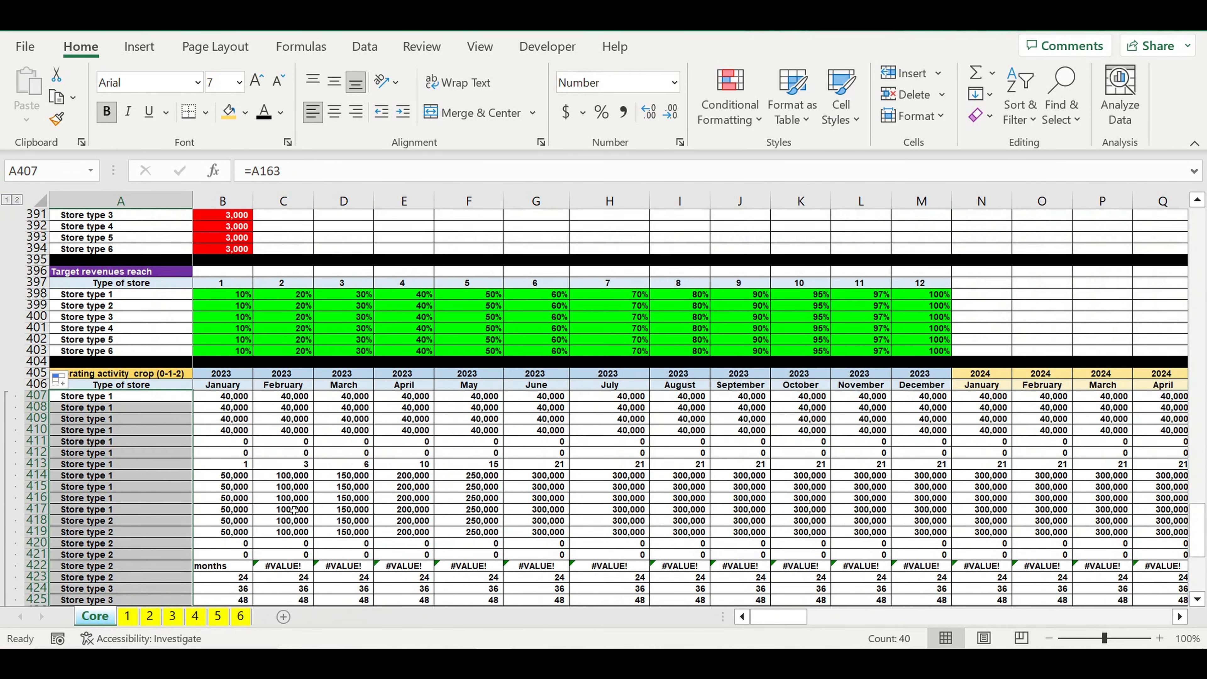
{"action": "left_click", "coordinate": [297, 476]}
{"action": "left_click_drag", "start_coordinate": [219, 400], "coordinate": [475, 544]}
{"action": "key", "text": "Delete"}
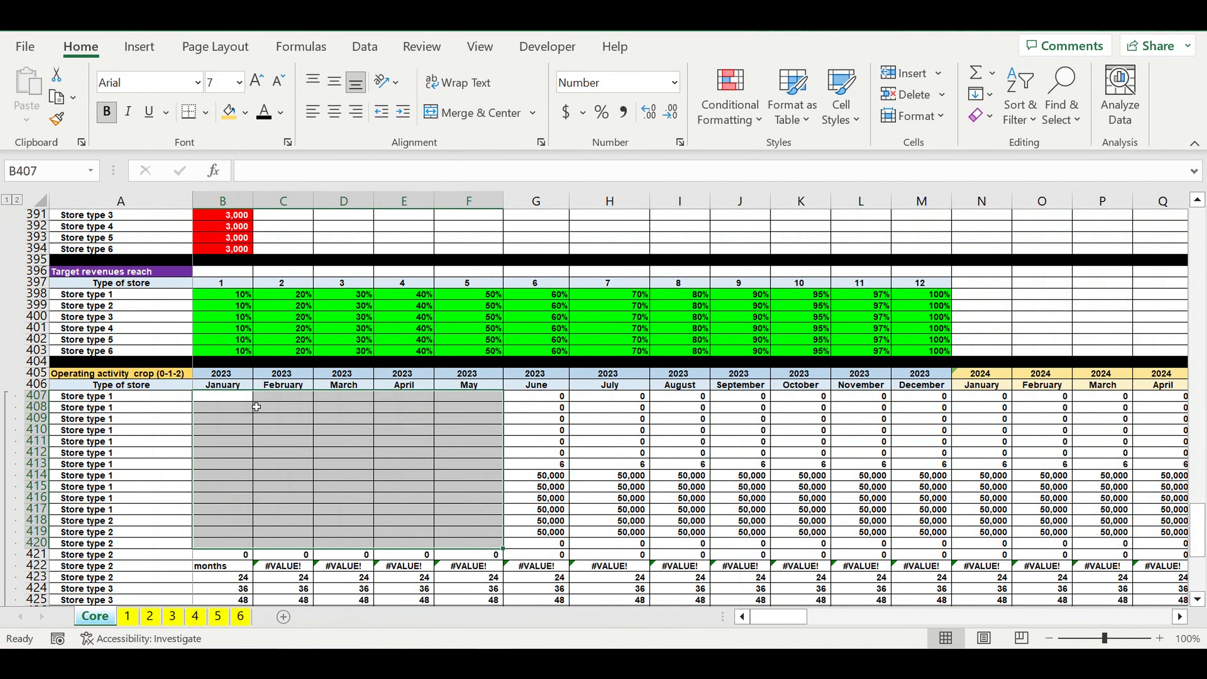
Step: Start an IF formula in B407 that tests whether the operating month B163 exceeds the store lifecycle $H34, with column H locked
{"action": "left_click", "coordinate": [224, 396]}
{"action": "type", "text": "=if("}
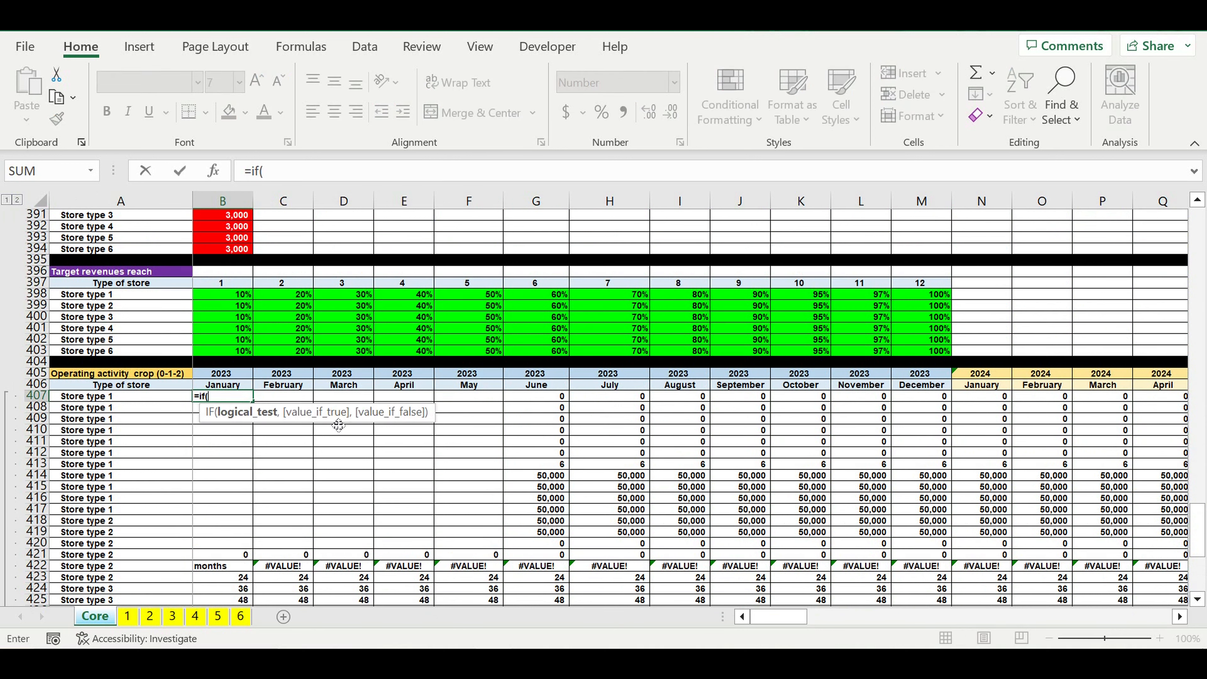
{"action": "scroll", "coordinate": [309, 475], "scroll_direction": "up", "scroll_amount": 5}
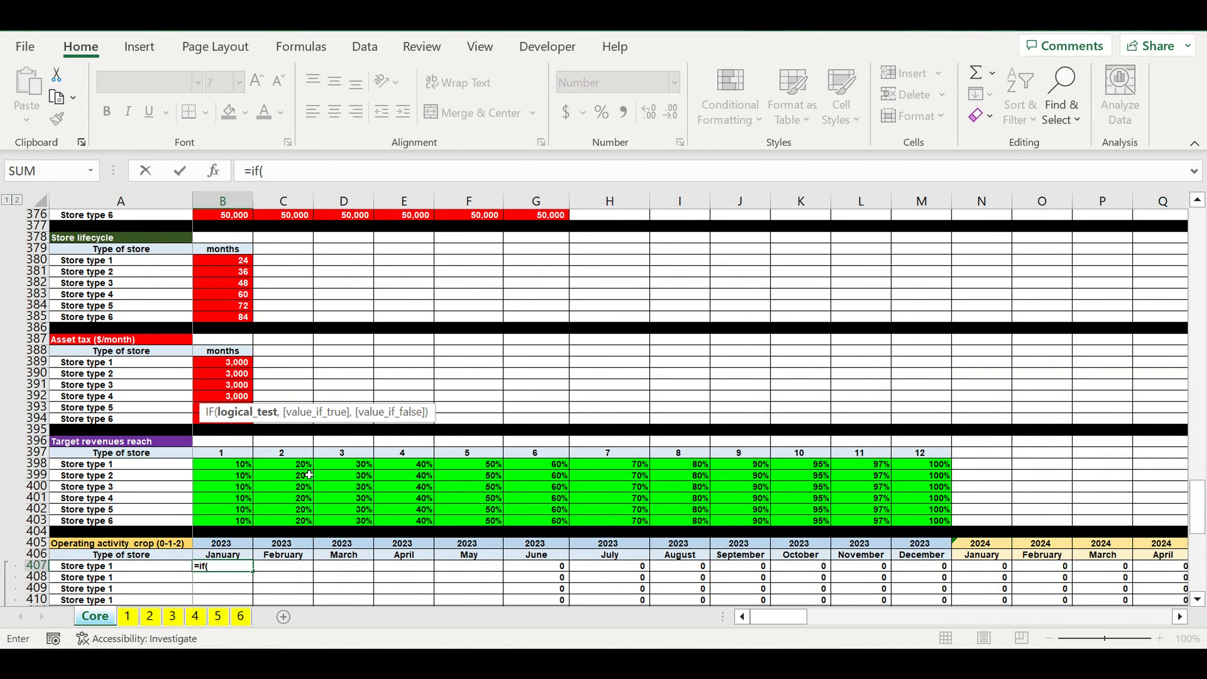
{"action": "scroll", "coordinate": [309, 475], "scroll_direction": "up", "scroll_amount": 17}
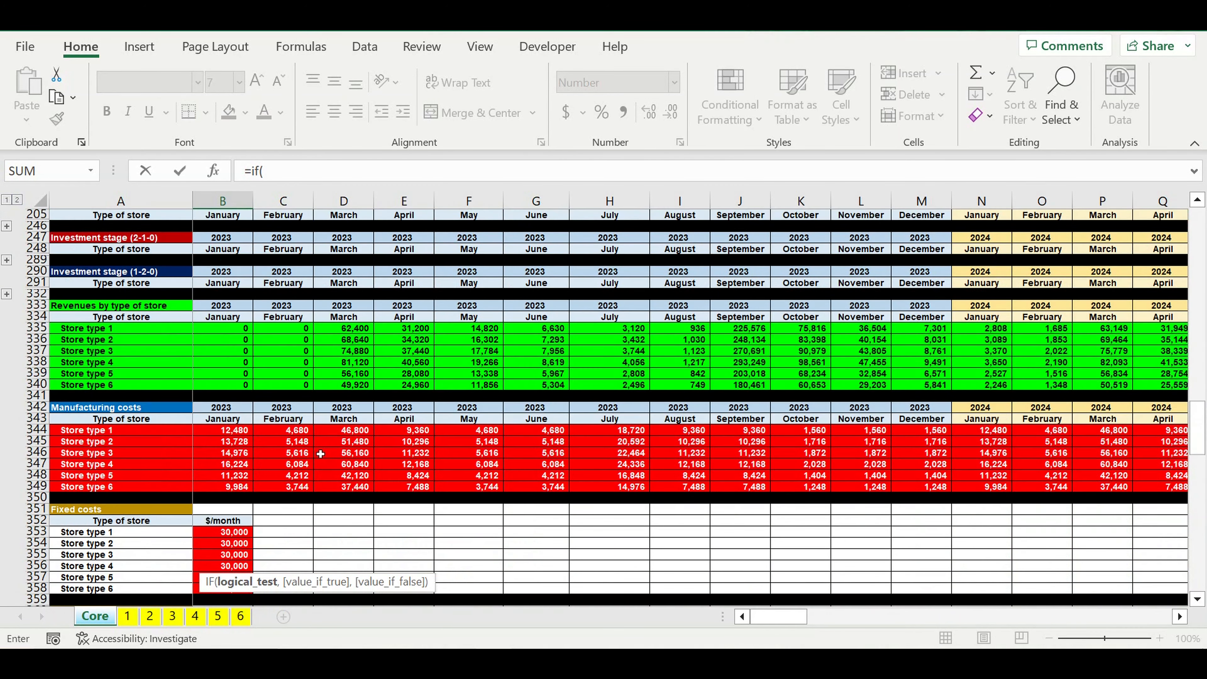
{"action": "scroll", "coordinate": [320, 453], "scroll_direction": "up", "scroll_amount": 15}
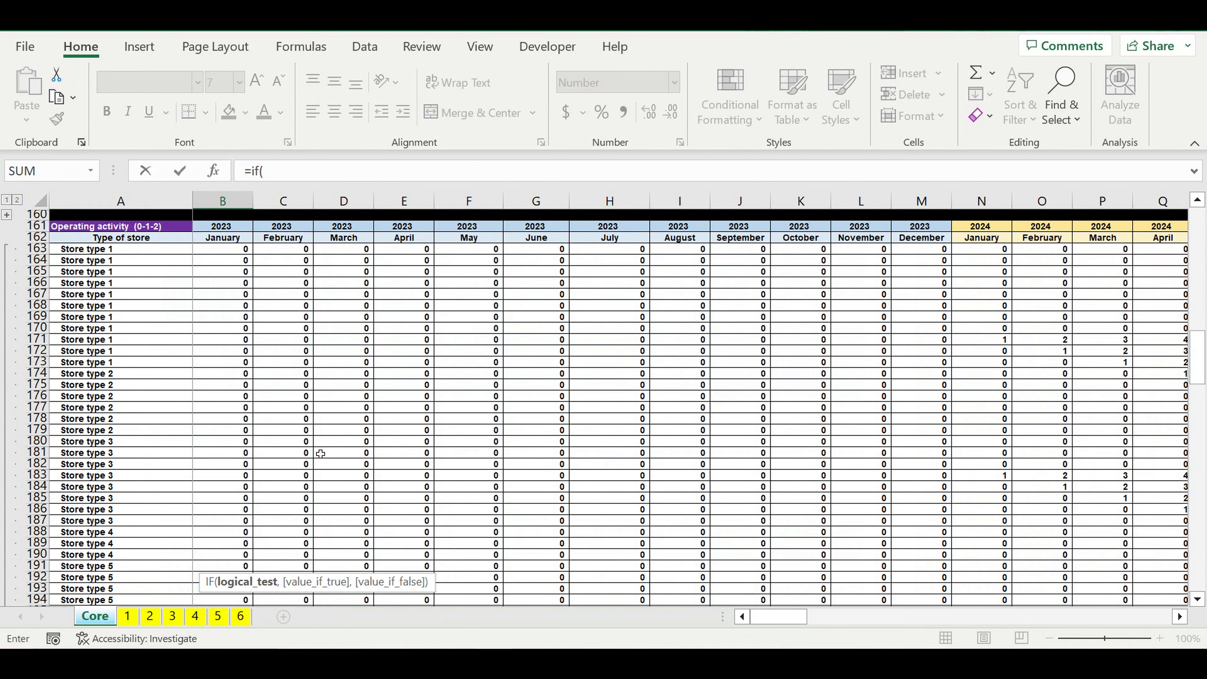
{"action": "scroll", "coordinate": [321, 454], "scroll_direction": "up", "scroll_amount": 5}
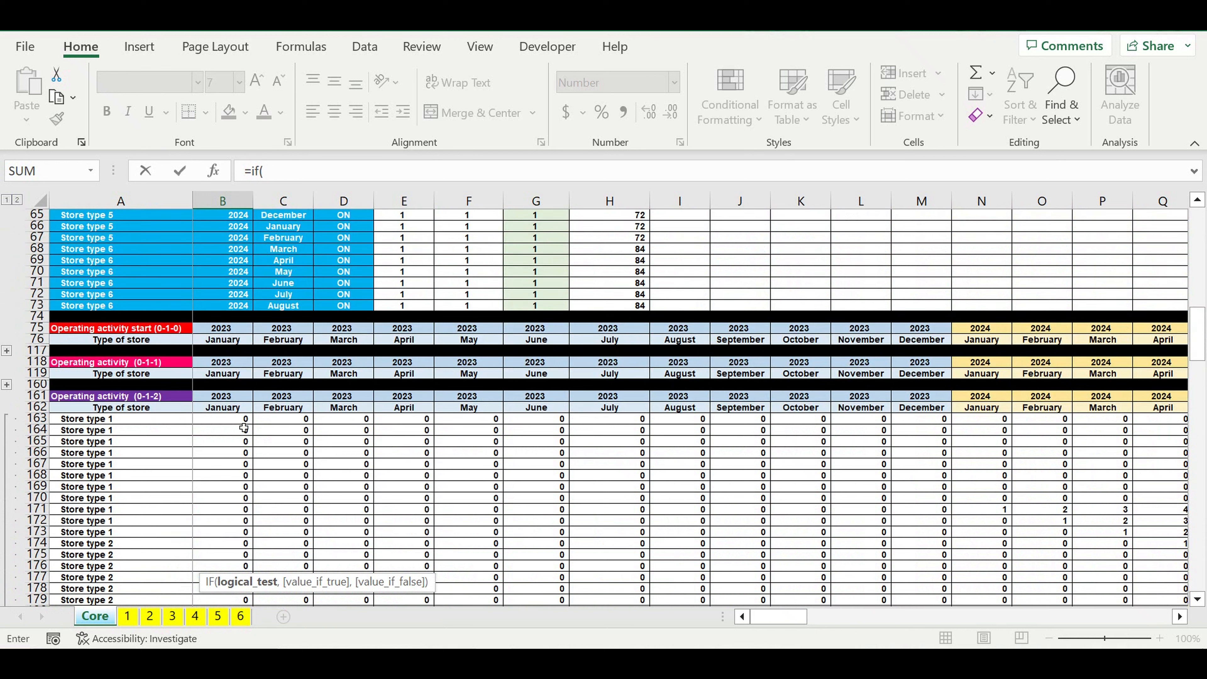
{"action": "left_click", "coordinate": [224, 422]}
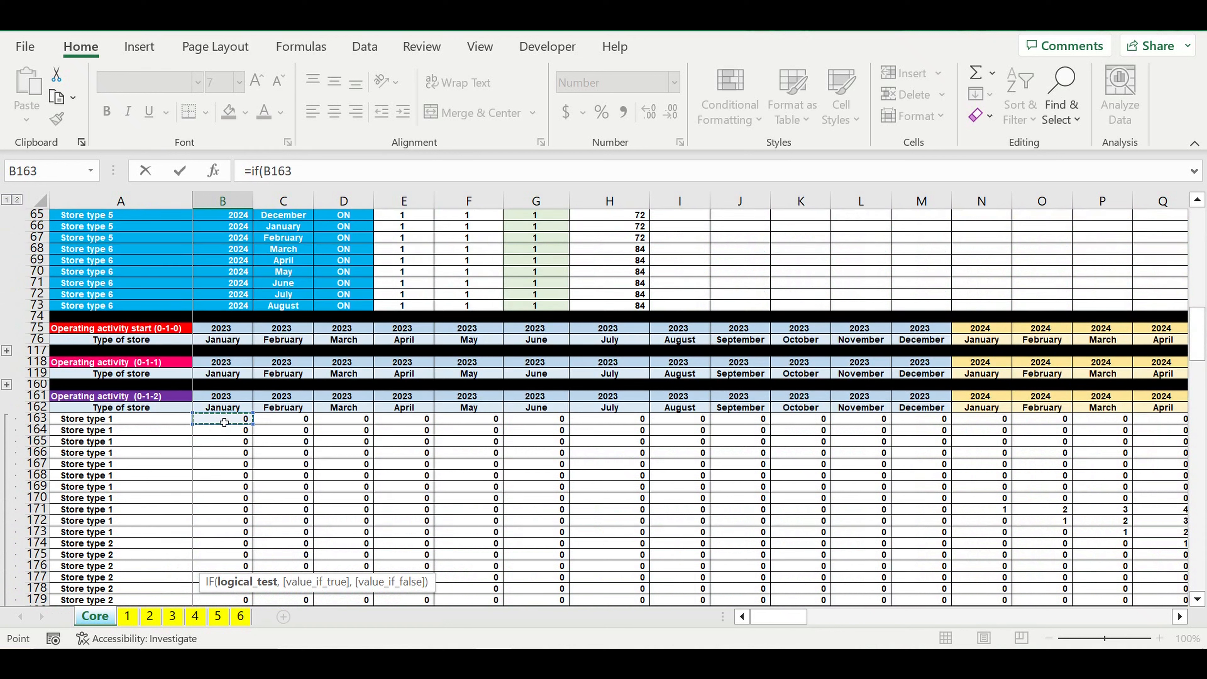
{"action": "type", "text": ">"}
{"action": "scroll", "coordinate": [224, 422], "scroll_direction": "up", "scroll_amount": 15}
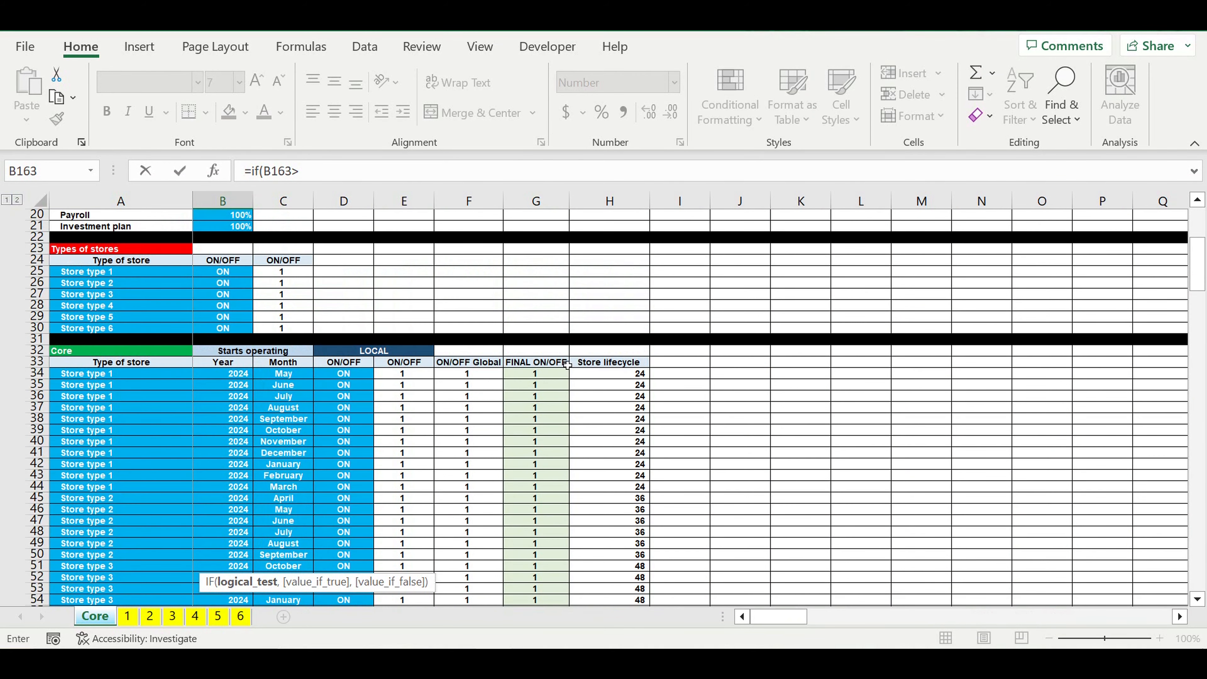
{"action": "left_click", "coordinate": [615, 378]}
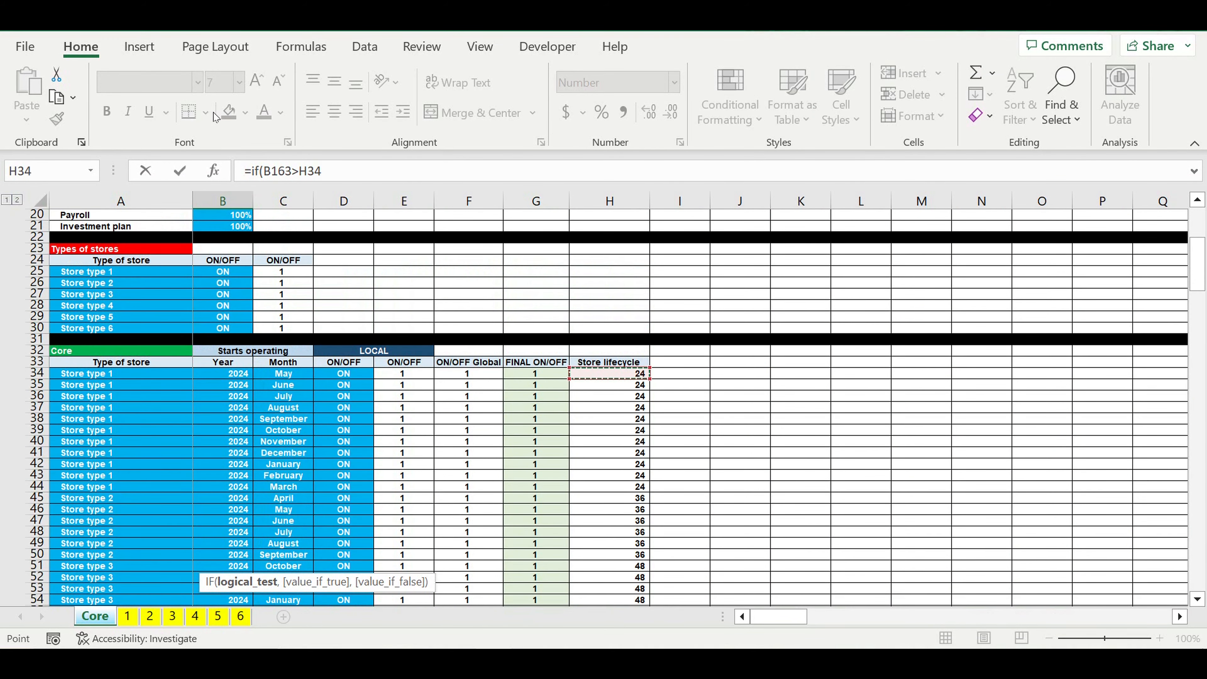
{"action": "left_click", "coordinate": [300, 176]}
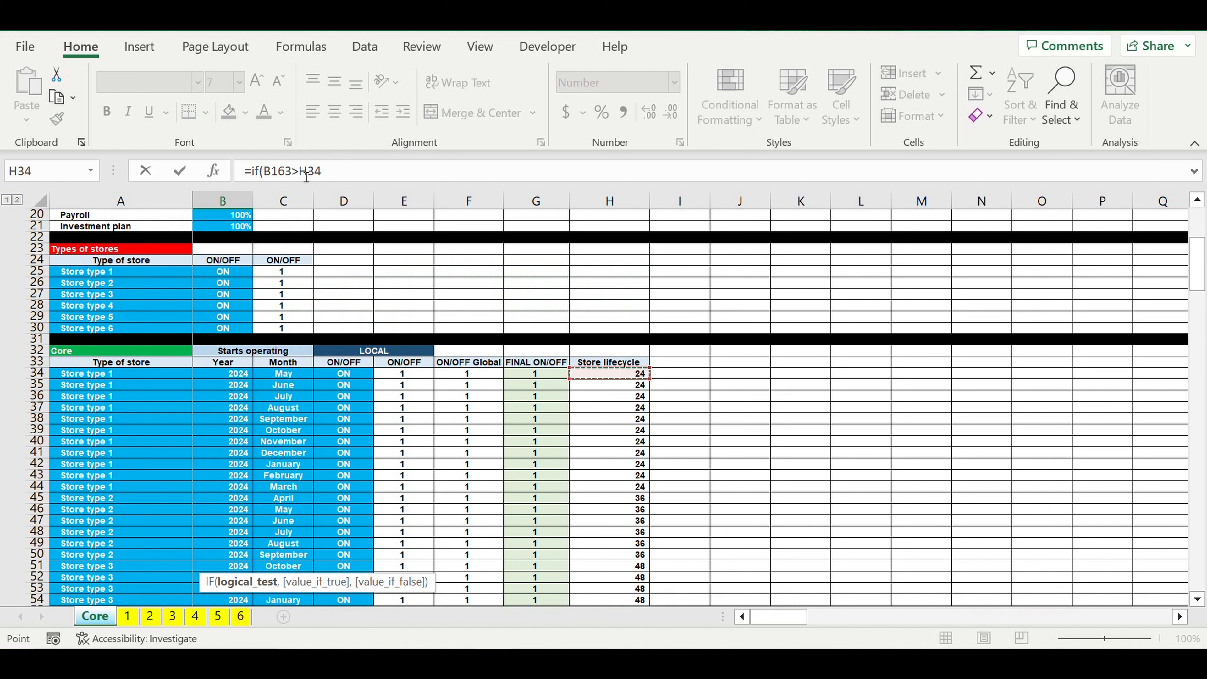
{"action": "type", "text": "$"}
{"action": "left_click", "coordinate": [340, 179]}
Step: Complete the B407 formula to return 0 when the test is true and B163 otherwise: =IF(B163>$H34,0,B163)
{"action": "type", "text": ","}
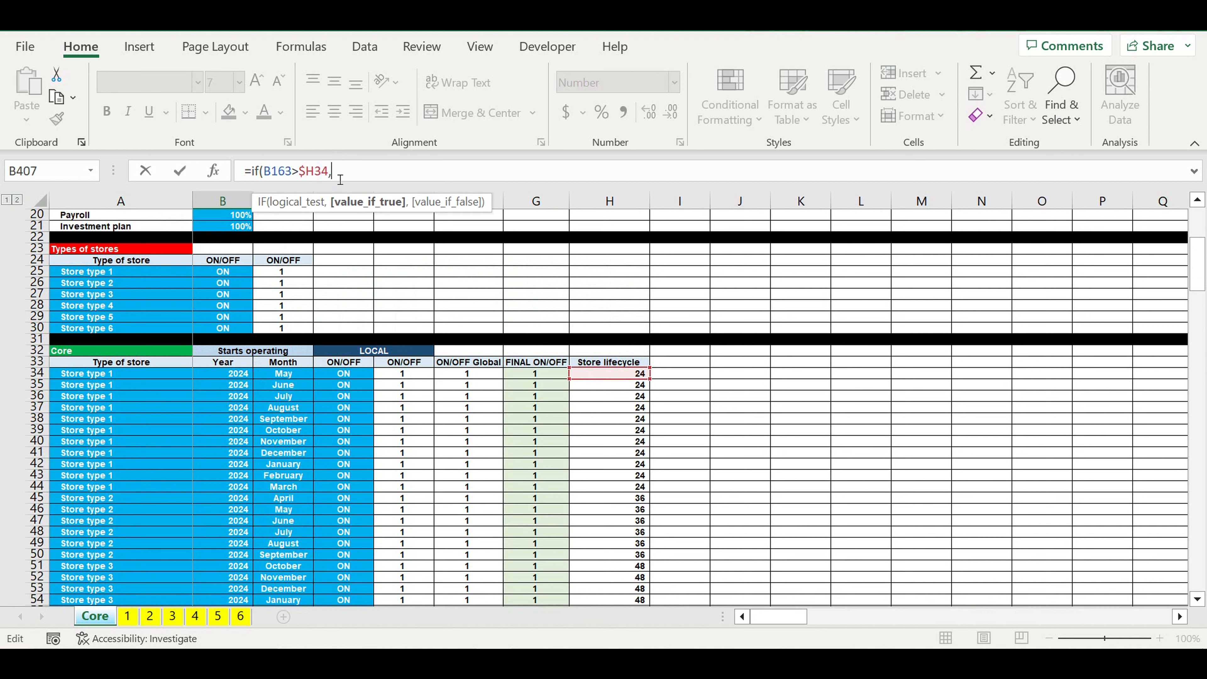
{"action": "type", "text": "0,"}
{"action": "double_click", "coordinate": [272, 175]}
{"action": "key", "text": "ctrl+c"}
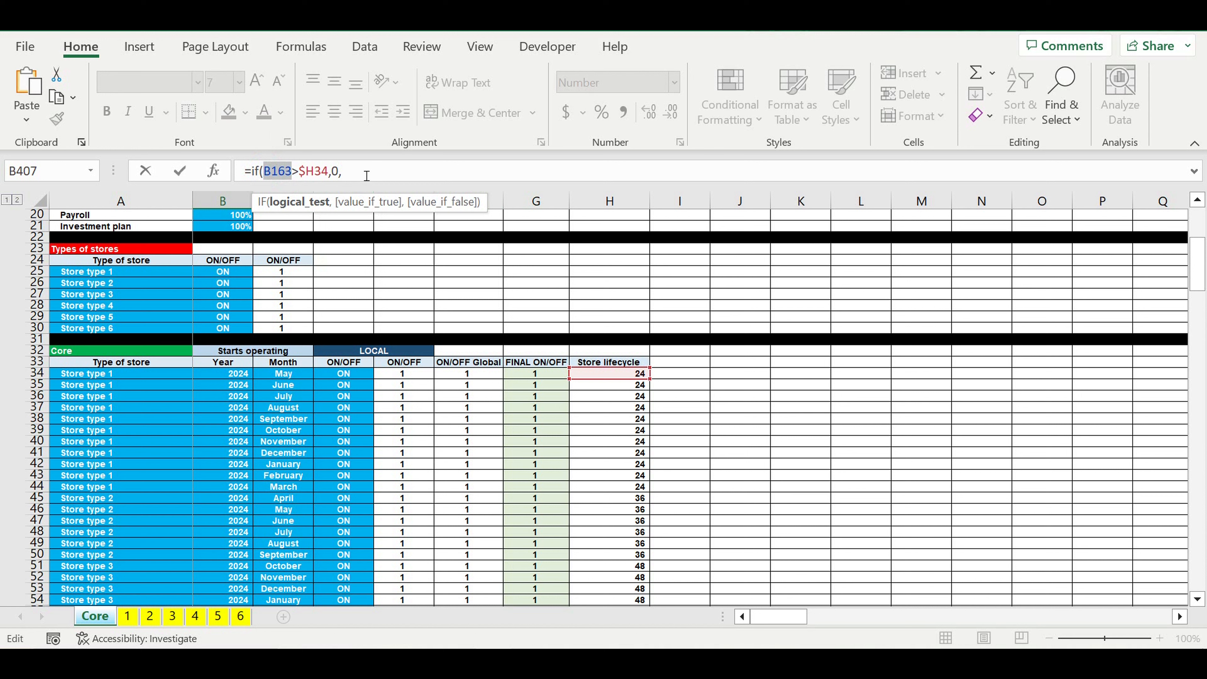
{"action": "left_click", "coordinate": [366, 175]}
{"action": "key", "text": "ctrl+v"}
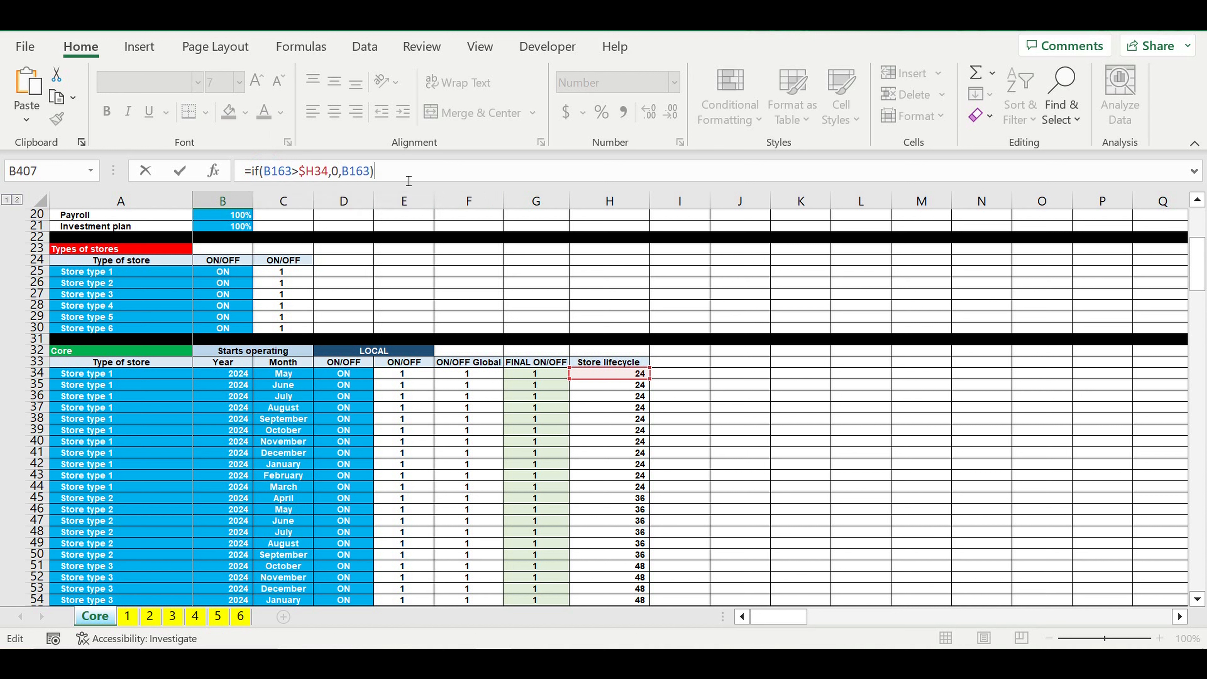
{"action": "key", "text": "Return"}
Step: Fill the lifecycle formula from B407 down through B446 for all stores in the crop block
{"action": "scroll", "coordinate": [389, 383], "scroll_direction": "down", "scroll_amount": 6}
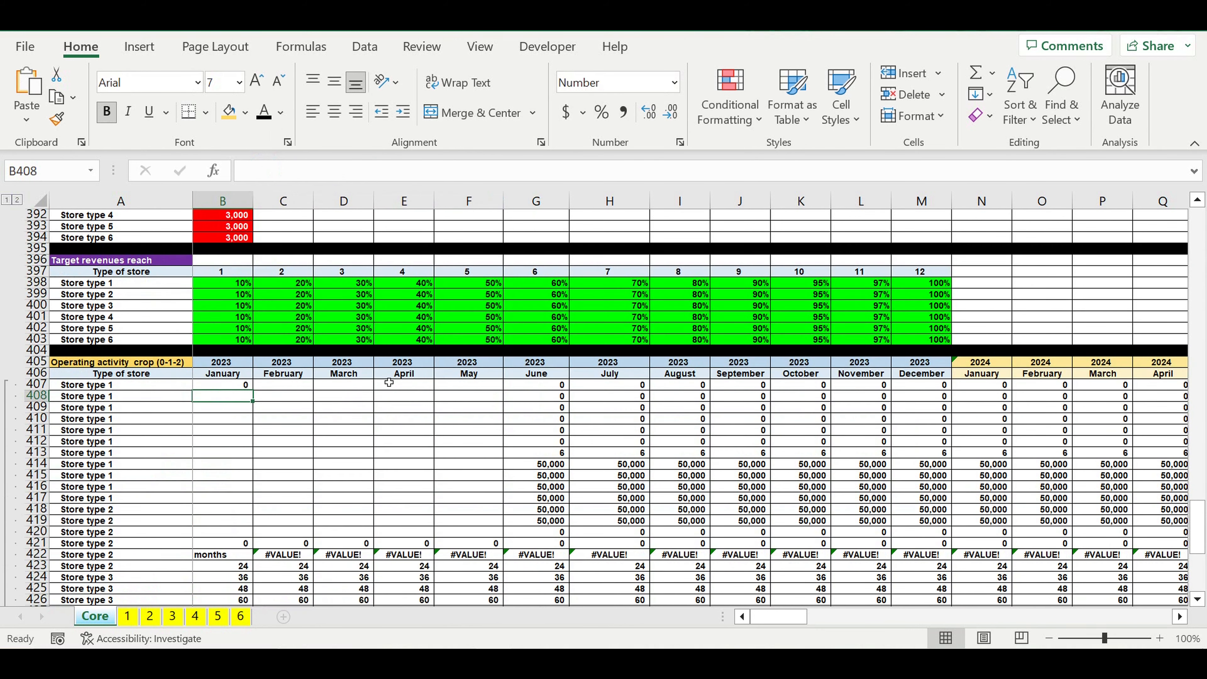
{"action": "scroll", "coordinate": [389, 383], "scroll_direction": "down", "scroll_amount": 2}
{"action": "left_click", "coordinate": [226, 318]}
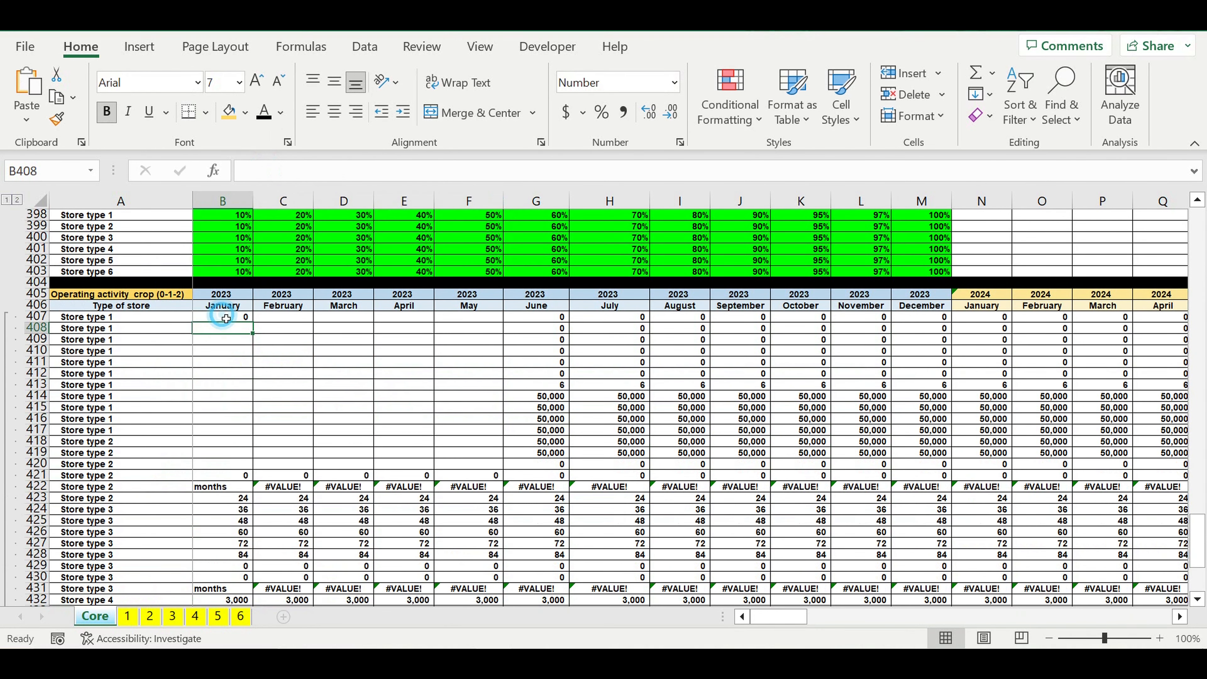
{"action": "left_click_drag", "start_coordinate": [258, 326], "coordinate": [260, 581]}
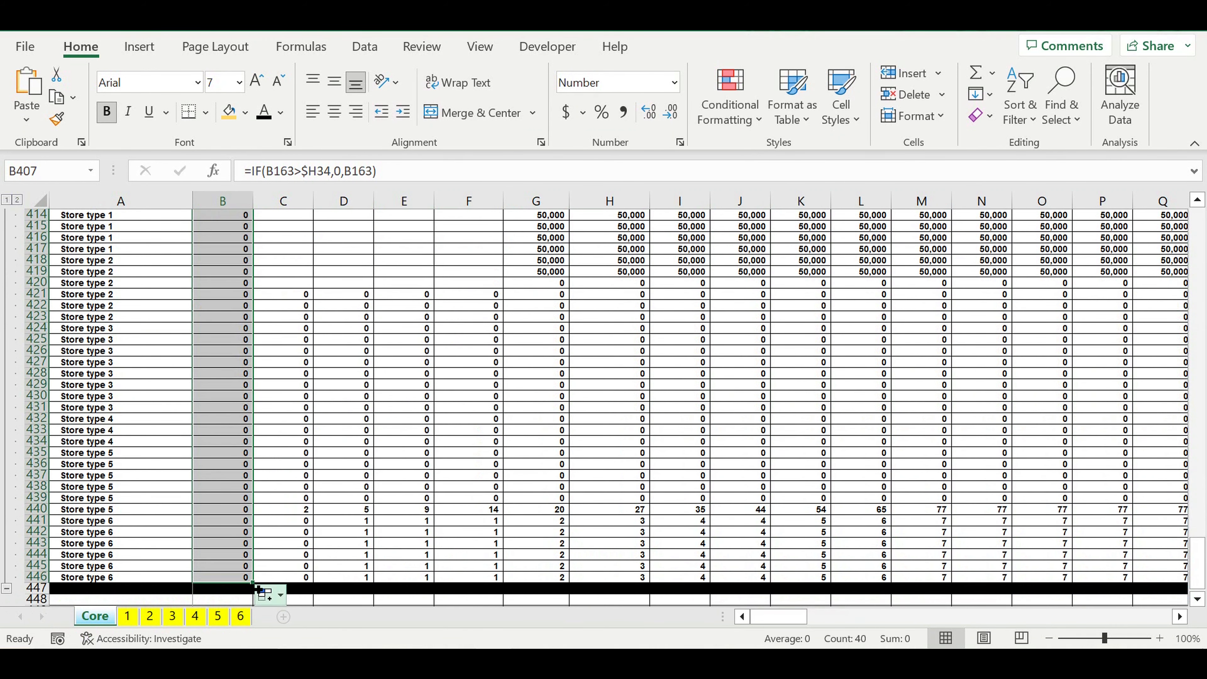
Step: Fill the formulas in B407:B446 across all monthly columns of the crop block
{"action": "mouse_move", "coordinate": [257, 586]}
{"action": "left_mouse_down"}
{"action": "mouse_move", "coordinate": [1179, 582]}
{"action": "mouse_move", "coordinate": [969, 583]}
{"action": "mouse_move", "coordinate": [1178, 583]}
{"action": "mouse_move", "coordinate": [1093, 583]}
{"action": "mouse_move", "coordinate": [1179, 583]}
{"action": "mouse_move", "coordinate": [1092, 583]}
{"action": "mouse_move", "coordinate": [1178, 583]}
{"action": "mouse_move", "coordinate": [1093, 582]}
{"action": "mouse_move", "coordinate": [1179, 582]}
{"action": "mouse_move", "coordinate": [1093, 583]}
{"action": "mouse_move", "coordinate": [1078, 331]}
{"action": "mouse_move", "coordinate": [978, 314]}
{"action": "left_mouse_up"}
{"action": "scroll", "coordinate": [677, 424], "scroll_direction": "up", "scroll_amount": 8}
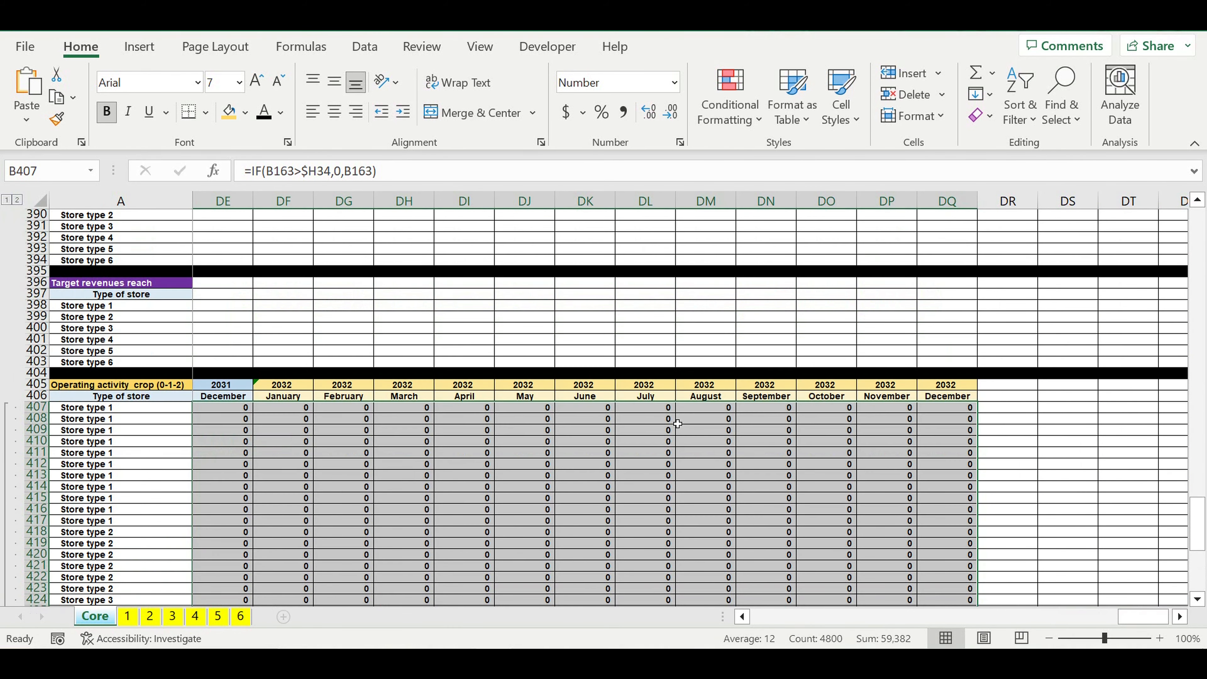
{"action": "scroll", "coordinate": [677, 424], "scroll_direction": "down", "scroll_amount": 1}
Step: Check in row 407 that the first type 1 store's operating months stop at the end of its lifecycle
{"action": "left_click_drag", "start_coordinate": [1144, 618], "coordinate": [841, 607]}
{"action": "scroll", "coordinate": [840, 605], "scroll_direction": "down", "scroll_amount": 8}
{"action": "scroll", "coordinate": [839, 605], "scroll_direction": "down", "scroll_amount": 3}
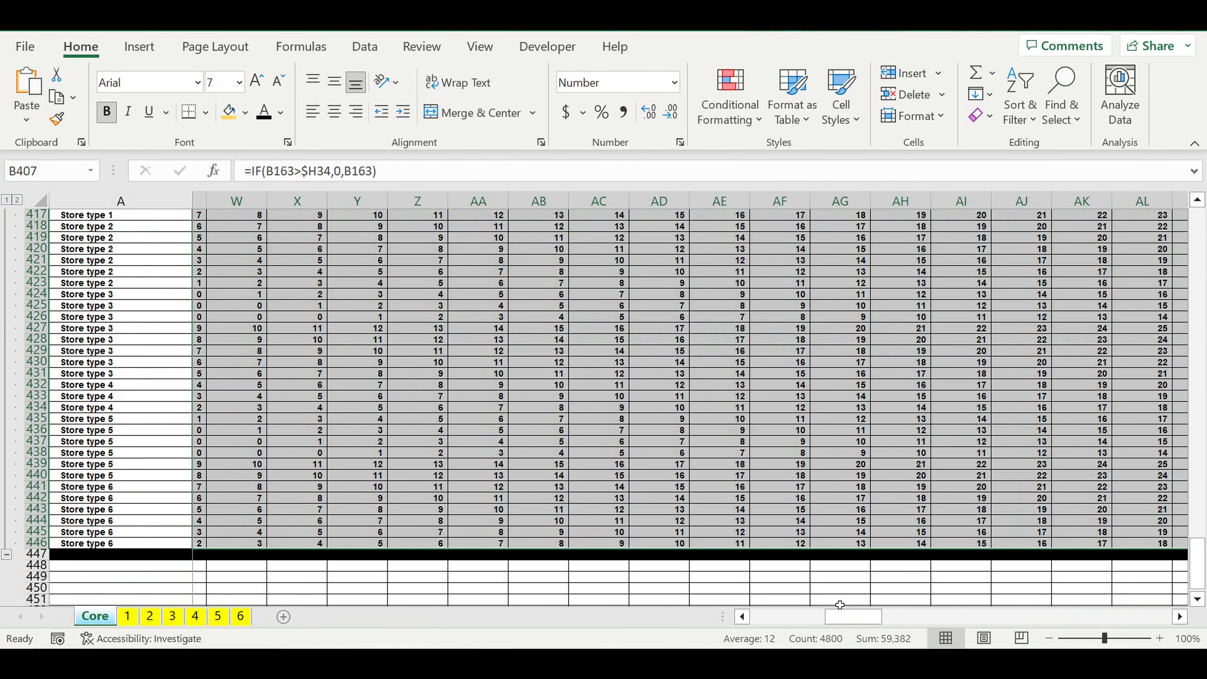
{"action": "scroll", "coordinate": [642, 488], "scroll_direction": "up", "scroll_amount": 2}
{"action": "scroll", "coordinate": [642, 488], "scroll_direction": "up", "scroll_amount": 9}
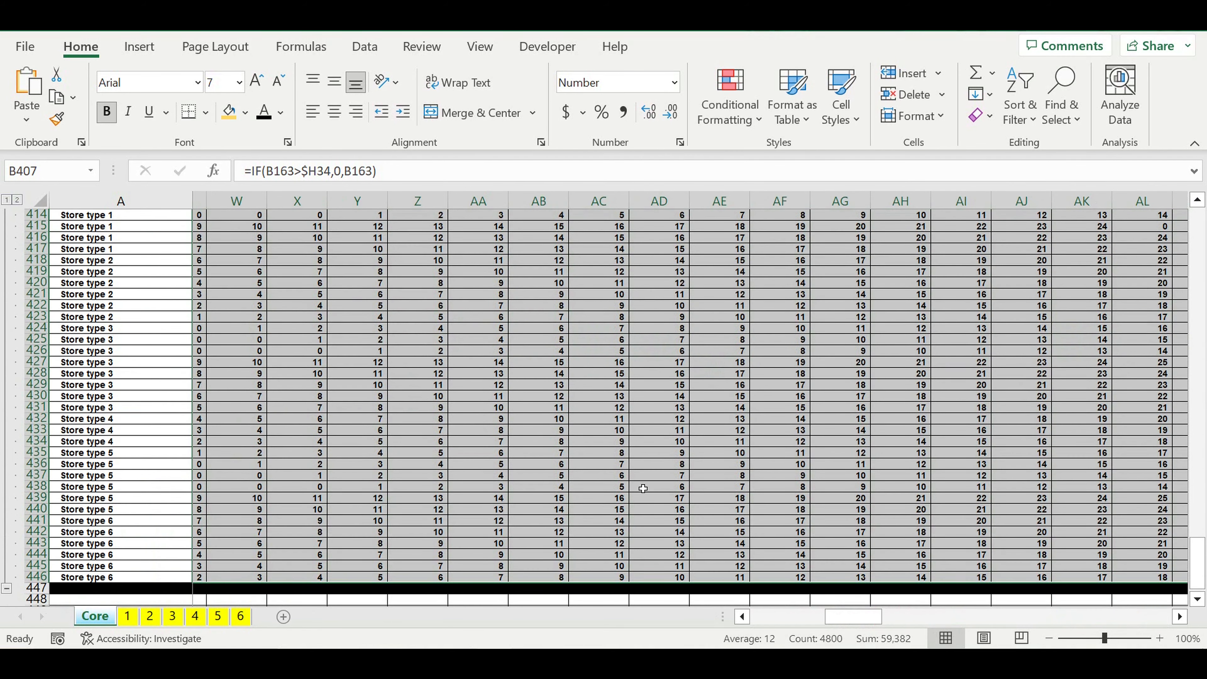
{"action": "left_click", "coordinate": [826, 500]}
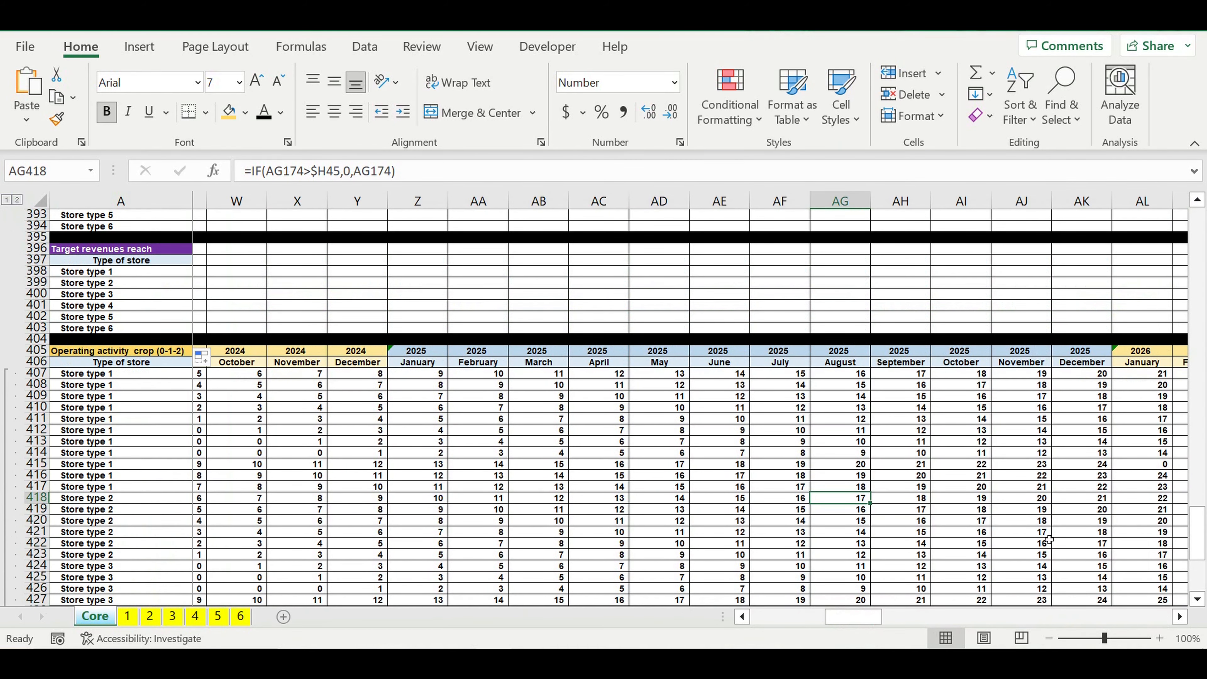
{"action": "left_click", "coordinate": [1180, 616]}
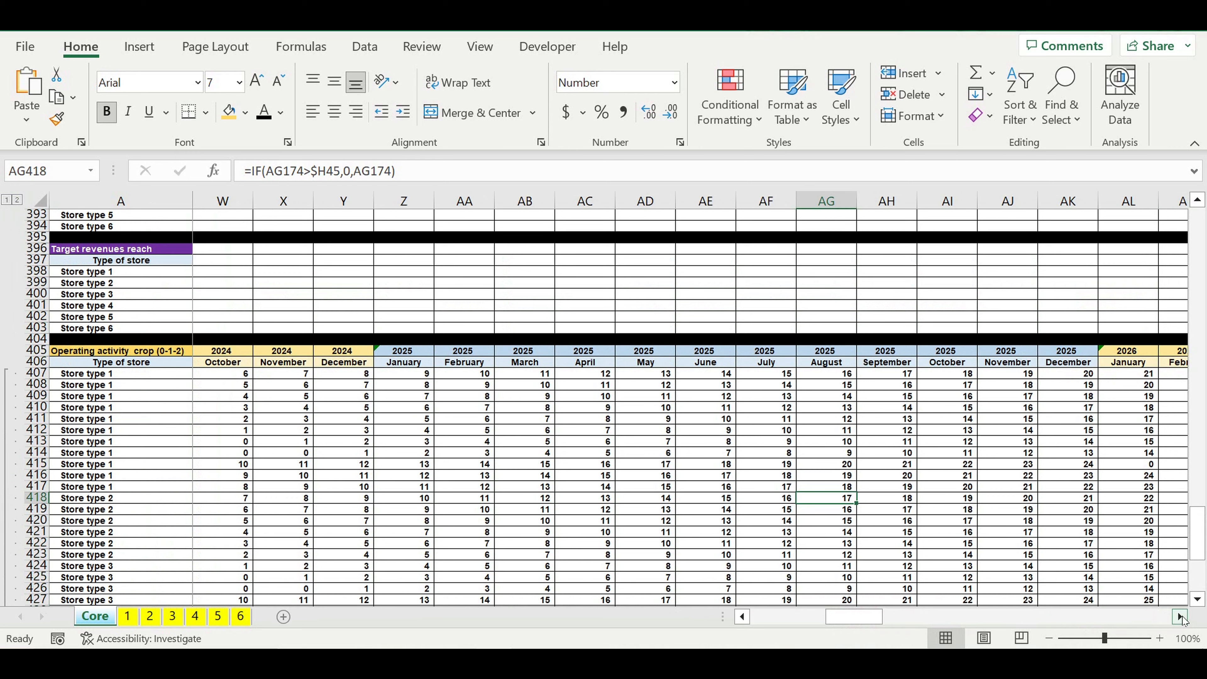
{"action": "left_click", "coordinate": [1180, 616]}
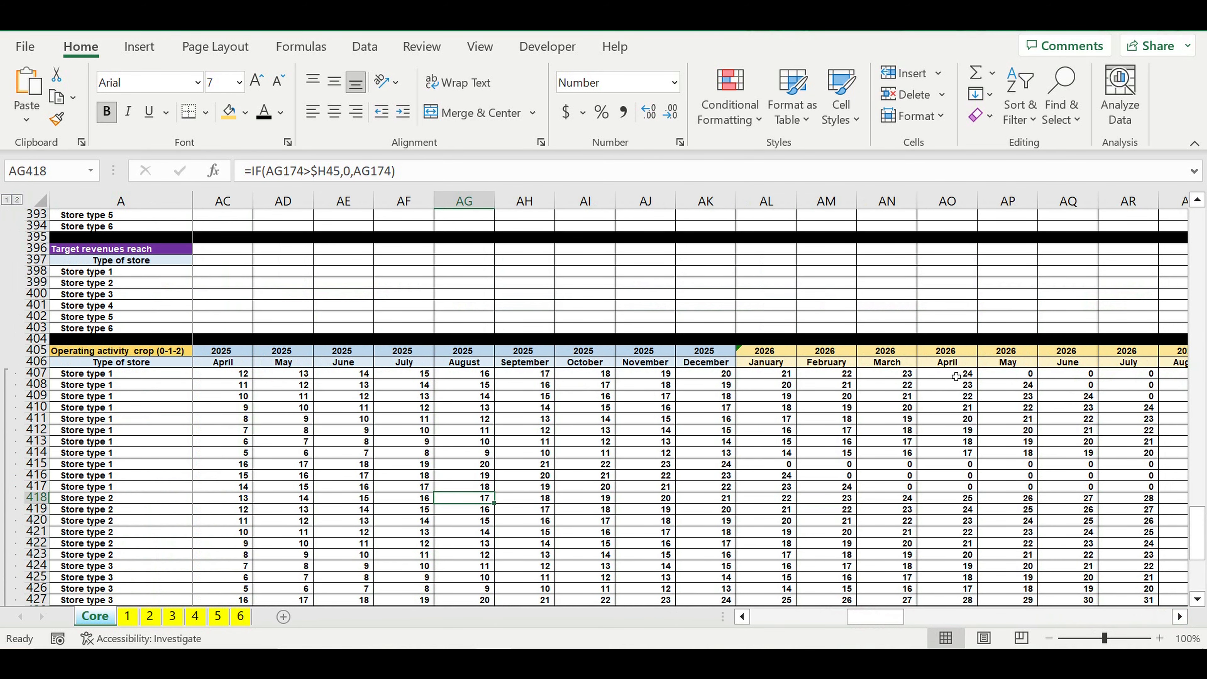
{"action": "left_click", "coordinate": [956, 376]}
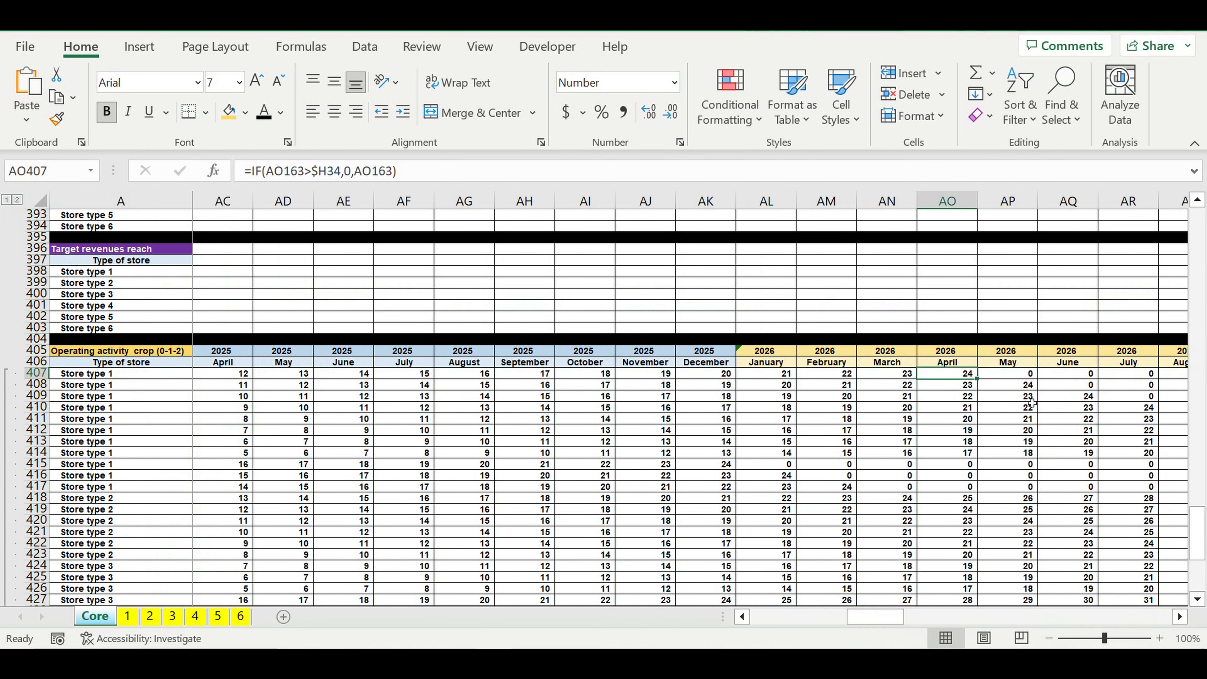
{"action": "left_click", "coordinate": [120, 375]}
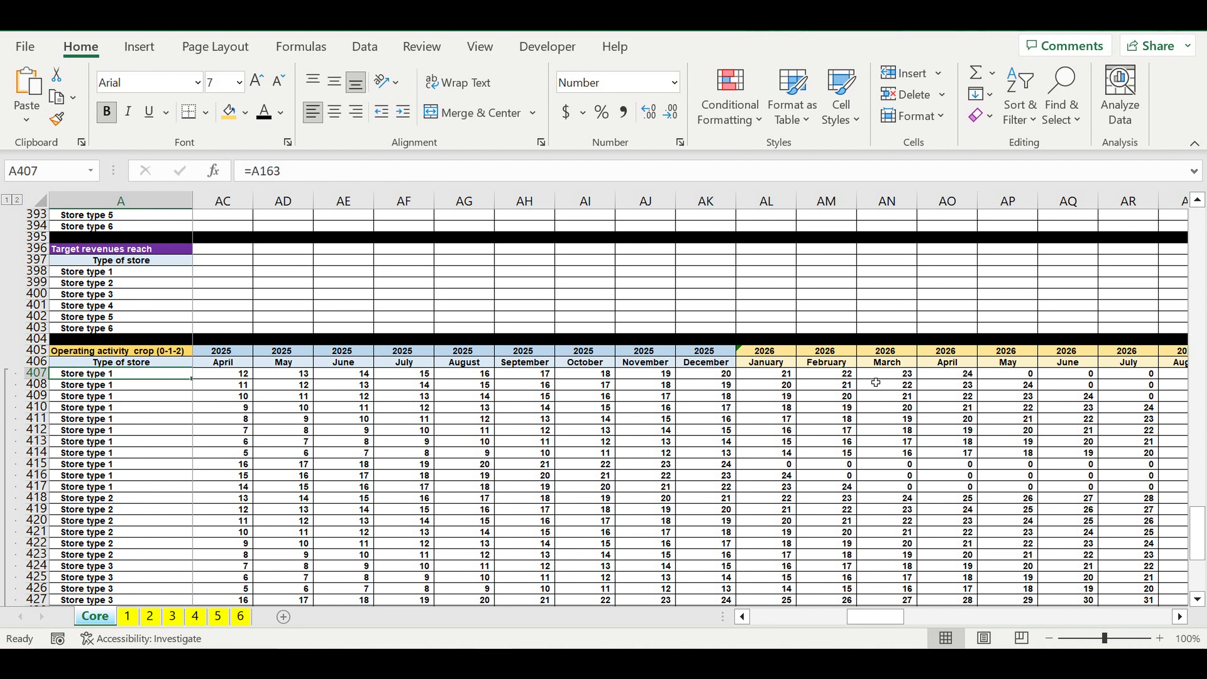
{"action": "left_click", "coordinate": [956, 377]}
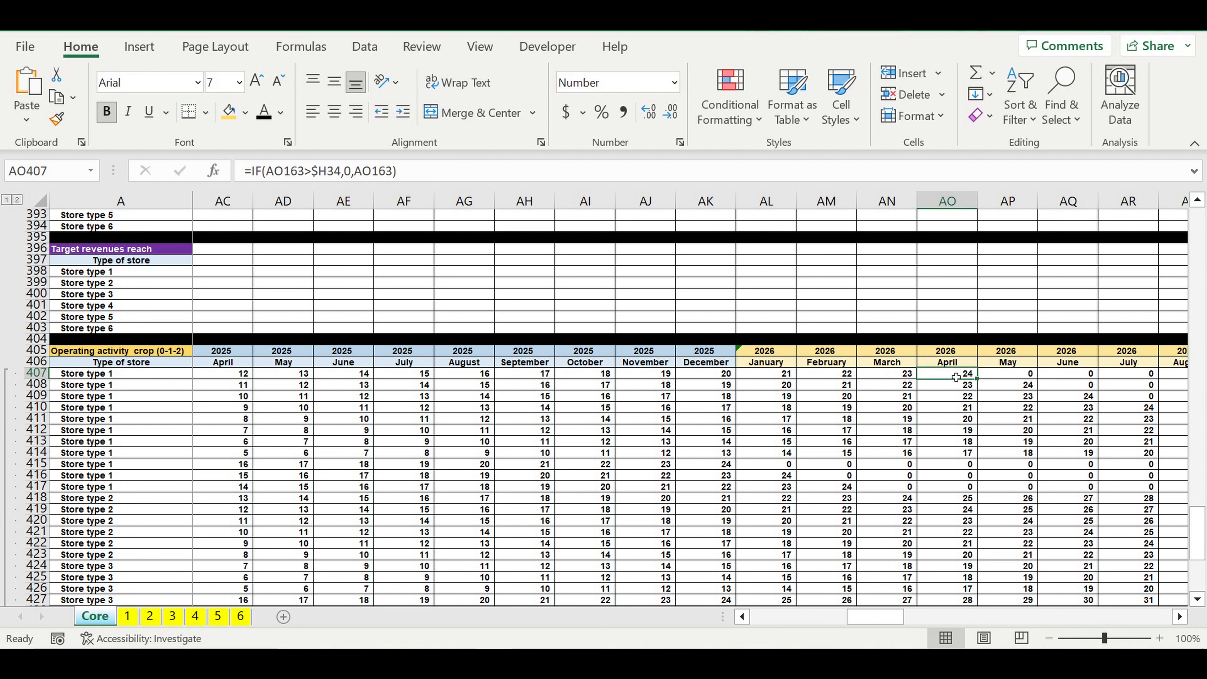
{"action": "left_click_drag", "start_coordinate": [998, 376], "coordinate": [1174, 376]}
{"action": "scroll", "coordinate": [1169, 612], "scroll_direction": "right", "scroll_amount": 6}
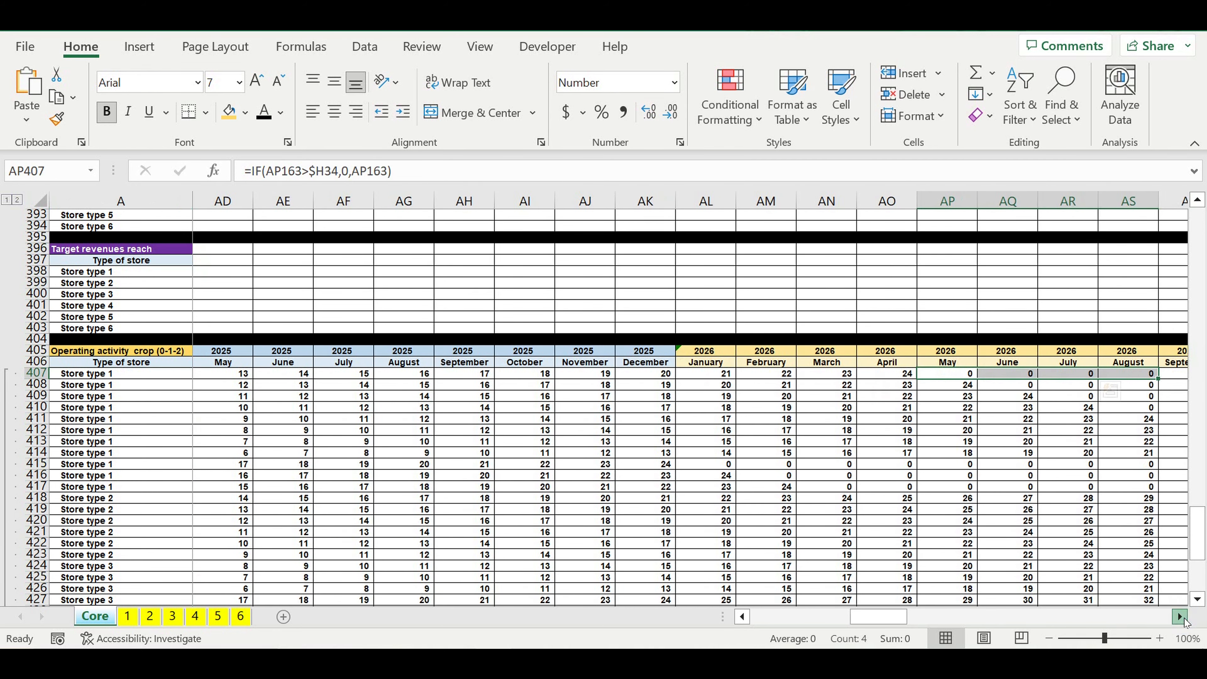
Step: Check the end of the lifecycle for the first type 2 store in row 418 of the crop block
{"action": "scroll", "coordinate": [1078, 512], "scroll_direction": "down", "scroll_amount": 2}
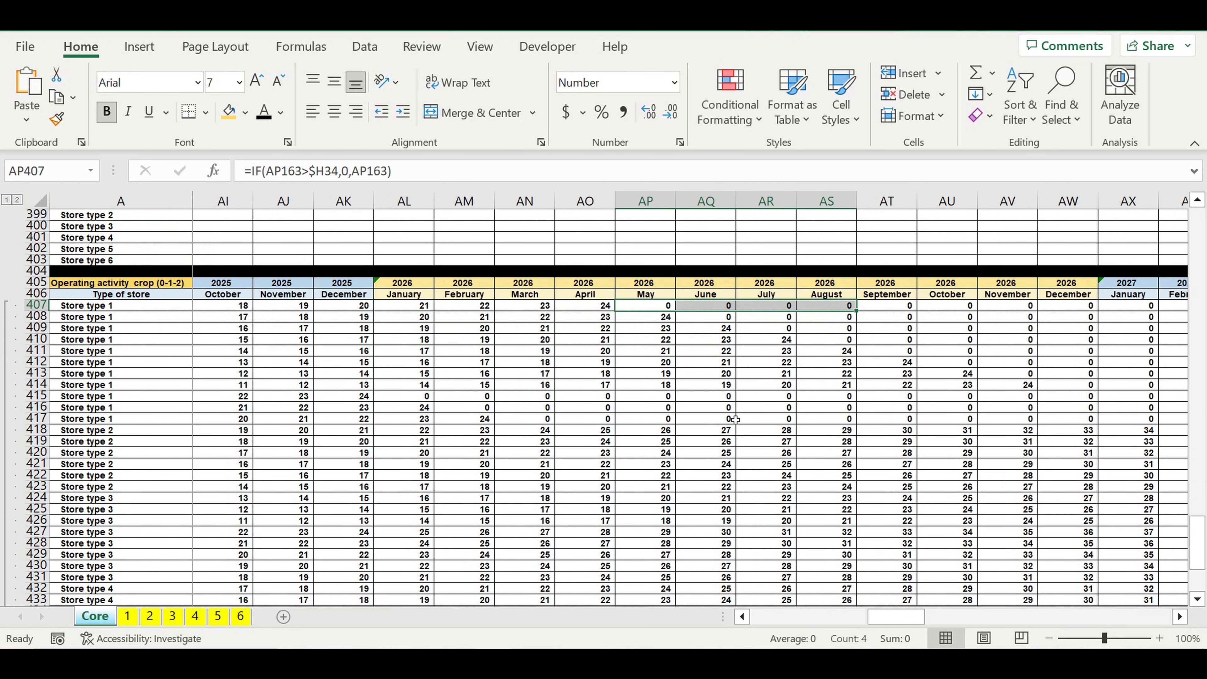
{"action": "left_click", "coordinate": [1128, 430]}
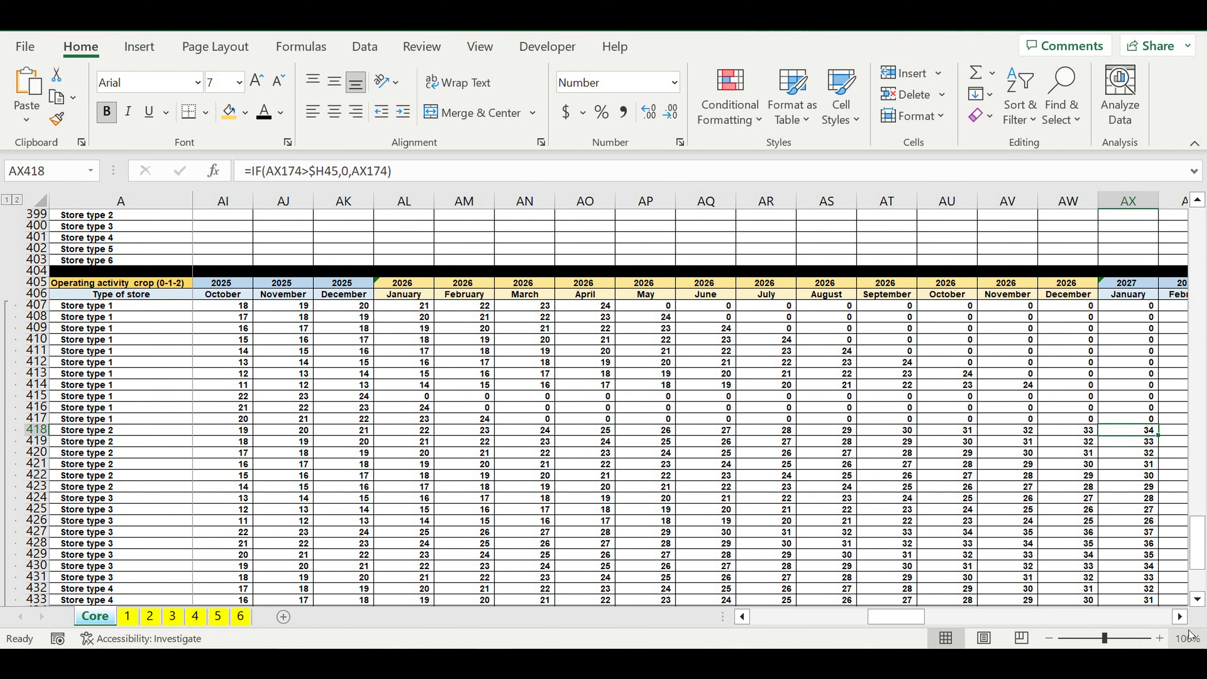
{"action": "left_click", "coordinate": [1180, 616]}
{"action": "left_click", "coordinate": [1180, 616]}
{"action": "left_click", "coordinate": [1179, 617]}
{"action": "left_click", "coordinate": [1180, 617]}
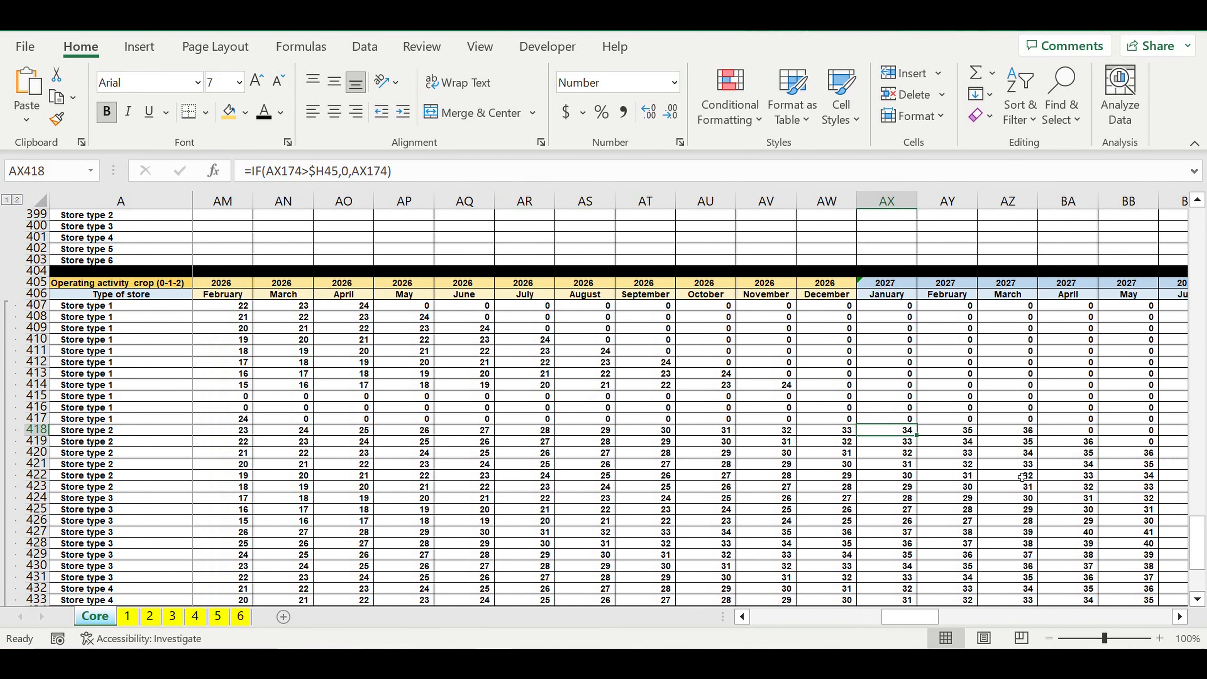
{"action": "left_click", "coordinate": [1019, 430]}
{"action": "left_click_drag", "start_coordinate": [1081, 435], "coordinate": [1139, 435]}
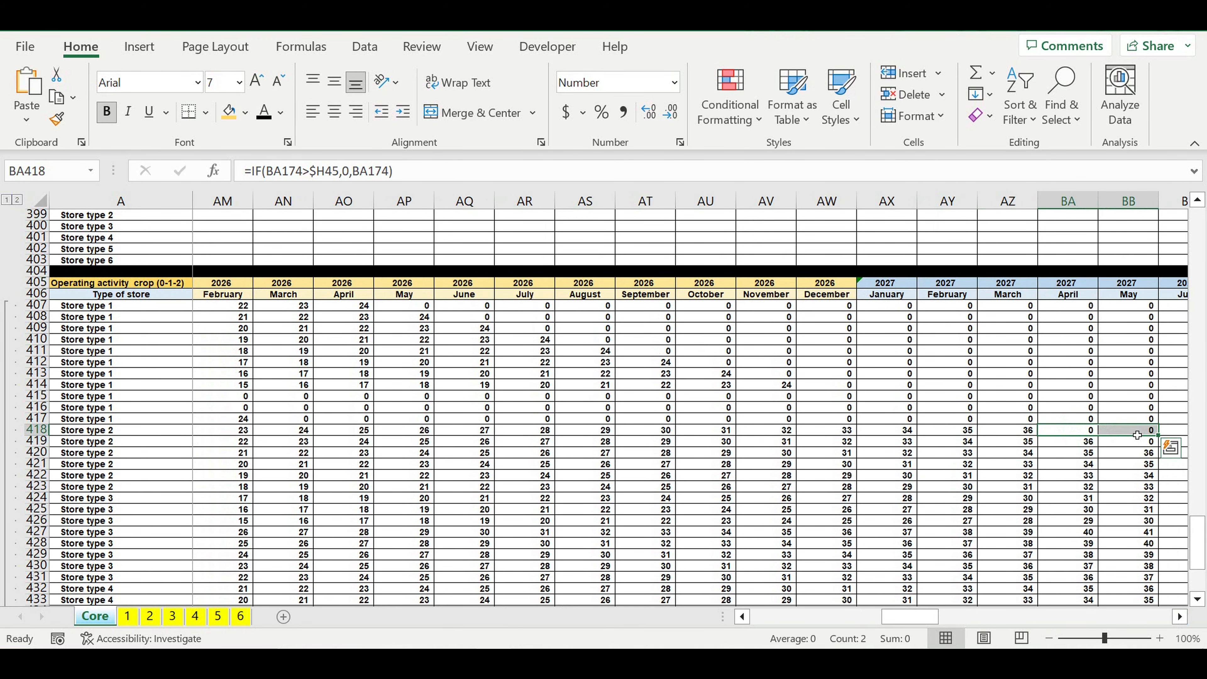
Step: Check the end of the lifecycle for the last type 6 store in row 446
{"action": "scroll", "coordinate": [1022, 467], "scroll_direction": "down", "scroll_amount": 5}
{"action": "left_click_drag", "start_coordinate": [911, 617], "coordinate": [1109, 615]}
{"action": "left_click", "coordinate": [858, 579]}
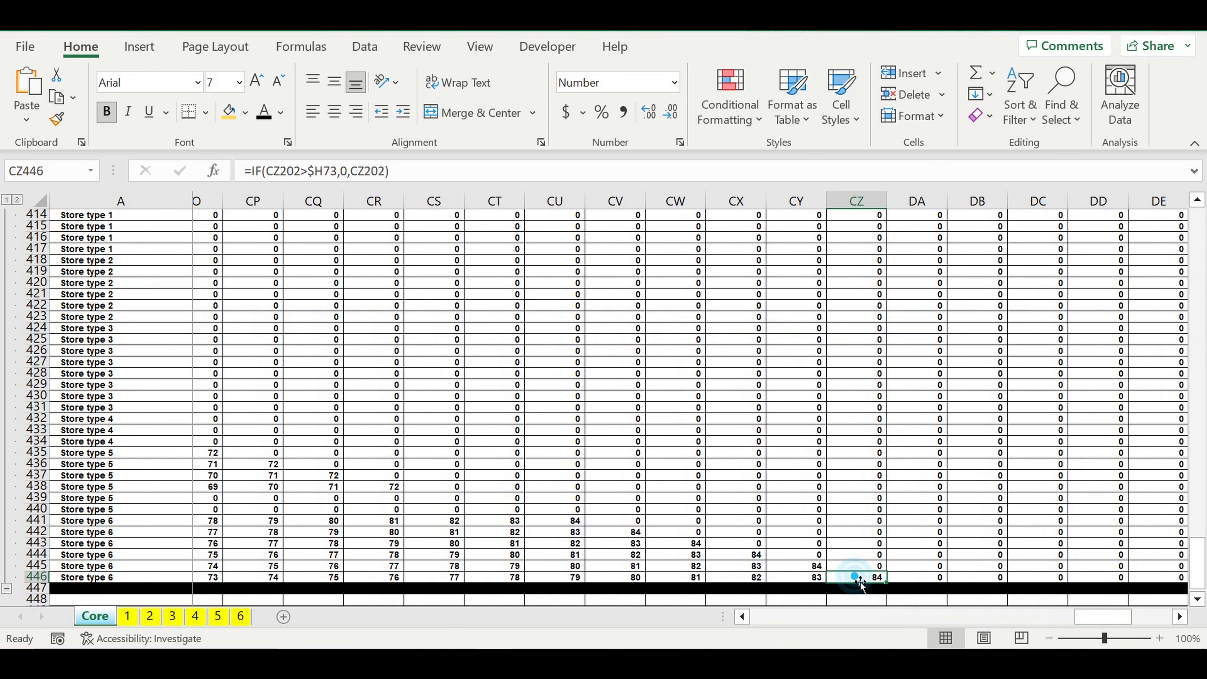
{"action": "left_click_drag", "start_coordinate": [918, 581], "coordinate": [1134, 577]}
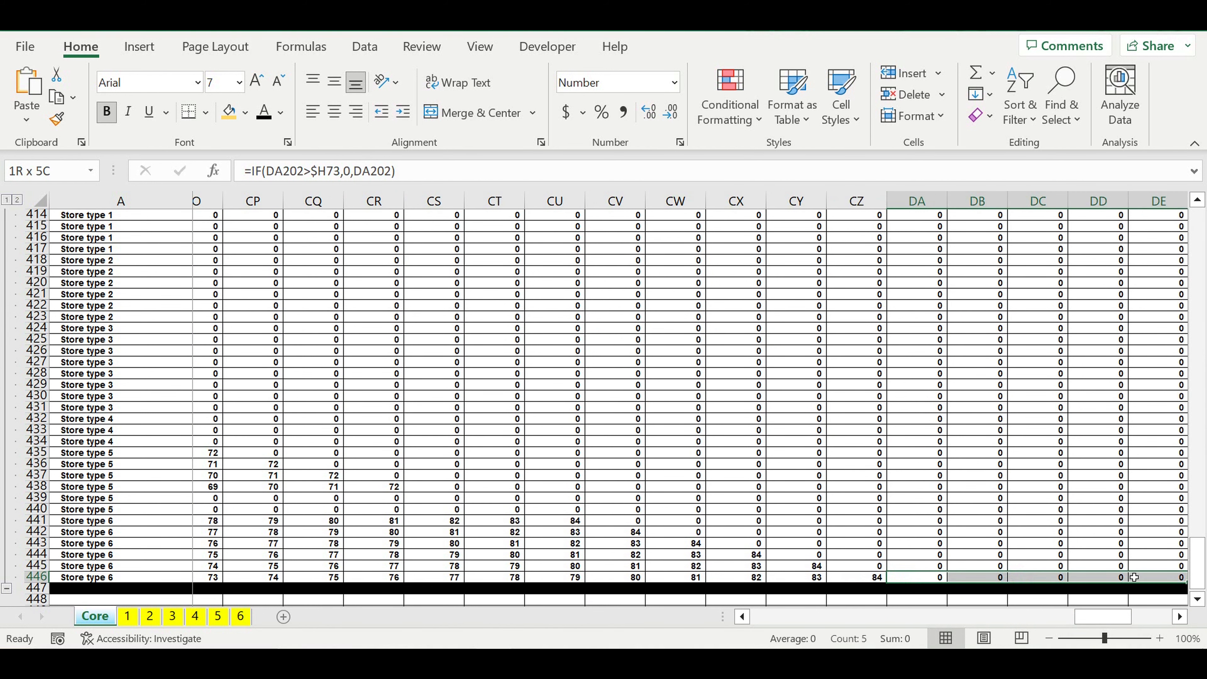
{"action": "left_click", "coordinate": [1010, 457]}
Step: Copy the whole Operating activity crop (0-1-2) block, rows 405 to 447, and paste it starting at A448
{"action": "left_click_drag", "start_coordinate": [1111, 614], "coordinate": [400, 577]}
{"action": "scroll", "coordinate": [217, 550], "scroll_direction": "up", "scroll_amount": 4}
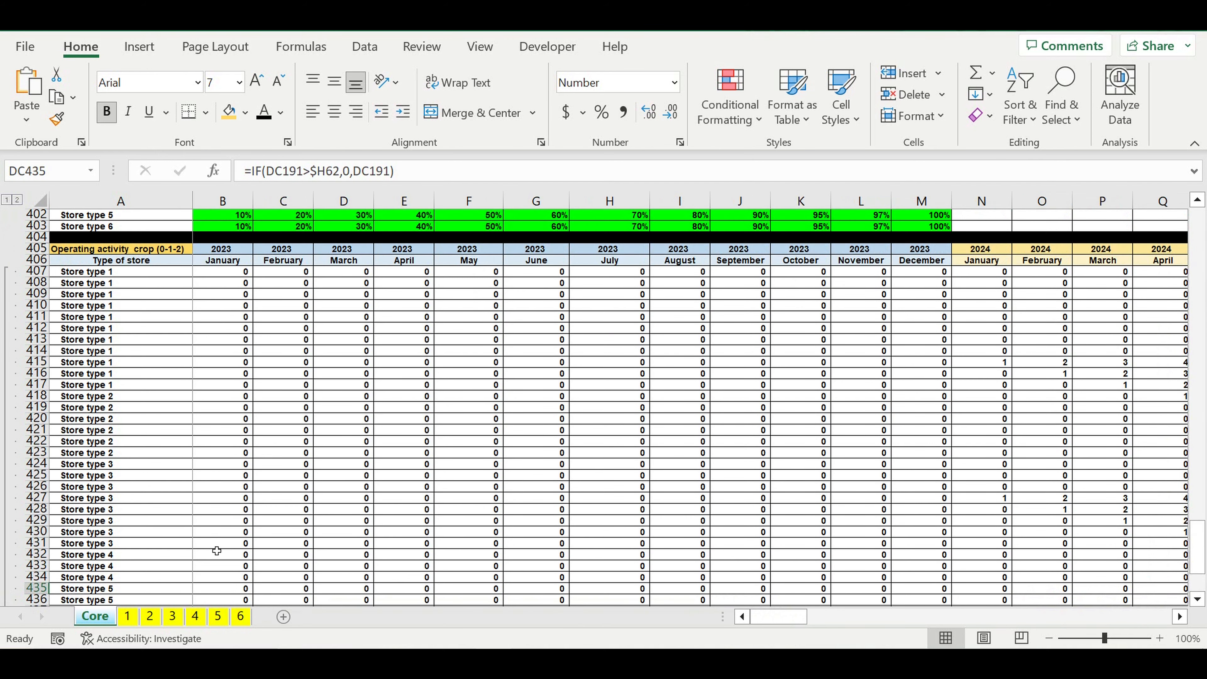
{"action": "scroll", "coordinate": [216, 551], "scroll_direction": "up", "scroll_amount": 3}
{"action": "left_click", "coordinate": [169, 440]}
{"action": "left_click", "coordinate": [132, 351]}
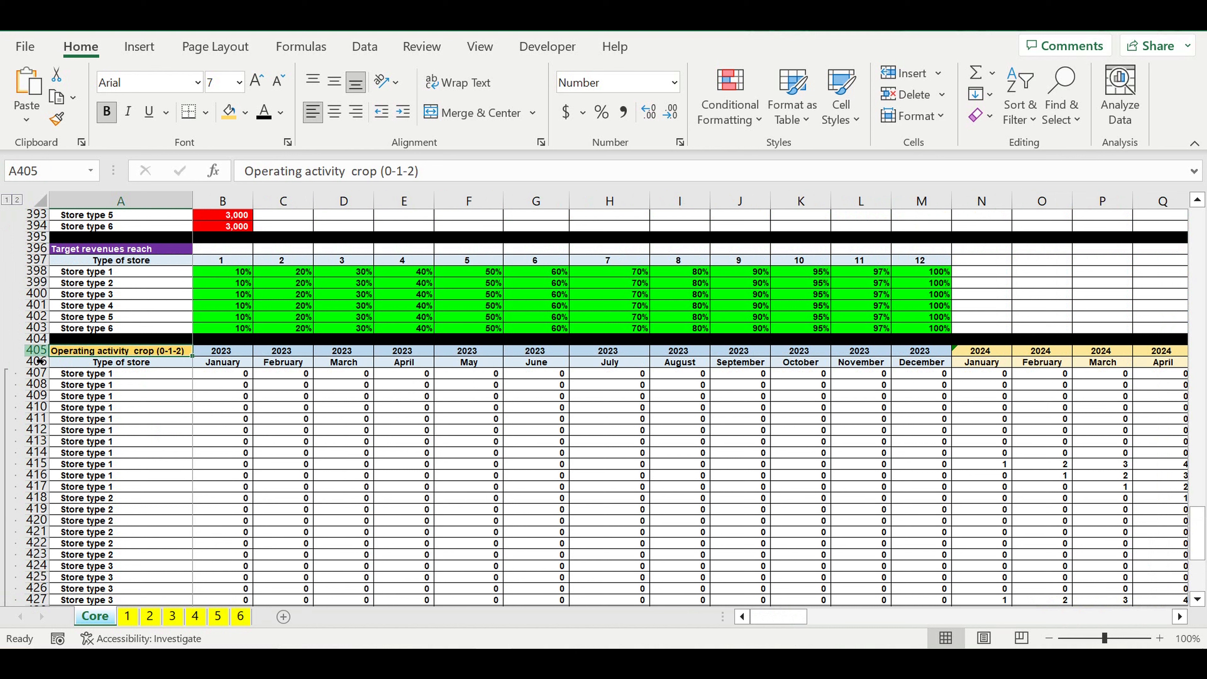
{"action": "left_click_drag", "start_coordinate": [36, 351], "coordinate": [23, 596]}
{"action": "key", "text": "ctrl+c"}
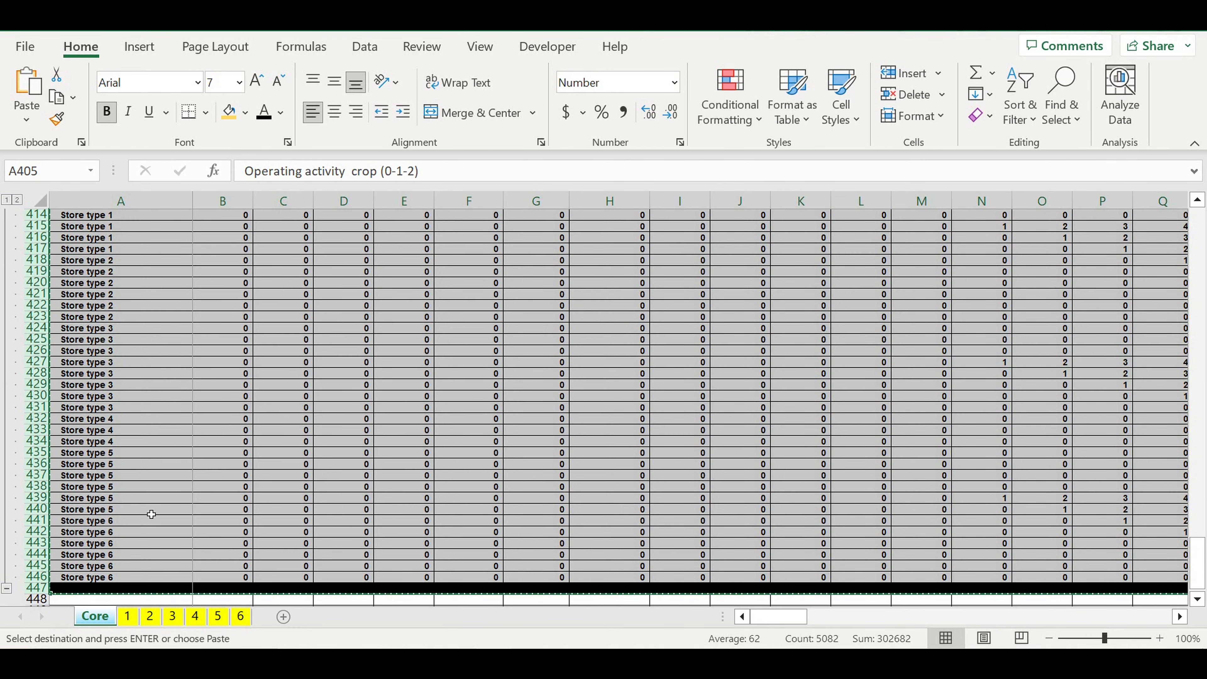
{"action": "left_click", "coordinate": [171, 465]}
{"action": "scroll", "coordinate": [171, 464], "scroll_direction": "down", "scroll_amount": 4}
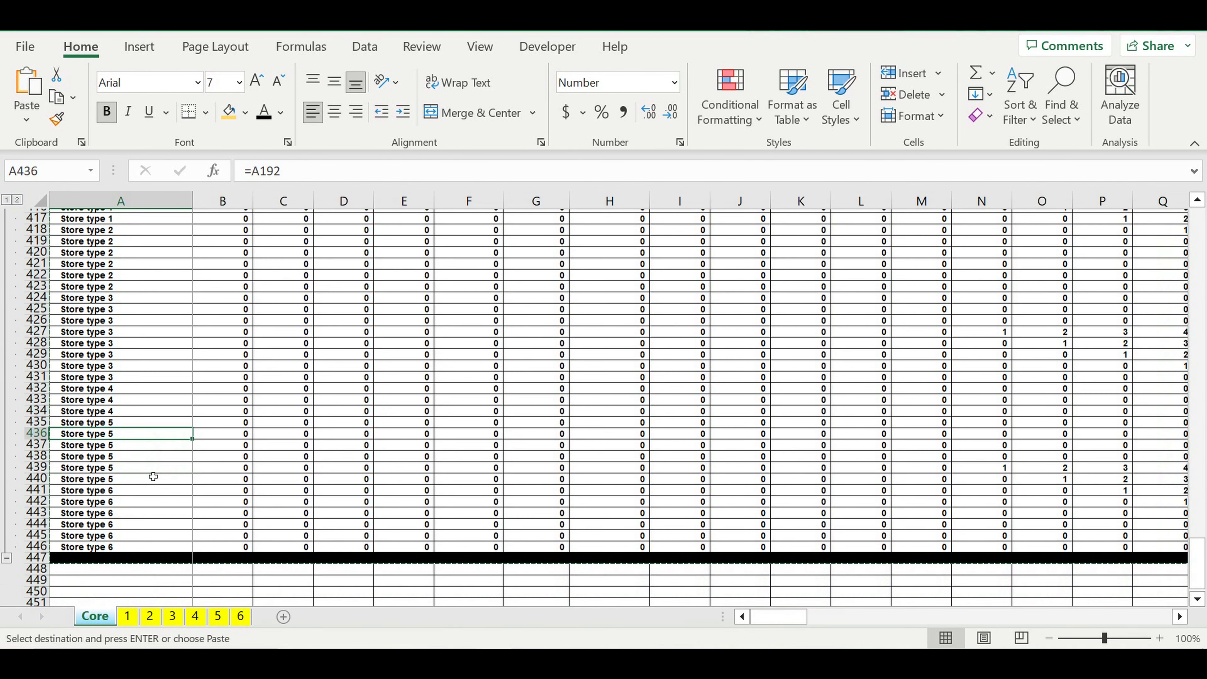
{"action": "left_click", "coordinate": [75, 470]}
{"action": "key", "text": "ctrl+v"}
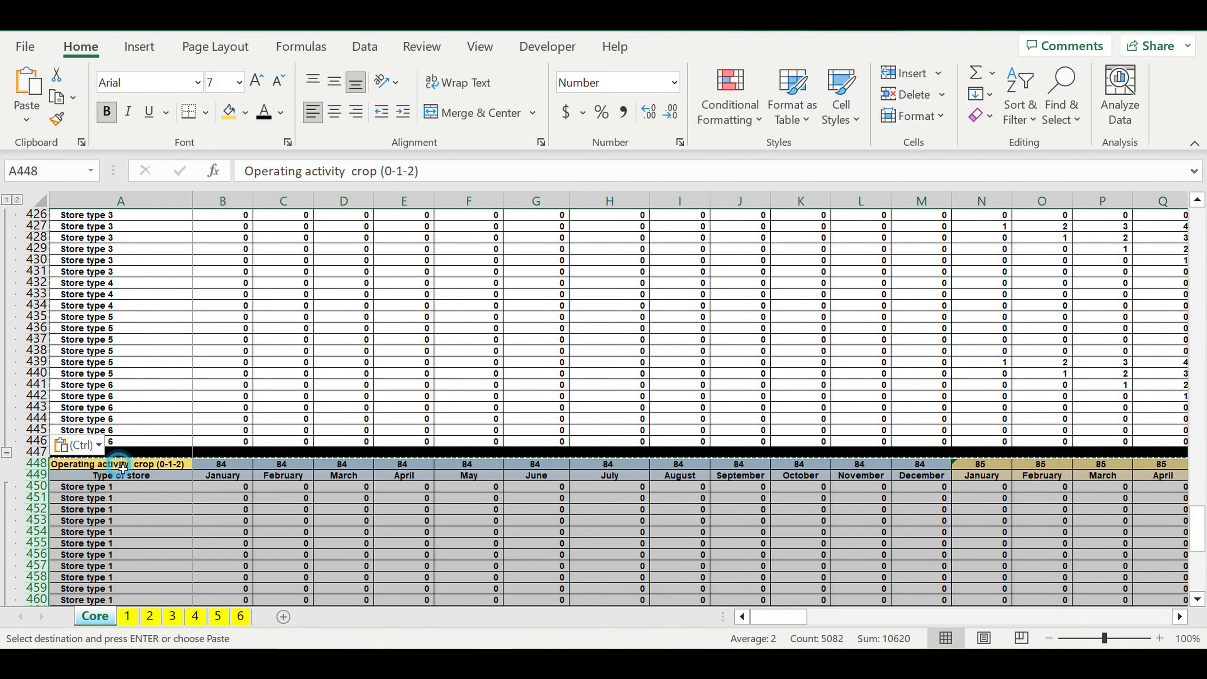
Step: Change the heading in A448 of the copied block to "Operating activity crop (0-1-1)"
{"action": "double_click", "coordinate": [410, 171]}
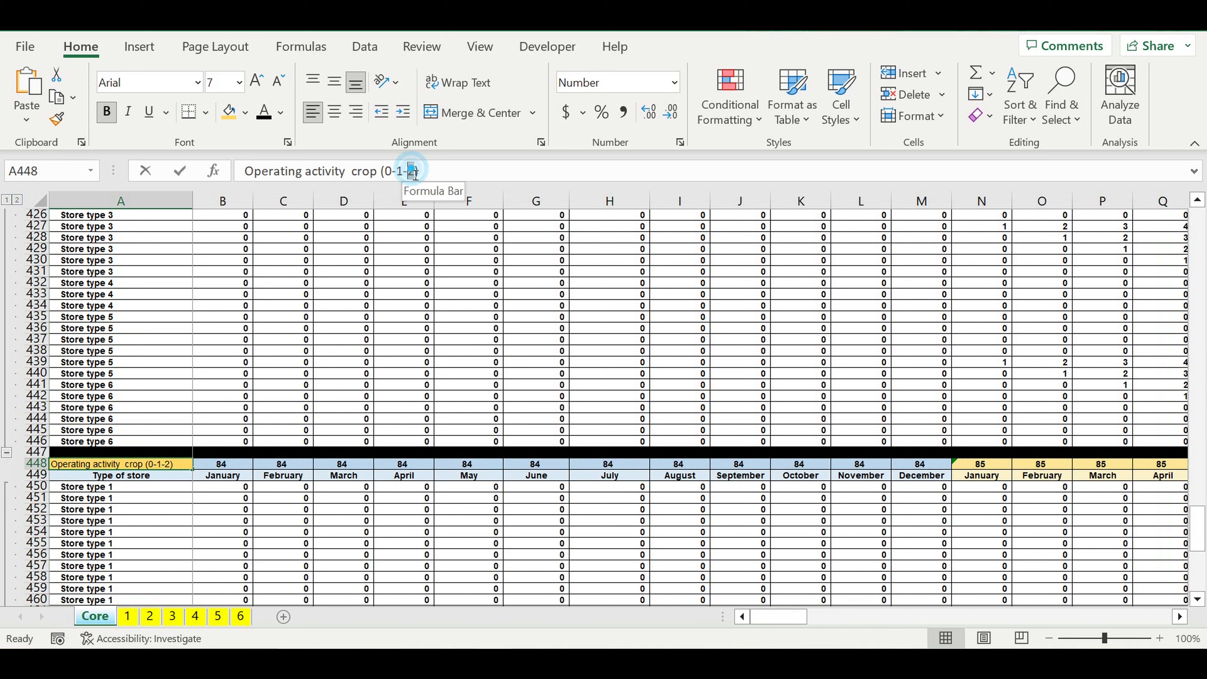
{"action": "type", "text": "1"}
{"action": "key", "text": "Return"}
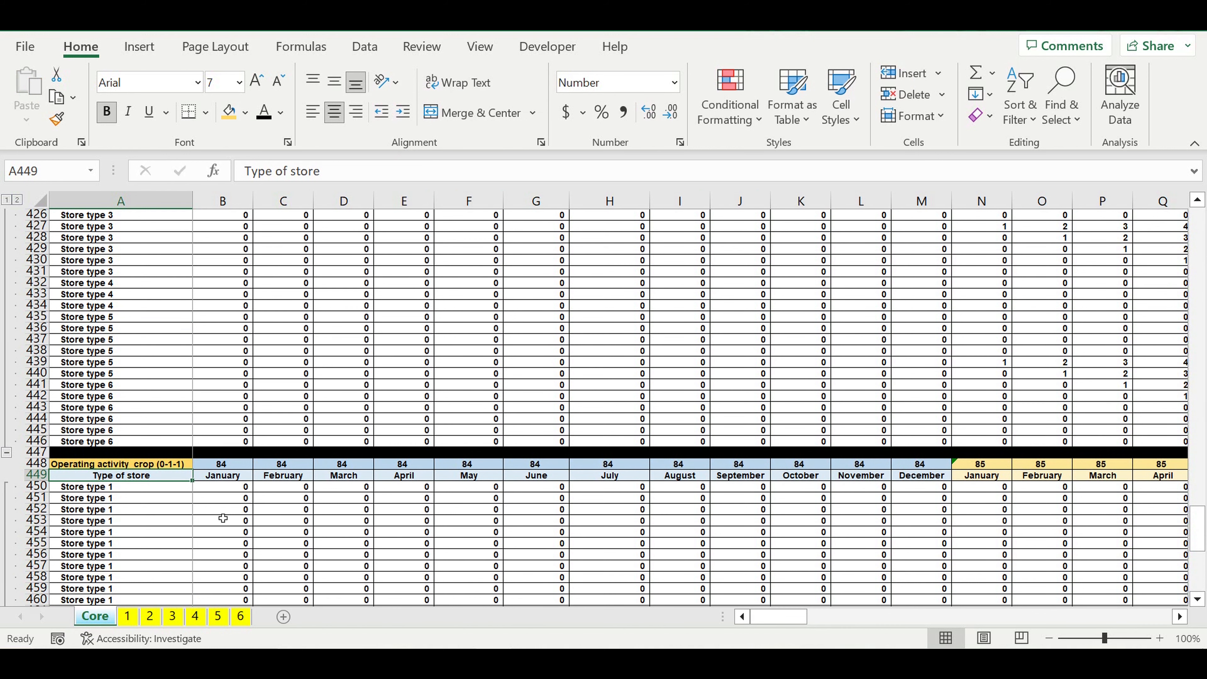
Step: Link the first year cell of the new block, B448, to the year in B405
{"action": "left_click", "coordinate": [217, 467]}
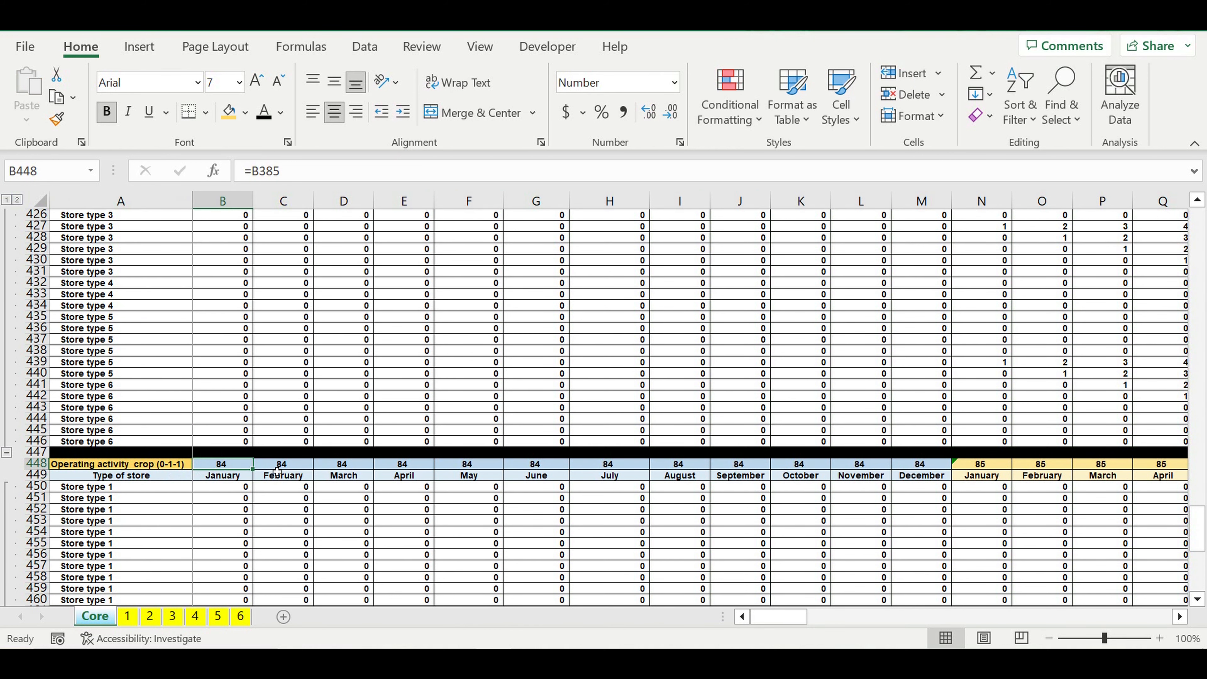
{"action": "type", "text": "="}
{"action": "scroll", "coordinate": [280, 472], "scroll_direction": "up", "scroll_amount": 14}
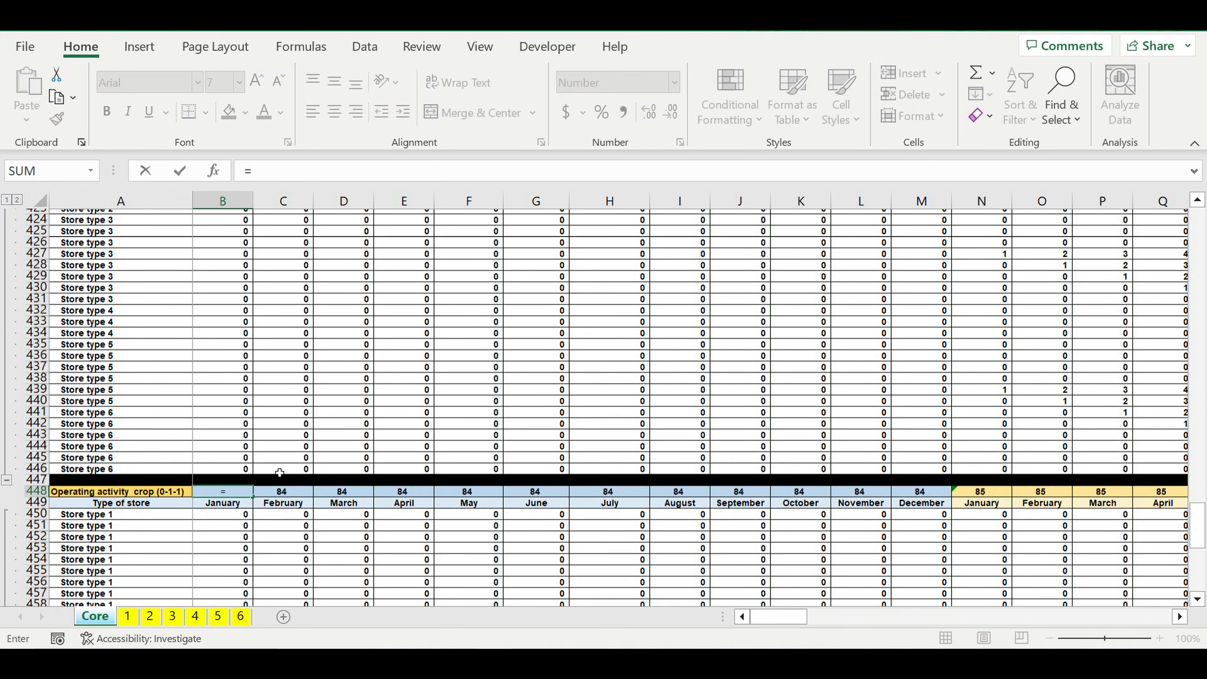
{"action": "left_click", "coordinate": [234, 455]}
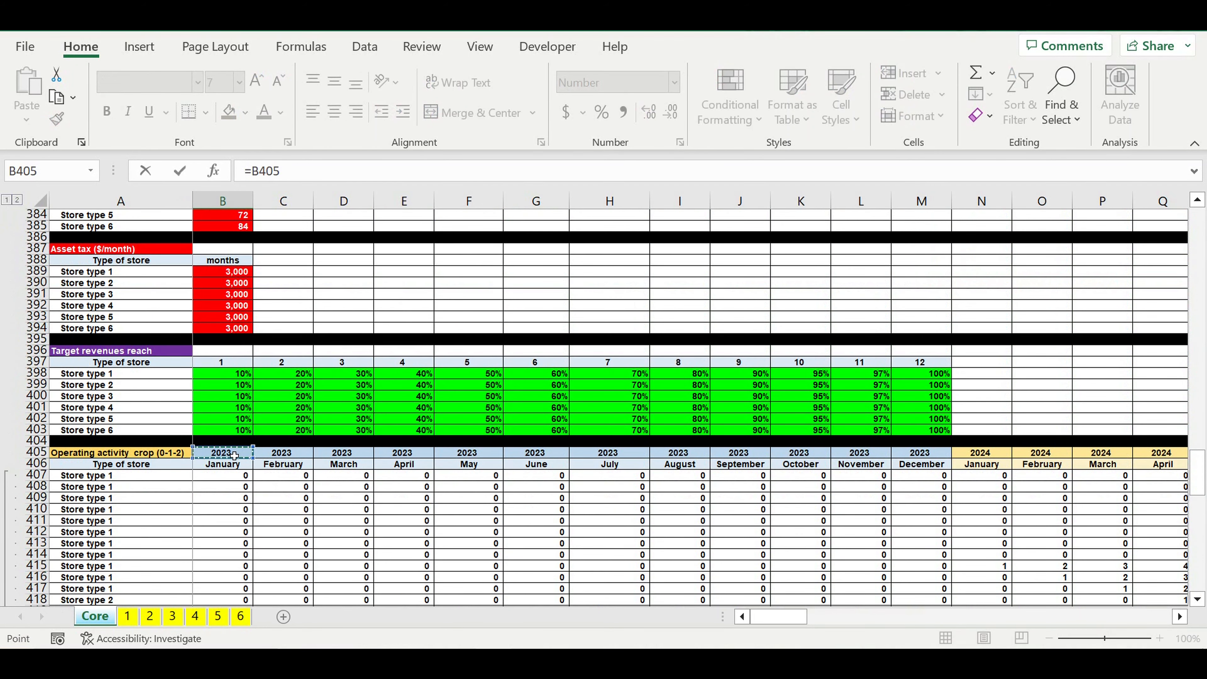
{"action": "key", "text": "Return"}
{"action": "scroll", "coordinate": [324, 550], "scroll_direction": "down", "scroll_amount": 3}
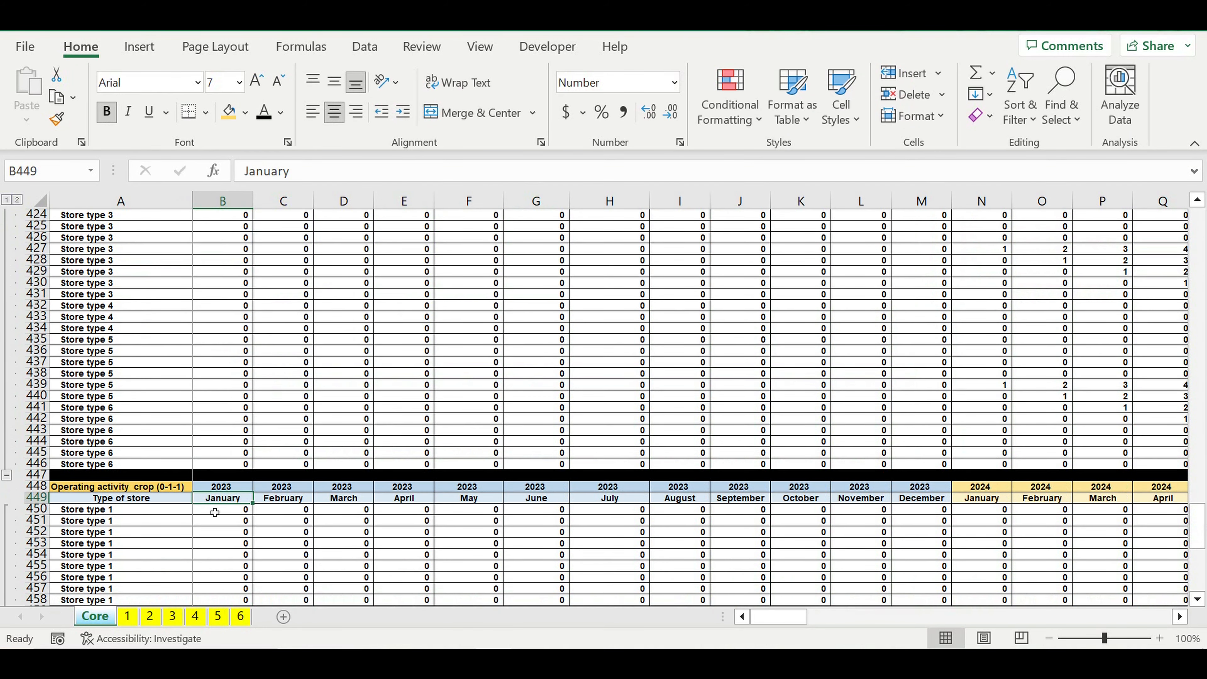
Step: Give the "Operating activity crop (0-1-1)" heading in A448 a dark orange fill and white font
{"action": "left_click", "coordinate": [166, 489]}
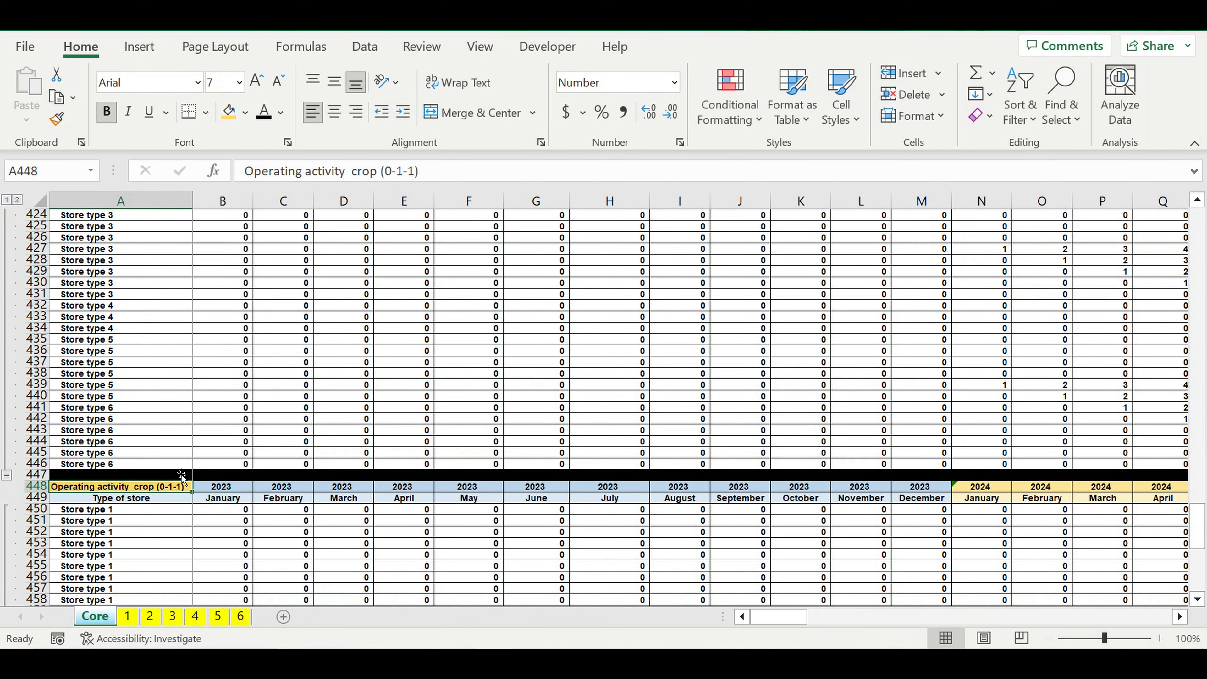
{"action": "left_click", "coordinate": [245, 113]}
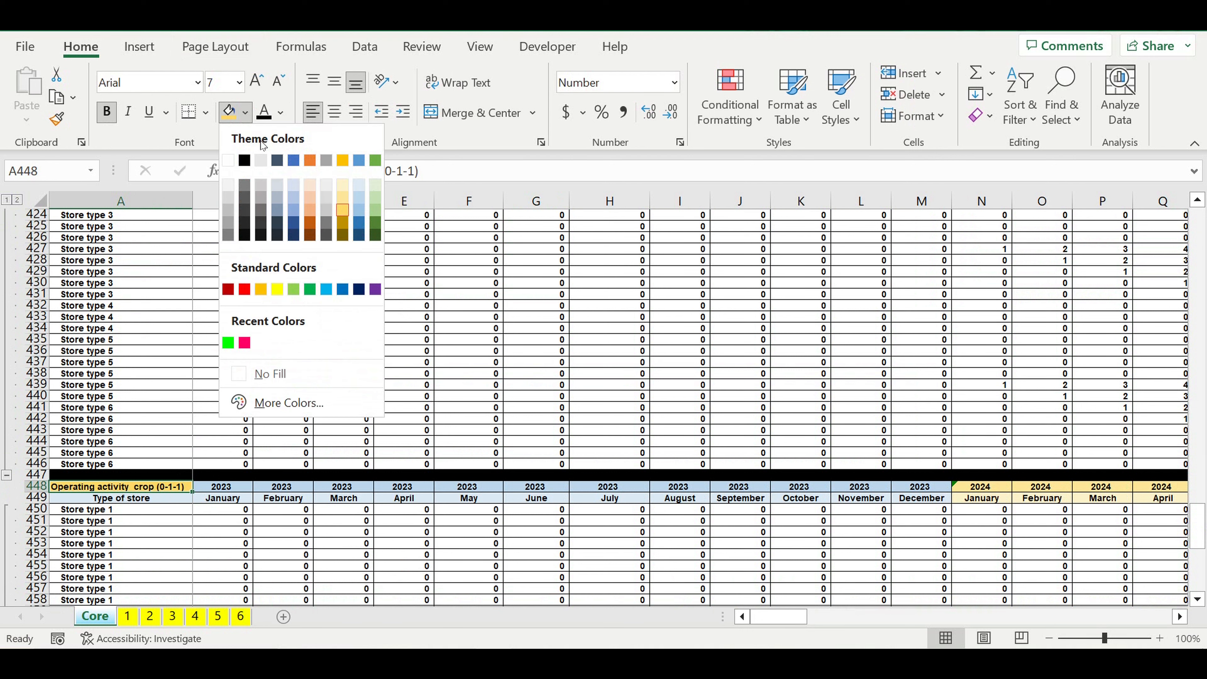
{"action": "left_click", "coordinate": [309, 223]}
{"action": "left_click", "coordinate": [281, 113]}
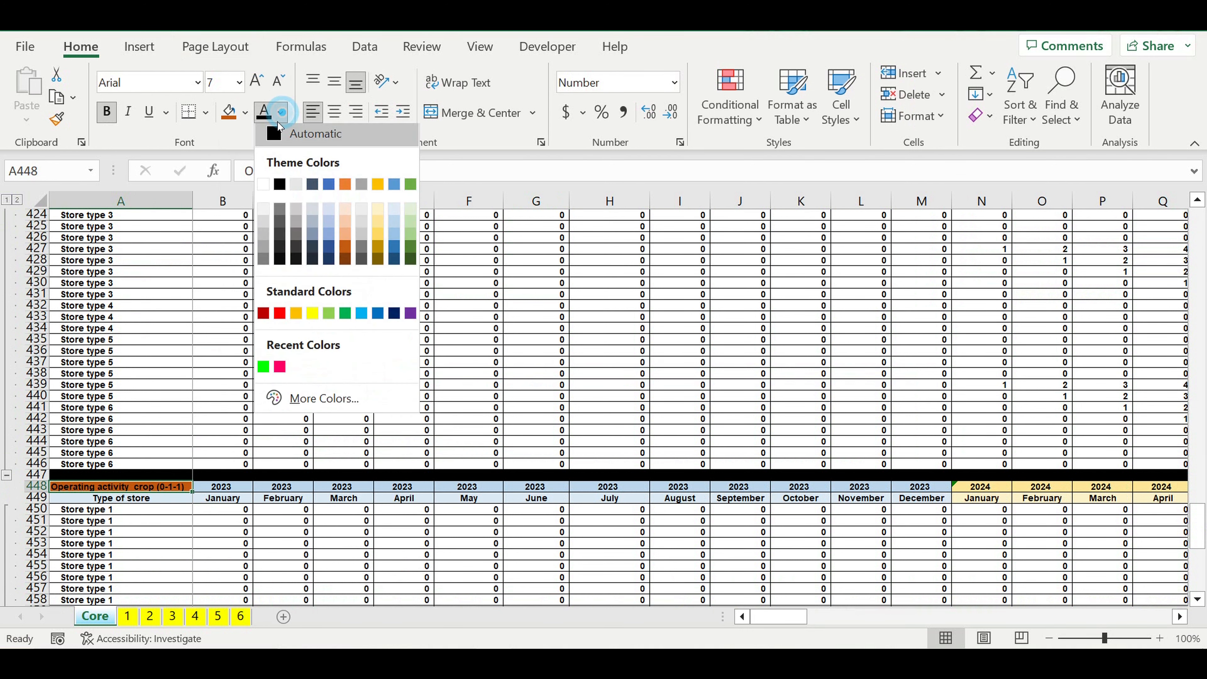
{"action": "left_click", "coordinate": [263, 190]}
Step: Enter =IF(B407>0,1,0) in B450 to flag active months of the first type 1 store with 1
{"action": "left_click", "coordinate": [238, 531]}
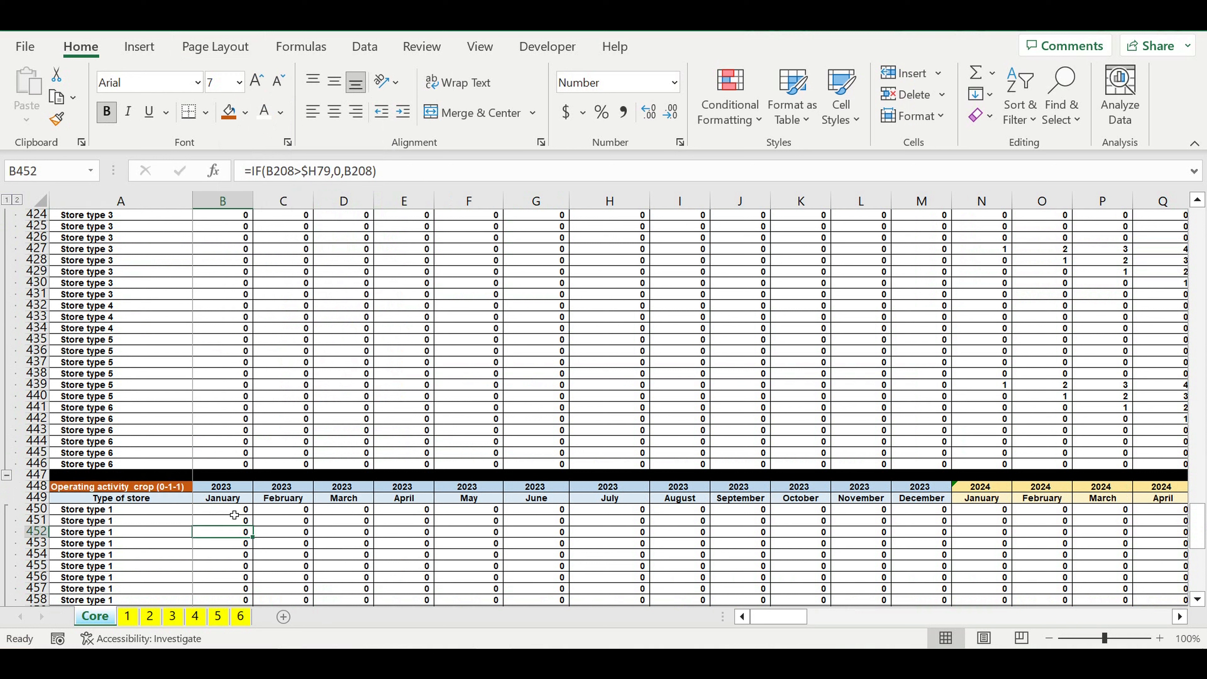
{"action": "left_click", "coordinate": [234, 514]}
{"action": "type", "text": "=if("}
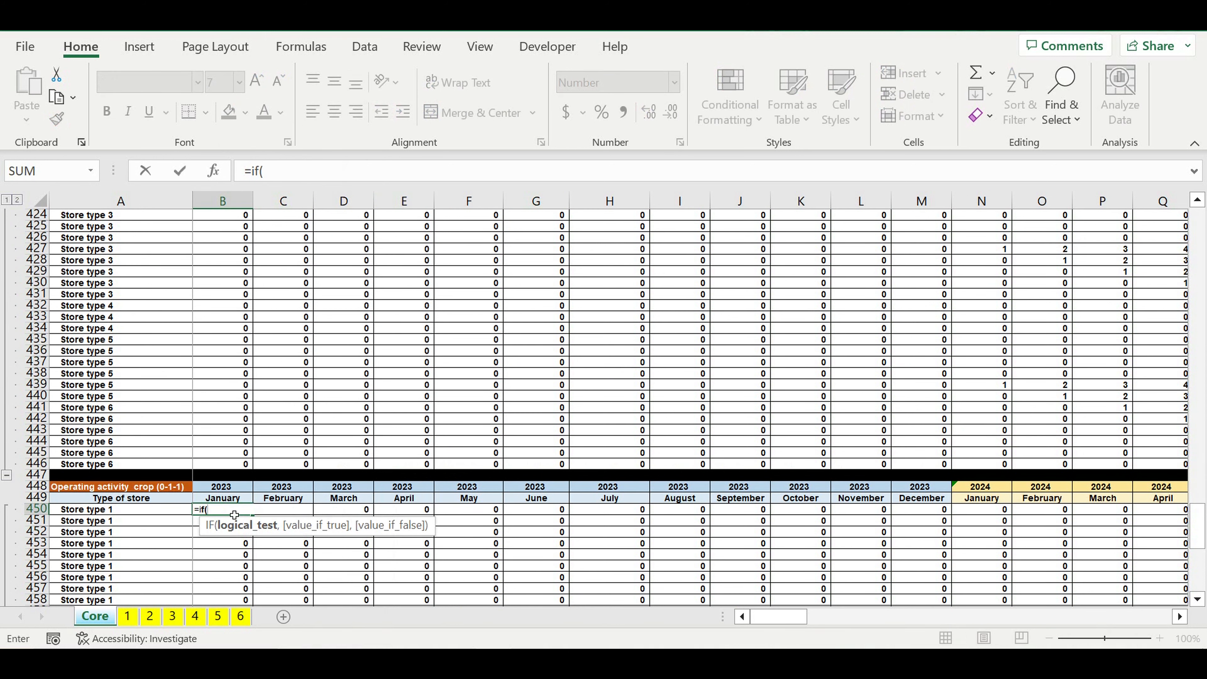
{"action": "scroll", "coordinate": [237, 470], "scroll_direction": "up", "scroll_amount": 6}
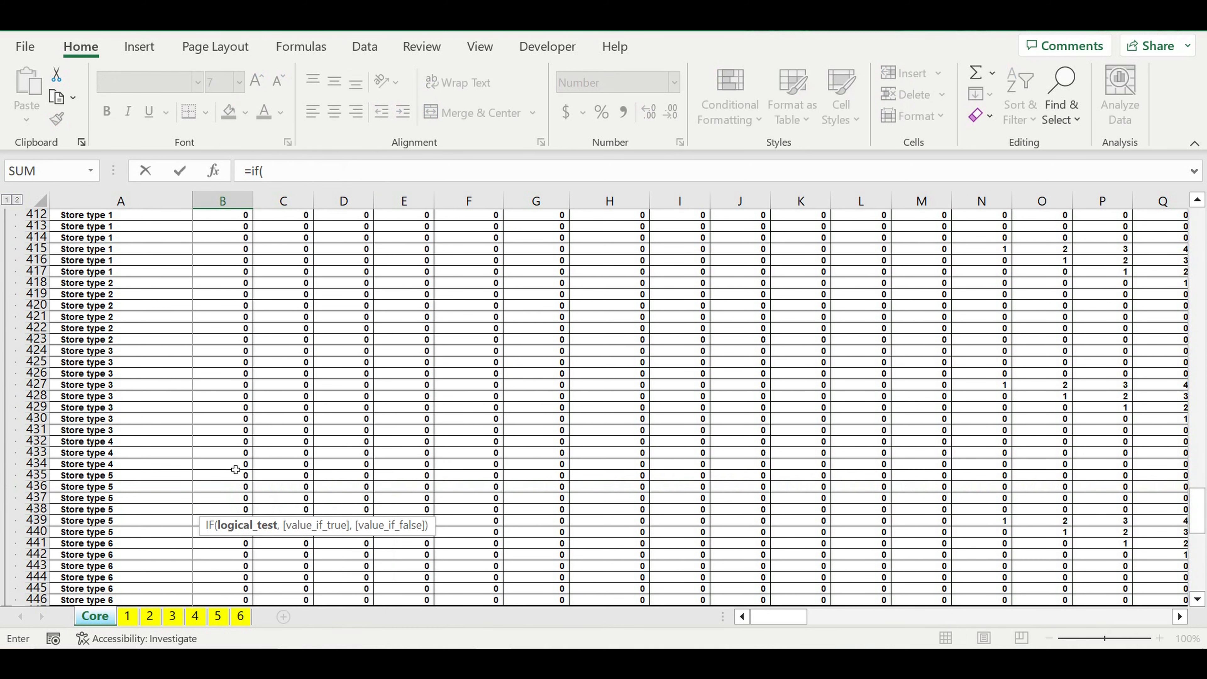
{"action": "scroll", "coordinate": [223, 419], "scroll_direction": "up", "scroll_amount": 3}
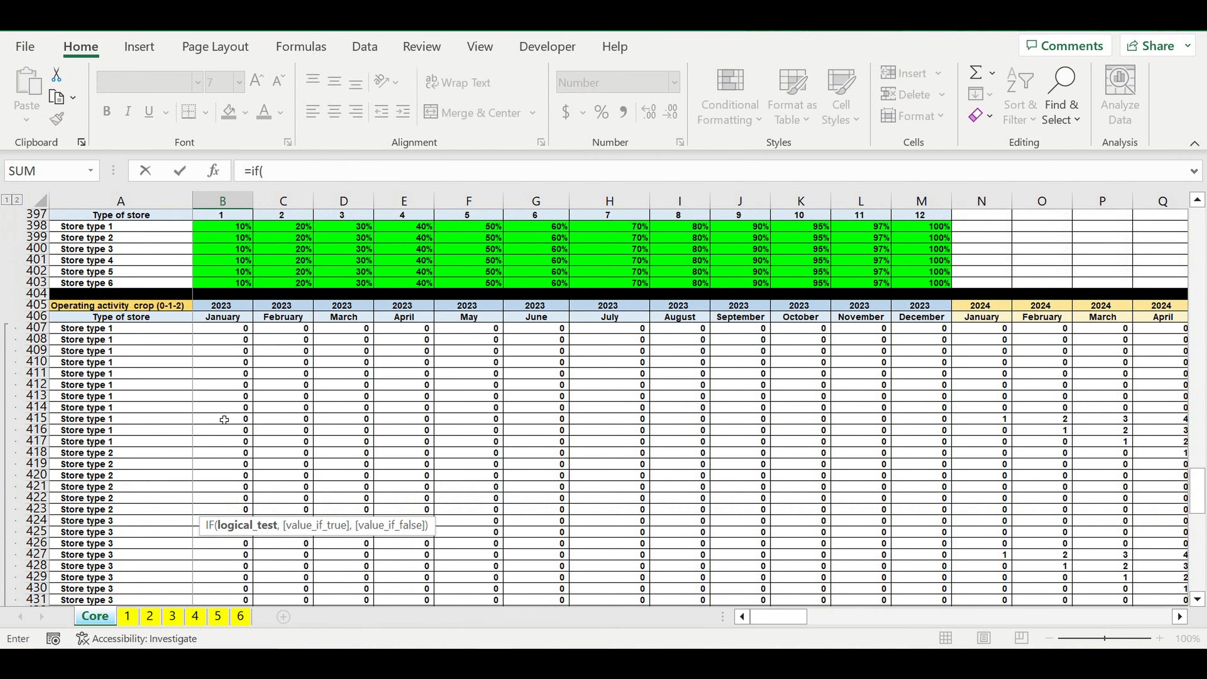
{"action": "left_click", "coordinate": [212, 333]}
{"action": "type", "text": ">0,1,0)"}
{"action": "key", "text": "Return"}
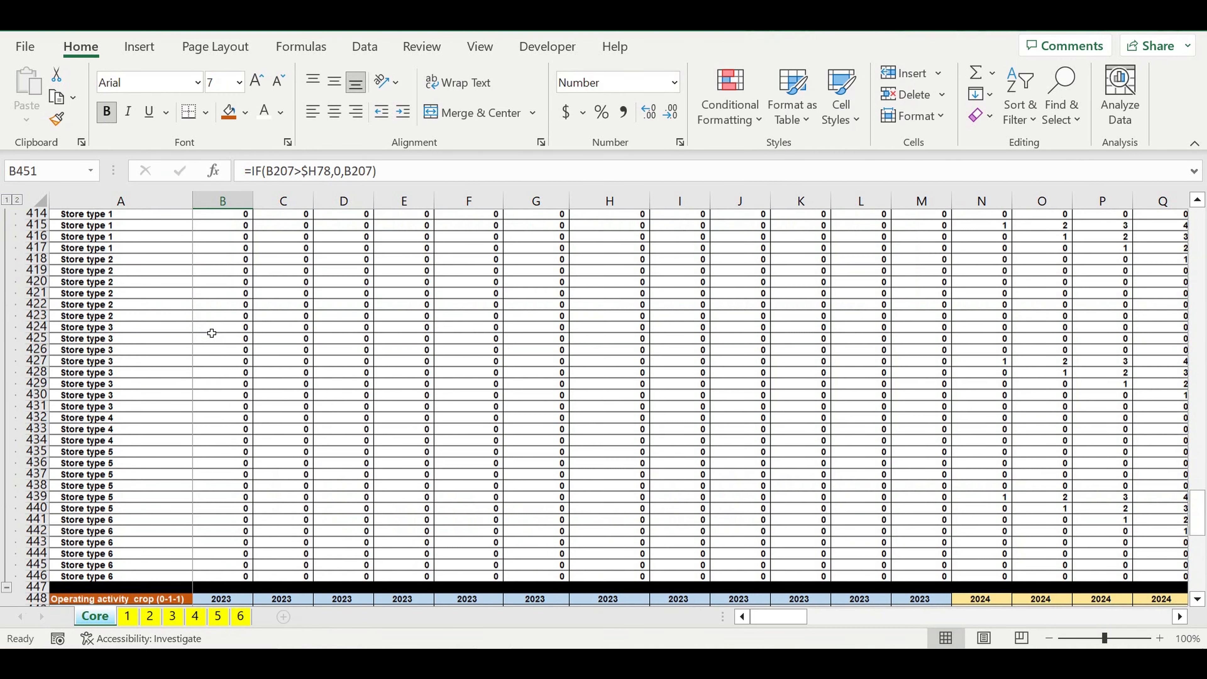
Step: Fill the B450 flag formula across all stores and months of the 0-1-1 block, through DQ489
{"action": "scroll", "coordinate": [237, 404], "scroll_direction": "down", "scroll_amount": 4}
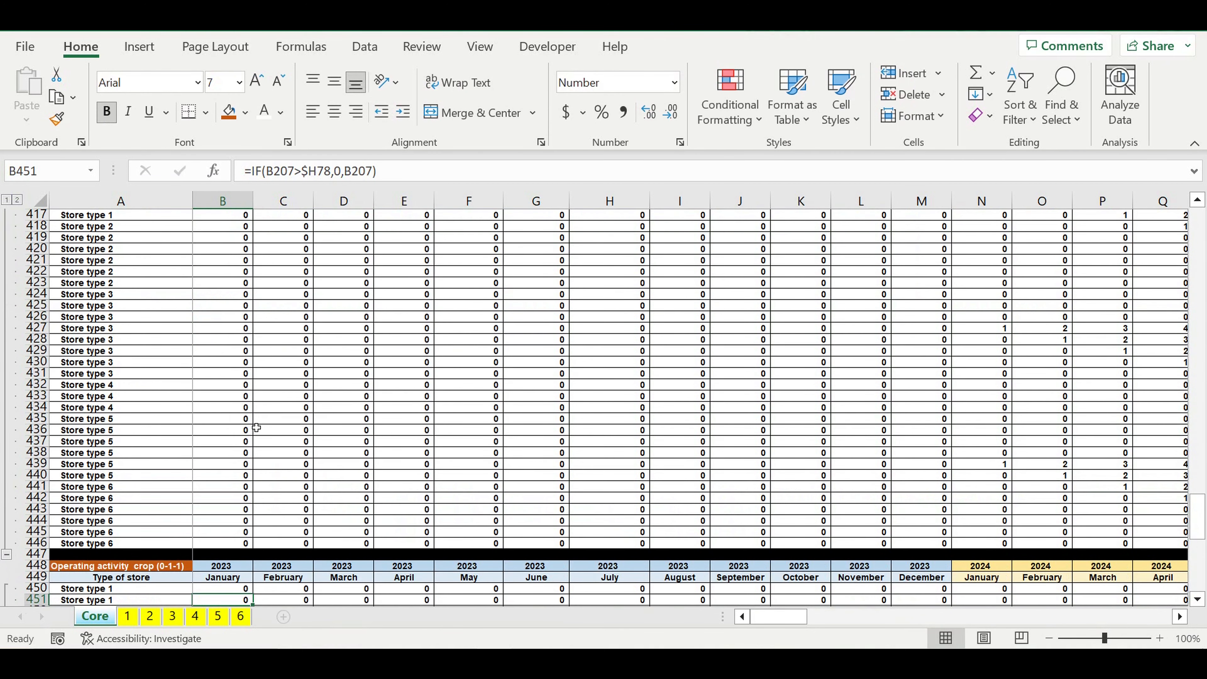
{"action": "scroll", "coordinate": [266, 442], "scroll_direction": "down", "scroll_amount": 2}
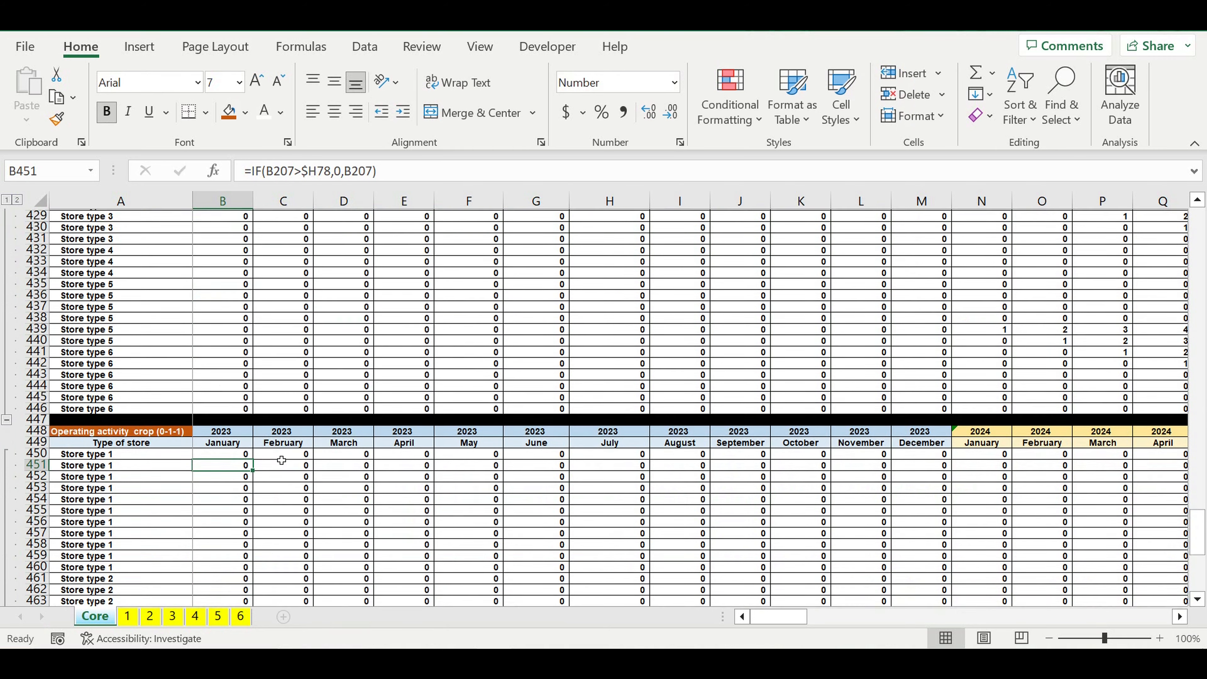
{"action": "key", "text": "Up"}
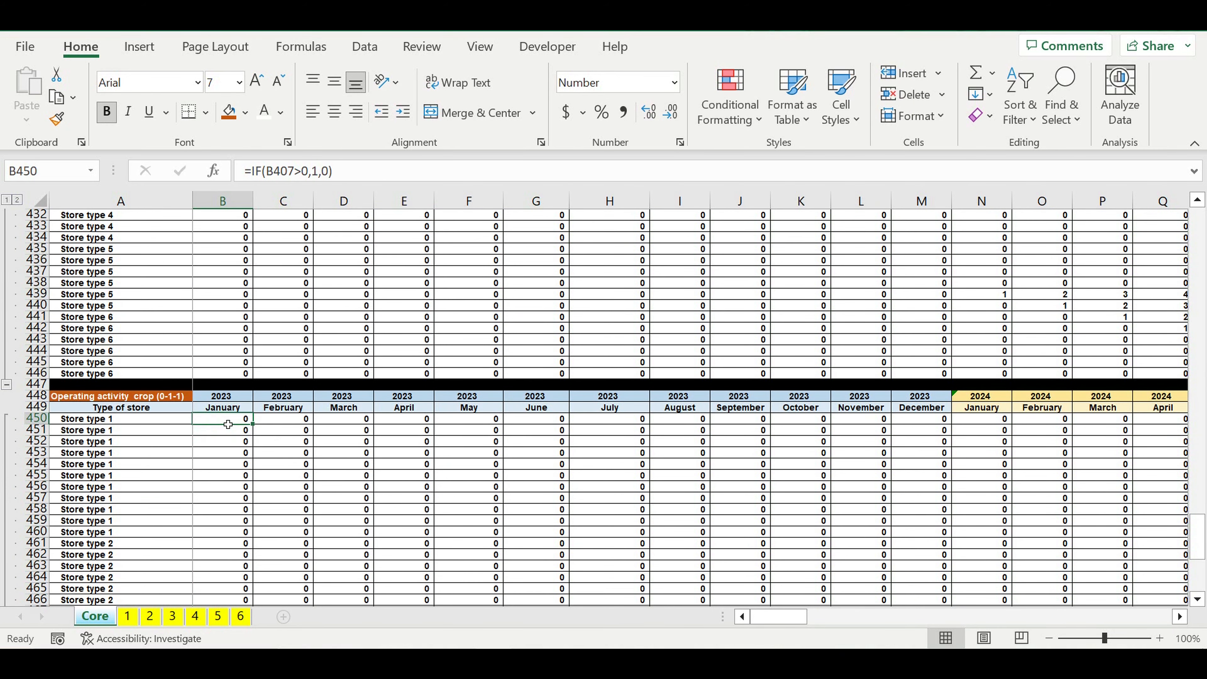
{"action": "mouse_move", "coordinate": [259, 431]}
{"action": "left_mouse_down"}
{"action": "mouse_move", "coordinate": [252, 605]}
{"action": "mouse_move", "coordinate": [251, 558]}
{"action": "mouse_move", "coordinate": [1190, 562]}
{"action": "mouse_move", "coordinate": [974, 562]}
{"action": "mouse_move", "coordinate": [1190, 562]}
{"action": "mouse_move", "coordinate": [1085, 562]}
{"action": "mouse_move", "coordinate": [1190, 562]}
{"action": "mouse_move", "coordinate": [1092, 562]}
{"action": "mouse_move", "coordinate": [1190, 562]}
{"action": "mouse_move", "coordinate": [1098, 562]}
{"action": "mouse_move", "coordinate": [1190, 562]}
{"action": "mouse_move", "coordinate": [1102, 562]}
{"action": "mouse_move", "coordinate": [1190, 562]}
{"action": "mouse_move", "coordinate": [932, 504]}
{"action": "mouse_move", "coordinate": [124, 548]}
{"action": "mouse_move", "coordinate": [318, 532]}
{"action": "left_mouse_up"}
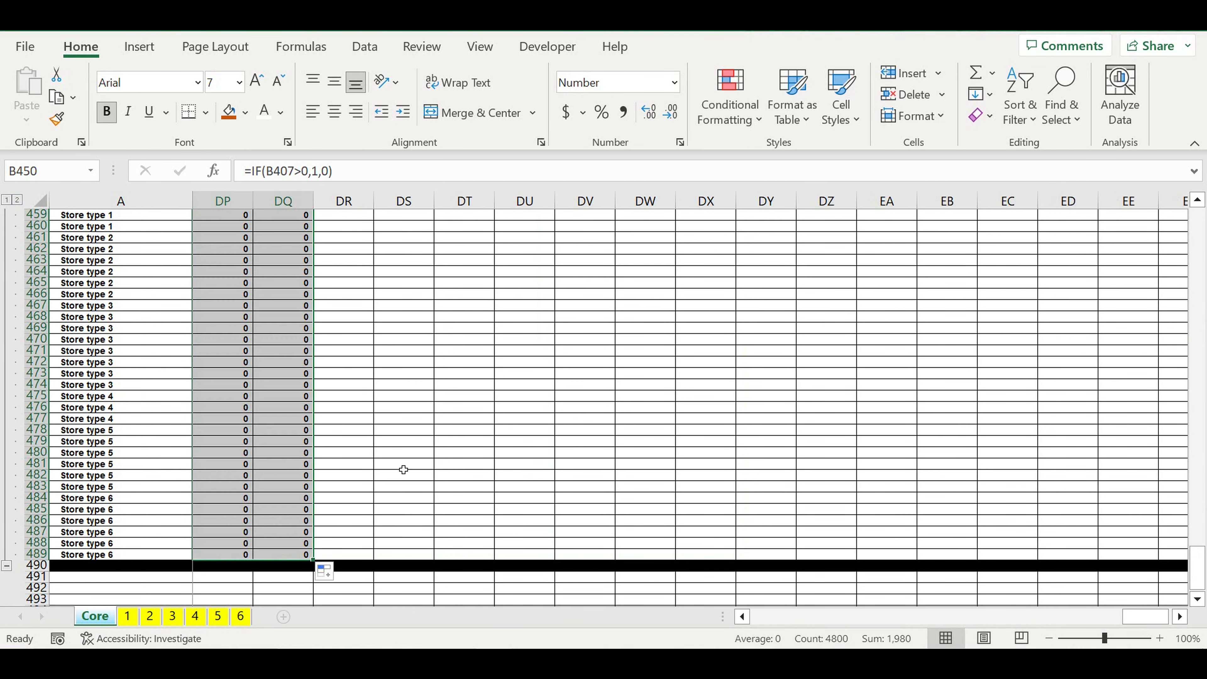
{"action": "left_click", "coordinate": [427, 457]}
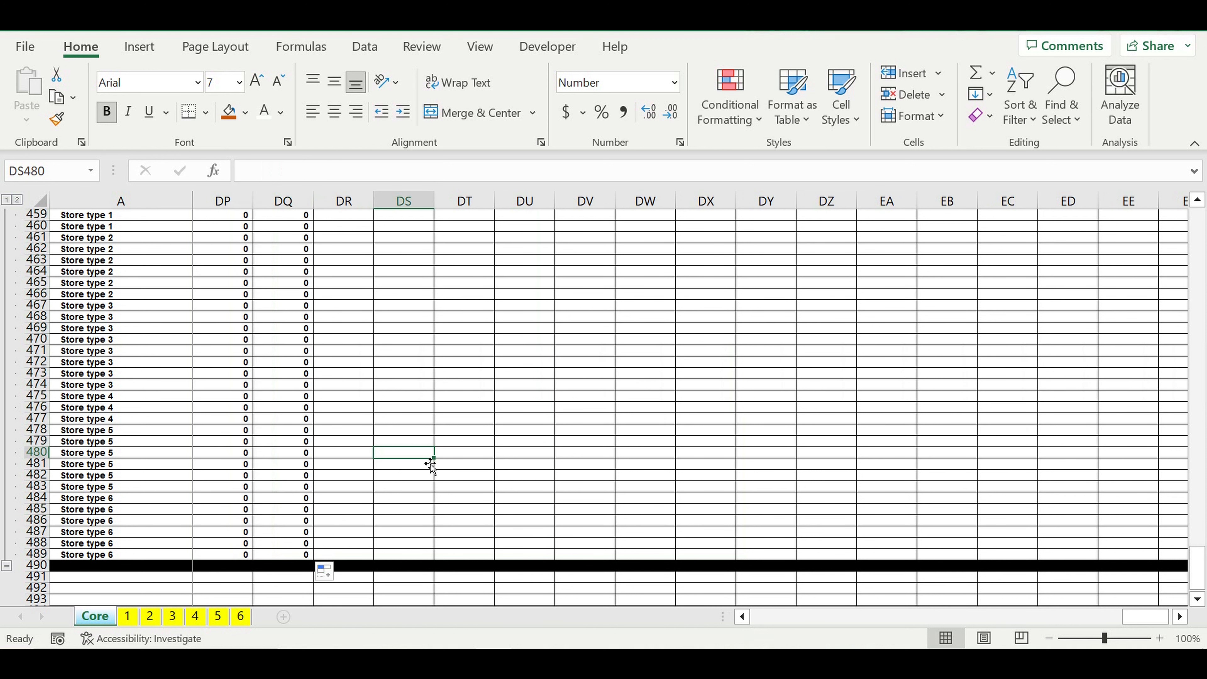
Step: Collapse the grouped store rows of both Operating activity crop blocks, 0-1-1 and 0-1-2
{"action": "left_click_drag", "start_coordinate": [1158, 615], "coordinate": [11, 594]}
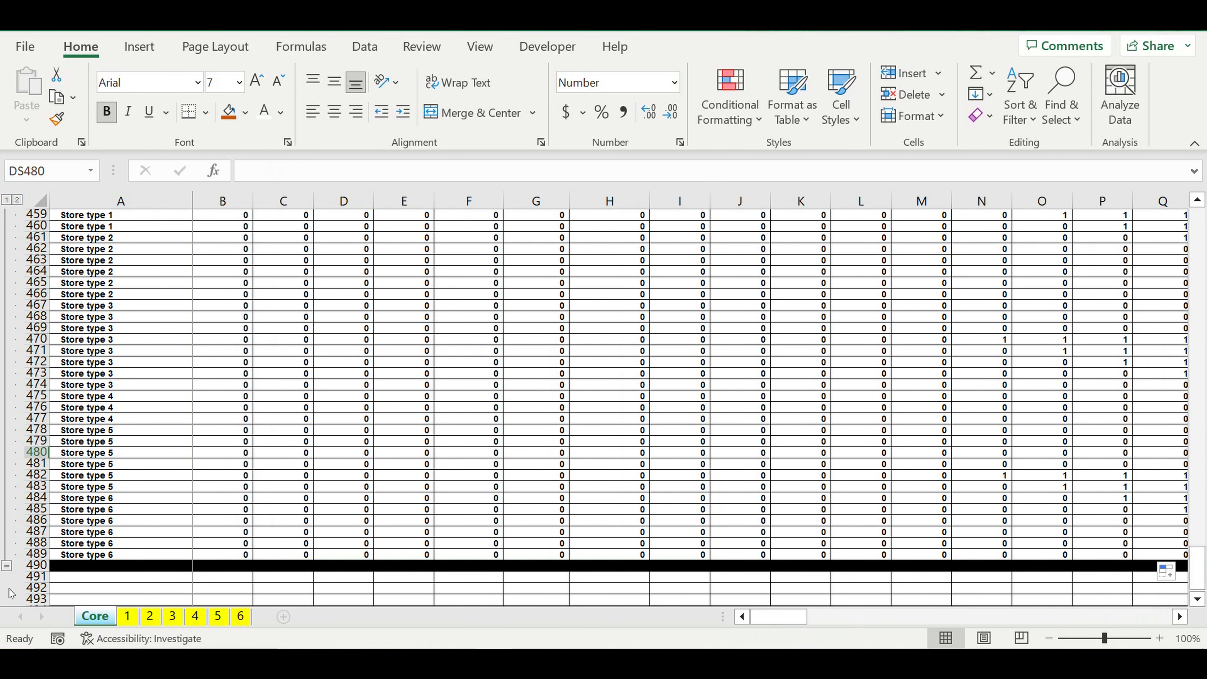
{"action": "left_click", "coordinate": [6, 567]}
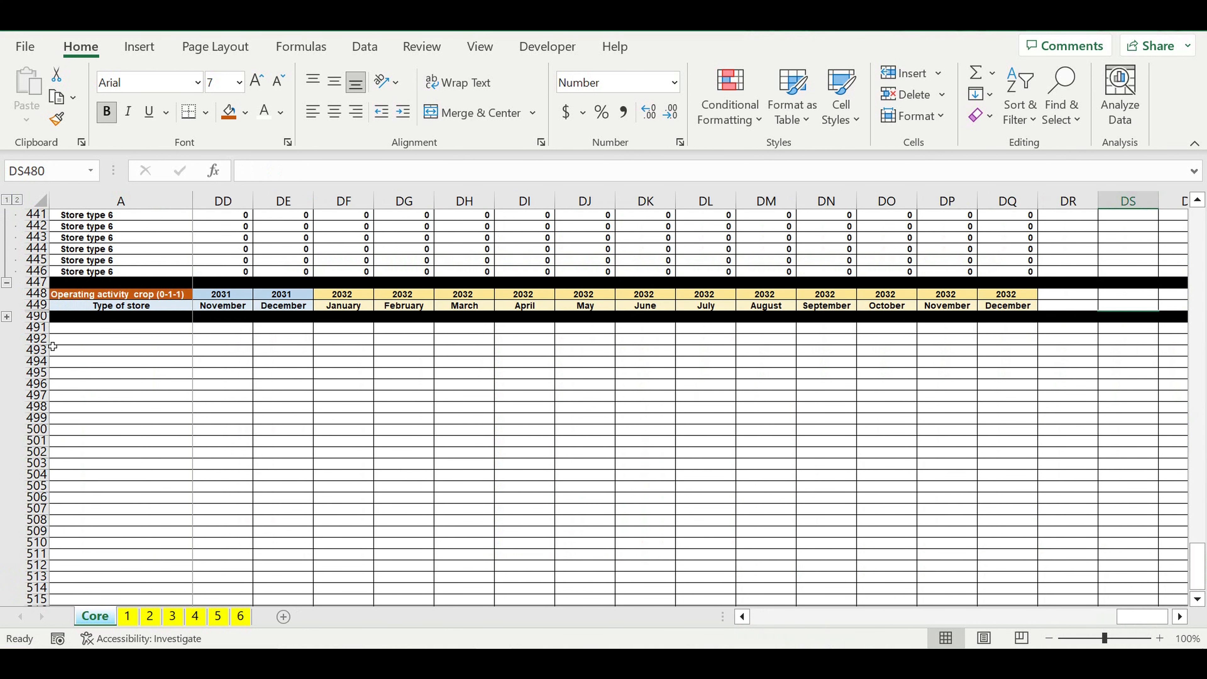
{"action": "left_click", "coordinate": [6, 283]}
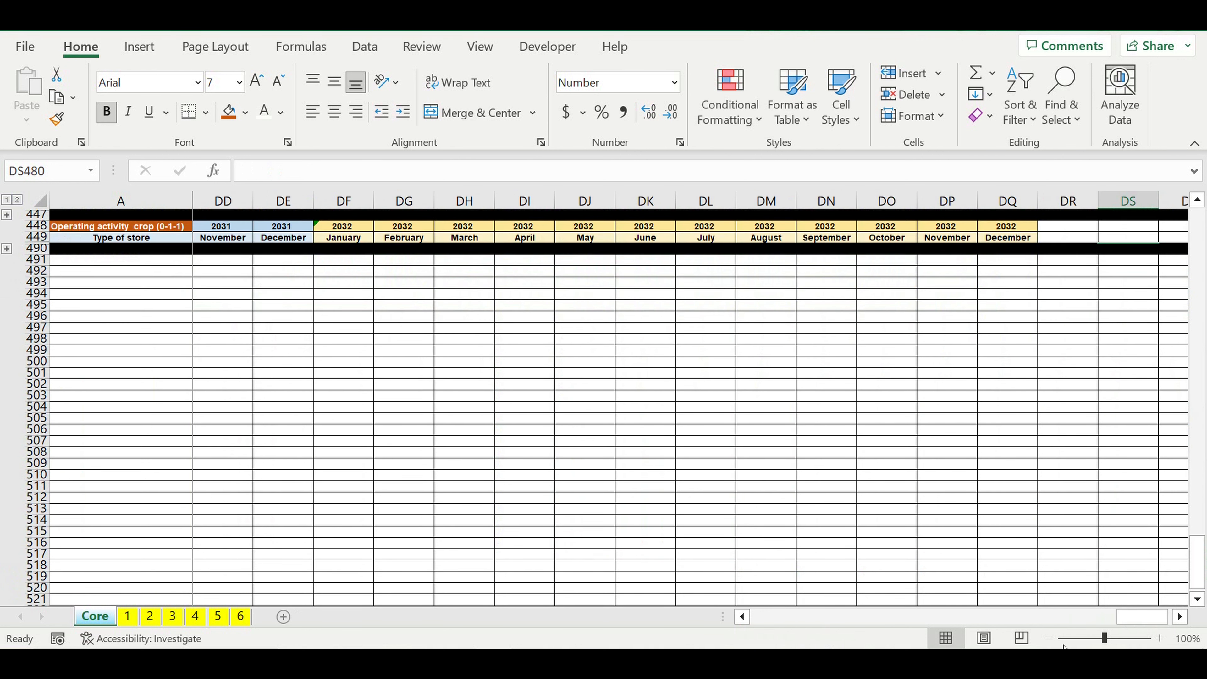
Step: Insert a blank row at row 335, above Store type 1 in the "Revenues by type of store" block
{"action": "left_click_drag", "start_coordinate": [1146, 618], "coordinate": [689, 621]}
{"action": "scroll", "coordinate": [566, 501], "scroll_direction": "up", "scroll_amount": 5}
{"action": "scroll", "coordinate": [566, 500], "scroll_direction": "up", "scroll_amount": 15}
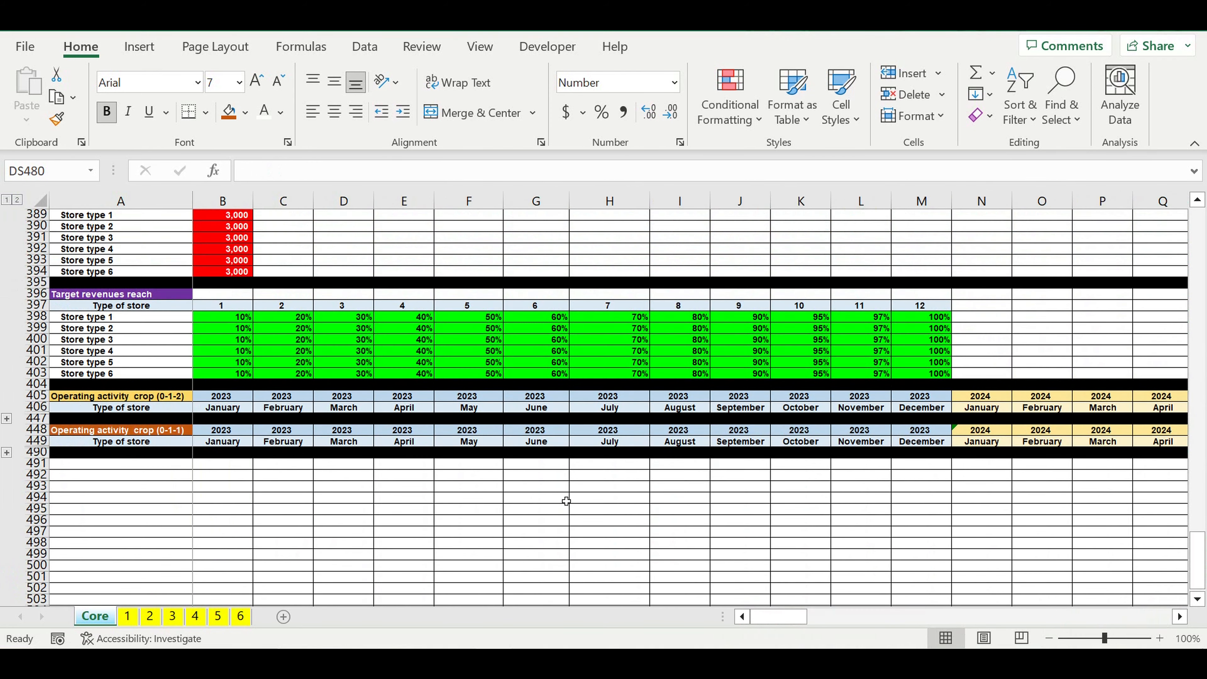
{"action": "scroll", "coordinate": [566, 500], "scroll_direction": "up", "scroll_amount": 6}
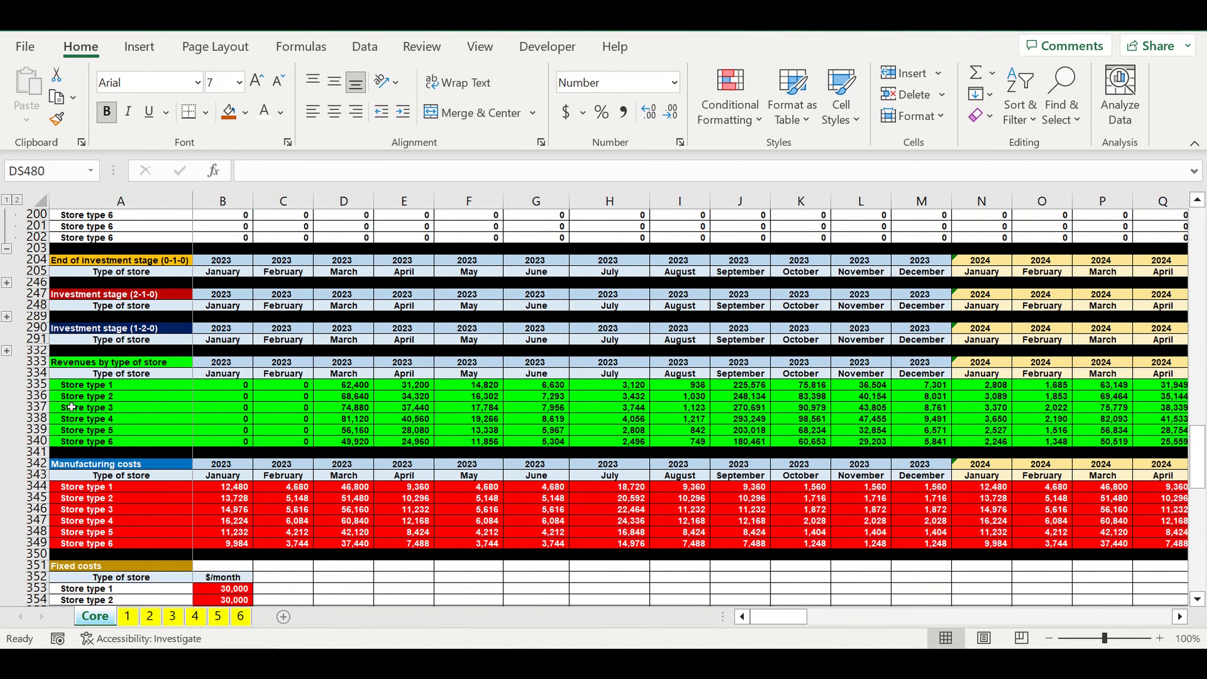
{"action": "left_click_drag", "start_coordinate": [39, 386], "coordinate": [33, 449]}
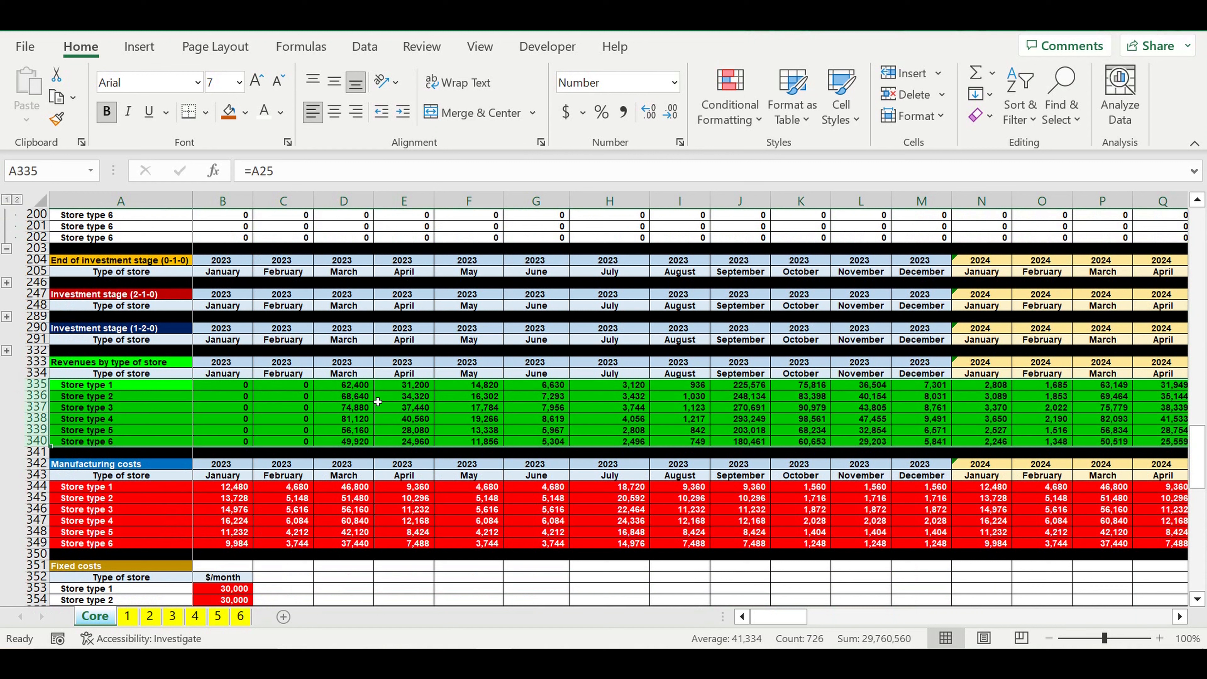
{"action": "left_click", "coordinate": [463, 408]}
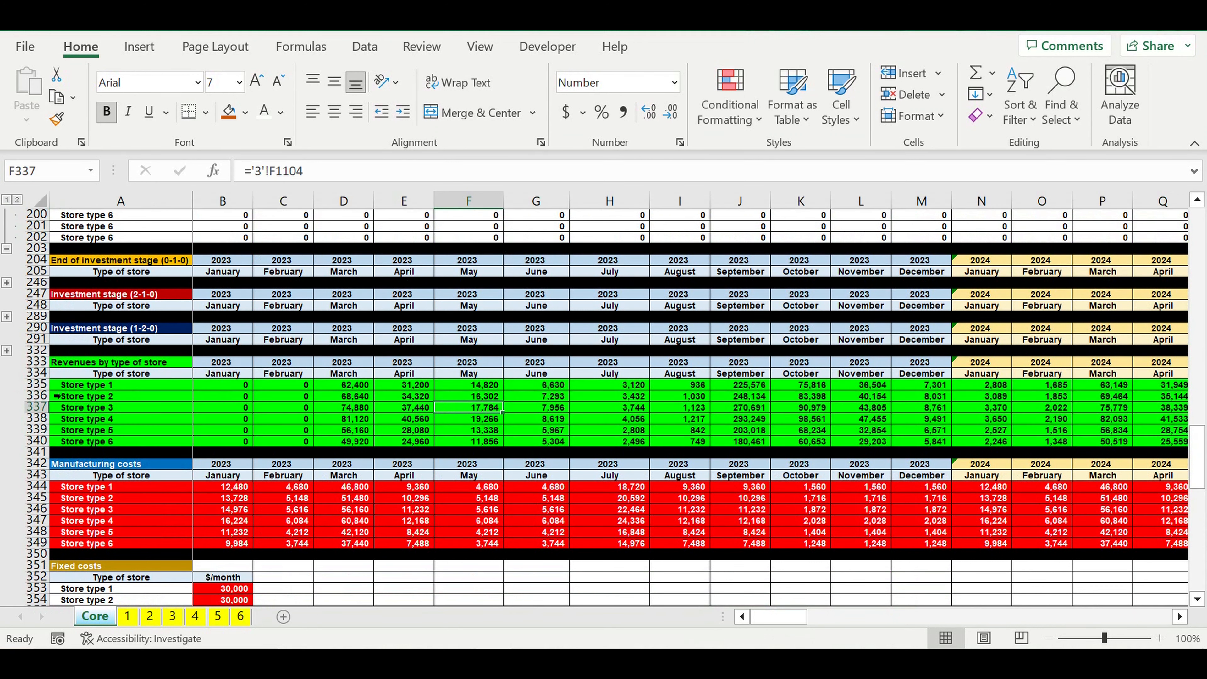
{"action": "left_click", "coordinate": [44, 394]}
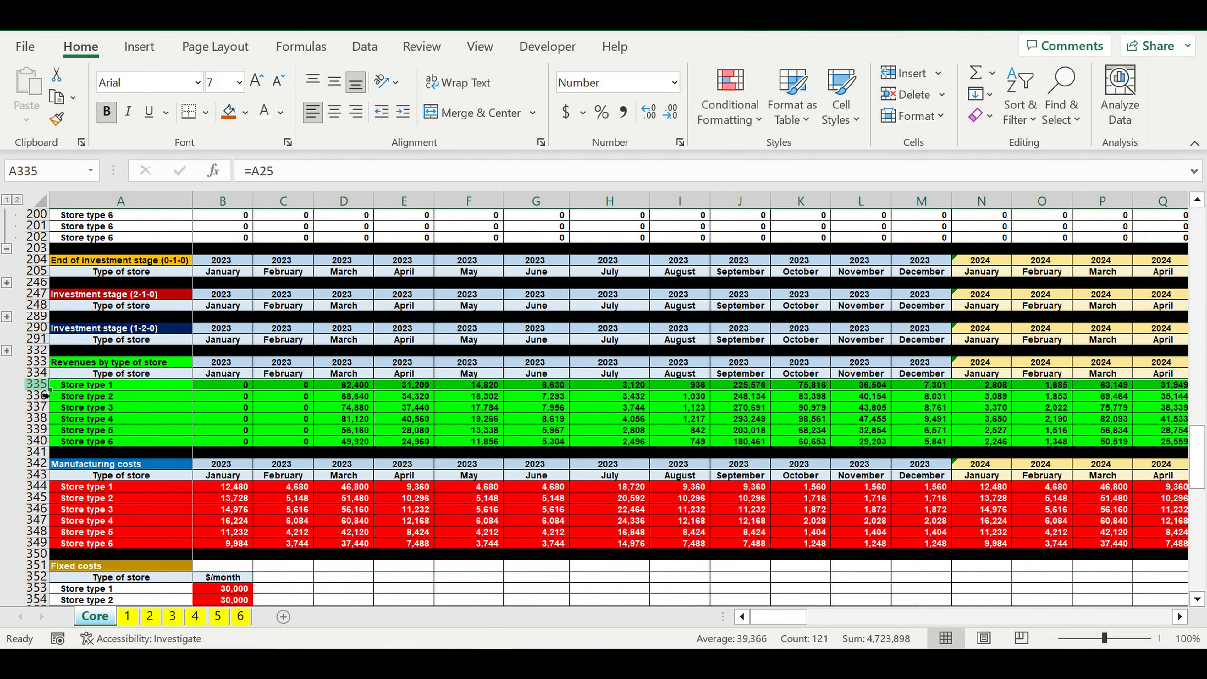
{"action": "right_click", "coordinate": [44, 387]}
{"action": "left_click", "coordinate": [95, 200]}
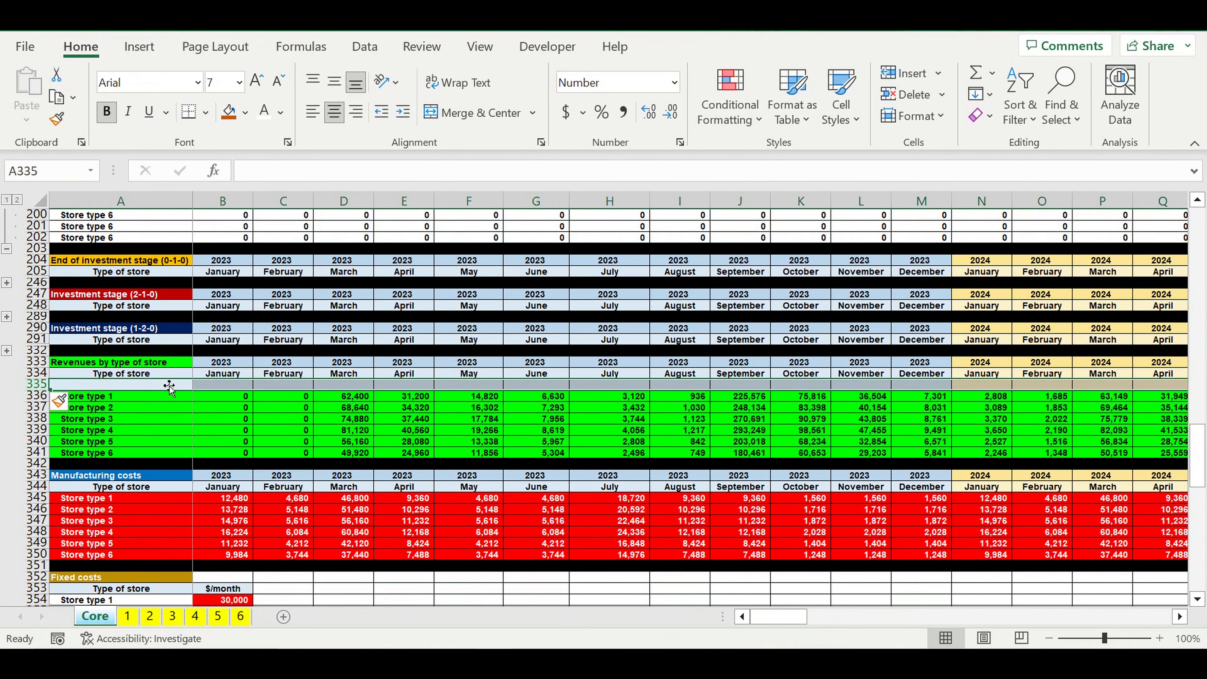
Step: Start a column counter in the new row with 1 in A335 and =A335+1 in B335
{"action": "left_click", "coordinate": [155, 387]}
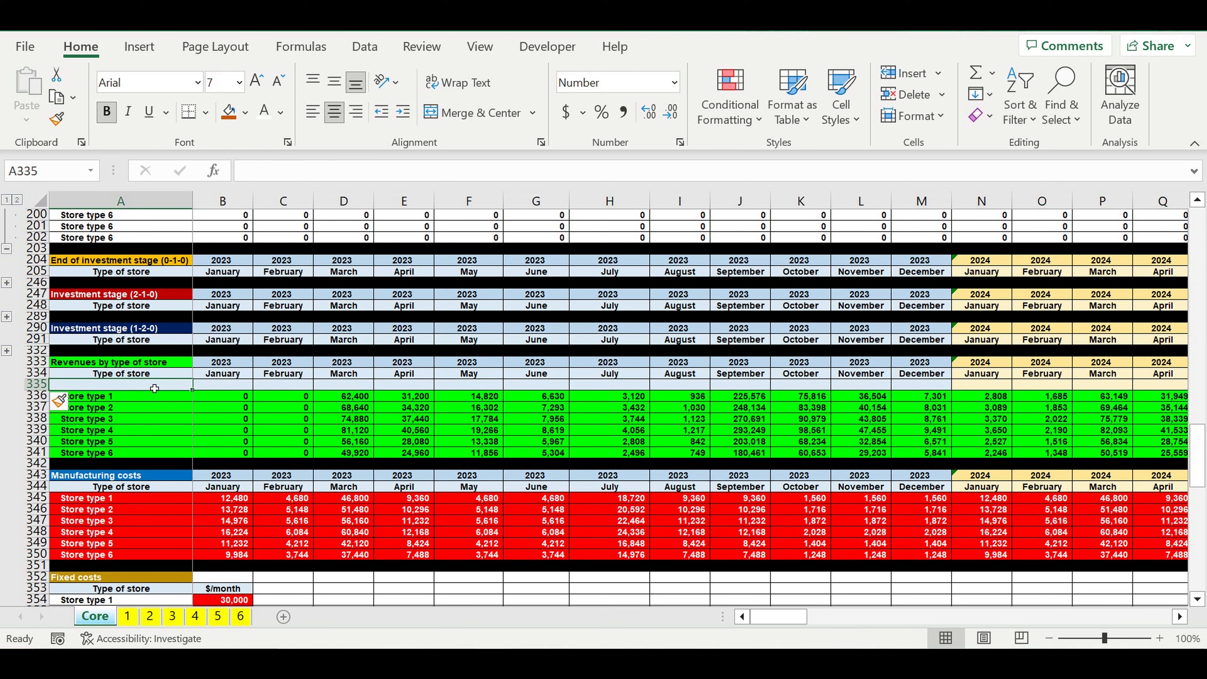
{"action": "type", "text": "1"}
{"action": "key", "text": "Return"}
{"action": "left_click", "coordinate": [238, 375]}
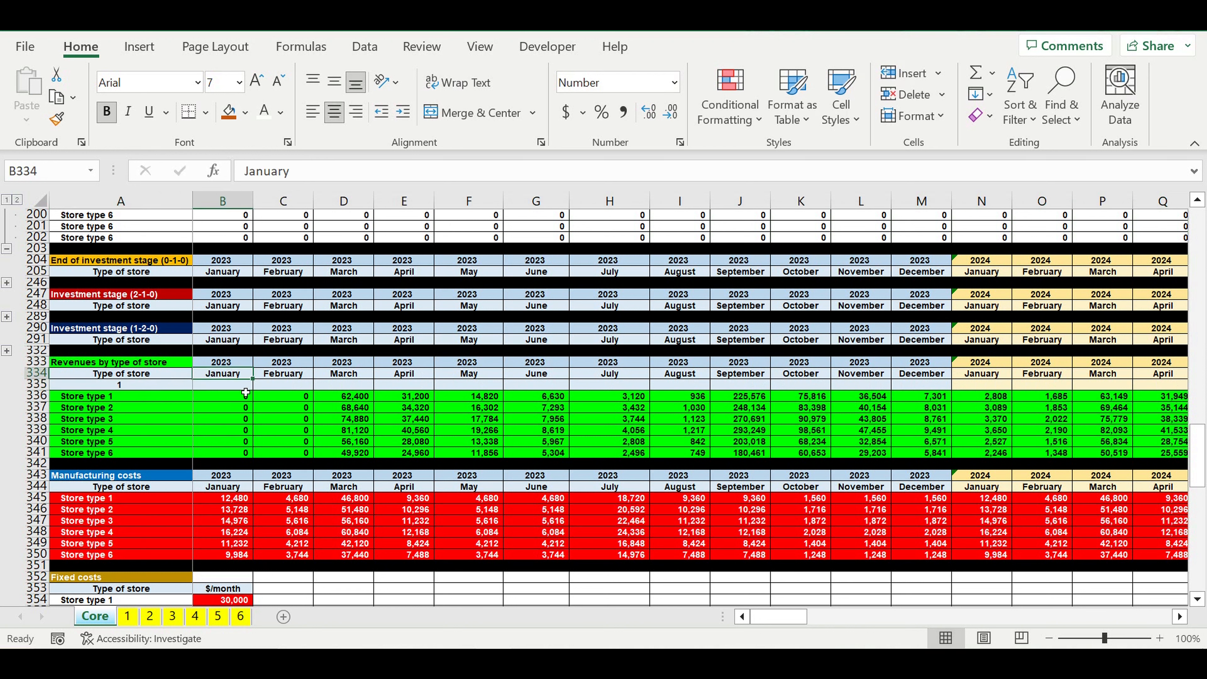
{"action": "left_click", "coordinate": [240, 388]}
{"action": "type", "text": "="}
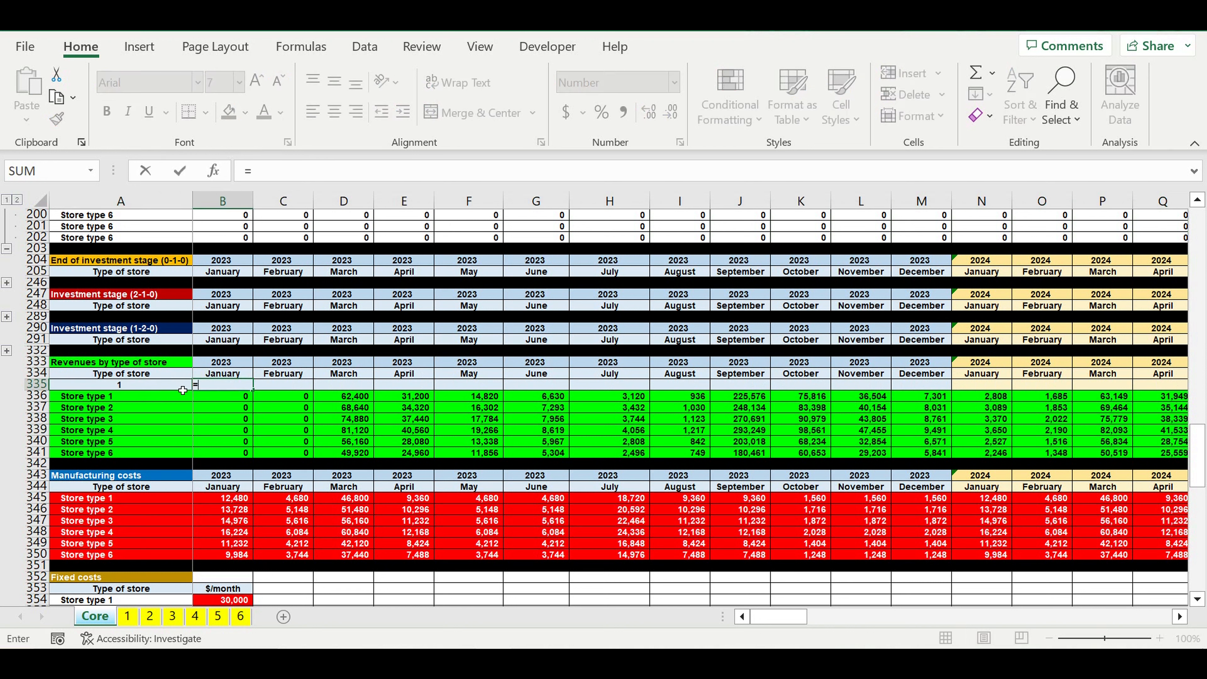
{"action": "left_click", "coordinate": [132, 387]}
{"action": "type", "text": "+1"}
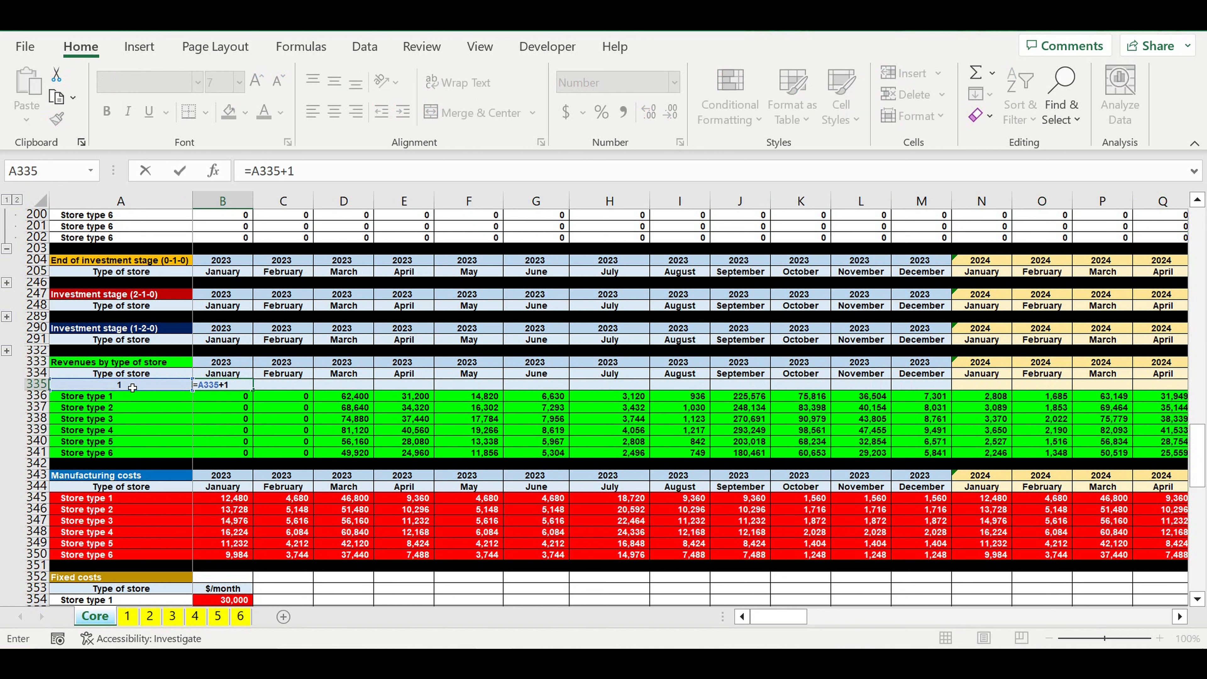
{"action": "key", "text": "Return"}
Step: Apply a yellow fill to the counter cells A335 and B335
{"action": "left_click", "coordinate": [132, 388]}
{"action": "left_click", "coordinate": [222, 384], "text": "shift"}
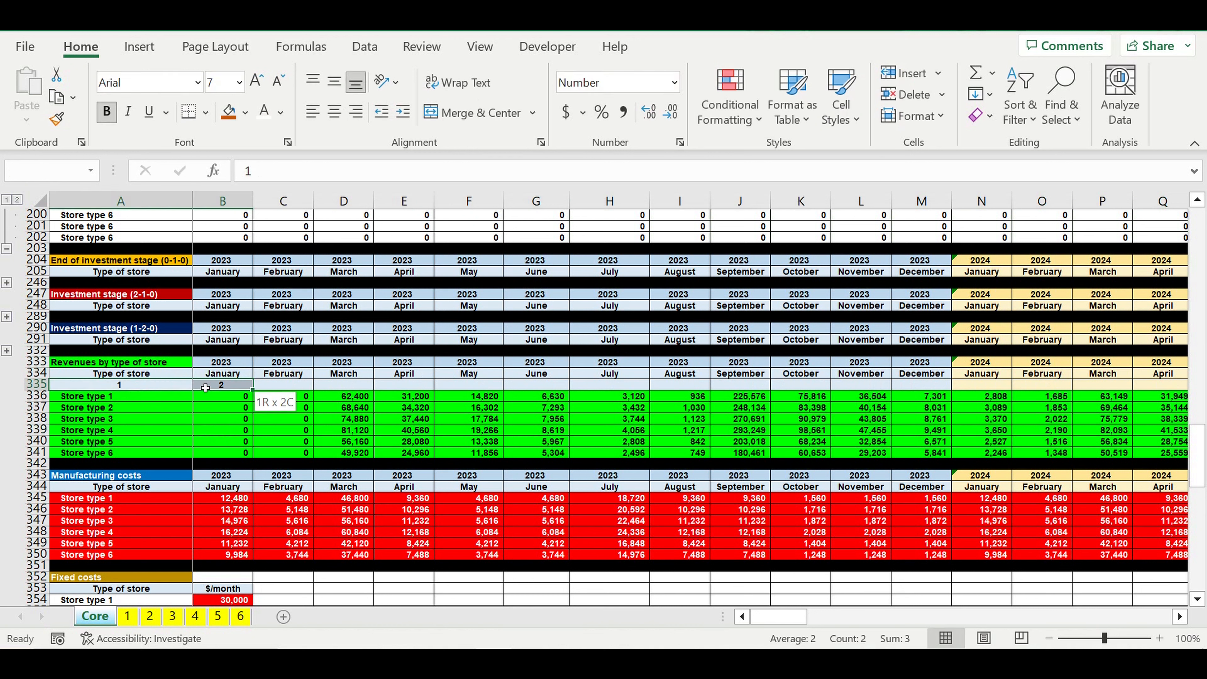
{"action": "left_click", "coordinate": [245, 113]}
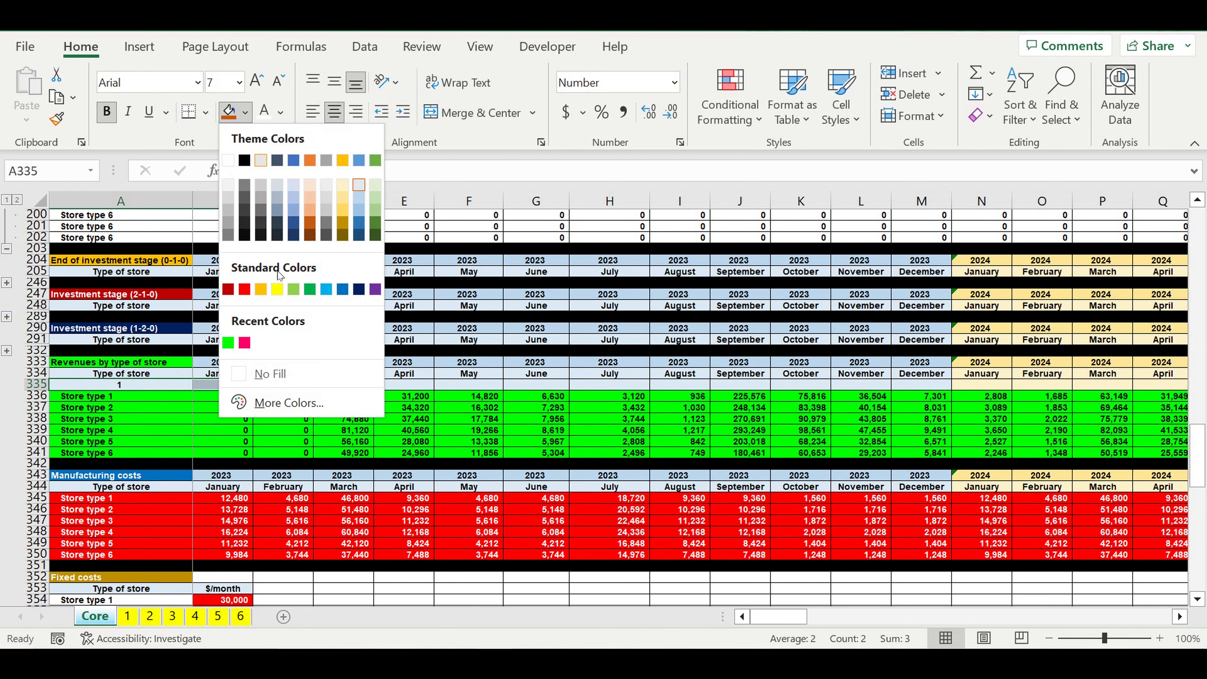
{"action": "left_click", "coordinate": [277, 289]}
Step: Fill the B335 counter formula along row 335 to the last month, December 2032, in column DQ
{"action": "left_click", "coordinate": [209, 430]}
{"action": "left_click", "coordinate": [224, 385]}
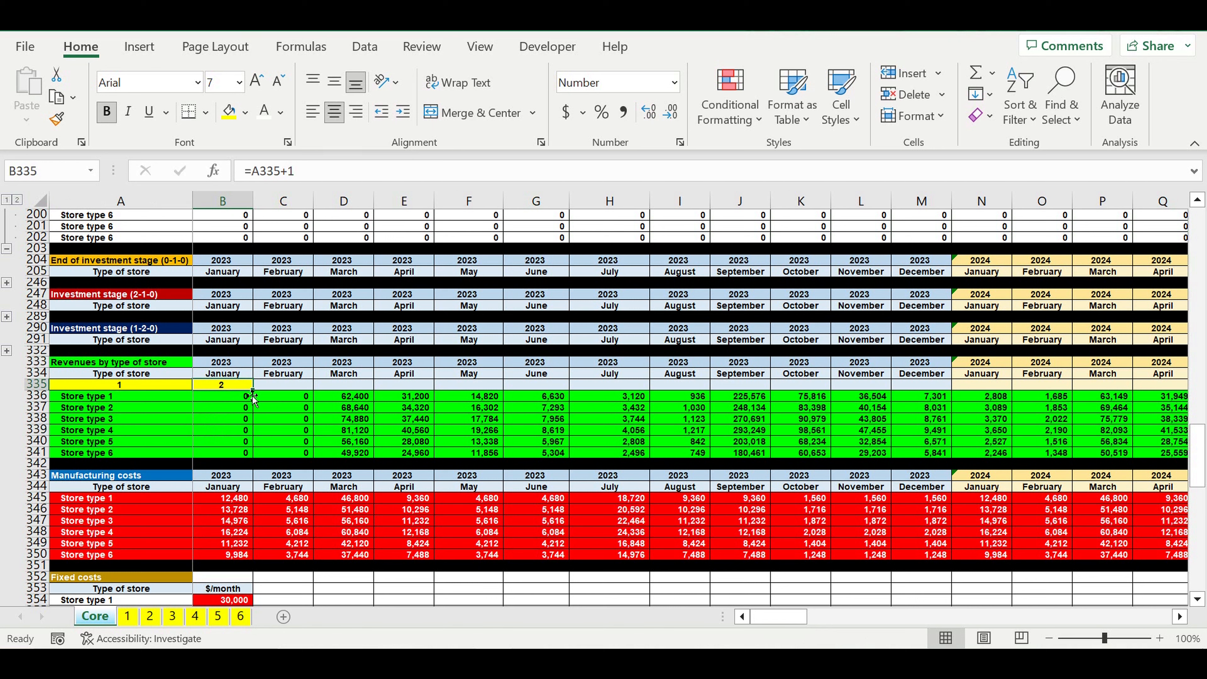
{"action": "left_click_drag", "start_coordinate": [252, 390], "coordinate": [969, 409]}
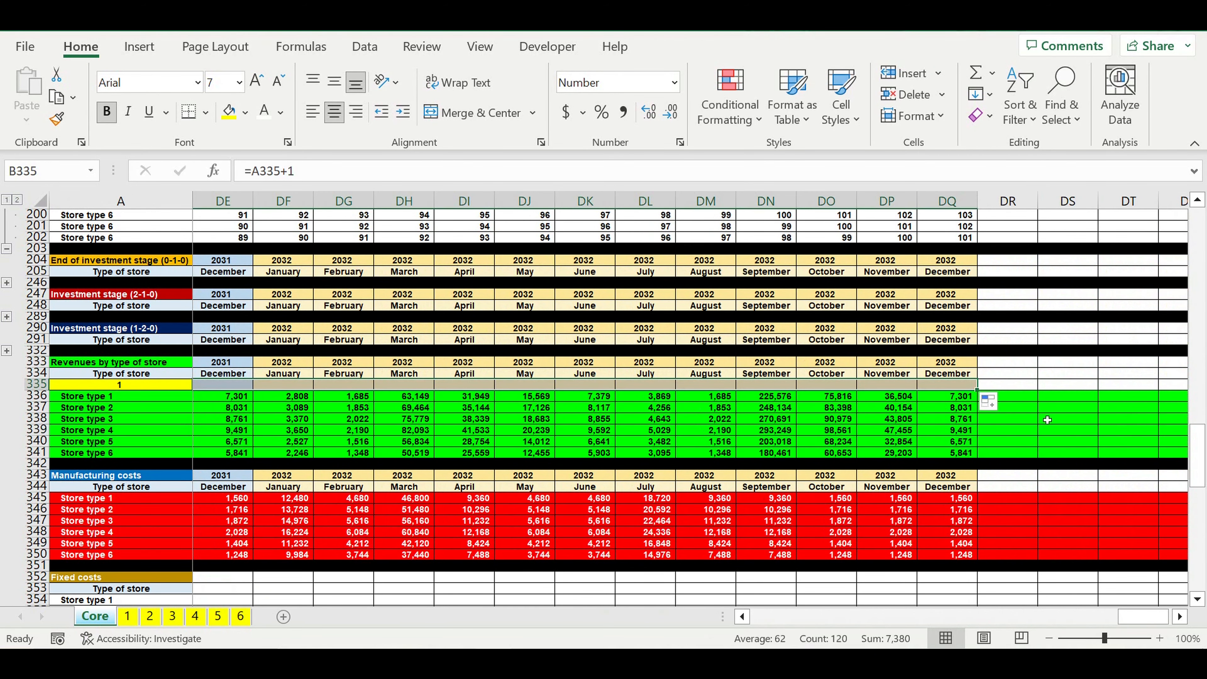
Step: Duplicate the "Operating activity crop (0-1-1)" block, rows 449 to 491, directly below itself starting at A492
{"action": "left_click", "coordinate": [1059, 429]}
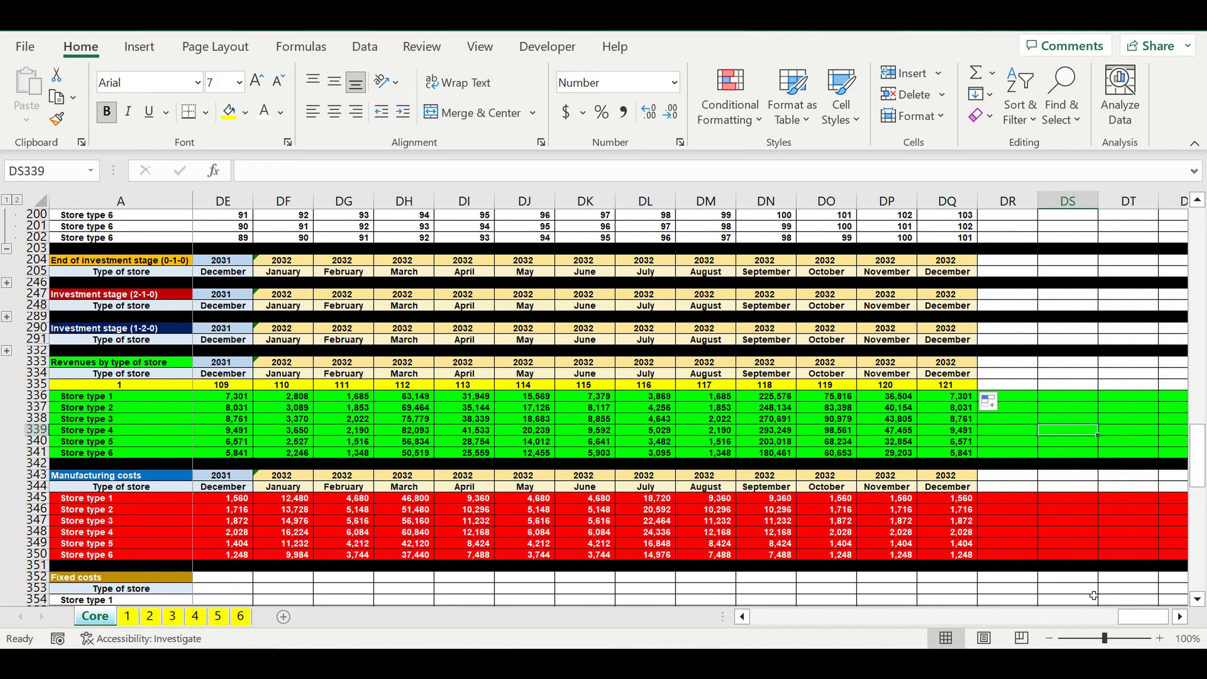
{"action": "left_click_drag", "start_coordinate": [1135, 617], "coordinate": [570, 639]}
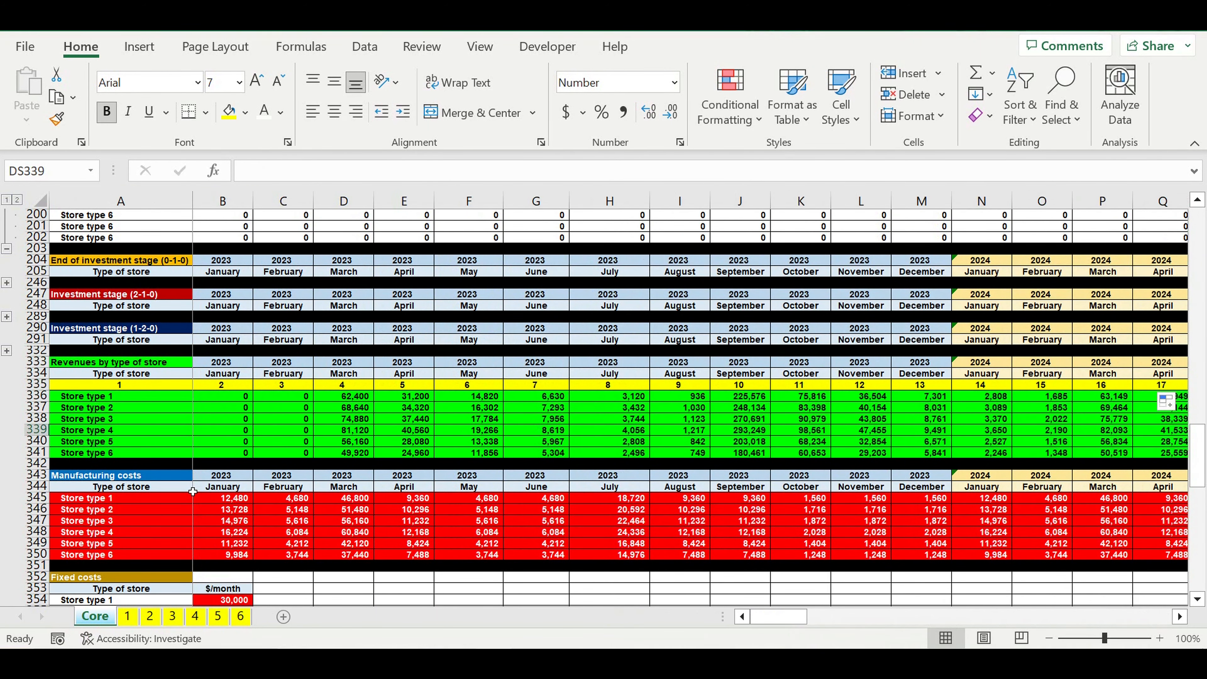
{"action": "scroll", "coordinate": [484, 428], "scroll_direction": "down", "scroll_amount": 13}
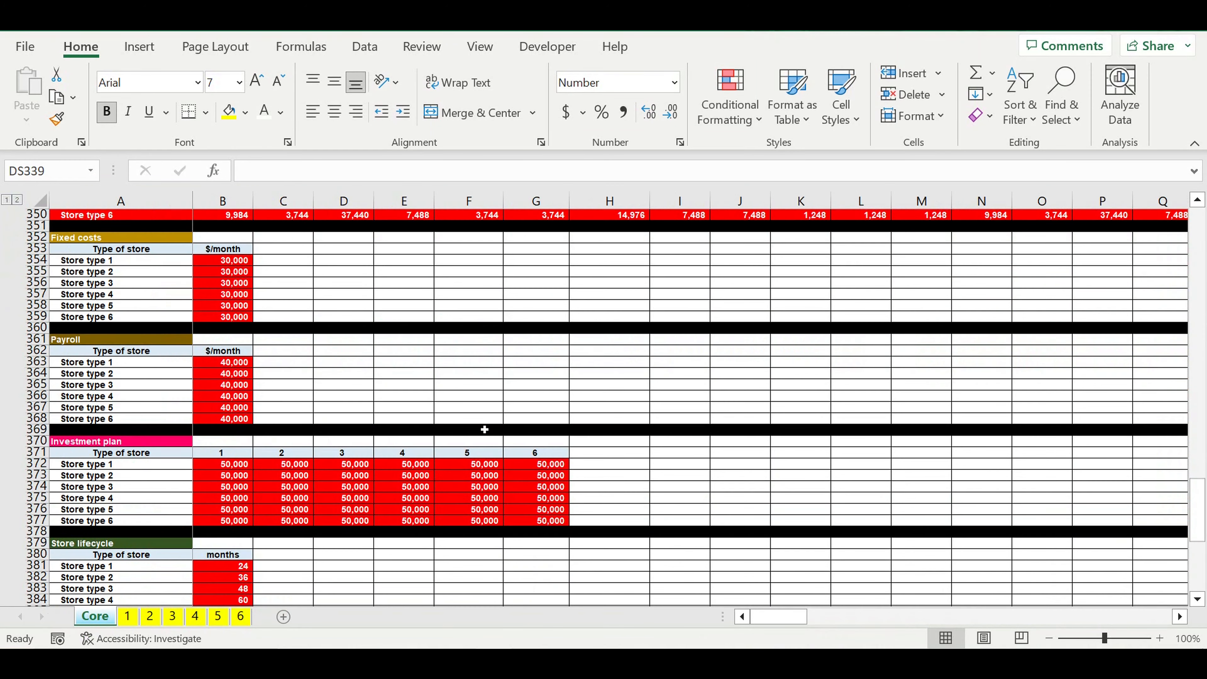
{"action": "scroll", "coordinate": [484, 428], "scroll_direction": "down", "scroll_amount": 13}
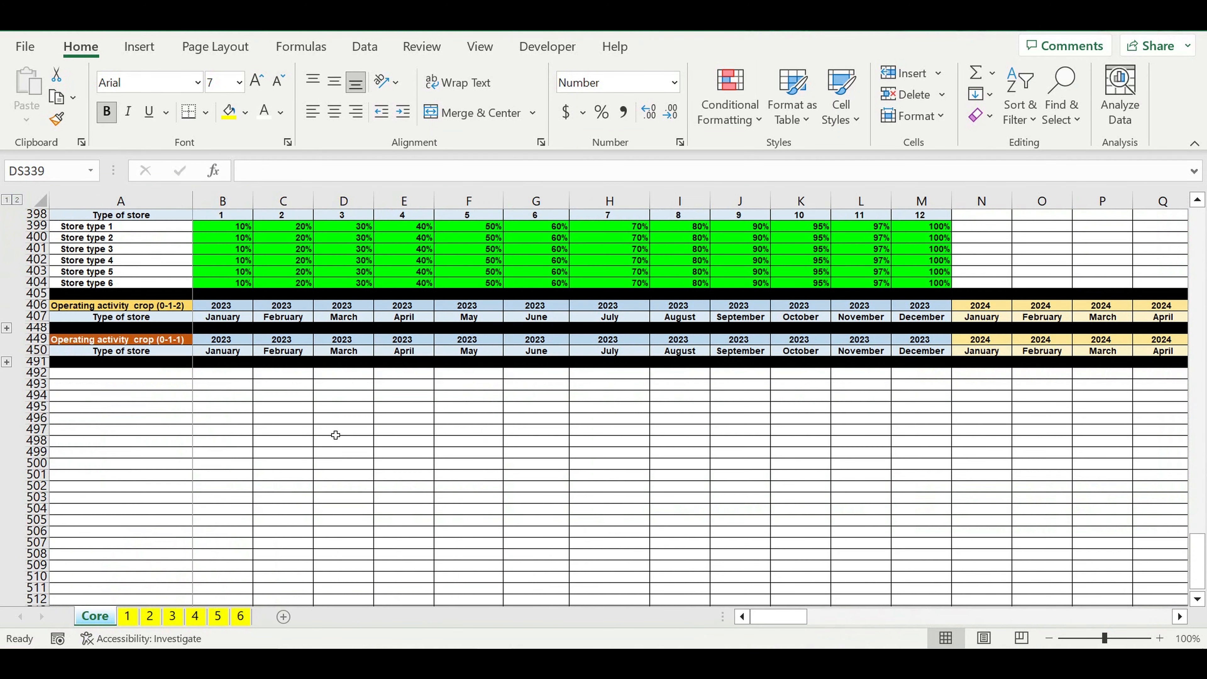
{"action": "left_click", "coordinate": [299, 429]}
{"action": "left_click_drag", "start_coordinate": [36, 338], "coordinate": [46, 362]}
{"action": "key", "text": "ctrl+c"}
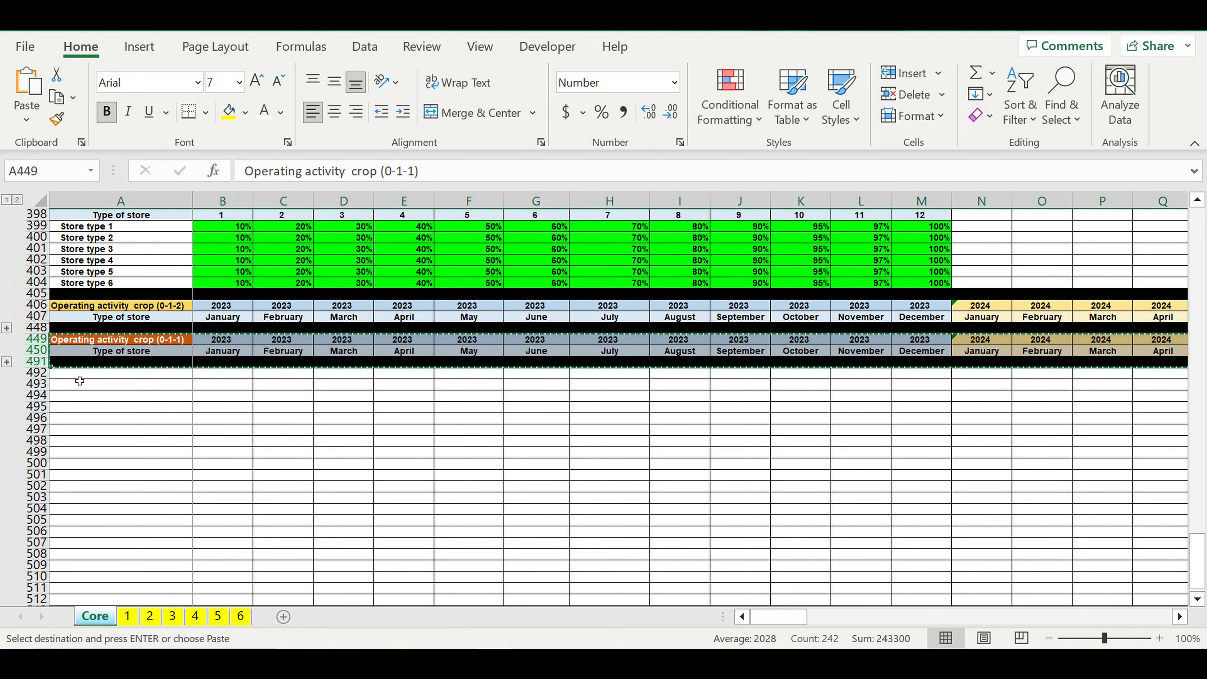
{"action": "left_click", "coordinate": [79, 378]}
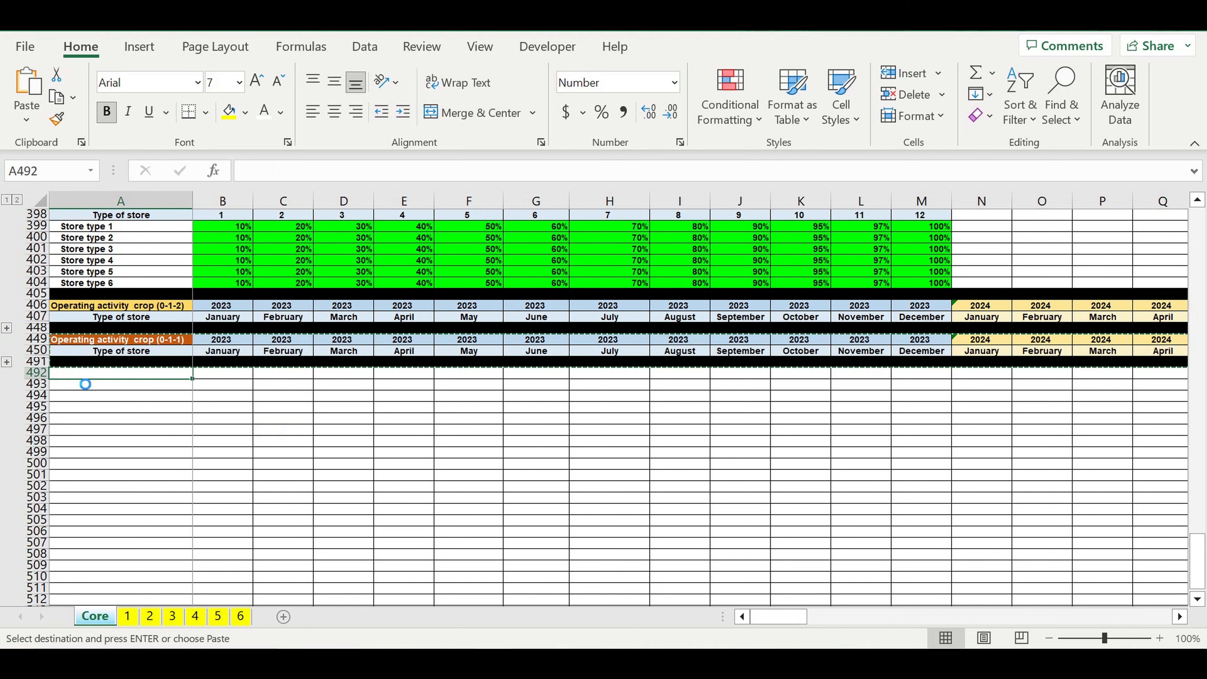
{"action": "key", "text": "ctrl+v"}
{"action": "left_click", "coordinate": [158, 465]}
Step: Retitle the copied block's heading in A492 as "Revenues step 1"
{"action": "left_click", "coordinate": [133, 374]}
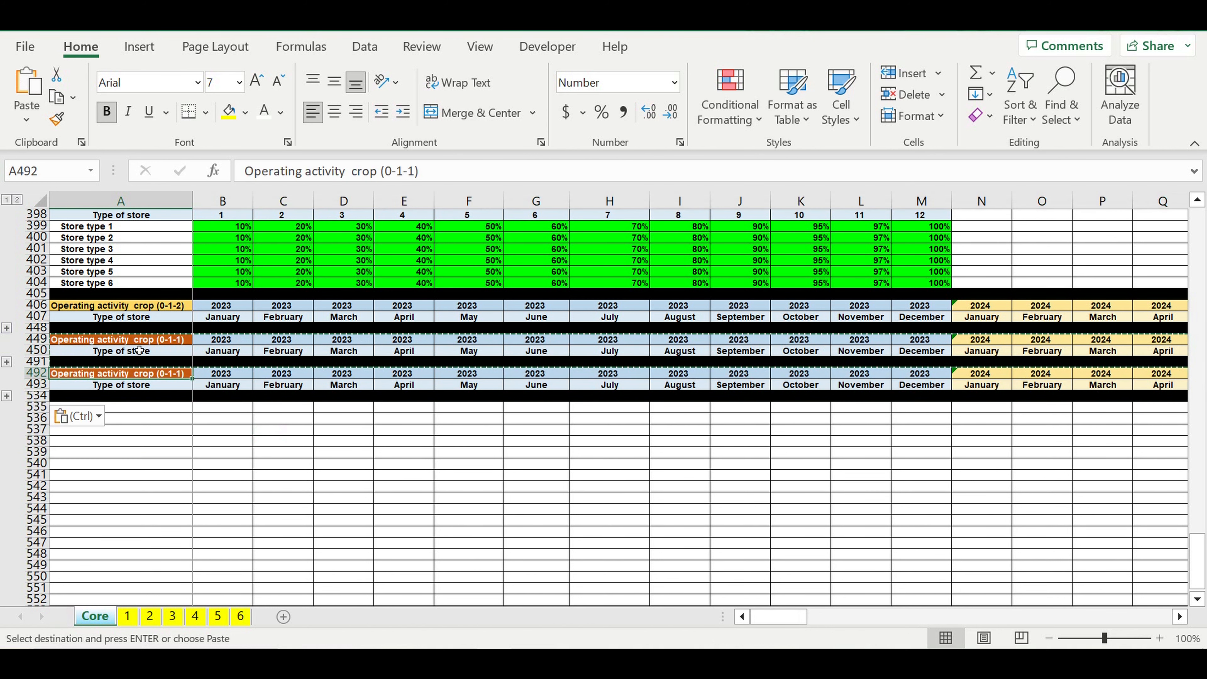
{"action": "left_click_drag", "start_coordinate": [445, 171], "coordinate": [162, 177]}
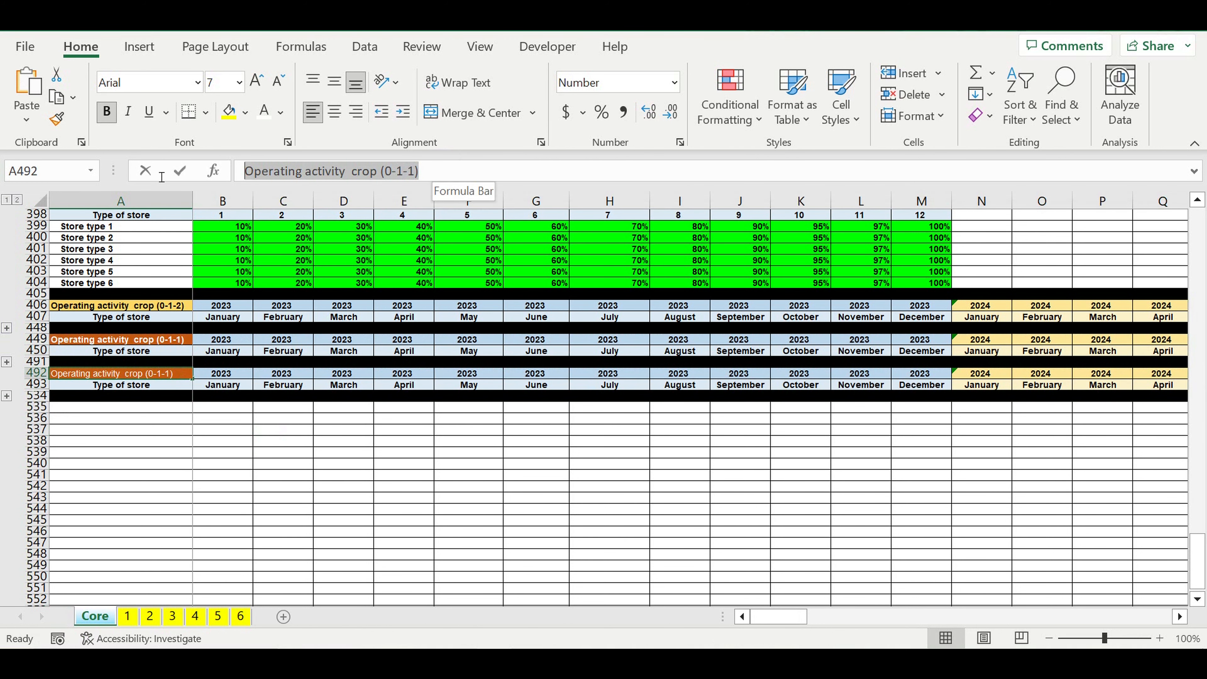
{"action": "type", "text": "Revenues"}
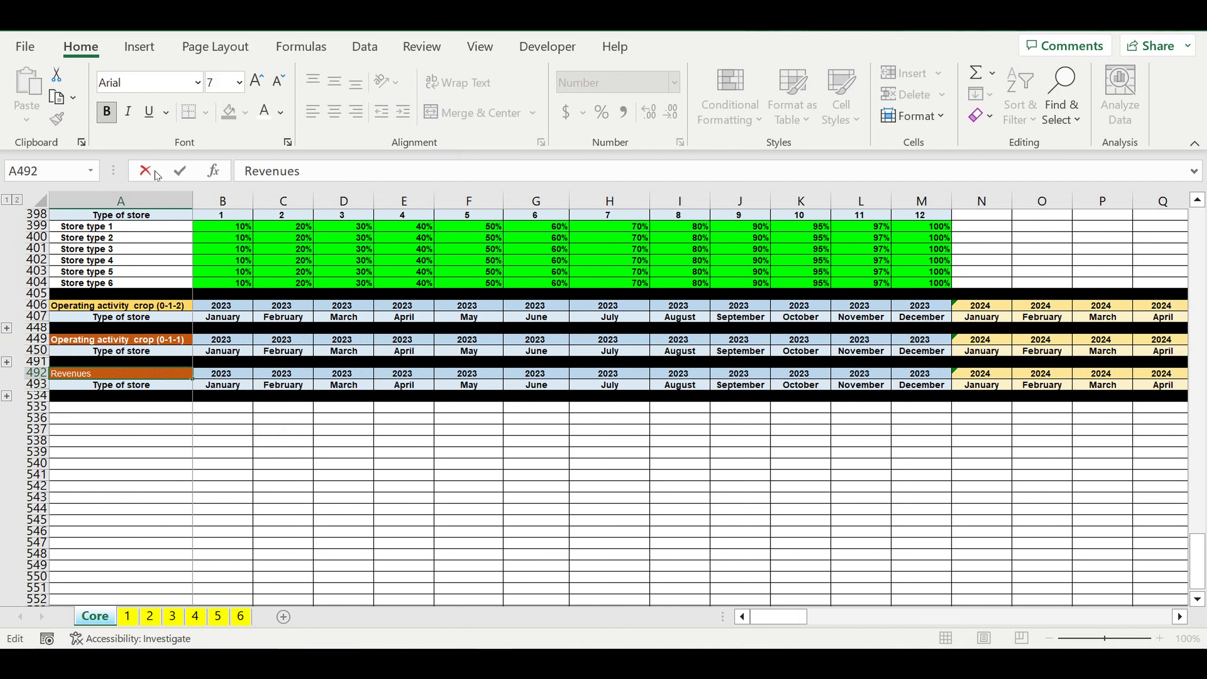
{"action": "type", "text": " step 1"}
{"action": "key", "text": "Return"}
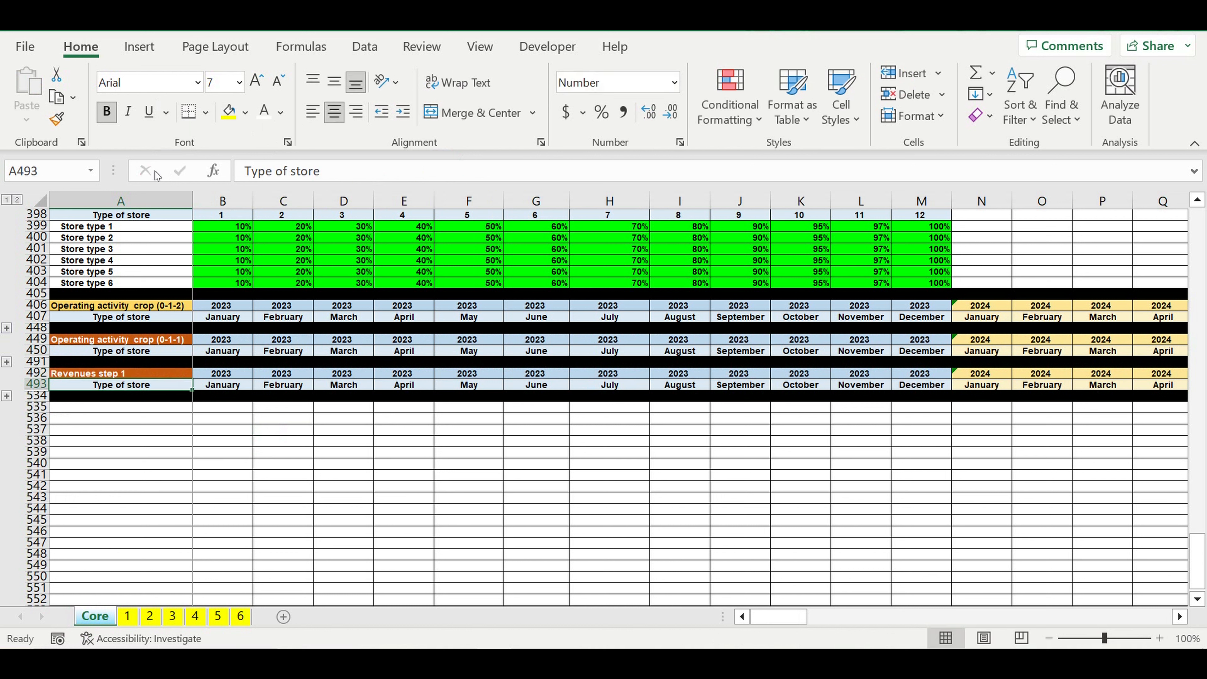
Step: Apply a darker blue fill to the "Revenues step 1" heading cell A492
{"action": "left_click", "coordinate": [109, 373]}
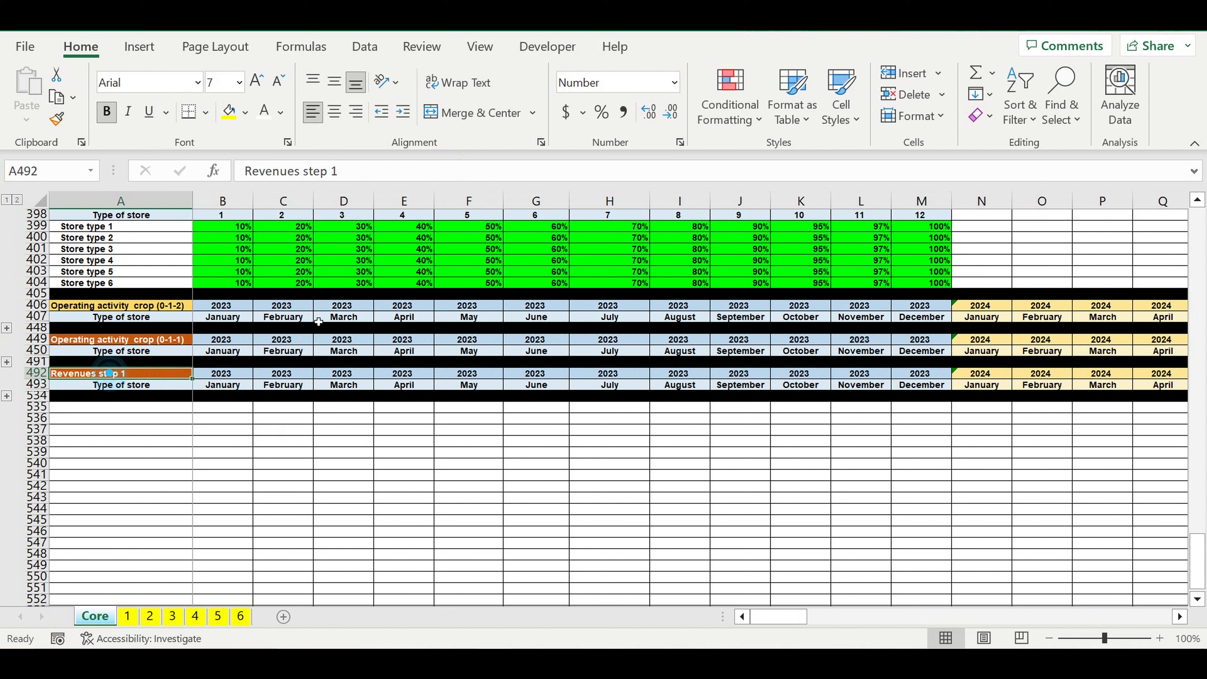
{"action": "left_click", "coordinate": [245, 113]}
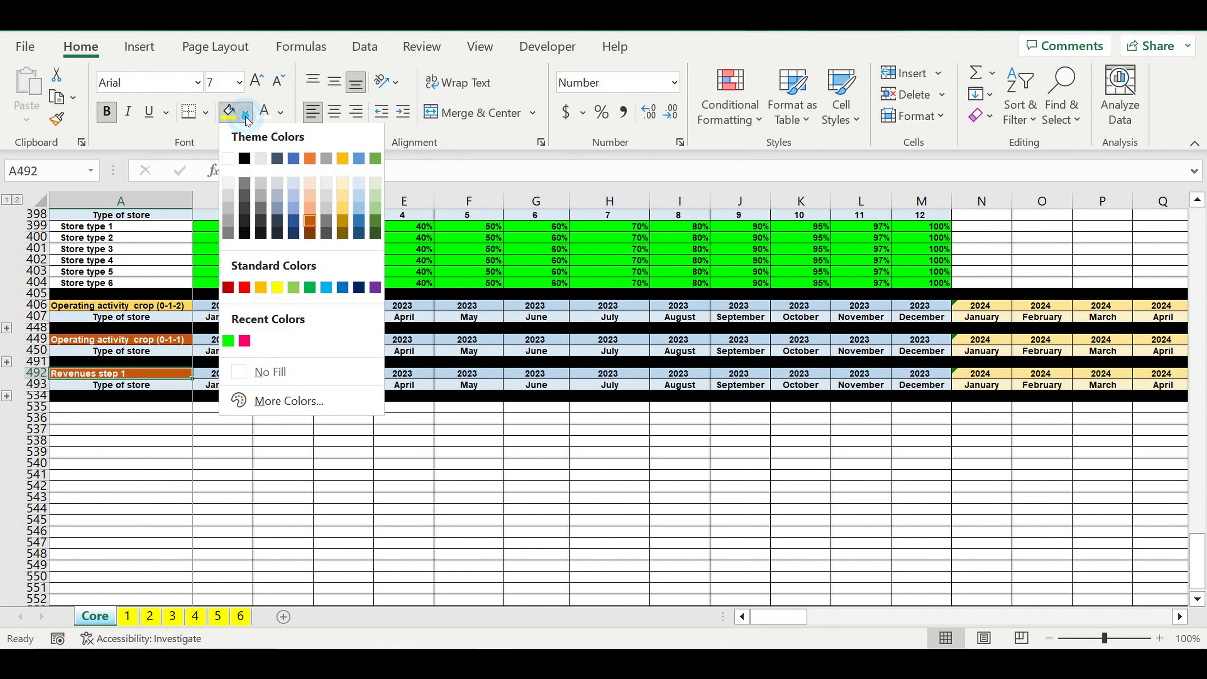
{"action": "left_click", "coordinate": [359, 225]}
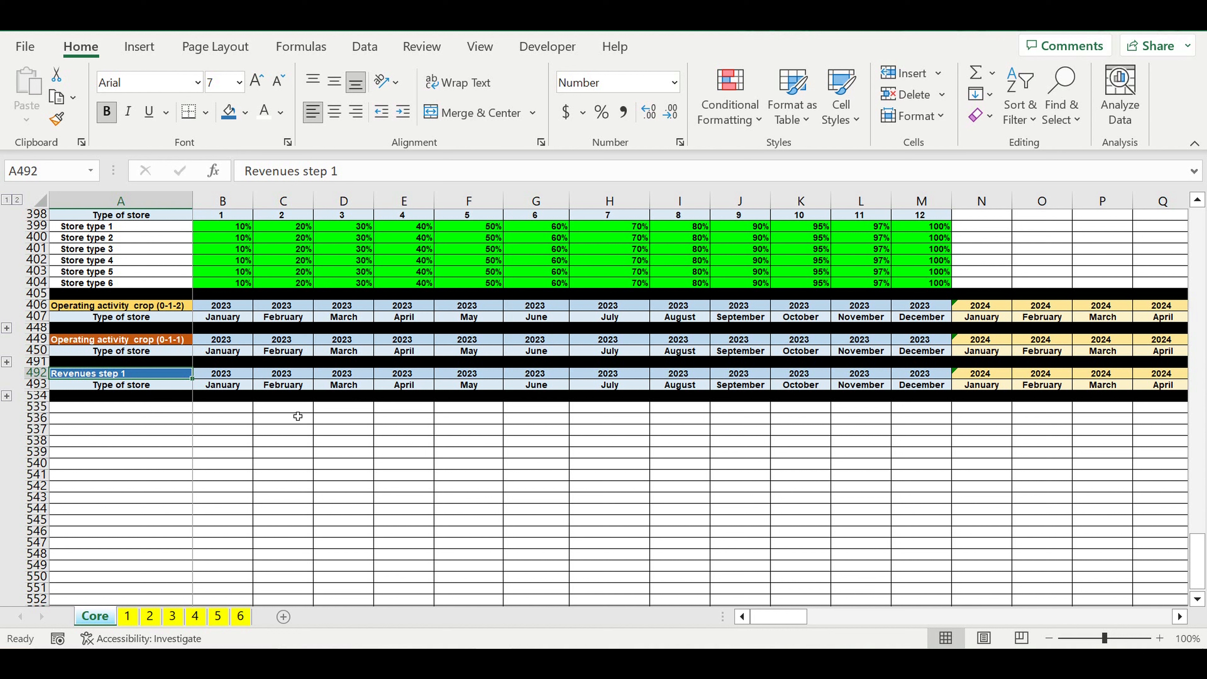
{"action": "left_click", "coordinate": [297, 427]}
Step: Expand the grouped rows of the "Revenues step 1" block and clear the copied values in B494:J506
{"action": "left_click", "coordinate": [6, 396]}
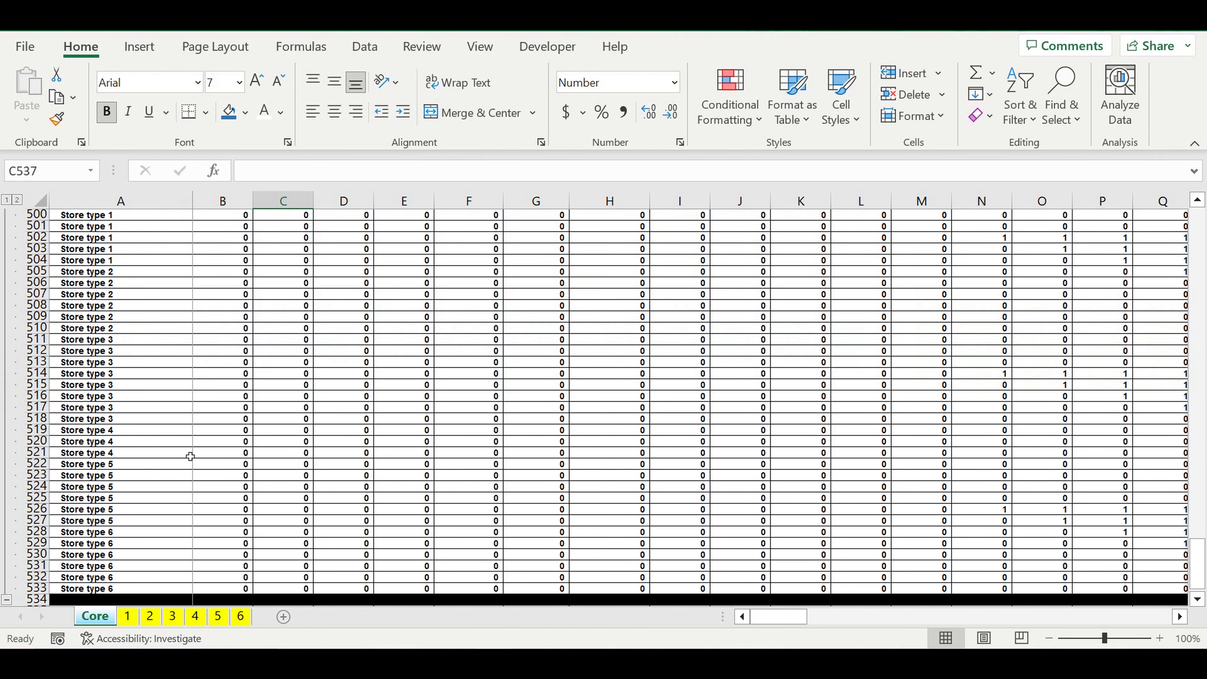
{"action": "scroll", "coordinate": [246, 451], "scroll_direction": "up", "scroll_amount": 7}
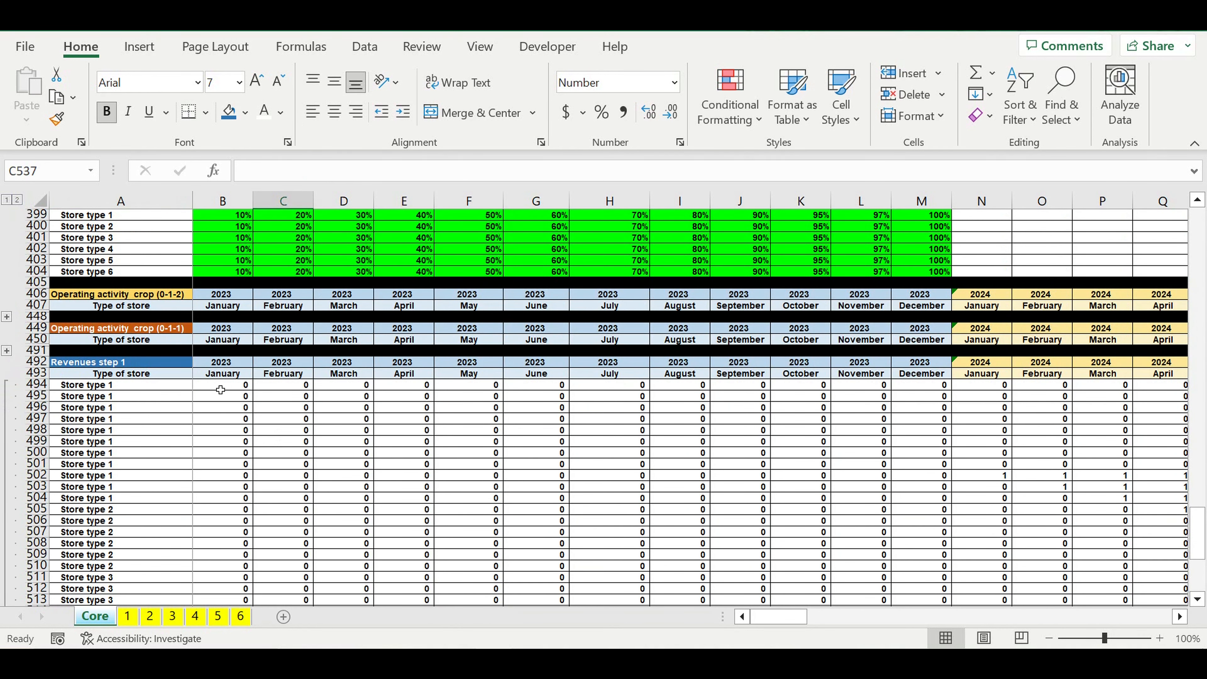
{"action": "left_click_drag", "start_coordinate": [220, 387], "coordinate": [223, 407]}
{"action": "left_click_drag", "start_coordinate": [371, 459], "coordinate": [767, 523]}
{"action": "key", "text": "Delete"}
{"action": "left_click", "coordinate": [416, 481]}
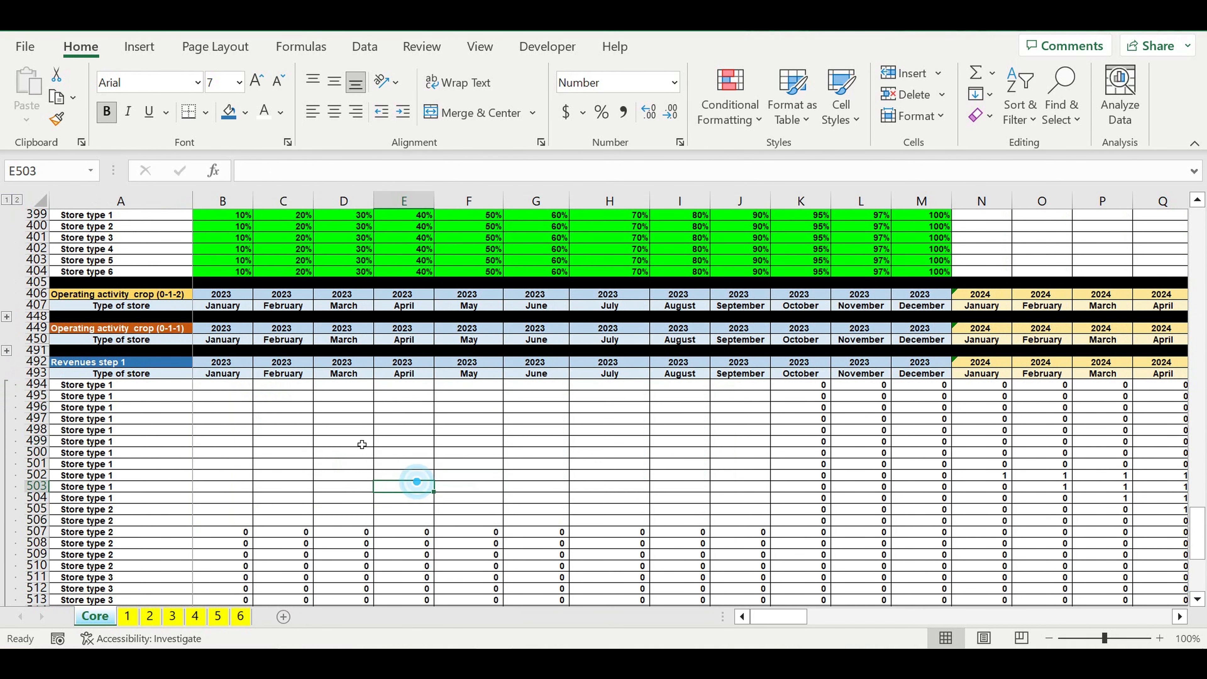
Step: Start a VLOOKUP formula in B494 with the column-locked lookup value $A494
{"action": "left_click", "coordinate": [245, 385]}
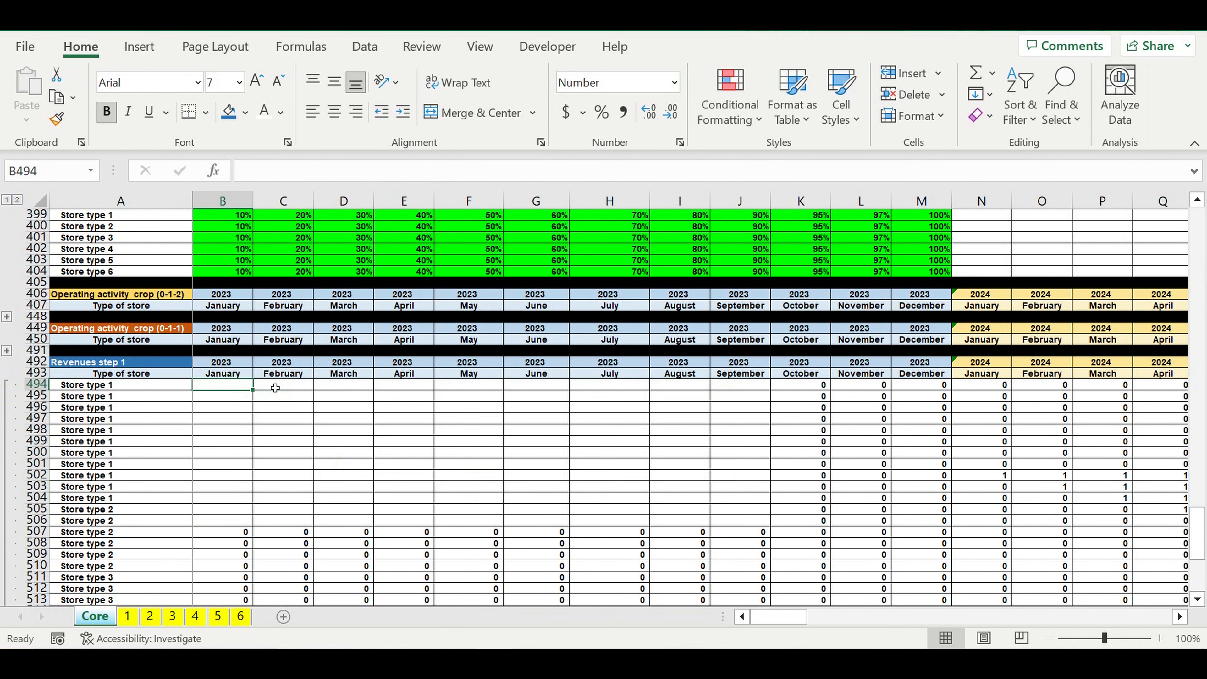
{"action": "type", "text": "="}
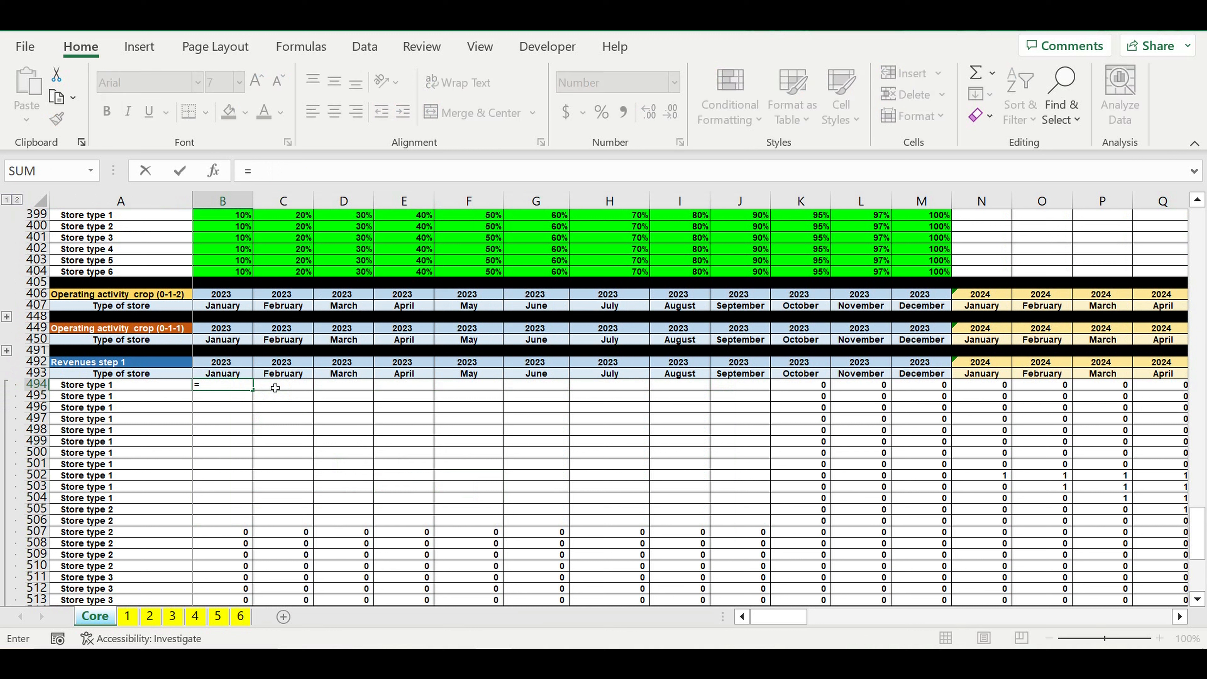
{"action": "type", "text": "vl"}
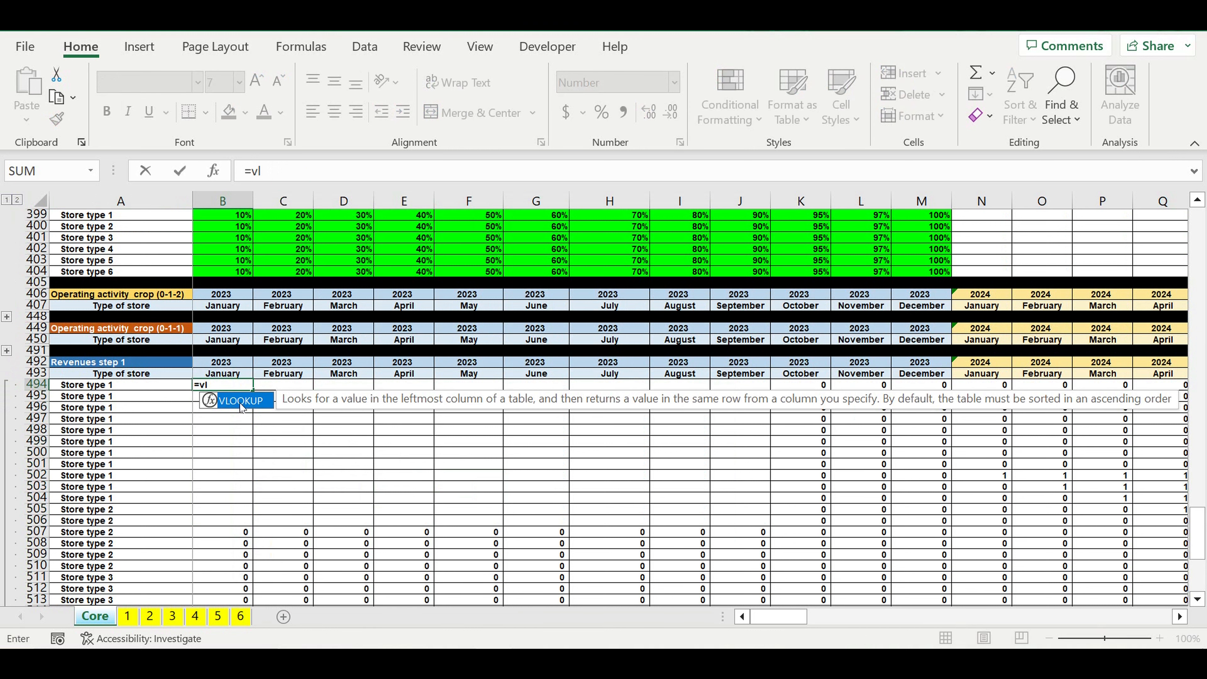
{"action": "double_click", "coordinate": [241, 403]}
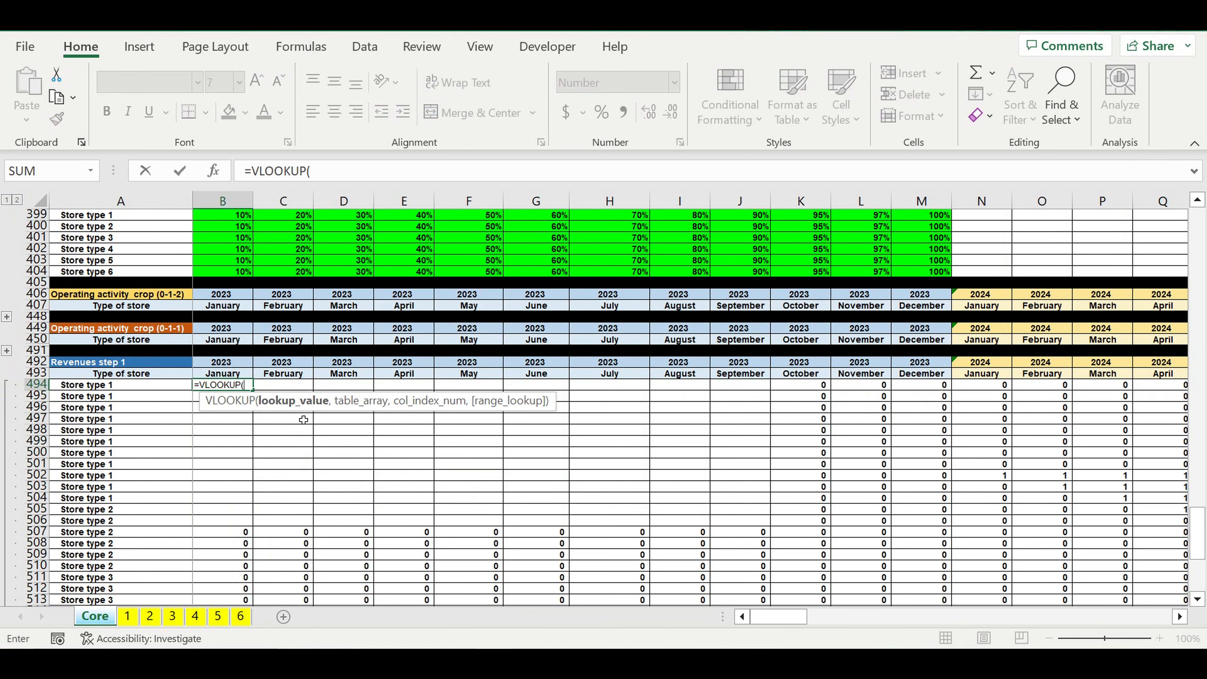
{"action": "left_click", "coordinate": [129, 390]}
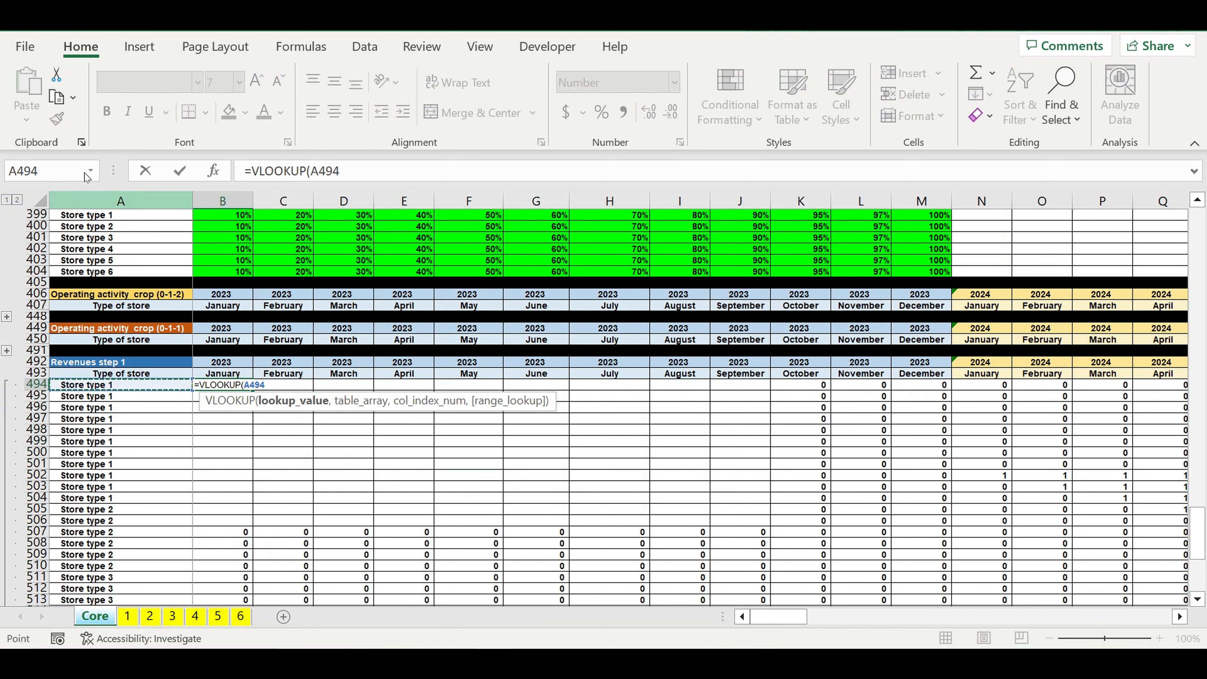
{"action": "left_click", "coordinate": [311, 172]}
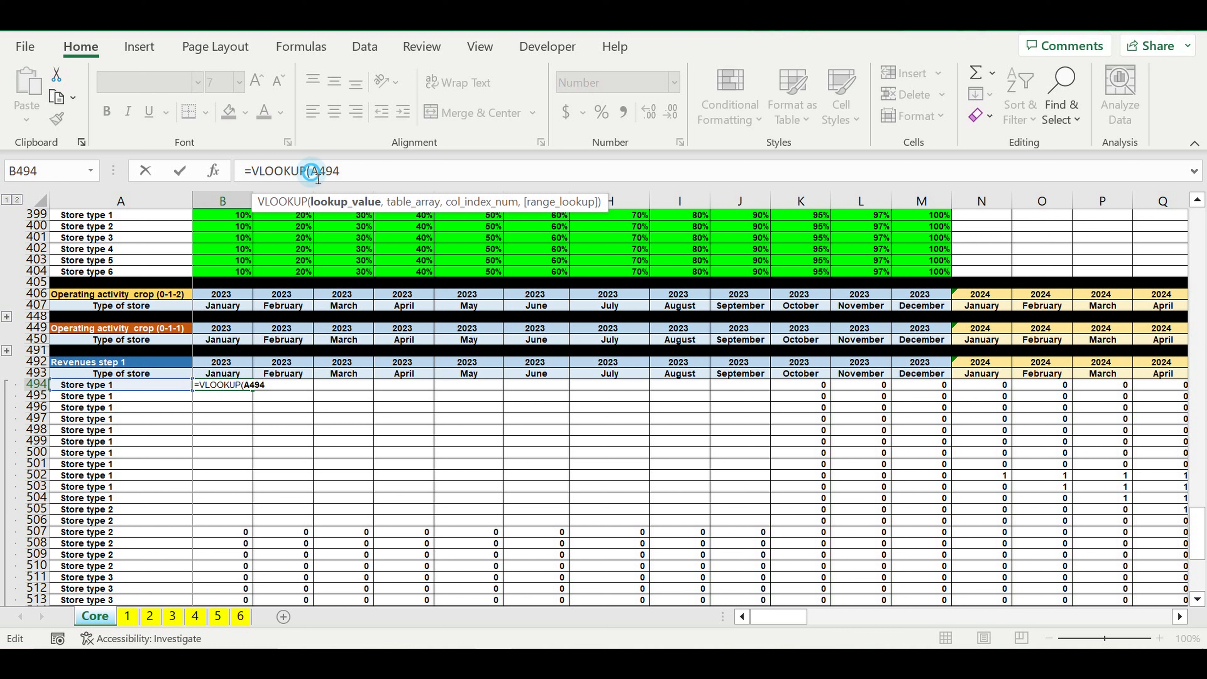
{"action": "type", "text": "$A494"}
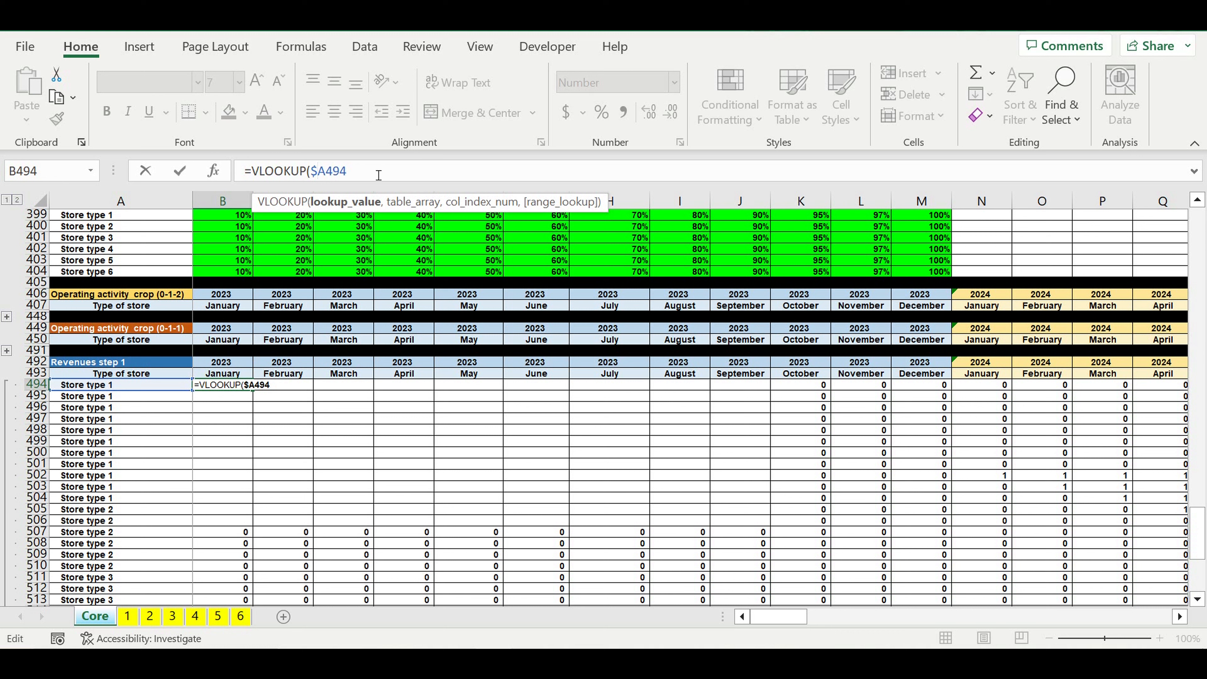
{"action": "type", "text": ","}
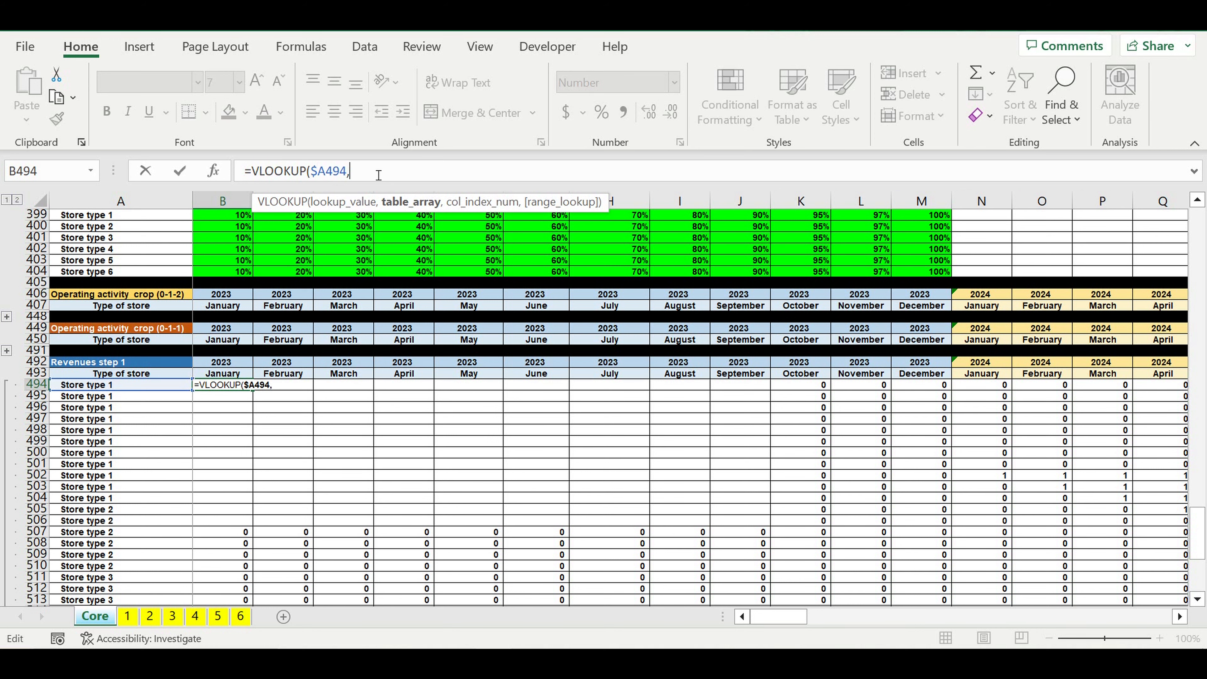
Step: Set the lookup's table array to A336:DQ341, the store rows of the "Revenues by type of store" block
{"action": "scroll", "coordinate": [448, 420], "scroll_direction": "up", "scroll_amount": 4}
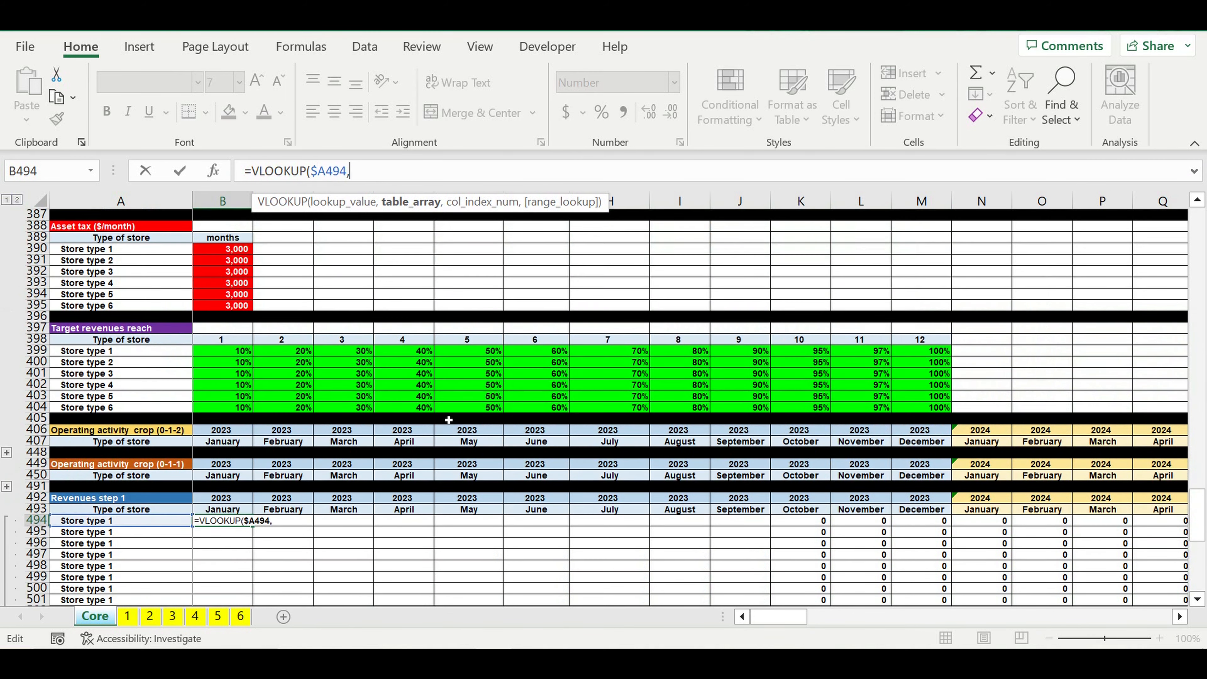
{"action": "scroll", "coordinate": [449, 420], "scroll_direction": "up", "scroll_amount": 20}
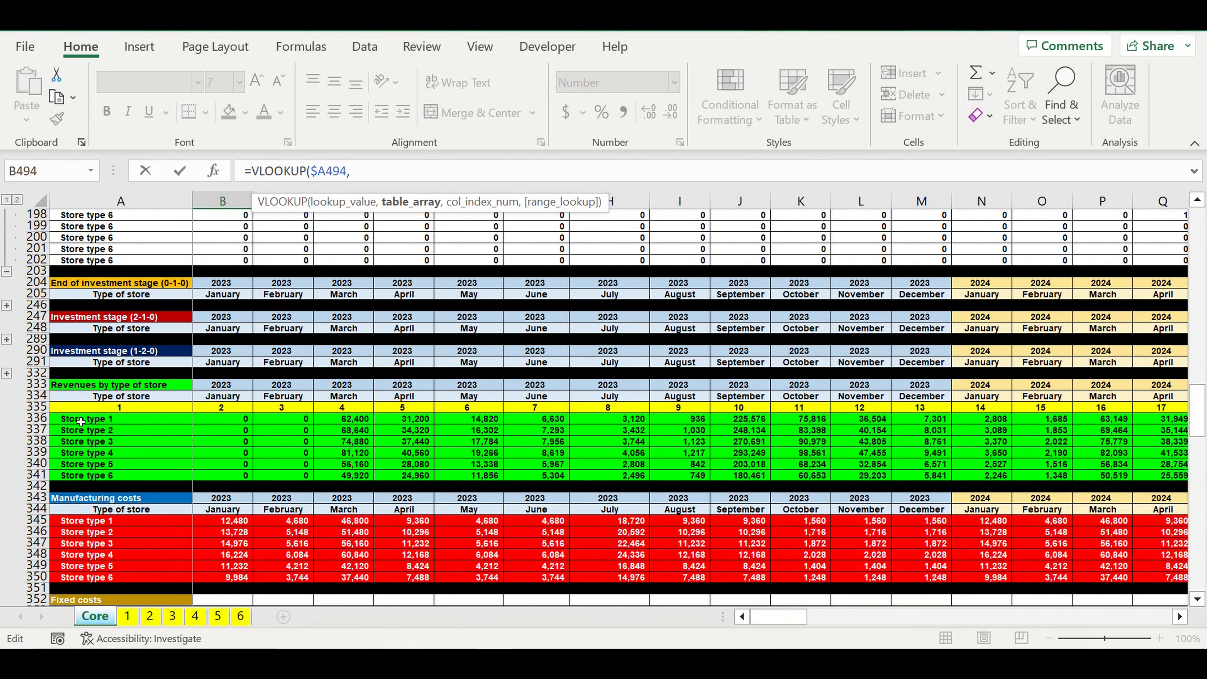
{"action": "left_click_drag", "start_coordinate": [81, 421], "coordinate": [1095, 434]}
{"action": "left_click_drag", "start_coordinate": [1205, 440], "coordinate": [1011, 478]}
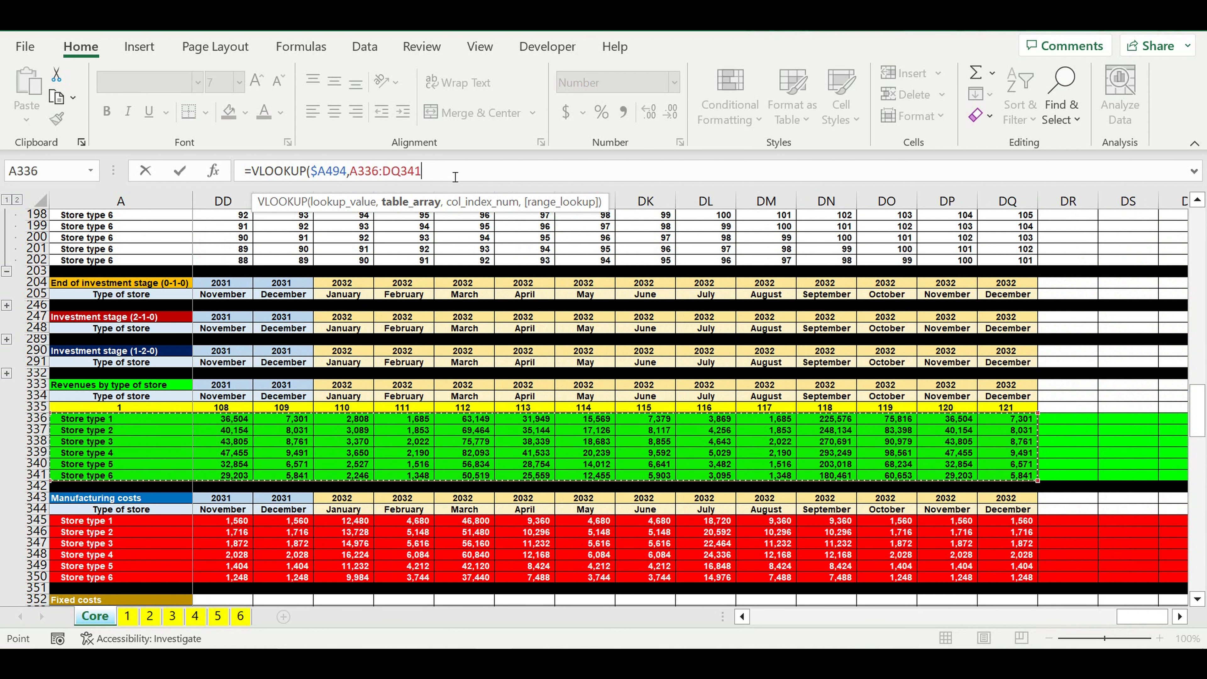
Step: Make the lookup's table array absolute as $A$336:$DQ$341 and continue the formula to its column index argument
{"action": "type", "text": ","}
{"action": "left_click", "coordinate": [352, 172]}
{"action": "type", "text": "$A"}
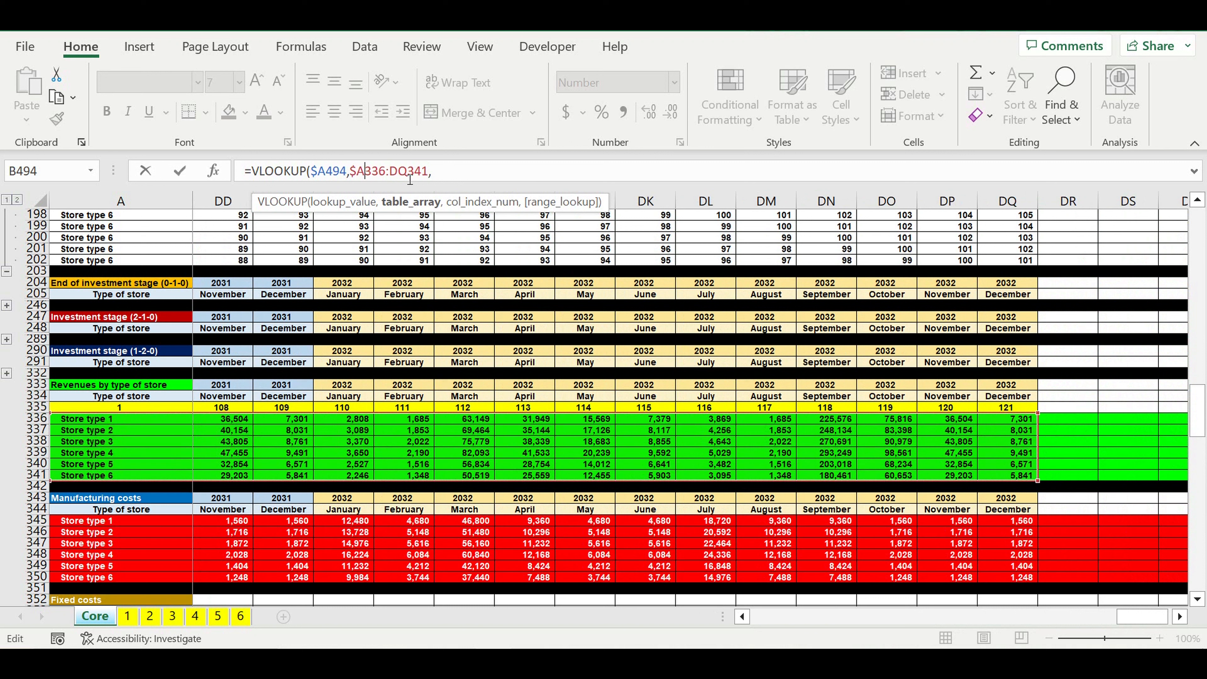
{"action": "type", "text": "$"}
{"action": "left_click", "coordinate": [398, 171]}
{"action": "type", "text": "$"}
{"action": "key", "text": "Right"}
{"action": "key", "text": "Right"}
{"action": "type", "text": "$"}
{"action": "left_click", "coordinate": [474, 176]}
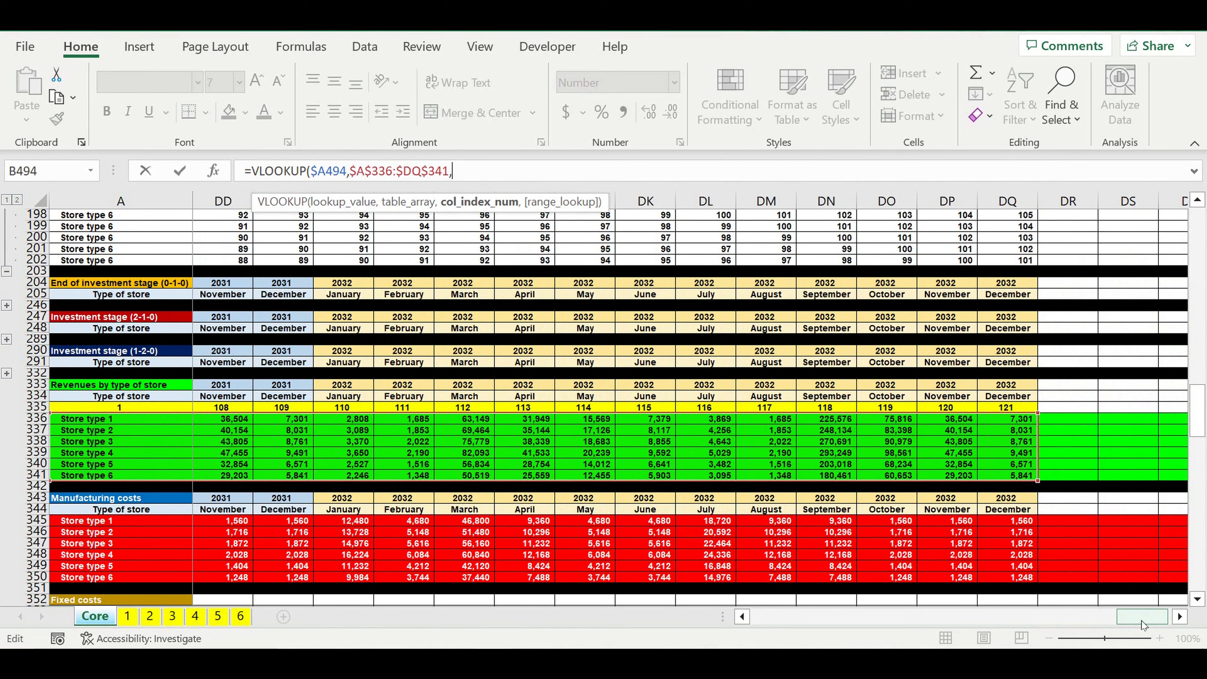
{"action": "left_click_drag", "start_coordinate": [1141, 620], "coordinate": [777, 621]}
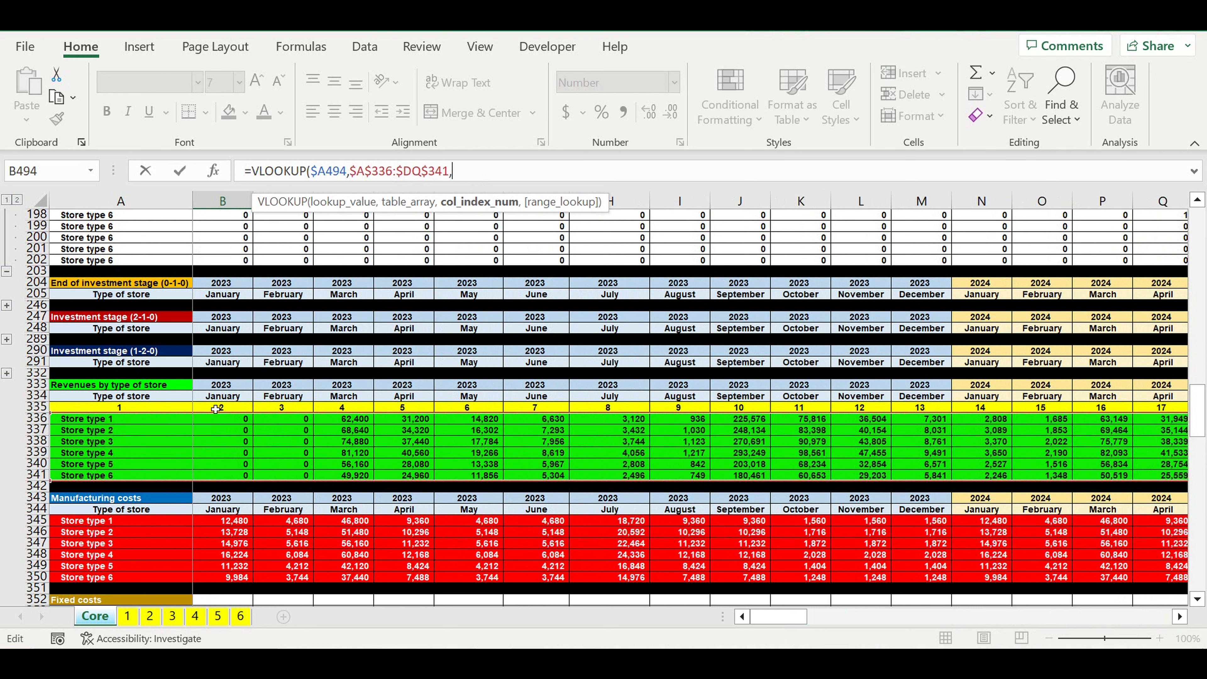
Step: Set the lookup's column index to the row-locked B$335, add 0 for an exact match and close the VLOOKUP
{"action": "left_click", "coordinate": [215, 409]}
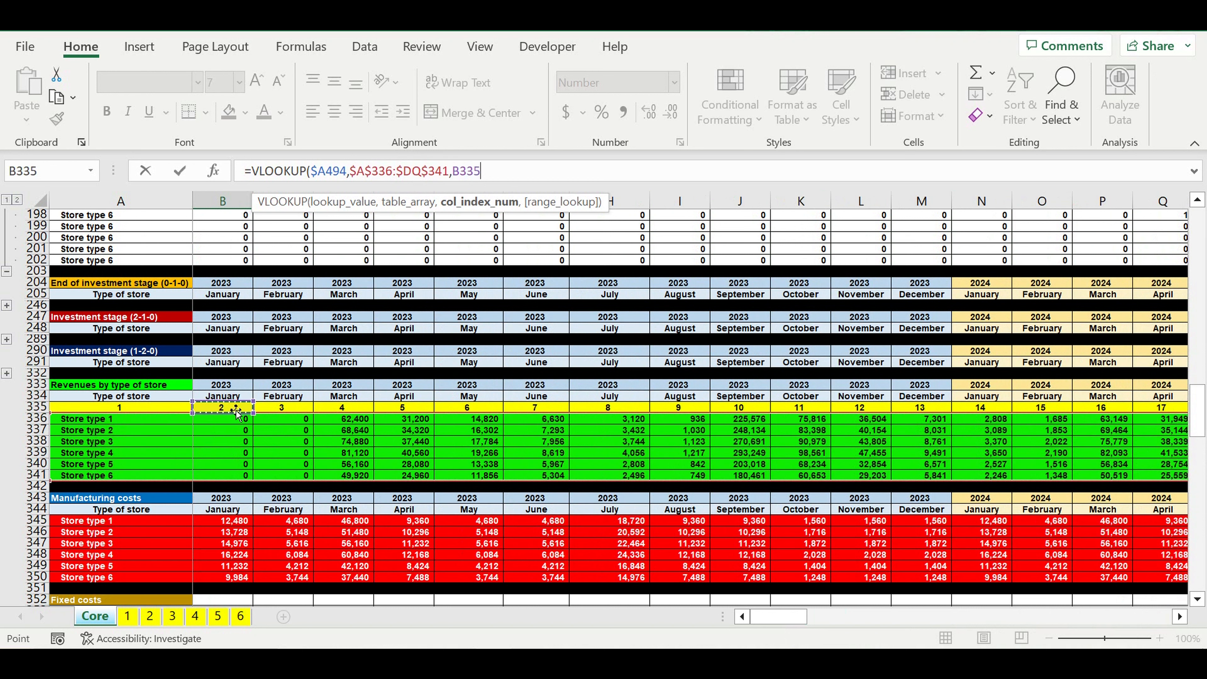
{"action": "left_click", "coordinate": [459, 171]}
{"action": "type", "text": "$"}
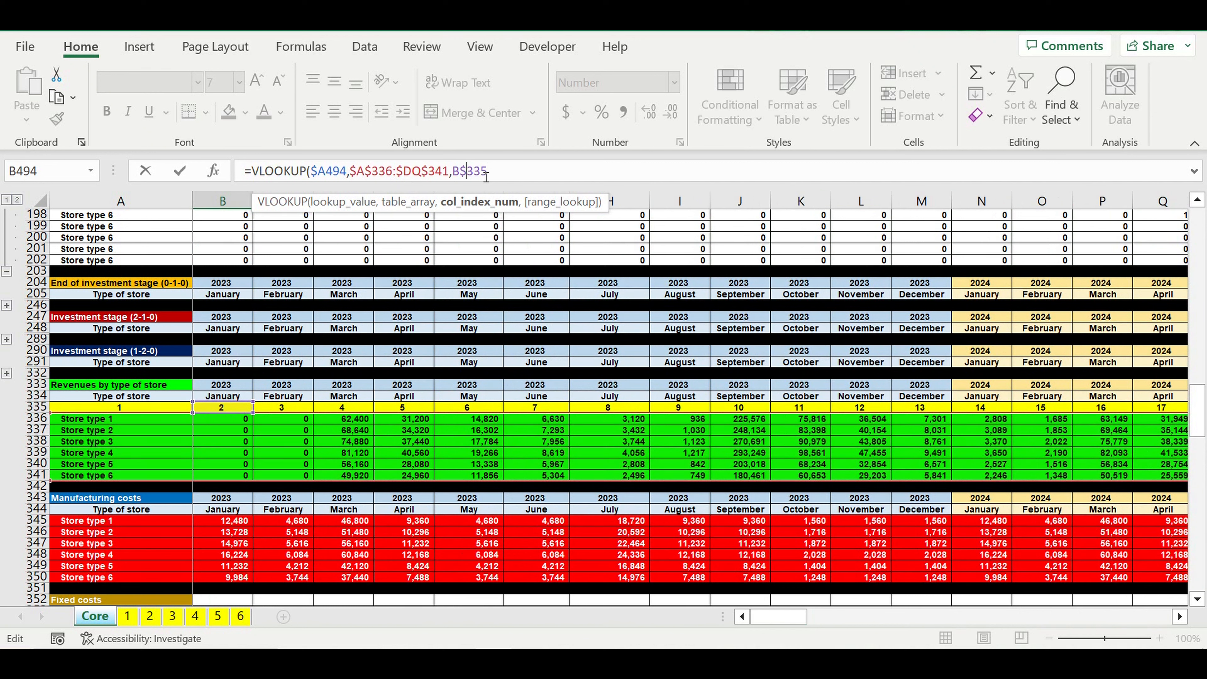
{"action": "left_click", "coordinate": [509, 176]}
{"action": "type", "text": ",0"}
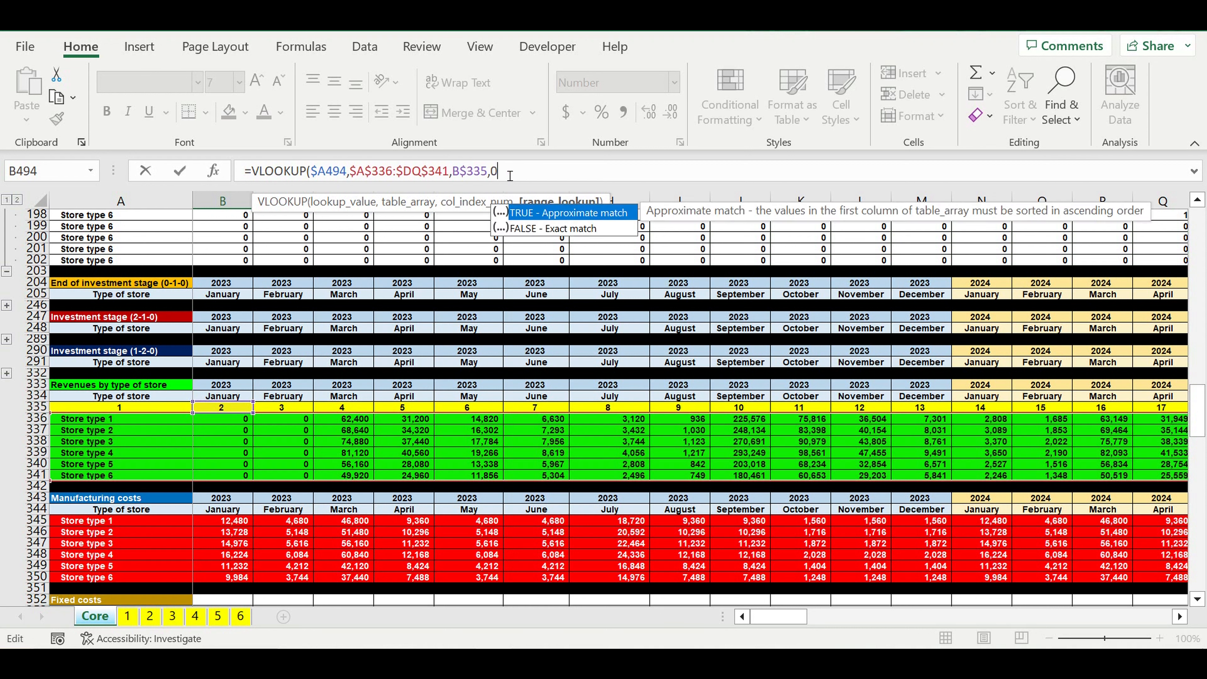
{"action": "type", "text": ")"}
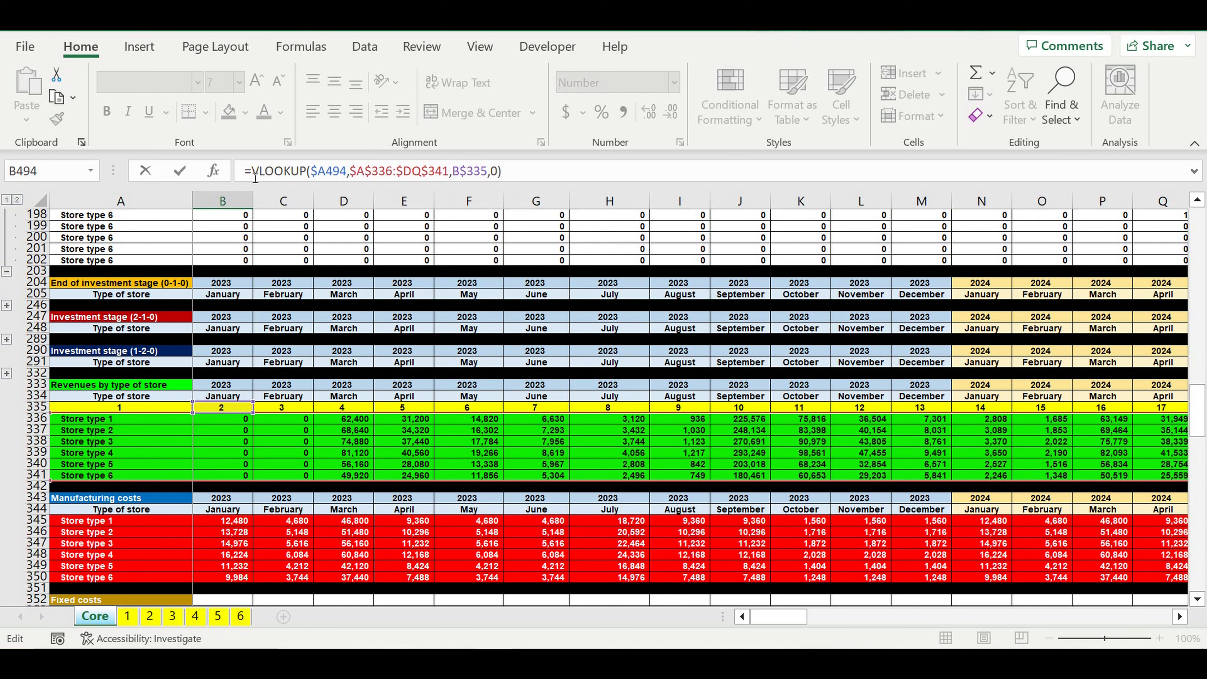
Step: Wrap the VLOOKUP in an IFERROR that returns 0
{"action": "left_click", "coordinate": [248, 171]}
{"action": "type", "text": "if"}
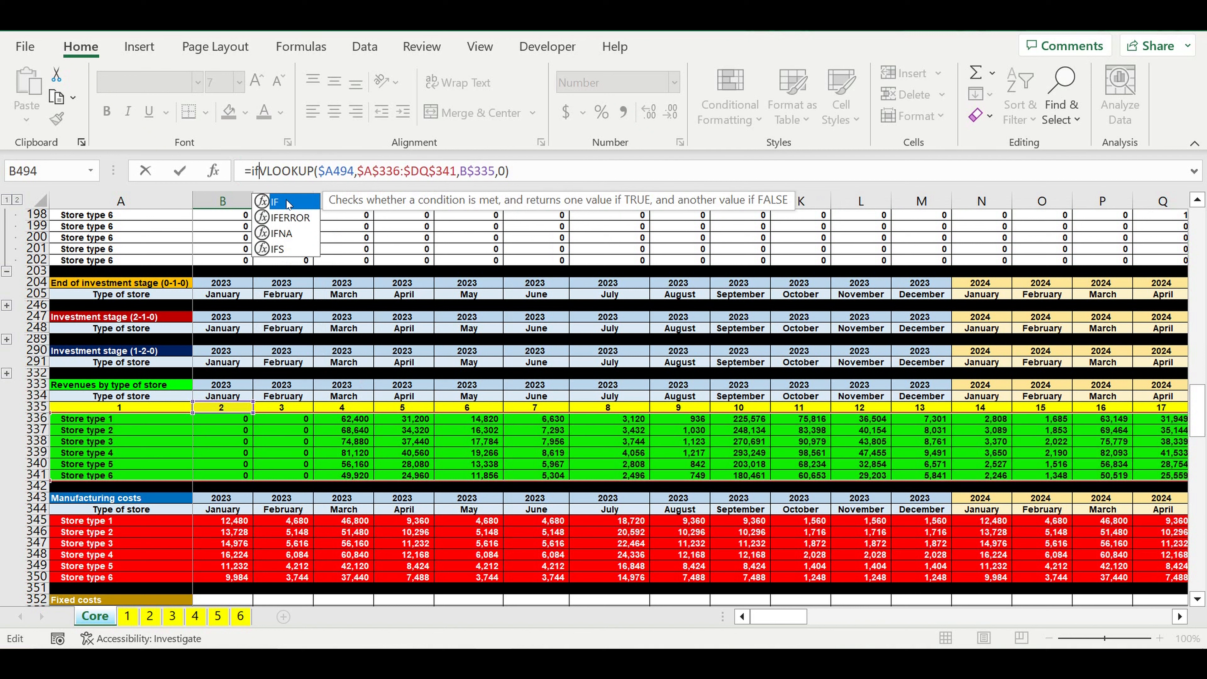
{"action": "double_click", "coordinate": [288, 217]}
{"action": "left_click", "coordinate": [571, 177]}
{"action": "type", "text": ",0"}
{"action": "type", "text": ")"}
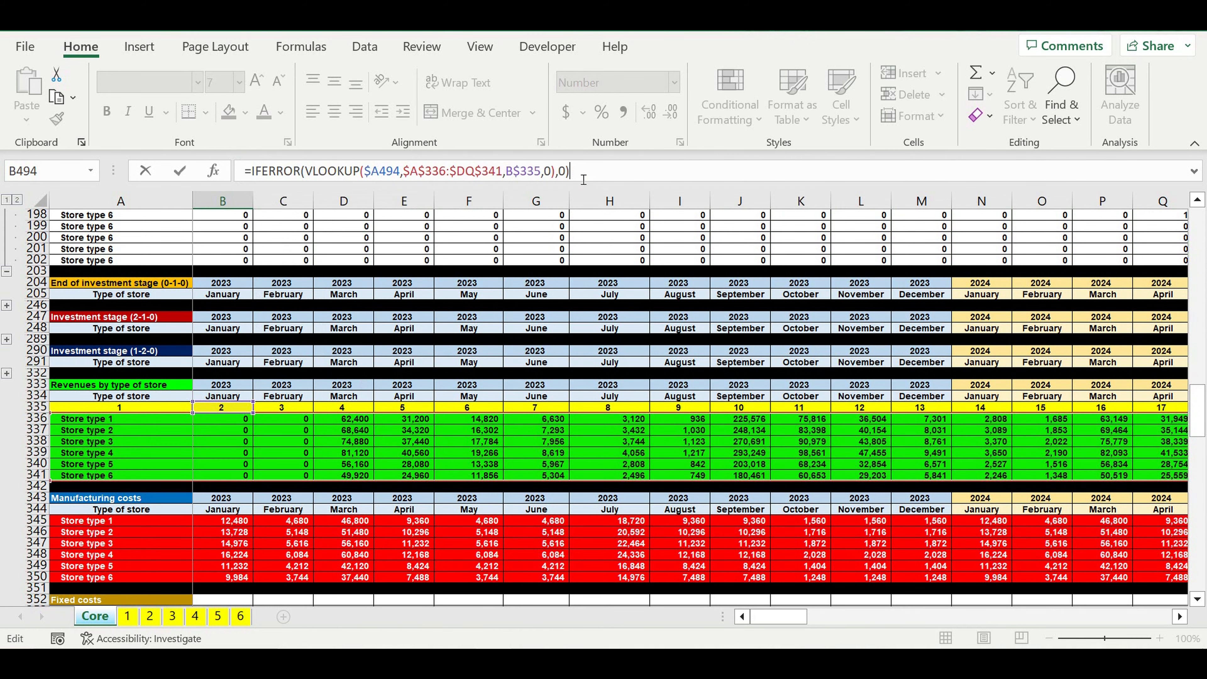
{"action": "type", "text": "*"}
Step: Multiply the B494 formula by the column-locked FINAL ON/OFF value $G34 and commit it
{"action": "scroll", "coordinate": [682, 293], "scroll_direction": "up", "scroll_amount": 18}
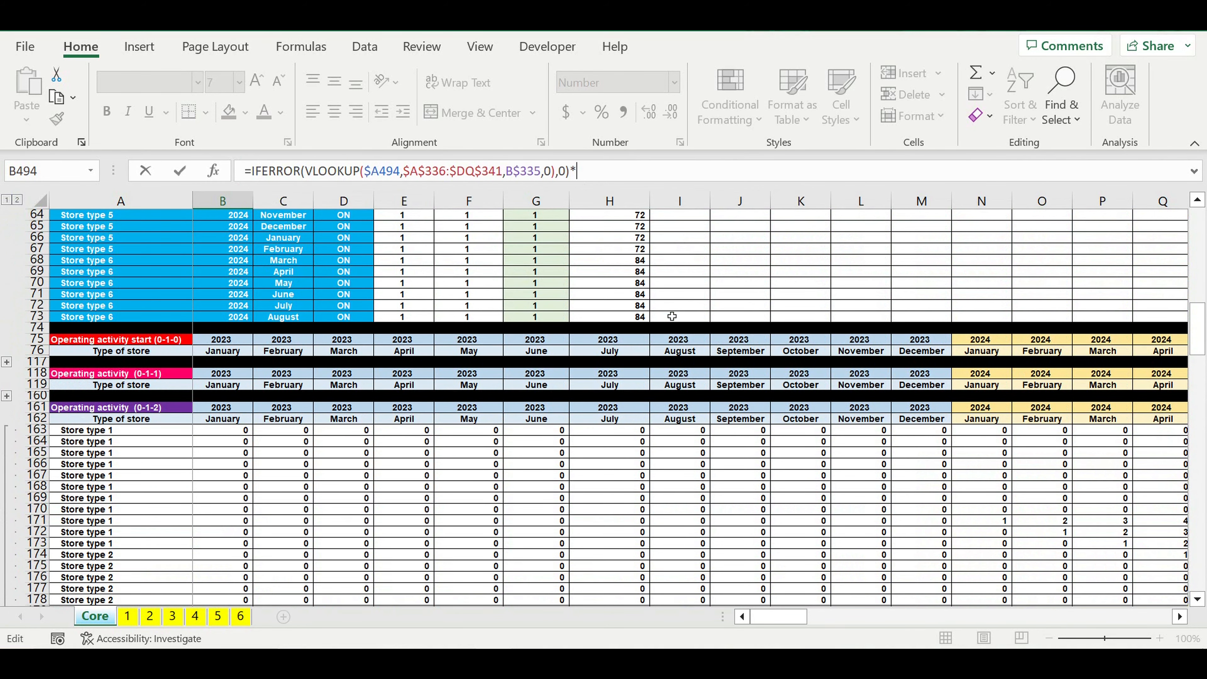
{"action": "scroll", "coordinate": [672, 316], "scroll_direction": "down", "scroll_amount": 16}
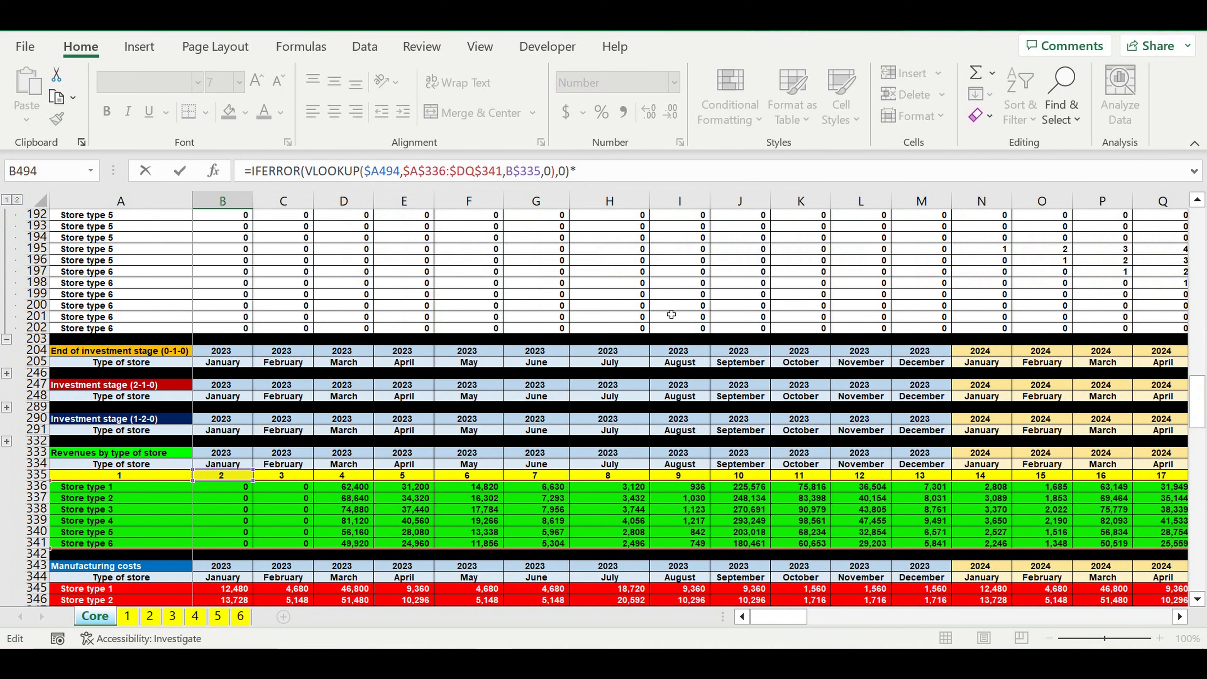
{"action": "scroll", "coordinate": [671, 314], "scroll_direction": "up", "scroll_amount": 8}
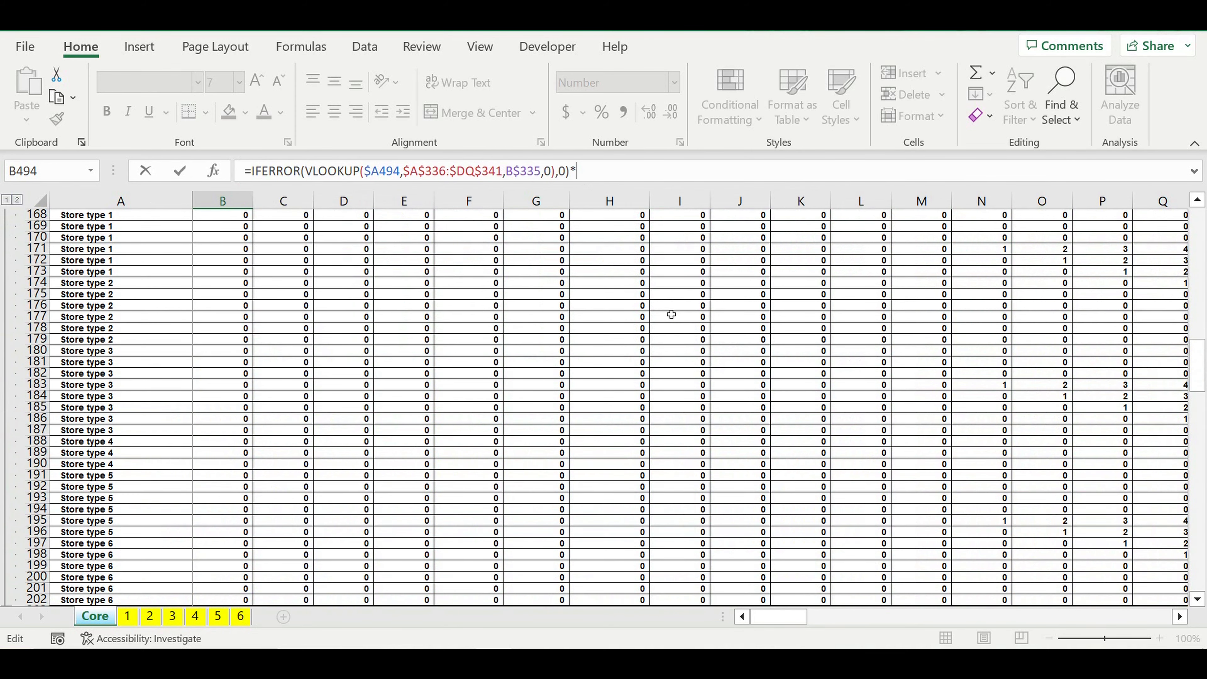
{"action": "scroll", "coordinate": [671, 314], "scroll_direction": "up", "scroll_amount": 12}
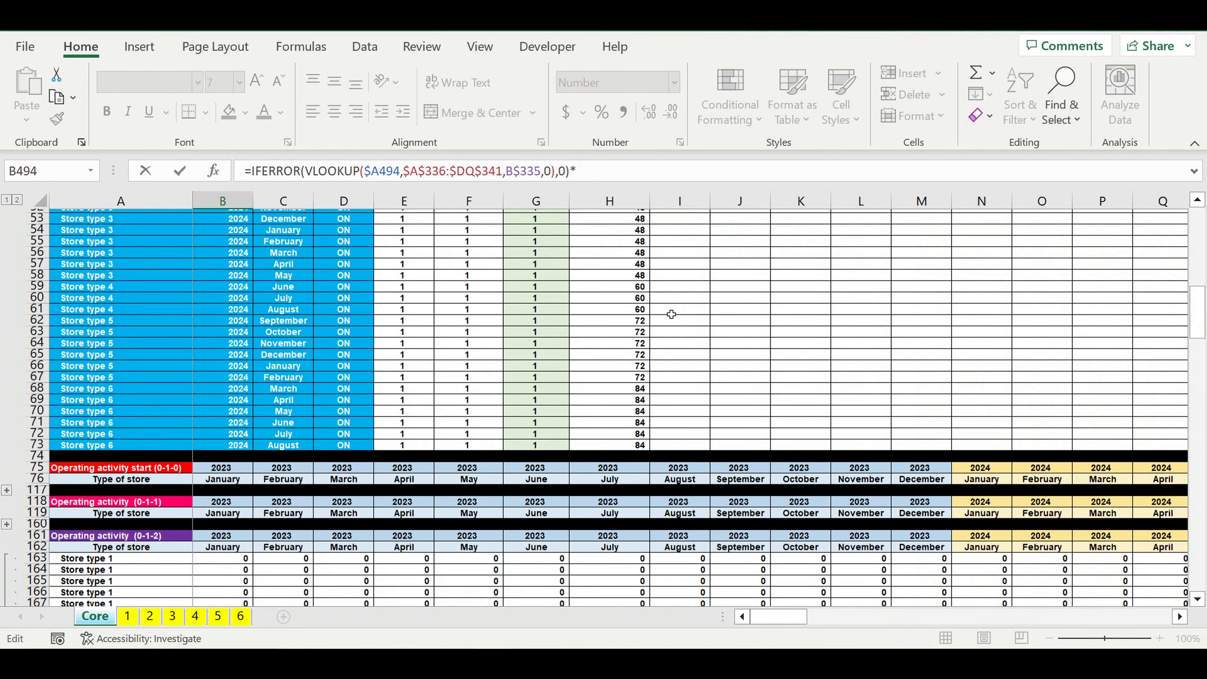
{"action": "scroll", "coordinate": [671, 314], "scroll_direction": "up", "scroll_amount": 5}
{"action": "scroll", "coordinate": [671, 314], "scroll_direction": "up", "scroll_amount": 4}
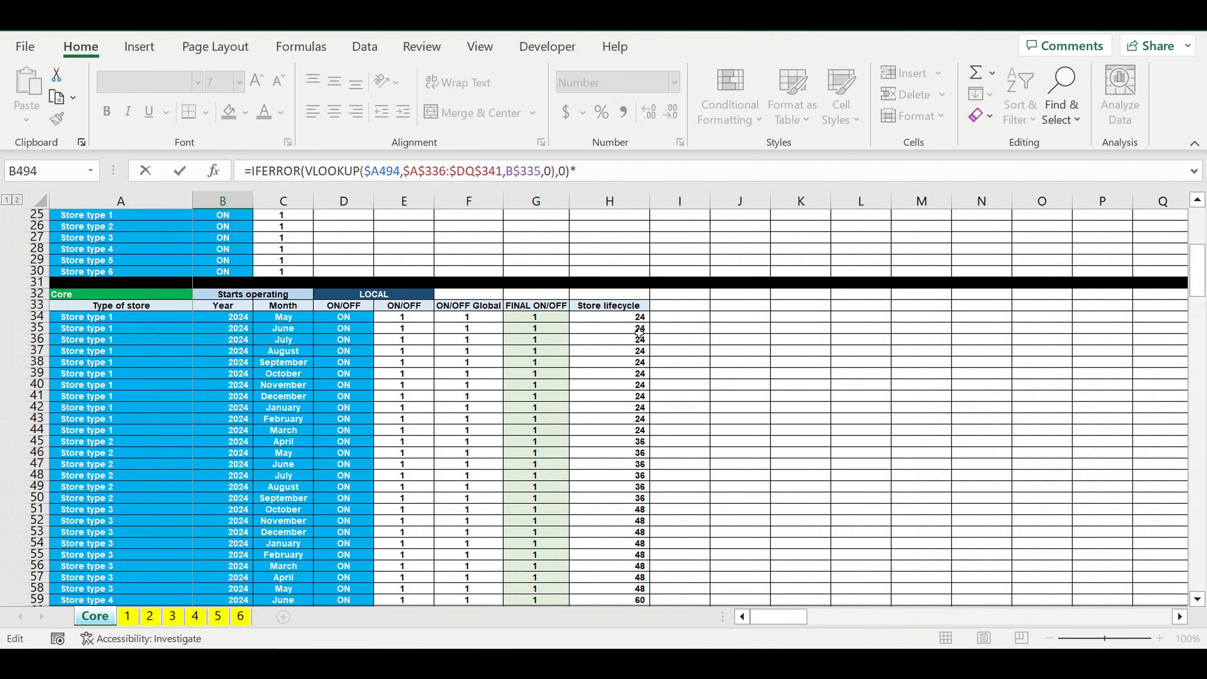
{"action": "left_click", "coordinate": [545, 320]}
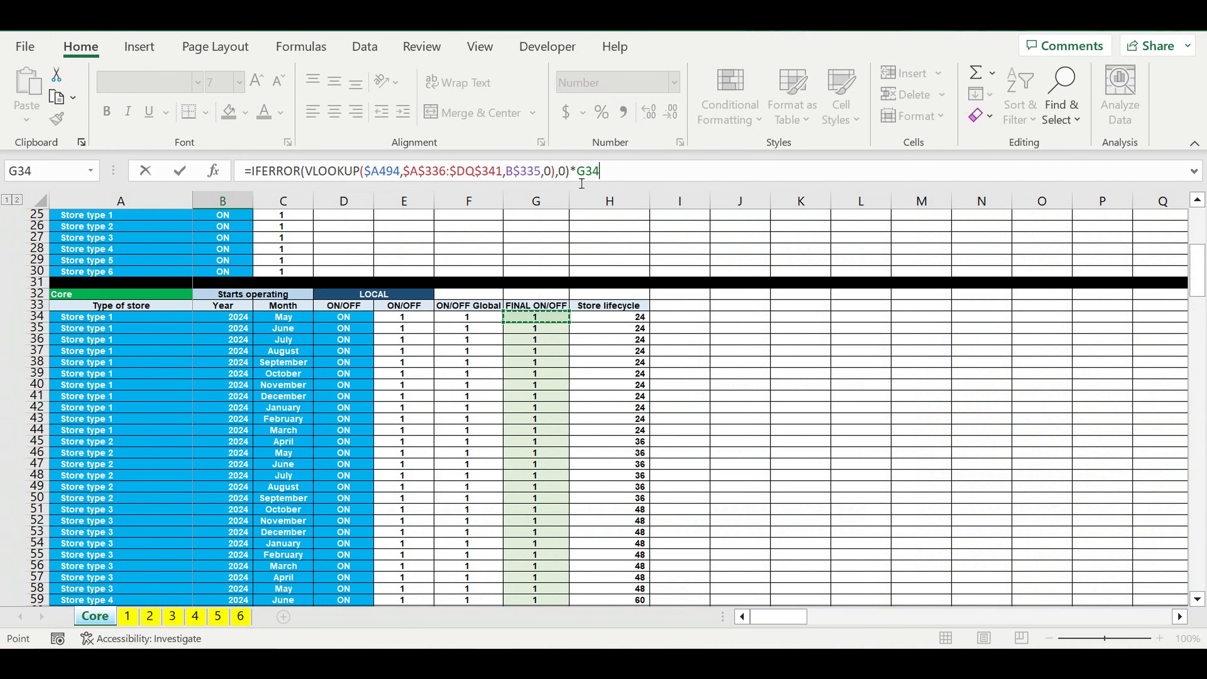
{"action": "left_click", "coordinate": [648, 176]}
{"action": "type", "text": "$"}
{"action": "left_click", "coordinate": [627, 176]}
{"action": "type", "text": "*"}
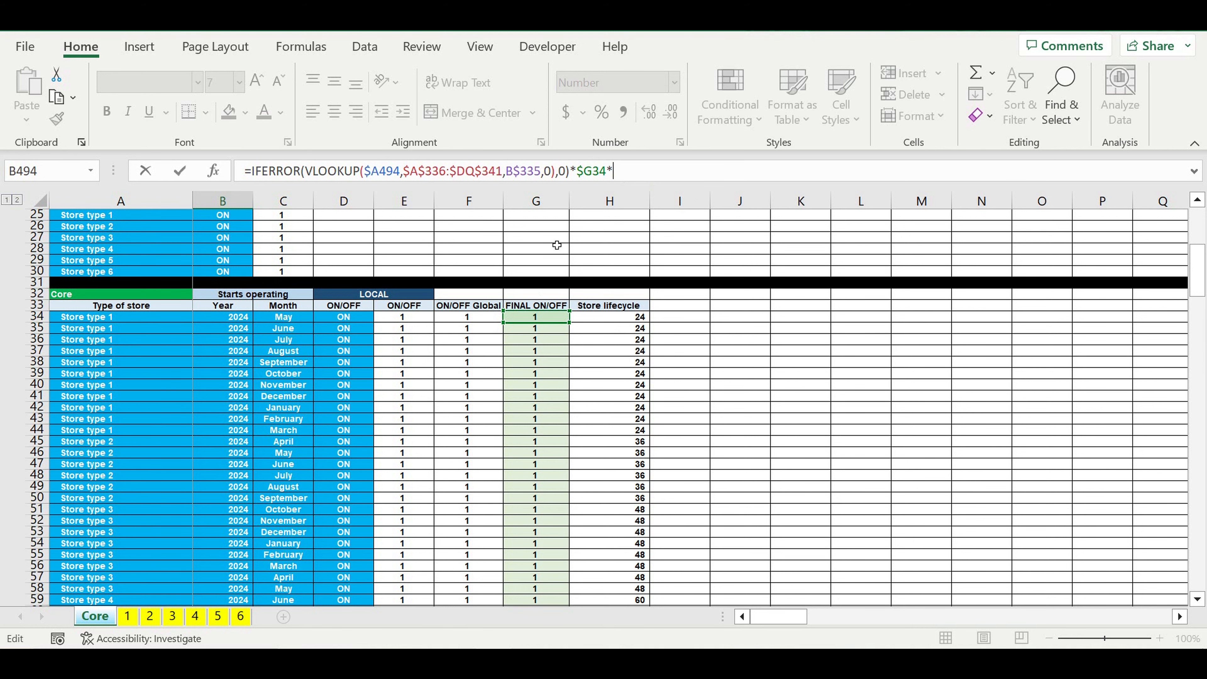
{"action": "scroll", "coordinate": [443, 460], "scroll_direction": "down", "scroll_amount": 20}
{"action": "scroll", "coordinate": [443, 460], "scroll_direction": "down", "scroll_amount": 20}
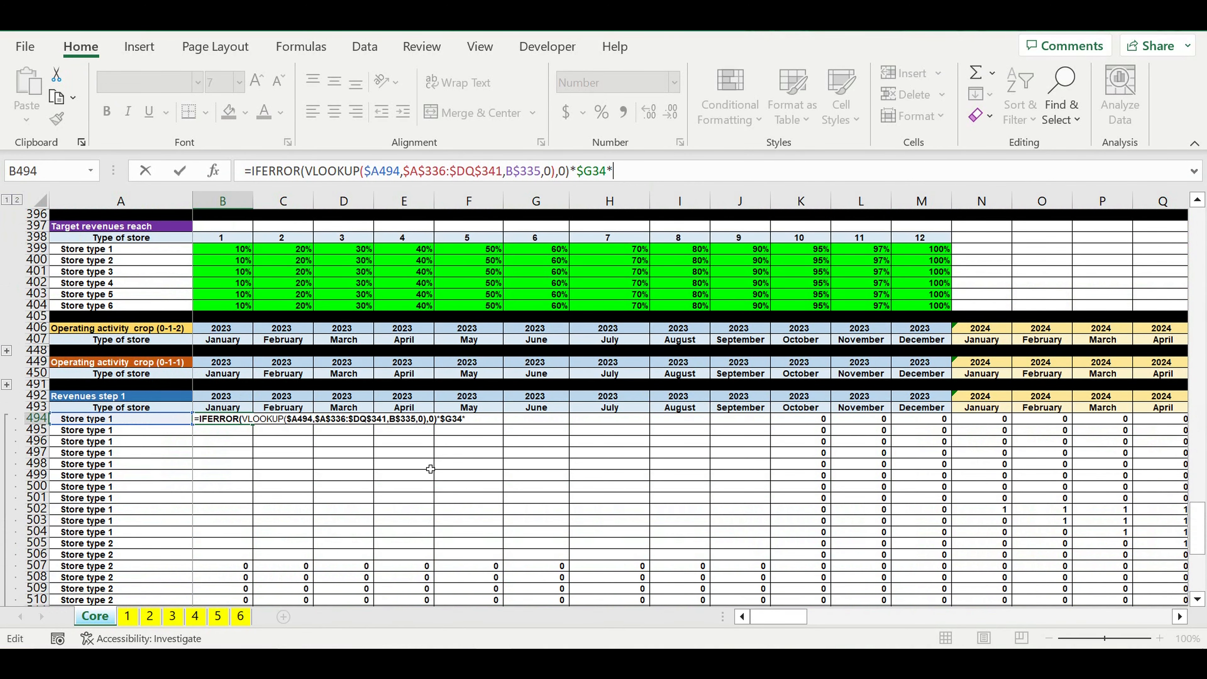
{"action": "key", "text": "BackSpace"}
{"action": "key", "text": "Return"}
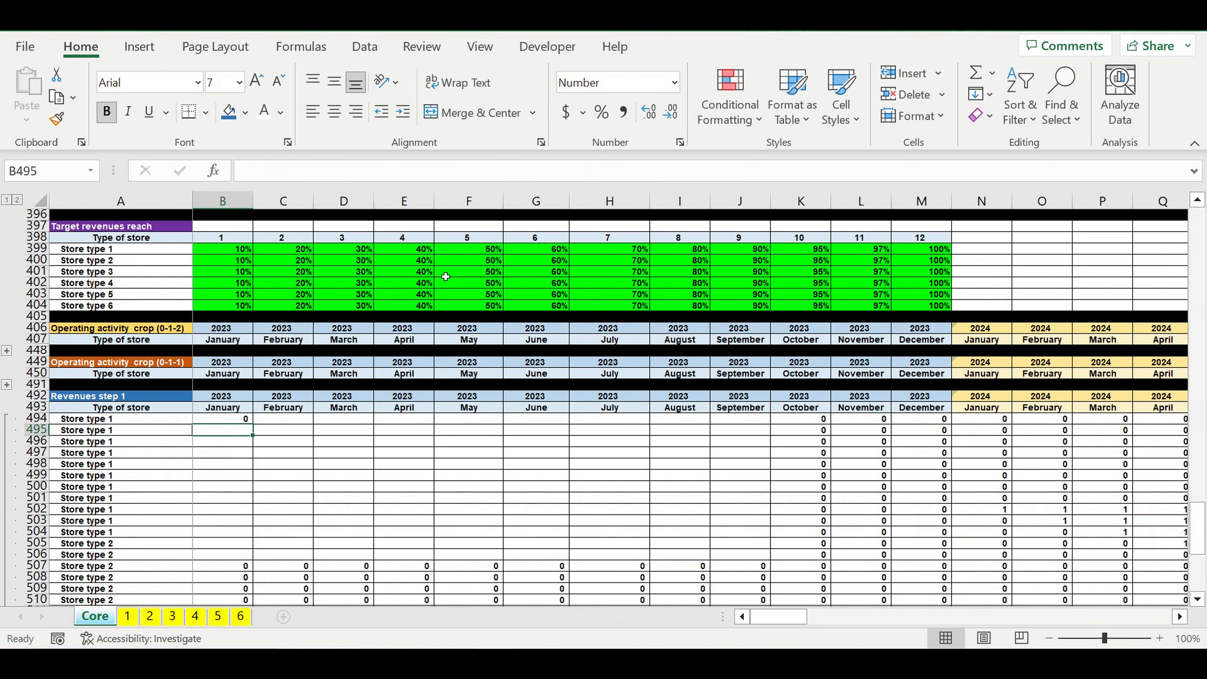
Step: Expand the "Operating activity crop (0-1-1)" rows and multiply the B494 formula by that block's B451
{"action": "left_click", "coordinate": [212, 420]}
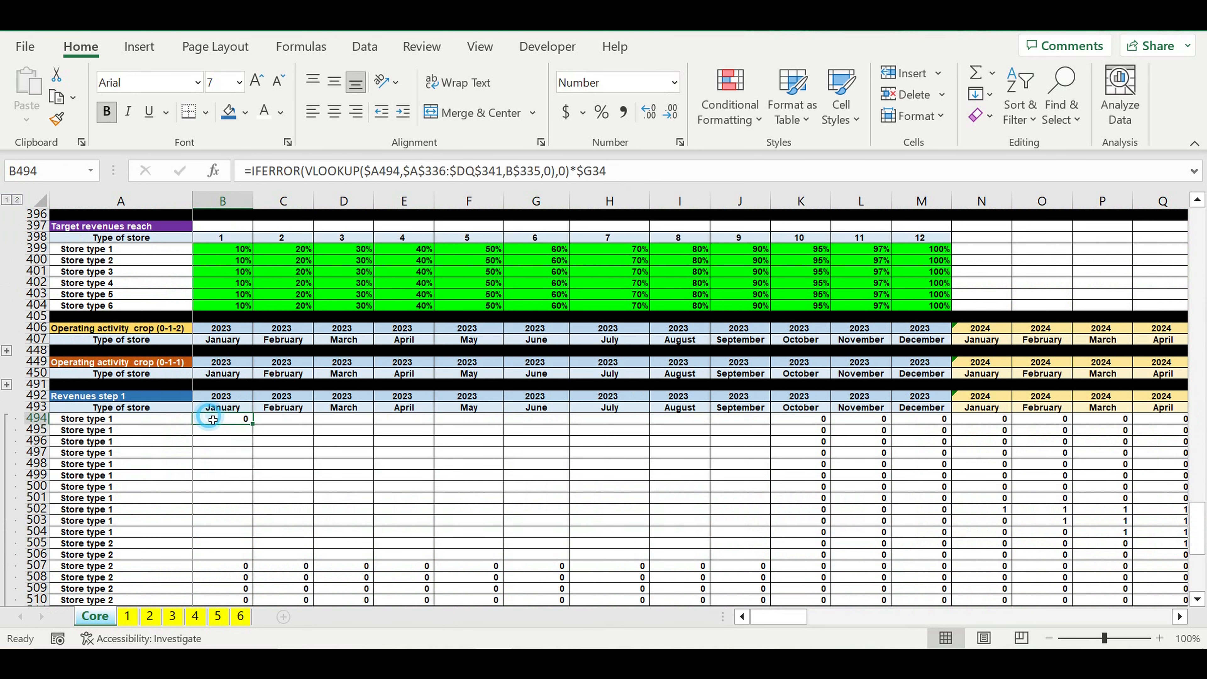
{"action": "left_click", "coordinate": [7, 384]}
{"action": "scroll", "coordinate": [205, 434], "scroll_direction": "down", "scroll_amount": 20}
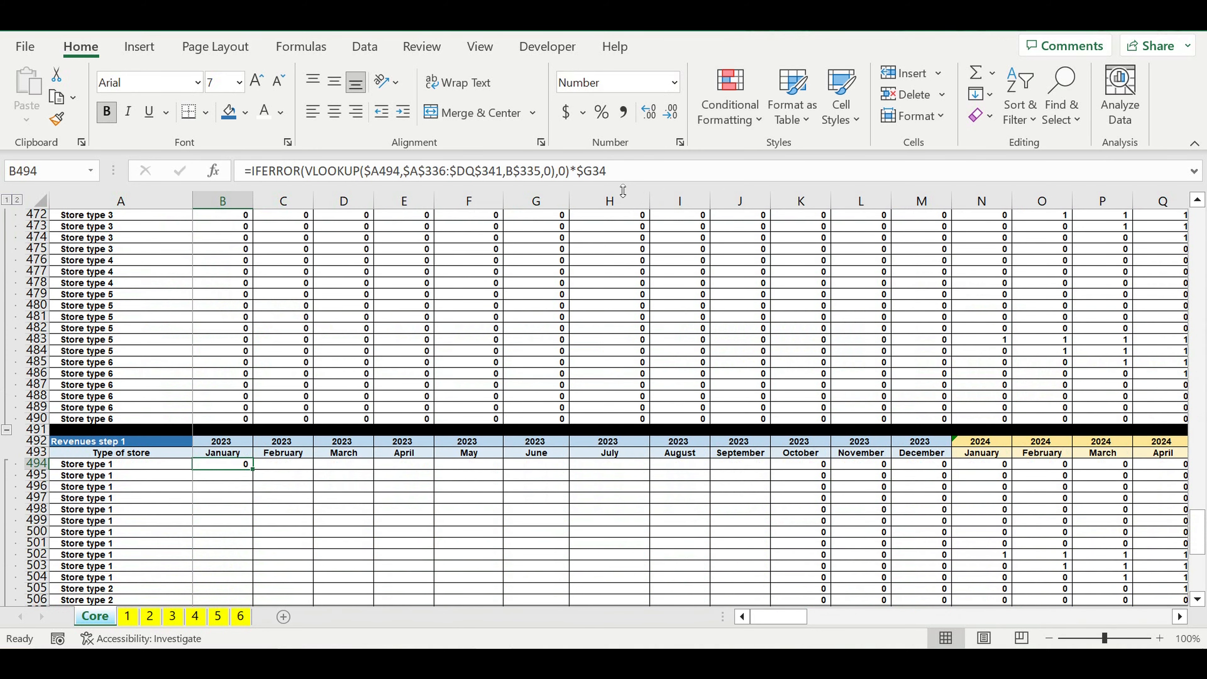
{"action": "left_click", "coordinate": [623, 177]}
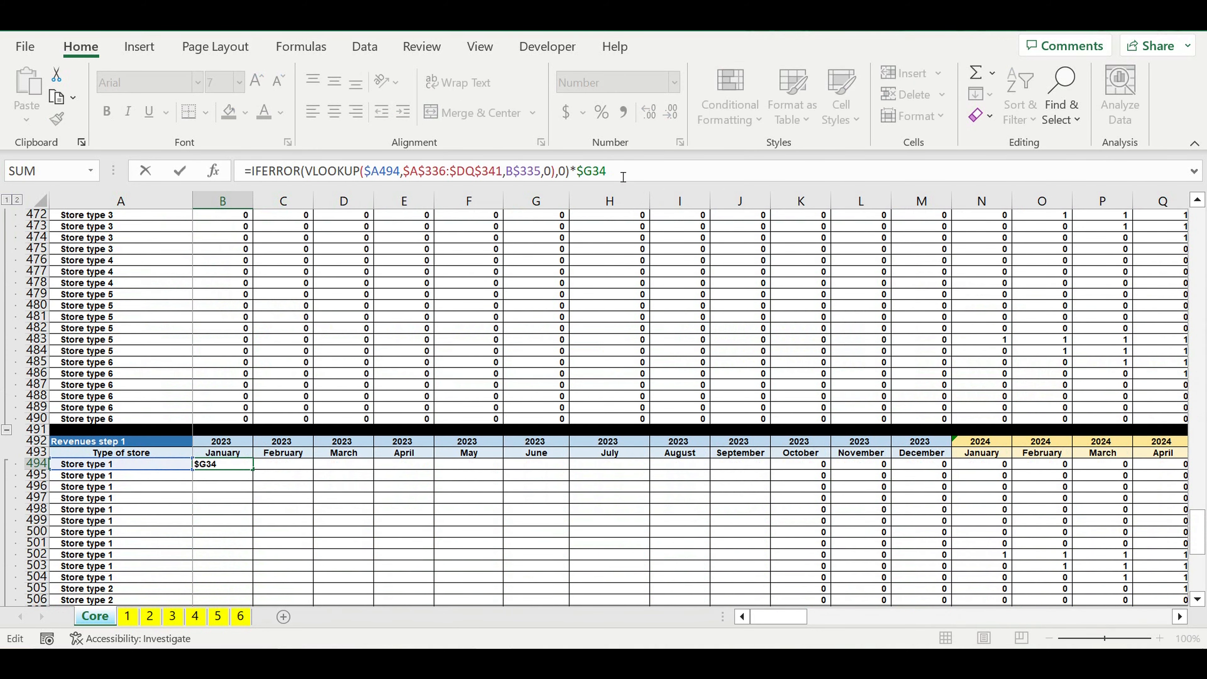
{"action": "type", "text": "*"}
{"action": "scroll", "coordinate": [475, 370], "scroll_direction": "up", "scroll_amount": 9}
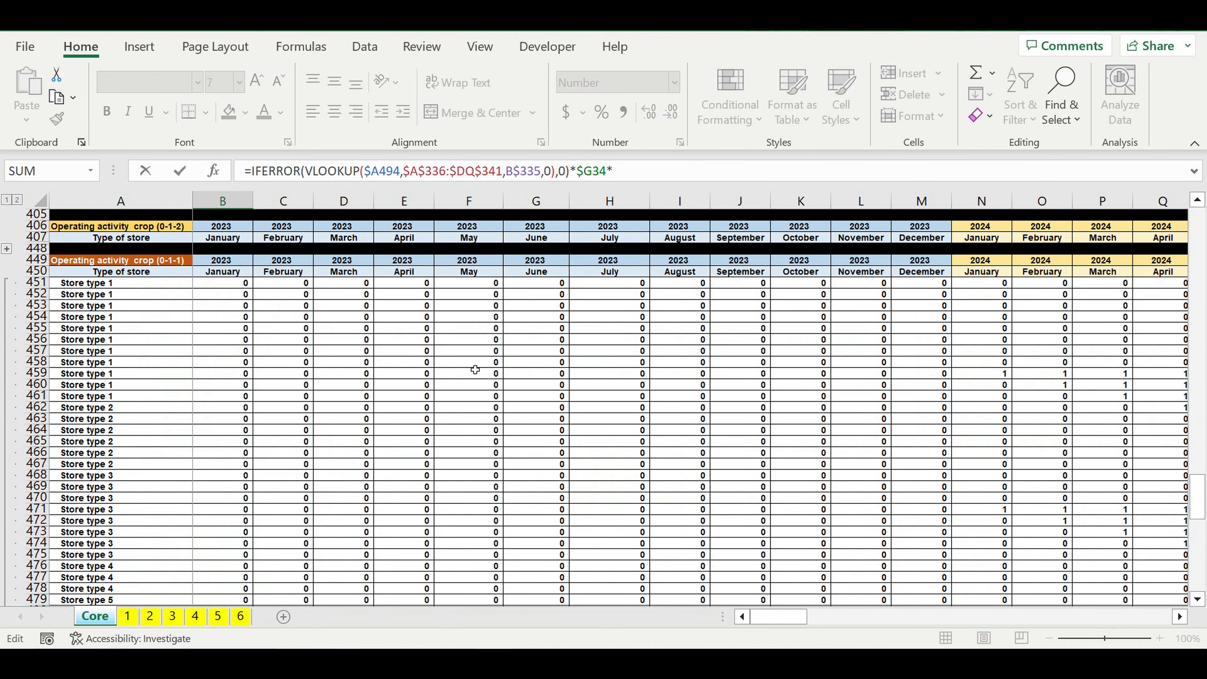
{"action": "scroll", "coordinate": [475, 370], "scroll_direction": "up", "scroll_amount": 2}
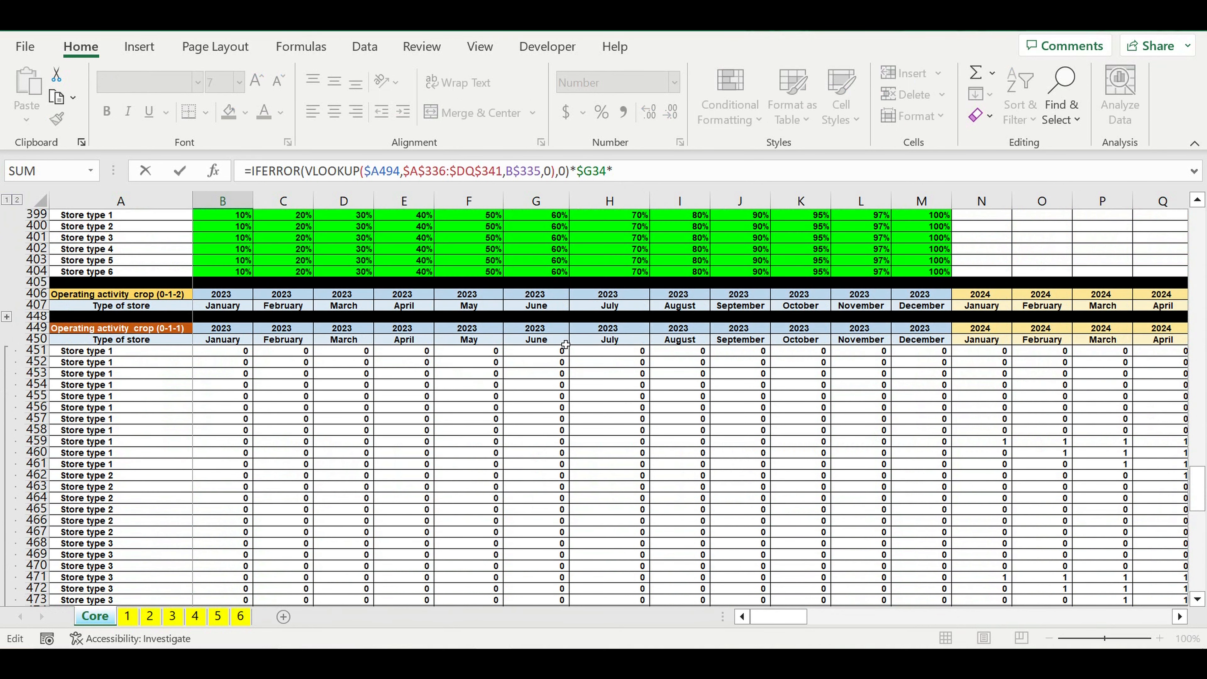
{"action": "left_click", "coordinate": [219, 355]}
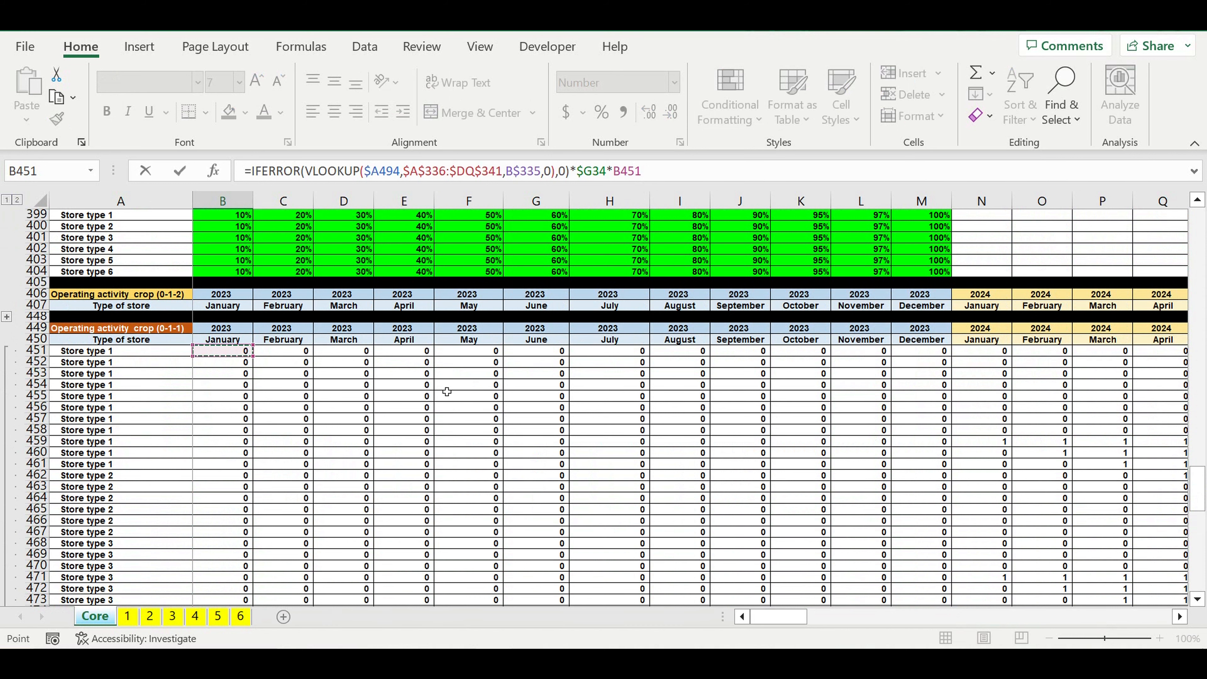
{"action": "left_click_drag", "start_coordinate": [779, 617], "coordinate": [932, 614]}
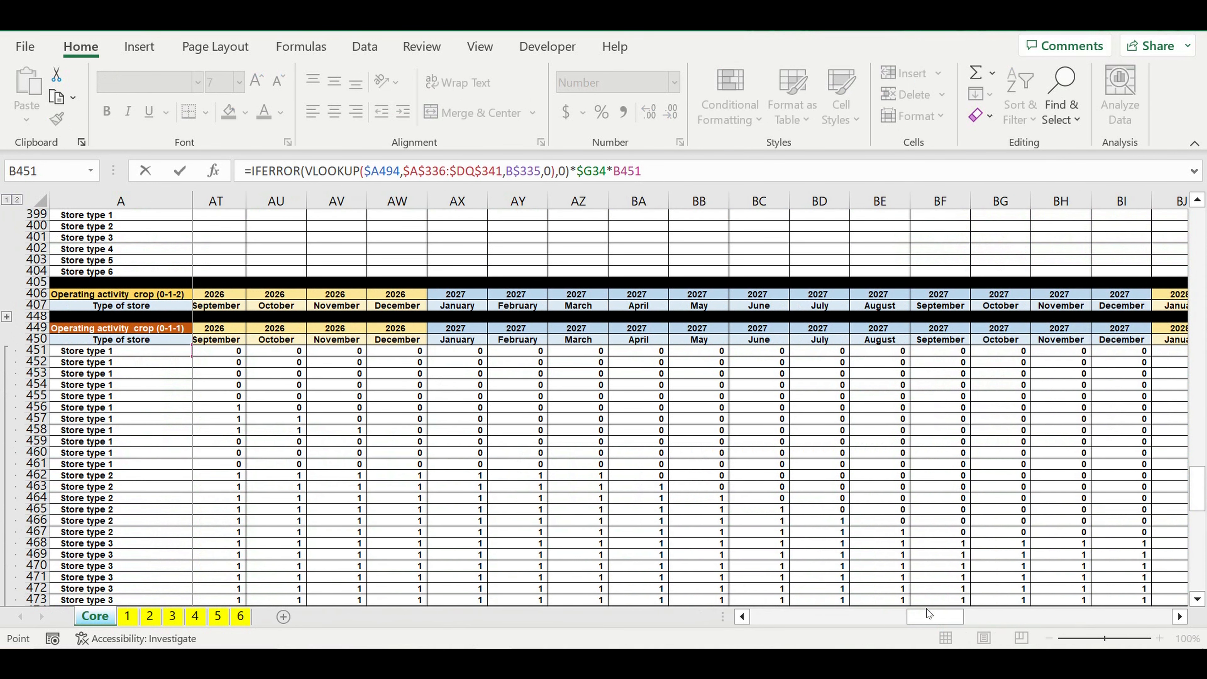
{"action": "key", "text": "Return"}
Step: Fill the B494 formula down to row 533 and across to column DQ in the "Revenues step 1" block
{"action": "scroll", "coordinate": [323, 507], "scroll_direction": "down", "scroll_amount": 6}
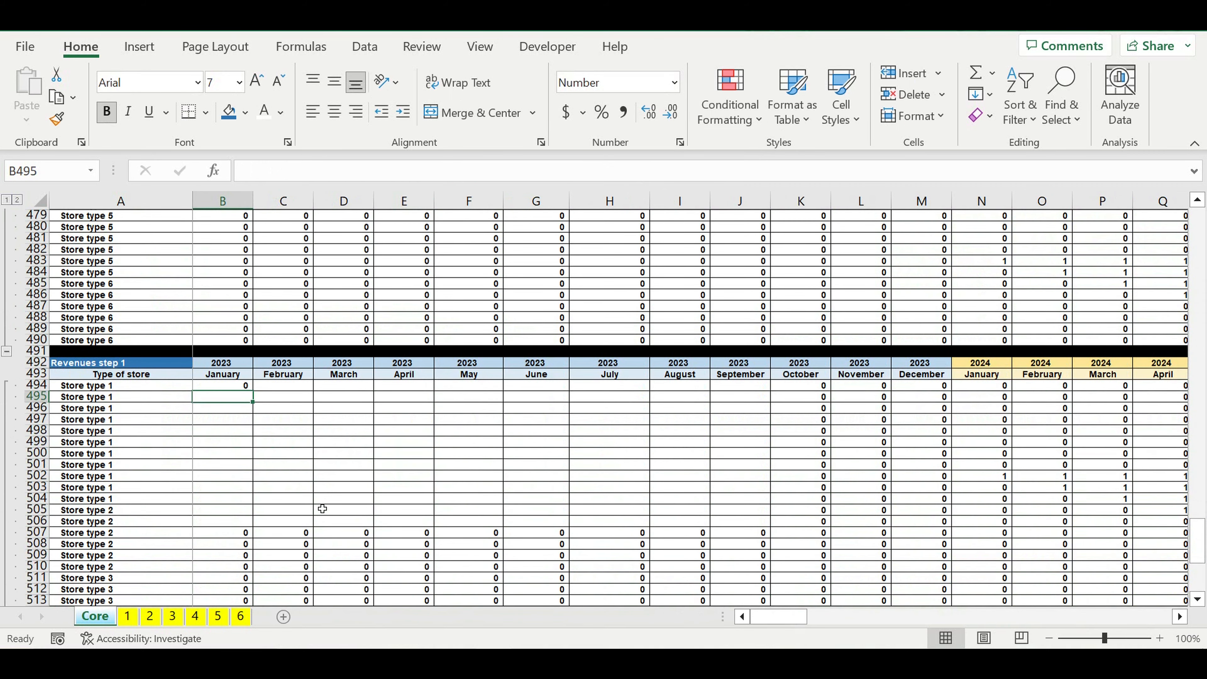
{"action": "scroll", "coordinate": [323, 509], "scroll_direction": "down", "scroll_amount": 2}
{"action": "left_click", "coordinate": [233, 316]}
{"action": "left_click_drag", "start_coordinate": [253, 322], "coordinate": [255, 593]}
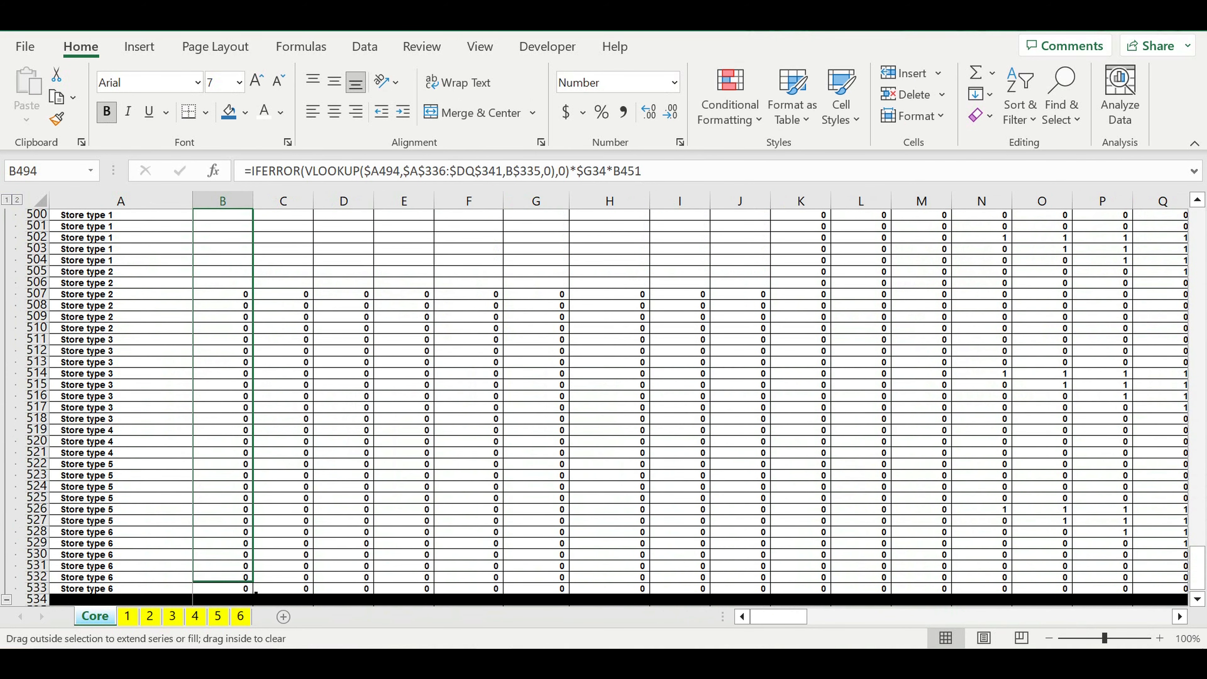
{"action": "left_click_drag", "start_coordinate": [256, 593], "coordinate": [254, 593]}
{"action": "mouse_move", "coordinate": [253, 594]}
{"action": "left_mouse_down"}
{"action": "mouse_move", "coordinate": [1194, 596]}
{"action": "mouse_move", "coordinate": [1165, 419]}
{"action": "mouse_move", "coordinate": [1011, 424]}
{"action": "left_mouse_up"}
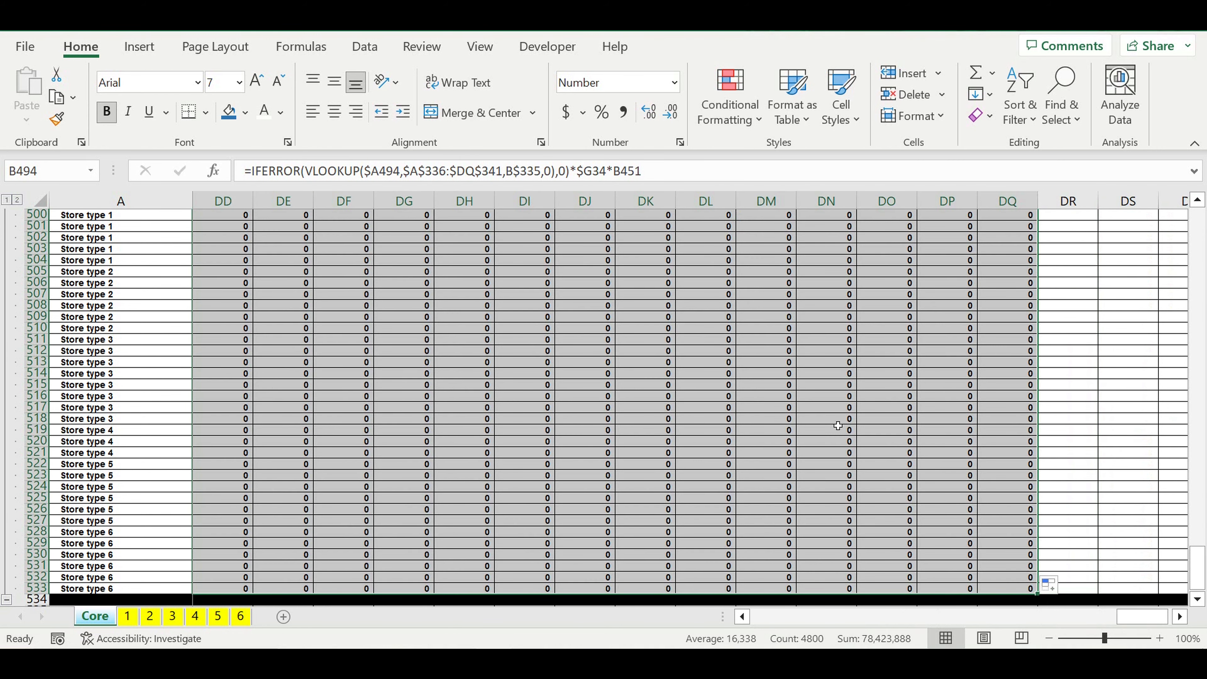
Step: Compare Store type 1's May 2024 revenue in R494 with the May 2024 values in the "Revenues by type of store" block
{"action": "left_click_drag", "start_coordinate": [1143, 617], "coordinate": [723, 604]}
{"action": "scroll", "coordinate": [711, 525], "scroll_direction": "up", "scroll_amount": 5}
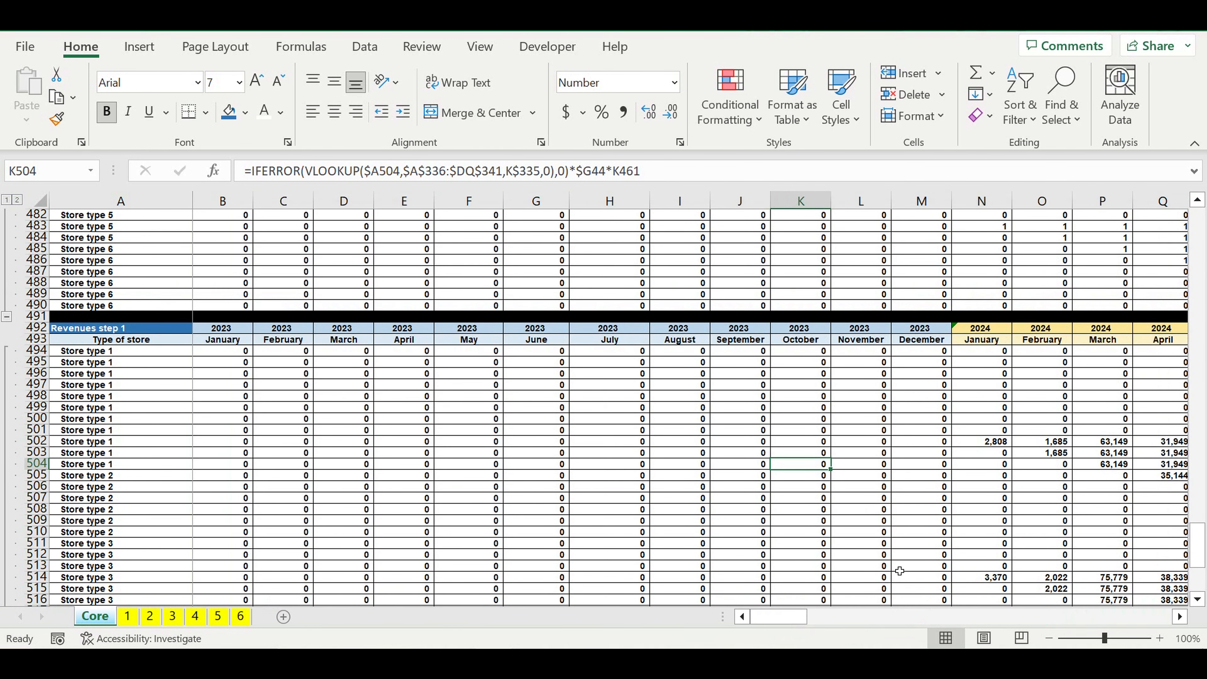
{"action": "left_click_drag", "start_coordinate": [792, 617], "coordinate": [810, 629]}
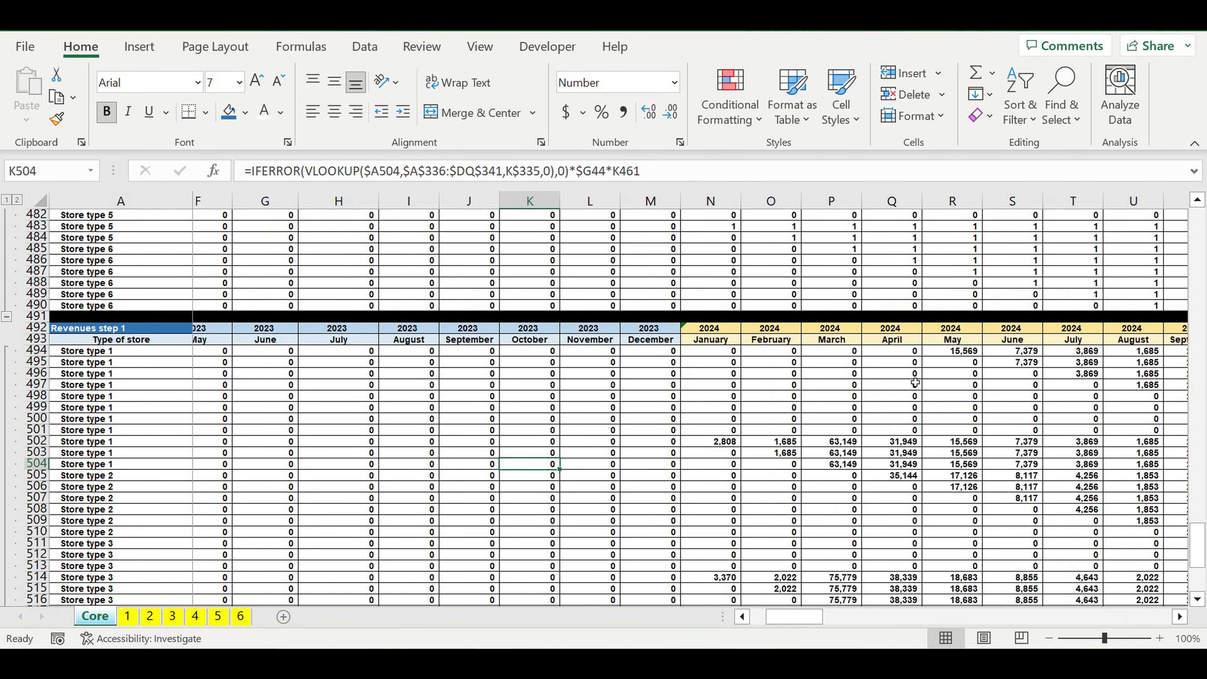
{"action": "left_click", "coordinate": [952, 351]}
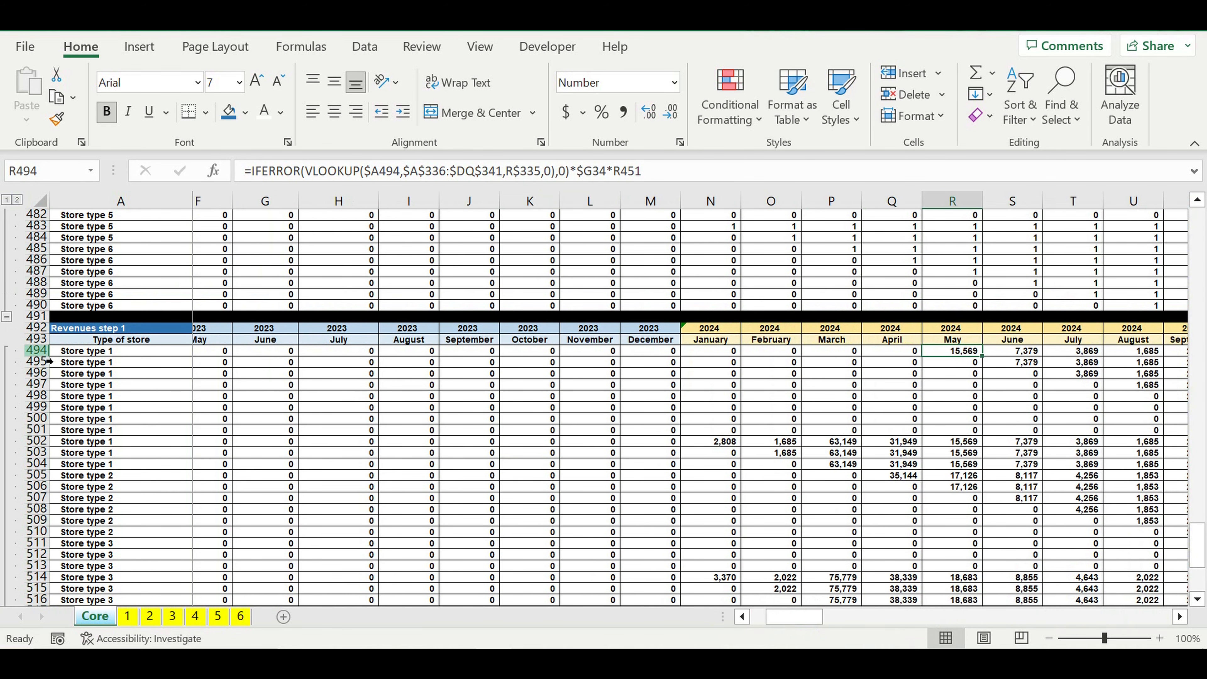
{"action": "left_click", "coordinate": [46, 352]}
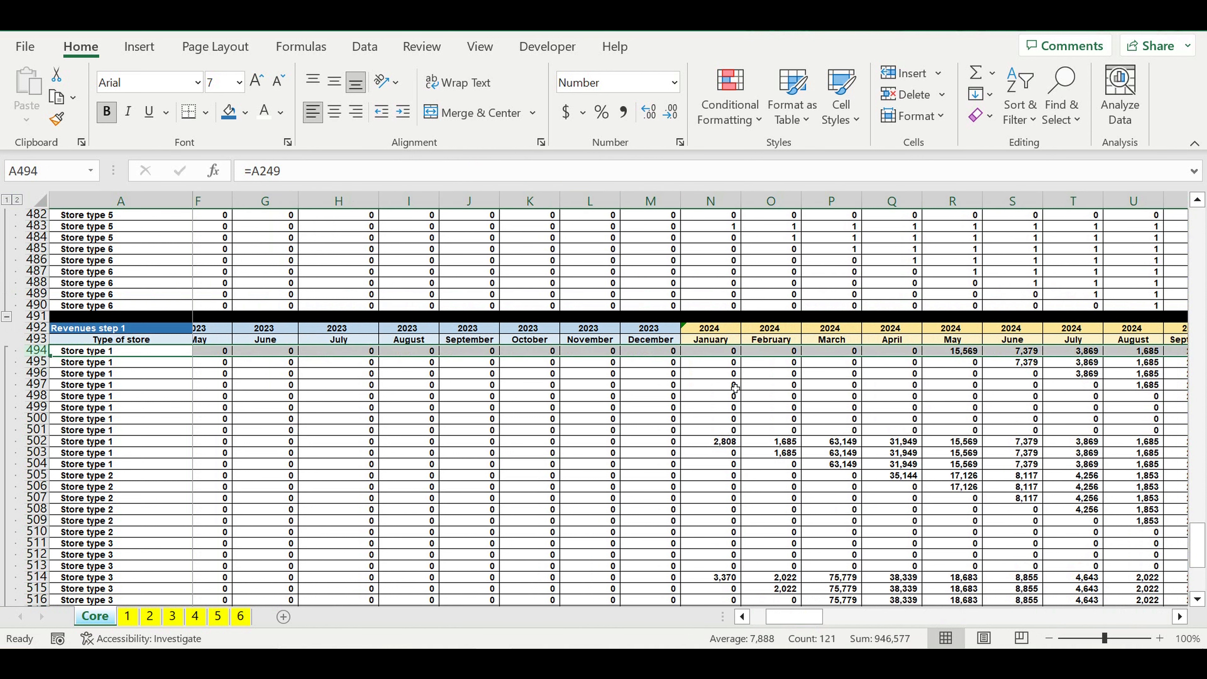
{"action": "left_click", "coordinate": [967, 354]}
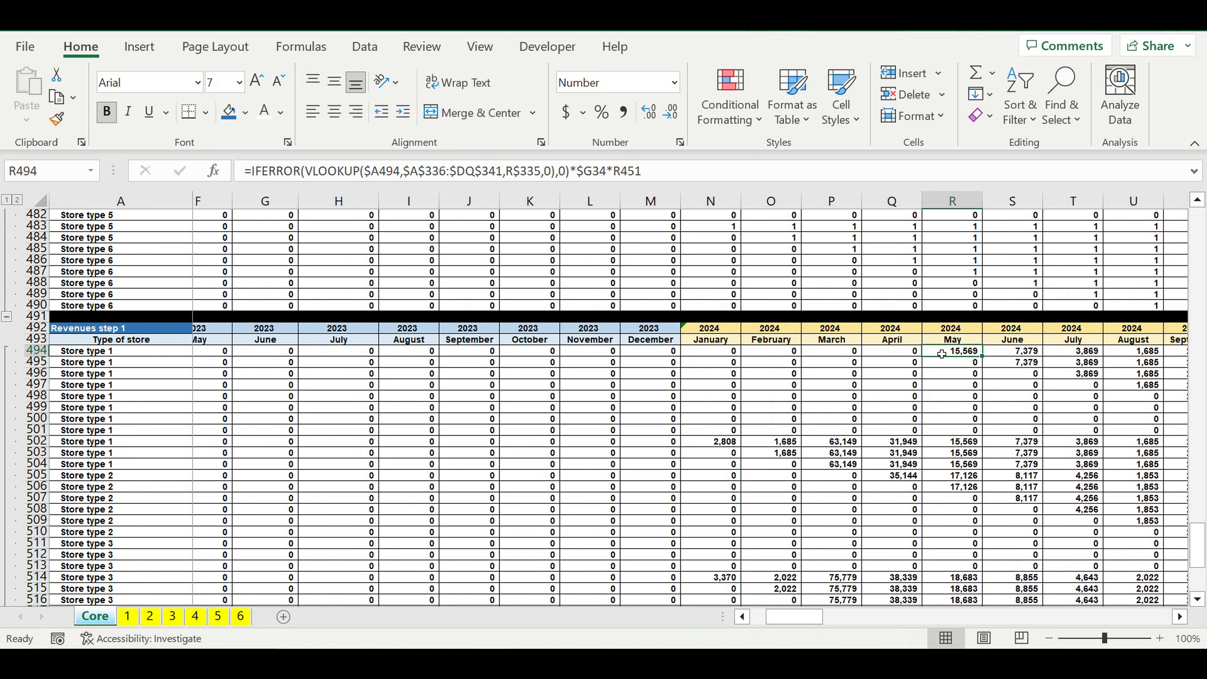
{"action": "scroll", "coordinate": [942, 354], "scroll_direction": "up", "scroll_amount": 5}
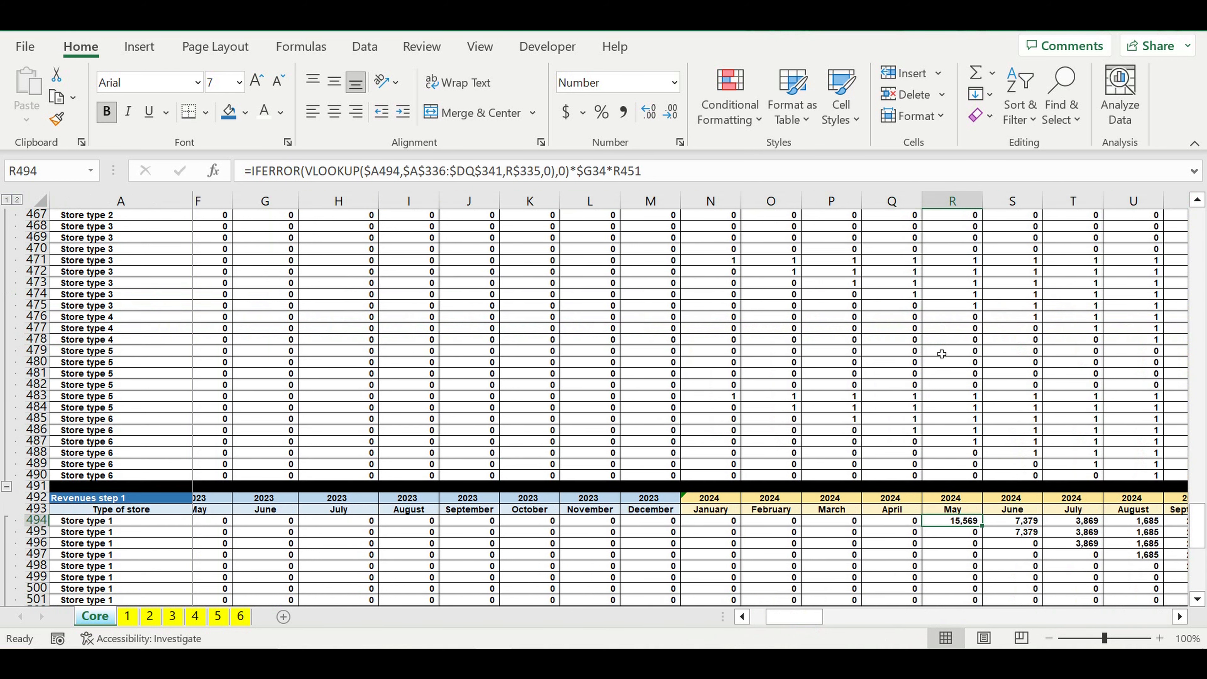
{"action": "scroll", "coordinate": [942, 354], "scroll_direction": "up", "scroll_amount": 20}
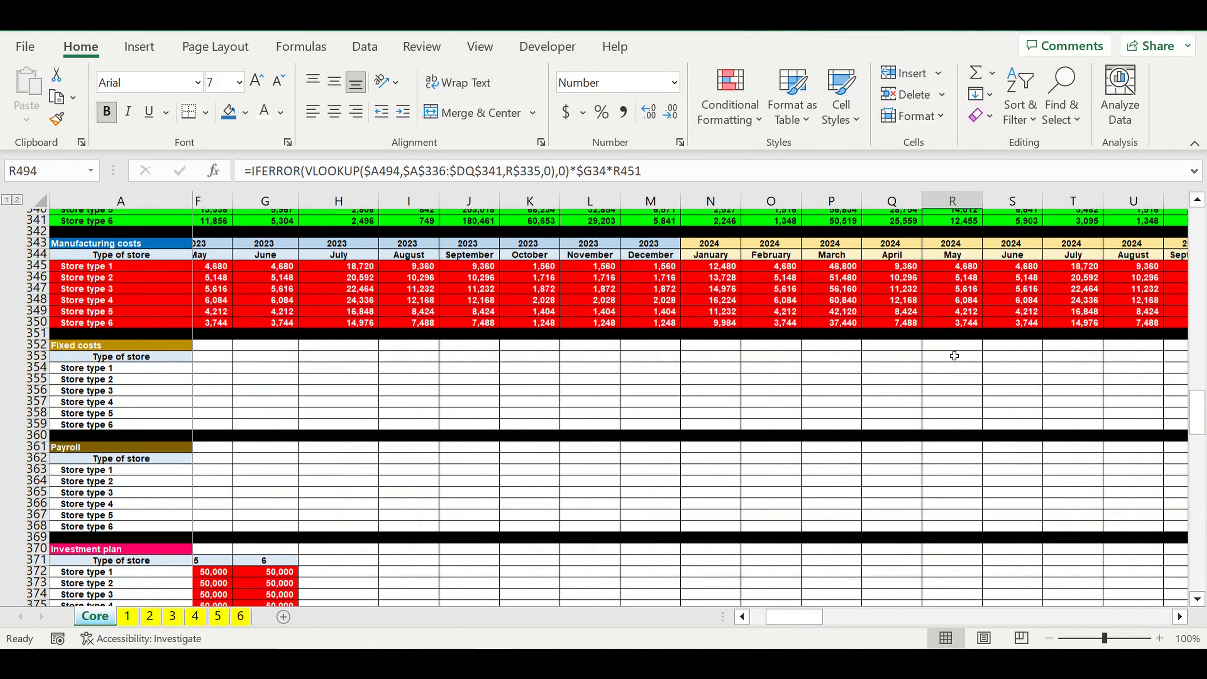
{"action": "scroll", "coordinate": [954, 355], "scroll_direction": "up", "scroll_amount": 1}
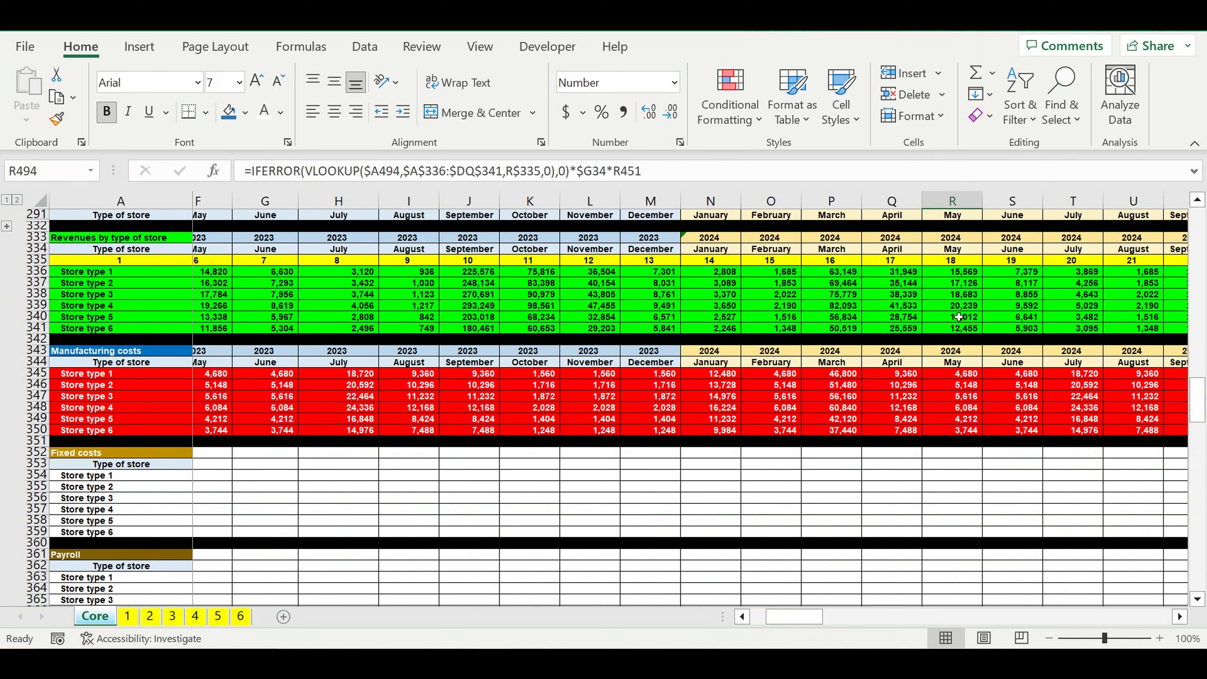
{"action": "left_click", "coordinate": [946, 275]}
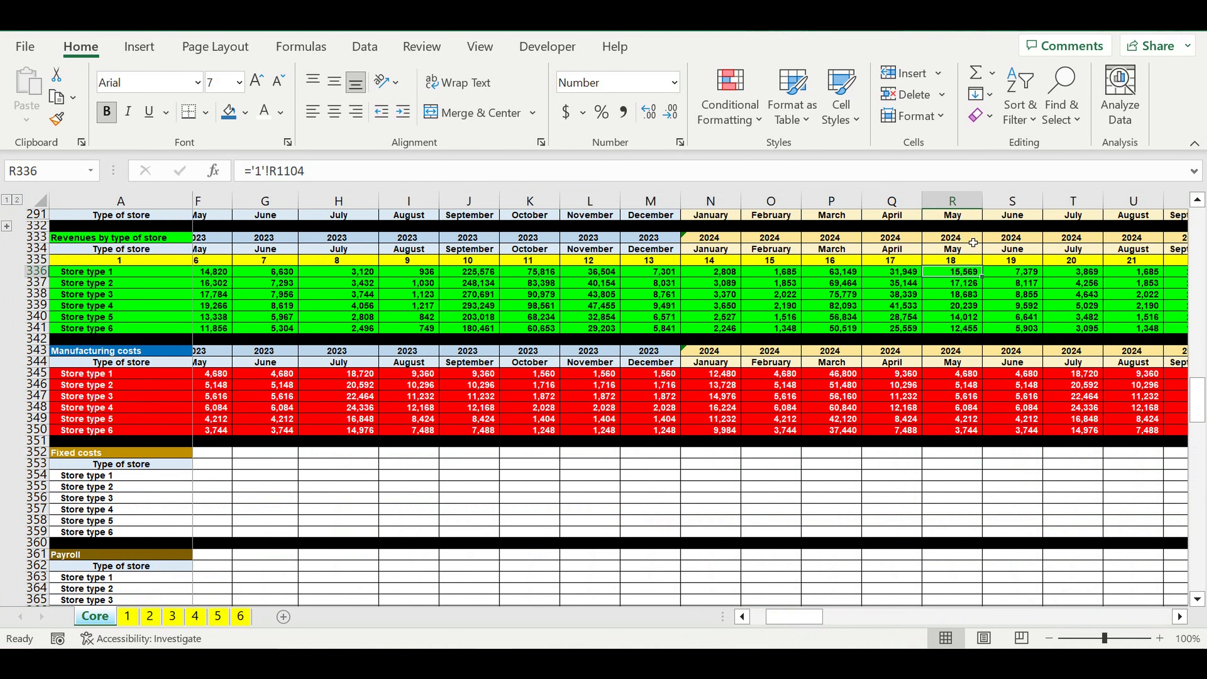
{"action": "left_click", "coordinate": [977, 331]}
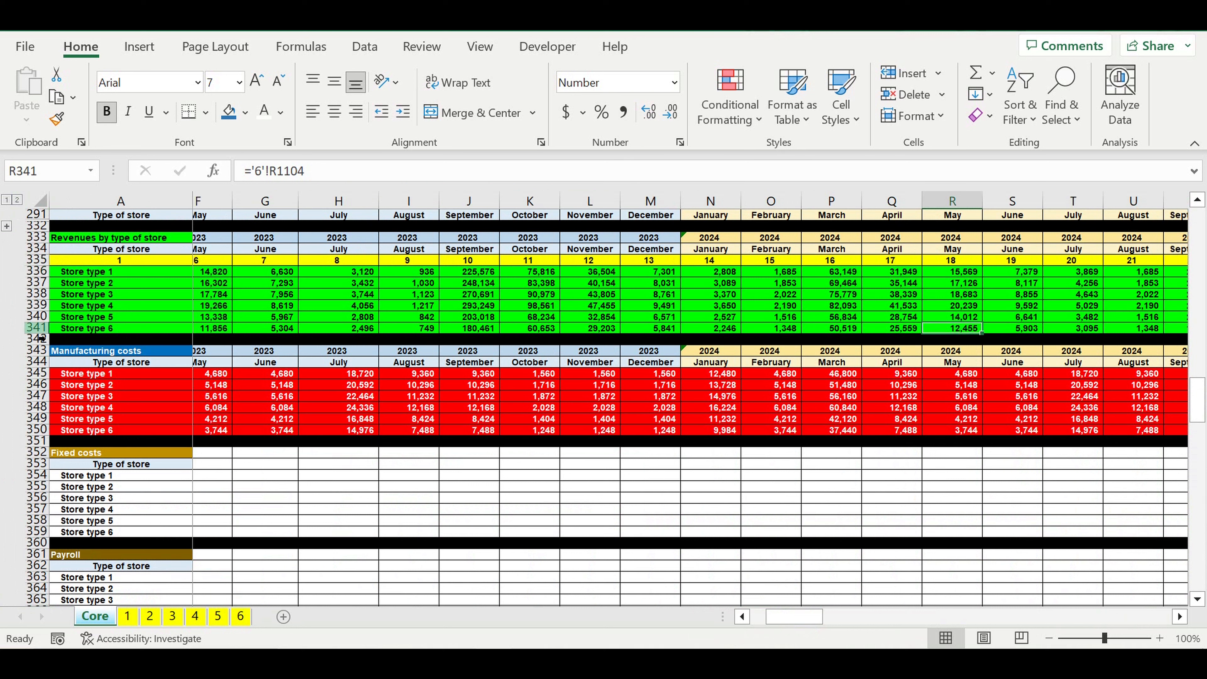
Step: Compare Store type 6's April 2024 revenue in Q529 with its April 2024 value in the "Revenues by type of store" block
{"action": "left_click", "coordinate": [37, 329]}
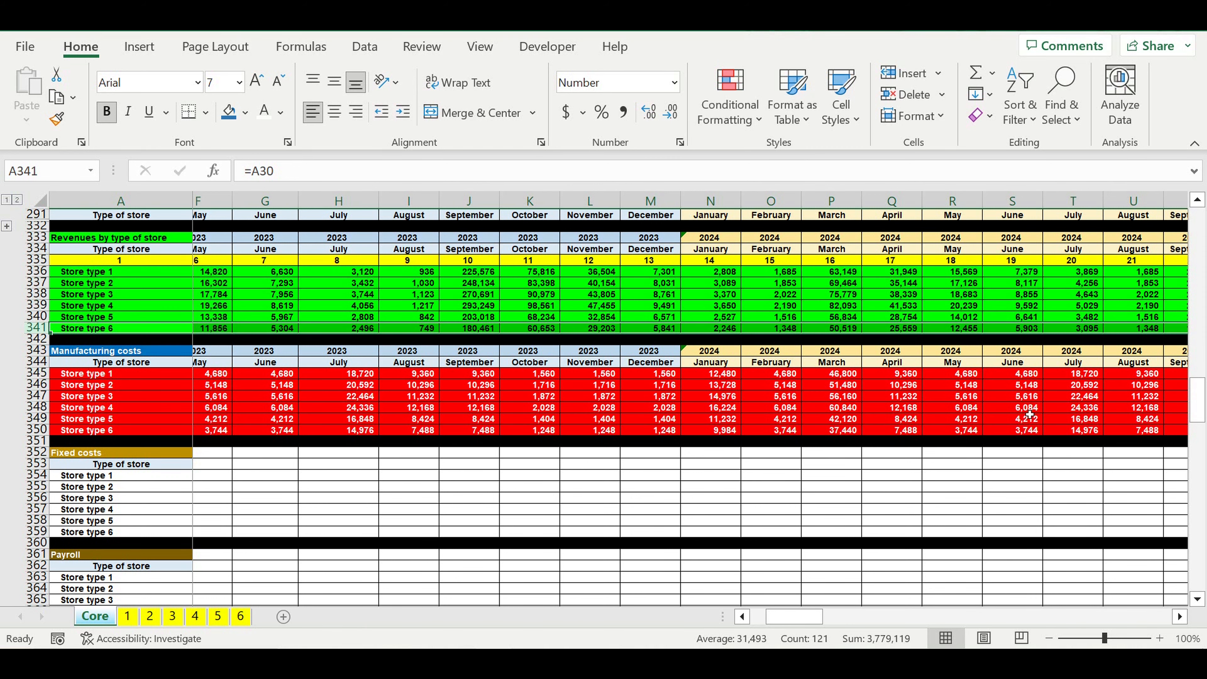
{"action": "scroll", "coordinate": [1029, 415], "scroll_direction": "down", "scroll_amount": 20}
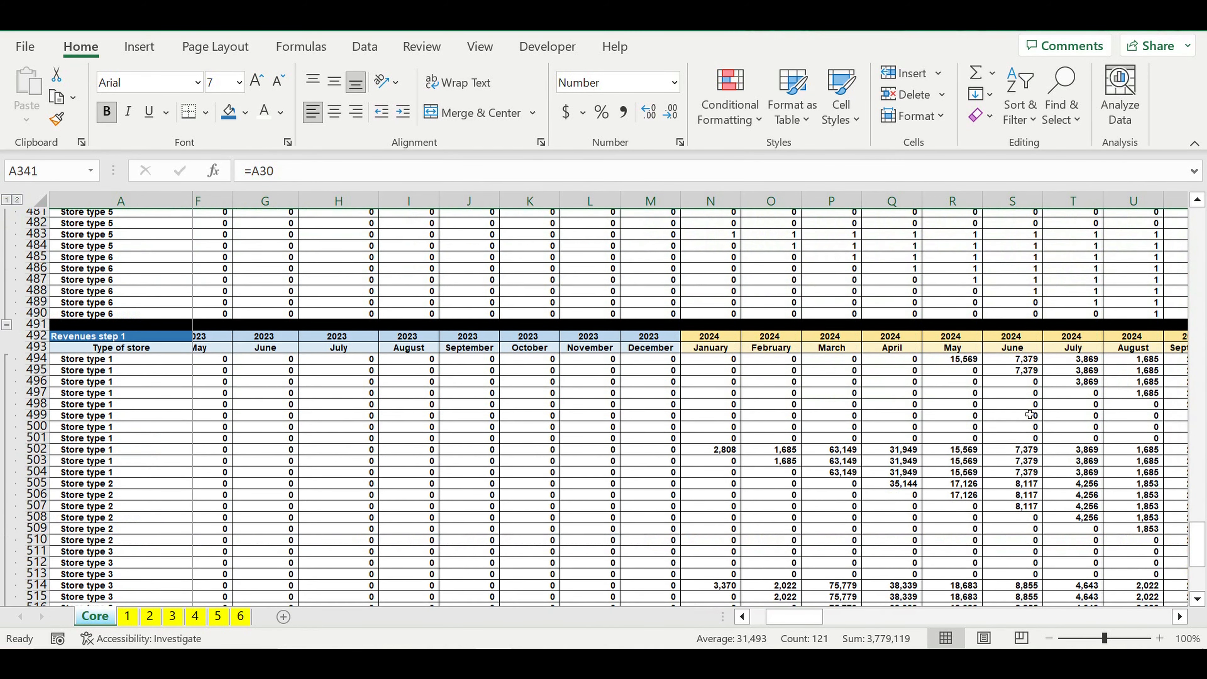
{"action": "scroll", "coordinate": [1029, 414], "scroll_direction": "down", "scroll_amount": 9}
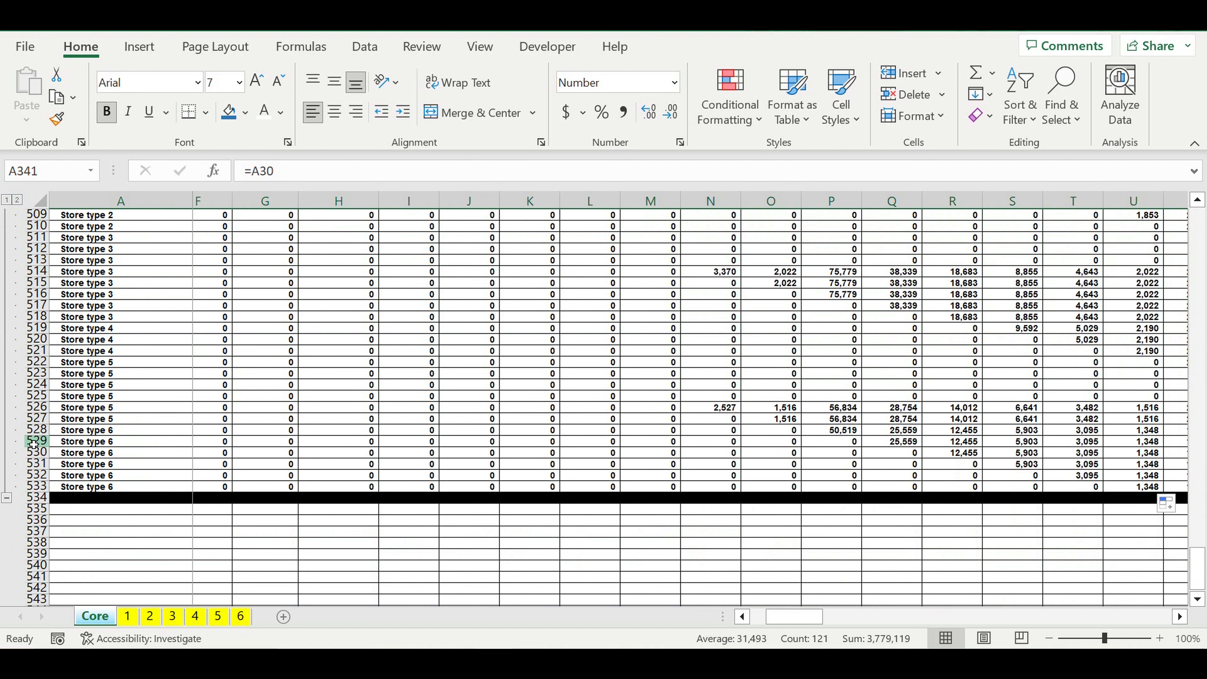
{"action": "left_click", "coordinate": [890, 443]}
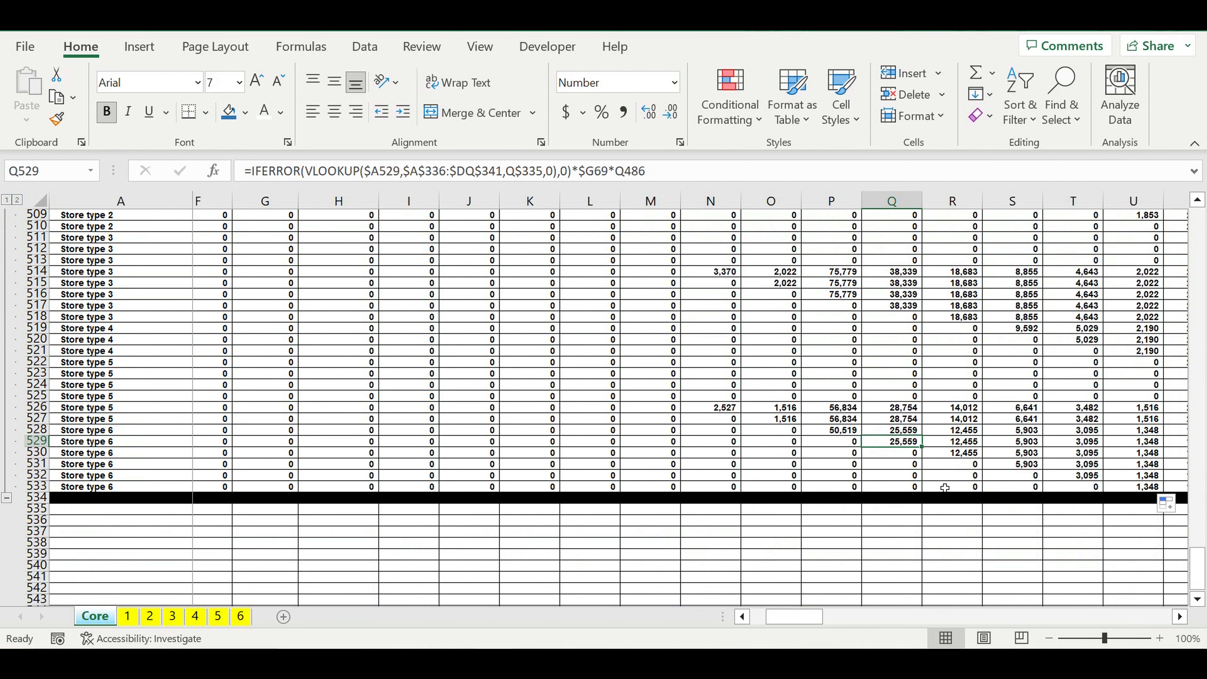
{"action": "scroll", "coordinate": [944, 487], "scroll_direction": "up", "scroll_amount": 20}
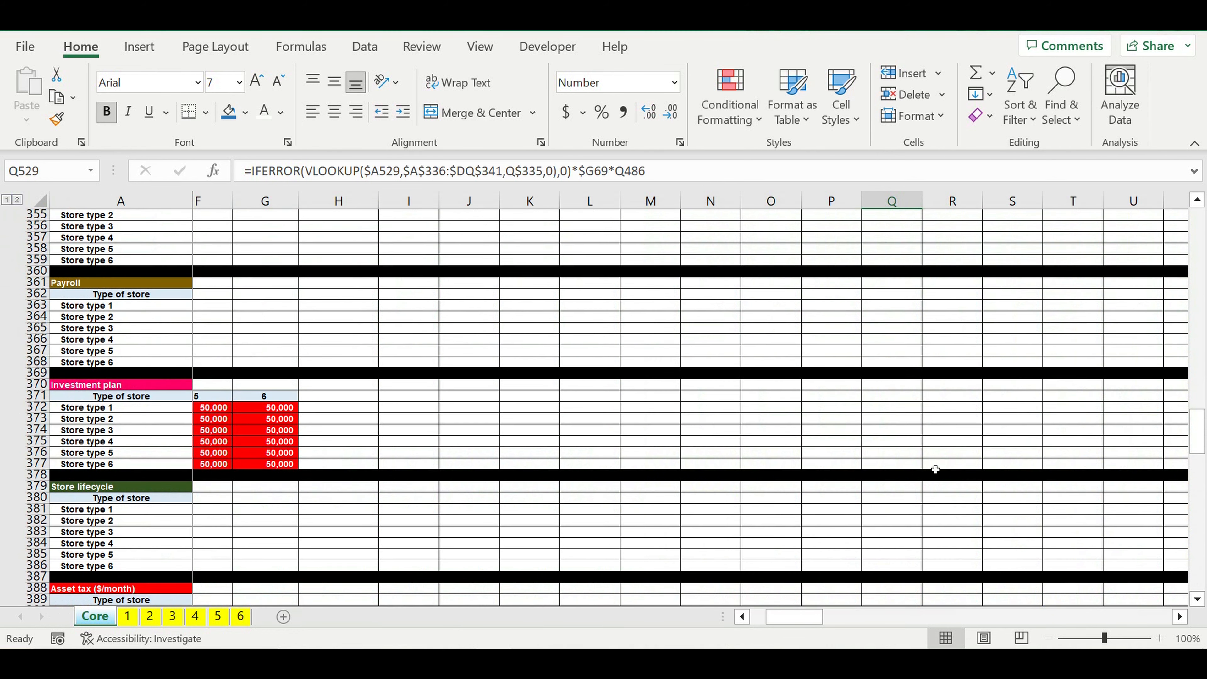
{"action": "scroll", "coordinate": [935, 469], "scroll_direction": "up", "scroll_amount": 9}
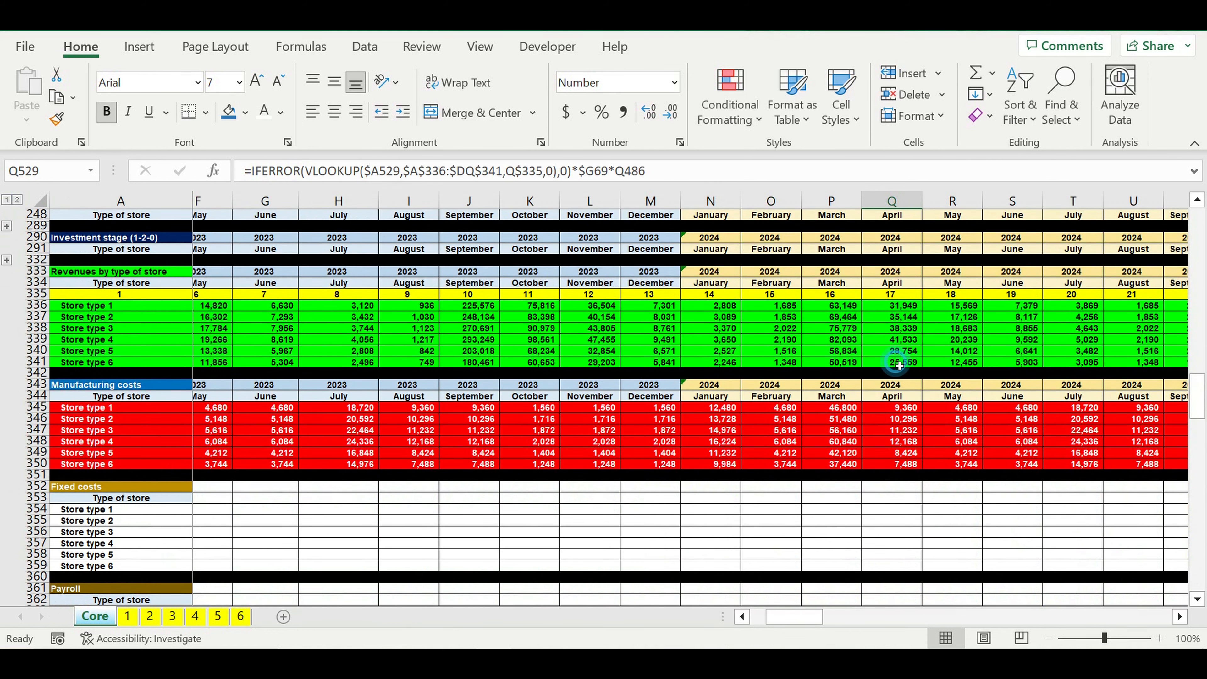
{"action": "left_click", "coordinate": [899, 364]}
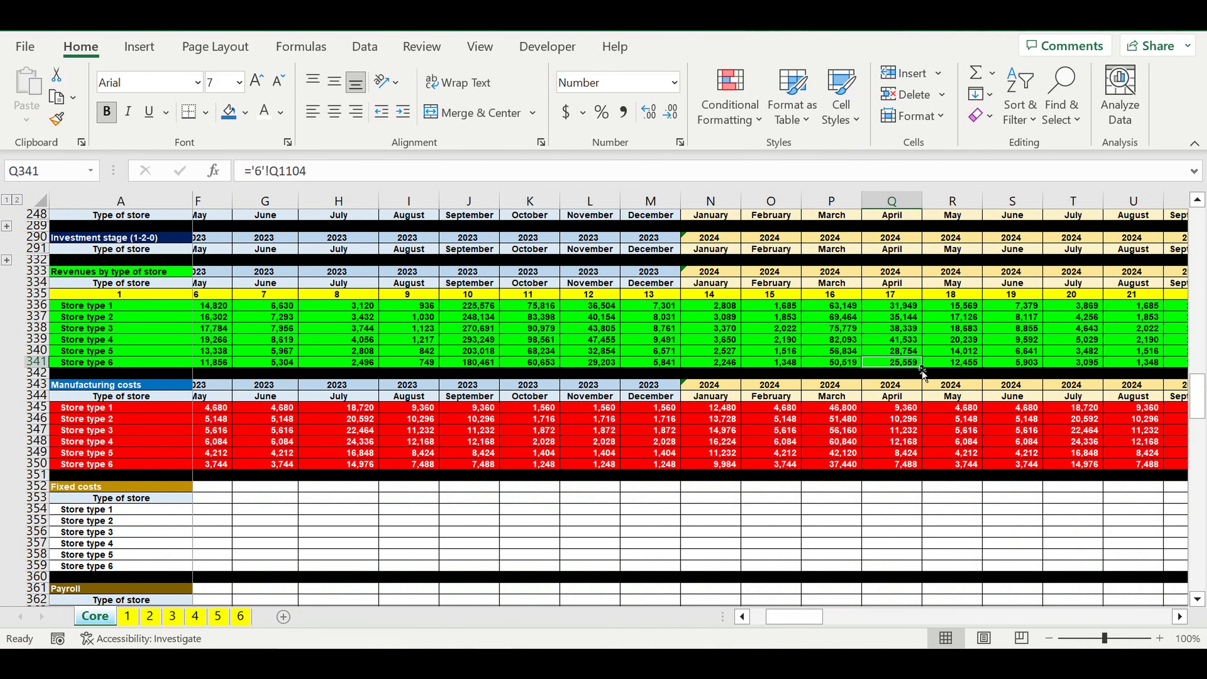
{"action": "scroll", "coordinate": [921, 370], "scroll_direction": "down", "scroll_amount": 19}
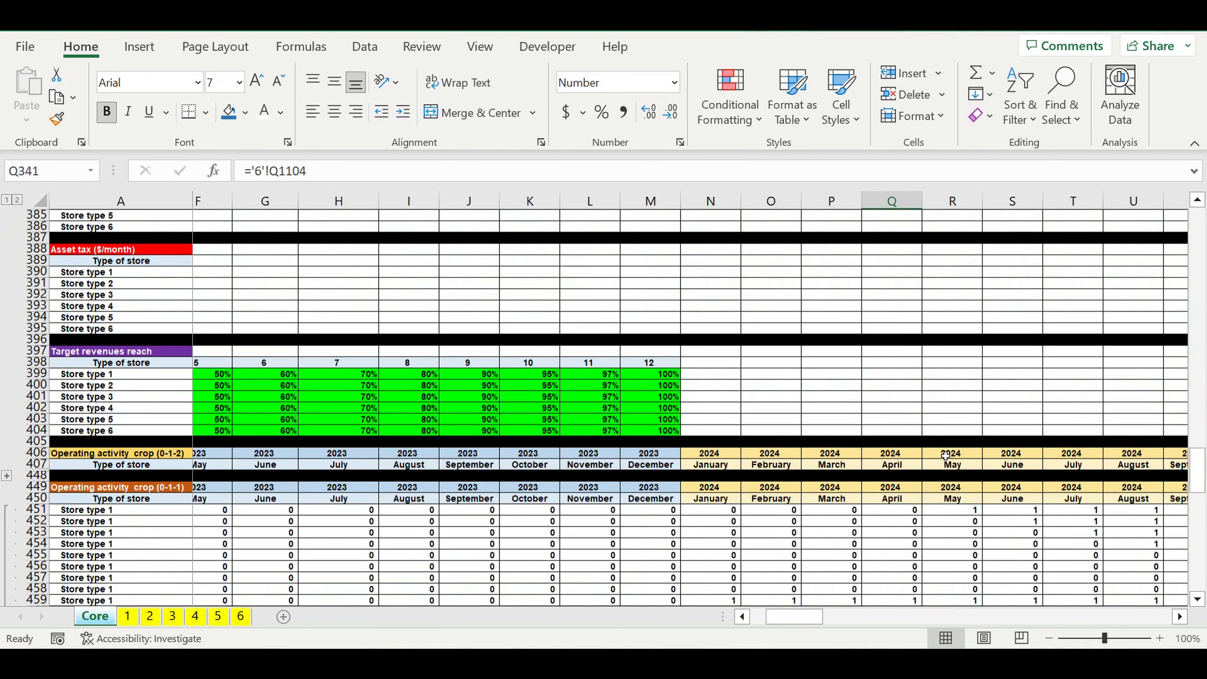
{"action": "scroll", "coordinate": [945, 456], "scroll_direction": "down", "scroll_amount": 20}
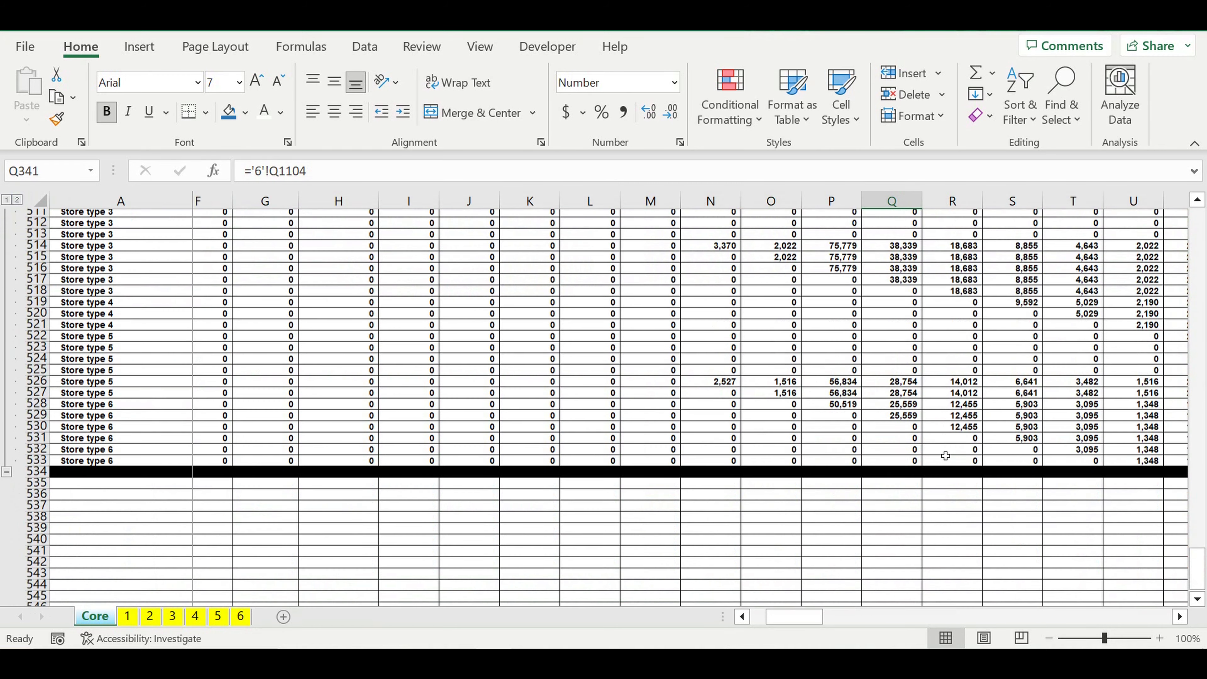
Step: Review the monthly percentages in B399:M404 of Core's "Target revenues reach" block
{"action": "scroll", "coordinate": [945, 455], "scroll_direction": "up", "scroll_amount": 2}
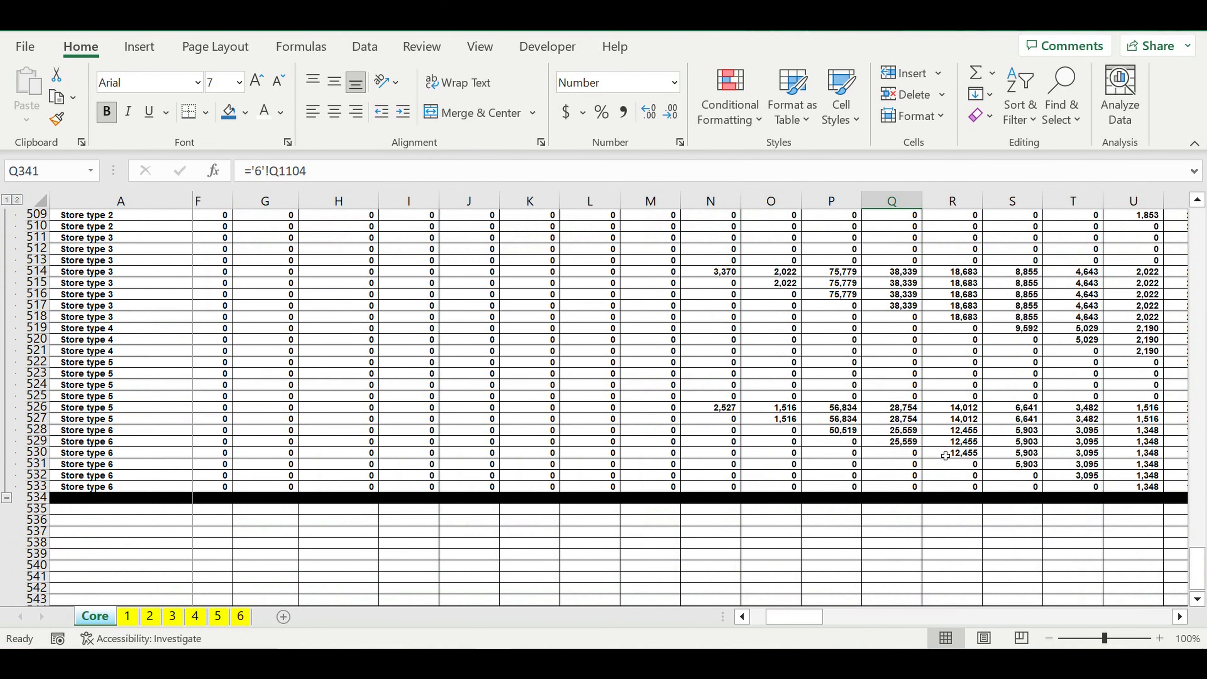
{"action": "scroll", "coordinate": [945, 455], "scroll_direction": "up", "scroll_amount": 3}
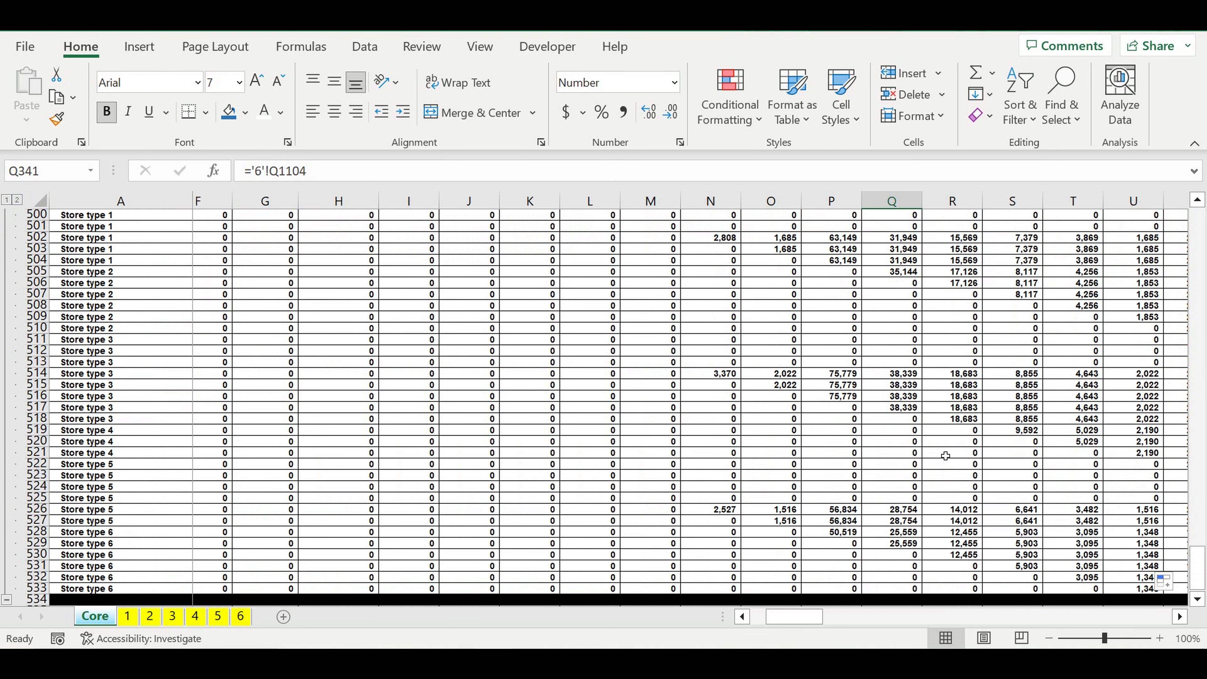
{"action": "scroll", "coordinate": [946, 455], "scroll_direction": "up", "scroll_amount": 4}
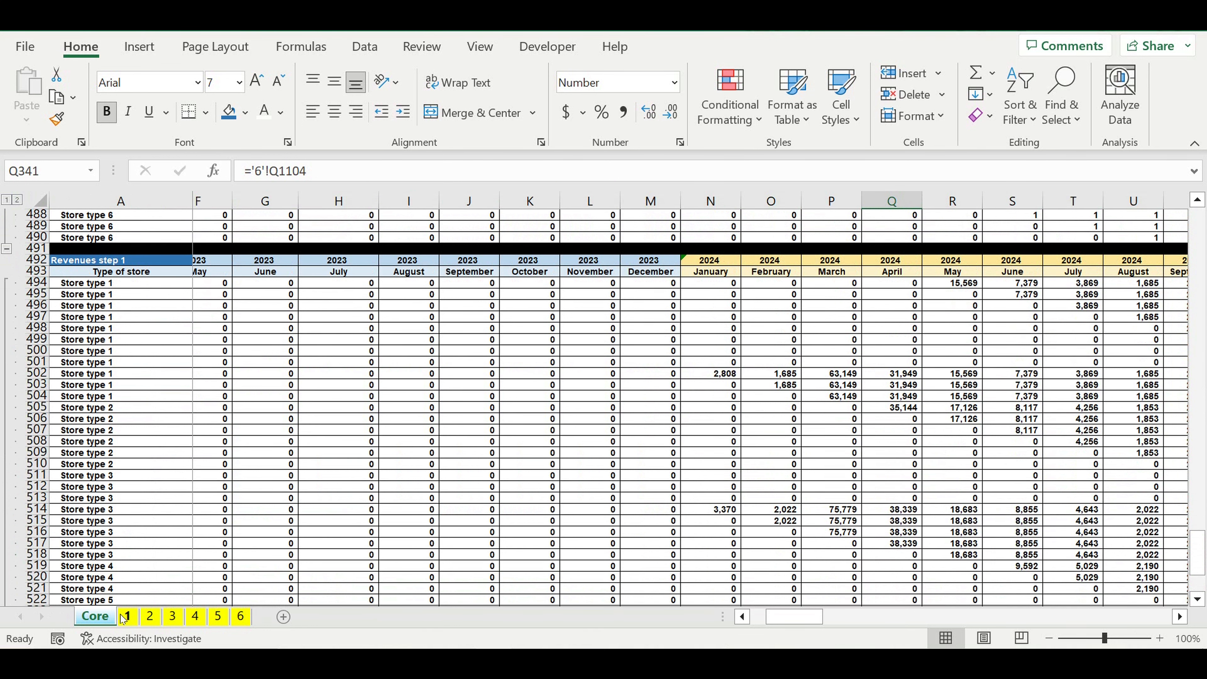
{"action": "scroll", "coordinate": [140, 566], "scroll_direction": "up", "scroll_amount": 20}
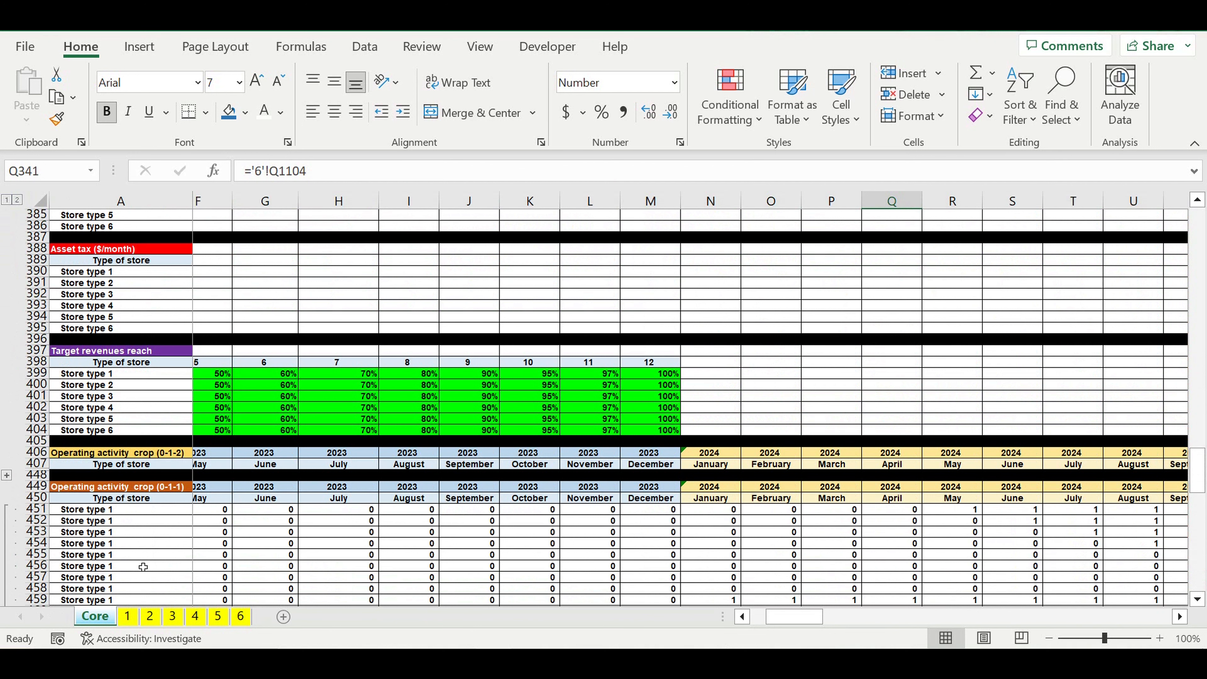
{"action": "left_click", "coordinate": [740, 616]}
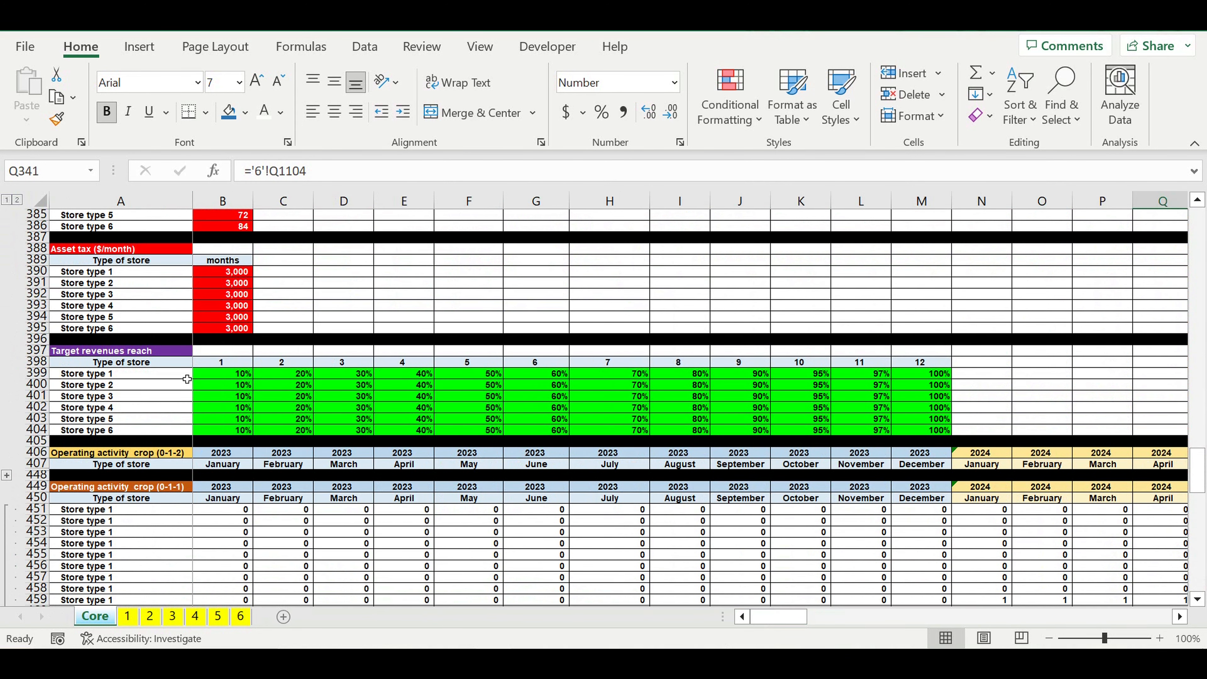
{"action": "left_click_drag", "start_coordinate": [200, 374], "coordinate": [931, 433]}
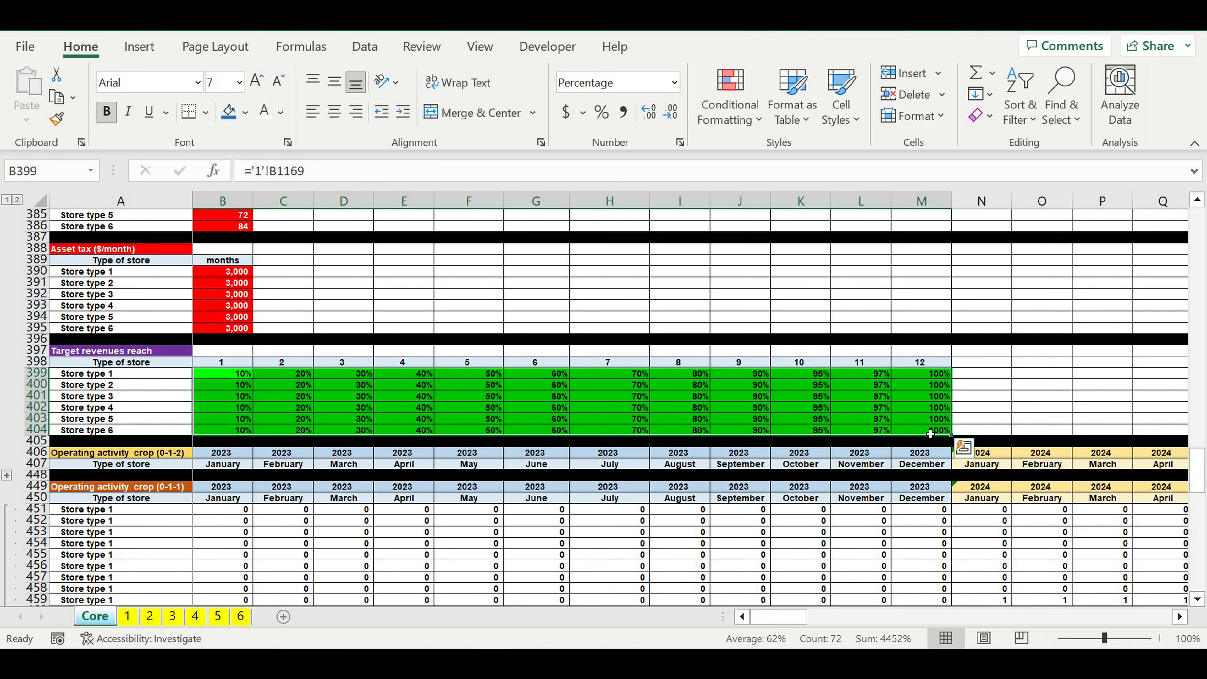
{"action": "left_click", "coordinate": [617, 555]}
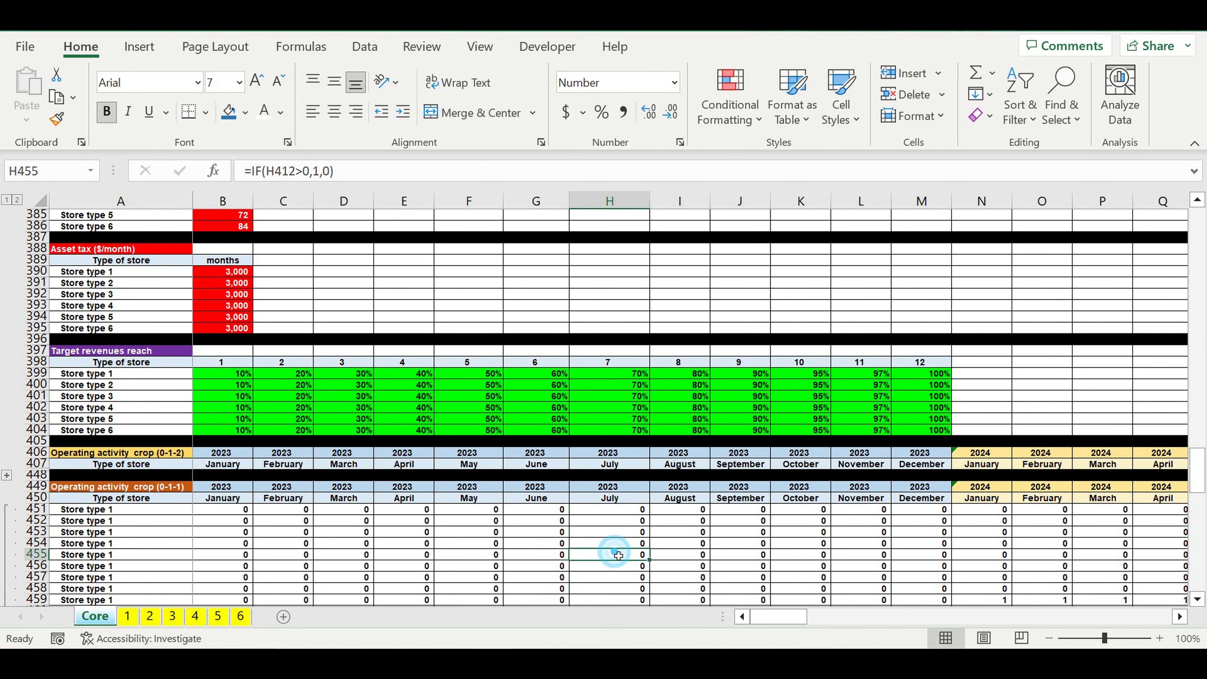
Step: On sheet 2, set the target revenues reach for months 1 to 5 to 1%, 3%, 5%, 20% and 40%
{"action": "left_click", "coordinate": [149, 617]}
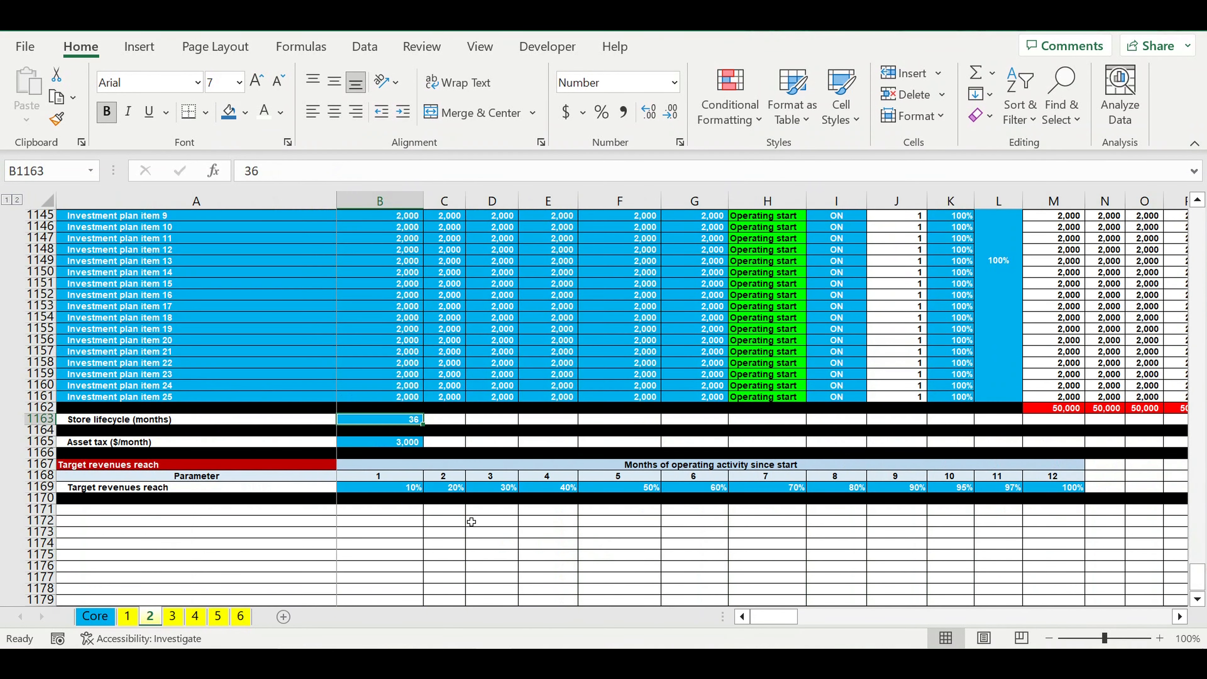
{"action": "left_click", "coordinate": [399, 492]}
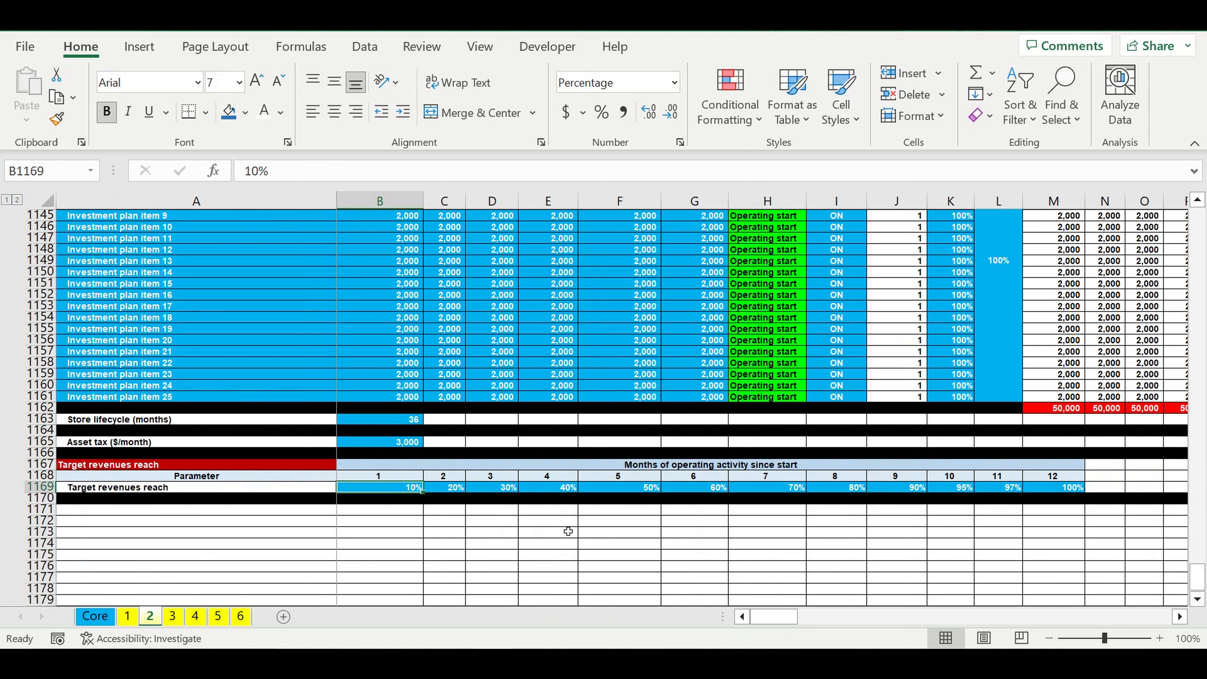
{"action": "type", "text": "1"}
{"action": "left_click", "coordinate": [454, 493]}
{"action": "type", "text": "3"}
{"action": "left_click", "coordinate": [507, 491]}
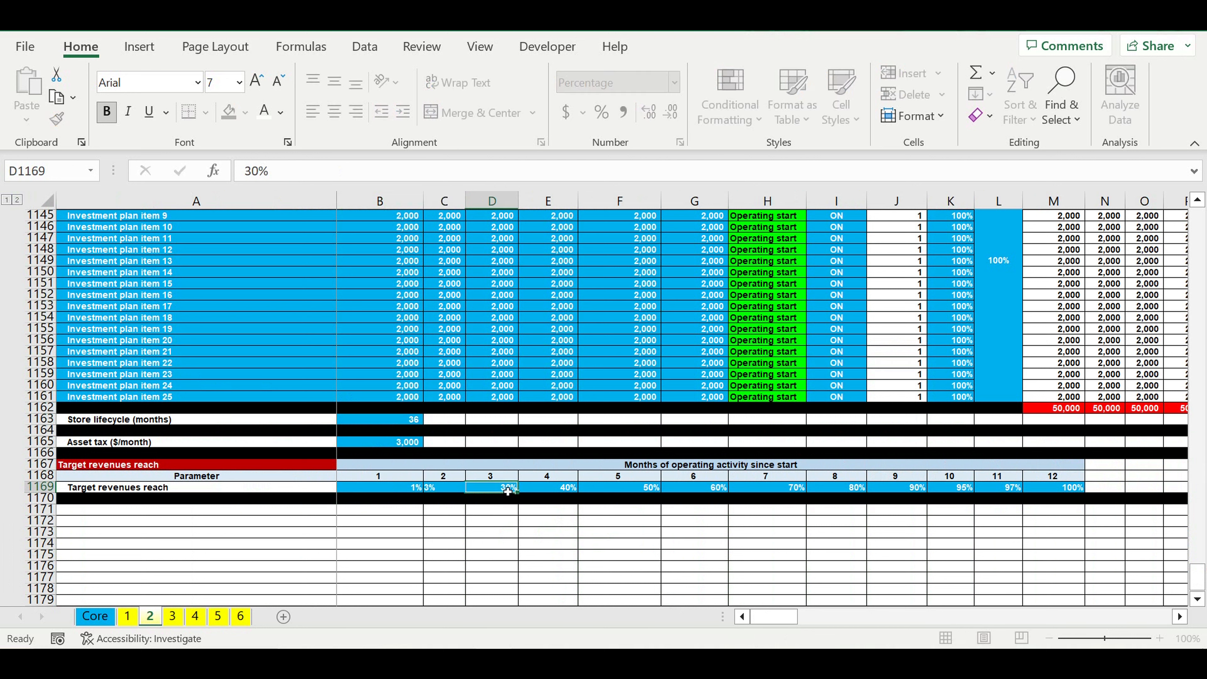
{"action": "type", "text": "5"}
{"action": "left_click", "coordinate": [557, 494]}
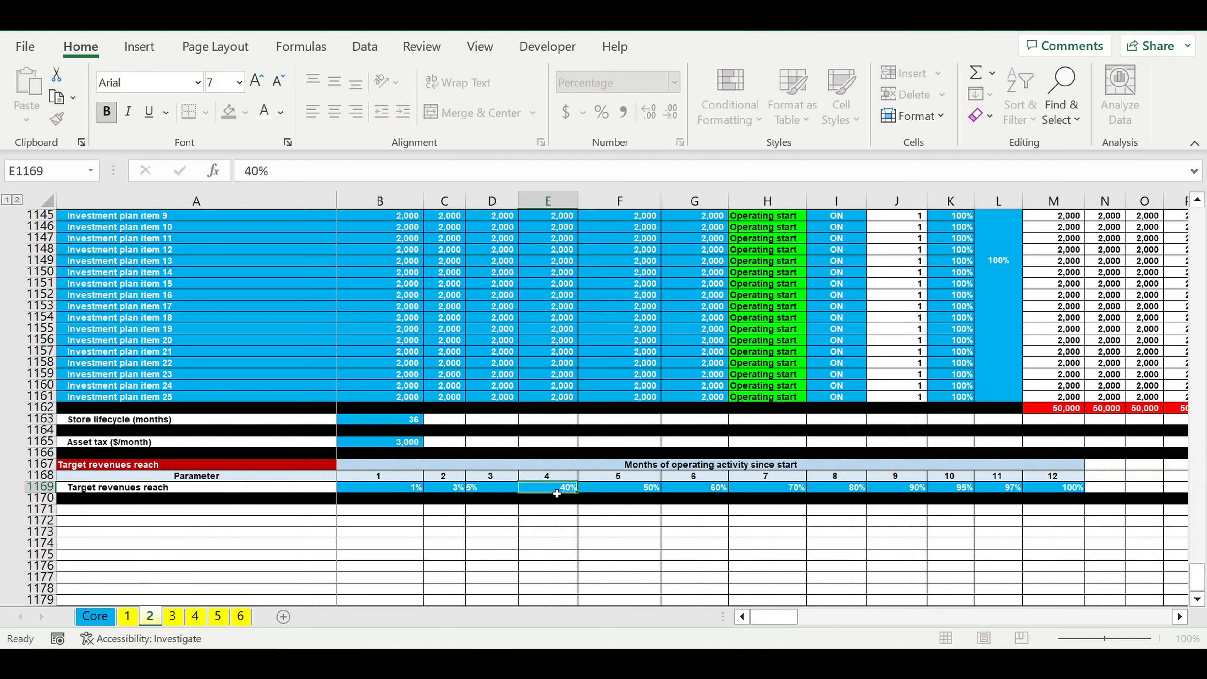
{"action": "type", "text": "2"}
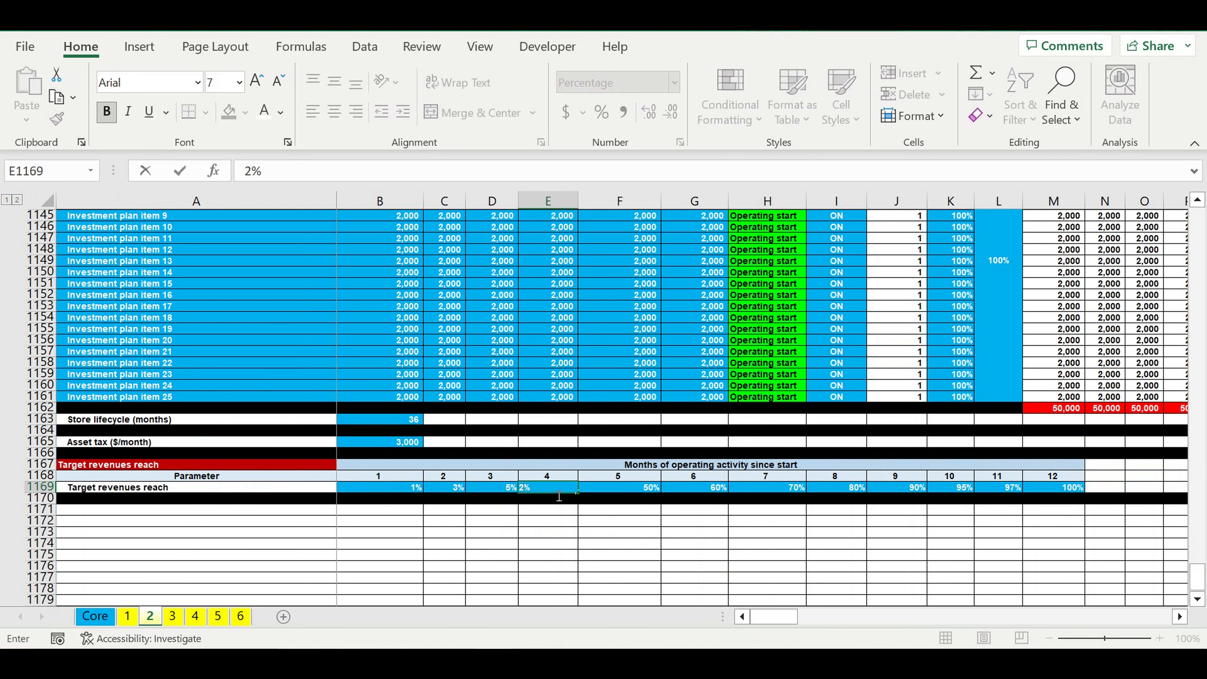
{"action": "type", "text": "0"}
{"action": "left_click", "coordinate": [636, 494]}
{"action": "type", "text": "40"}
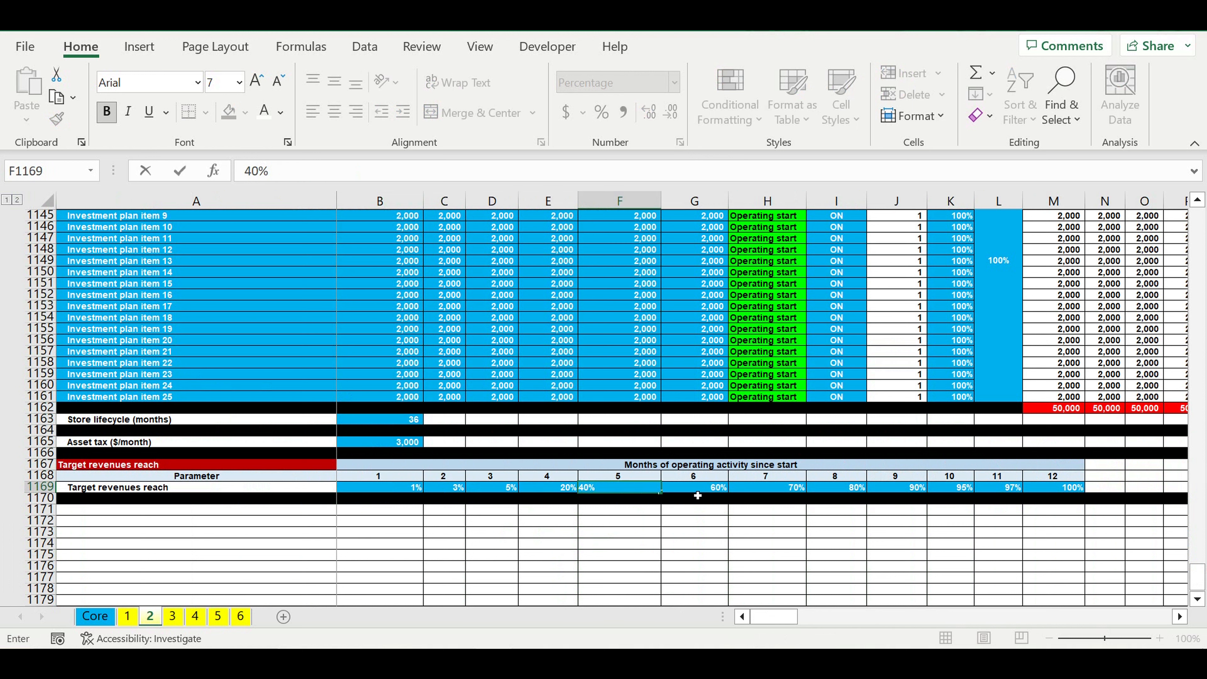
{"action": "key", "text": "Tab"}
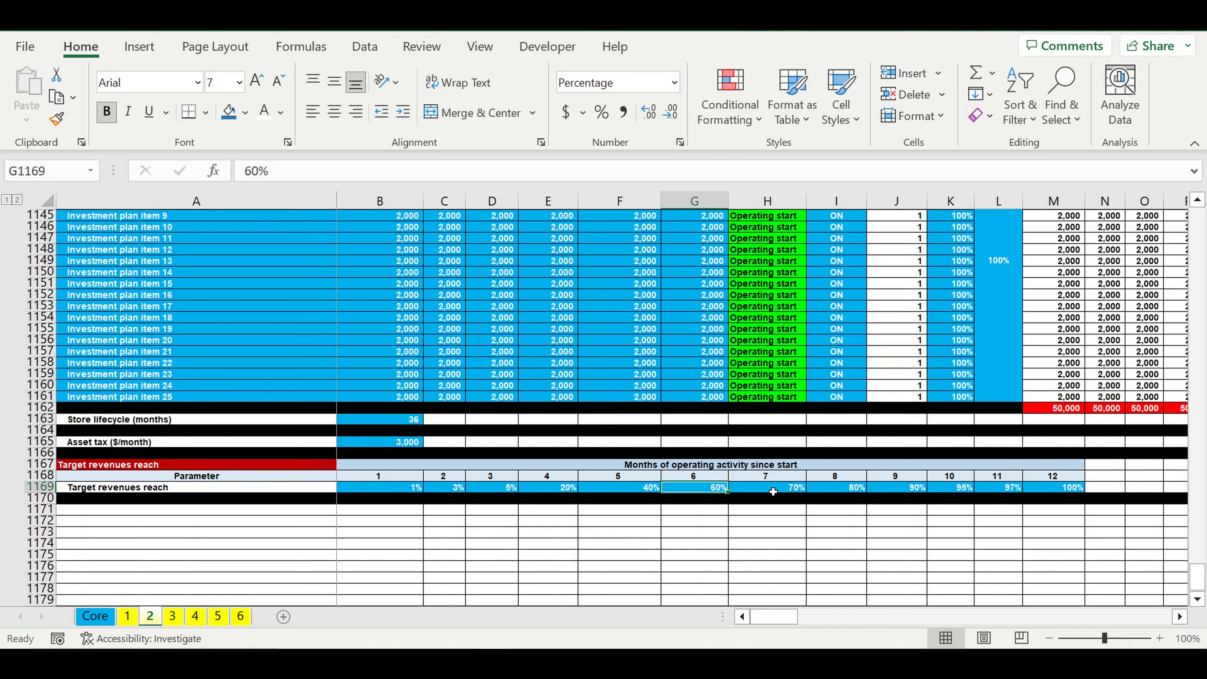
Step: Set month 7's target revenues reach to 100% and fill that value across through month 12
{"action": "key", "text": "Tab"}
{"action": "type", "text": "10"}
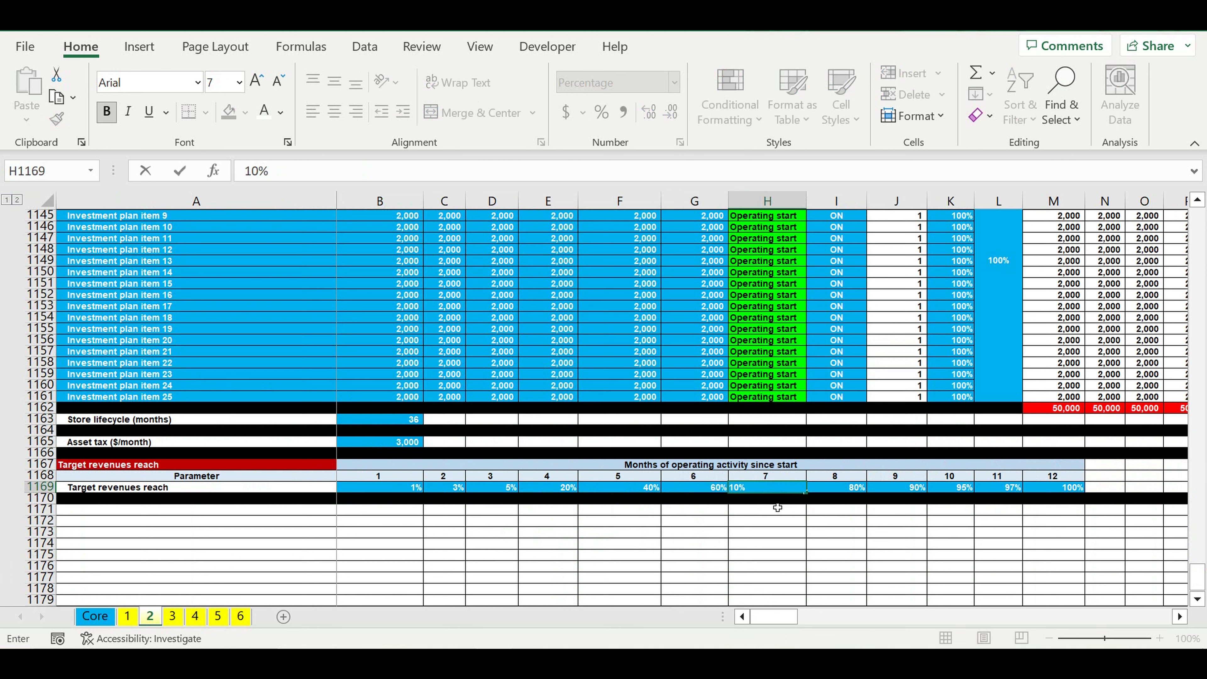
{"action": "type", "text": "0"}
{"action": "key", "text": "Return"}
{"action": "key", "text": "Up"}
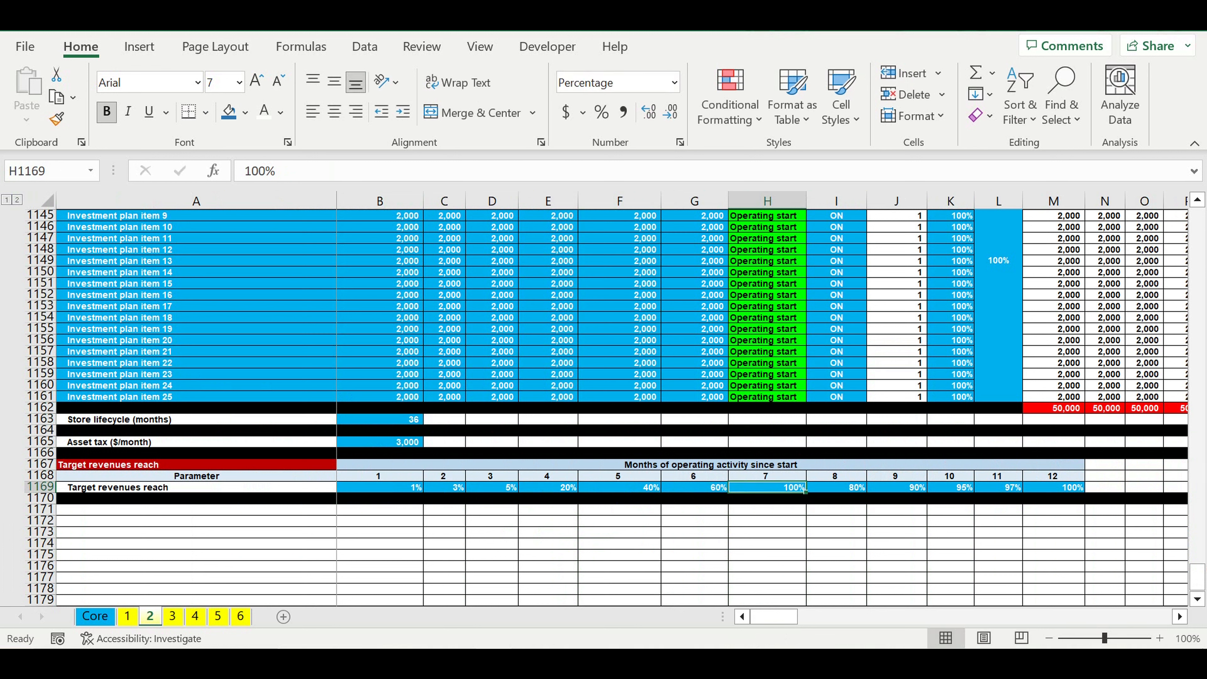
{"action": "left_click_drag", "start_coordinate": [804, 490], "coordinate": [1070, 489]}
{"action": "left_click", "coordinate": [767, 566]}
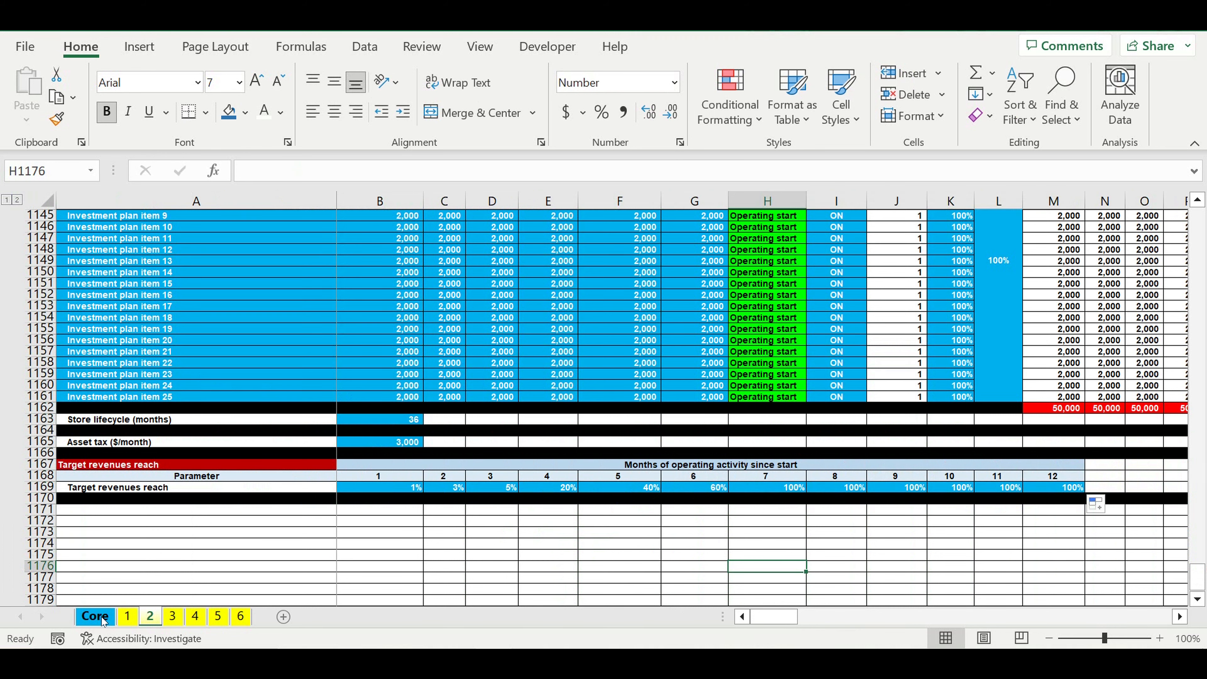
Step: Return to the Core sheet and check Store type 2's row and the whole "Target revenues reach" block
{"action": "left_click", "coordinate": [95, 616]}
{"action": "left_click", "coordinate": [358, 556]}
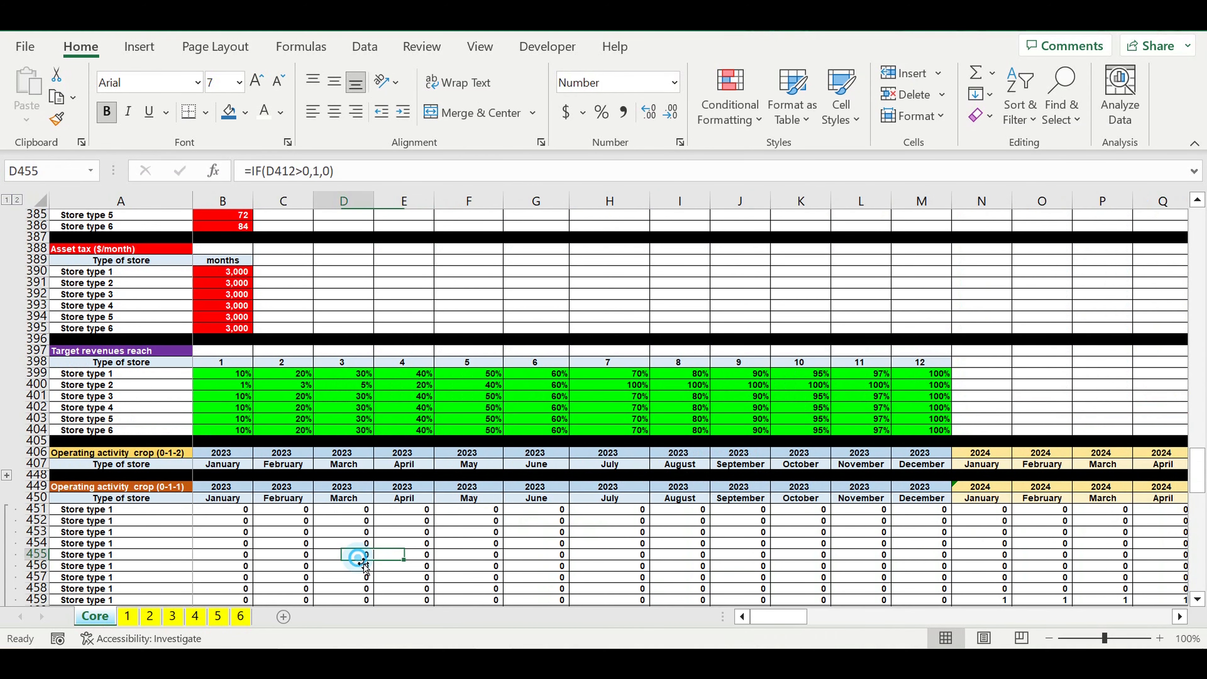
{"action": "left_click_drag", "start_coordinate": [213, 390], "coordinate": [932, 385]}
{"action": "left_click", "coordinate": [639, 408]}
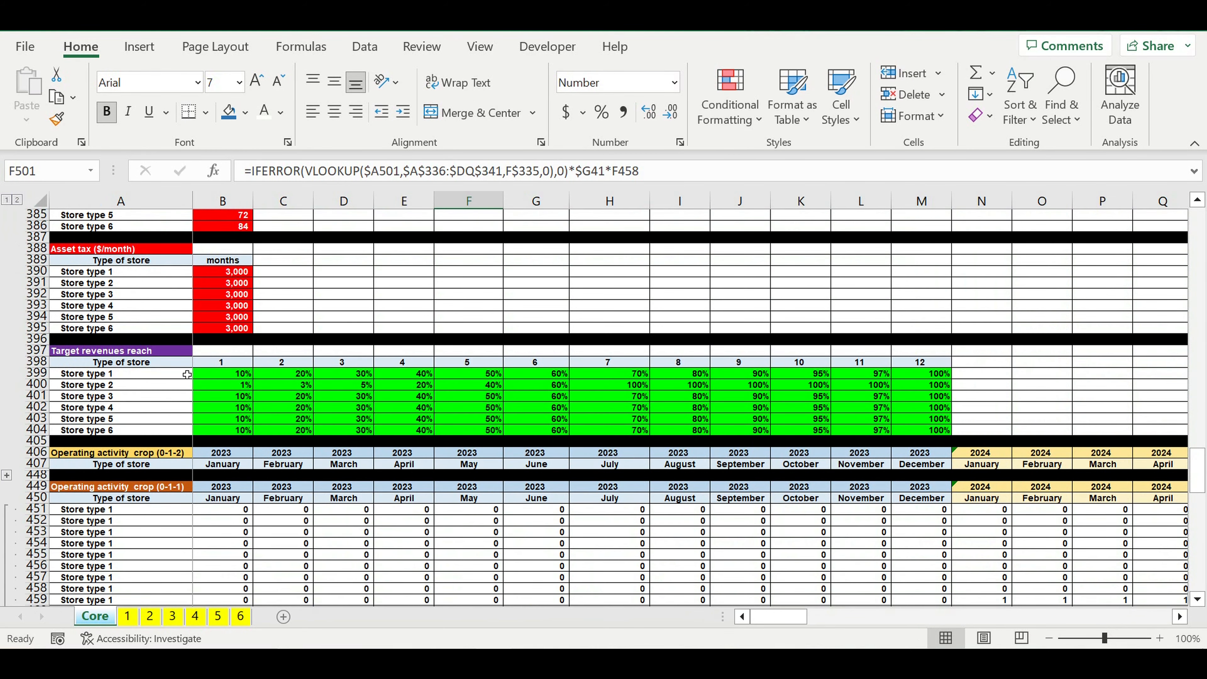
{"action": "left_click_drag", "start_coordinate": [157, 375], "coordinate": [915, 431]}
{"action": "left_click", "coordinate": [547, 412]}
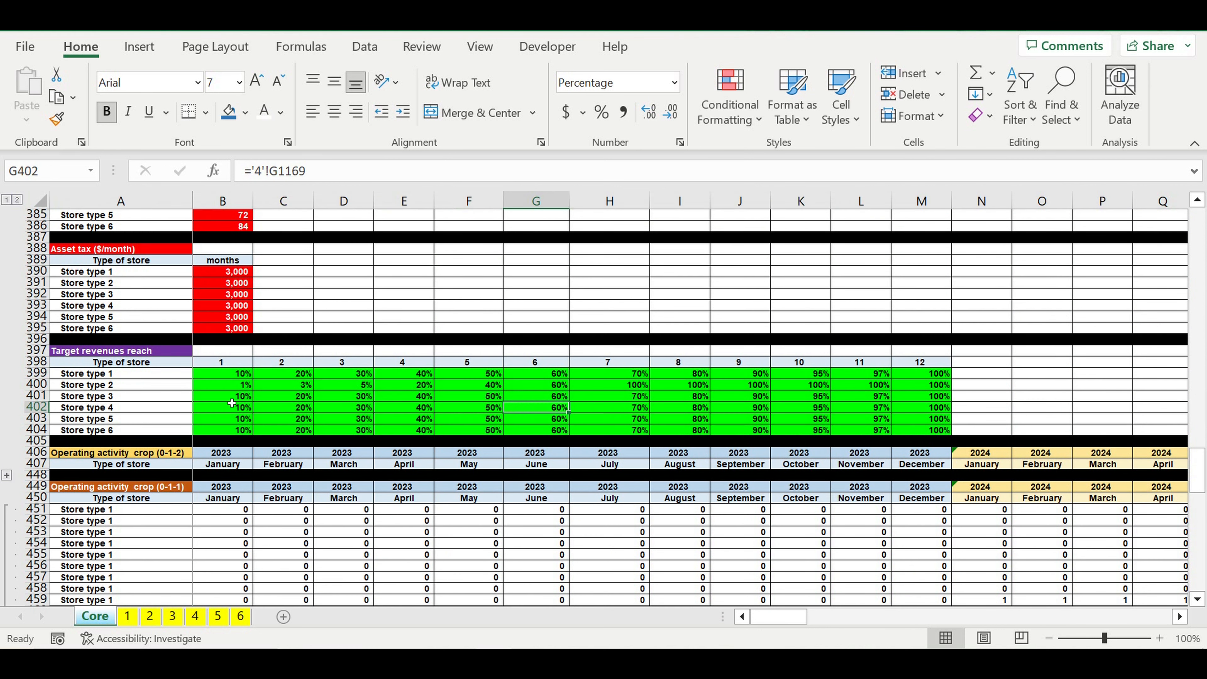
Step: Insert a row above Store type 1 in the "Target revenues reach" block and enter 1 in A399
{"action": "left_click", "coordinate": [43, 376]}
{"action": "right_click", "coordinate": [42, 375]}
{"action": "left_click", "coordinate": [106, 463]}
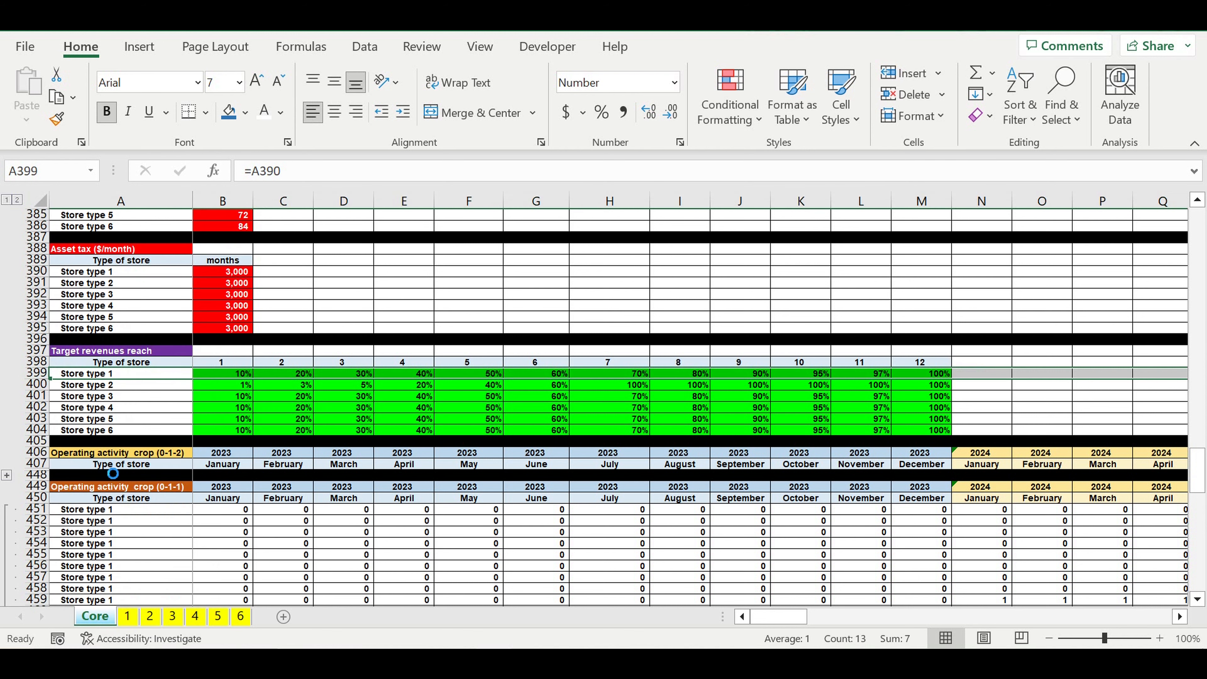
{"action": "left_click", "coordinate": [132, 375]}
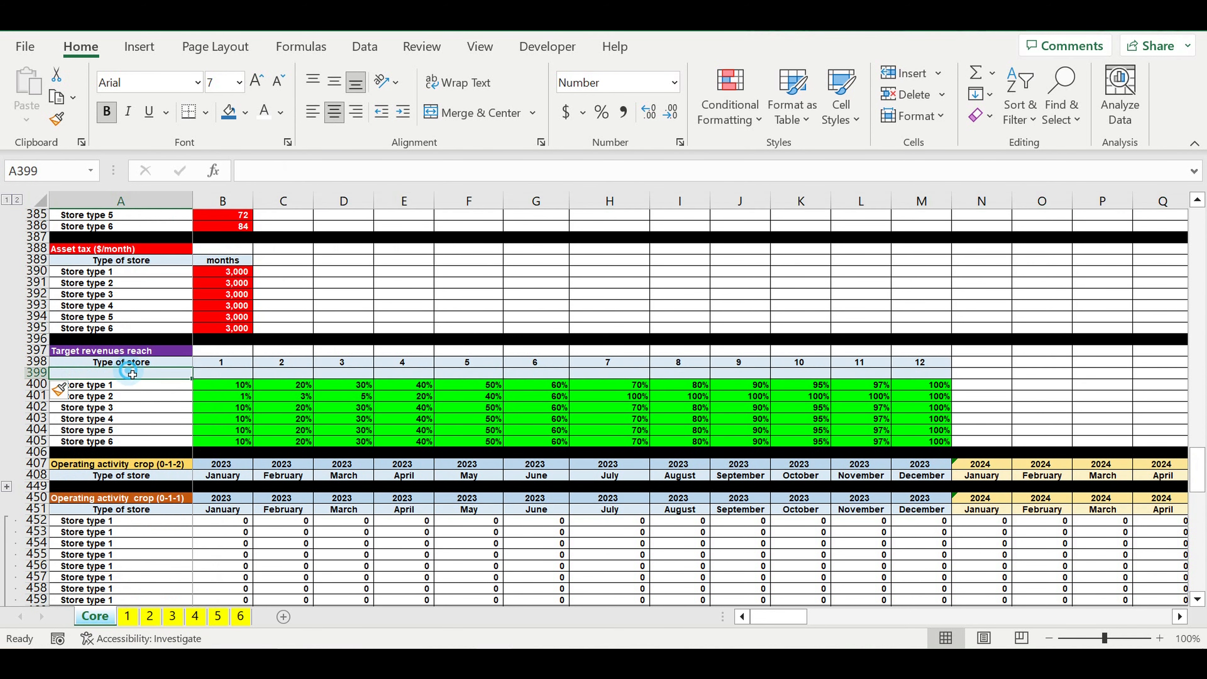
{"action": "type", "text": "1"}
{"action": "left_click", "coordinate": [217, 392]}
Step: Enter =A399+1 in B399 and fill the formula across to column M
{"action": "left_click", "coordinate": [229, 375]}
{"action": "type", "text": "="}
{"action": "left_click", "coordinate": [149, 378]}
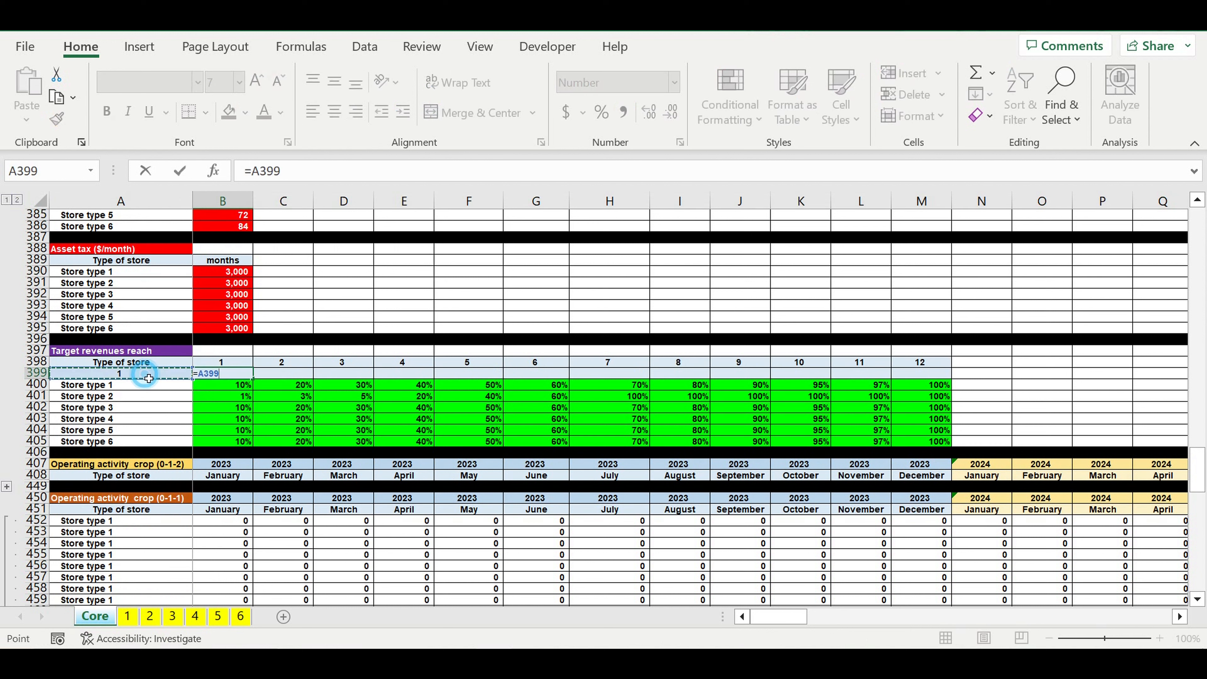
{"action": "type", "text": "+1"}
{"action": "key", "text": "Return"}
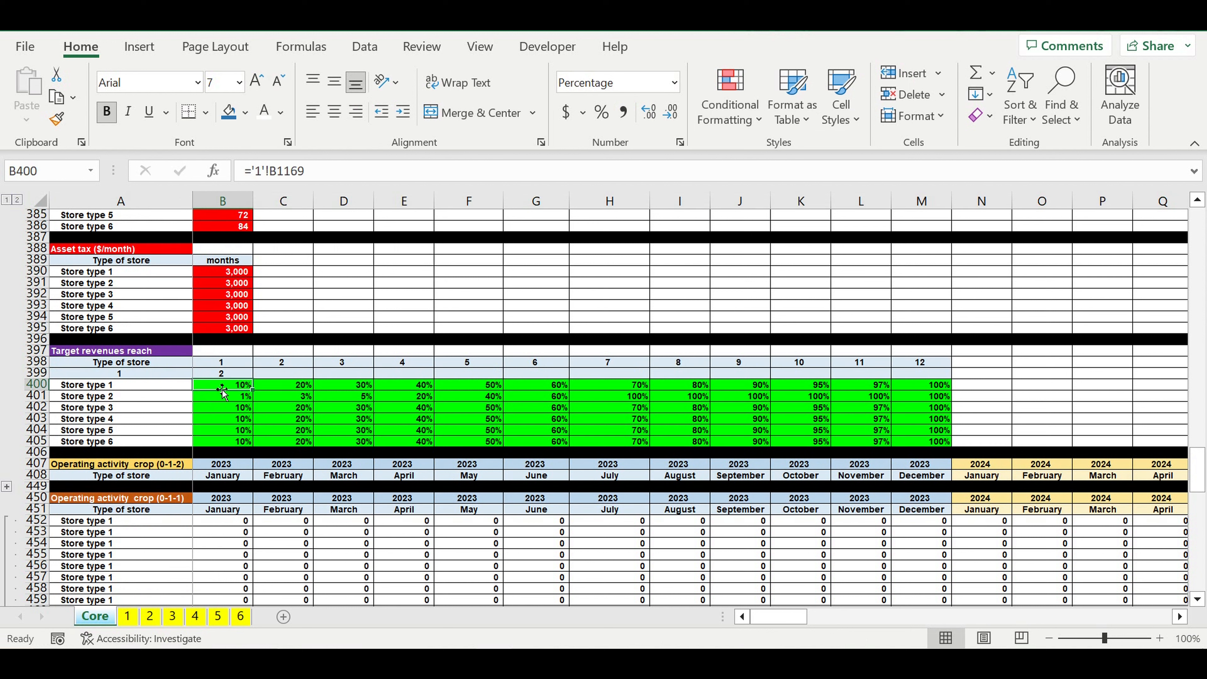
{"action": "left_click", "coordinate": [237, 374]}
{"action": "left_click_drag", "start_coordinate": [252, 379], "coordinate": [931, 383]}
Step: Give the column-number row A399:M399 a yellow fill
{"action": "left_click_drag", "start_coordinate": [166, 377], "coordinate": [903, 379]}
{"action": "left_click", "coordinate": [246, 112]}
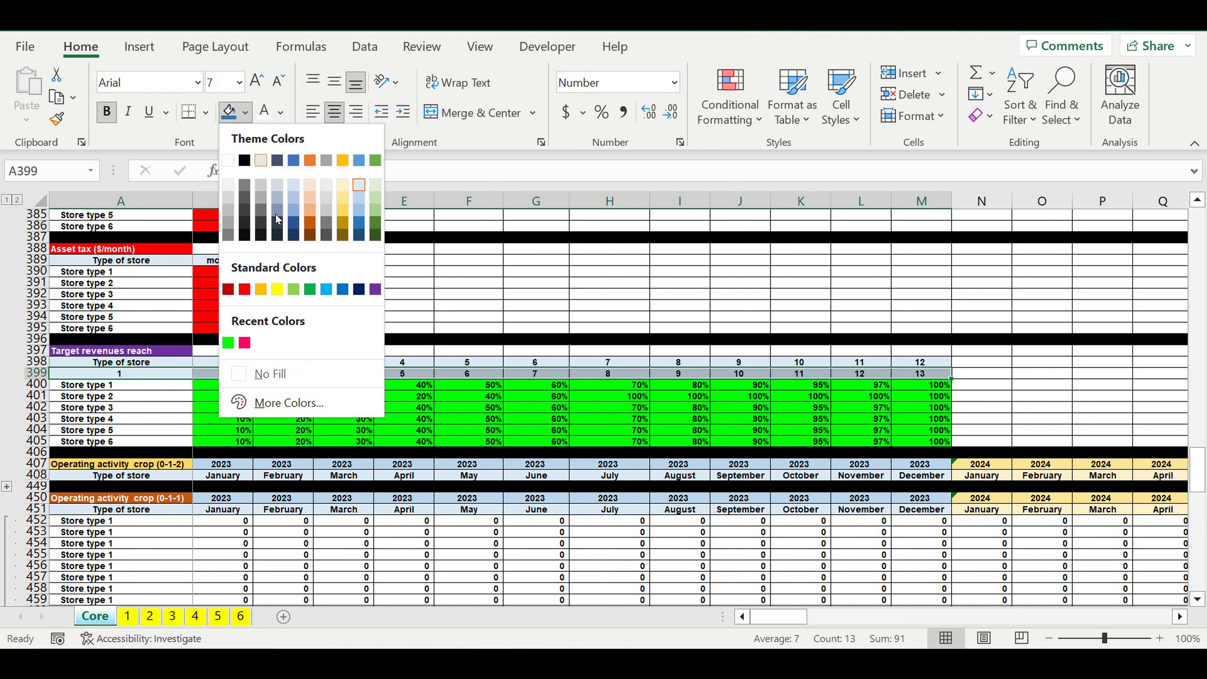
{"action": "left_click", "coordinate": [277, 290]}
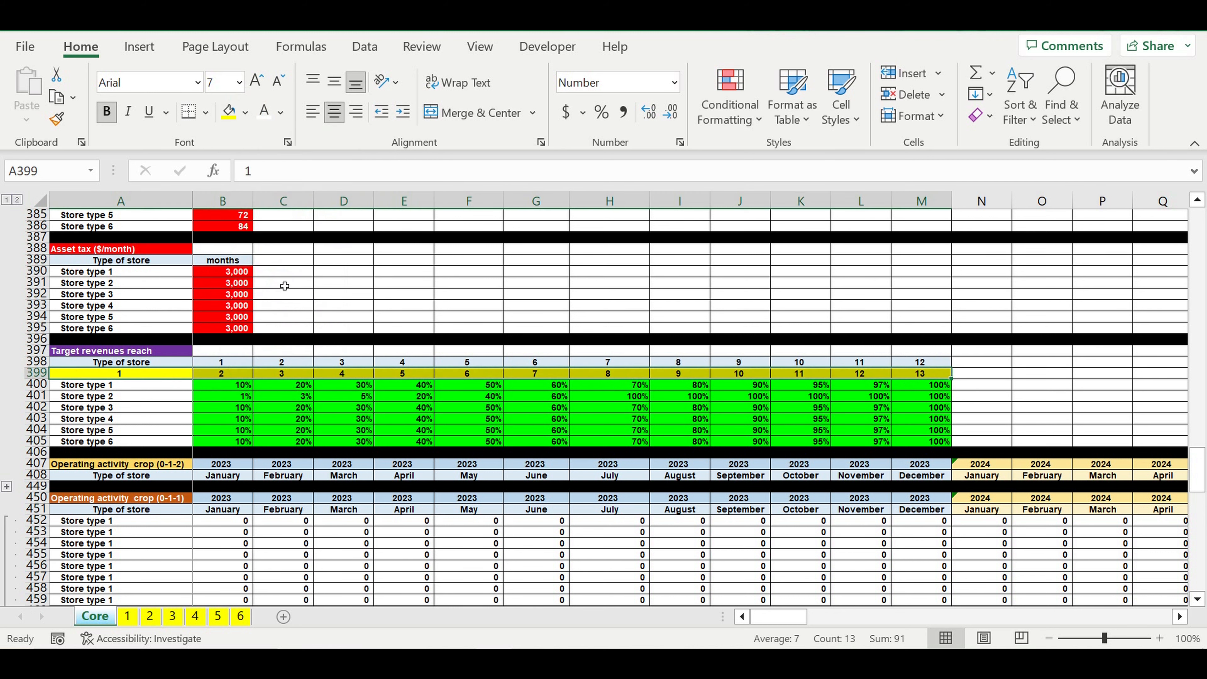
Step: Collapse the expanded row group of the "Operating activity (0-1-2)" block on the Core sheet
{"action": "left_click", "coordinate": [609, 400]}
{"action": "scroll", "coordinate": [621, 406], "scroll_direction": "up", "scroll_amount": 20}
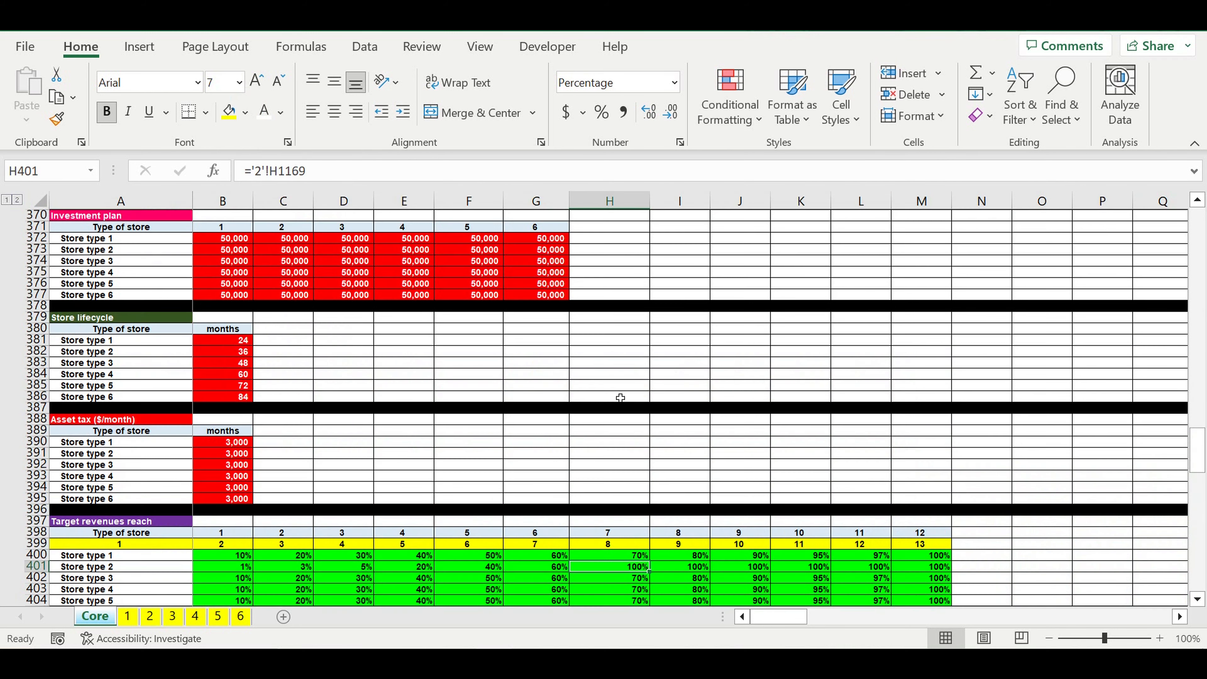
{"action": "scroll", "coordinate": [623, 396], "scroll_direction": "up", "scroll_amount": 10}
{"action": "scroll", "coordinate": [623, 395], "scroll_direction": "down", "scroll_amount": 14}
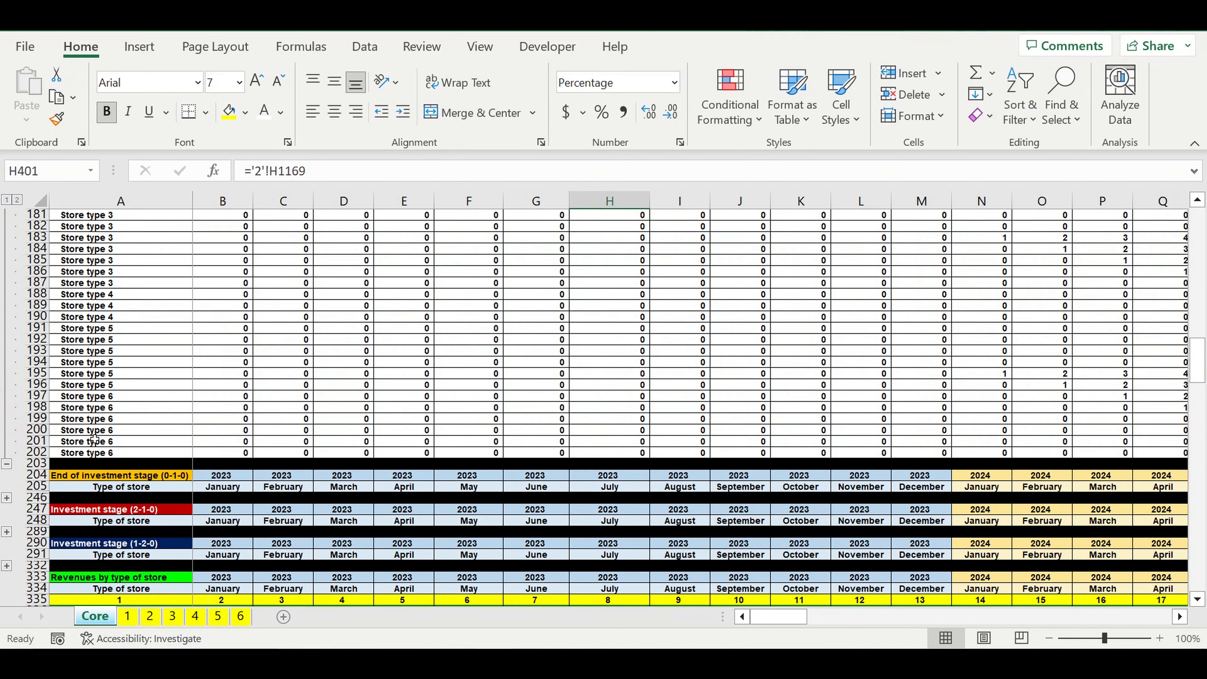
{"action": "left_click", "coordinate": [7, 463]}
{"action": "scroll", "coordinate": [309, 403], "scroll_direction": "up", "scroll_amount": 10}
{"action": "scroll", "coordinate": [309, 404], "scroll_direction": "up", "scroll_amount": 9}
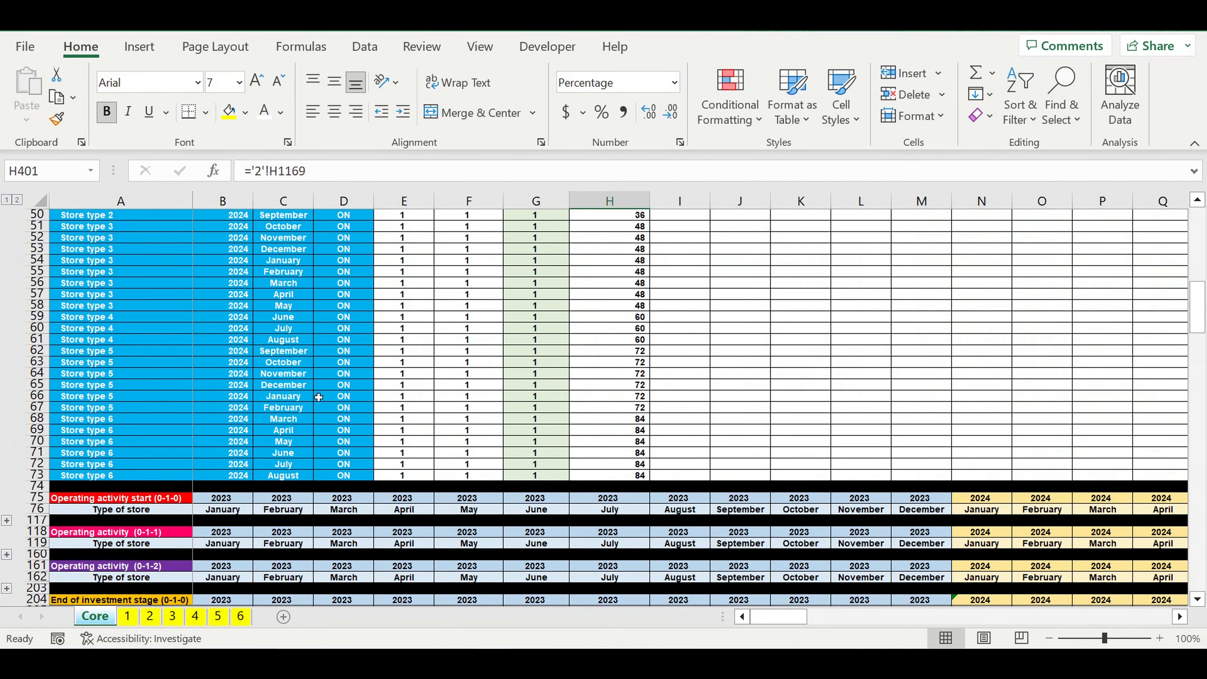
Step: Beside the "Store lifecycle" header of the Core table, enter 1 in I33 and =I33+1 in J33
{"action": "left_click", "coordinate": [672, 295]}
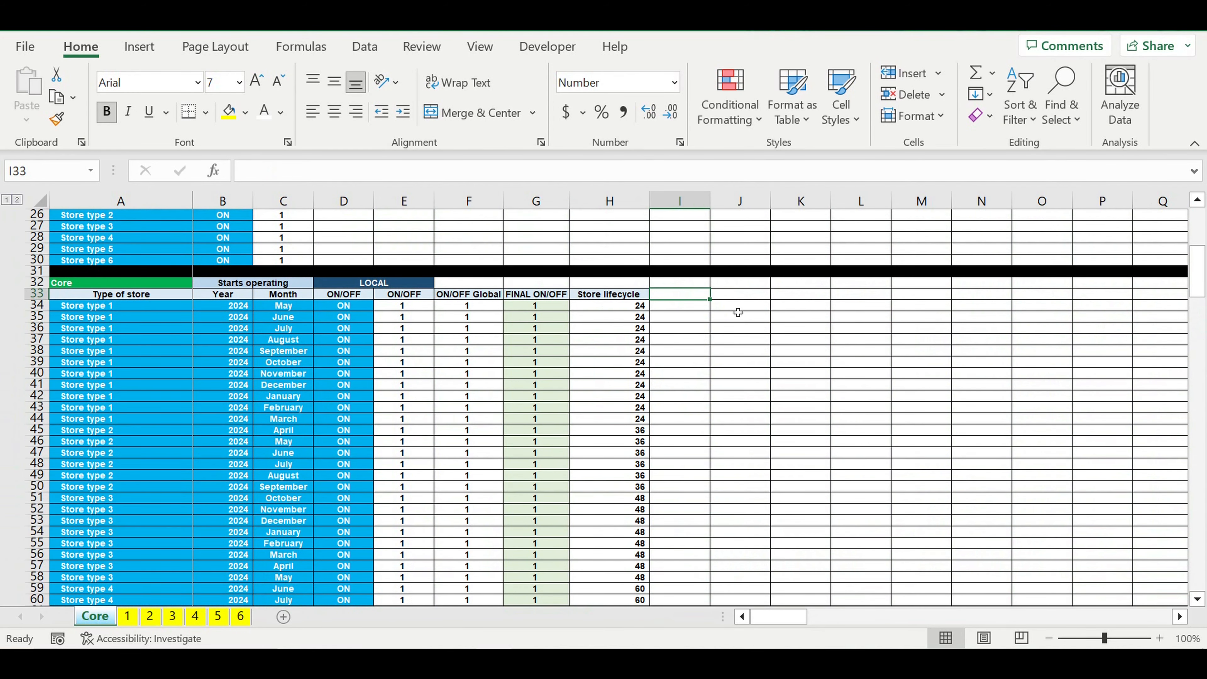
{"action": "type", "text": "1"}
{"action": "left_click", "coordinate": [739, 327]}
{"action": "left_click", "coordinate": [745, 299]}
{"action": "type", "text": "="}
{"action": "left_click", "coordinate": [686, 297]}
{"action": "type", "text": "+"}
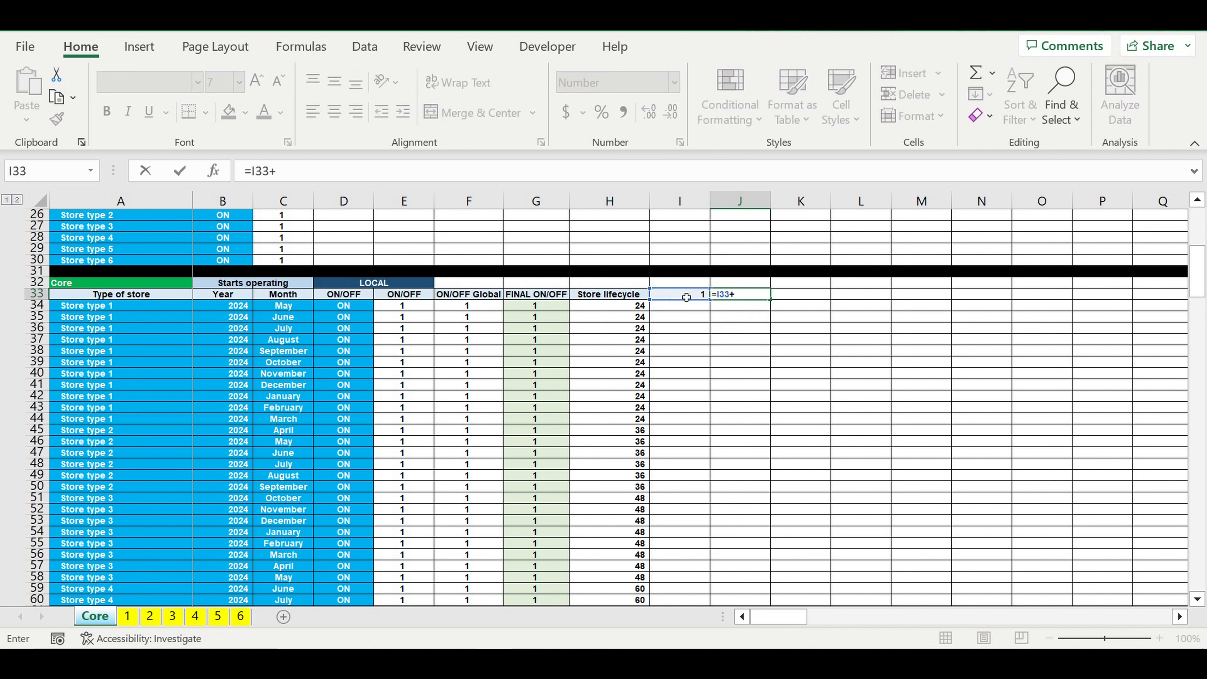
{"action": "type", "text": "1"}
{"action": "key", "text": "Return"}
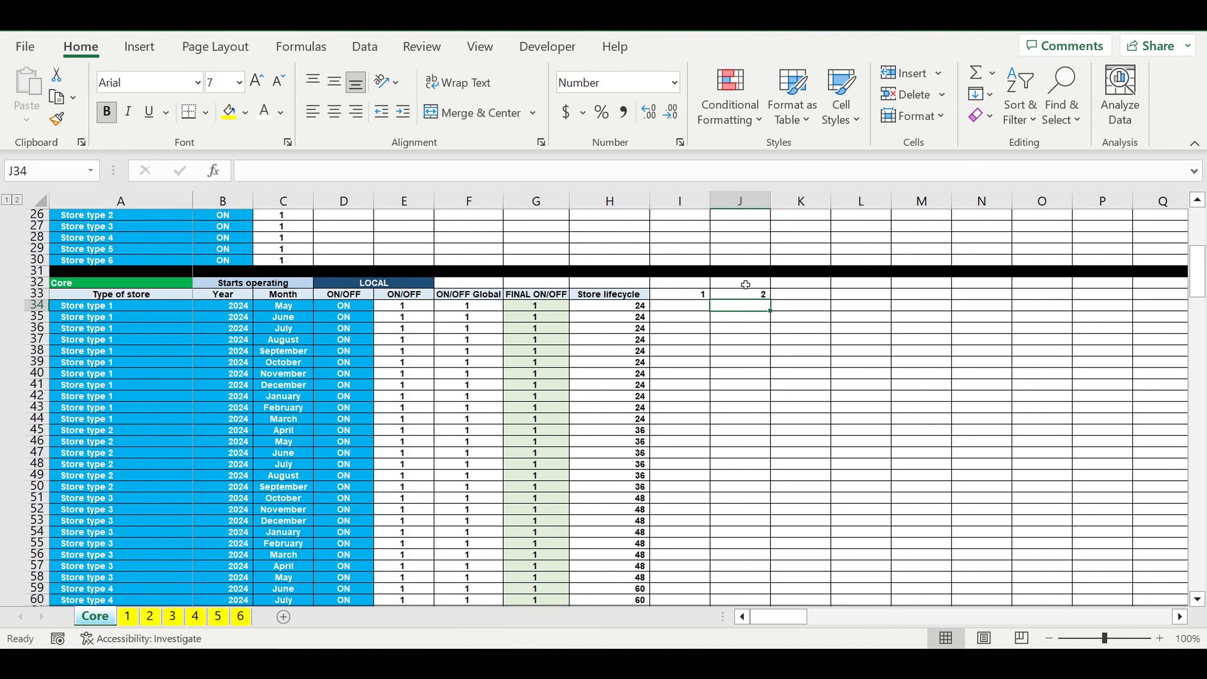
Step: Center the header numbers in I33:J33 and give them a pale blue fill
{"action": "left_click_drag", "start_coordinate": [698, 296], "coordinate": [741, 295]}
{"action": "left_click", "coordinate": [334, 113]}
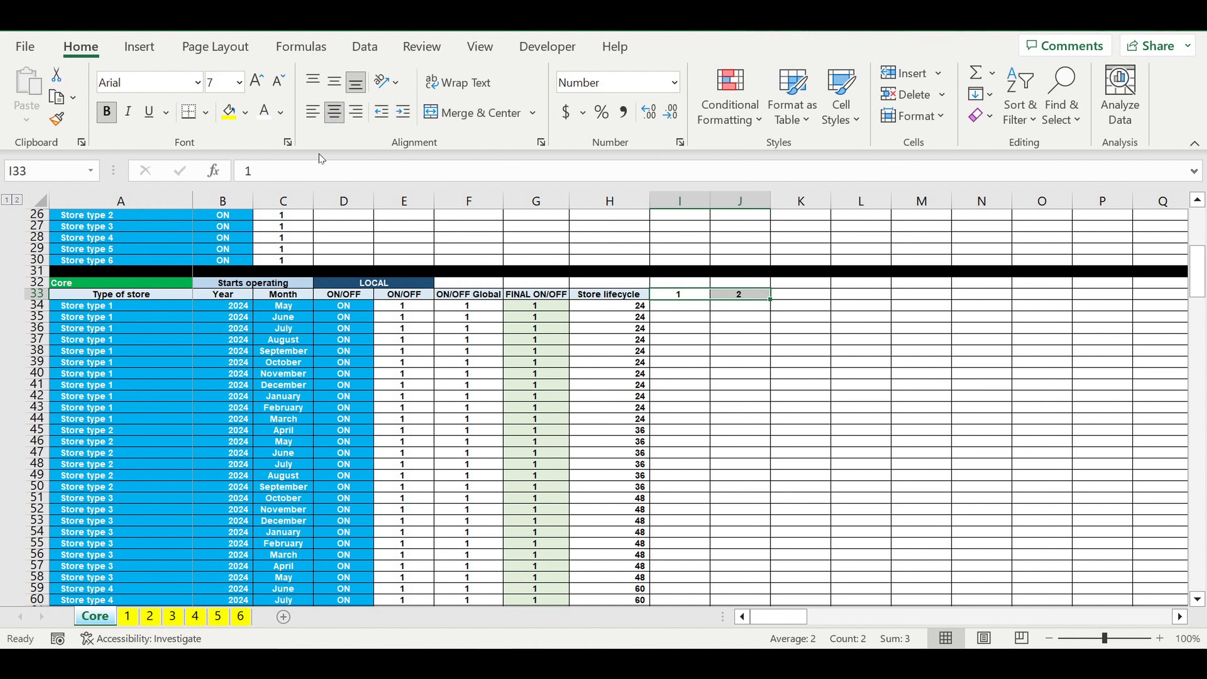
{"action": "left_click", "coordinate": [246, 113]}
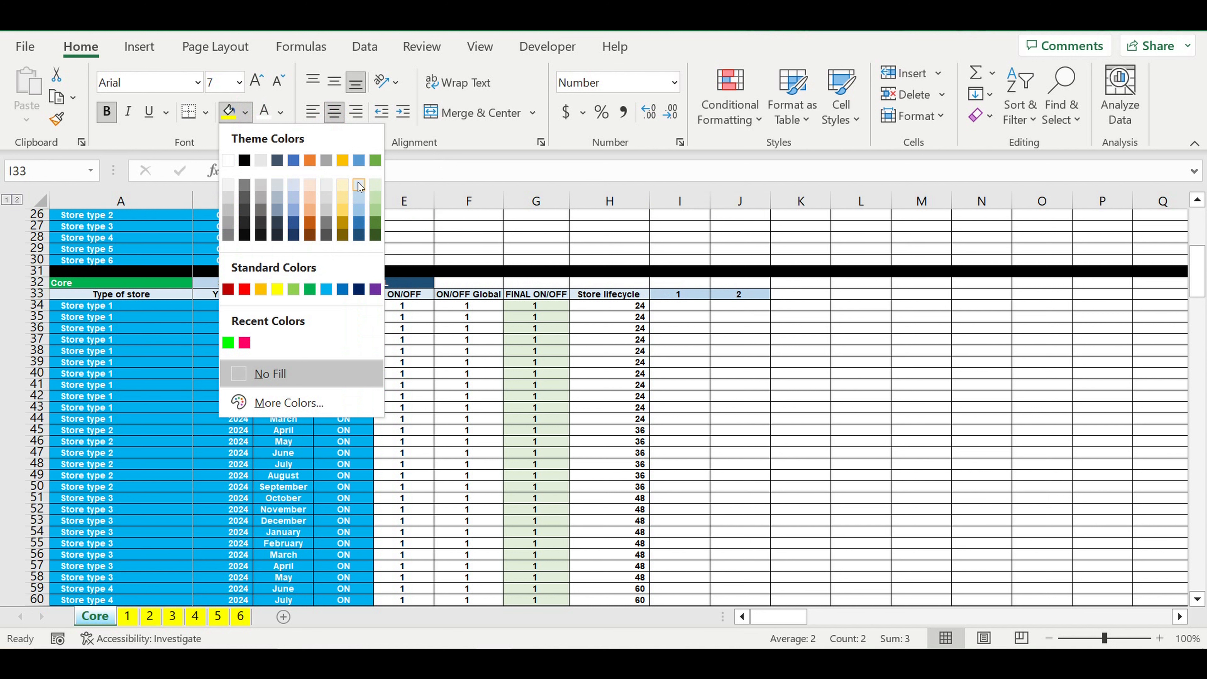
{"action": "left_click", "coordinate": [359, 194]}
Step: Fill the J33 numbering formula across row 33 to column T, reaching 12
{"action": "left_click", "coordinate": [746, 295]}
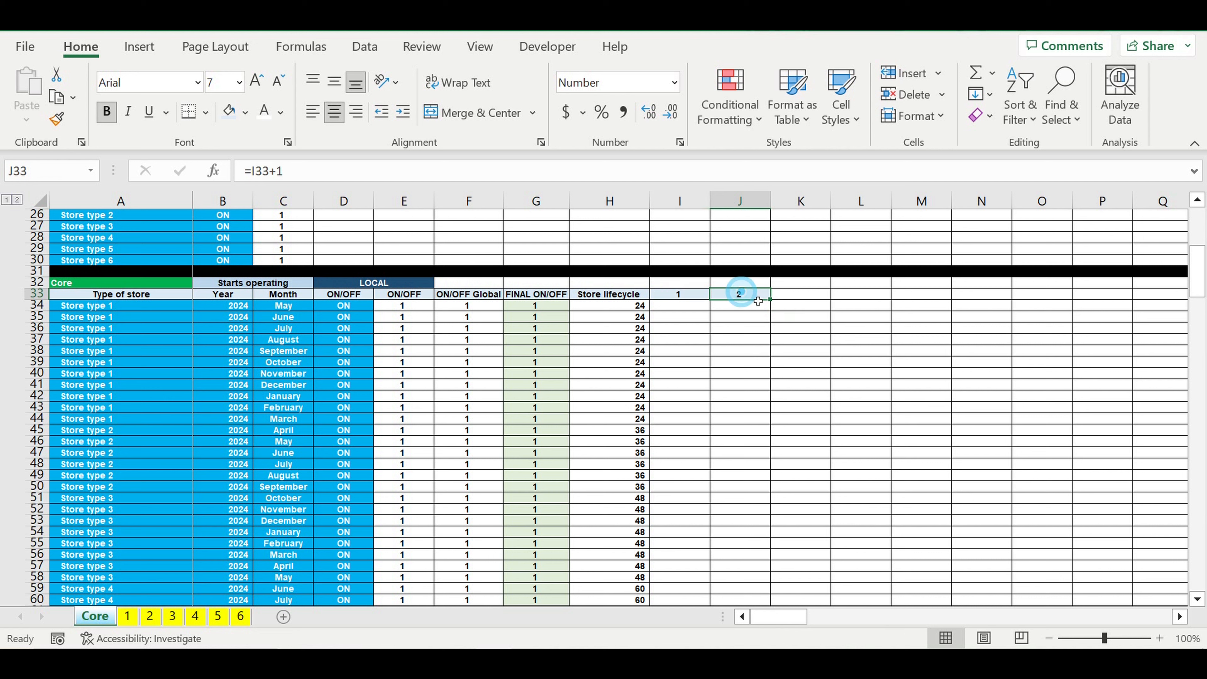
{"action": "left_click_drag", "start_coordinate": [771, 300], "coordinate": [1097, 328]}
{"action": "left_click", "coordinate": [1180, 617]}
{"action": "left_click", "coordinate": [1180, 617]}
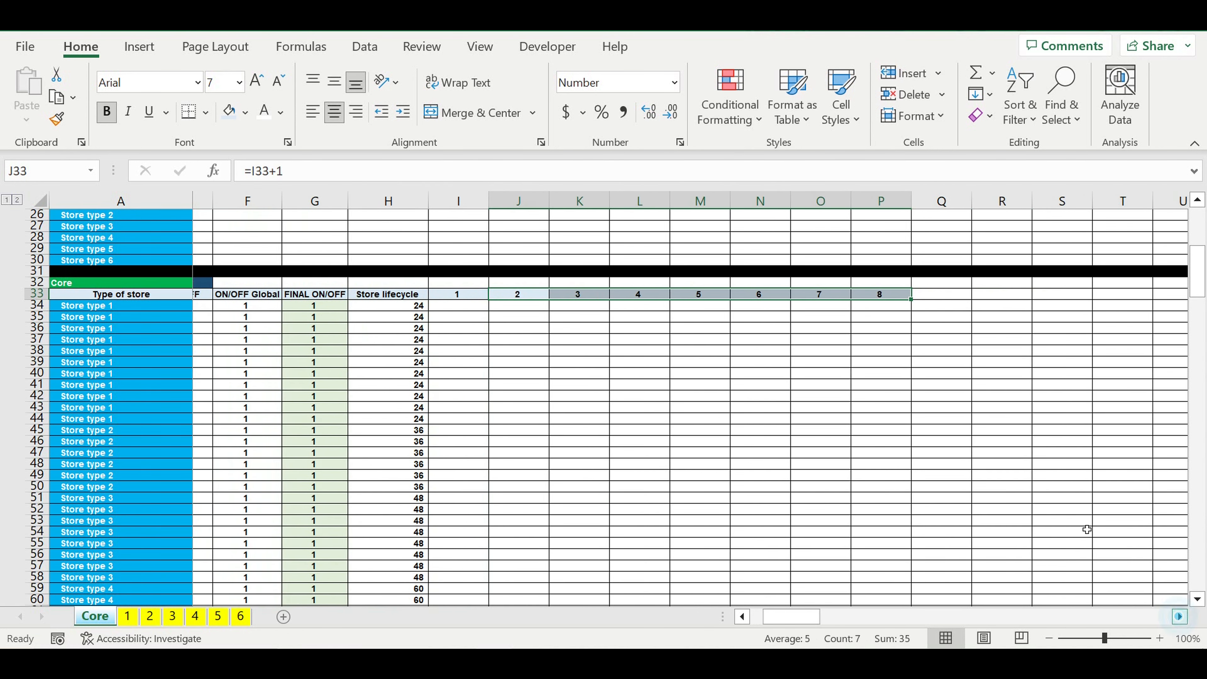
{"action": "left_click_drag", "start_coordinate": [897, 301], "coordinate": [1117, 321]}
{"action": "left_click", "coordinate": [1072, 353]}
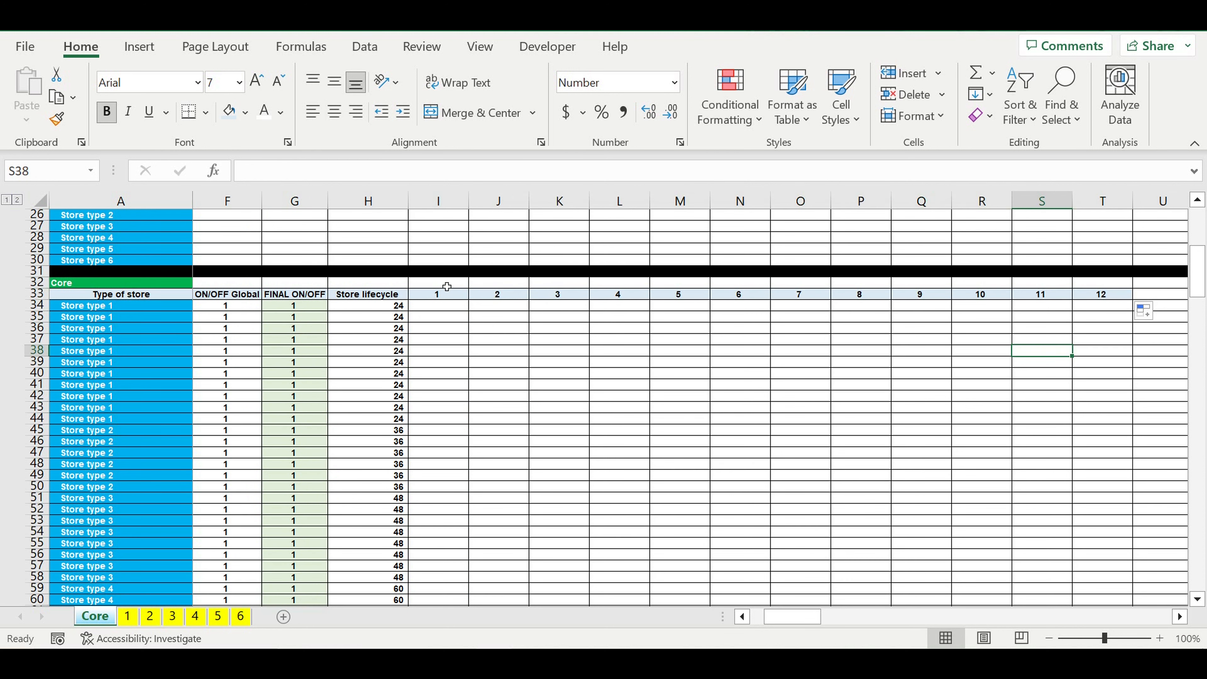
Step: Merge and center I32:T32 above the month numbers and enter the heading "Reaching the target revenues"
{"action": "left_click_drag", "start_coordinate": [440, 287], "coordinate": [1107, 282]}
{"action": "left_click", "coordinate": [505, 115]}
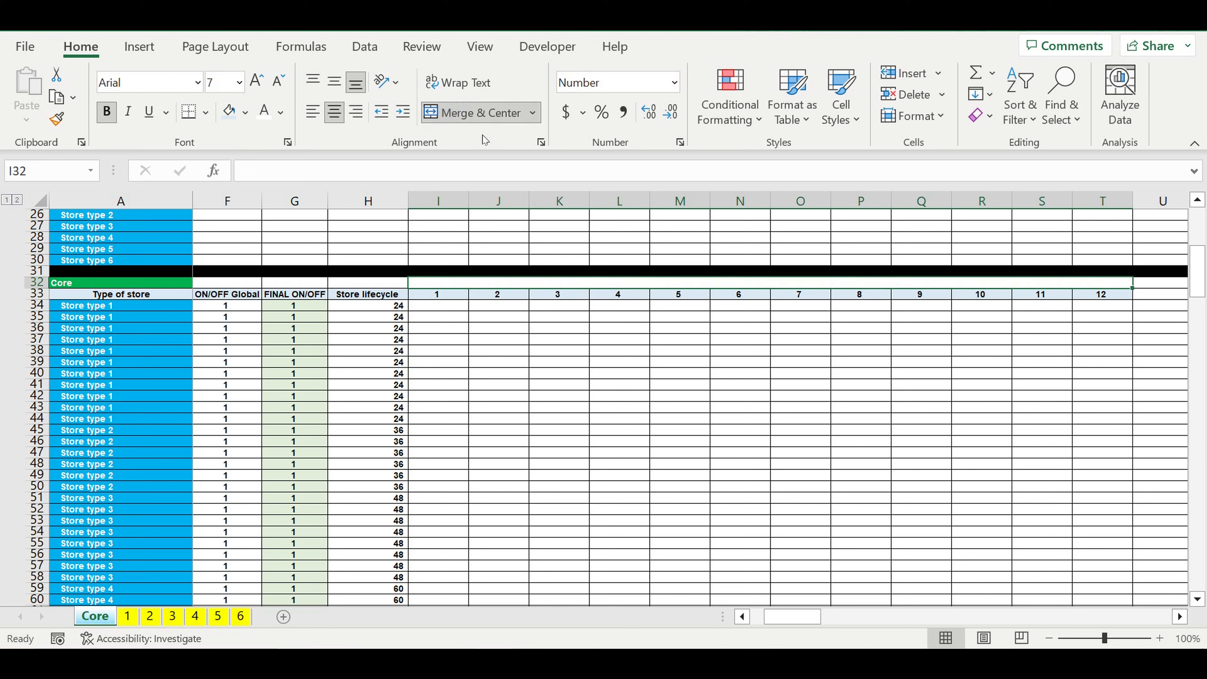
{"action": "type", "text": "Reaching the "}
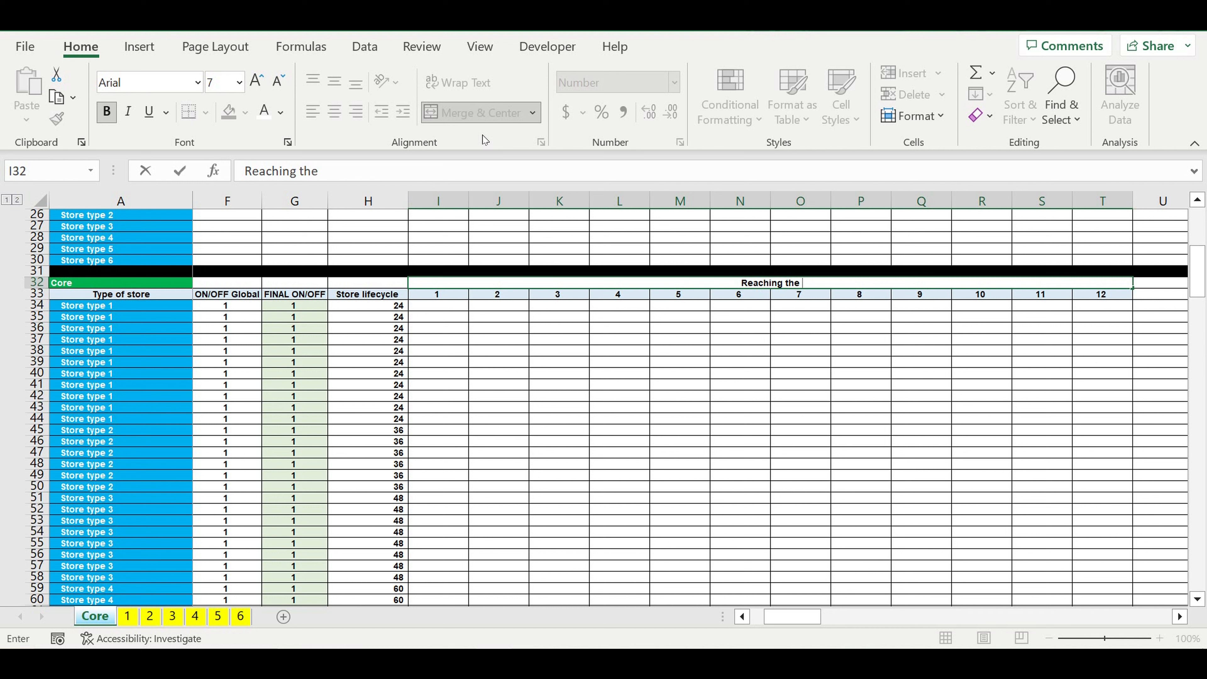
{"action": "type", "text": "target revenues"}
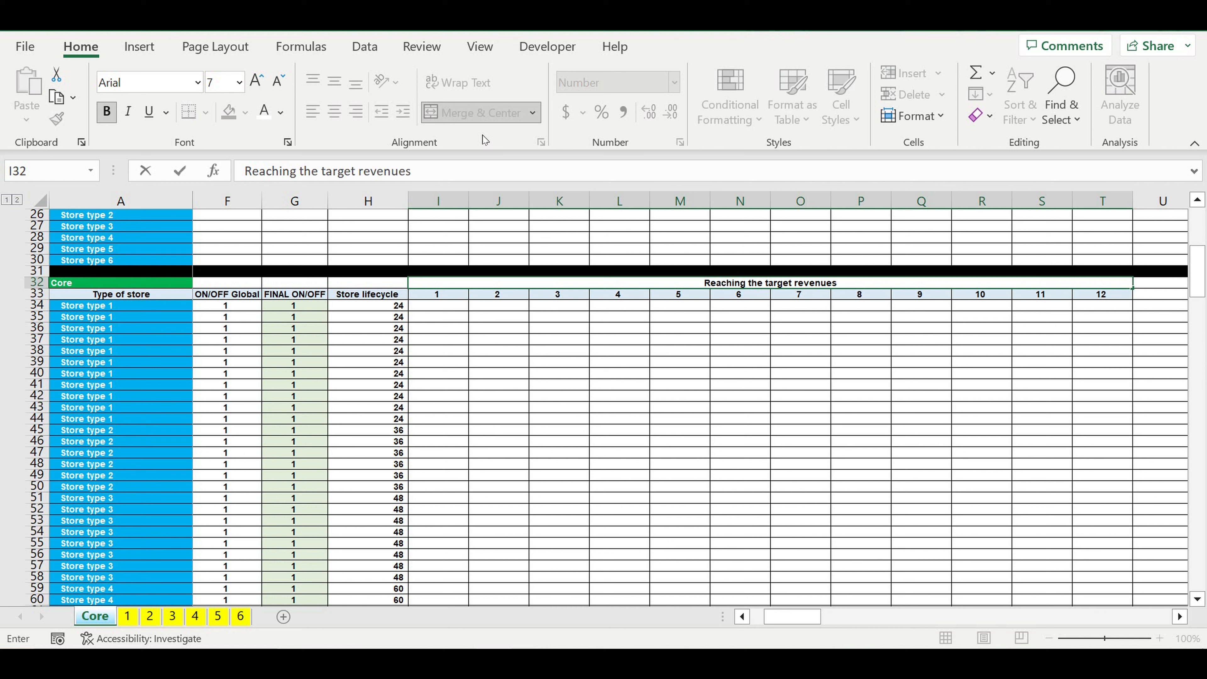
{"action": "left_click", "coordinate": [683, 322]}
Step: Give the merged "Reaching the target revenues" heading a light blue fill
{"action": "left_click", "coordinate": [679, 282]}
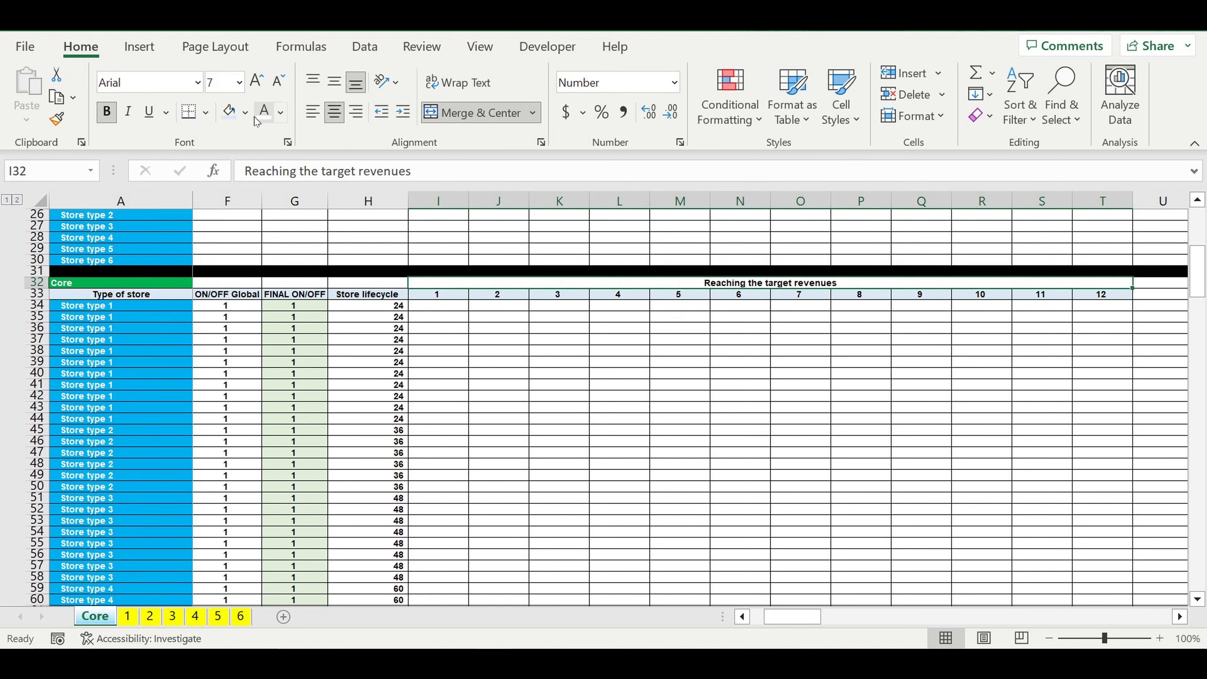
{"action": "left_click", "coordinate": [245, 112]}
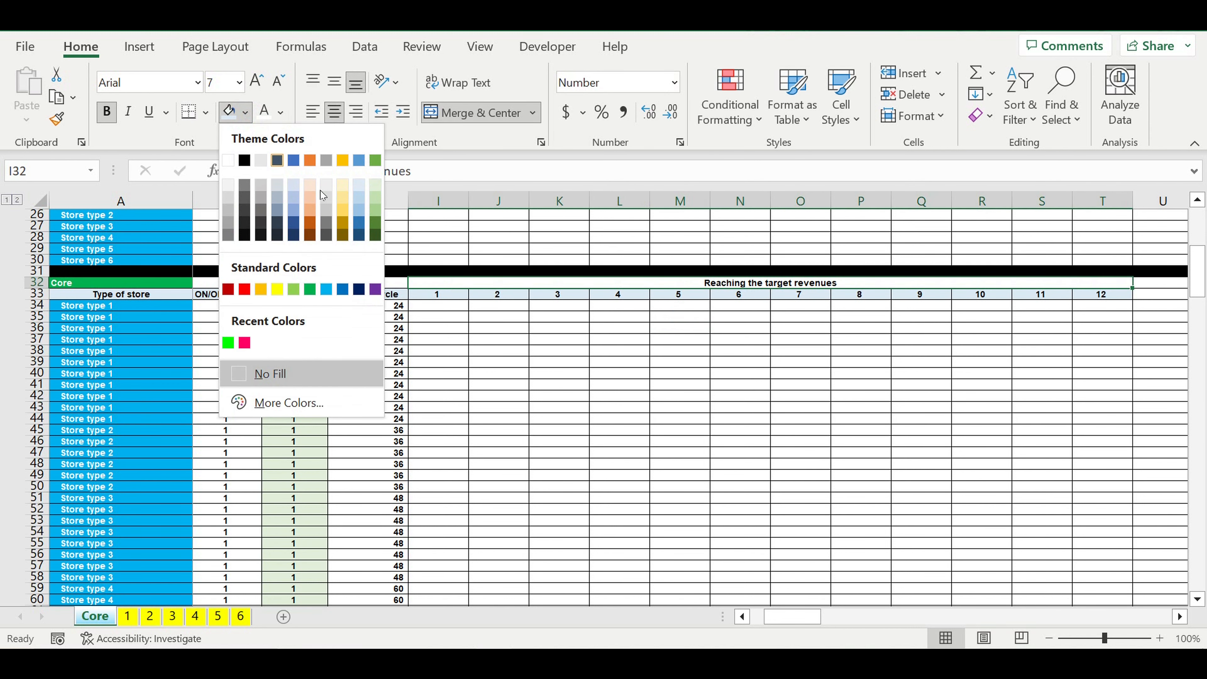
{"action": "left_click", "coordinate": [359, 200]}
{"action": "left_click", "coordinate": [560, 366]}
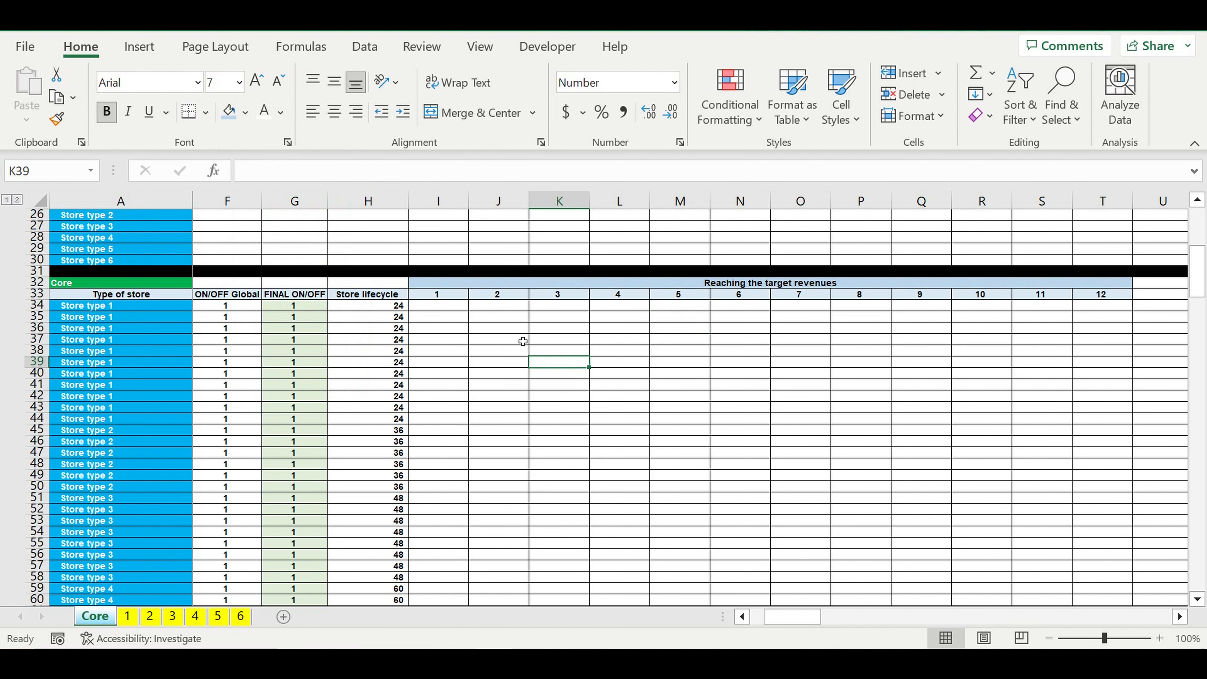
Step: Start a VLOOKUP formula in I34 with the column-locked store type $A34 as its lookup value
{"action": "left_click_drag", "start_coordinate": [782, 617], "coordinate": [772, 616]}
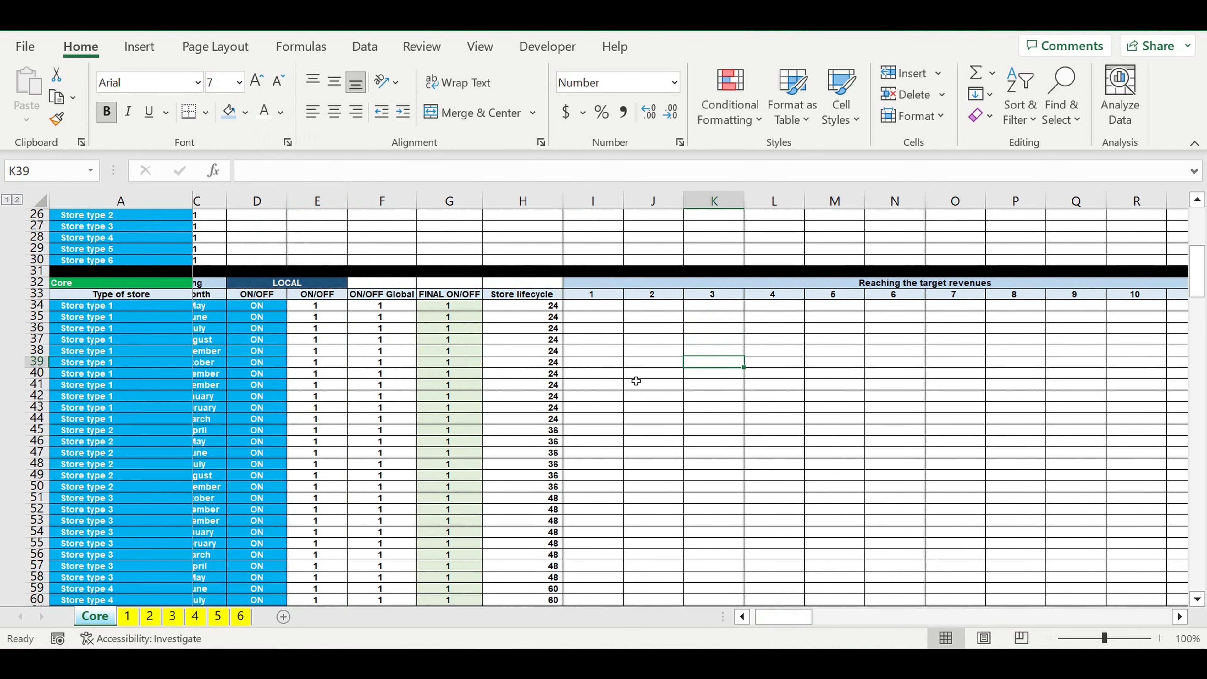
{"action": "left_click", "coordinate": [597, 309]}
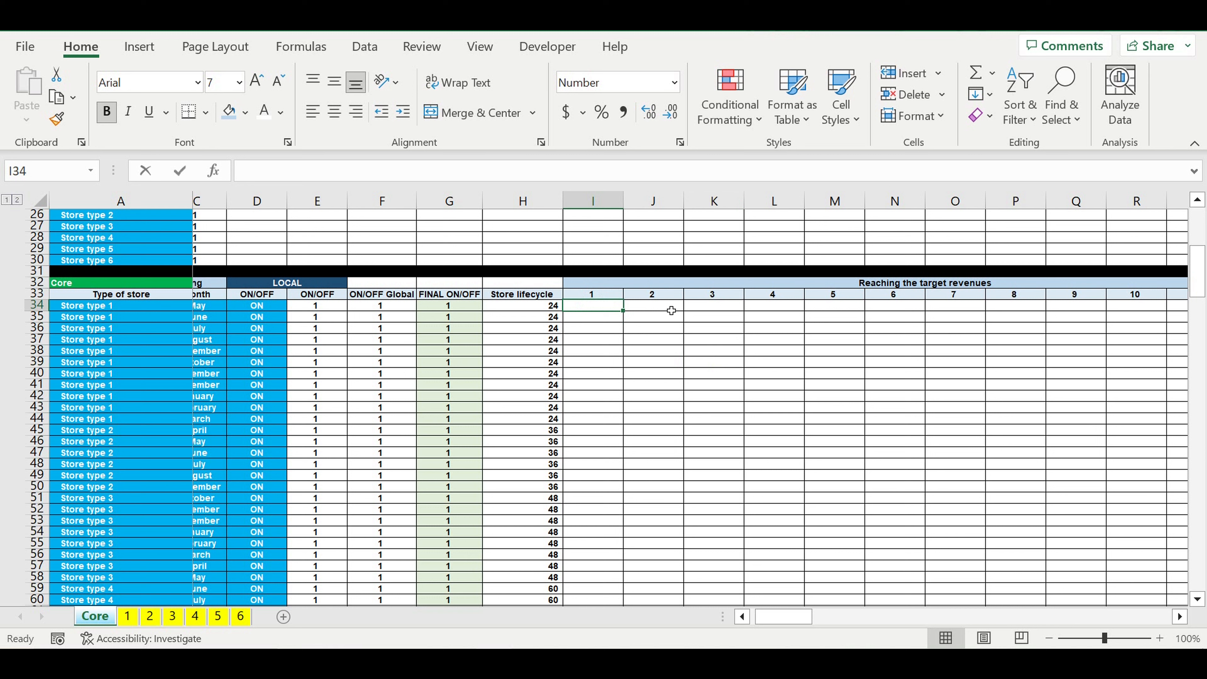
{"action": "type", "text": "=vl"}
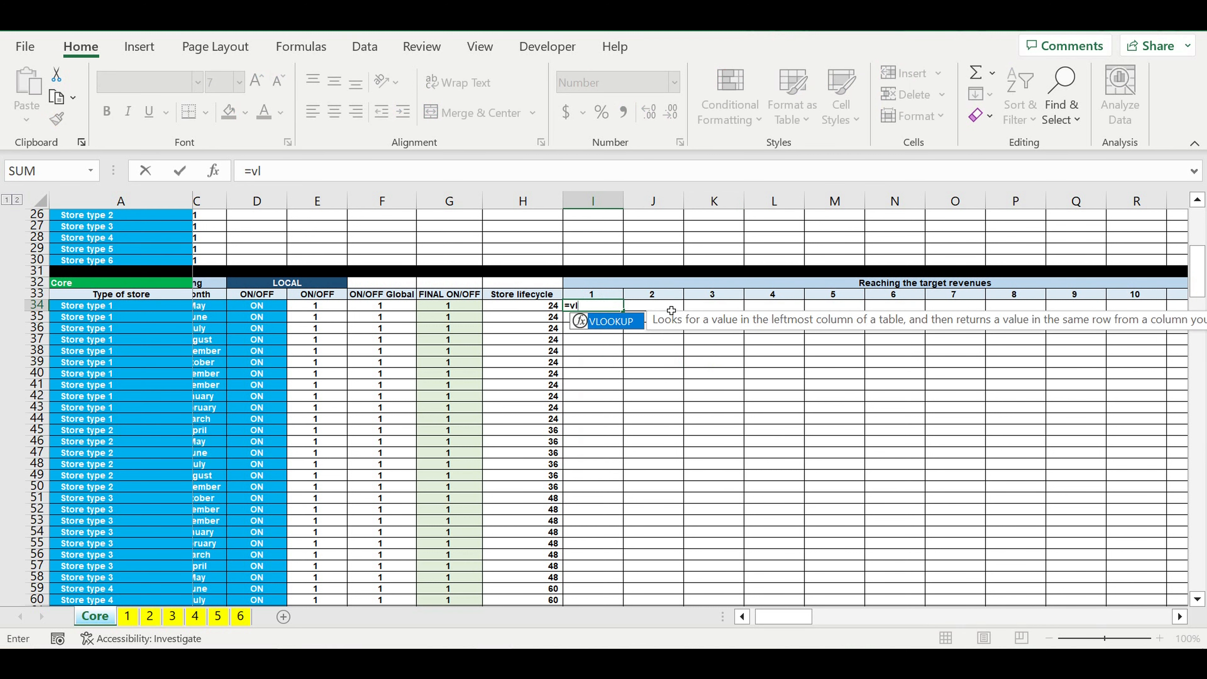
{"action": "double_click", "coordinate": [611, 321]}
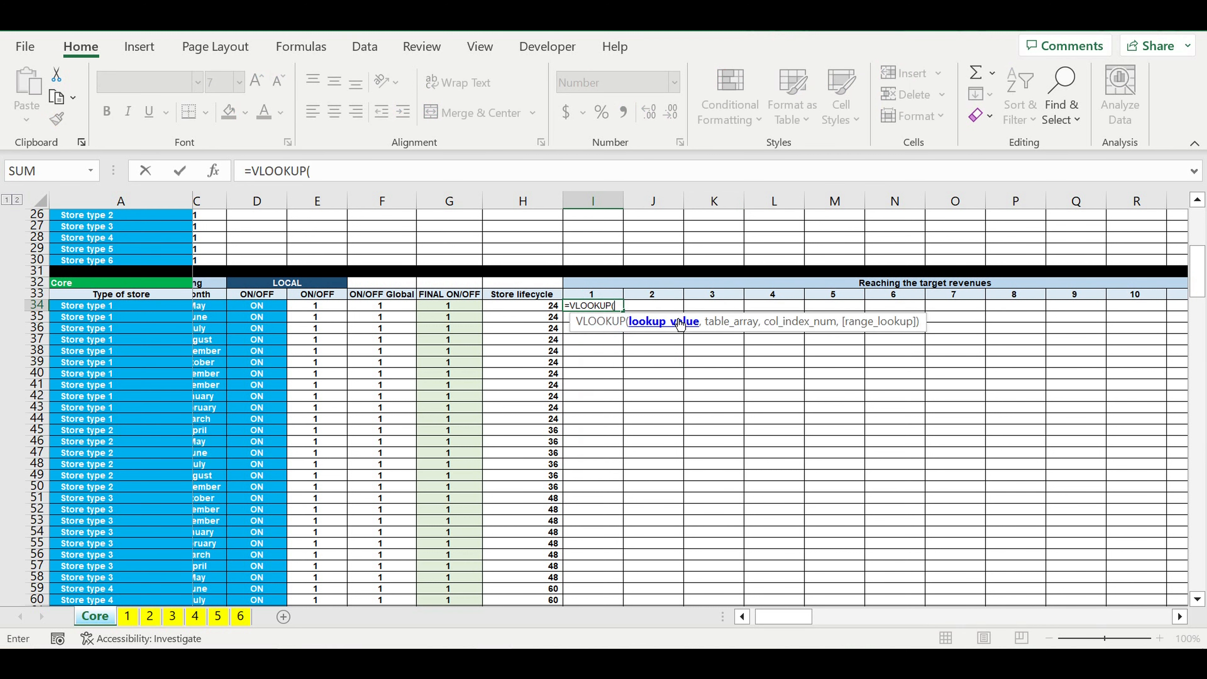
{"action": "left_click", "coordinate": [101, 309]}
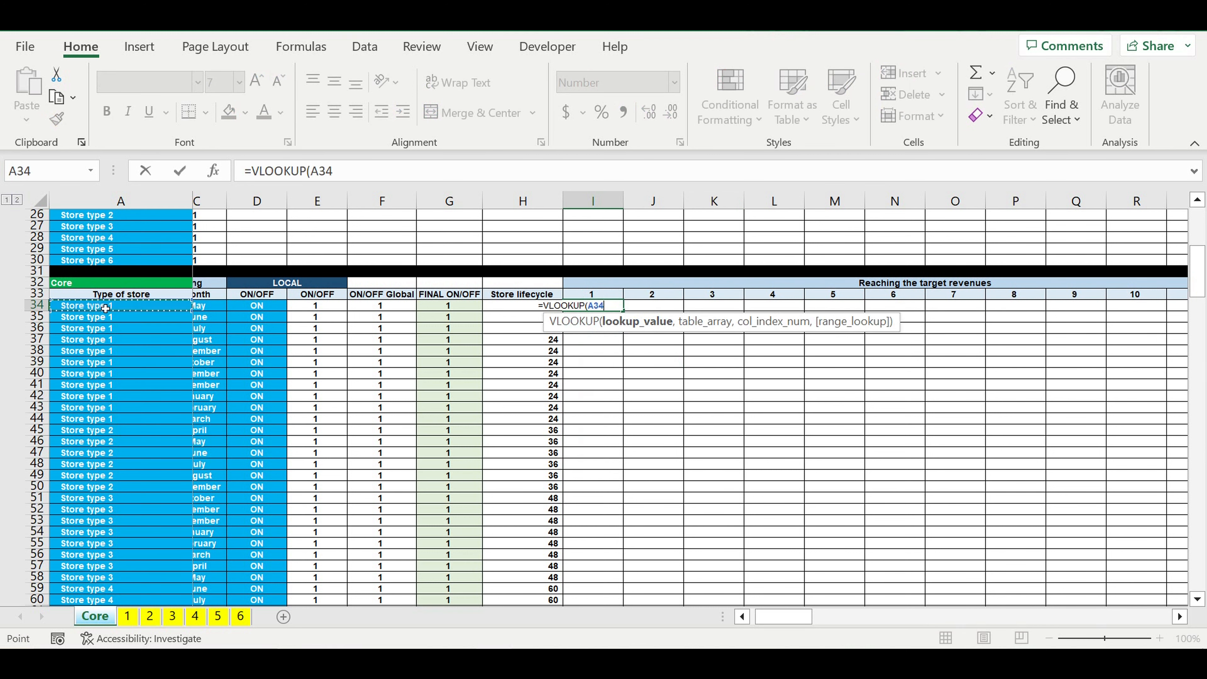
{"action": "left_click", "coordinate": [311, 170]}
{"action": "type", "text": "$"}
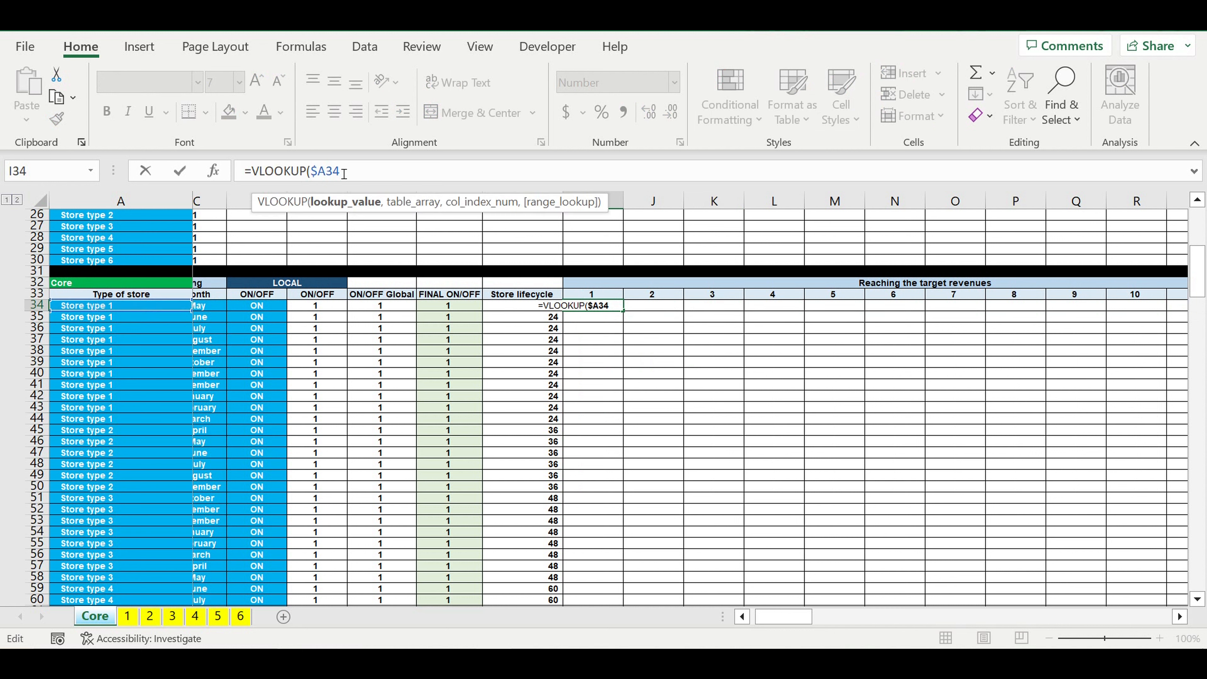
{"action": "left_click", "coordinate": [357, 172]}
{"action": "type", "text": ","}
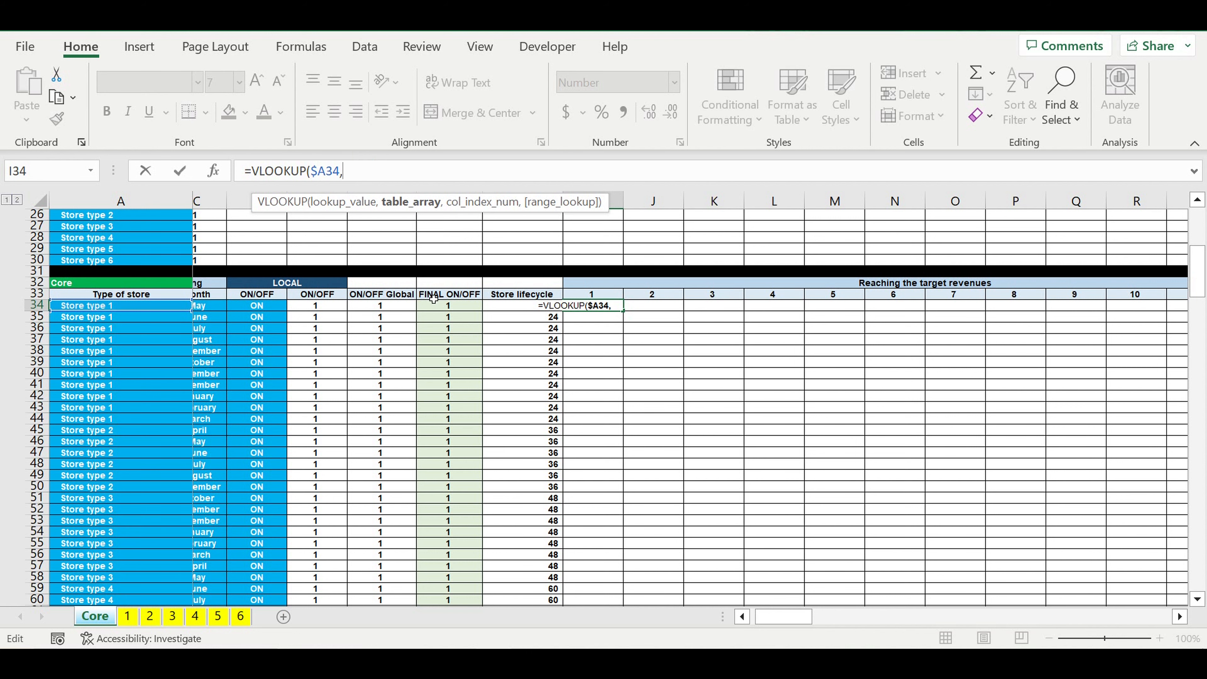
Step: Set the VLOOKUP's table array to A400:M405 in the "Target revenues reach" block
{"action": "scroll", "coordinate": [433, 299], "scroll_direction": "down", "scroll_amount": 9}
{"action": "left_click_drag", "start_coordinate": [754, 617], "coordinate": [738, 618]}
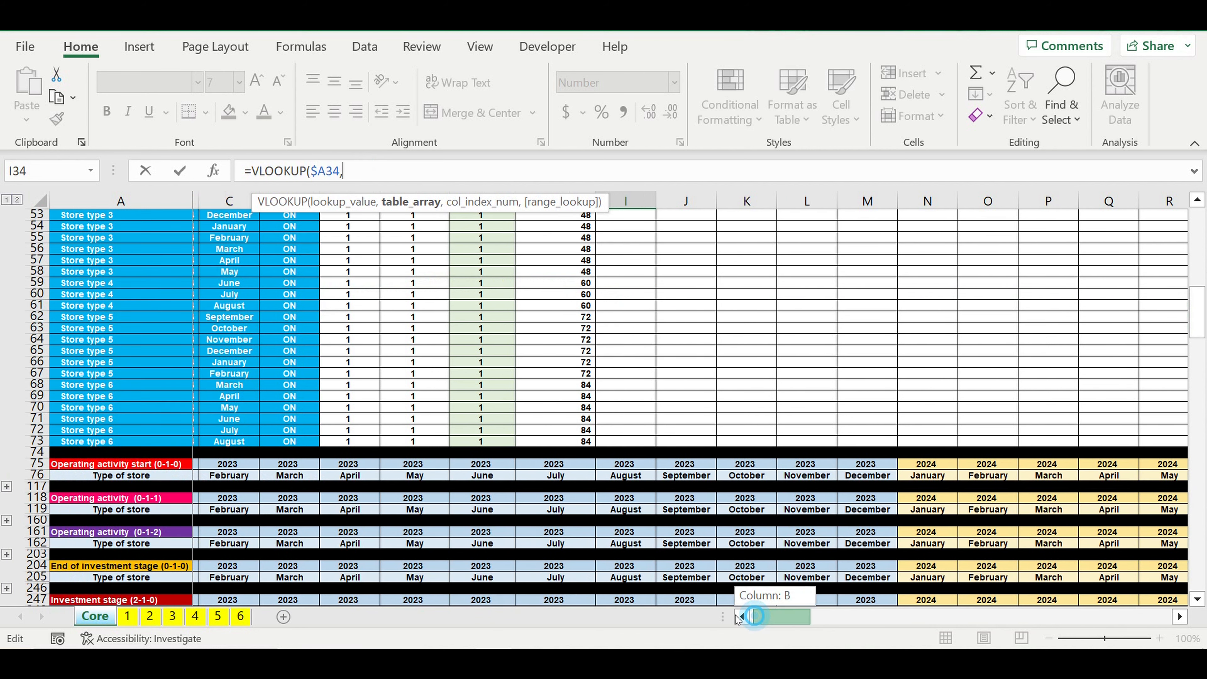
{"action": "scroll", "coordinate": [495, 542], "scroll_direction": "down", "scroll_amount": 20}
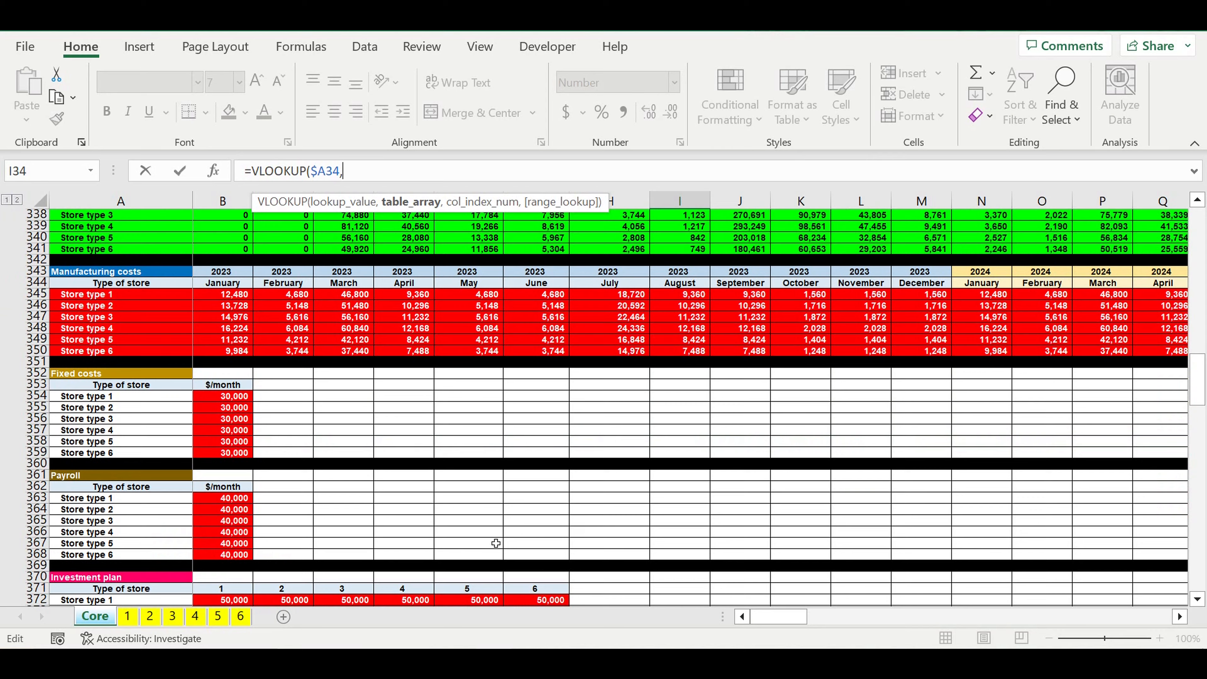
{"action": "scroll", "coordinate": [495, 543], "scroll_direction": "down", "scroll_amount": 17}
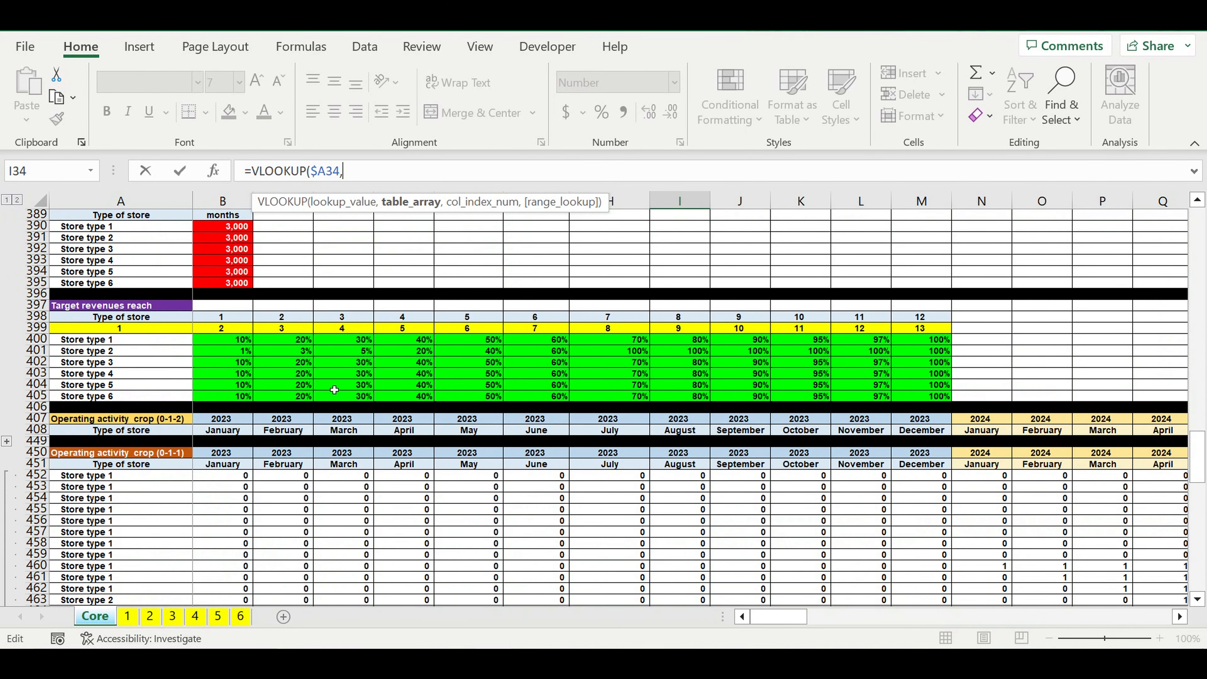
{"action": "left_click_drag", "start_coordinate": [154, 343], "coordinate": [917, 396]}
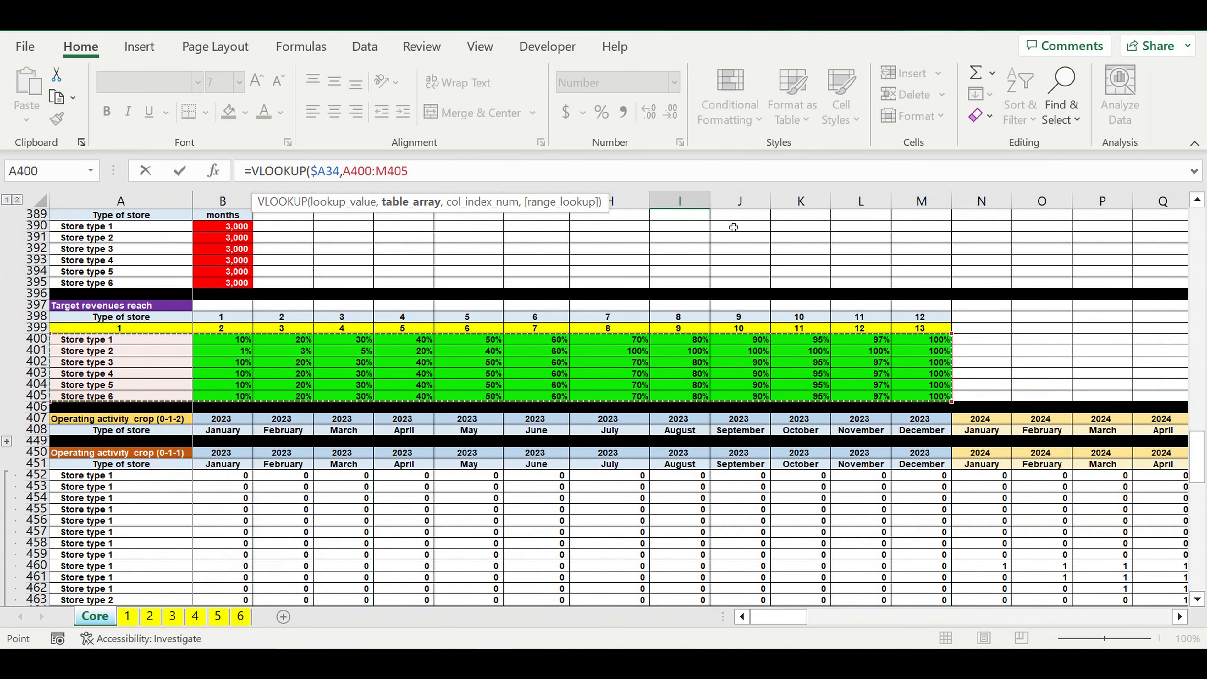
Step: Make the VLOOKUP's table array fully absolute as $A$400:$M$405 and continue to the column index argument
{"action": "left_click", "coordinate": [400, 172]}
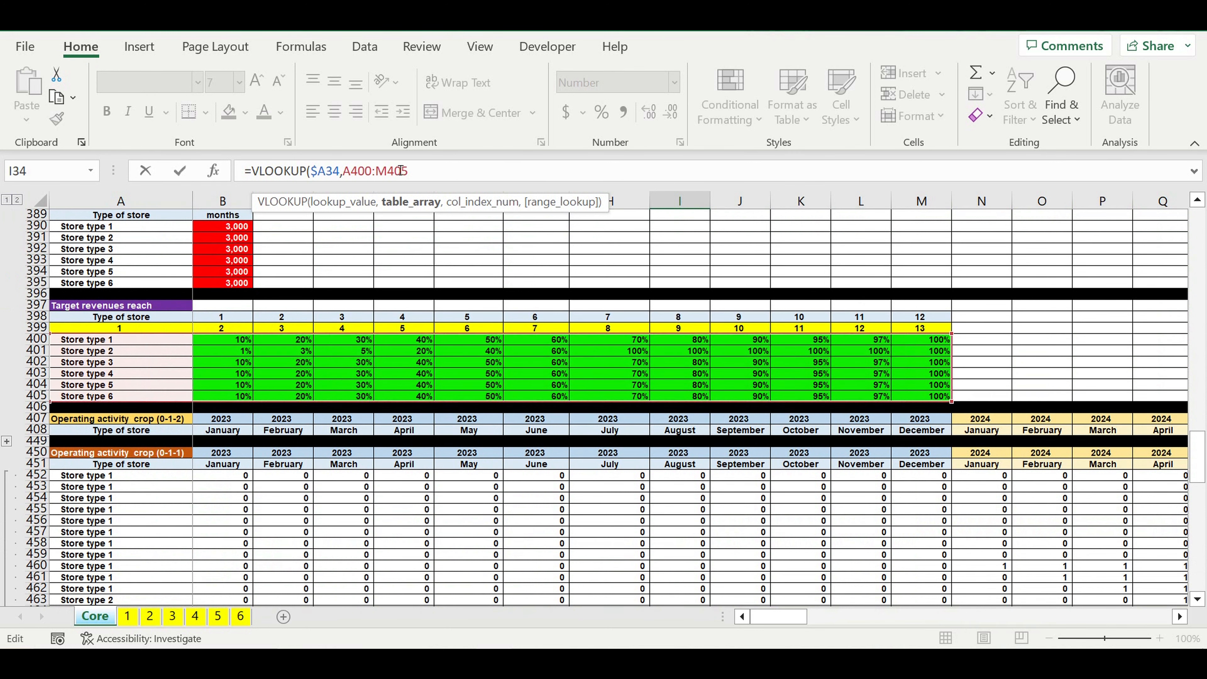
{"action": "type", "text": "$"}
{"action": "key", "text": "Right"}
{"action": "type", "text": "$"}
{"action": "key", "text": "Right"}
{"action": "key", "text": "Right"}
{"action": "key", "text": "Right"}
{"action": "key", "text": "Right"}
{"action": "type", "text": "$"}
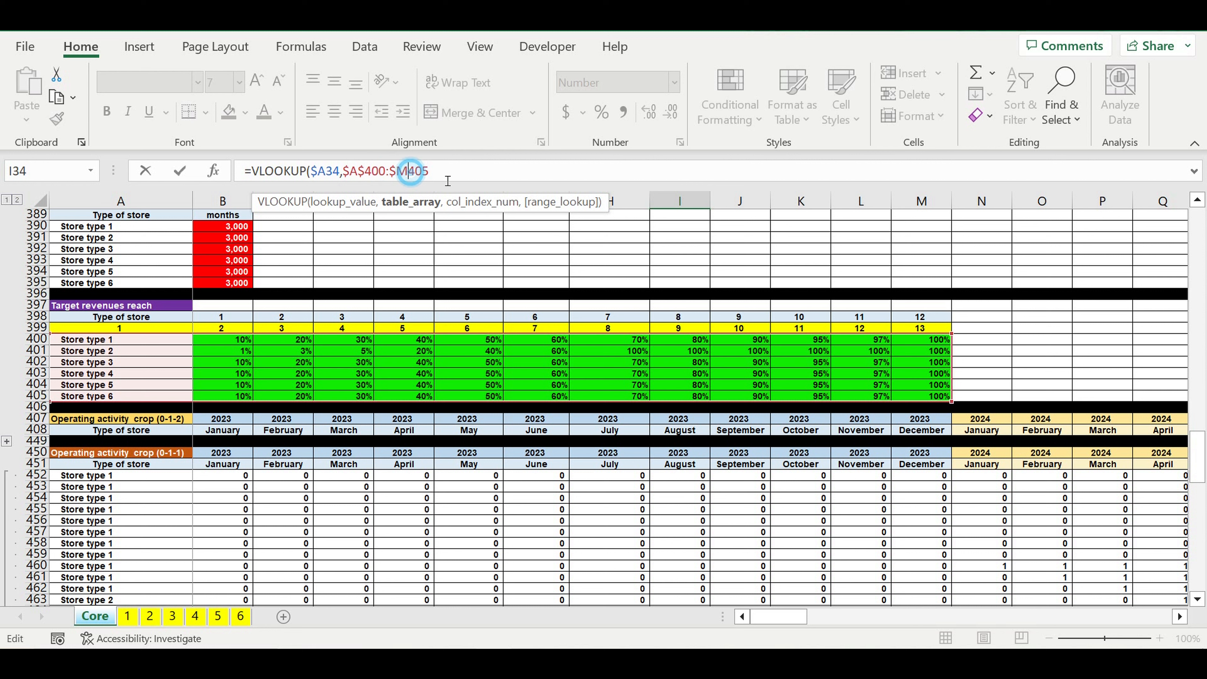
{"action": "key", "text": "Left"}
{"action": "type", "text": "$"}
{"action": "left_click", "coordinate": [469, 177]}
{"action": "type", "text": ","}
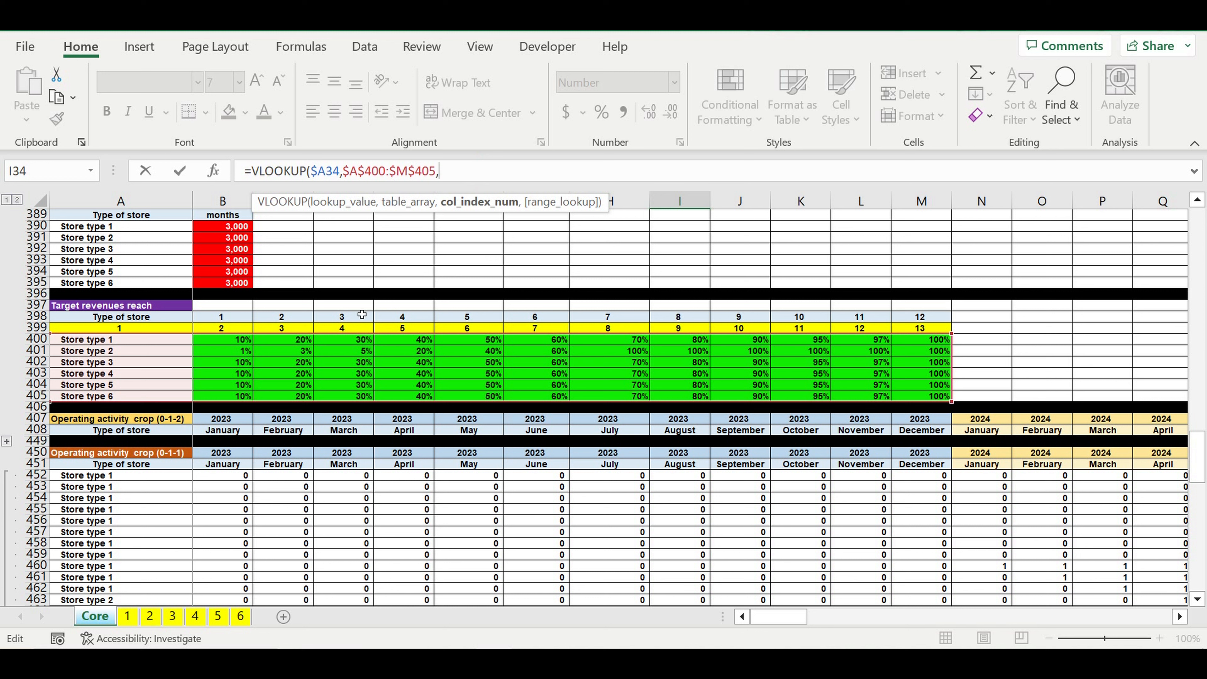
Step: Complete the VLOOKUP arguments with the row-locked column index B$399 and 0 for an exact match
{"action": "left_click", "coordinate": [232, 331]}
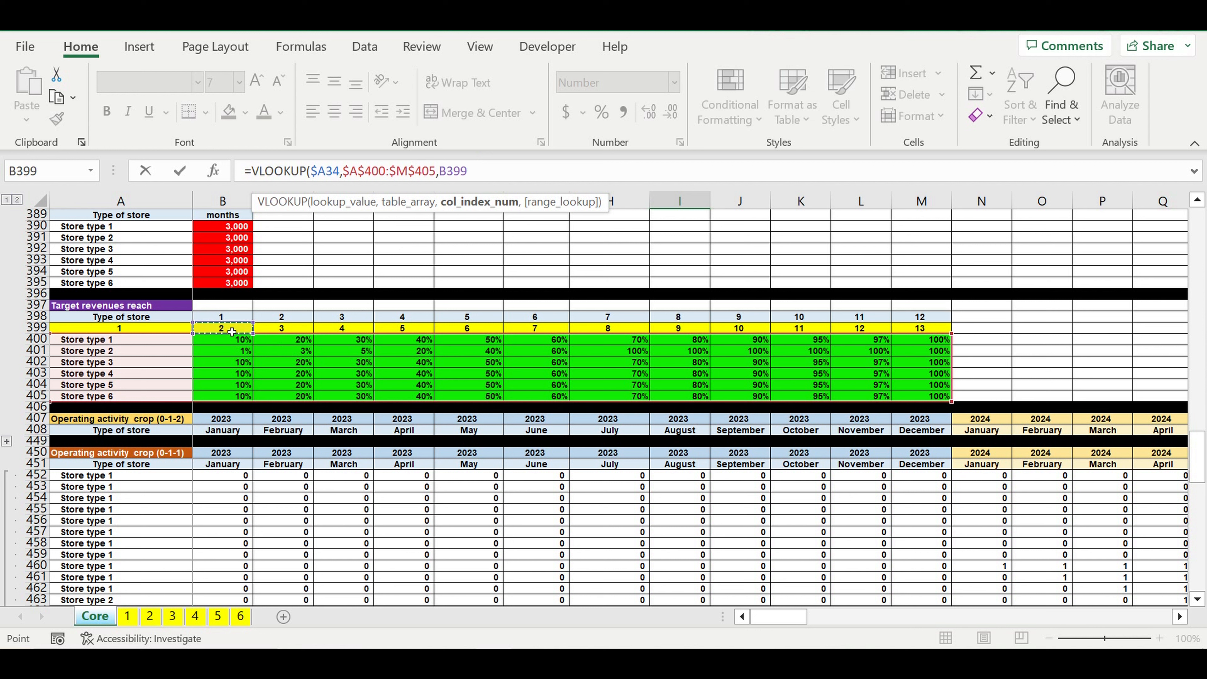
{"action": "left_click", "coordinate": [452, 176]}
{"action": "key", "text": "Left"}
{"action": "type", "text": "$"}
{"action": "type", "text": ",0"}
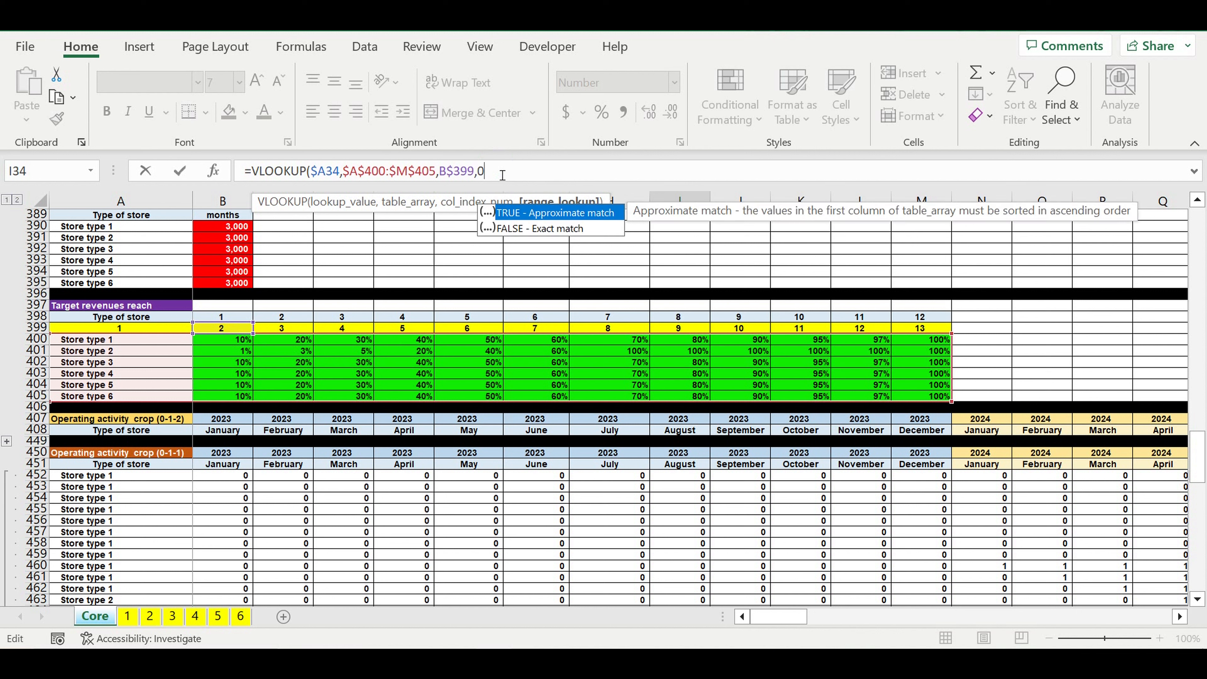
{"action": "type", "text": ")"}
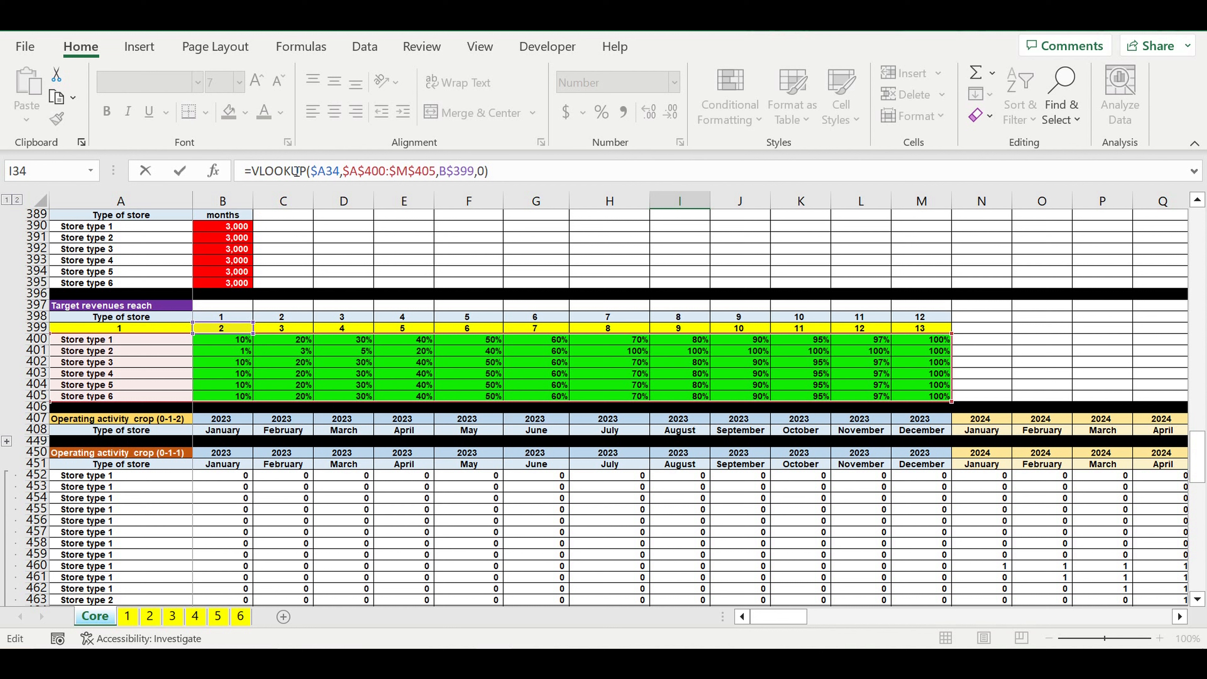
{"action": "type", "text": "if"}
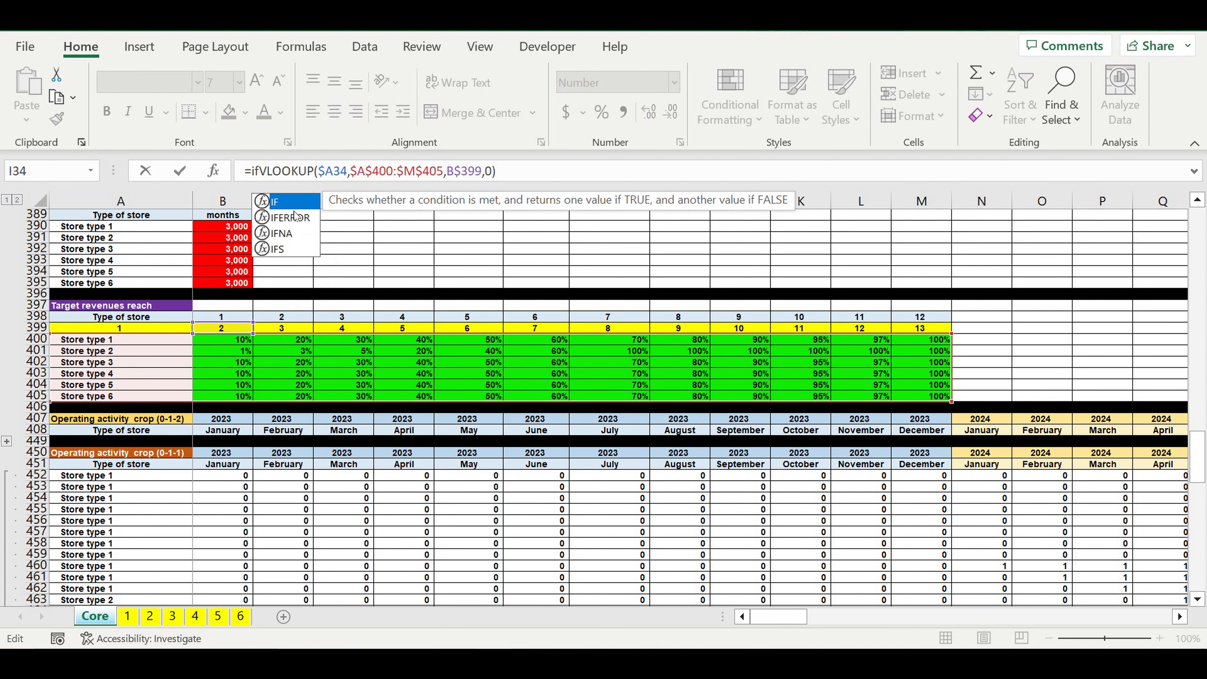
Step: Wrap the VLOOKUP in I34 in an IFERROR that returns 0 on error
{"action": "double_click", "coordinate": [290, 217]}
{"action": "left_click", "coordinate": [588, 174]}
{"action": "type", "text": ",0"}
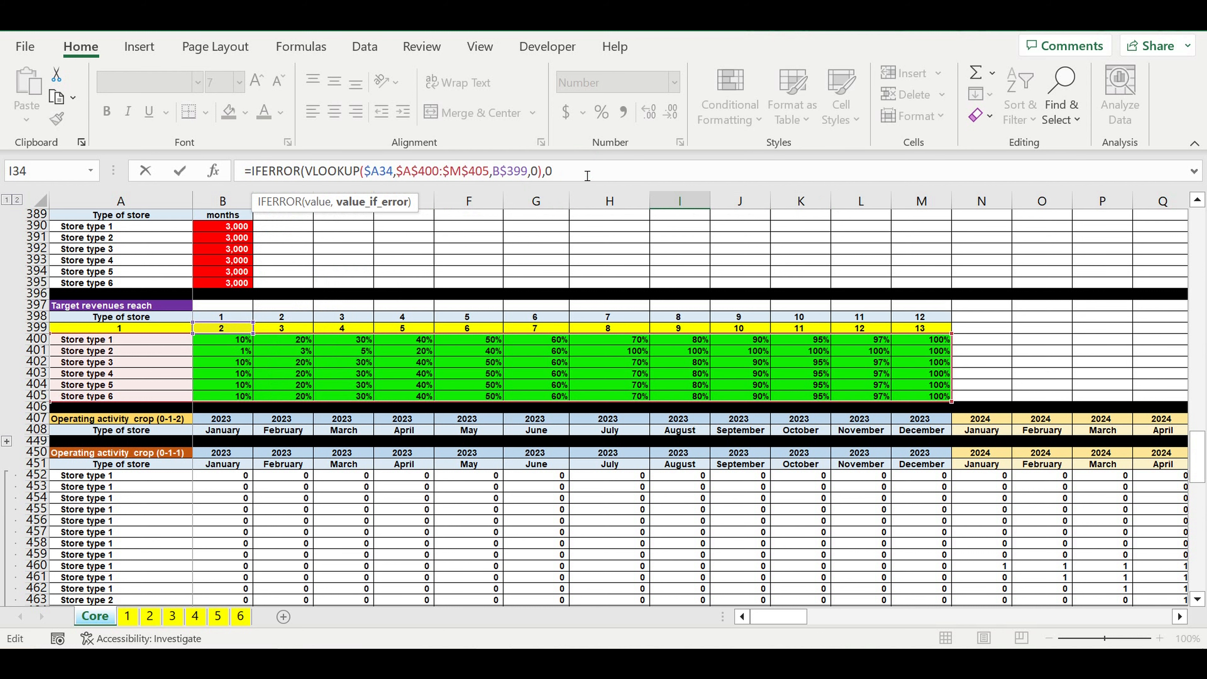
{"action": "type", "text": ")"}
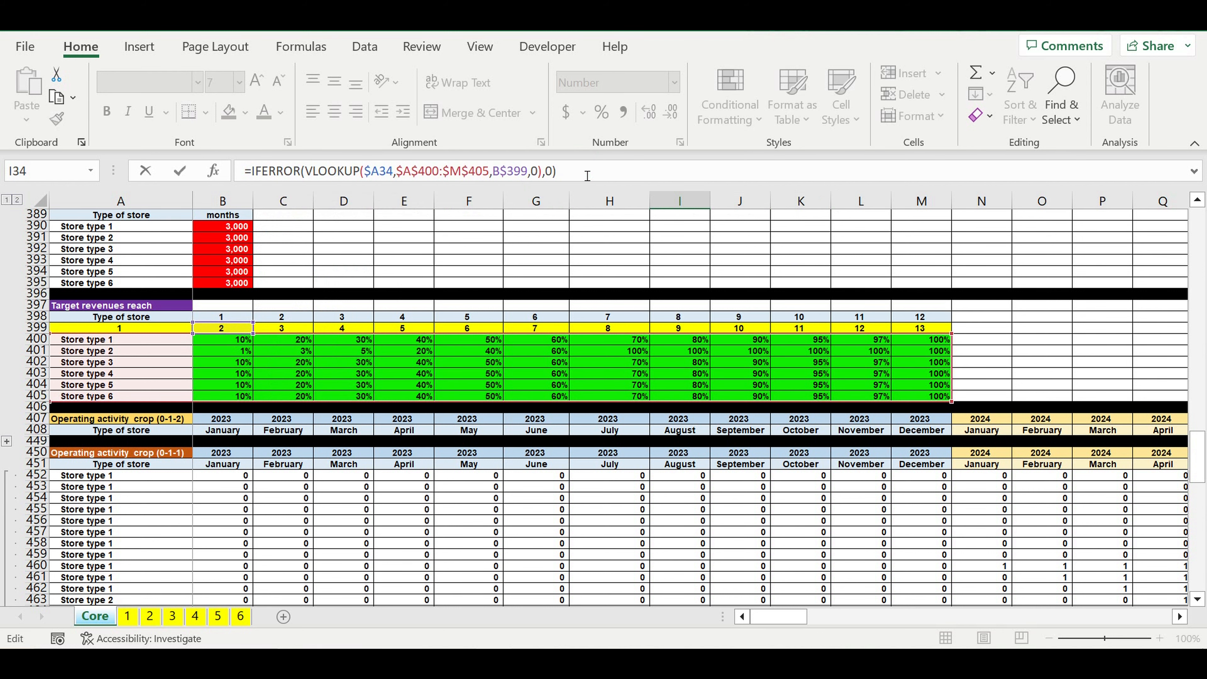
{"action": "type", "text": "*"}
Step: Multiply the I34 formula by the column-locked FINAL ON/OFF cell $G34 and enter it
{"action": "scroll", "coordinate": [893, 309], "scroll_direction": "up", "scroll_amount": 20}
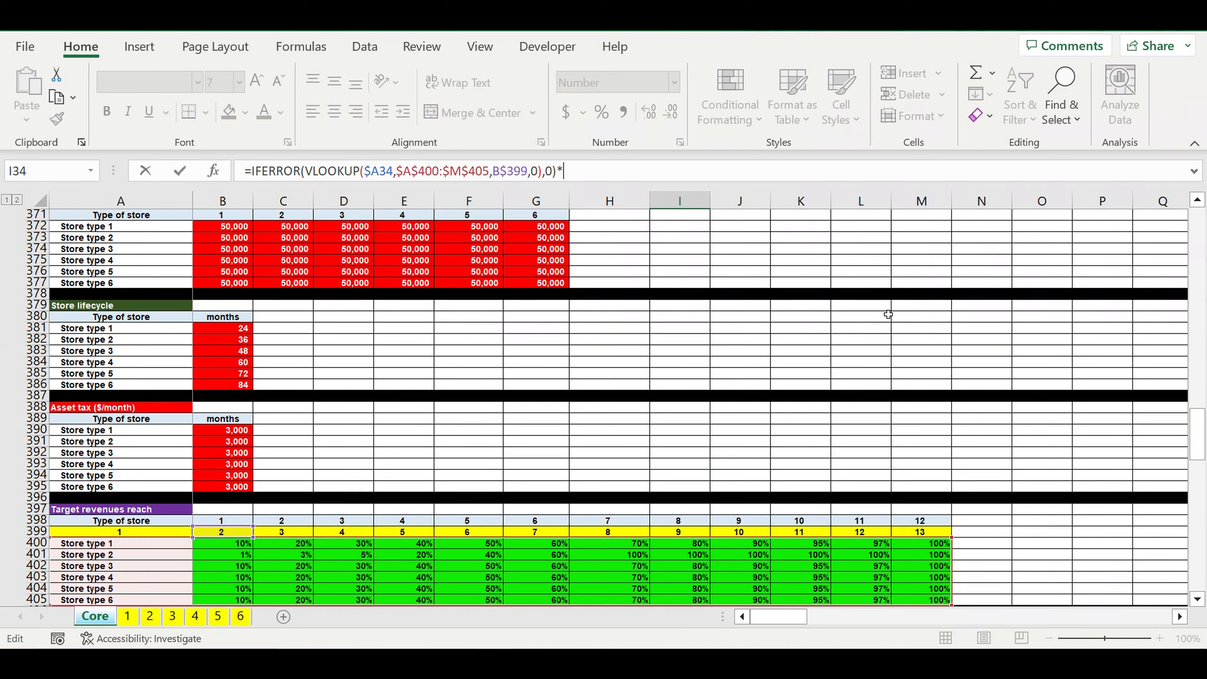
{"action": "scroll", "coordinate": [894, 309], "scroll_direction": "up", "scroll_amount": 15}
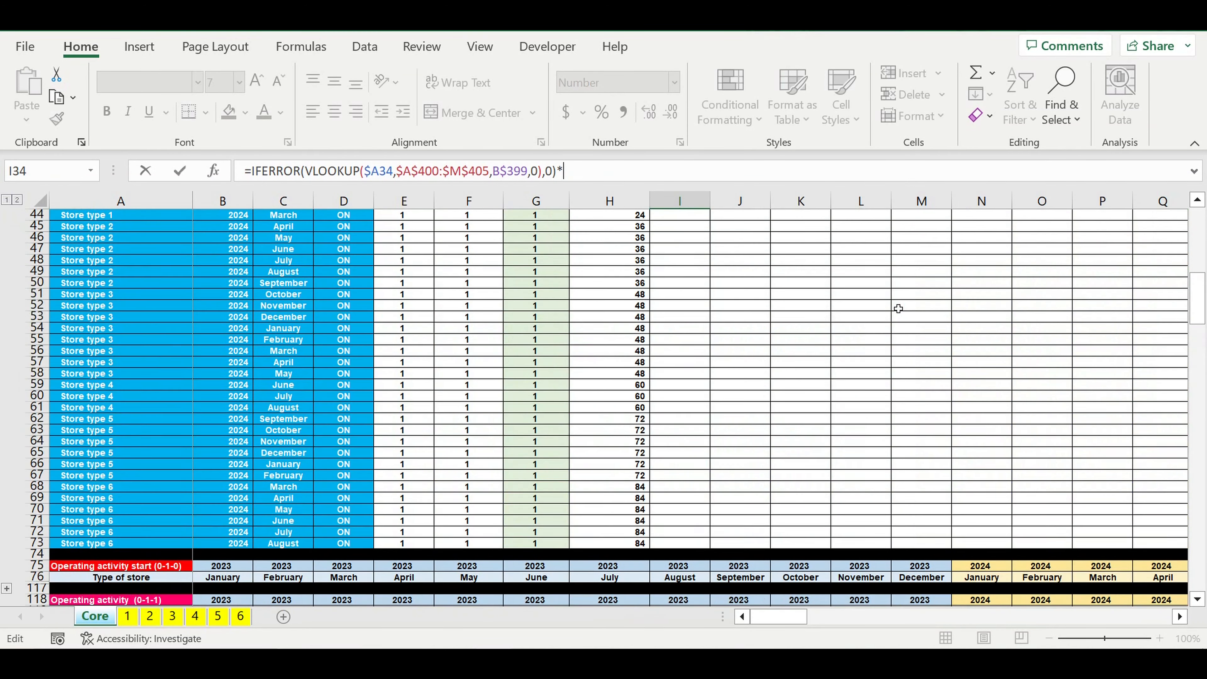
{"action": "scroll", "coordinate": [874, 310], "scroll_direction": "up", "scroll_amount": 4}
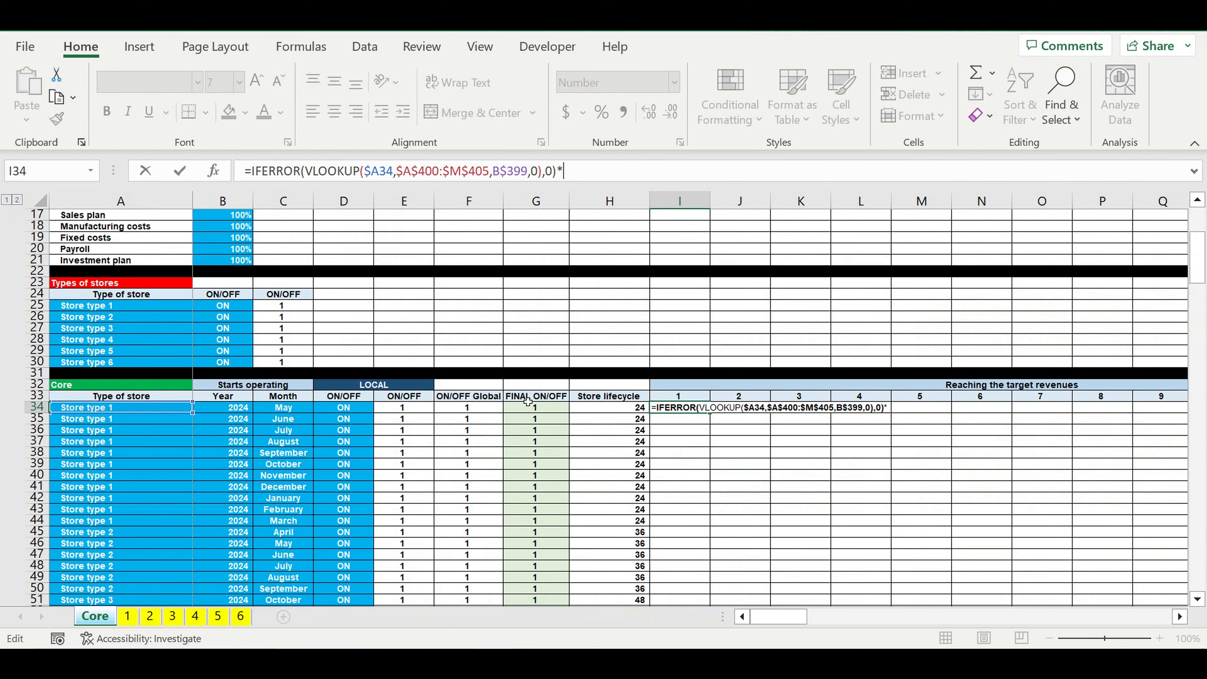
{"action": "left_click", "coordinate": [543, 411]}
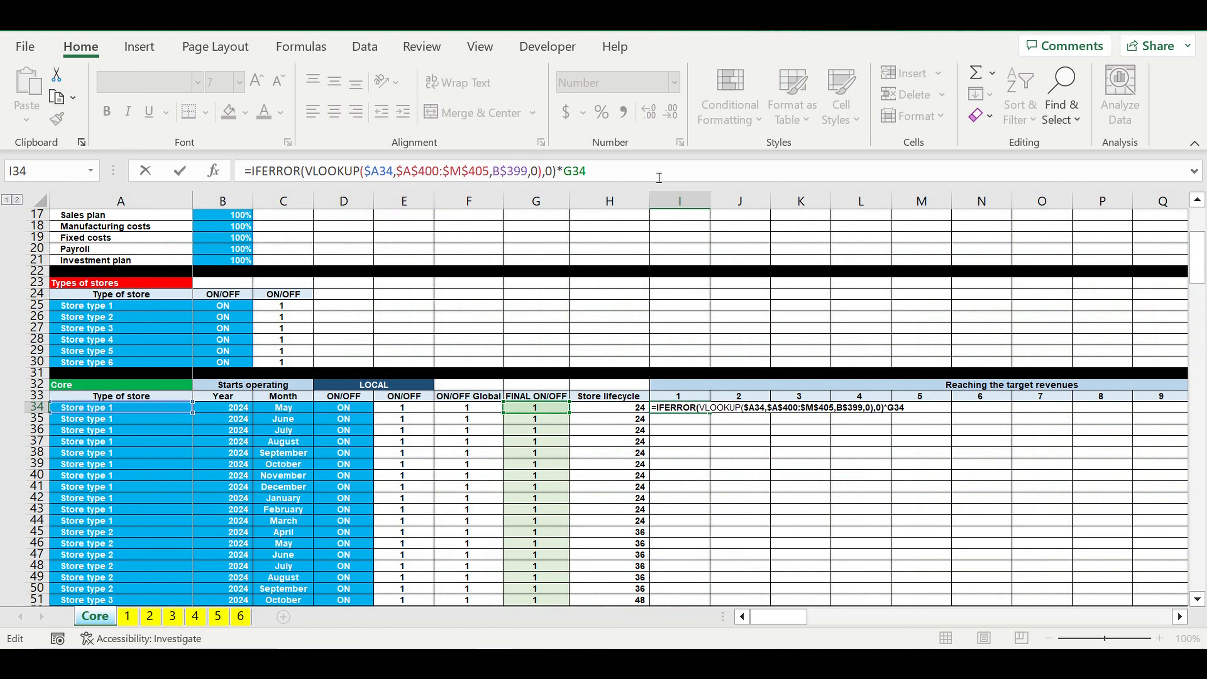
{"action": "type", "text": "$"}
{"action": "key", "text": "Return"}
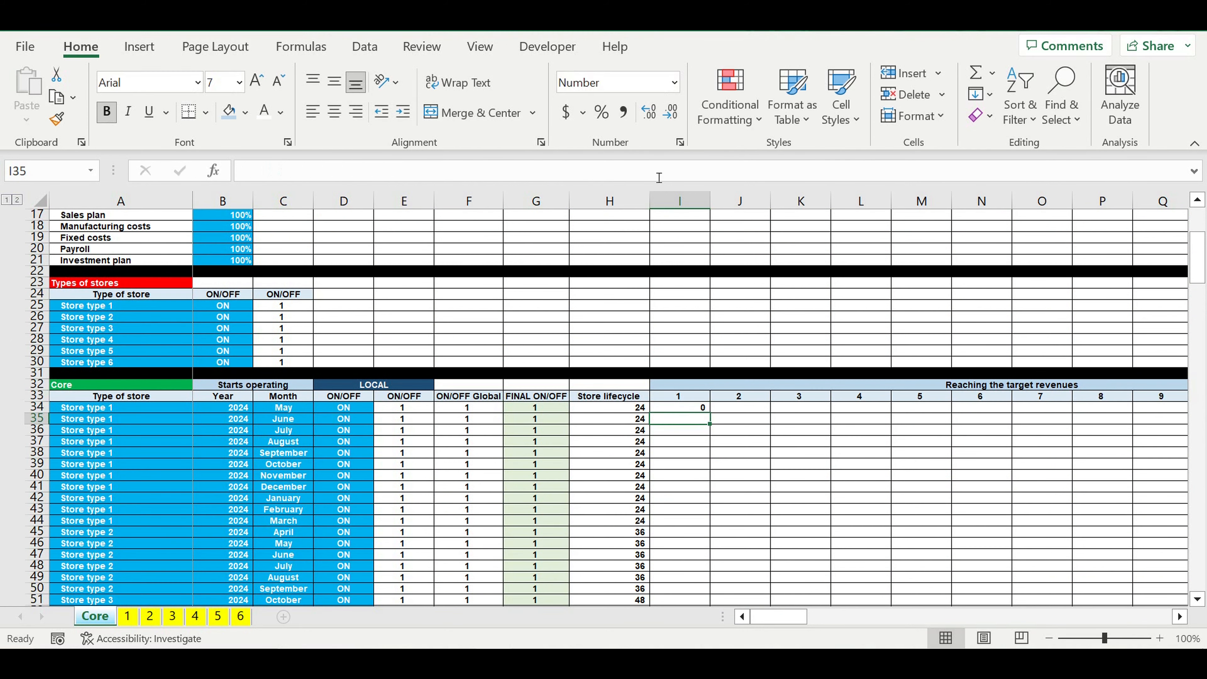
Step: Format I34 as a percentage and fill its formula across the 12 month columns to T34
{"action": "left_click", "coordinate": [686, 409]}
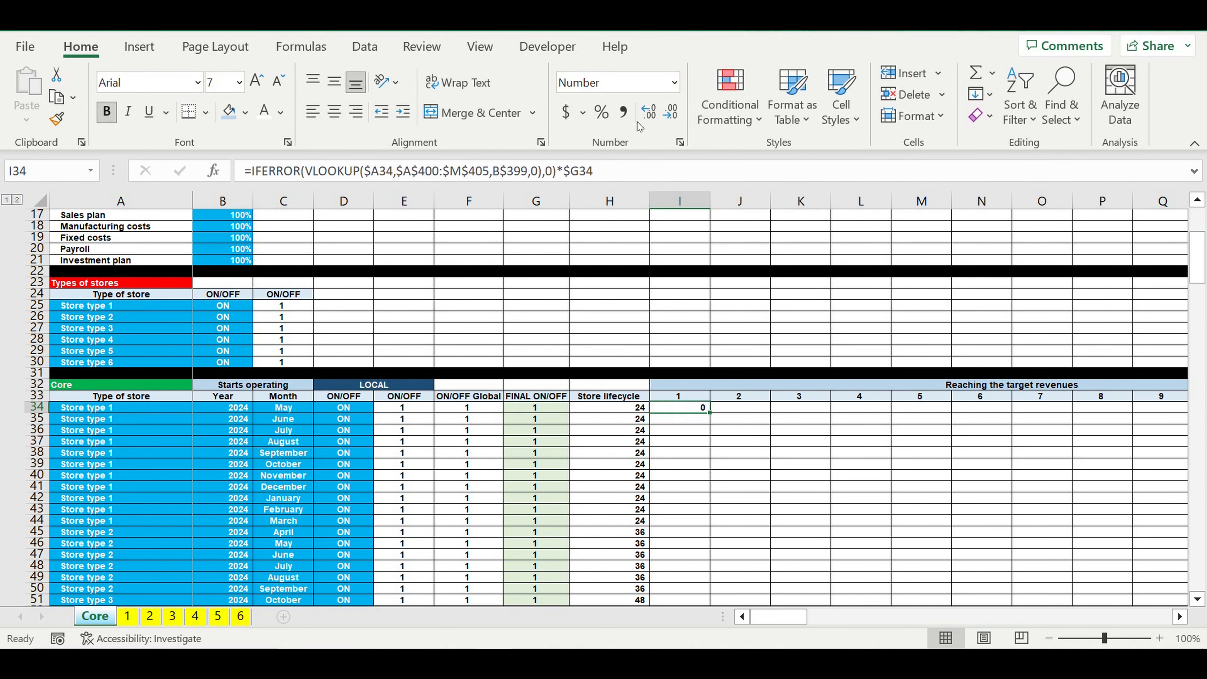
{"action": "left_click", "coordinate": [607, 118]}
{"action": "scroll", "coordinate": [936, 418], "scroll_direction": "down", "scroll_amount": 3}
{"action": "scroll", "coordinate": [936, 418], "scroll_direction": "down", "scroll_amount": 1}
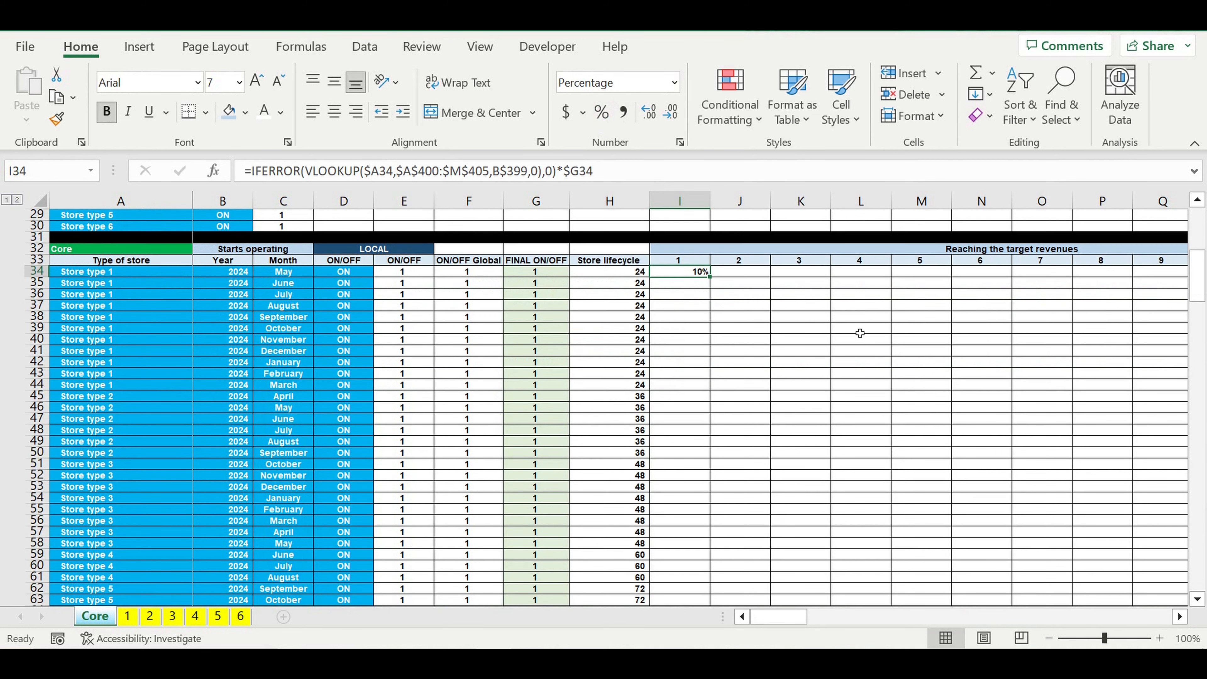
{"action": "left_click", "coordinate": [1180, 617]}
{"action": "left_click", "coordinate": [1181, 617]}
{"action": "left_click", "coordinate": [1180, 617]}
{"action": "left_click", "coordinate": [1180, 617]}
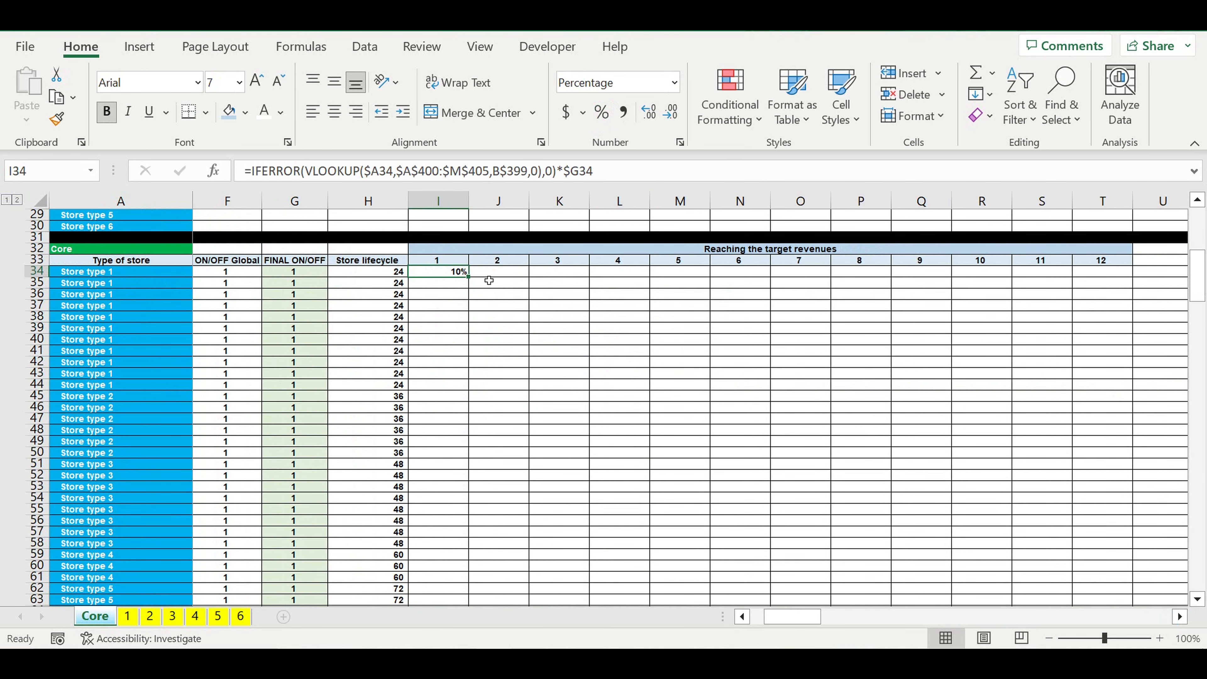
{"action": "left_click_drag", "start_coordinate": [476, 282], "coordinate": [1110, 305]}
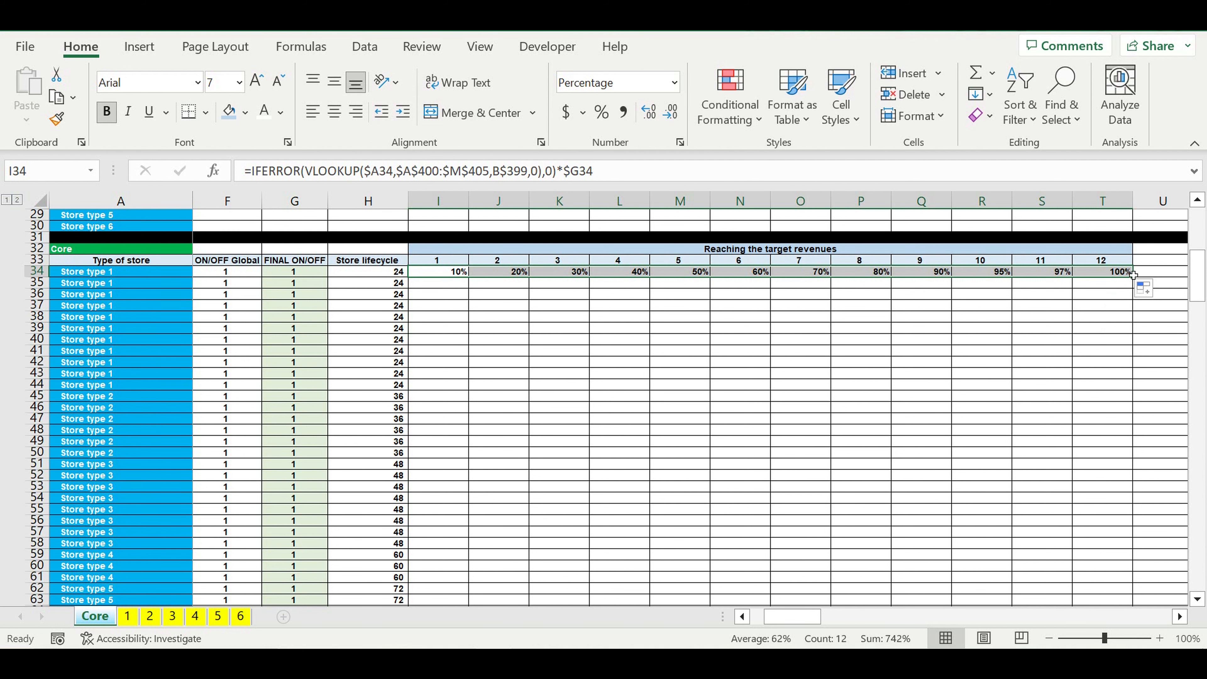
Step: Fill the I34:T34 formulas down through row 73 for all stores in the Core table
{"action": "left_click_drag", "start_coordinate": [1134, 277], "coordinate": [1116, 503]}
{"action": "scroll", "coordinate": [1035, 438], "scroll_direction": "down", "scroll_amount": 5}
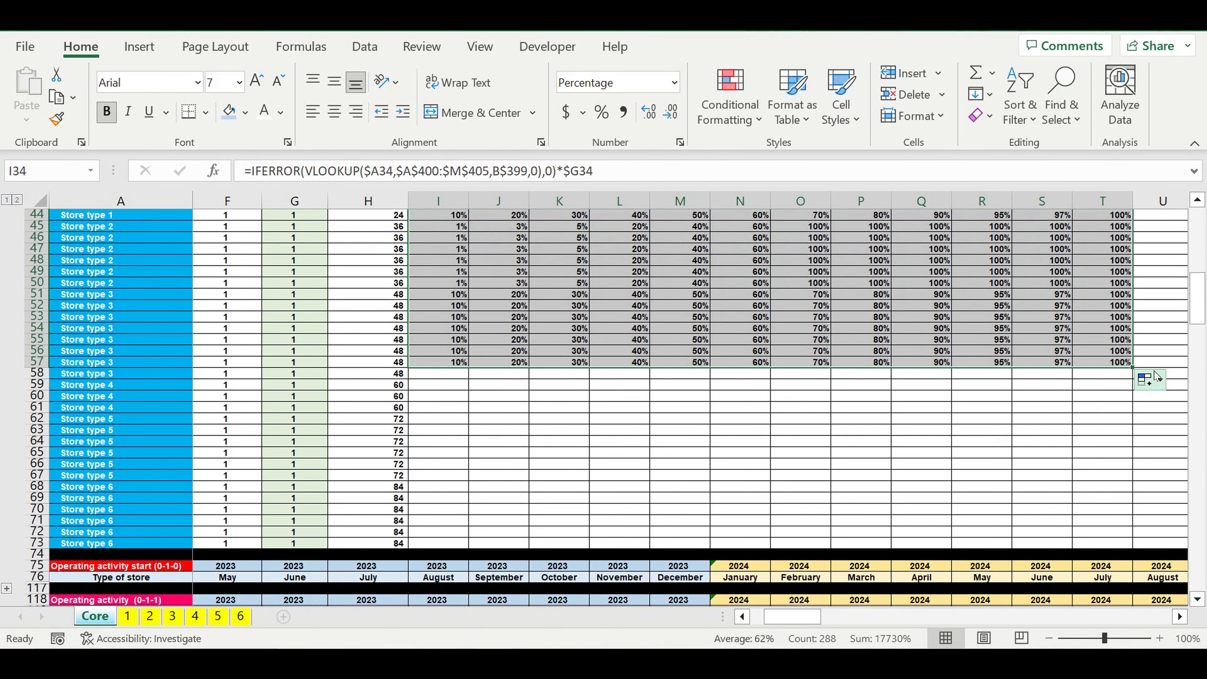
{"action": "left_click_drag", "start_coordinate": [1135, 371], "coordinate": [1117, 545]}
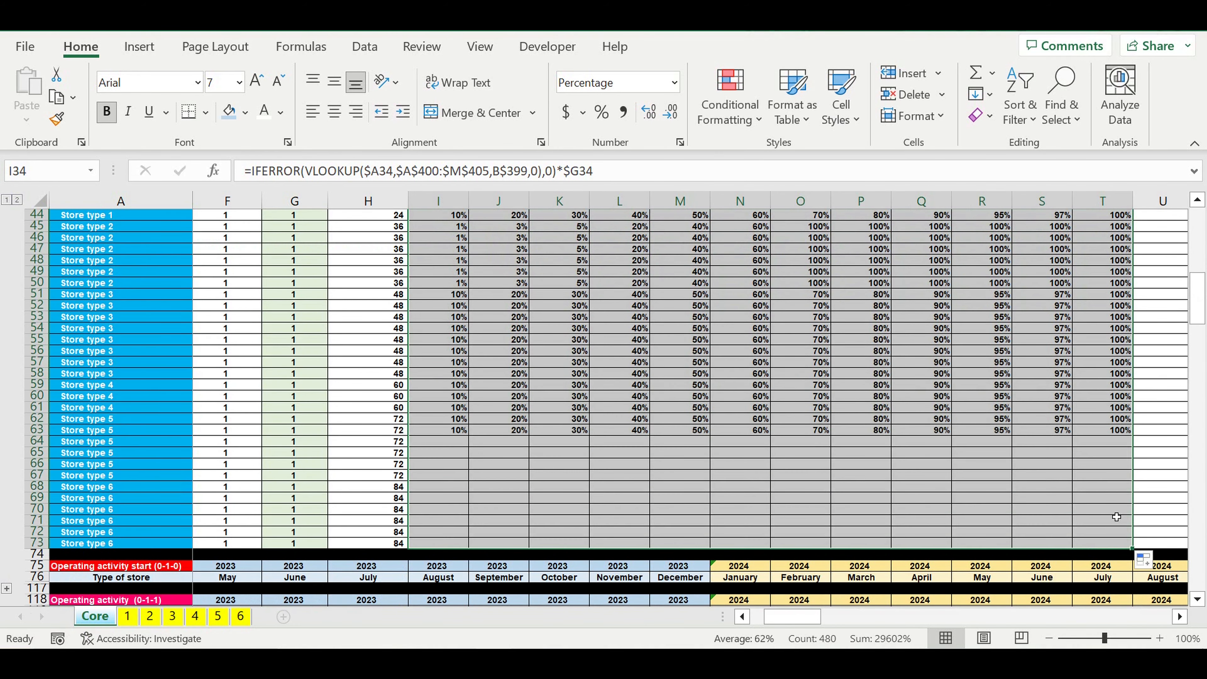
{"action": "left_click", "coordinate": [918, 453]}
Step: Examine the looked-up percentages under "Reaching the target revenues", comparing the Store type 2 rows with the other store types
{"action": "scroll", "coordinate": [813, 443], "scroll_direction": "up", "scroll_amount": 3}
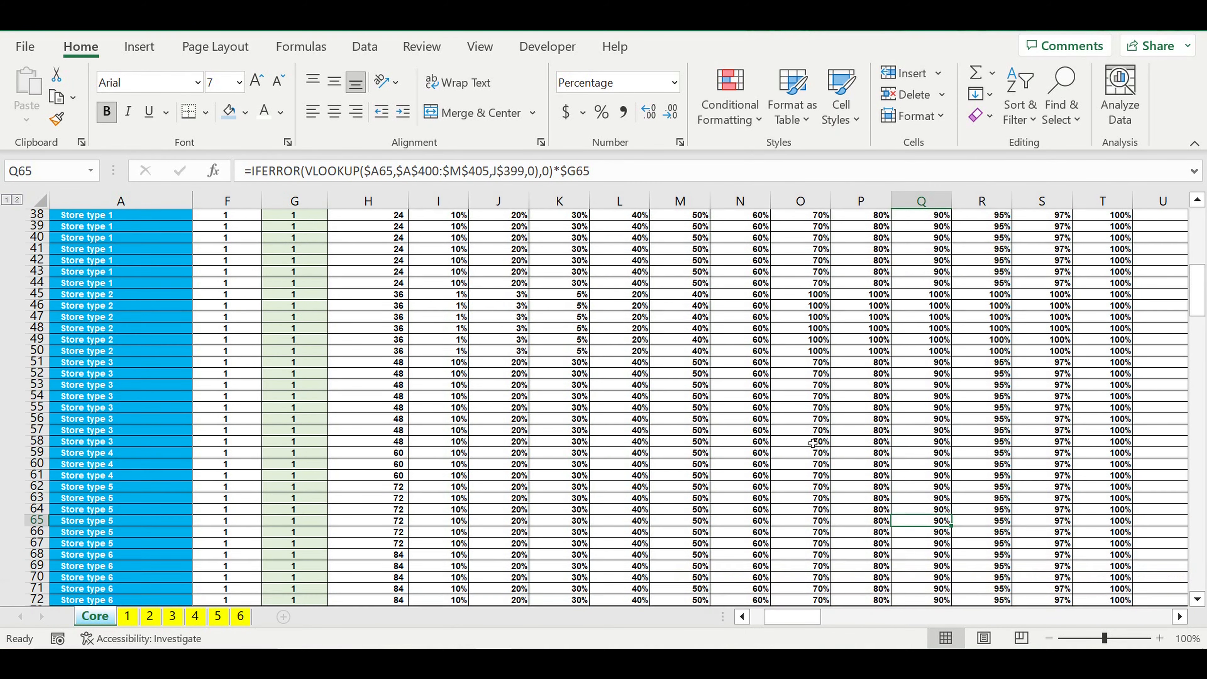
{"action": "scroll", "coordinate": [813, 443], "scroll_direction": "up", "scroll_amount": 3}
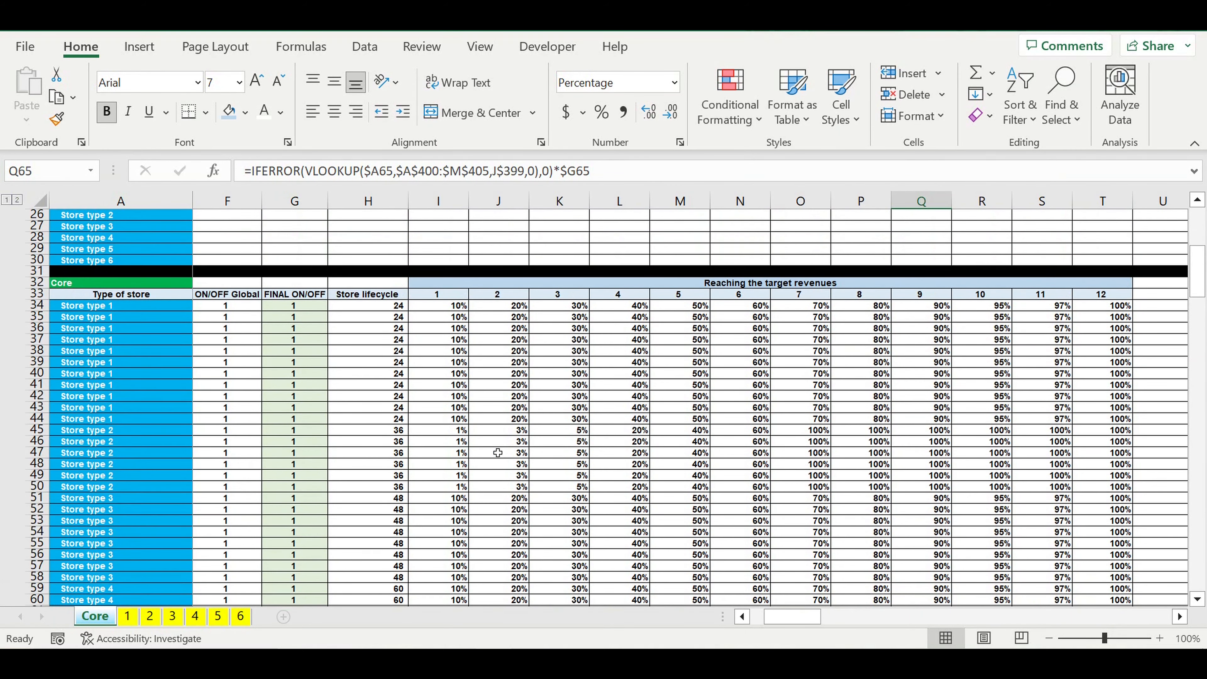
{"action": "left_click_drag", "start_coordinate": [439, 435], "coordinate": [680, 486]}
{"action": "left_click_drag", "start_coordinate": [122, 436], "coordinate": [132, 487]}
{"action": "left_click_drag", "start_coordinate": [449, 434], "coordinate": [1128, 487]}
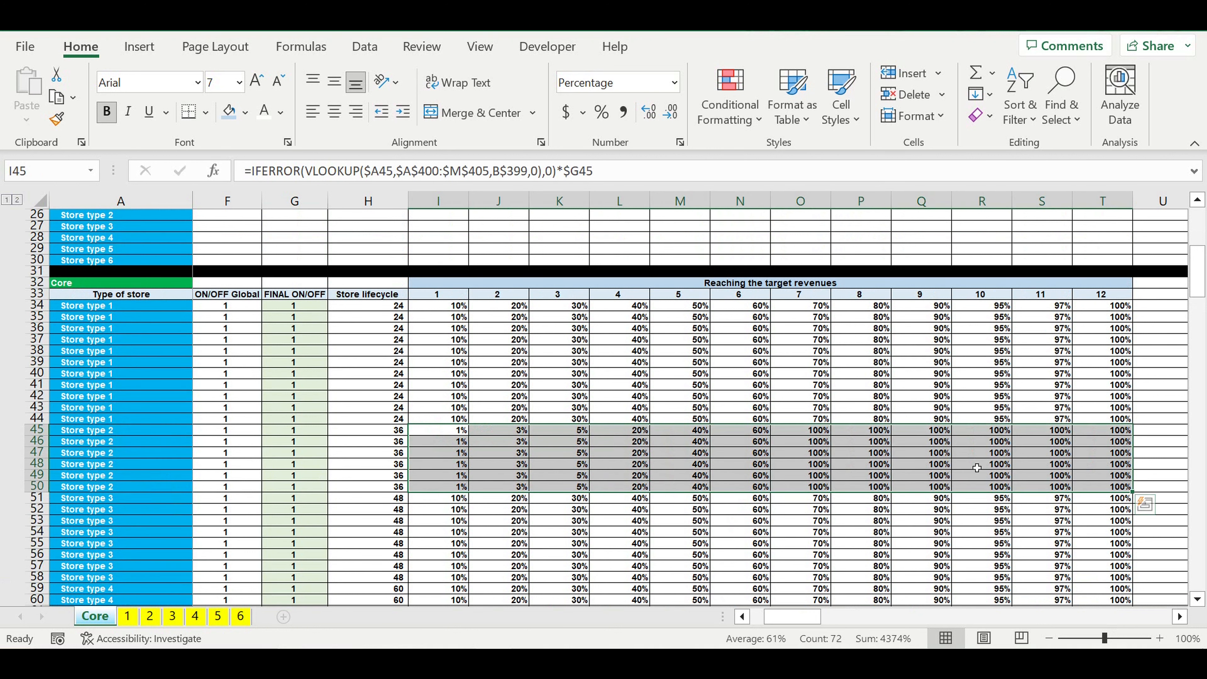
{"action": "left_click", "coordinate": [977, 467]}
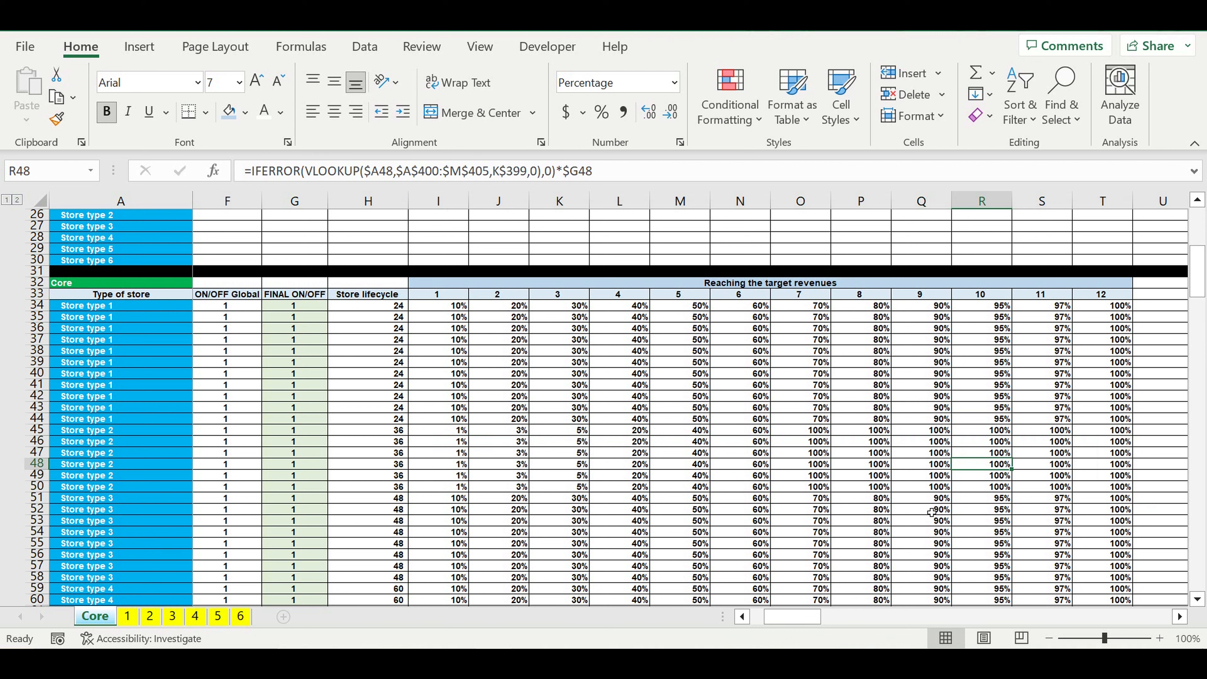
{"action": "left_click_drag", "start_coordinate": [437, 307], "coordinate": [1097, 538]}
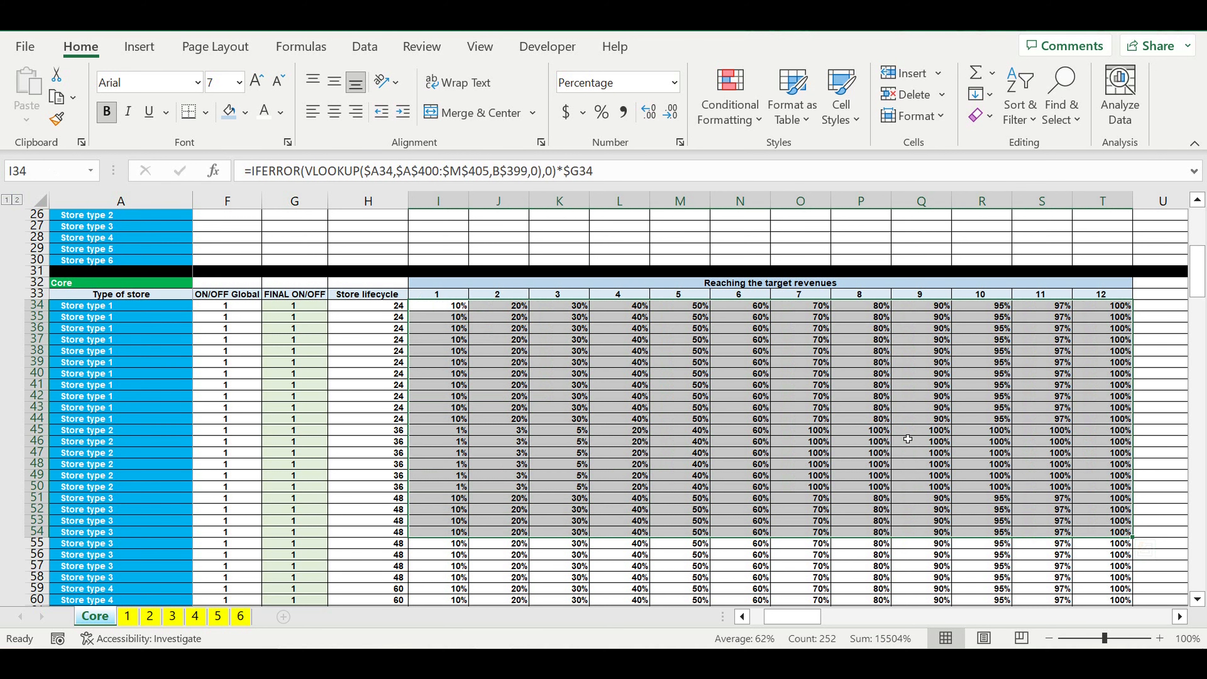
{"action": "left_click", "coordinate": [912, 431]}
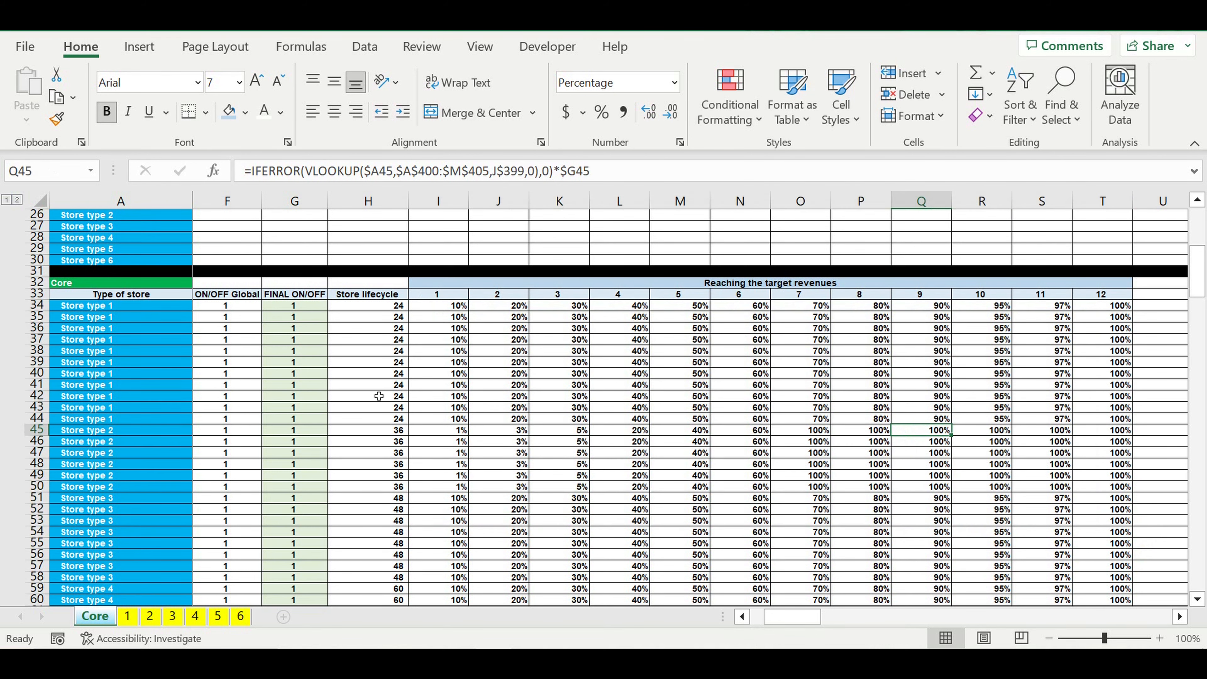
Step: Switch Store type 1 to OFF in the "Types of stores" table to test the target revenue percentages
{"action": "left_click_drag", "start_coordinate": [815, 618], "coordinate": [760, 617]}
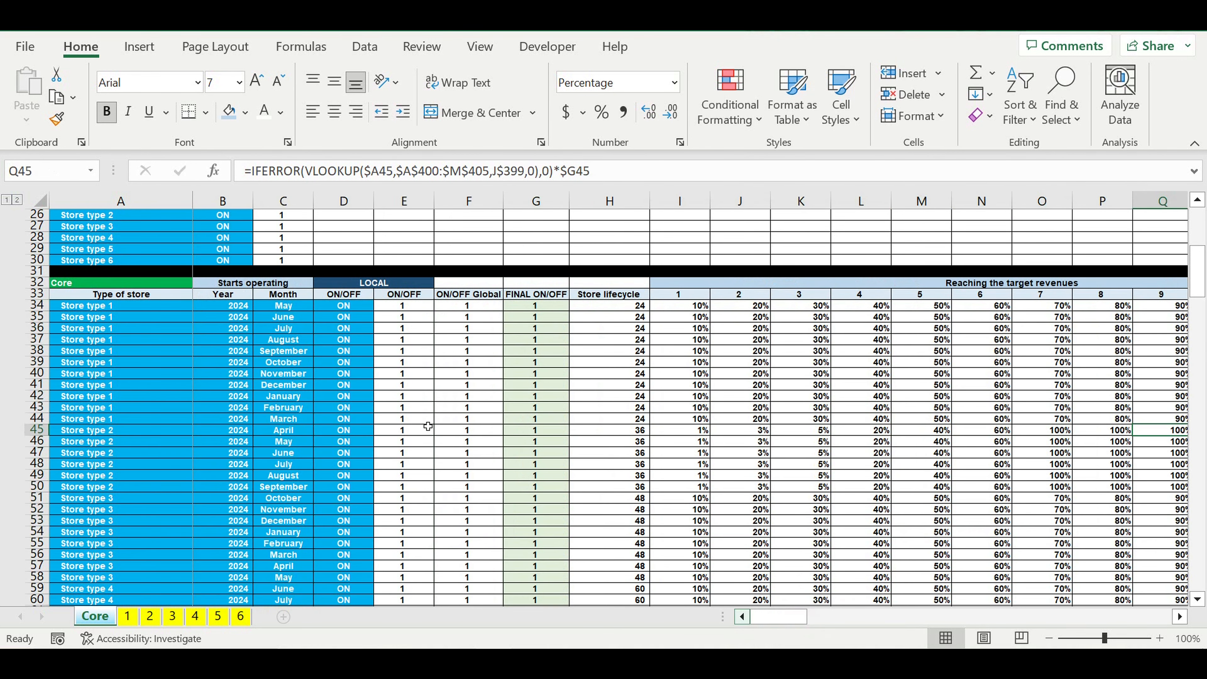
{"action": "scroll", "coordinate": [300, 324], "scroll_direction": "up", "scroll_amount": 1}
{"action": "left_click", "coordinate": [221, 238]}
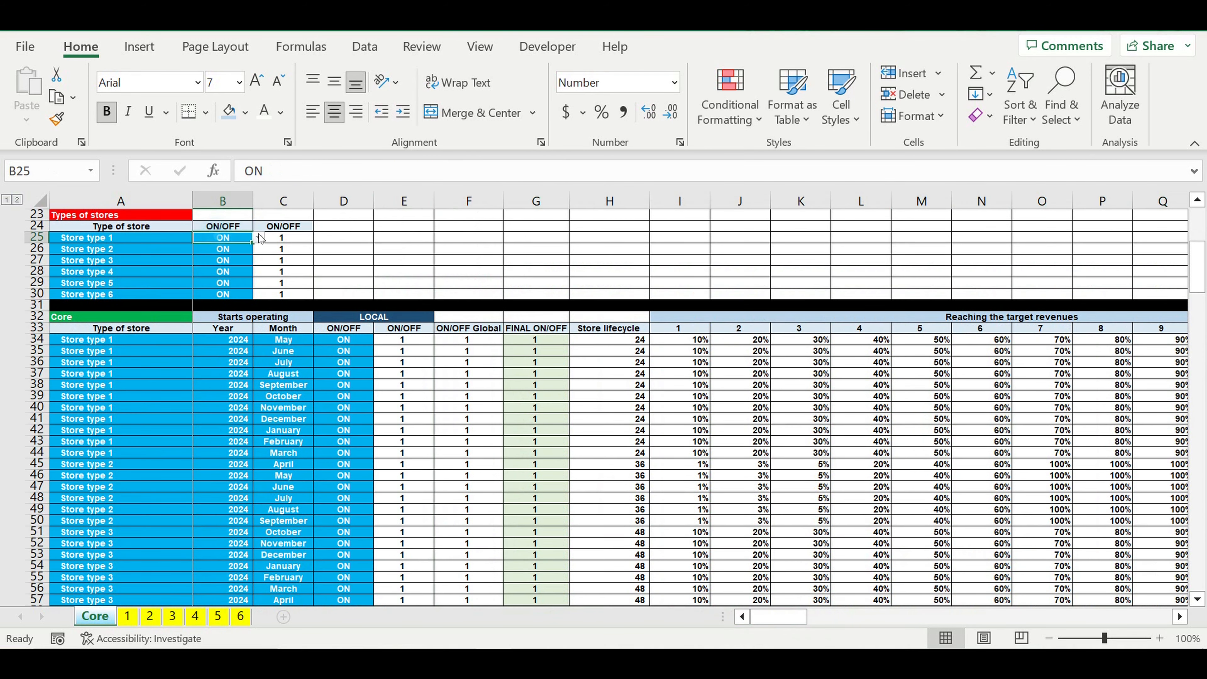
{"action": "left_click", "coordinate": [260, 238]}
{"action": "left_click", "coordinate": [226, 264]}
{"action": "left_click", "coordinate": [775, 385]}
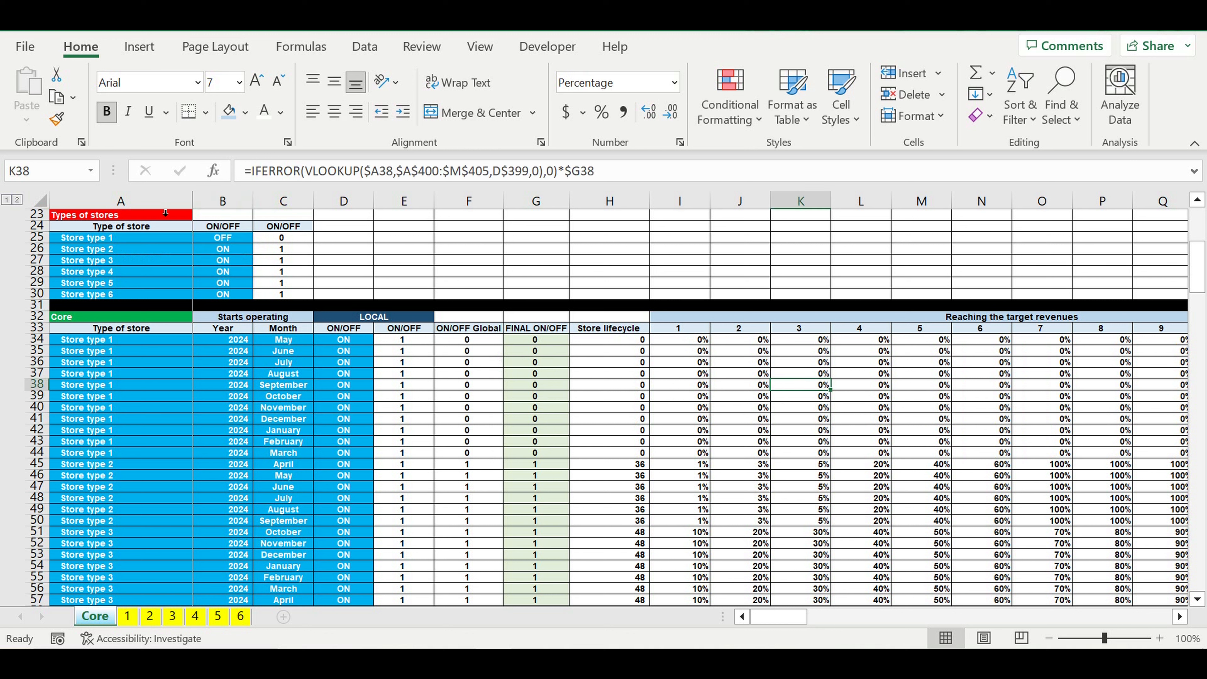
Step: Switch Store type 1 back to ON in the "Types of stores" table
{"action": "left_click", "coordinate": [228, 242]}
{"action": "left_click", "coordinate": [258, 238]}
{"action": "left_click", "coordinate": [235, 260]}
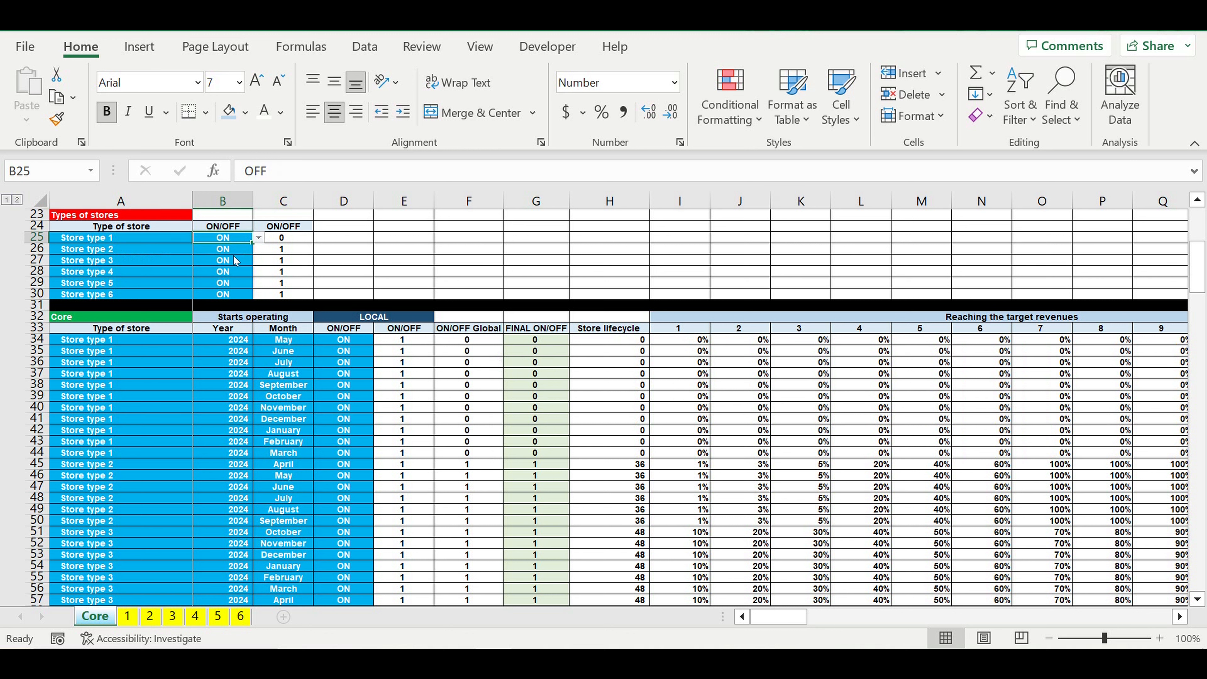
{"action": "left_click", "coordinate": [387, 475]}
{"action": "left_click", "coordinate": [613, 498]}
Step: Copy the whole "Revenues step 1" block, rows 493 to 535, and paste it directly below, starting at A536
{"action": "scroll", "coordinate": [564, 458], "scroll_direction": "down", "scroll_amount": 11}
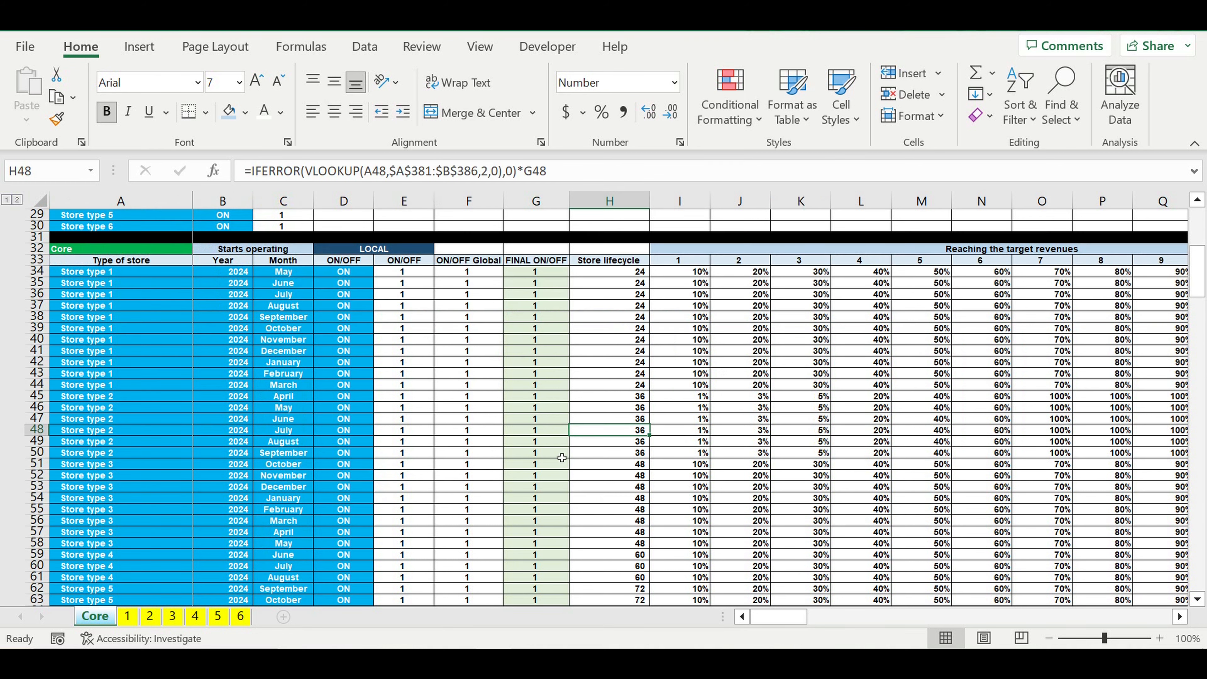
{"action": "scroll", "coordinate": [562, 457], "scroll_direction": "down", "scroll_amount": 20}
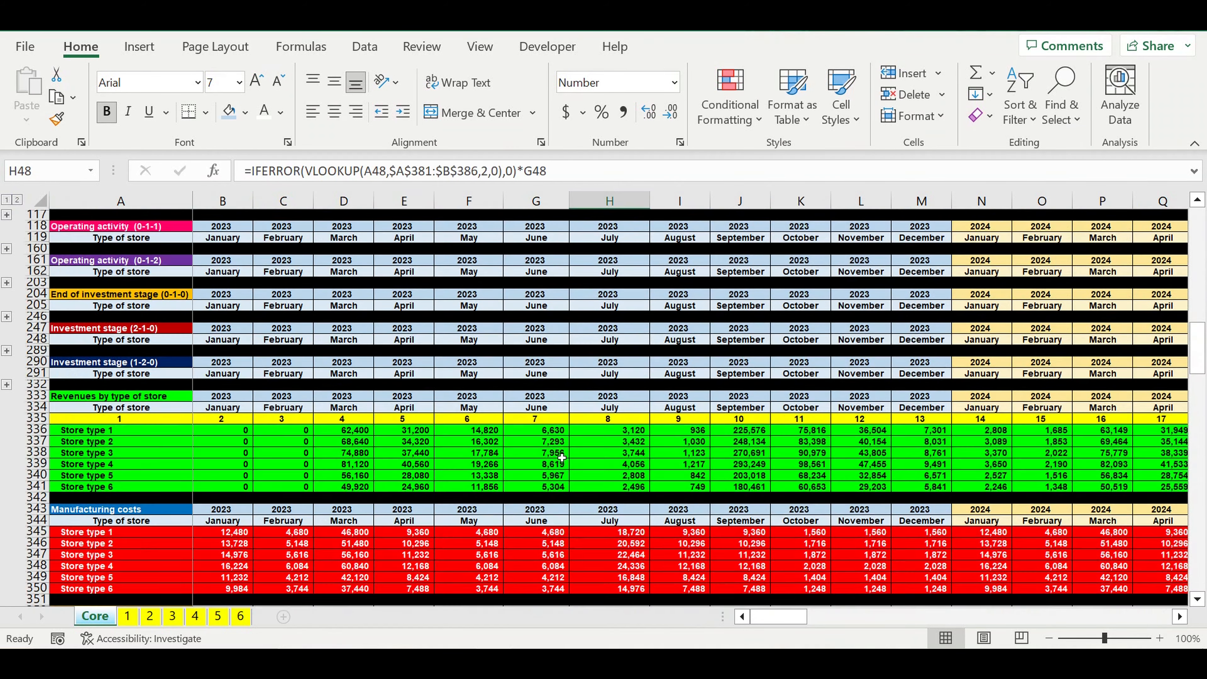
{"action": "scroll", "coordinate": [561, 458], "scroll_direction": "down", "scroll_amount": 13}
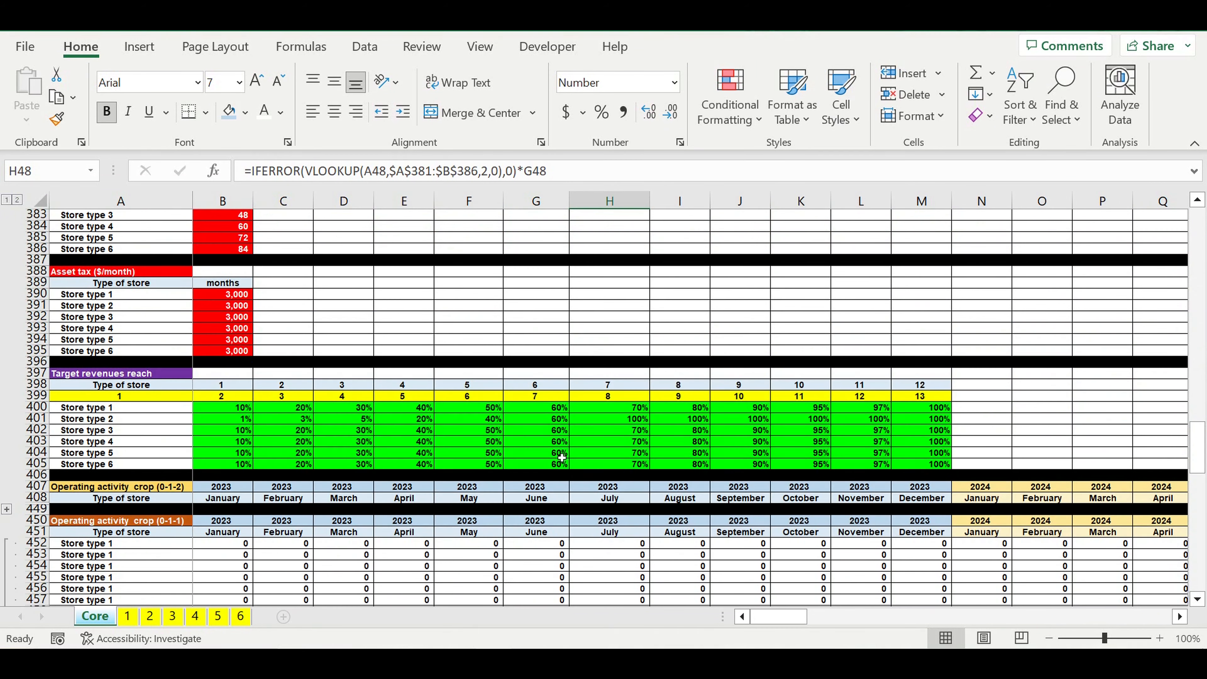
{"action": "scroll", "coordinate": [562, 458], "scroll_direction": "down", "scroll_amount": 2}
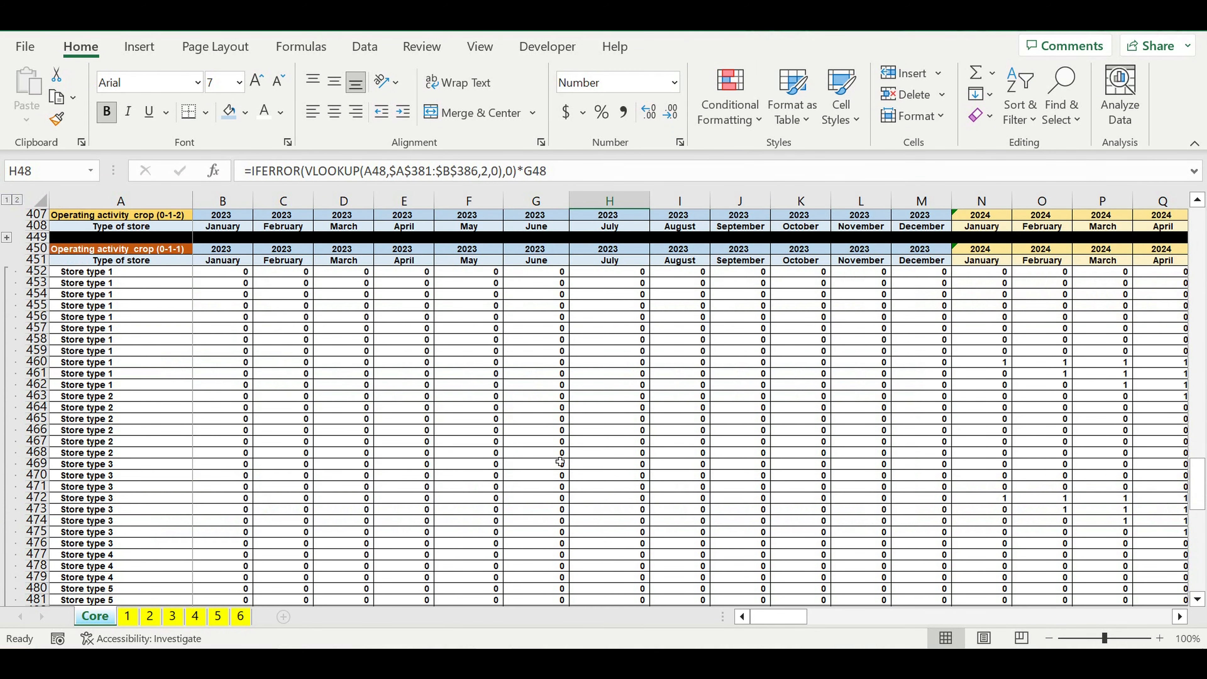
{"action": "scroll", "coordinate": [560, 461], "scroll_direction": "down", "scroll_amount": 12}
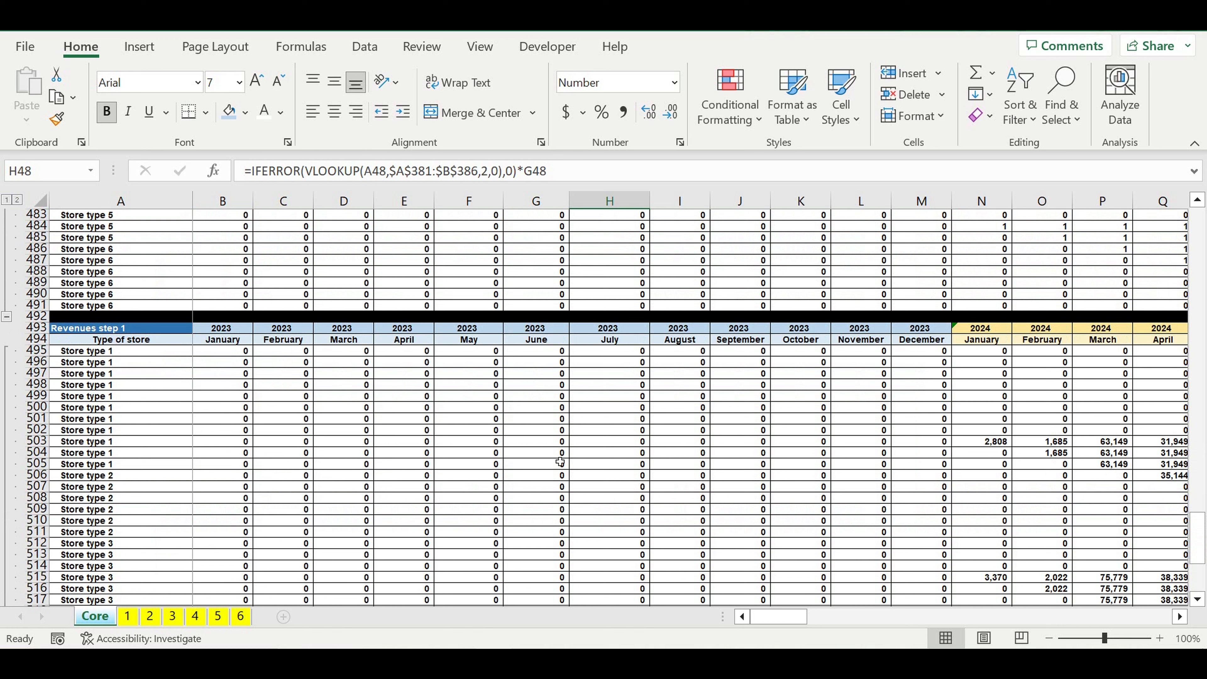
{"action": "scroll", "coordinate": [560, 462], "scroll_direction": "down", "scroll_amount": 3}
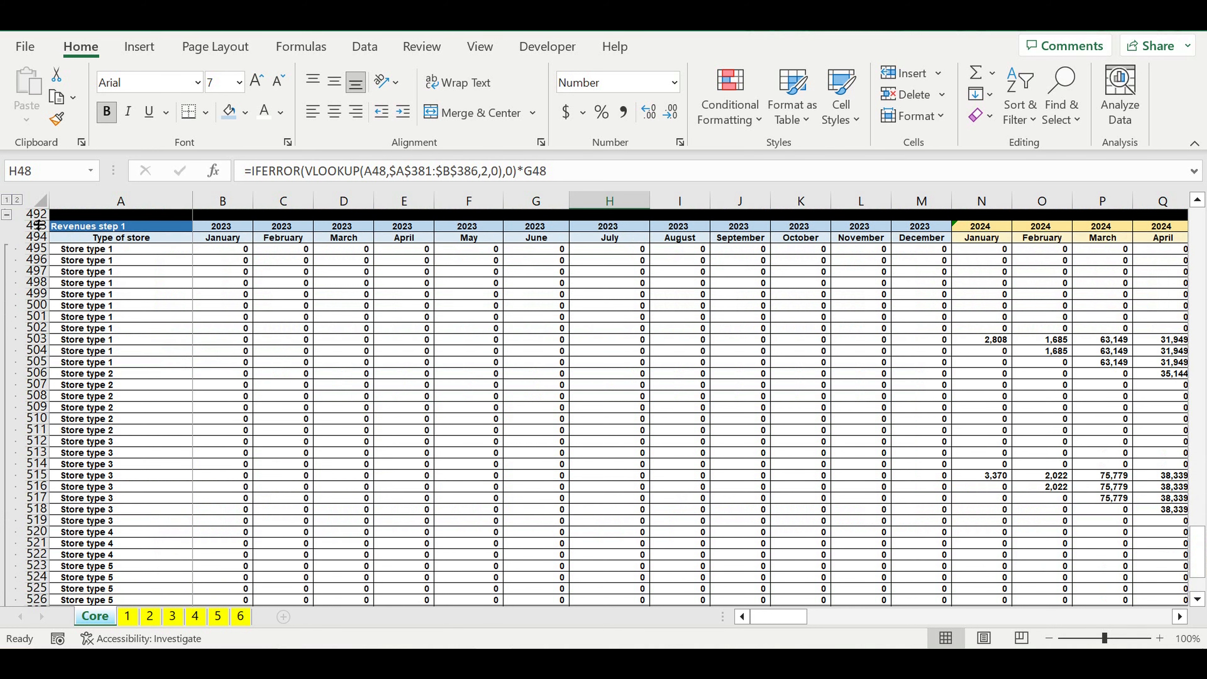
{"action": "left_click_drag", "start_coordinate": [36, 226], "coordinate": [36, 589]}
{"action": "left_click_drag", "start_coordinate": [114, 552], "coordinate": [43, 579]}
{"action": "key", "text": "ctrl+c"}
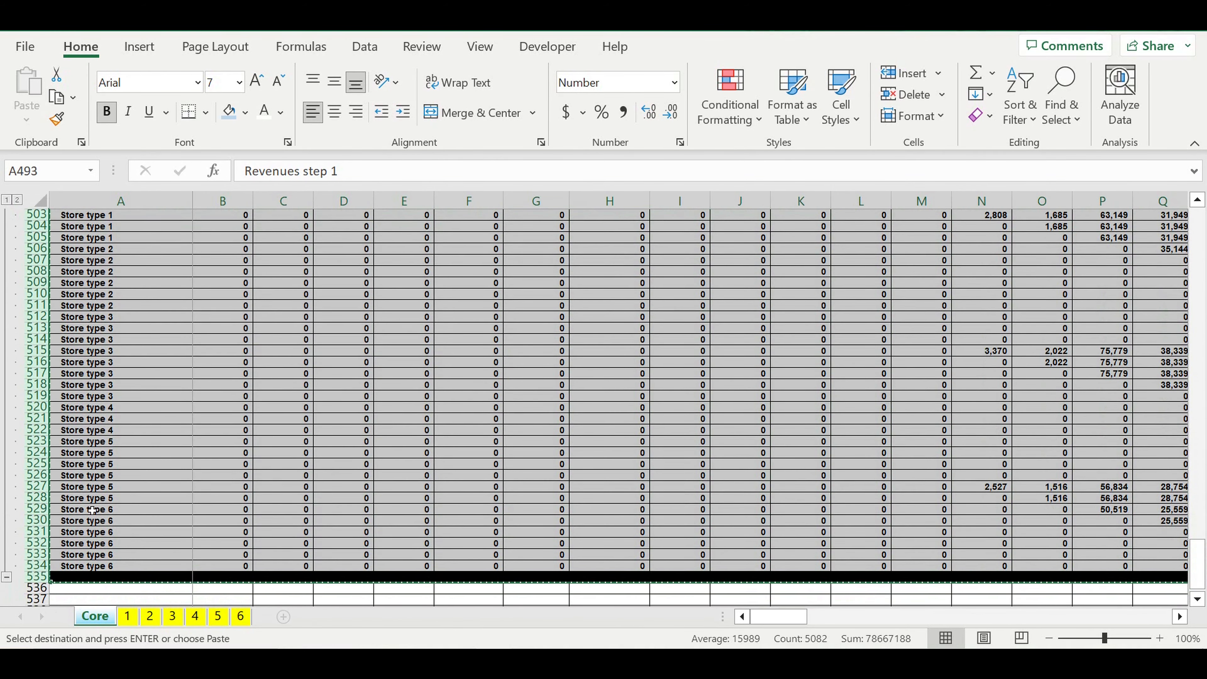
{"action": "left_click", "coordinate": [129, 594]}
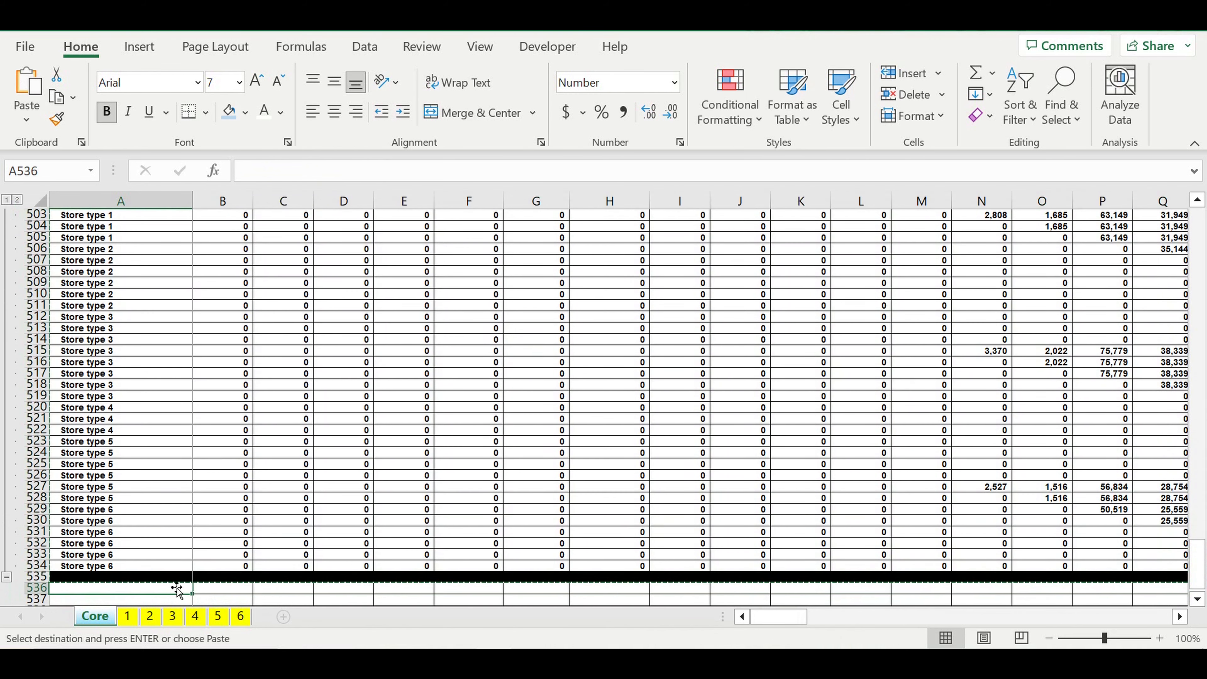
{"action": "key", "text": "ctrl+v"}
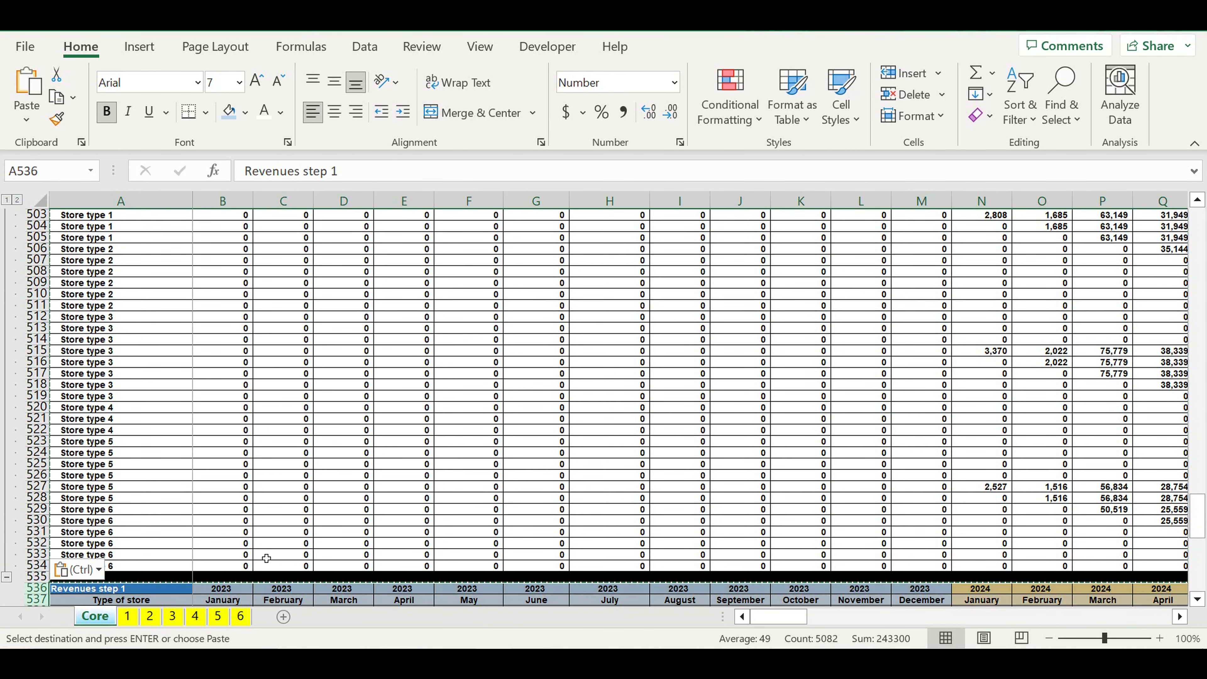
Step: Rename the copied block's heading in A536 to "Revenues step 2"
{"action": "left_click", "coordinate": [103, 593]}
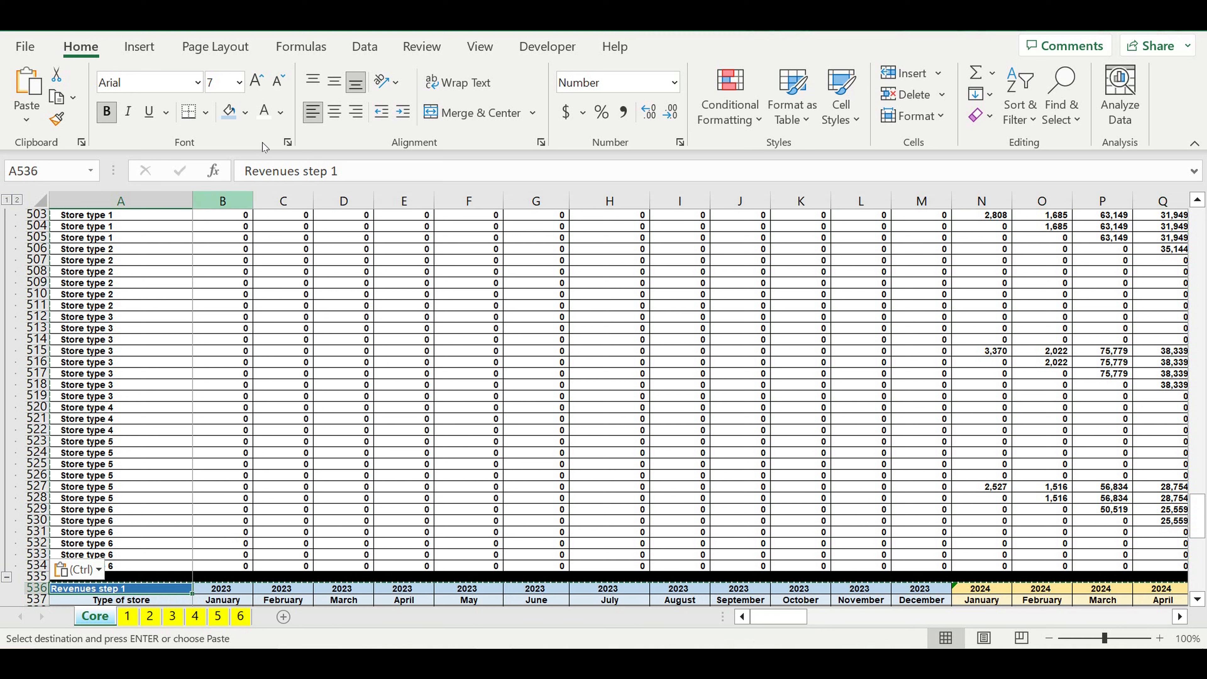
{"action": "left_click", "coordinate": [342, 168]}
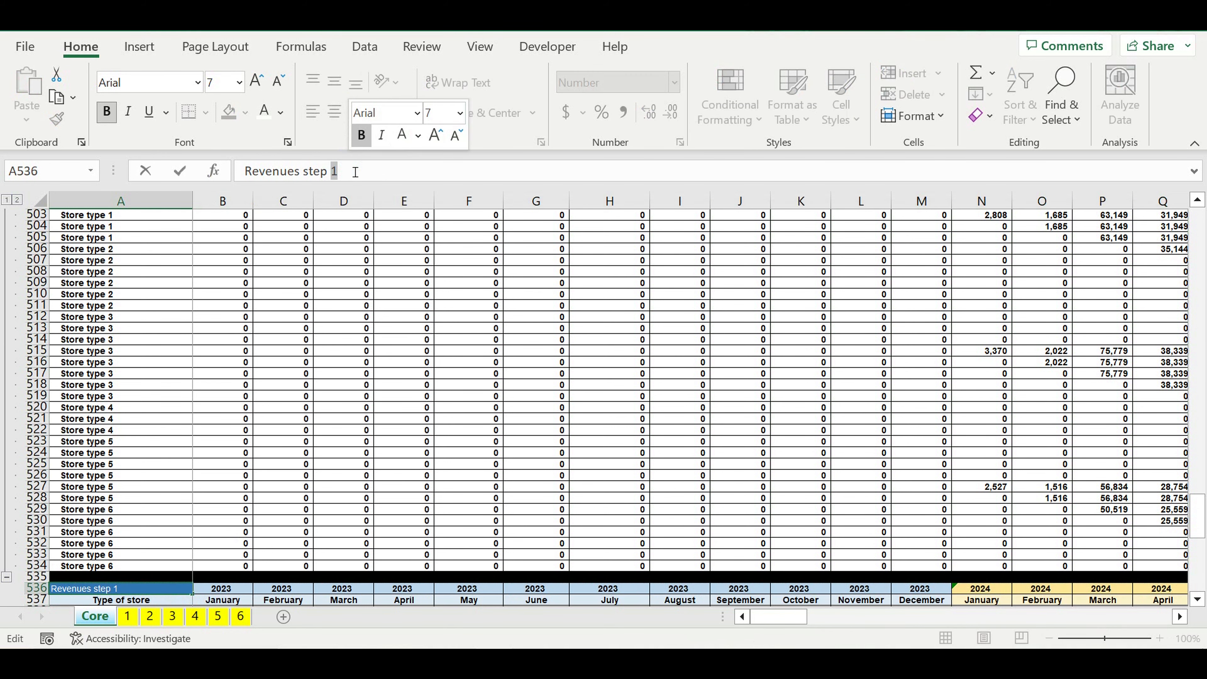
{"action": "type", "text": "2"}
{"action": "key", "text": "Return"}
Step: Fill the "Revenues step 2" heading cell A536 with dark blue-gray from the theme colors
{"action": "scroll", "coordinate": [305, 389], "scroll_direction": "down", "scroll_amount": 4}
{"action": "scroll", "coordinate": [198, 376], "scroll_direction": "down", "scroll_amount": 3}
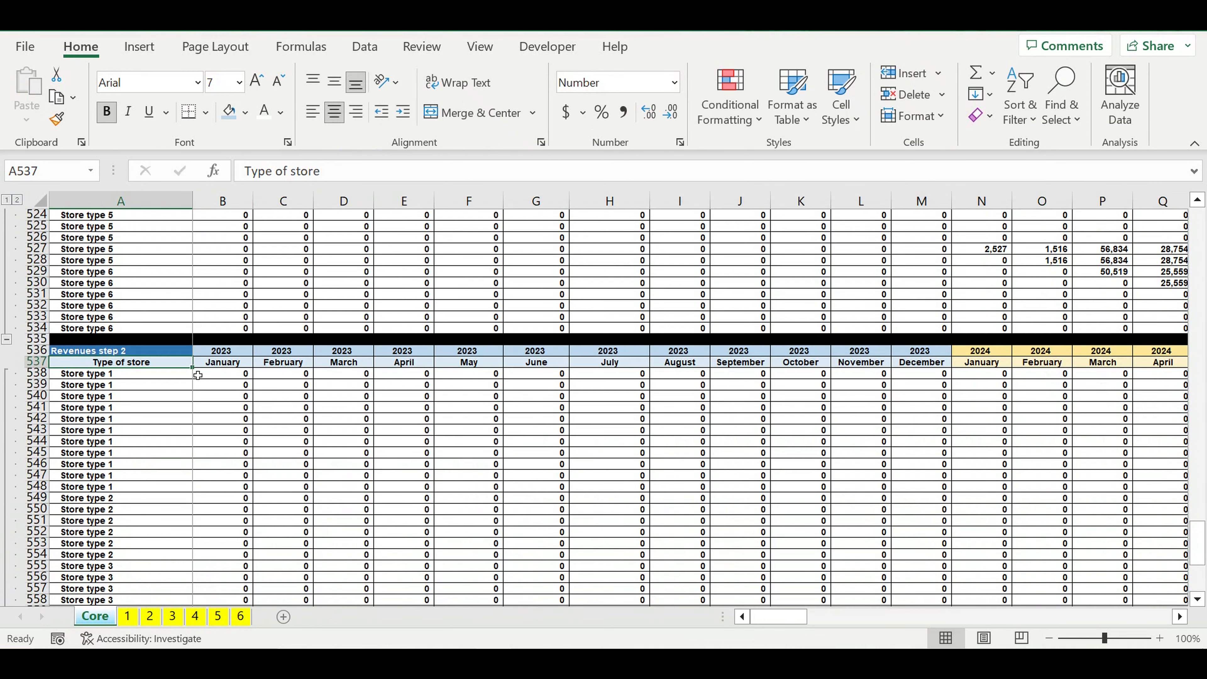
{"action": "left_click", "coordinate": [146, 351]}
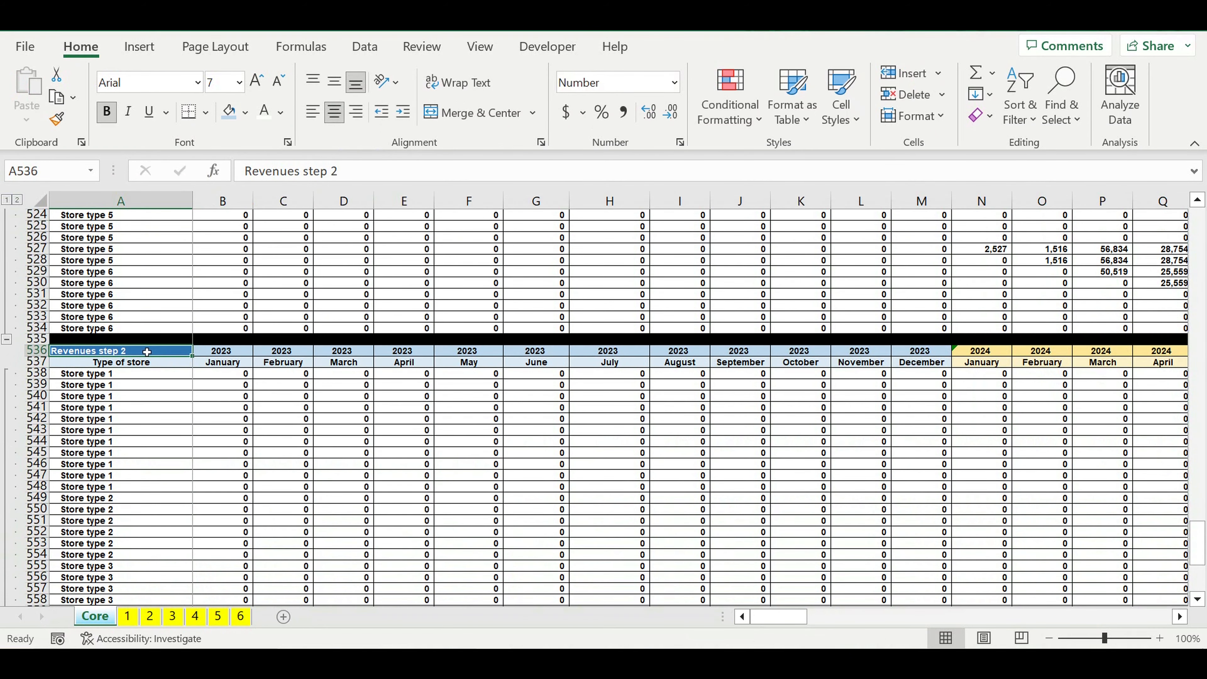
{"action": "left_click", "coordinate": [247, 112]}
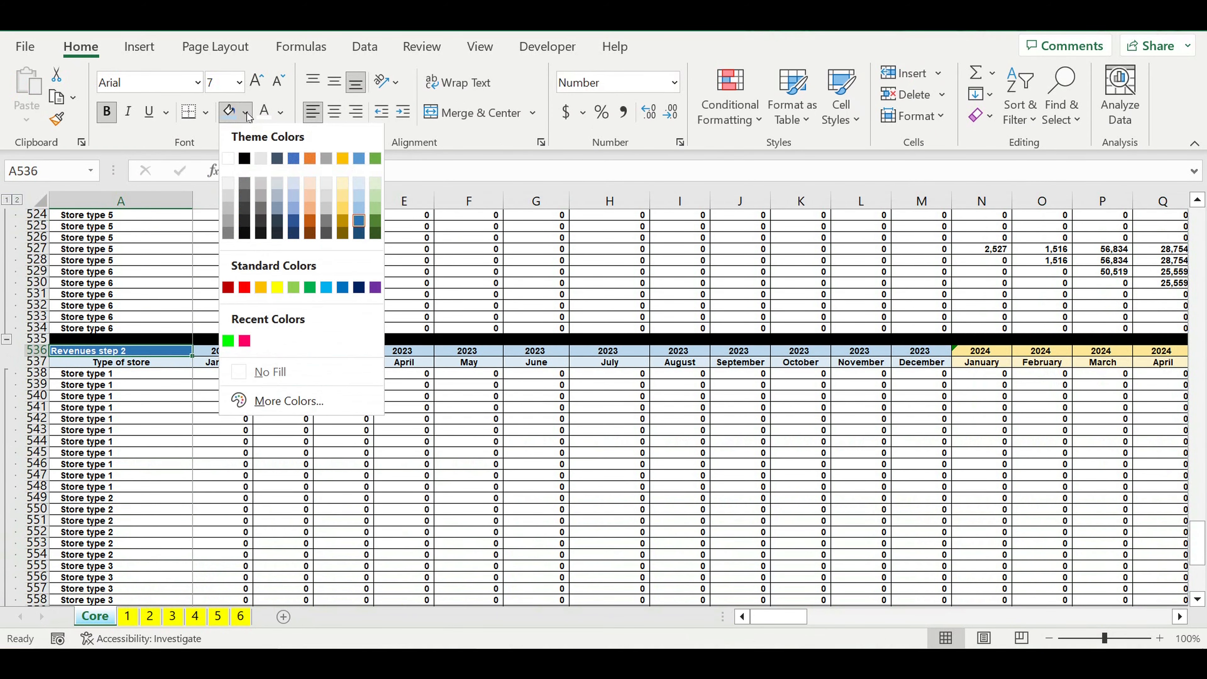
{"action": "left_click", "coordinate": [283, 220]}
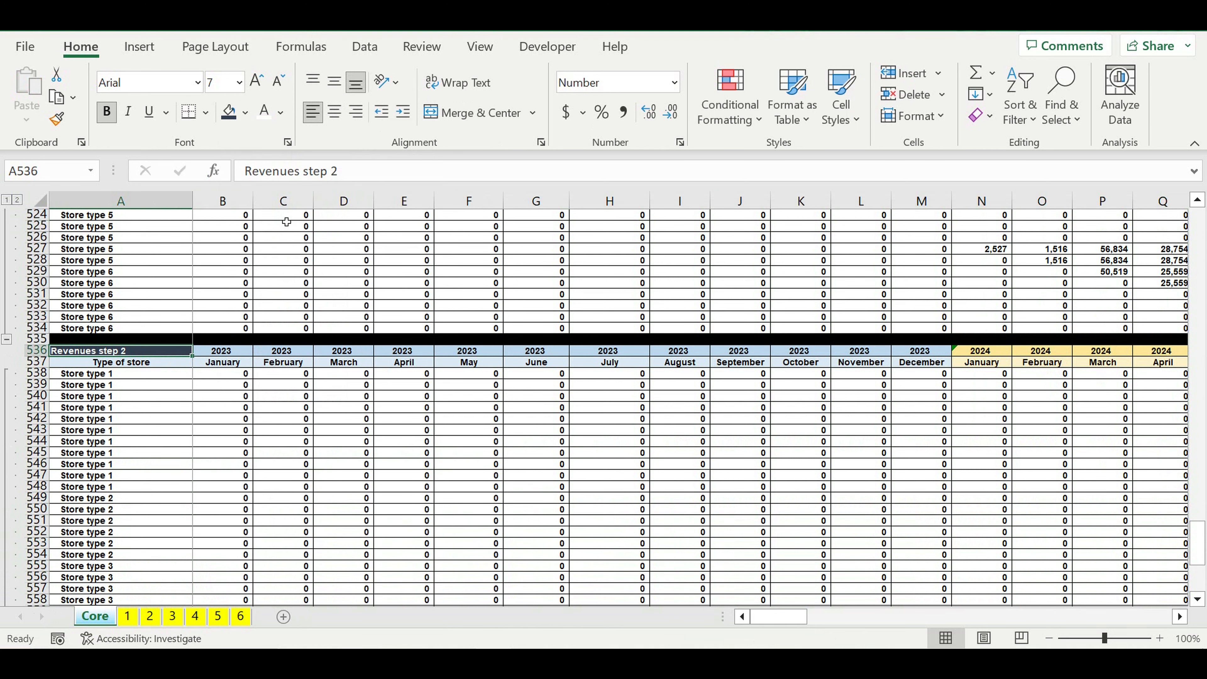
Step: Clear the copied formulas from B538:G547 in the "Revenues step 2" block
{"action": "left_click", "coordinate": [362, 456]}
{"action": "left_click_drag", "start_coordinate": [233, 374], "coordinate": [521, 476]}
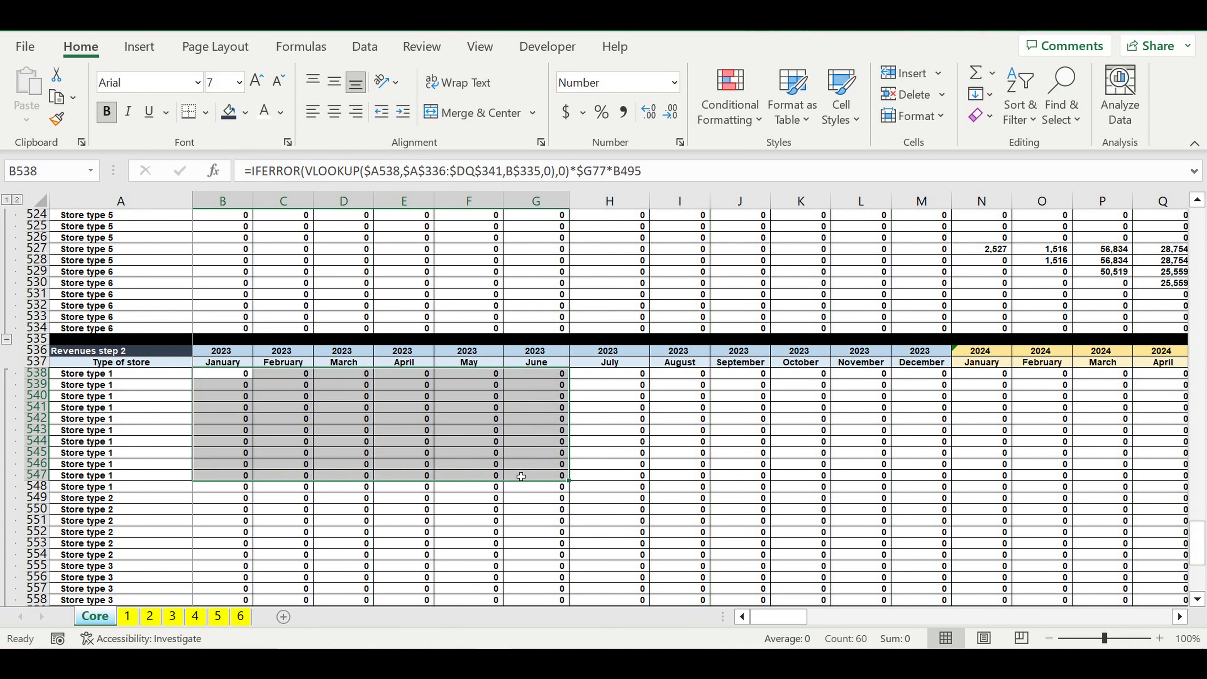
{"action": "key", "text": "Delete"}
{"action": "left_click", "coordinate": [237, 378]}
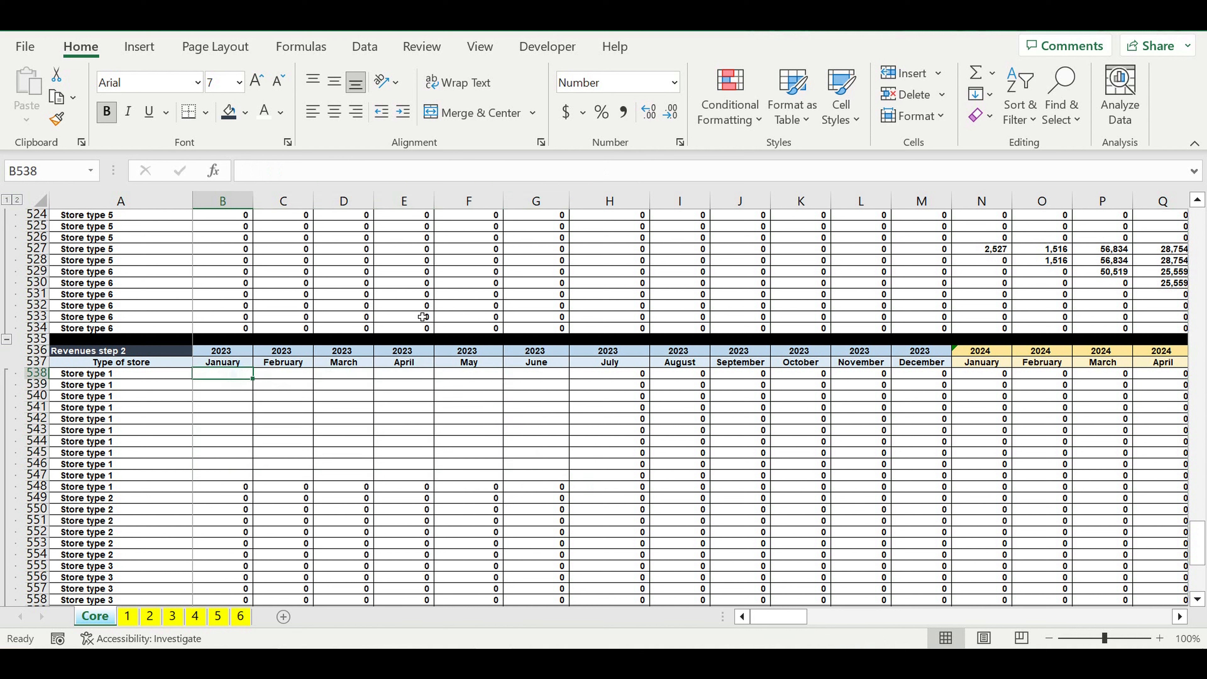
{"action": "left_click", "coordinate": [354, 423]}
{"action": "left_click", "coordinate": [233, 378]}
{"action": "type", "text": "=if"}
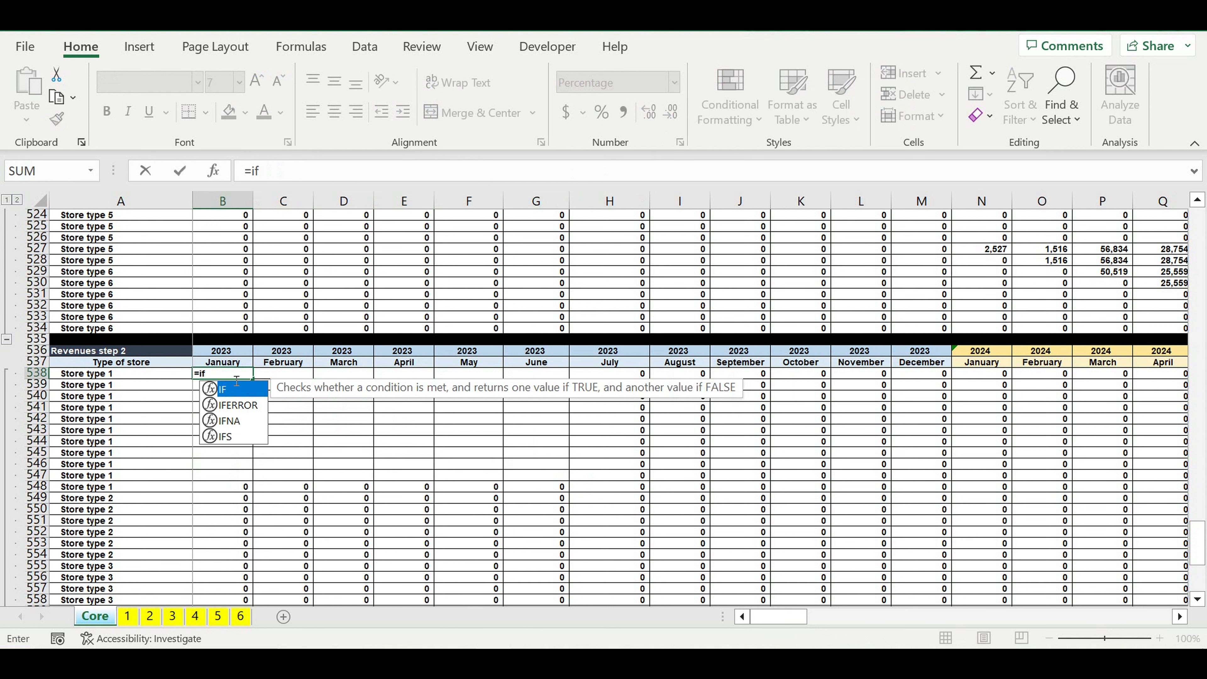
{"action": "type", "text": "("}
{"action": "scroll", "coordinate": [347, 414], "scroll_direction": "up", "scroll_amount": 12}
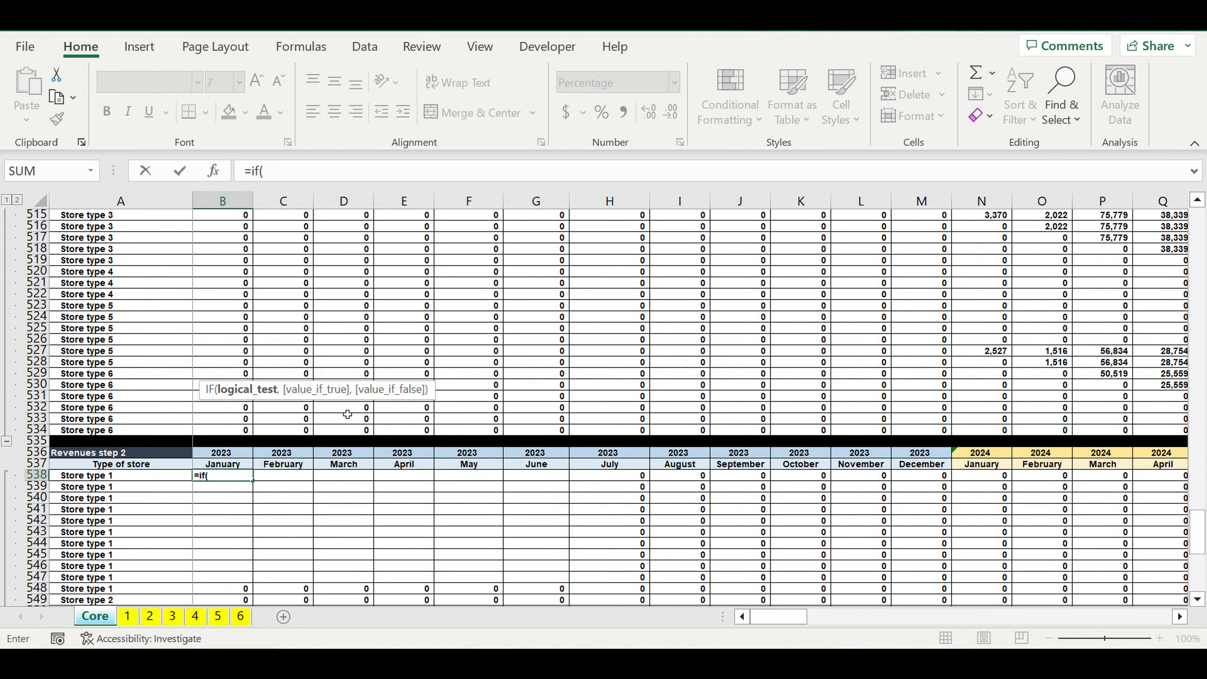
{"action": "scroll", "coordinate": [347, 414], "scroll_direction": "up", "scroll_amount": 12}
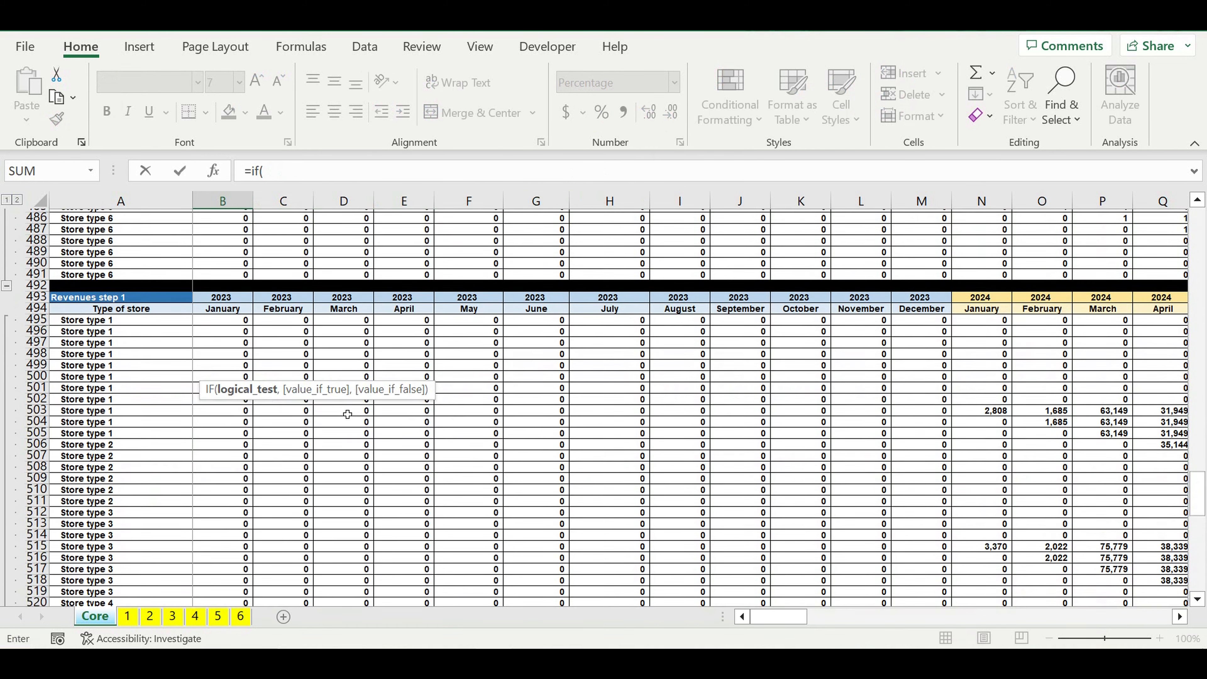
{"action": "scroll", "coordinate": [347, 414], "scroll_direction": "up", "scroll_amount": 5}
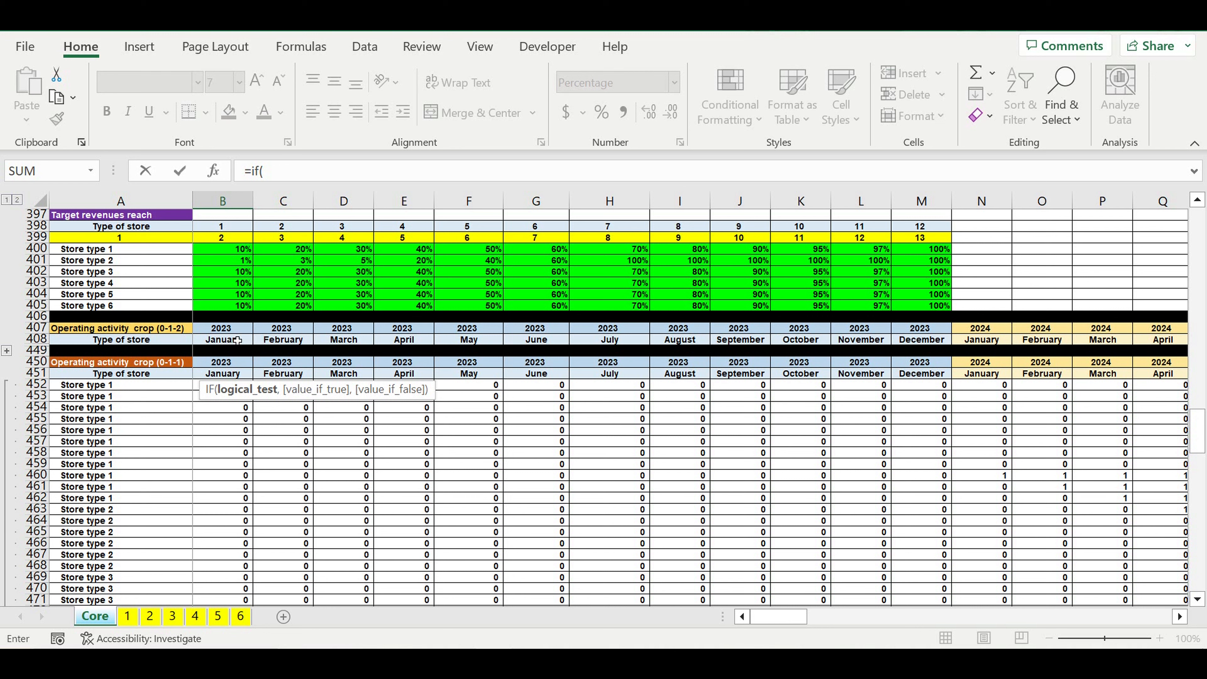
{"action": "left_click_drag", "start_coordinate": [293, 178], "coordinate": [215, 167]}
{"action": "key", "text": "BackSpace"}
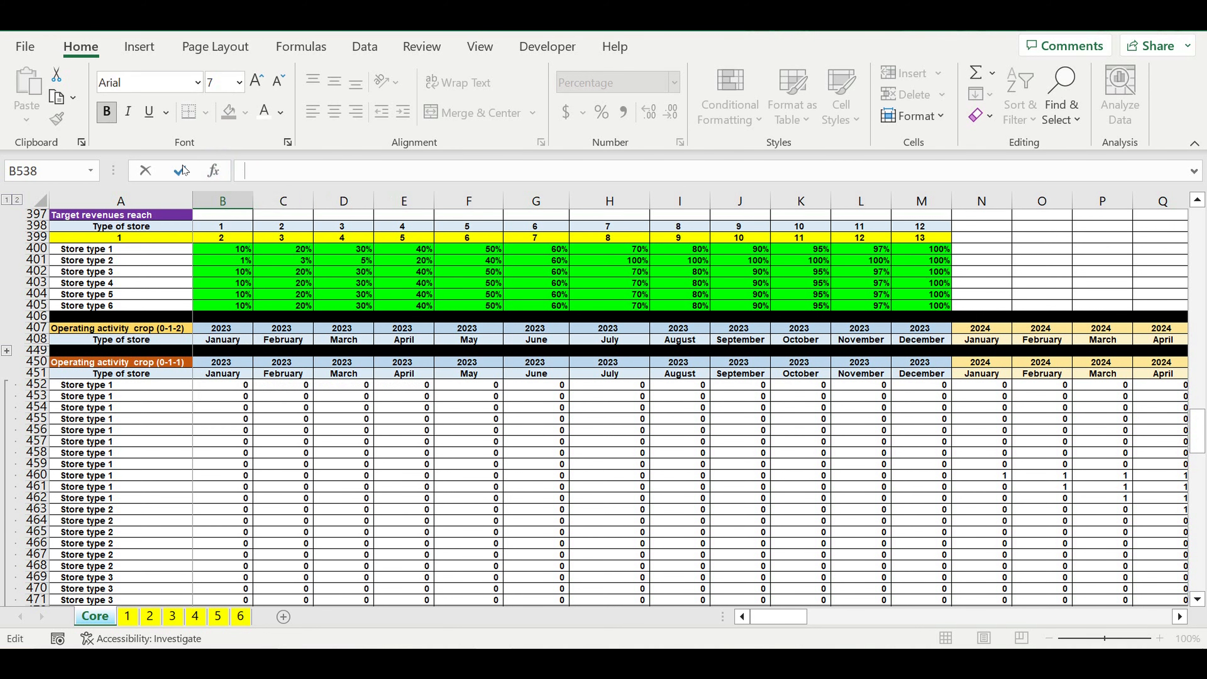
{"action": "key", "text": "Return"}
Step: Expand the collapsed rows 409 to 448 of the "Operating activity crop (0-1-2)" block
{"action": "scroll", "coordinate": [313, 436], "scroll_direction": "up", "scroll_amount": 6}
{"action": "scroll", "coordinate": [313, 436], "scroll_direction": "up", "scroll_amount": 15}
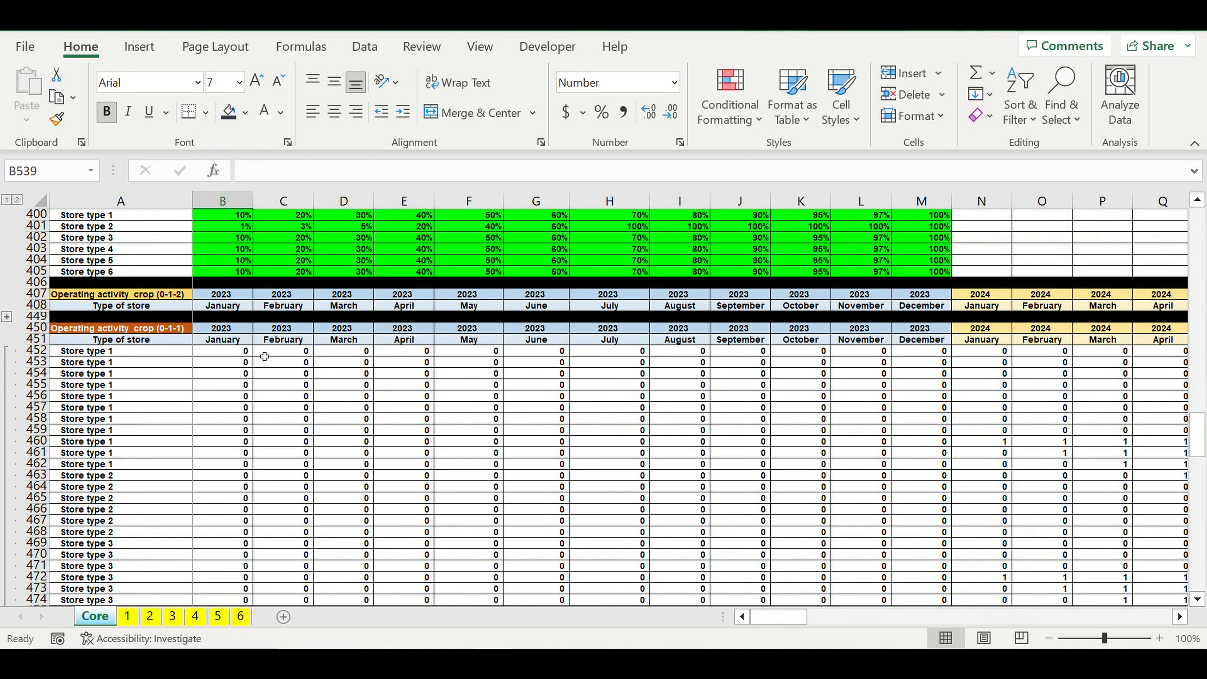
{"action": "scroll", "coordinate": [206, 347], "scroll_direction": "up", "scroll_amount": 1}
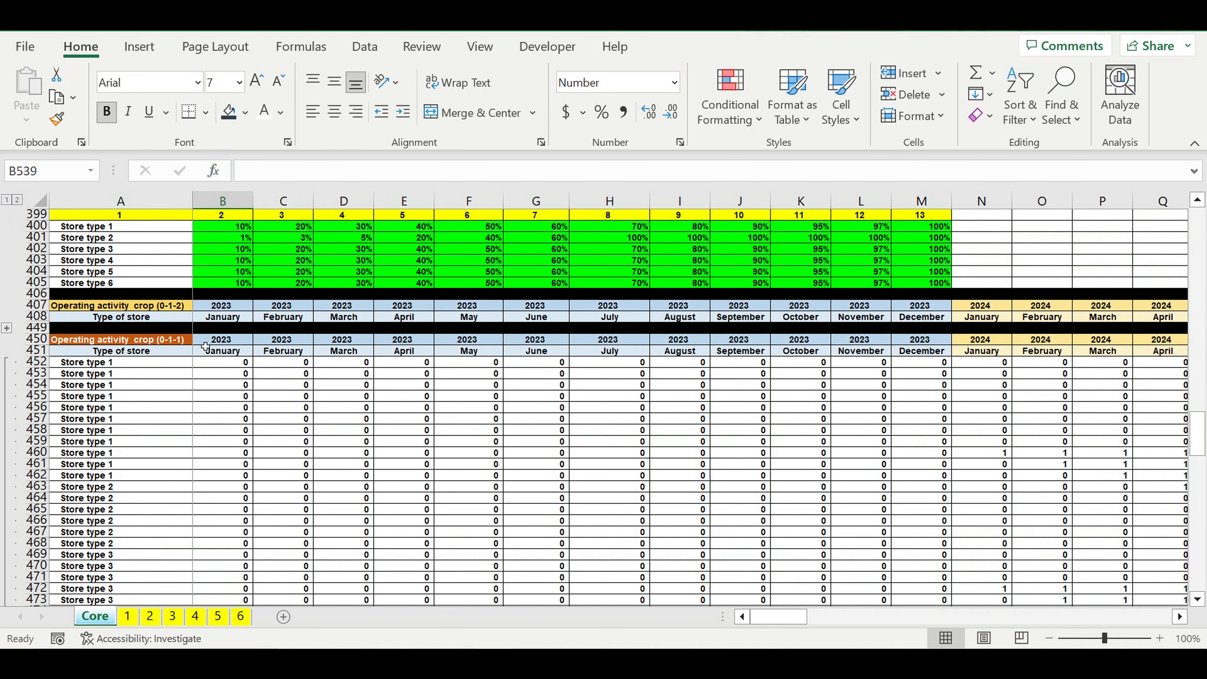
{"action": "left_click", "coordinate": [6, 327]}
{"action": "scroll", "coordinate": [180, 418], "scroll_direction": "down", "scroll_amount": 5}
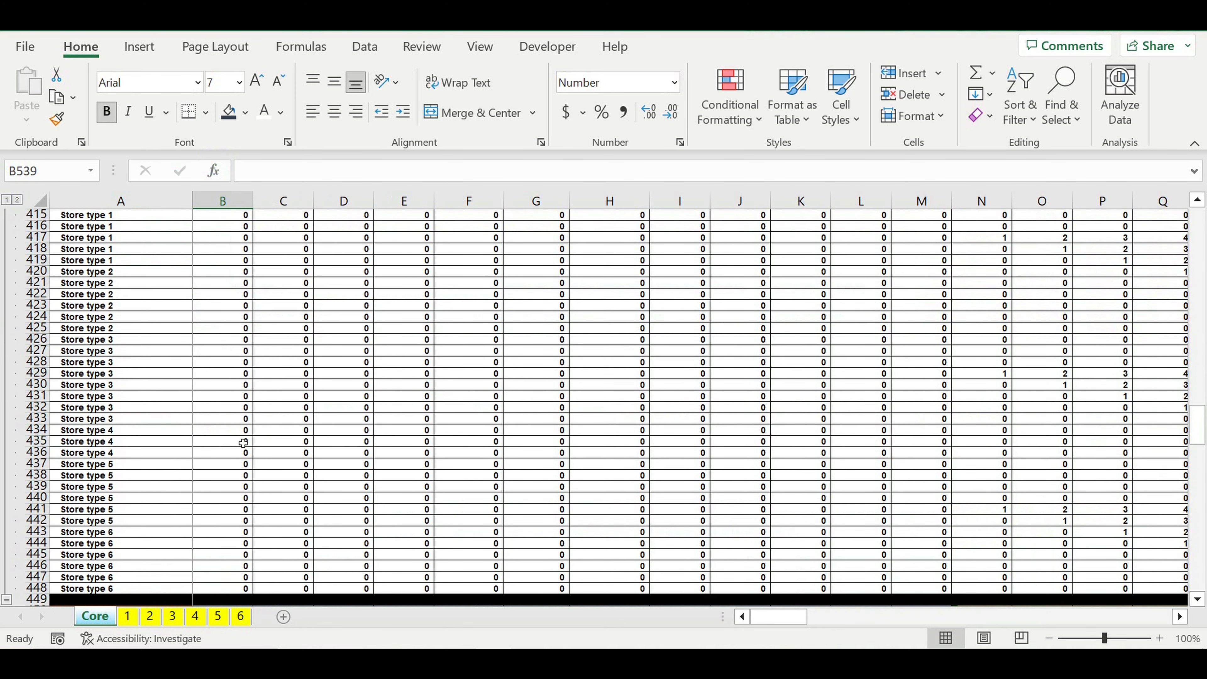
{"action": "scroll", "coordinate": [243, 443], "scroll_direction": "down", "scroll_amount": 13}
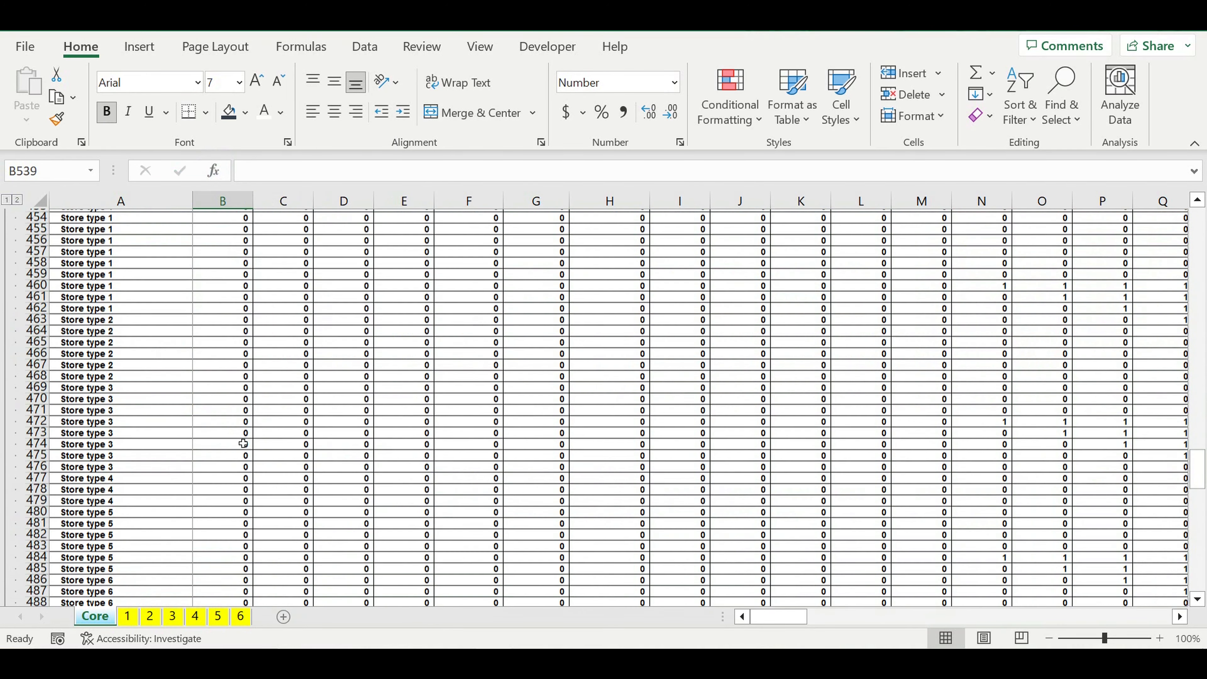
{"action": "scroll", "coordinate": [243, 443], "scroll_direction": "down", "scroll_amount": 6}
{"action": "scroll", "coordinate": [243, 442], "scroll_direction": "down", "scroll_amount": 11}
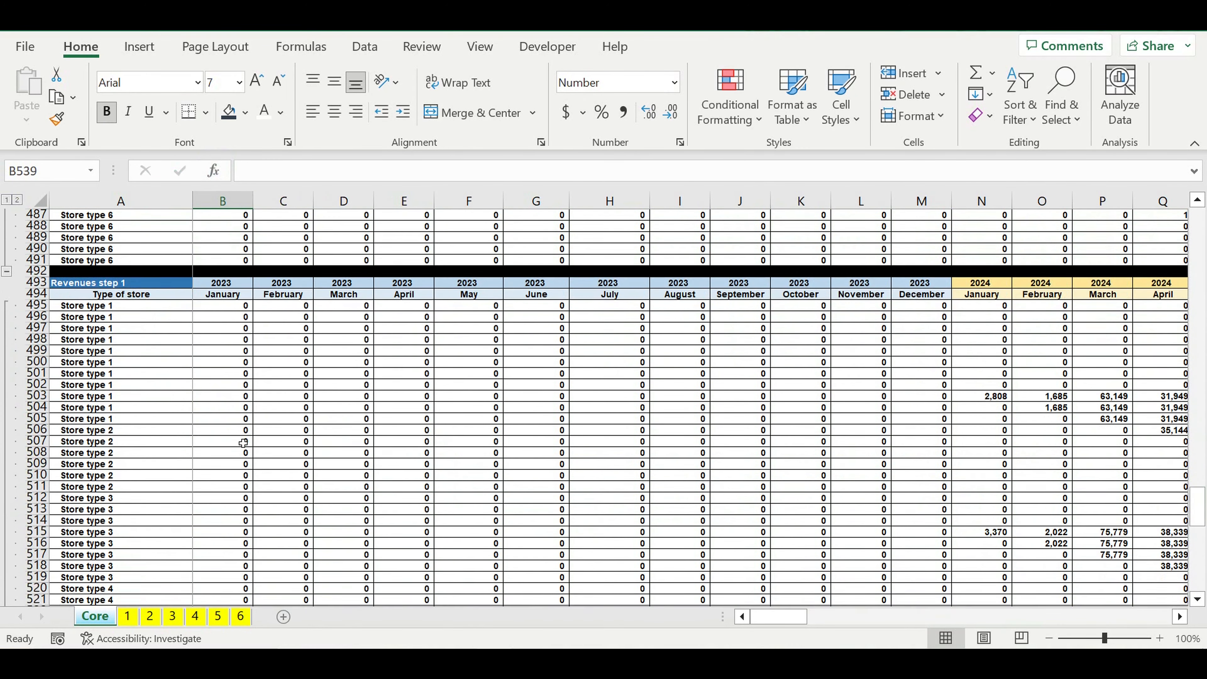
{"action": "scroll", "coordinate": [243, 442], "scroll_direction": "down", "scroll_amount": 7}
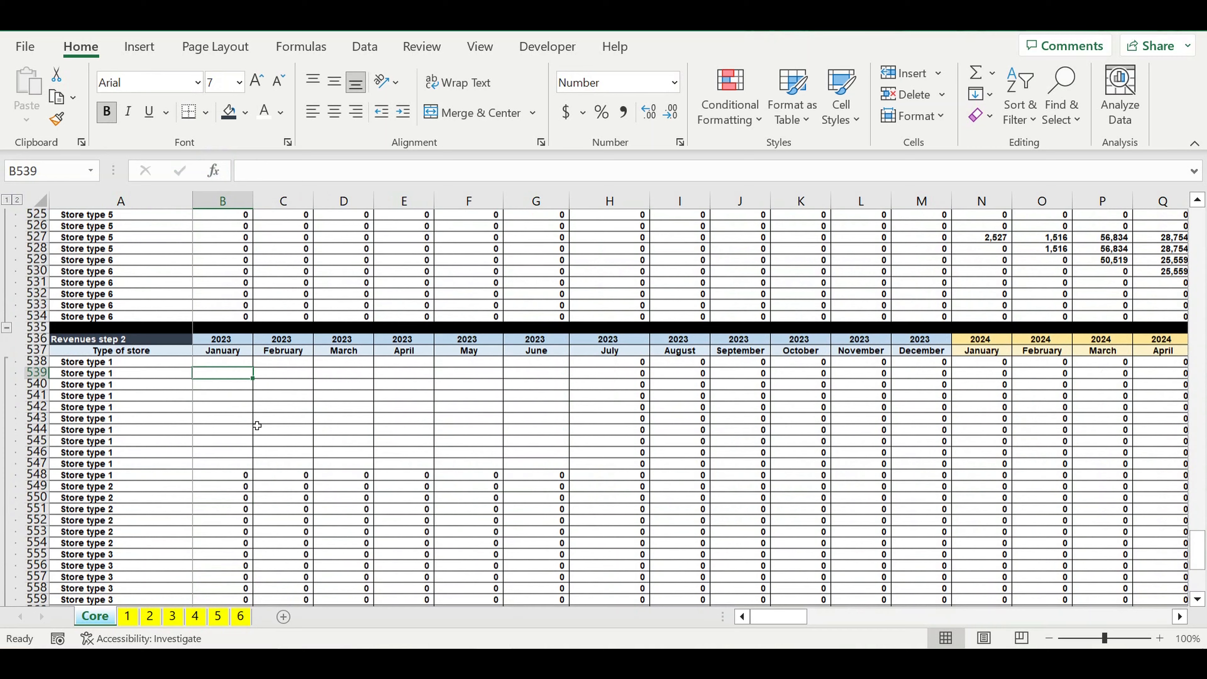
Step: Start an IF formula in B538 with the test B409=1, referring to the first "Operating activity crop (0-1-2)" cell
{"action": "left_click", "coordinate": [242, 396]}
{"action": "left_click", "coordinate": [233, 354]}
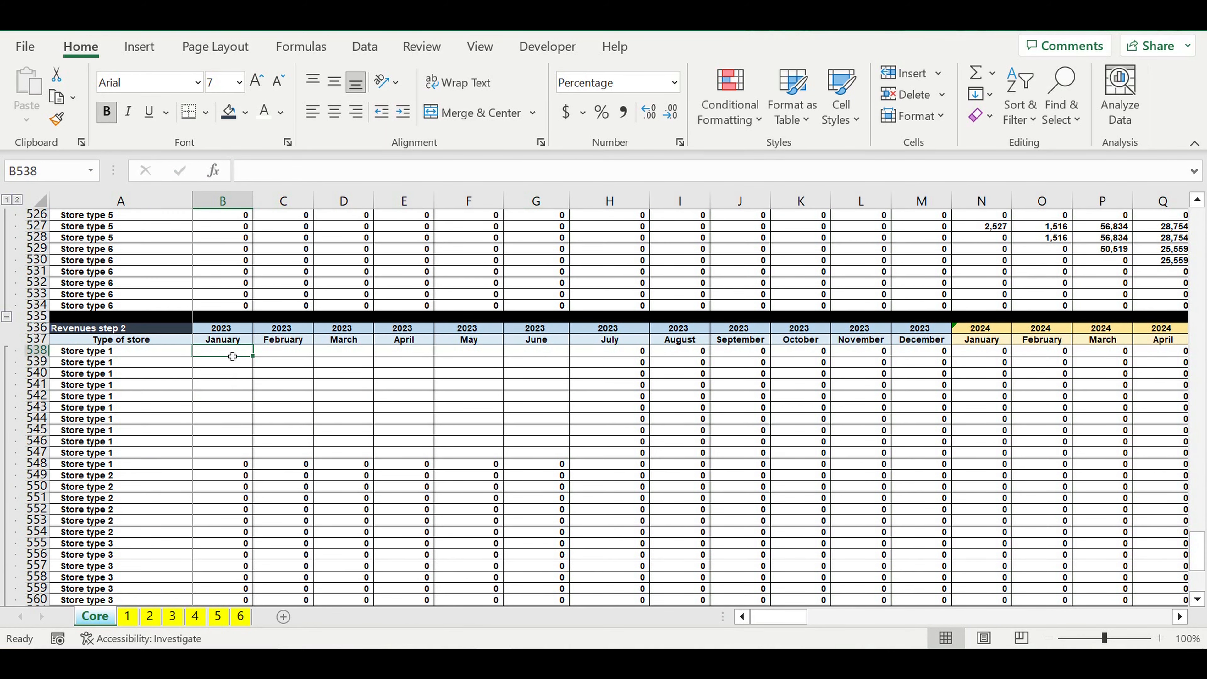
{"action": "type", "text": "=if("}
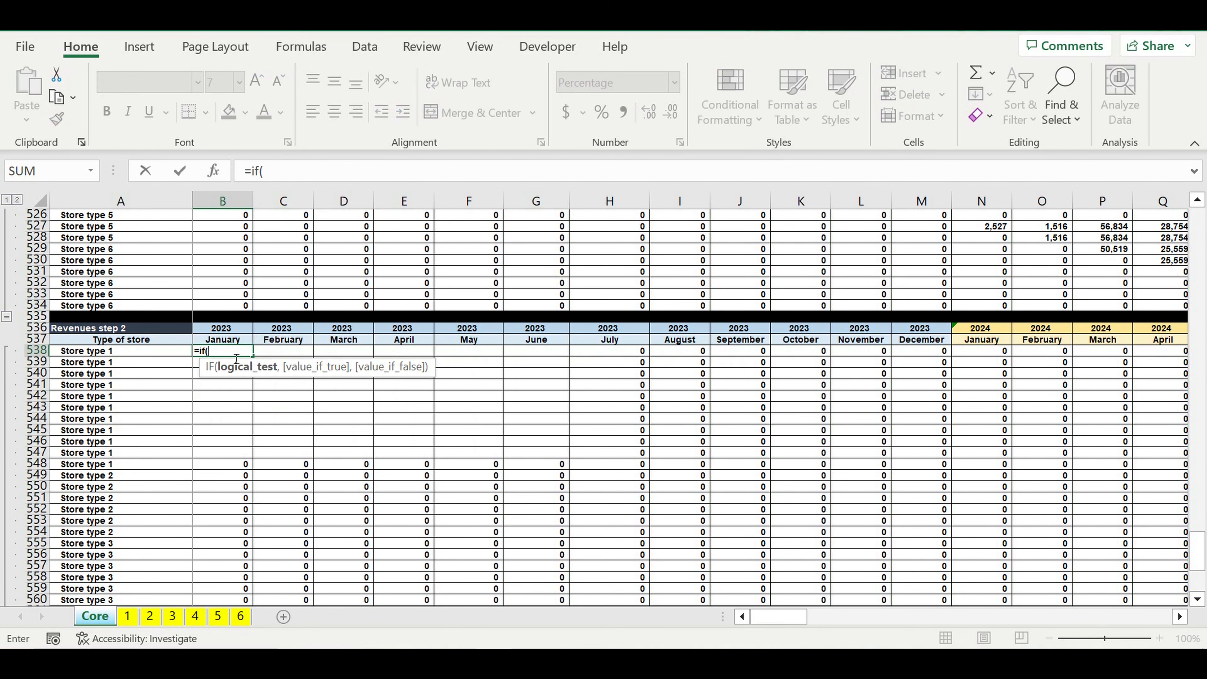
{"action": "scroll", "coordinate": [234, 355], "scroll_direction": "up", "scroll_amount": 20}
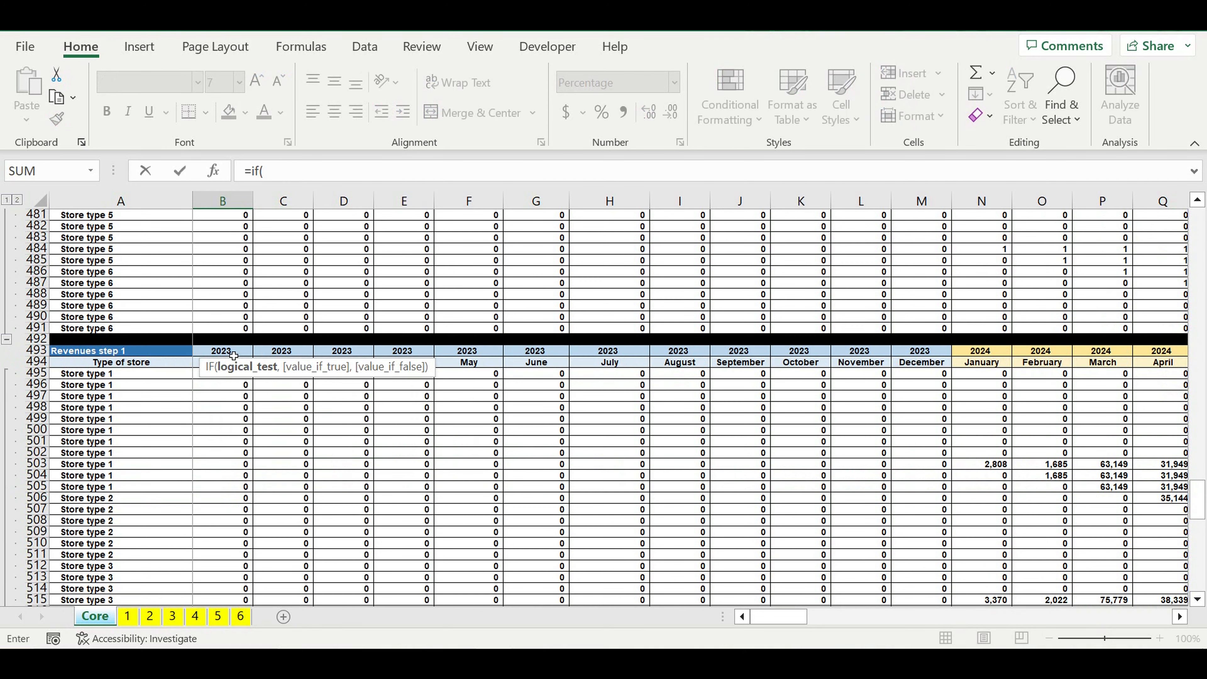
{"action": "scroll", "coordinate": [234, 355], "scroll_direction": "up", "scroll_amount": 15}
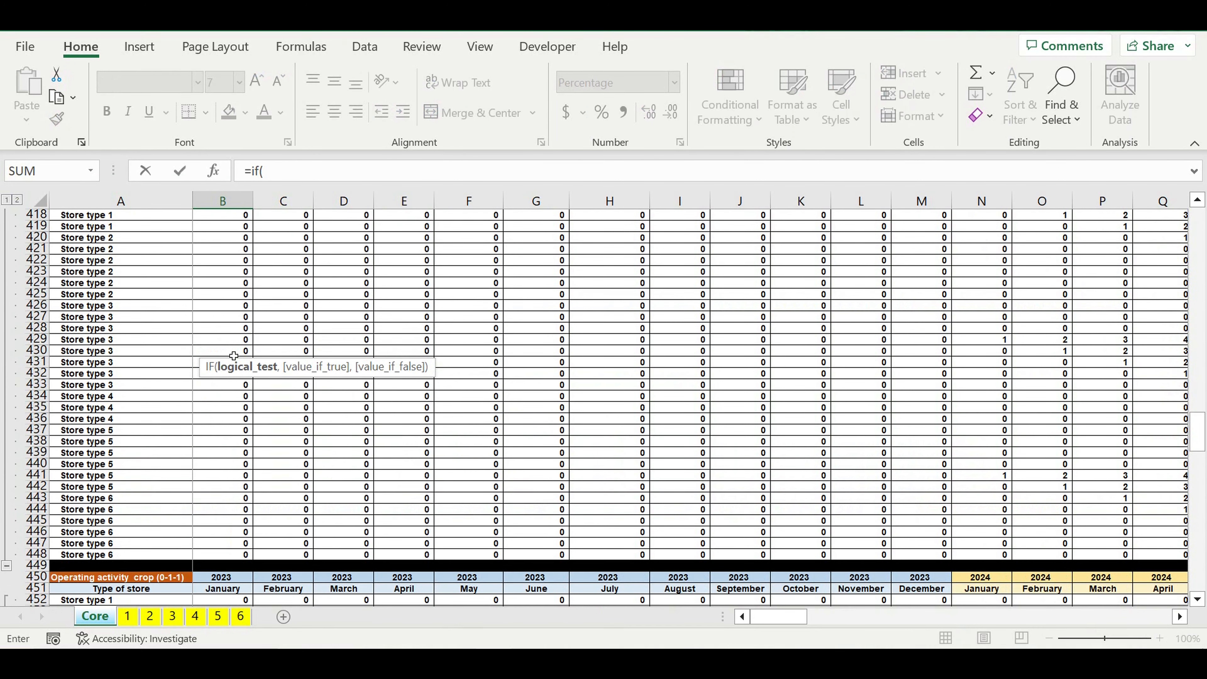
{"action": "scroll", "coordinate": [234, 355], "scroll_direction": "up", "scroll_amount": 6}
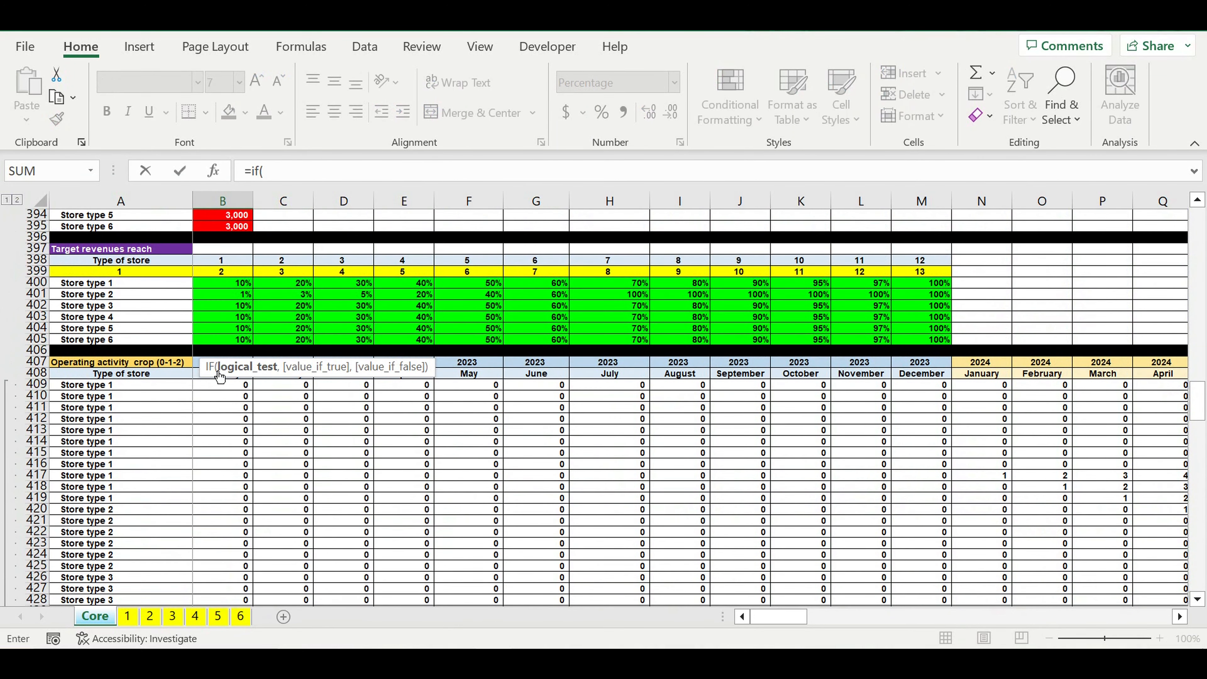
{"action": "left_click", "coordinate": [213, 390]}
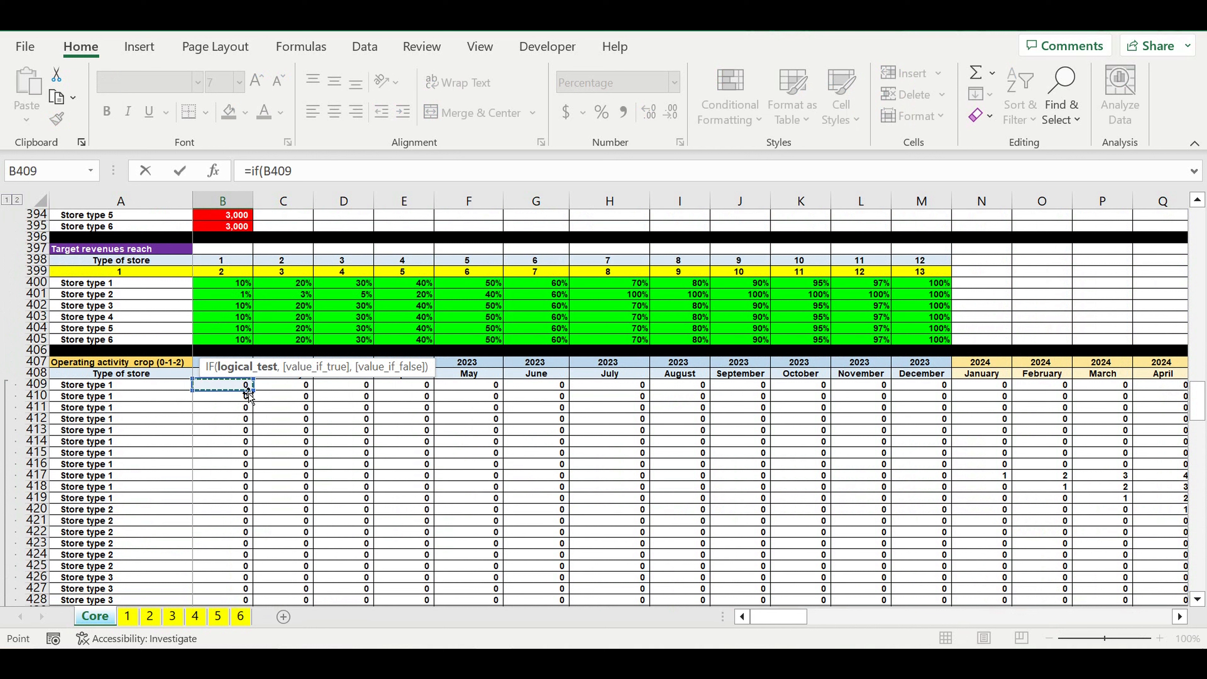
{"action": "type", "text": "="}
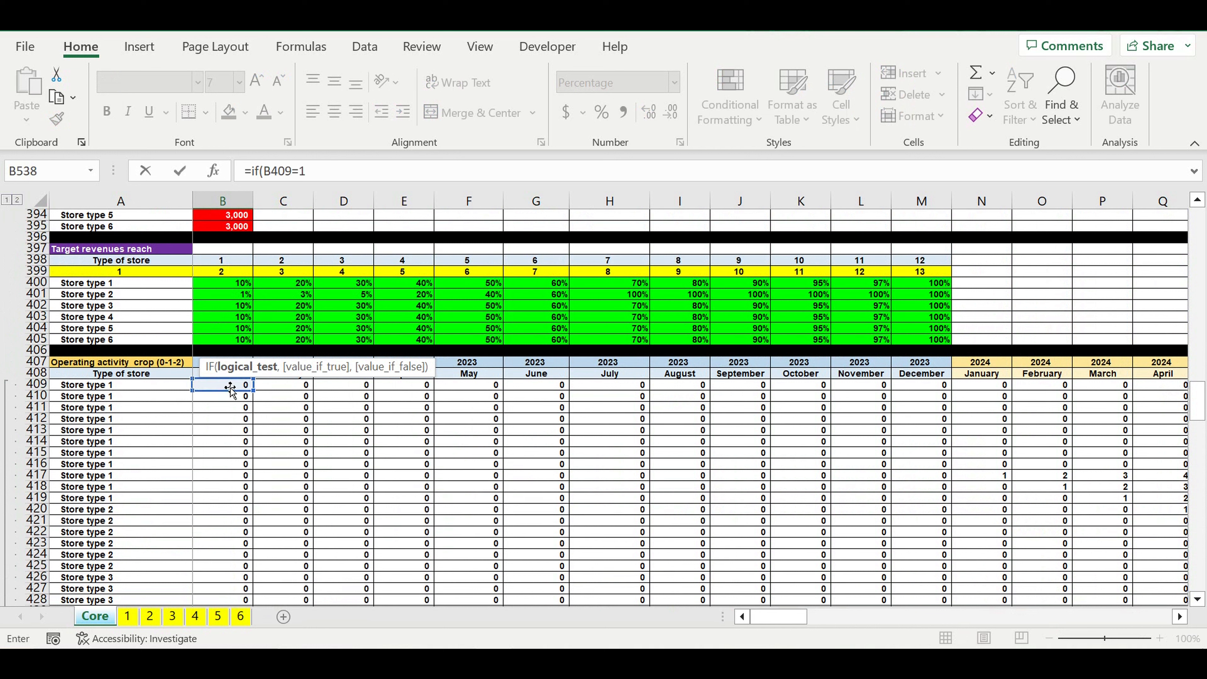
{"action": "type", "text": "1,"}
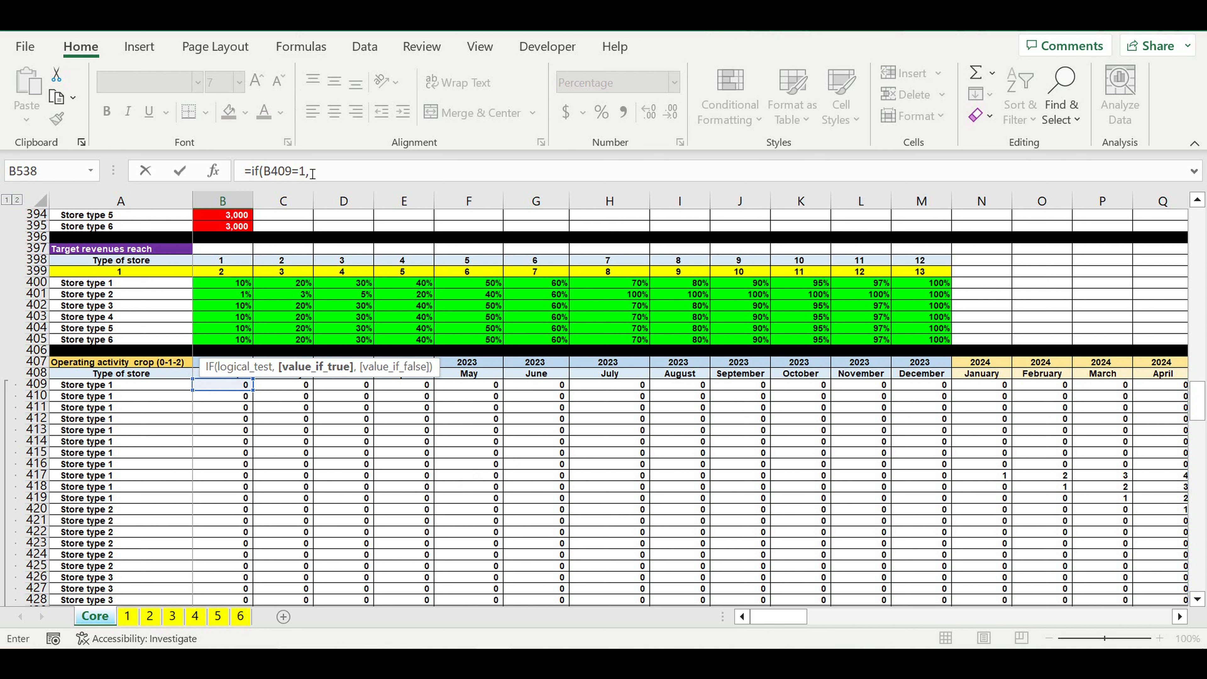
Step: Change the IF test in B538 to B409=0 and return 0 when it is true
{"action": "left_click_drag", "start_coordinate": [306, 172], "coordinate": [298, 172]}
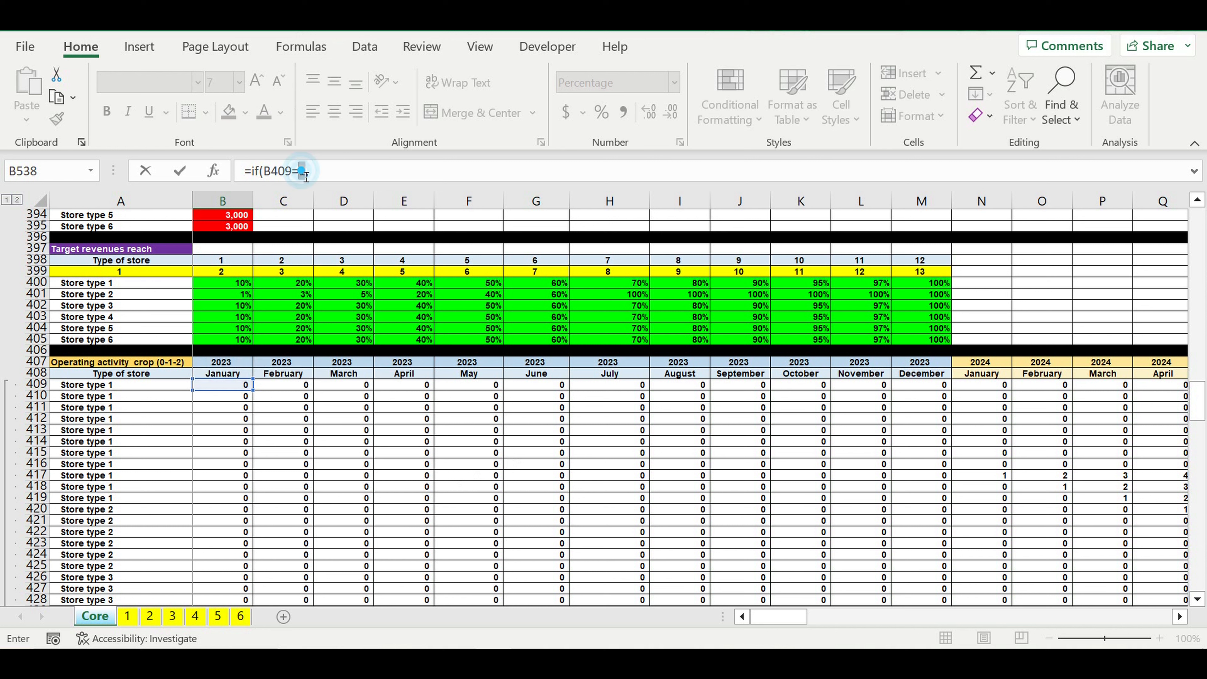
{"action": "type", "text": "0,"}
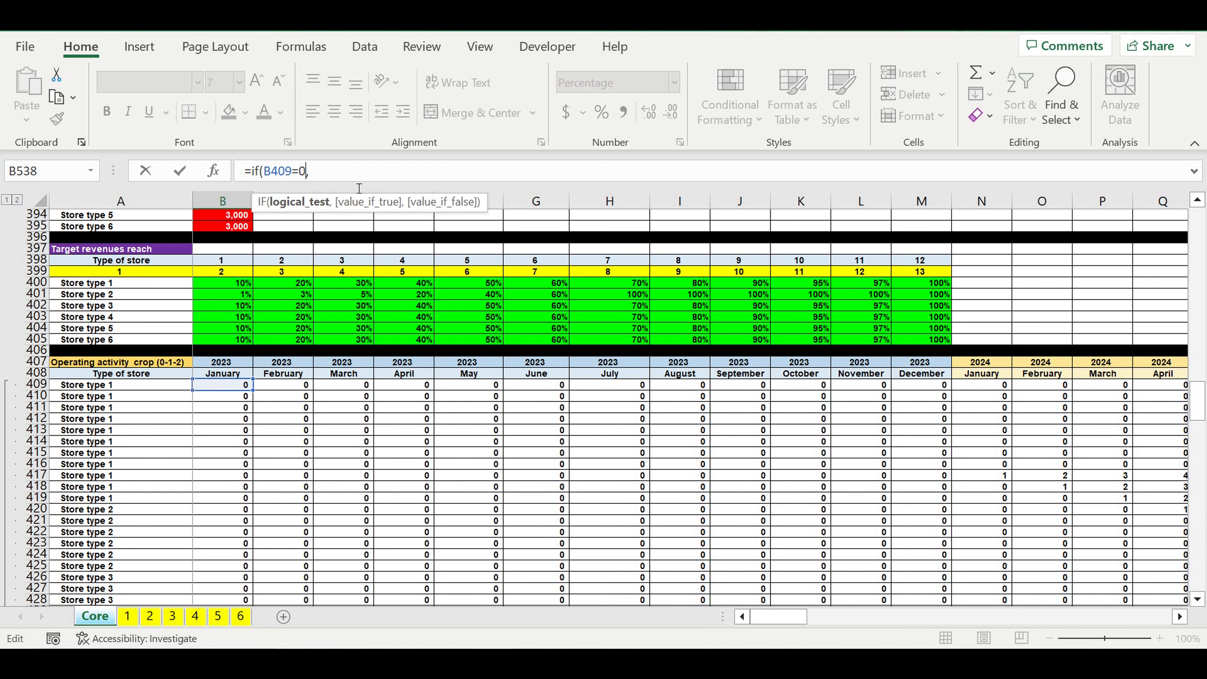
{"action": "left_click", "coordinate": [318, 171]}
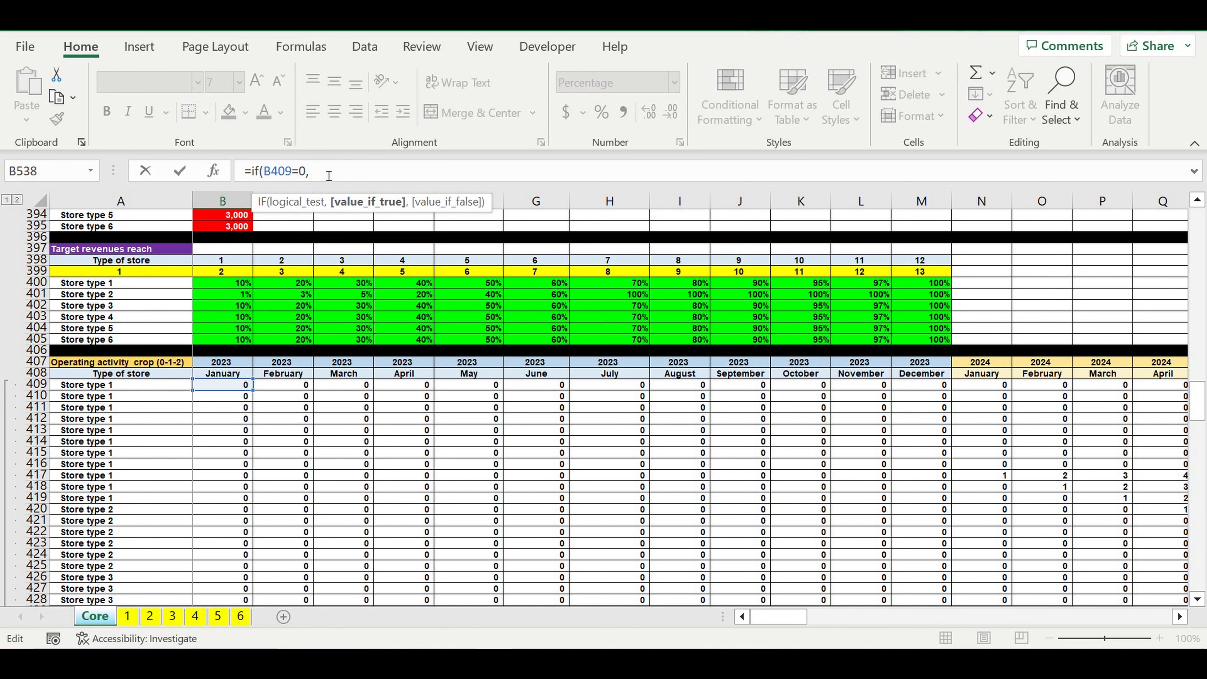
{"action": "type", "text": "0m"}
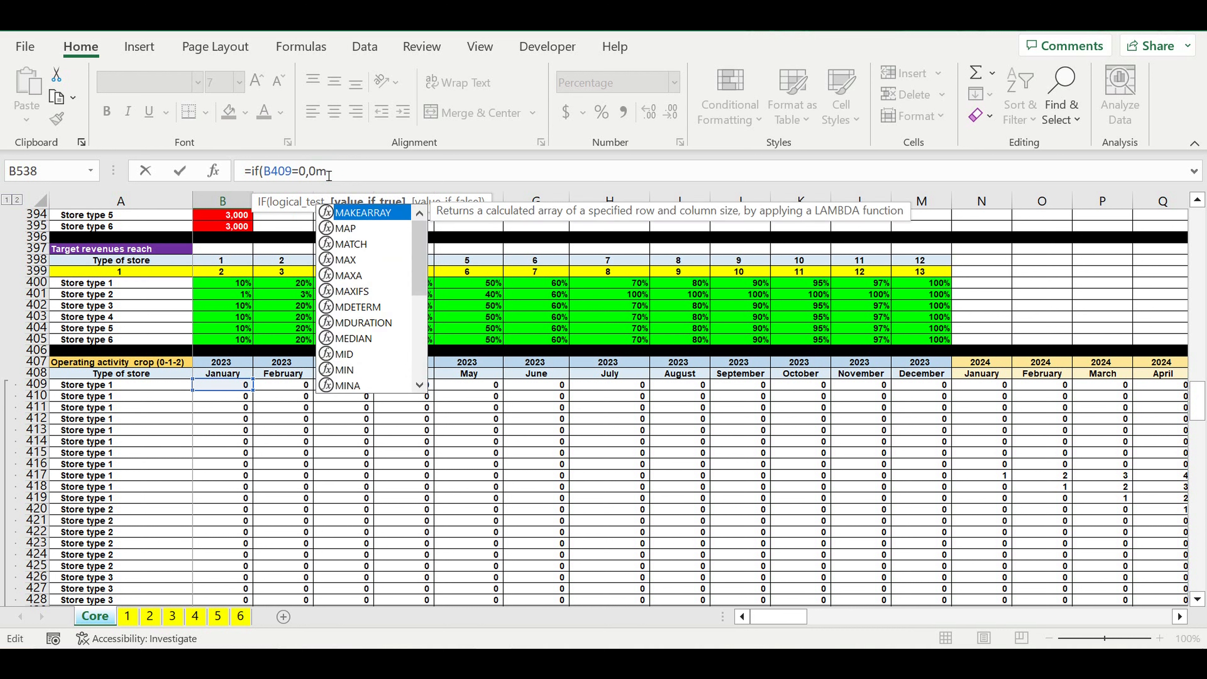
{"action": "key", "text": "BackSpace"}
{"action": "type", "text": ","}
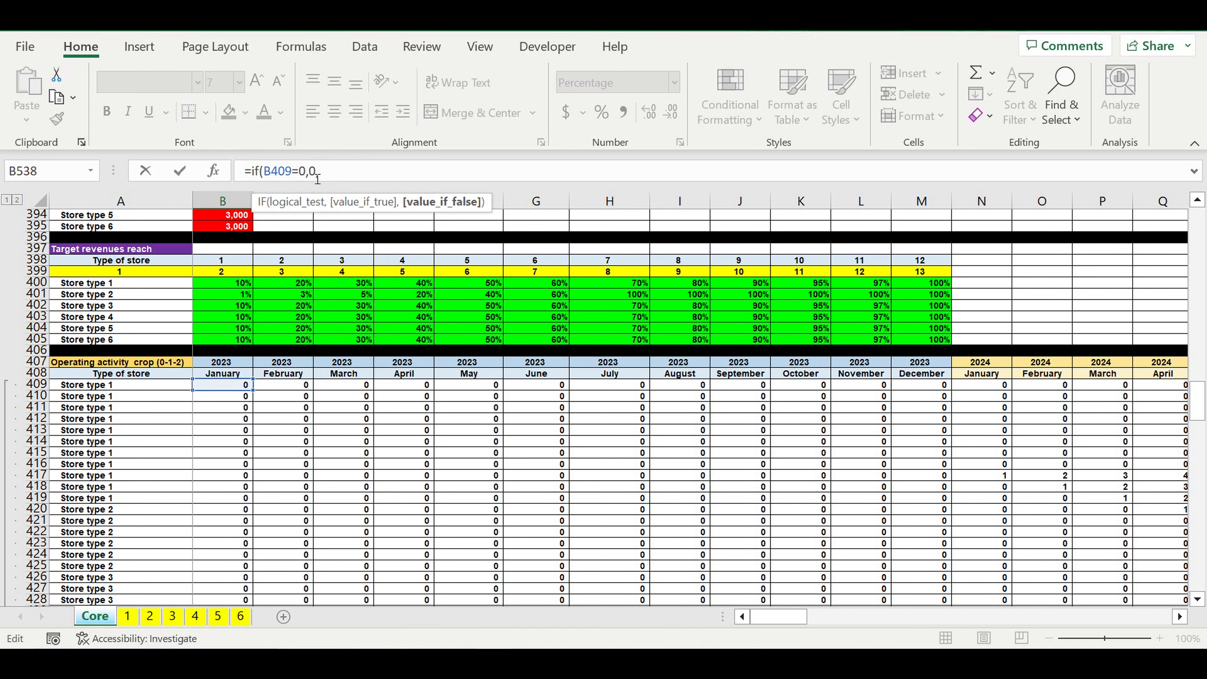
{"action": "type", "text": "f("}
{"action": "type", "text": "if"}
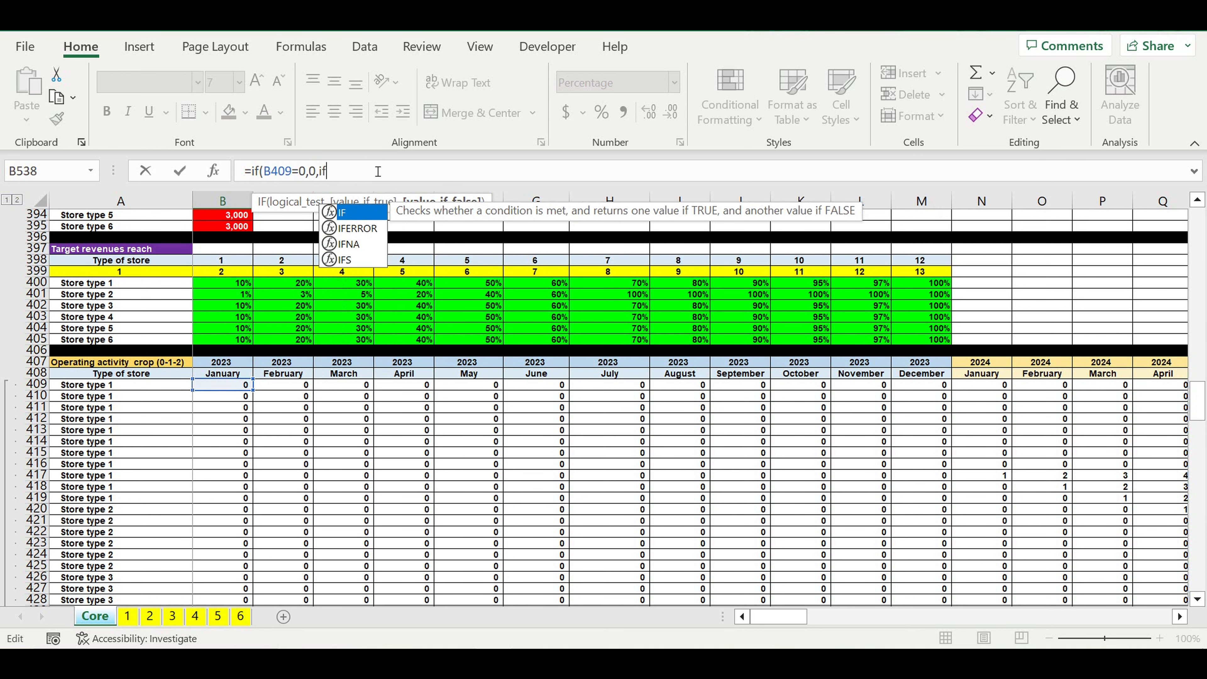
{"action": "type", "text": "("}
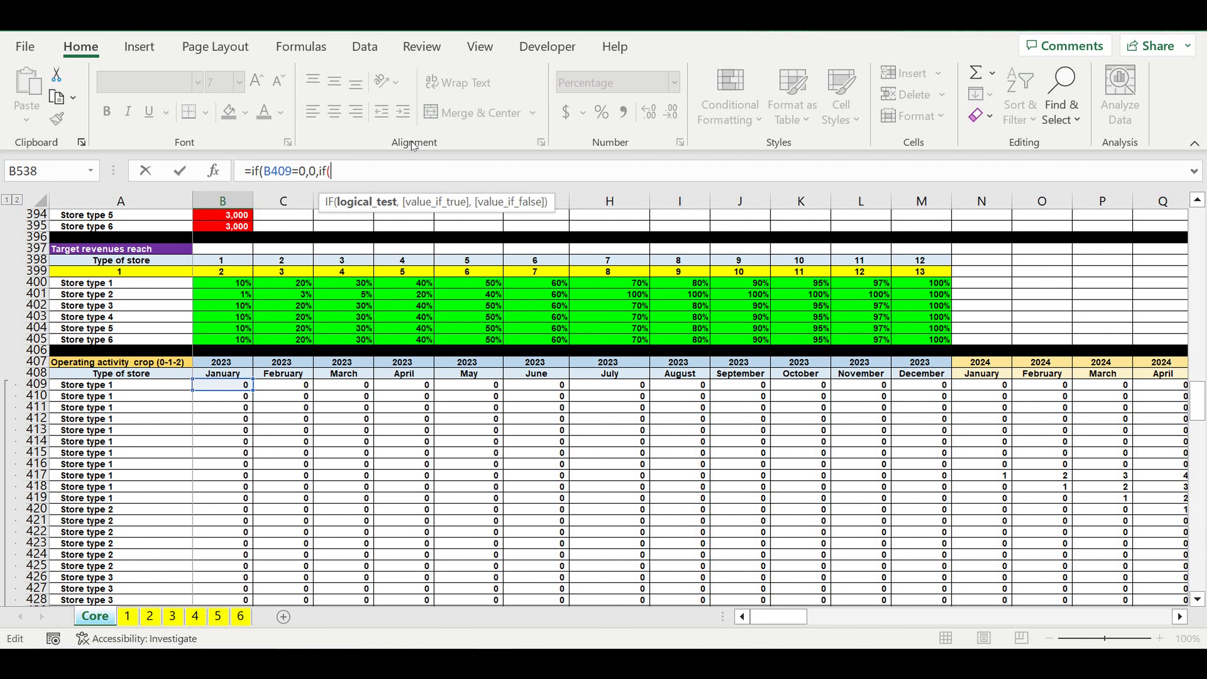
Step: Nest a second IF as the value-if-false of the B538 formula, with the test B409=1
{"action": "double_click", "coordinate": [271, 175]}
{"action": "key", "text": "ctrl+c"}
{"action": "left_click", "coordinate": [357, 176]}
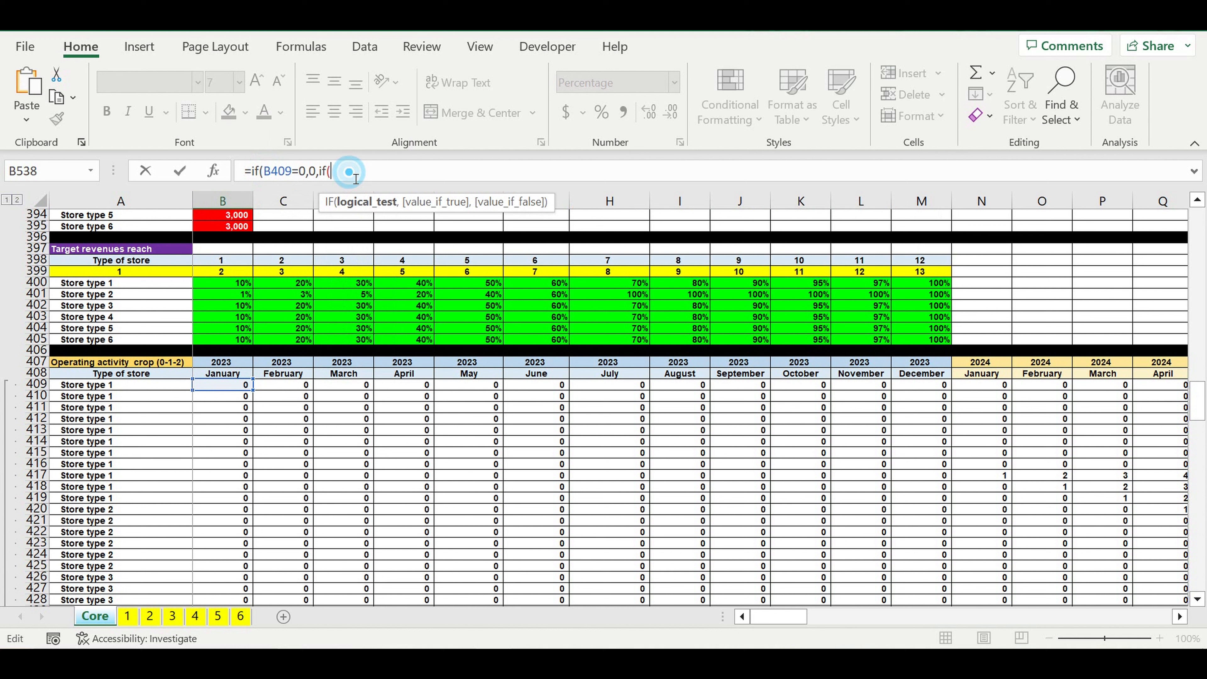
{"action": "key", "text": "ctrl+v"}
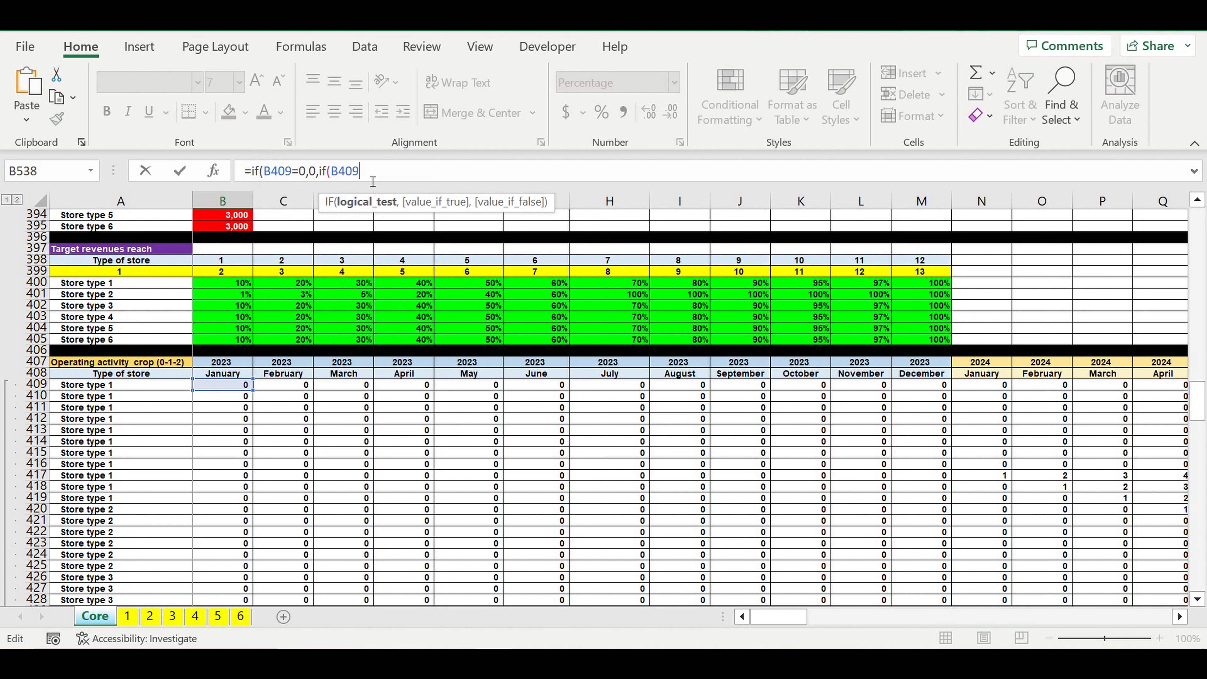
{"action": "type", "text": "=1,"}
Step: Return the first store's month 1 percentage from "Reaching the target revenues" as $I34 when B409=1, with the column locked
{"action": "scroll", "coordinate": [415, 423], "scroll_direction": "up", "scroll_amount": 5}
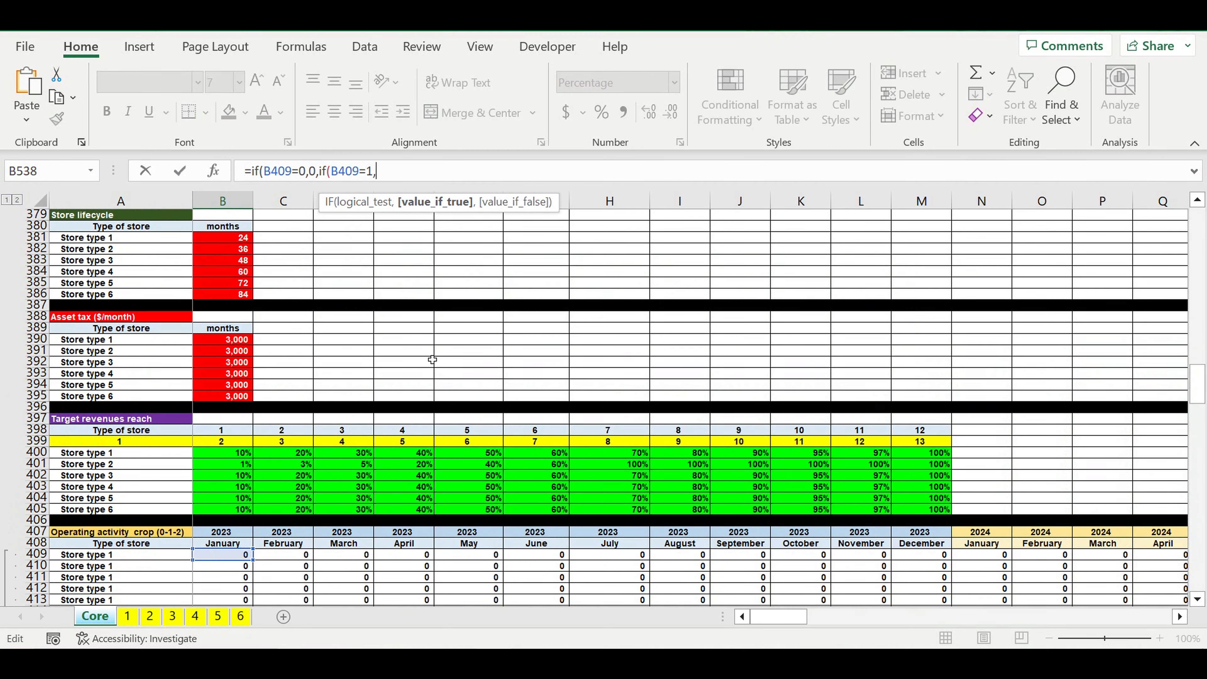
{"action": "scroll", "coordinate": [432, 360], "scroll_direction": "up", "scroll_amount": 20}
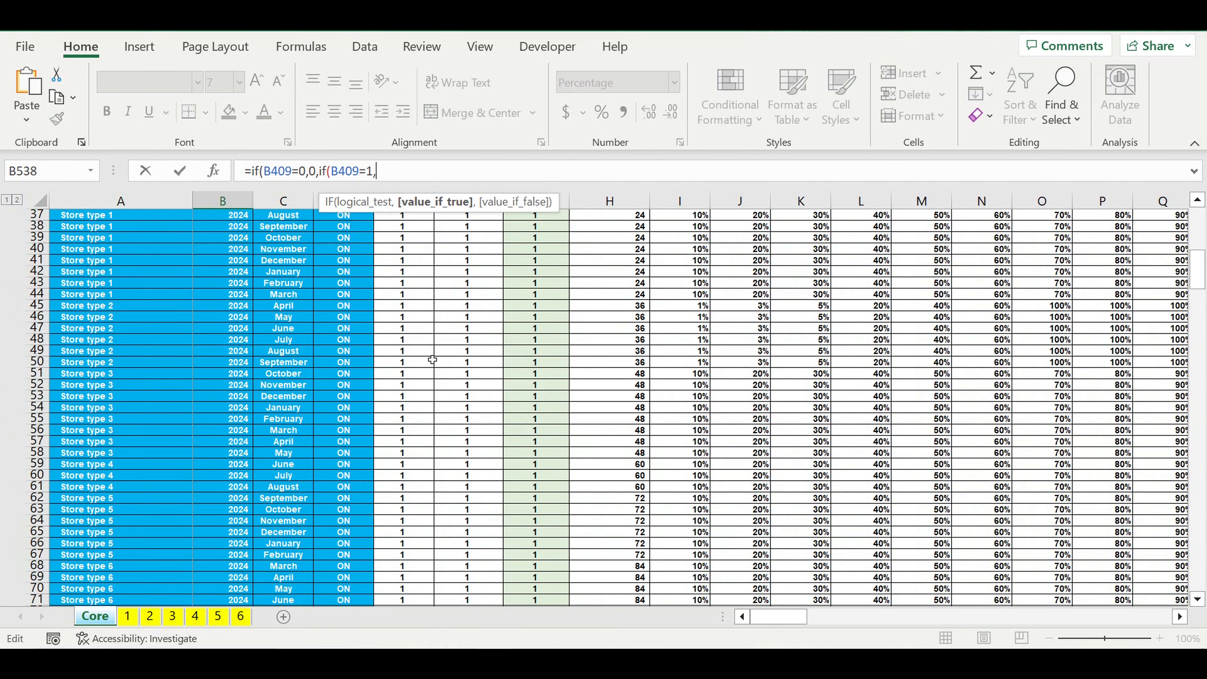
{"action": "scroll", "coordinate": [432, 360], "scroll_direction": "up", "scroll_amount": 1}
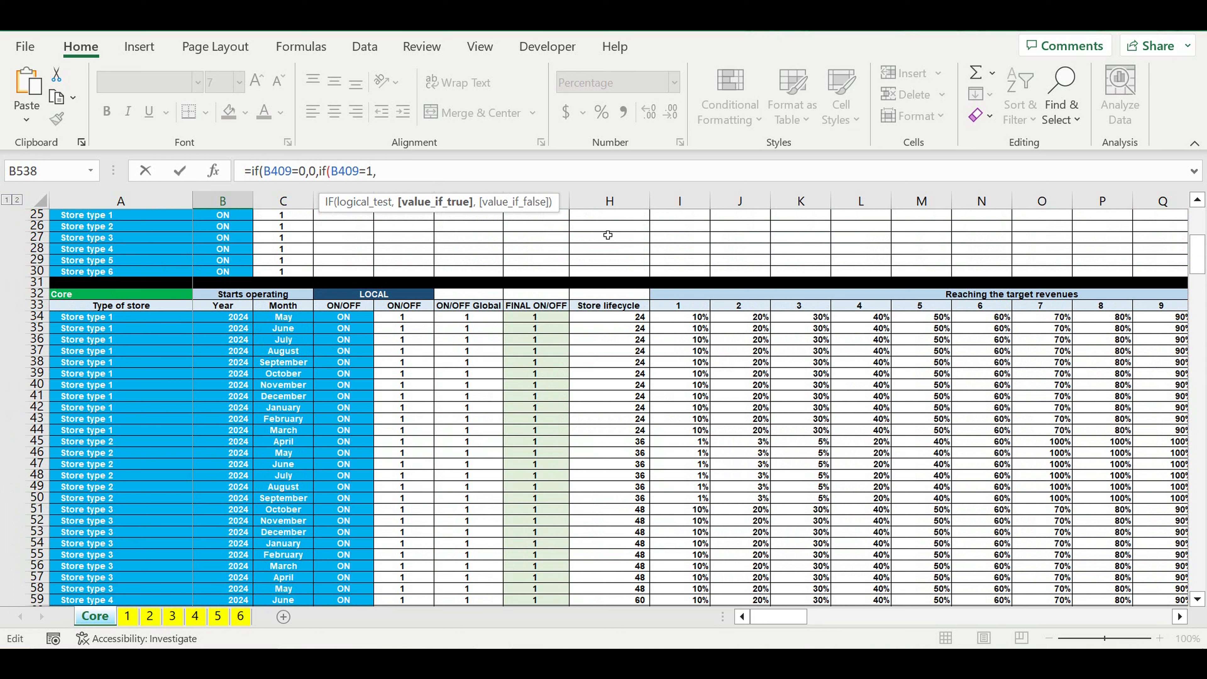
{"action": "left_click", "coordinate": [680, 316]}
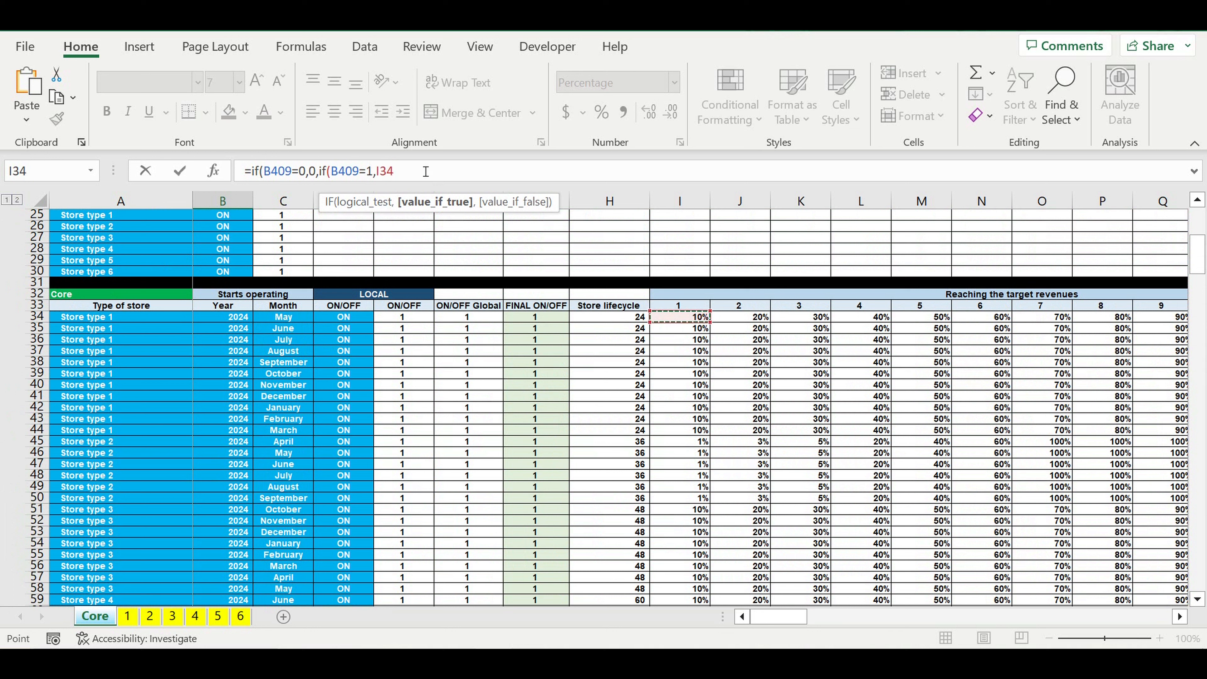
{"action": "left_click", "coordinate": [377, 172]}
{"action": "type", "text": "$"}
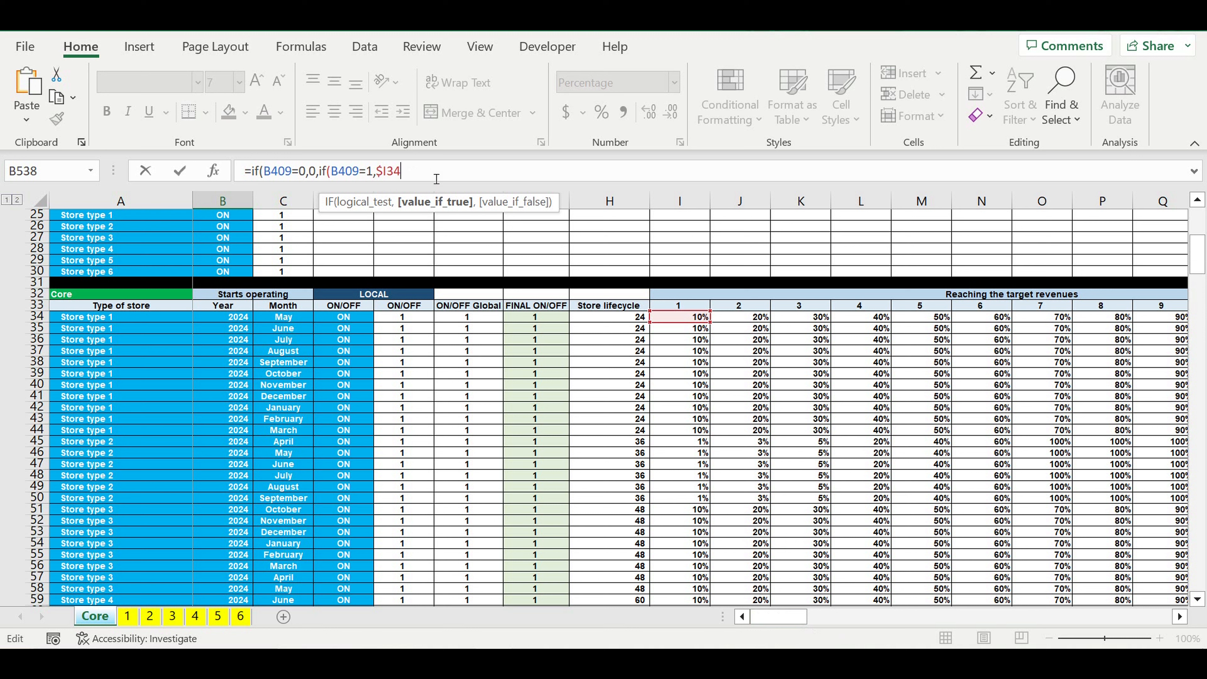
{"action": "type", "text": ","}
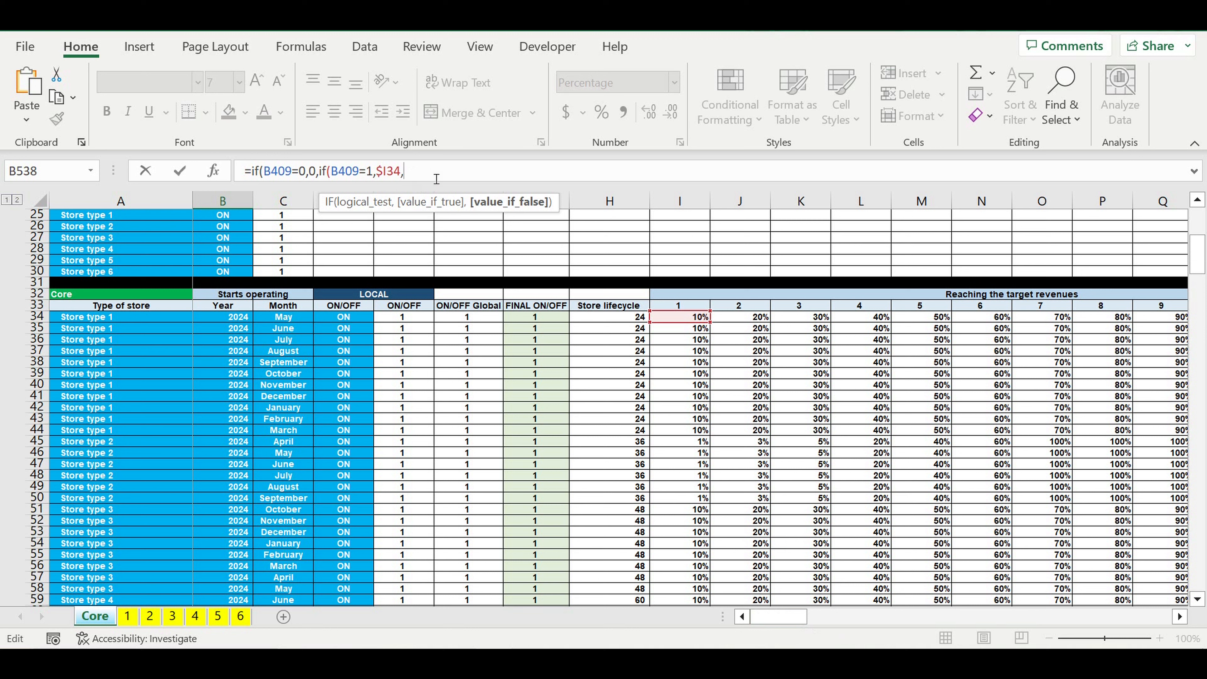
Step: Duplicate the segment if(B409=1,$I34, eleven times at the end of the B538 formula, making twelve such segments
{"action": "left_click_drag", "start_coordinate": [428, 171], "coordinate": [319, 172]}
{"action": "key", "text": "ctrl+c"}
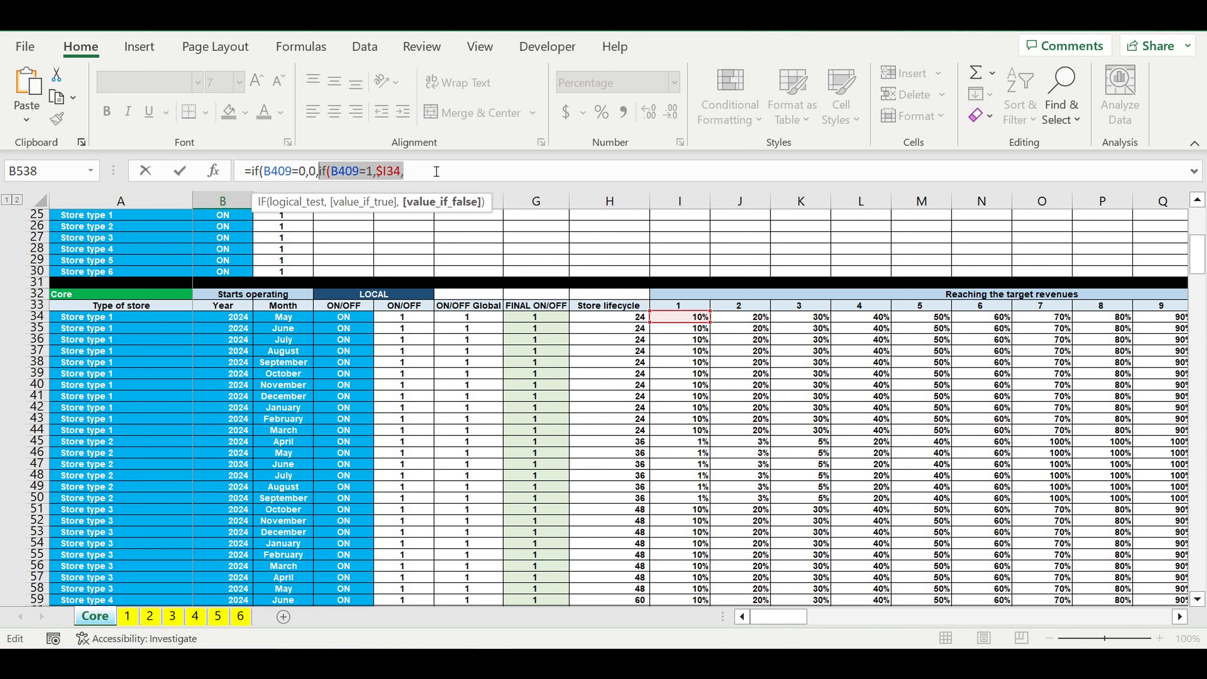
{"action": "left_click", "coordinate": [438, 175]}
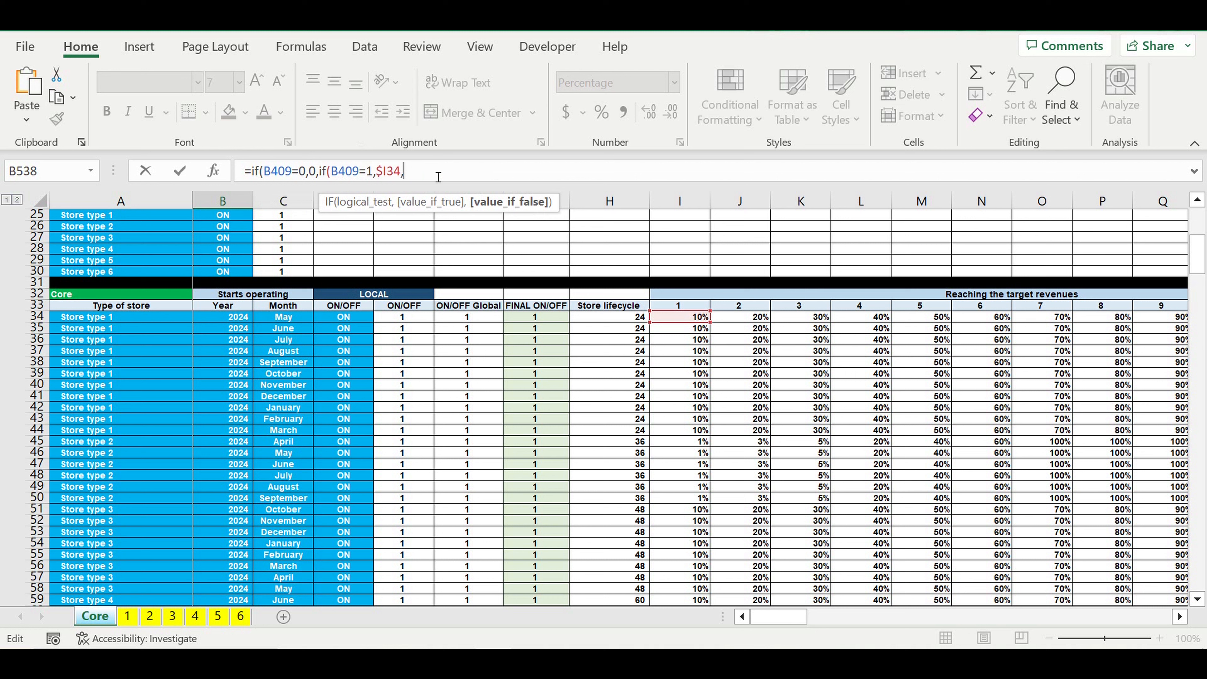
{"action": "key", "text": "ctrl+v"}
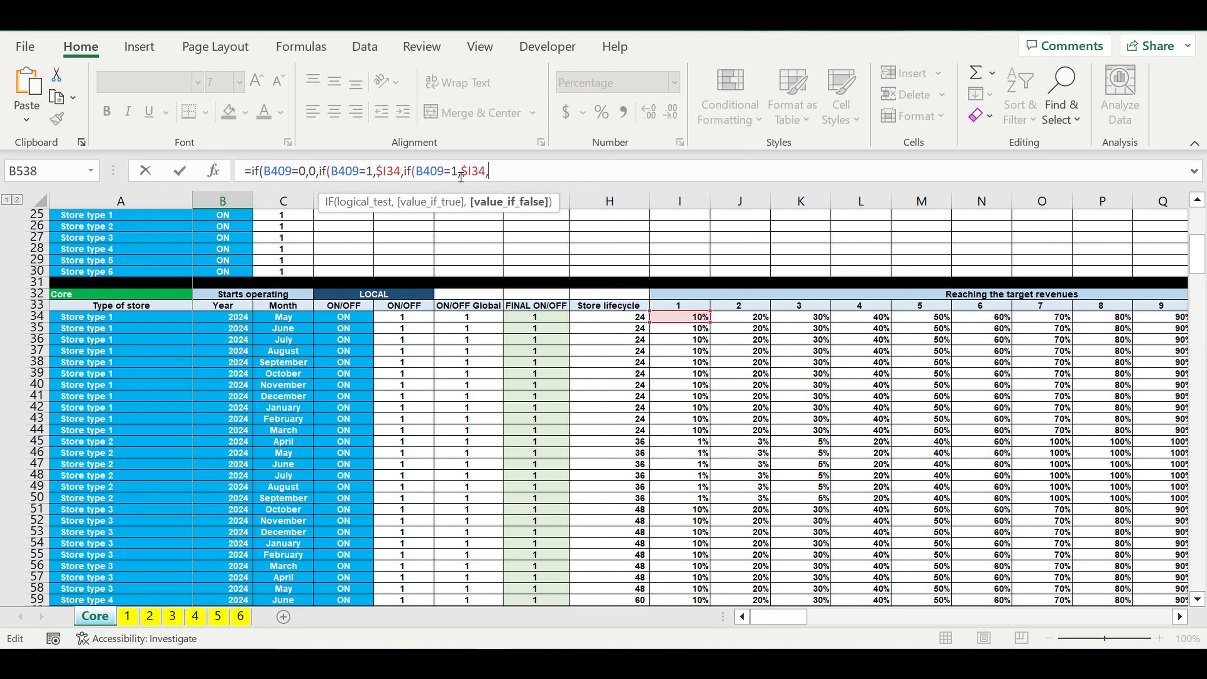
{"action": "key", "text": "ctrl+v"}
{"action": "key", "text": "ctrl+v"}
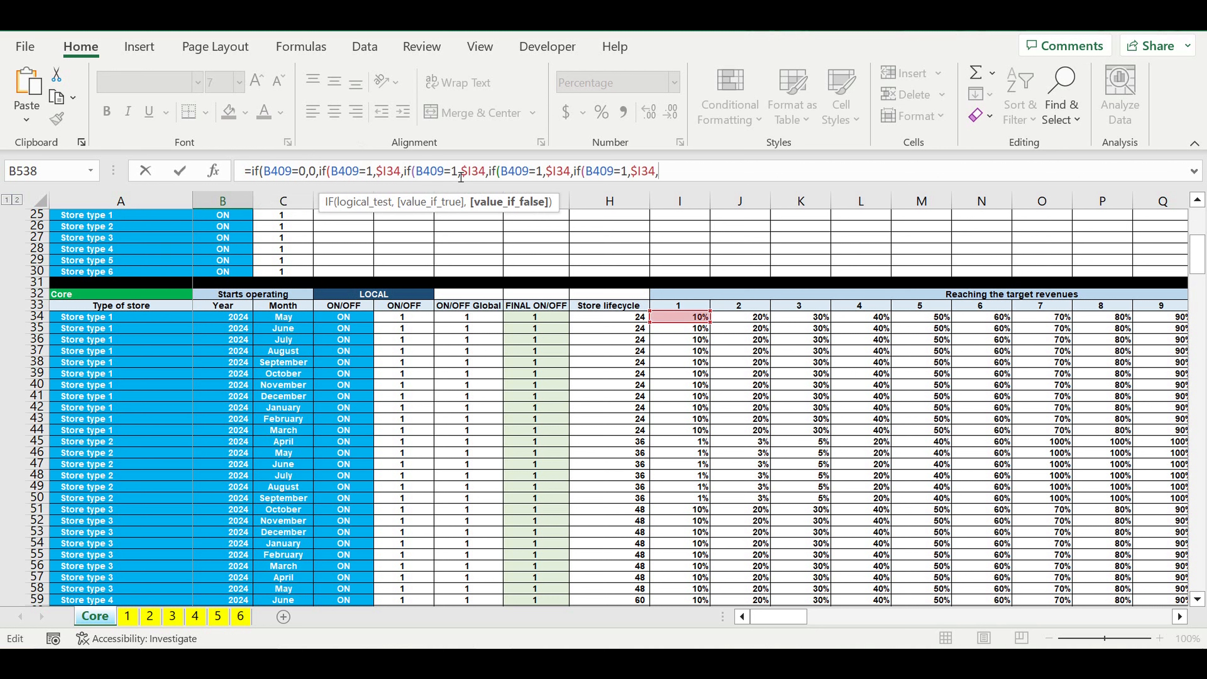
{"action": "key", "text": "ctrl+v"}
{"action": "key", "text": "ctrl+v"}
{"action": "key", "text": "ctrl+v"}
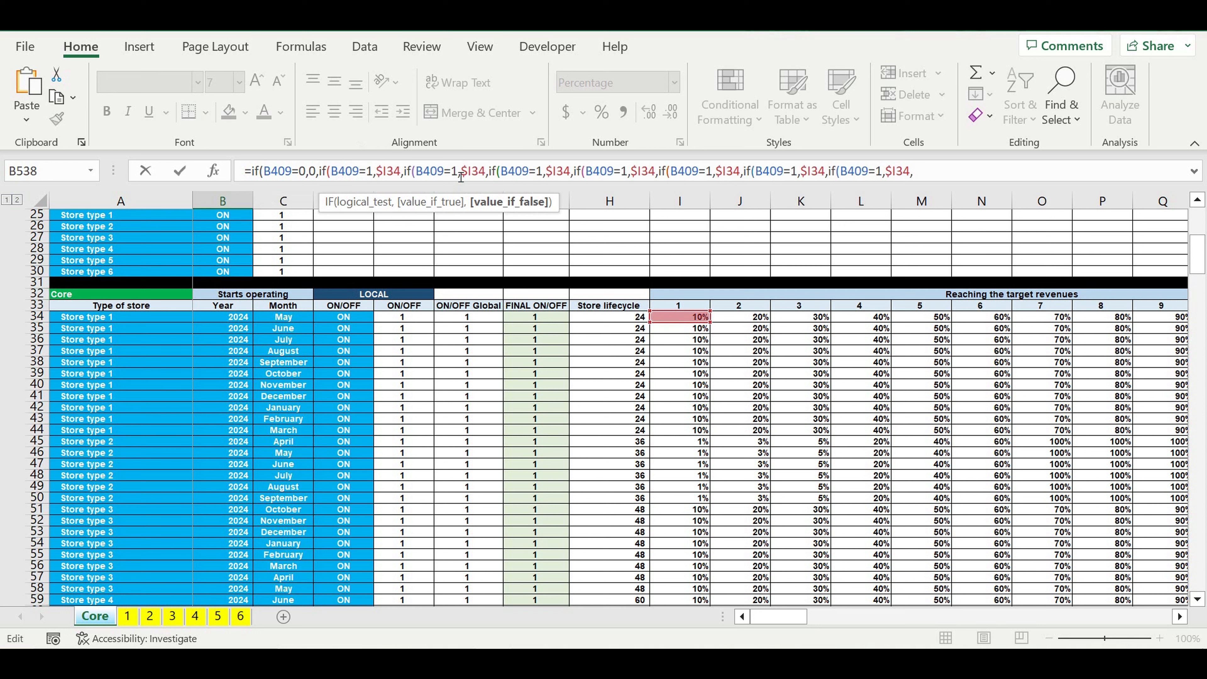
{"action": "key", "text": "ctrl+v"}
{"action": "key", "text": "ctrl+v"}
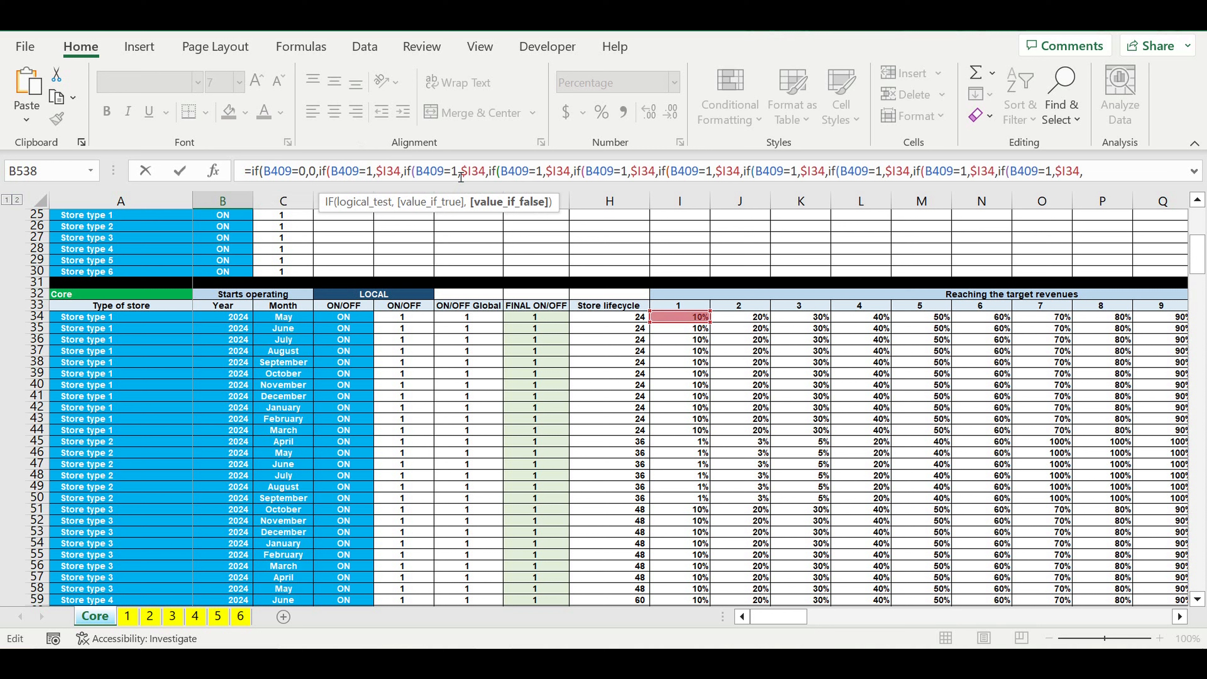
{"action": "key", "text": "ctrl+v"}
{"action": "key", "text": "ctrl+v"}
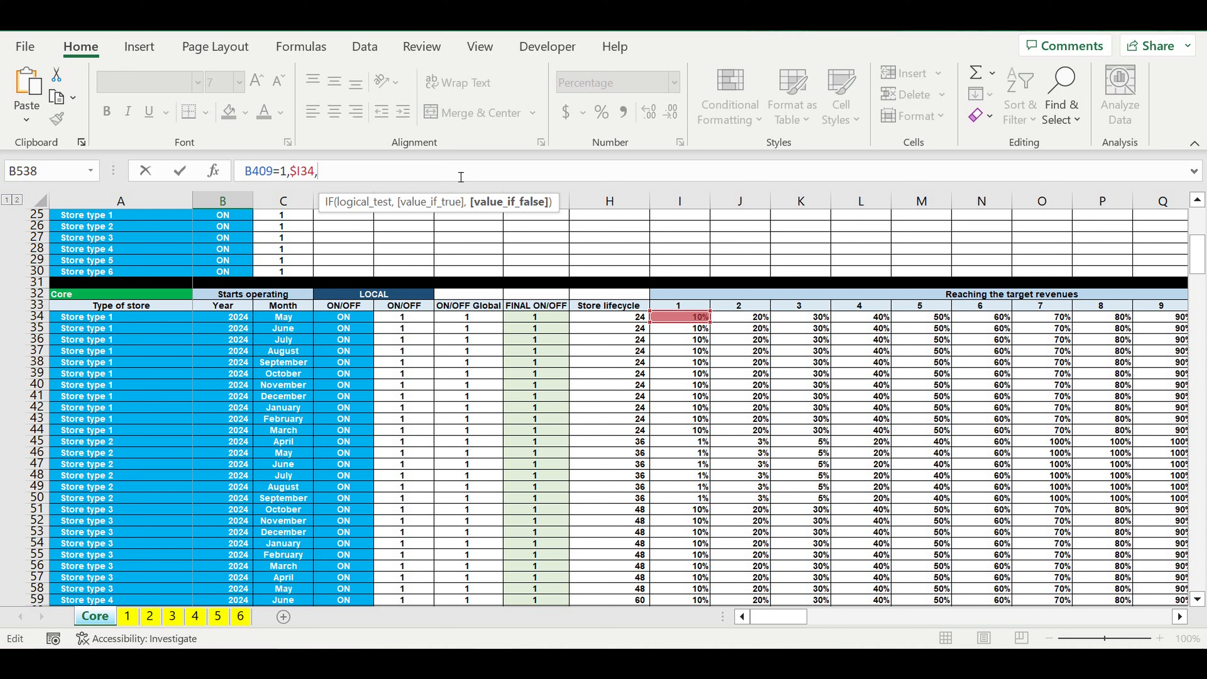
{"action": "key", "text": "ctrl+v"}
Step: Renumber the tests in the eleven copied IF segments of B538 consecutively from B409=2 to B409=12
{"action": "left_click_drag", "start_coordinate": [520, 186], "coordinate": [511, 242]}
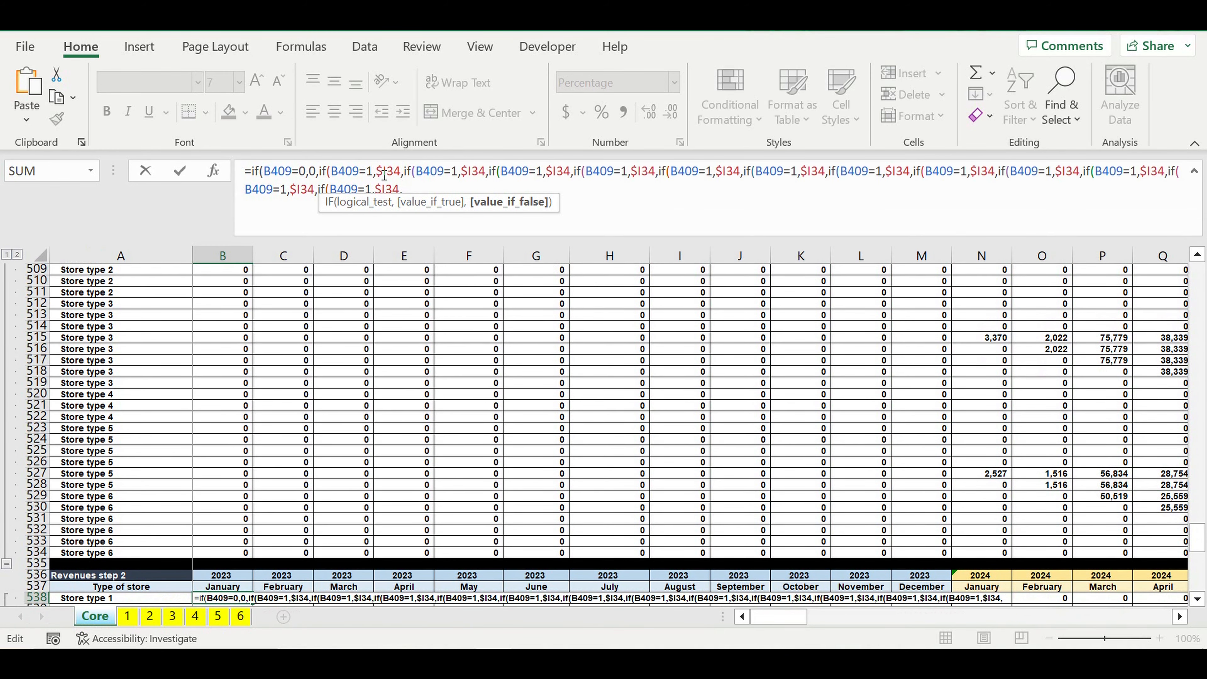
{"action": "double_click", "coordinate": [454, 171]}
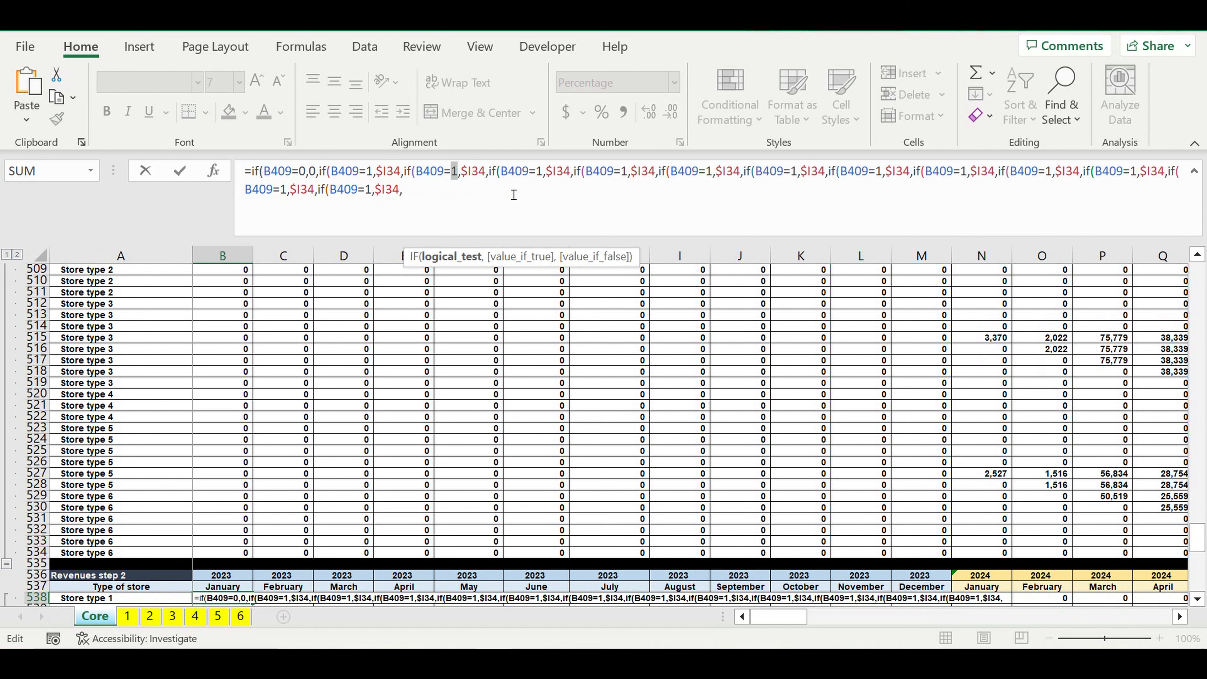
{"action": "type", "text": "2"}
{"action": "double_click", "coordinate": [544, 171]}
{"action": "type", "text": "34,if(B409=3"}
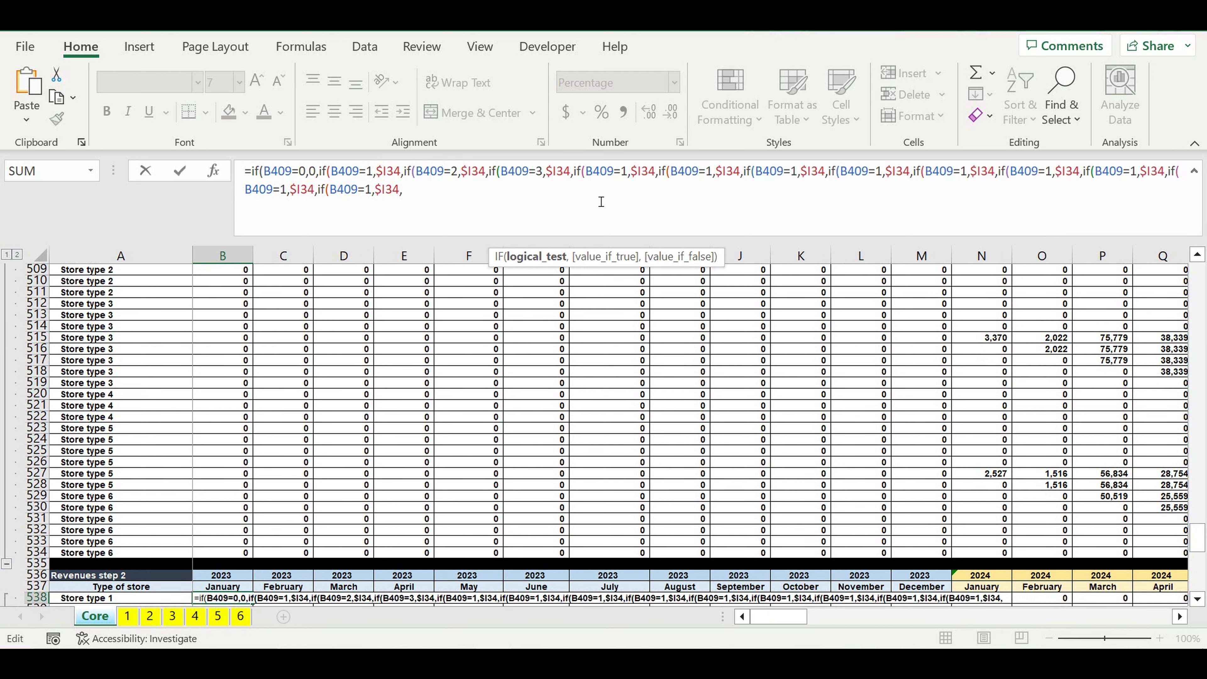
{"action": "double_click", "coordinate": [627, 171]}
{"action": "type", "text": "4,if(B409=4"}
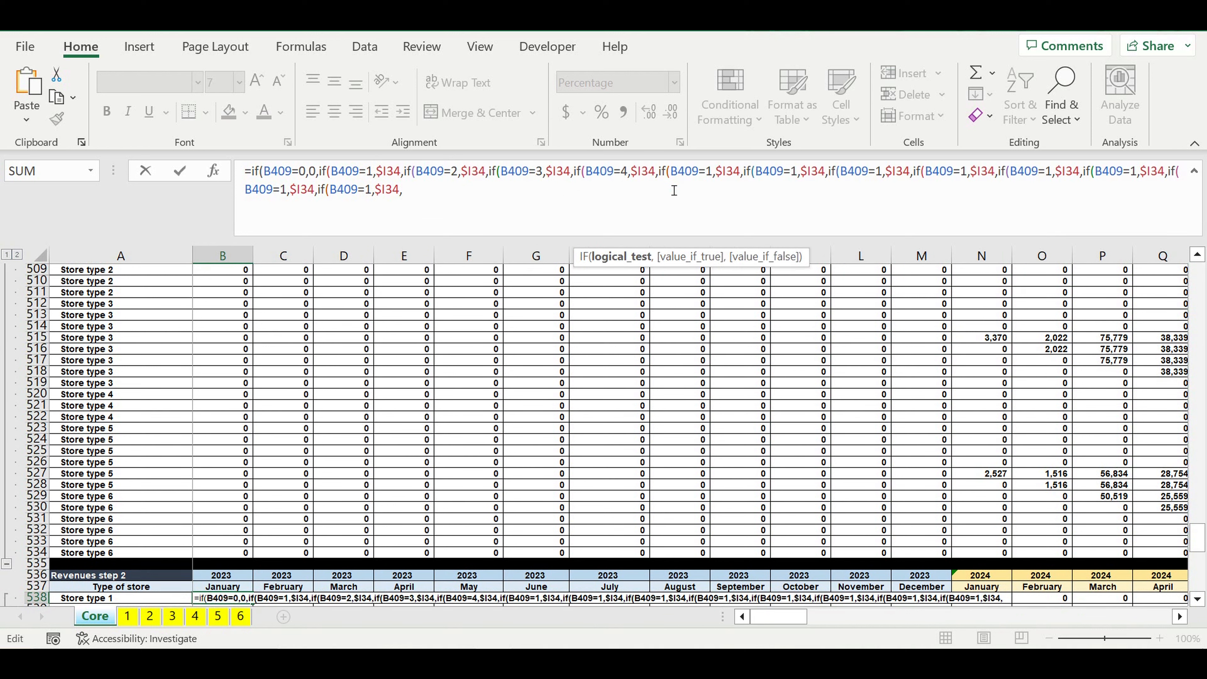
{"action": "double_click", "coordinate": [712, 172]}
{"action": "type", "text": "5"}
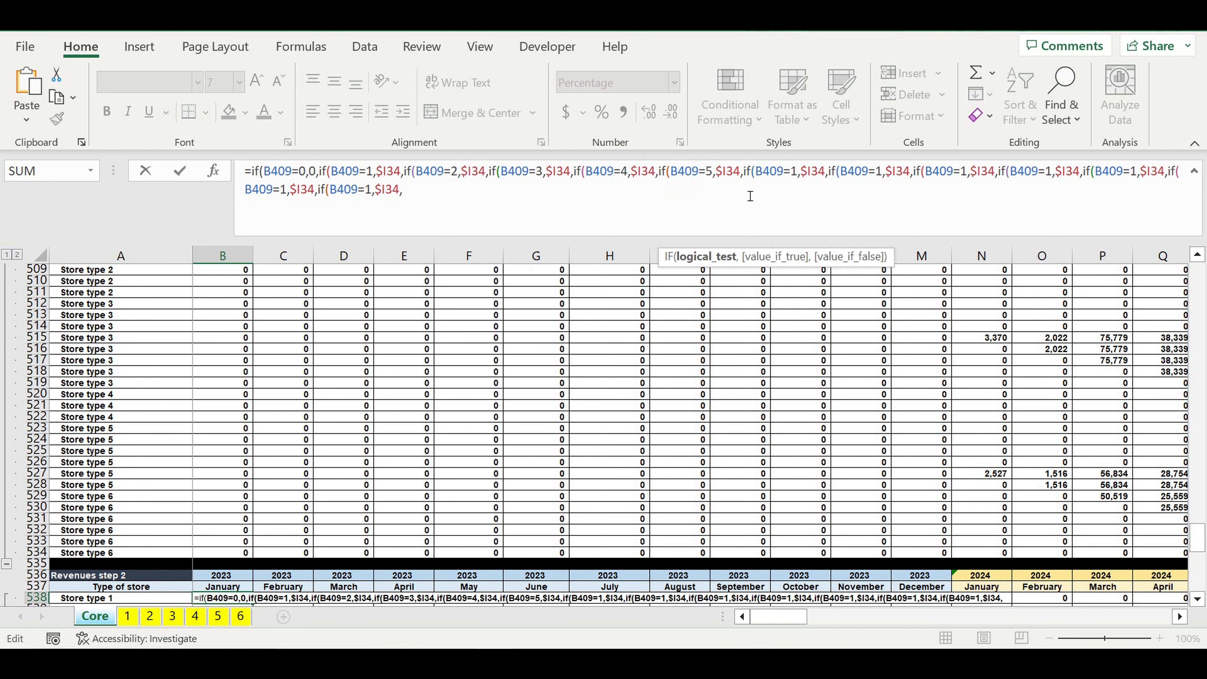
{"action": "double_click", "coordinate": [797, 172]}
{"action": "type", "text": "6"}
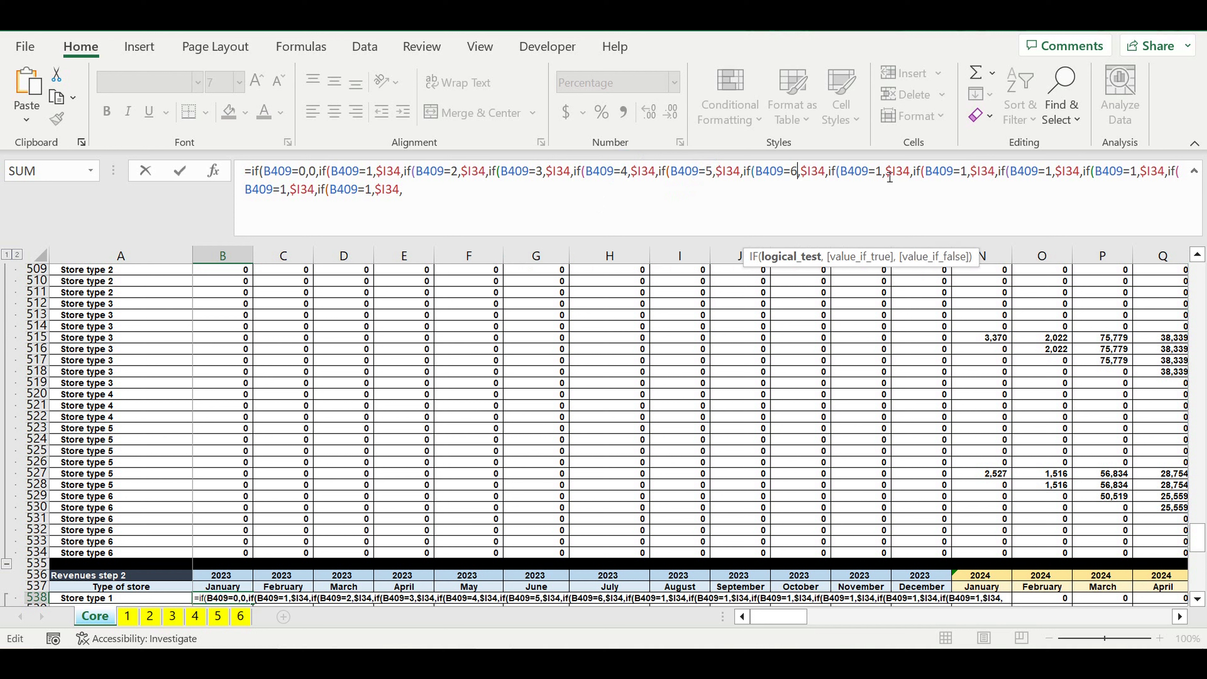
{"action": "double_click", "coordinate": [886, 172]}
{"action": "type", "text": "7"}
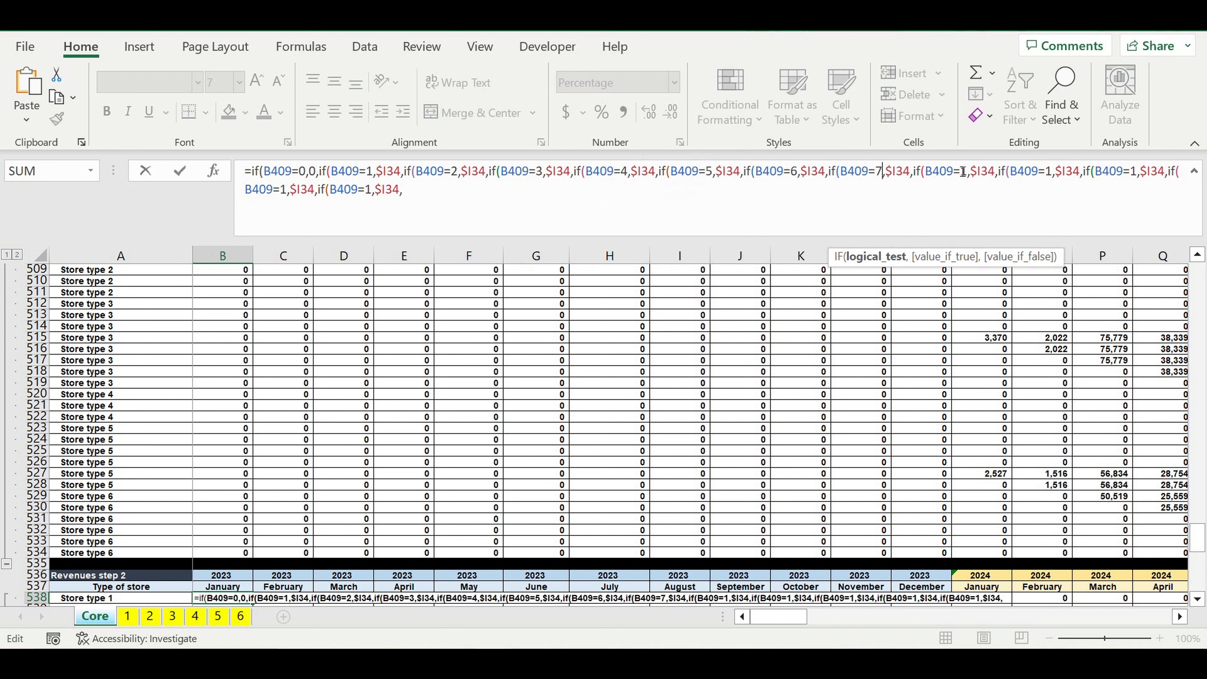
{"action": "double_click", "coordinate": [971, 172]}
{"action": "type", "text": "8"}
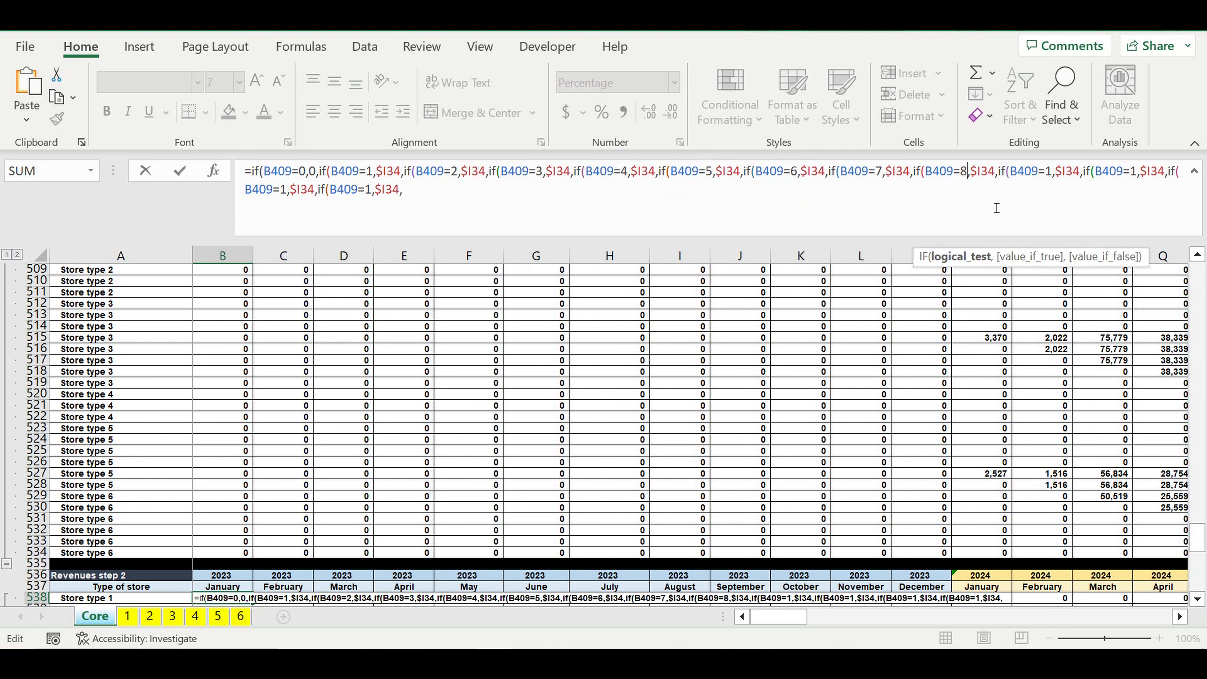
{"action": "double_click", "coordinate": [1048, 172]}
{"action": "type", "text": "9"}
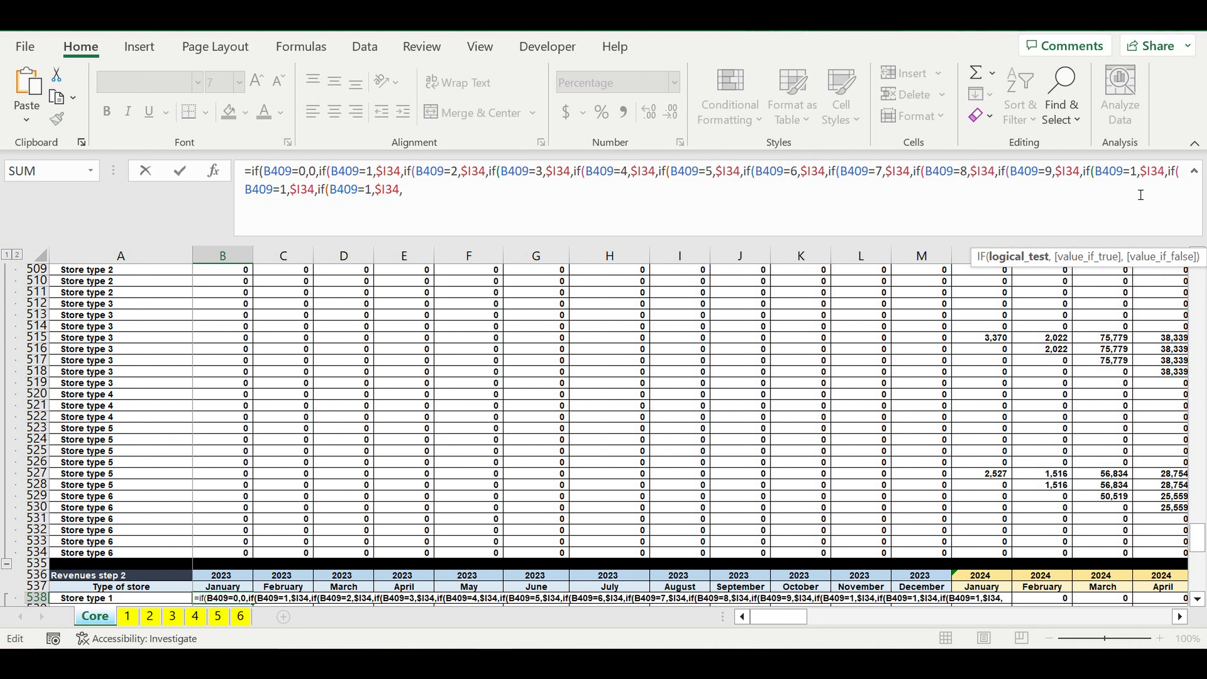
{"action": "double_click", "coordinate": [1138, 173]}
{"action": "type", "text": "10"}
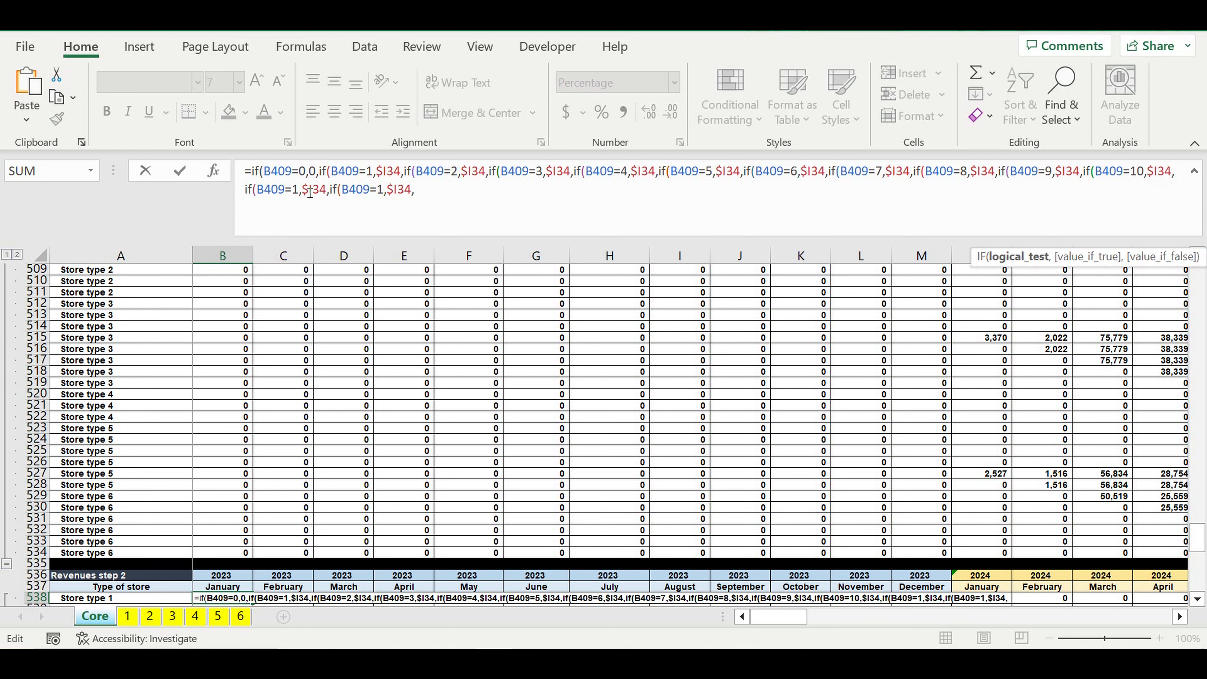
{"action": "left_click", "coordinate": [299, 190]}
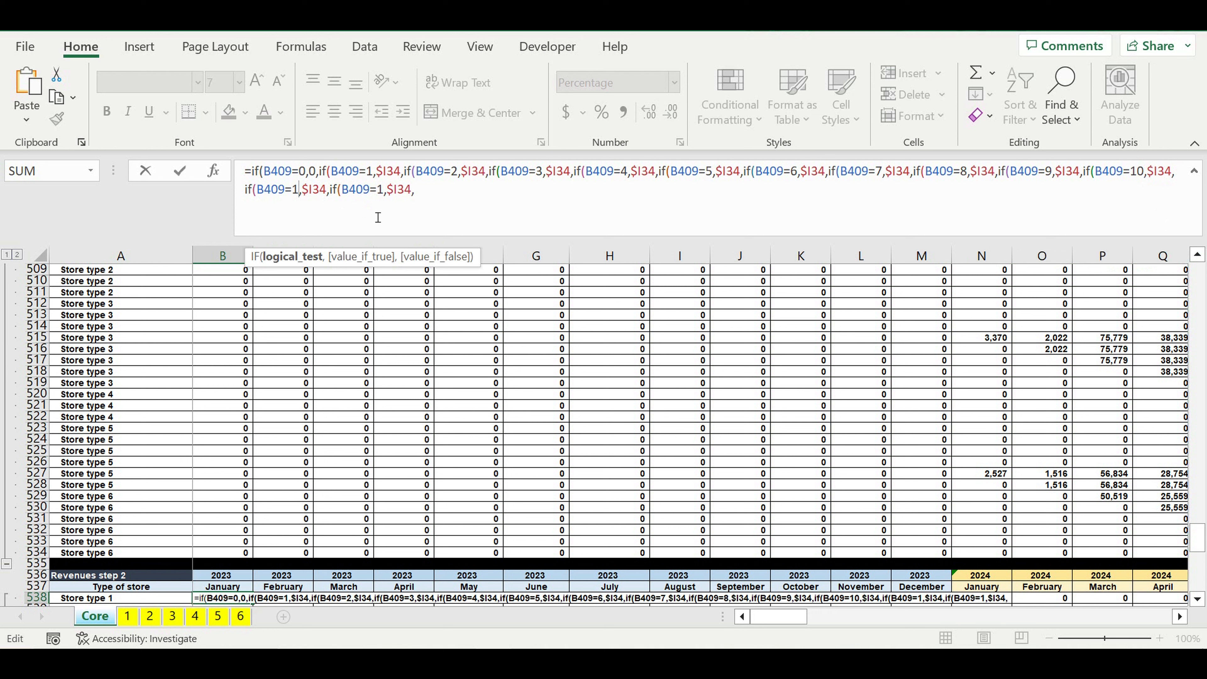
{"action": "type", "text": "1"}
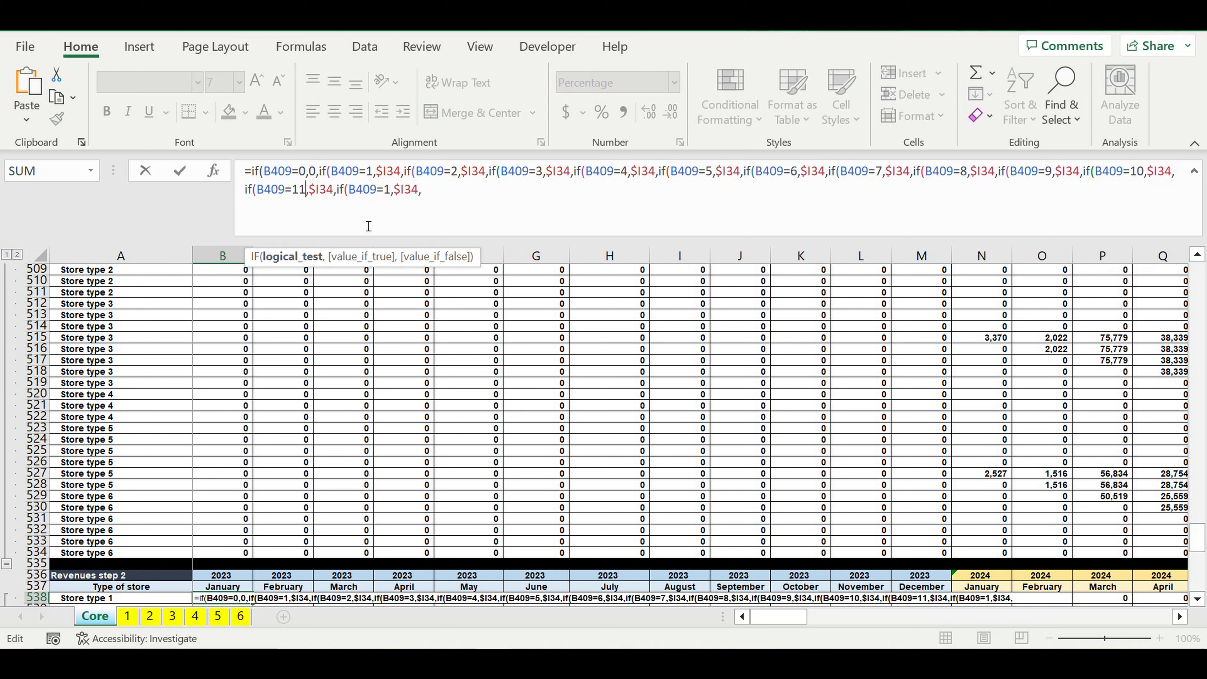
{"action": "left_click", "coordinate": [390, 190]}
{"action": "type", "text": "2"}
Step: Append a copy of the last IF segment to the B538 formula and change its test to B409>12
{"action": "left_click_drag", "start_coordinate": [429, 191], "coordinate": [337, 191]}
{"action": "key", "text": "ctrl+c"}
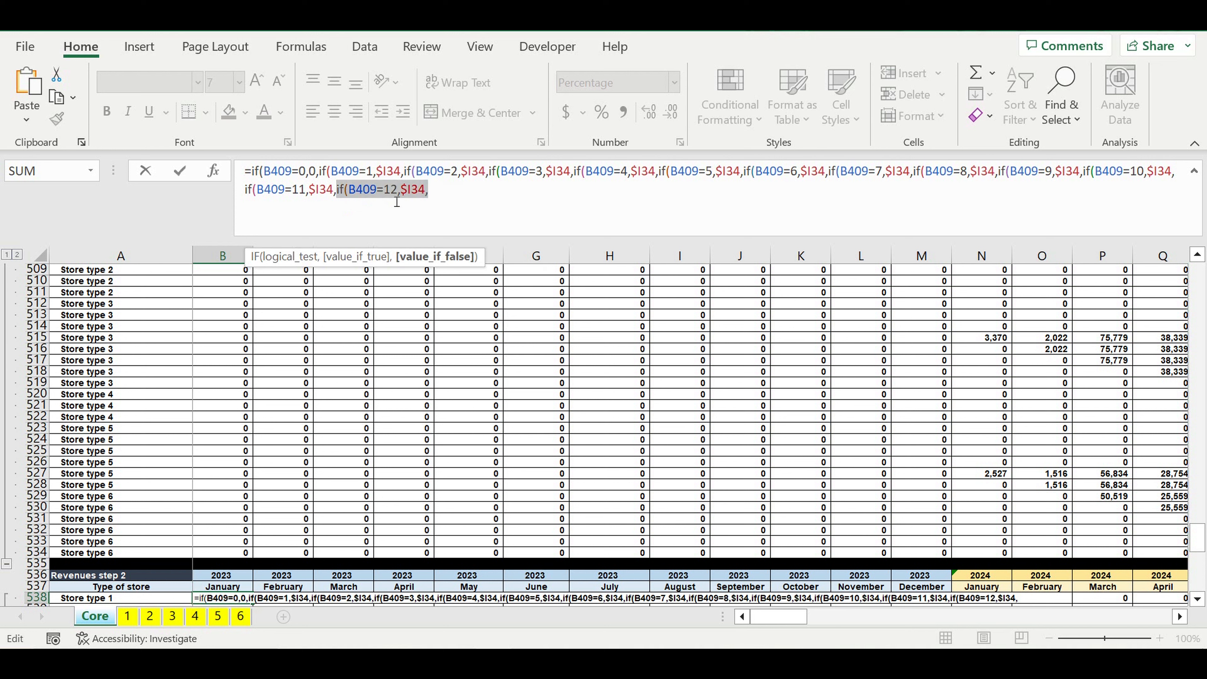
{"action": "left_click", "coordinate": [464, 197]}
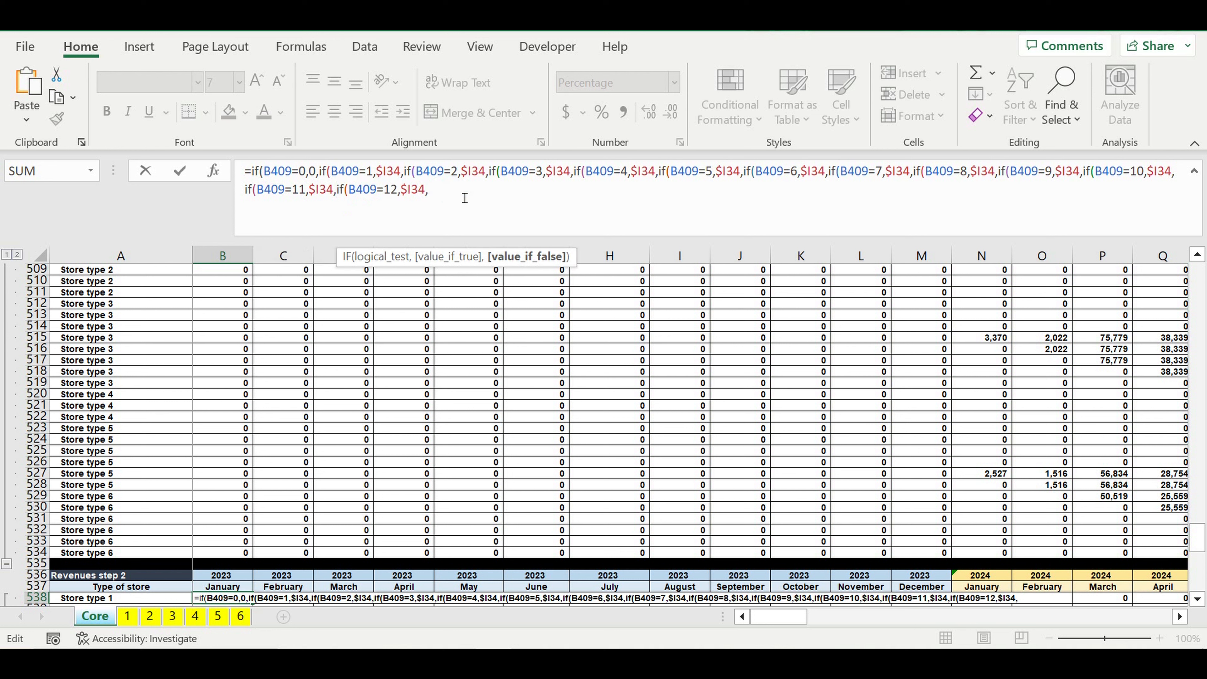
{"action": "key", "text": "ctrl+v"}
{"action": "left_click_drag", "start_coordinate": [477, 191], "coordinate": [469, 192]}
{"action": "type", "text": ">"}
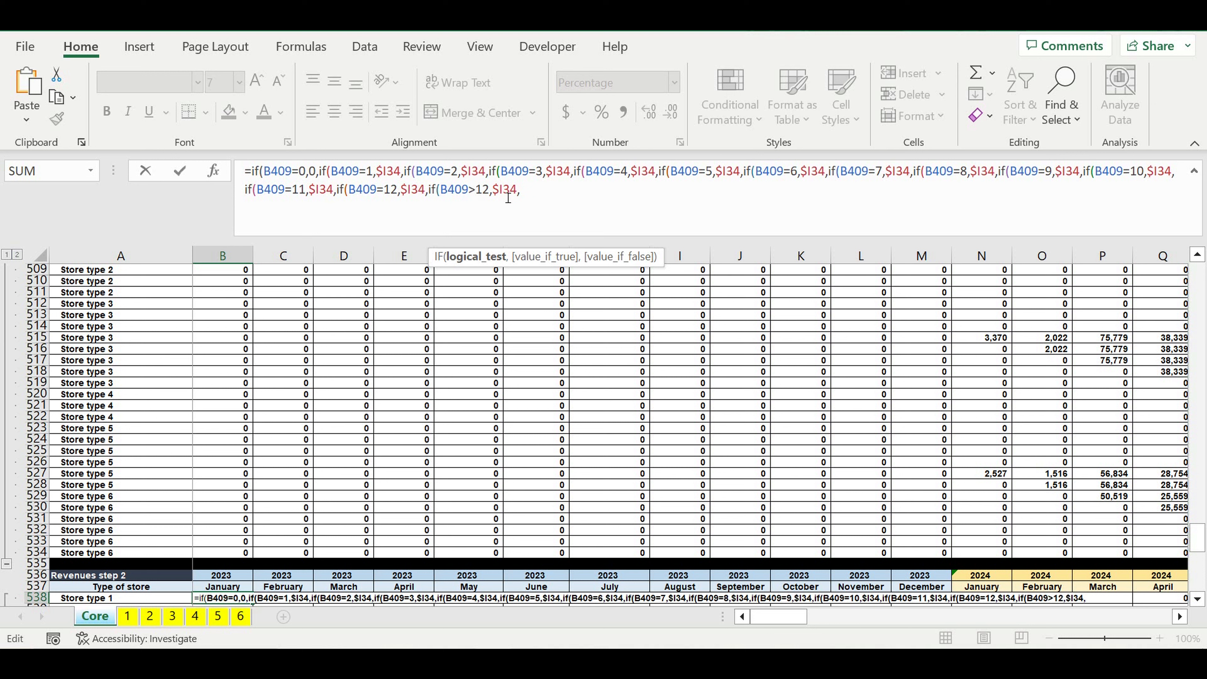
Step: Finish the B538 formula with 0 as the last value_if_false, close all fourteen nested IFs and commit it
{"action": "left_click", "coordinate": [540, 198]}
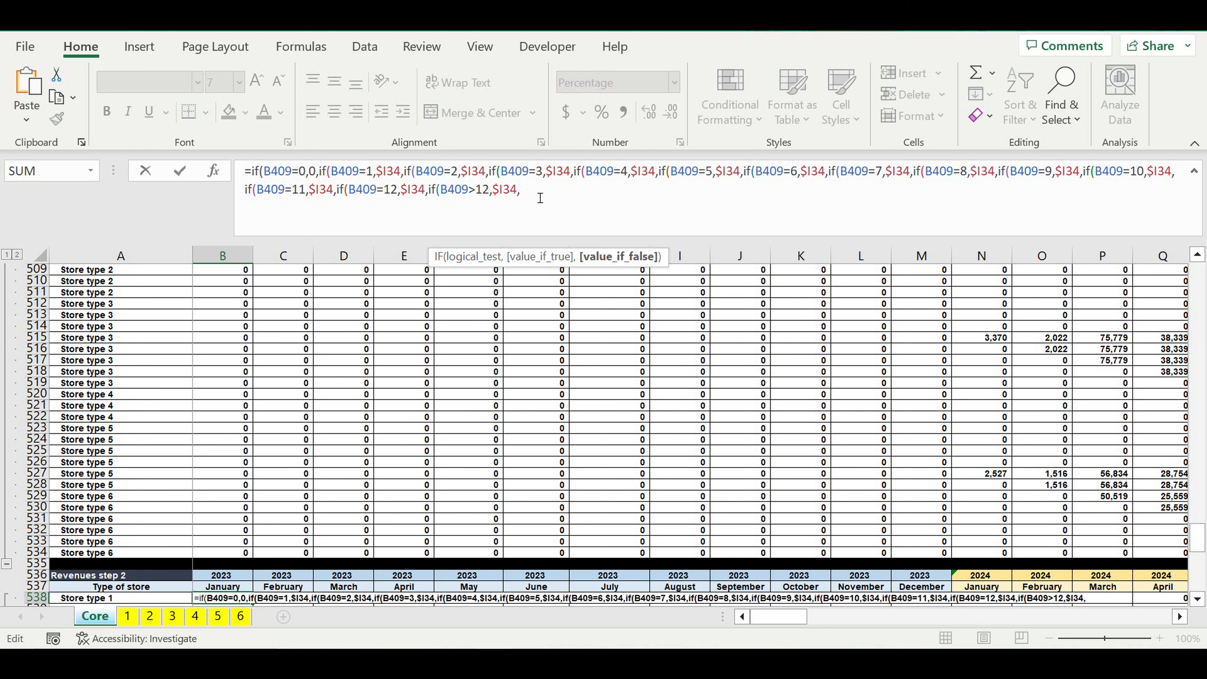
{"action": "type", "text": "0))"}
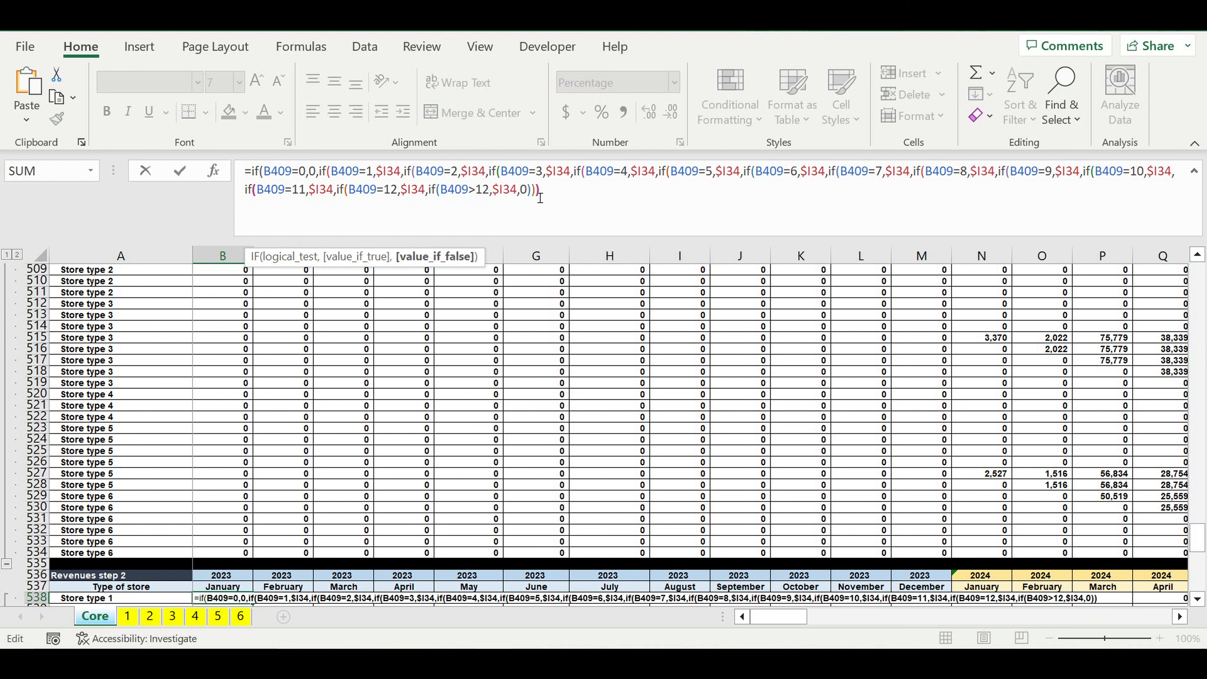
{"action": "type", "text": ")))))))"}
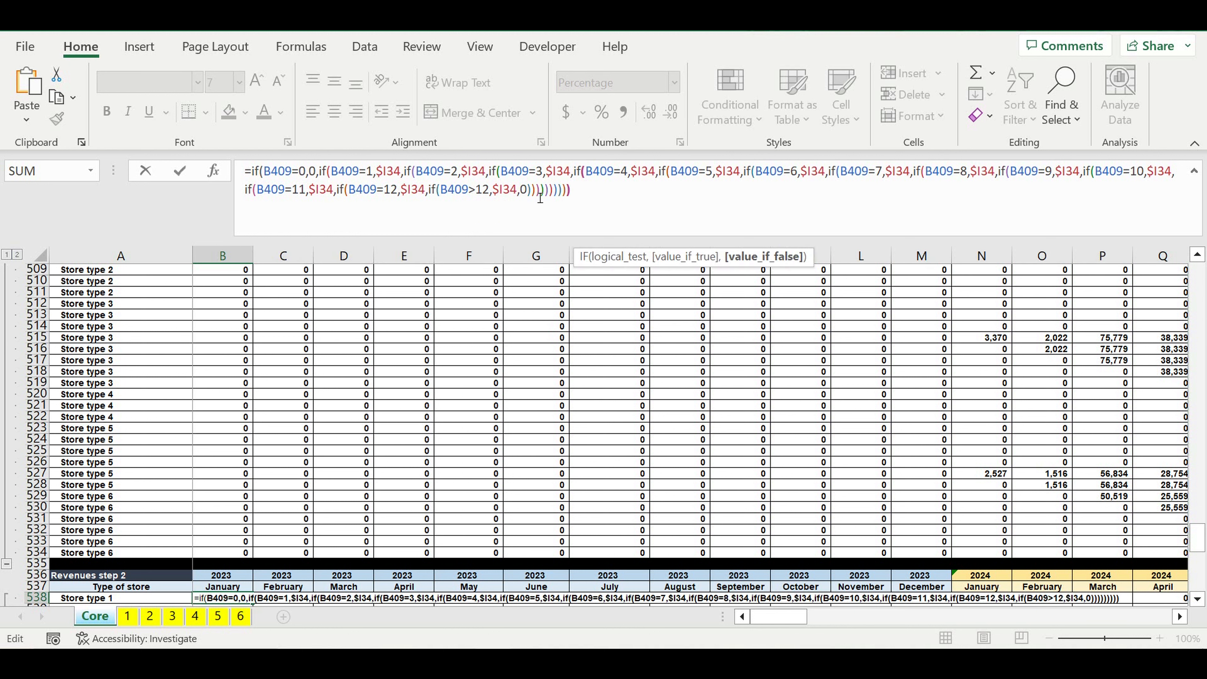
{"action": "type", "text": ")))"}
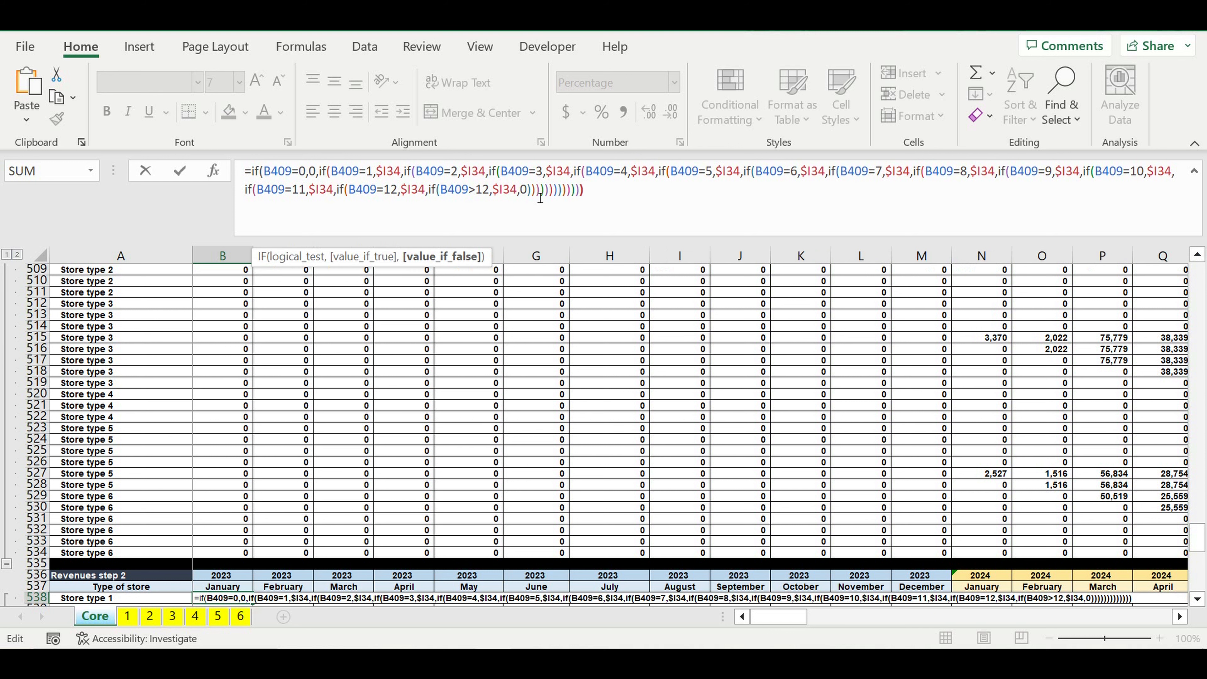
{"action": "key", "text": "Return"}
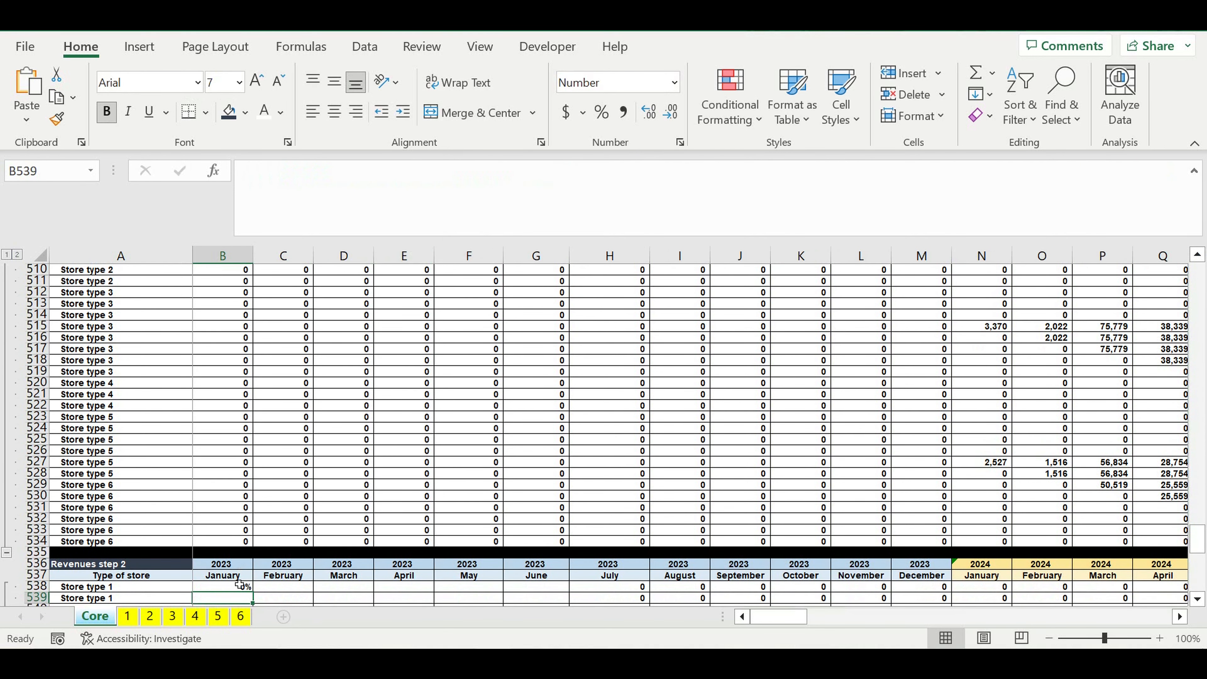
Step: Reopen the B538 formula for editing and bring the twelve monthly percentage columns of "Reaching the target revenues" into view
{"action": "left_click", "coordinate": [228, 589]}
{"action": "left_click", "coordinate": [356, 189]}
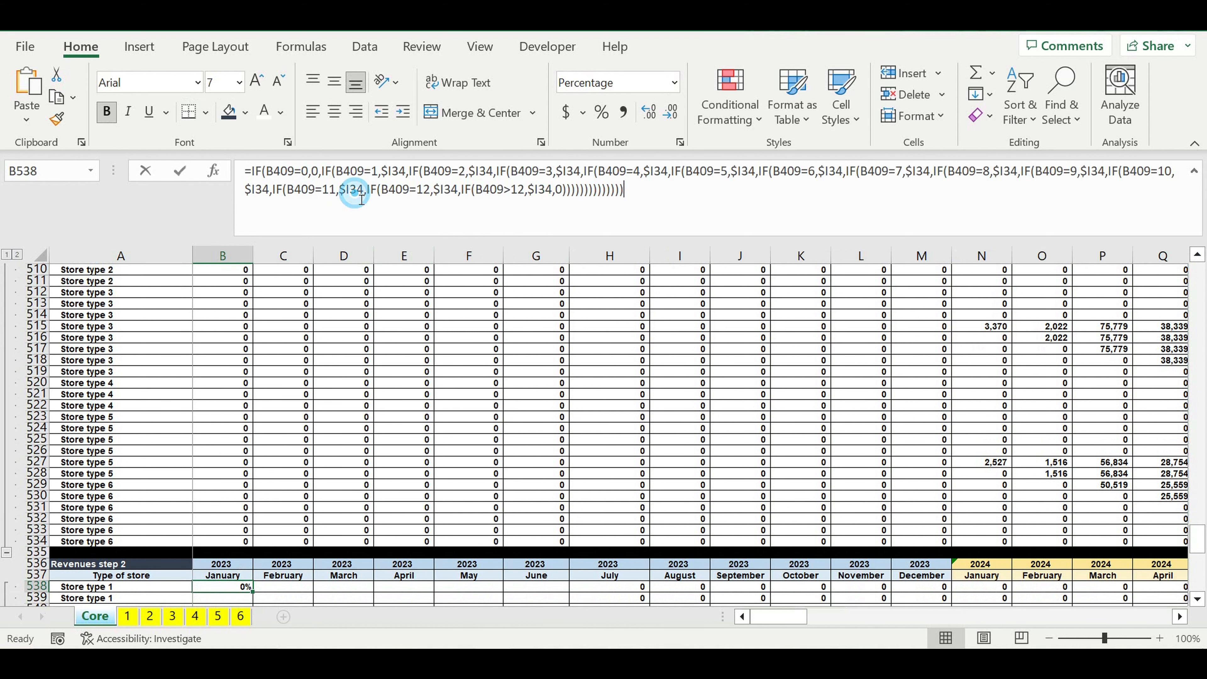
{"action": "scroll", "coordinate": [476, 417], "scroll_direction": "up", "scroll_amount": 4}
{"action": "scroll", "coordinate": [475, 416], "scroll_direction": "up", "scroll_amount": 20}
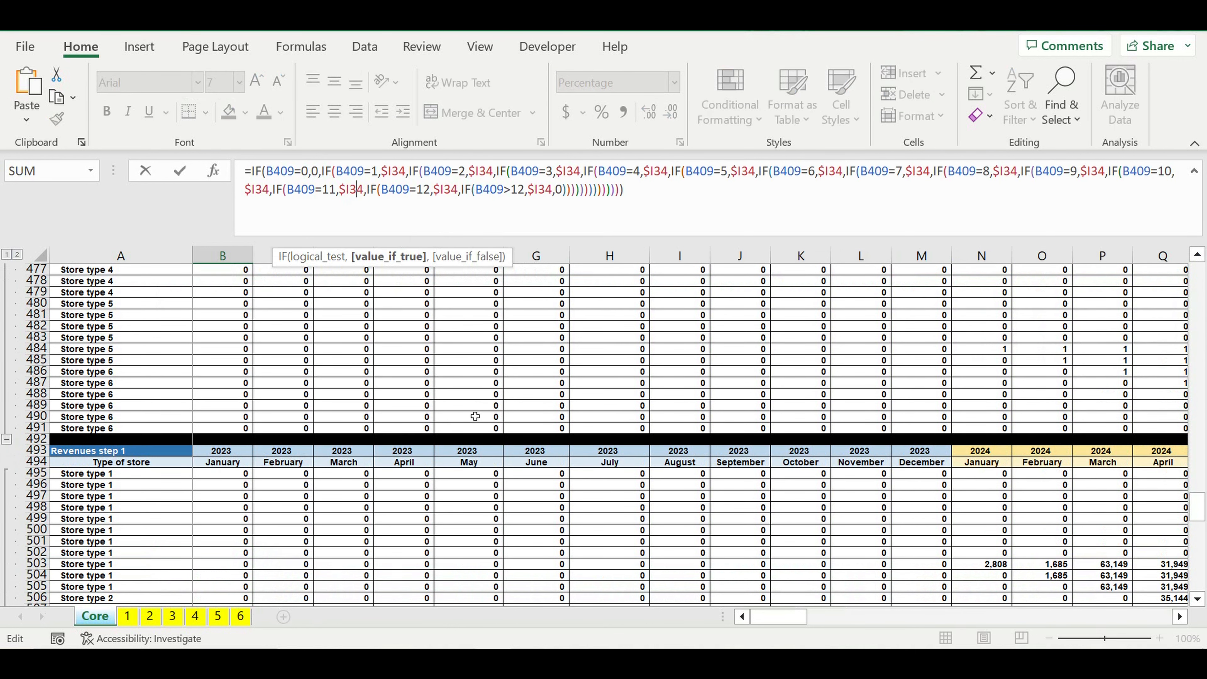
{"action": "scroll", "coordinate": [475, 416], "scroll_direction": "up", "scroll_amount": 16}
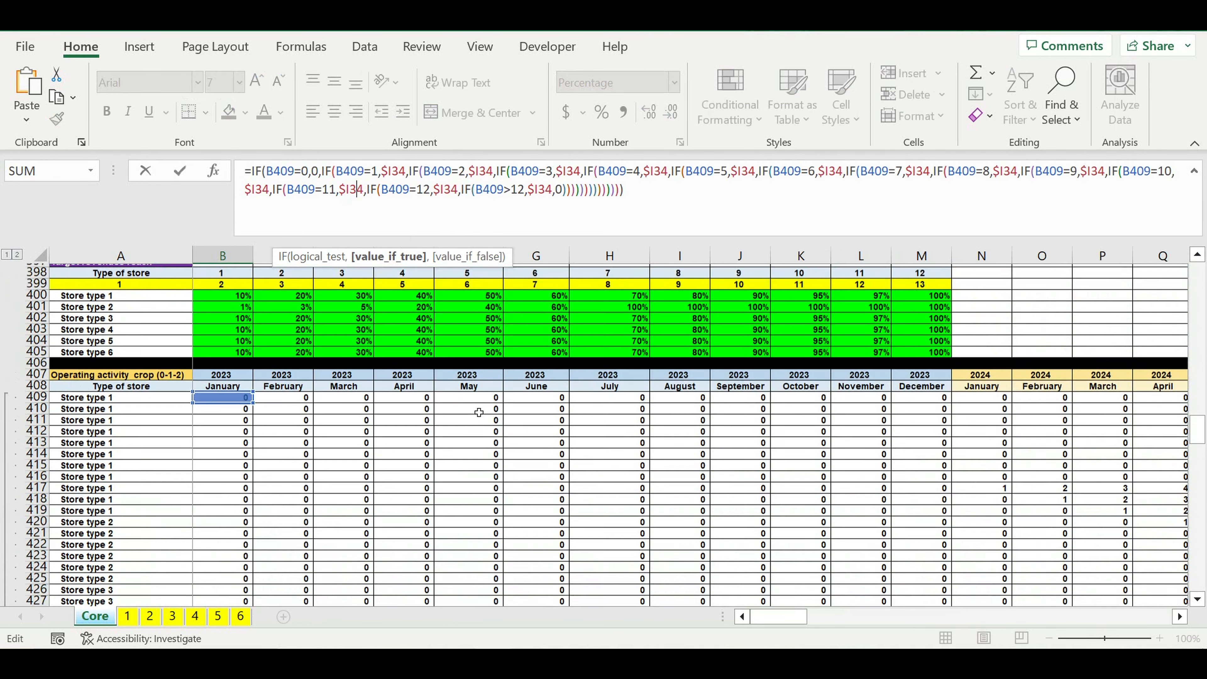
{"action": "scroll", "coordinate": [478, 412], "scroll_direction": "up", "scroll_amount": 20}
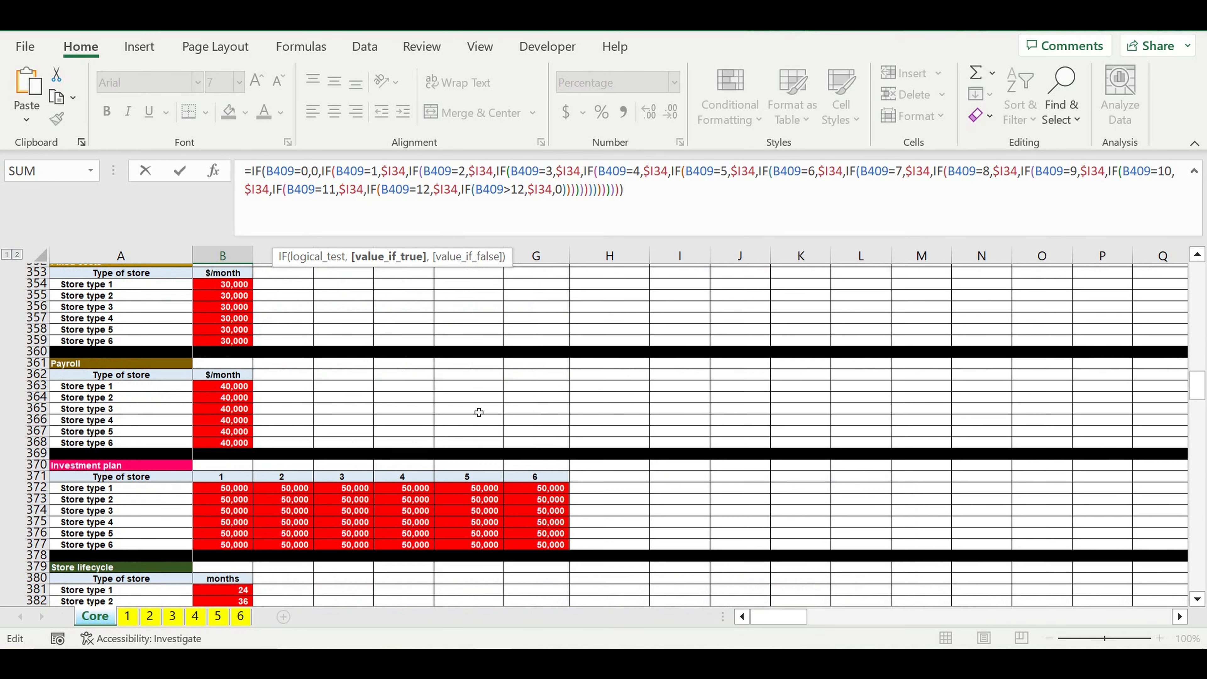
{"action": "scroll", "coordinate": [478, 412], "scroll_direction": "up", "scroll_amount": 20}
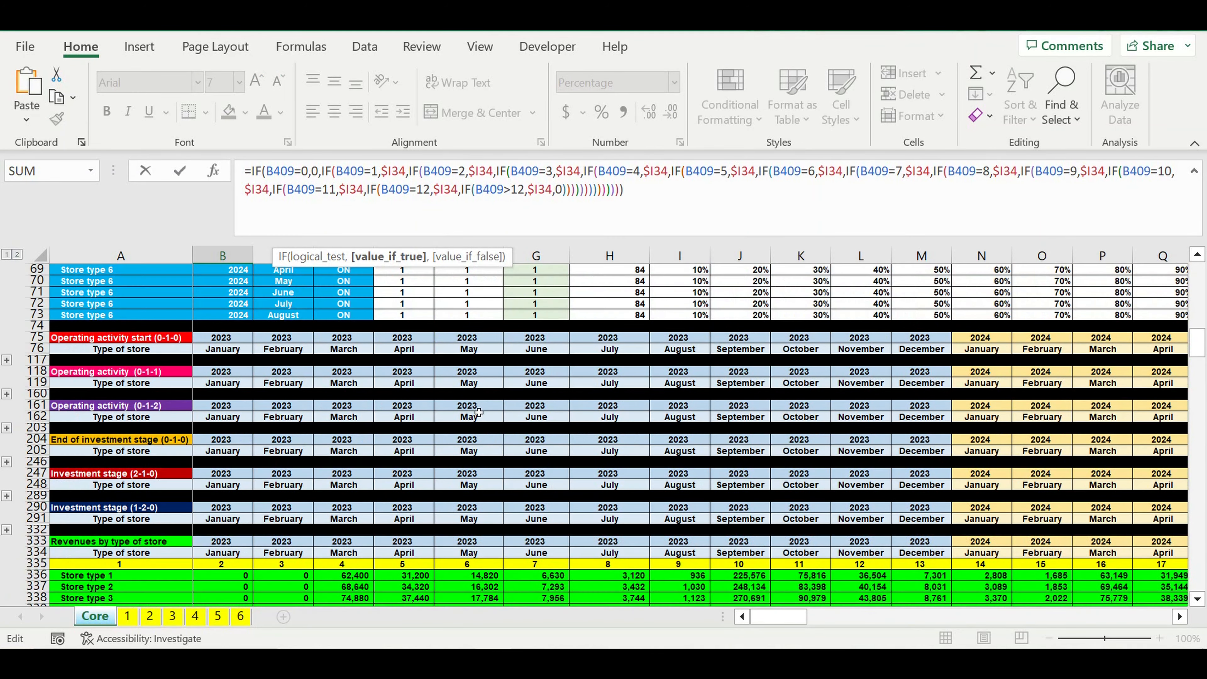
{"action": "scroll", "coordinate": [478, 412], "scroll_direction": "up", "scroll_amount": 3}
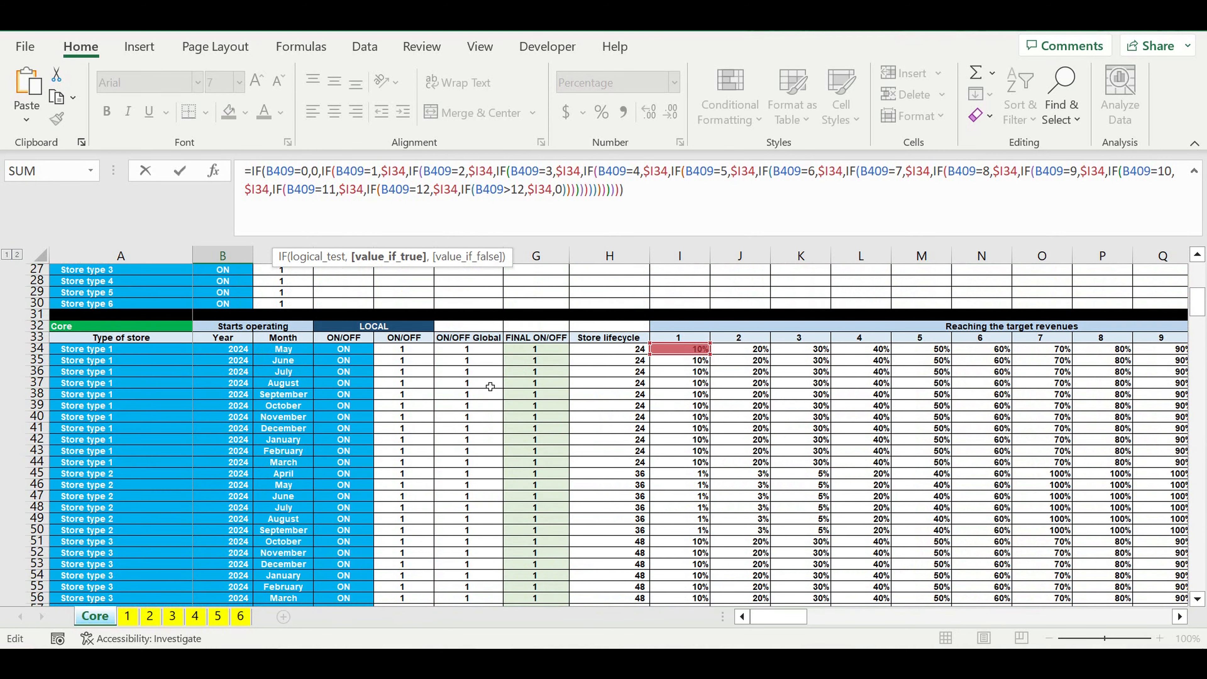
{"action": "left_click_drag", "start_coordinate": [1180, 617], "coordinate": [1181, 617]}
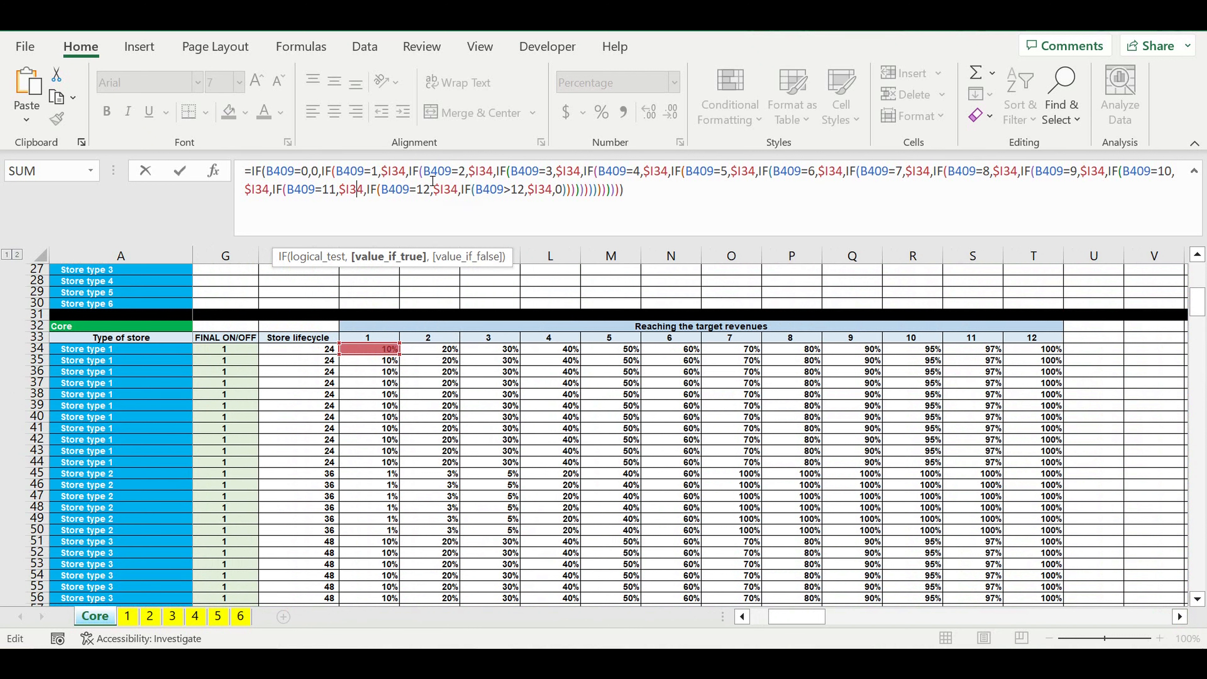
Step: In the B538 formula, point the results for months 2 to 5 to $J34, $K34, $L34 and $M34 respectively
{"action": "left_click", "coordinate": [477, 172]}
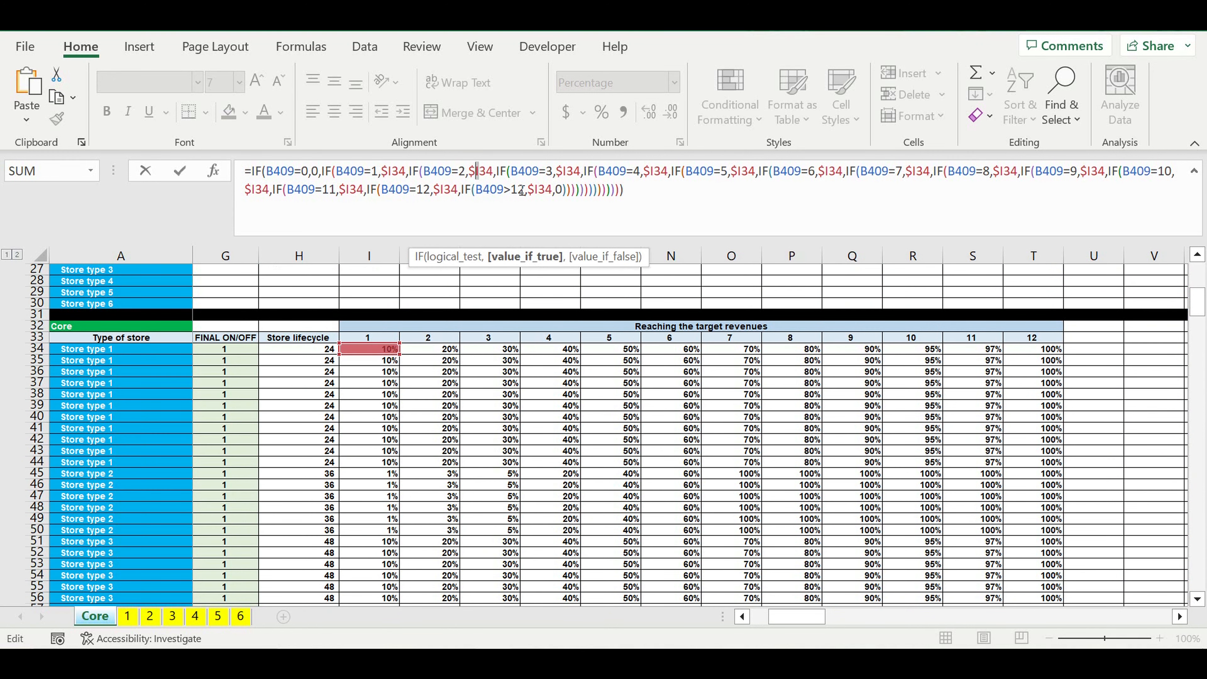
{"action": "key", "text": "Delete"}
{"action": "type", "text": "J"}
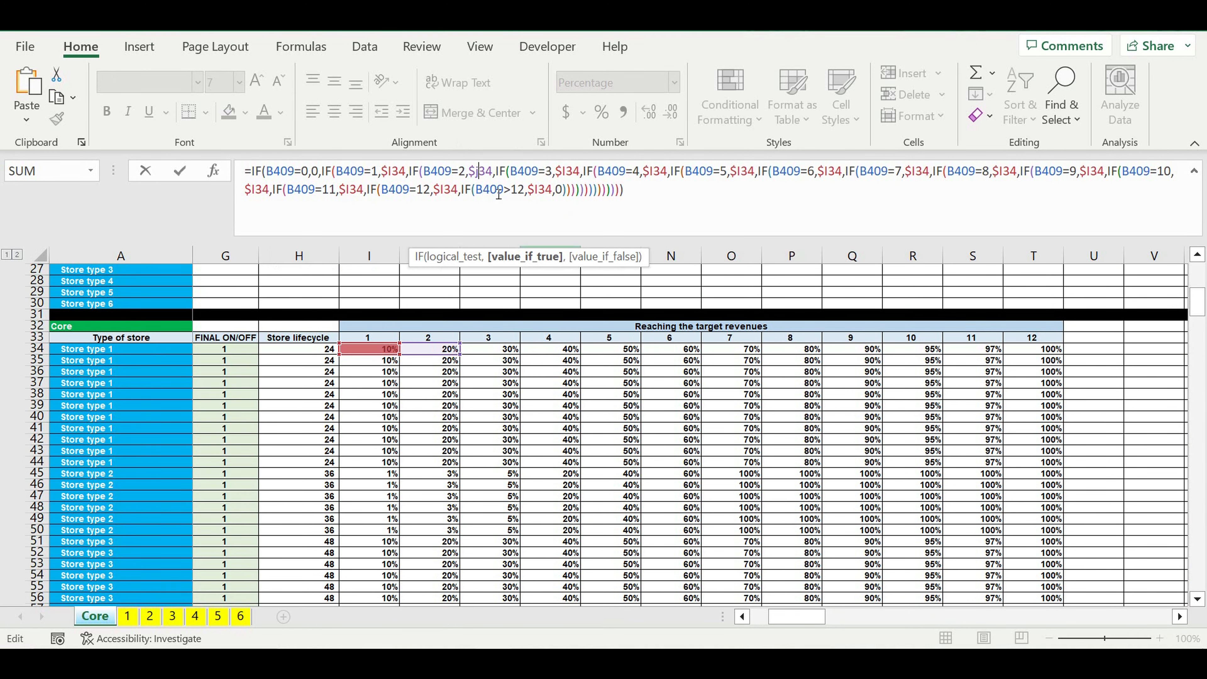
{"action": "left_click", "coordinate": [564, 172]}
{"action": "key", "text": "Delete"}
{"action": "type", "text": "k"}
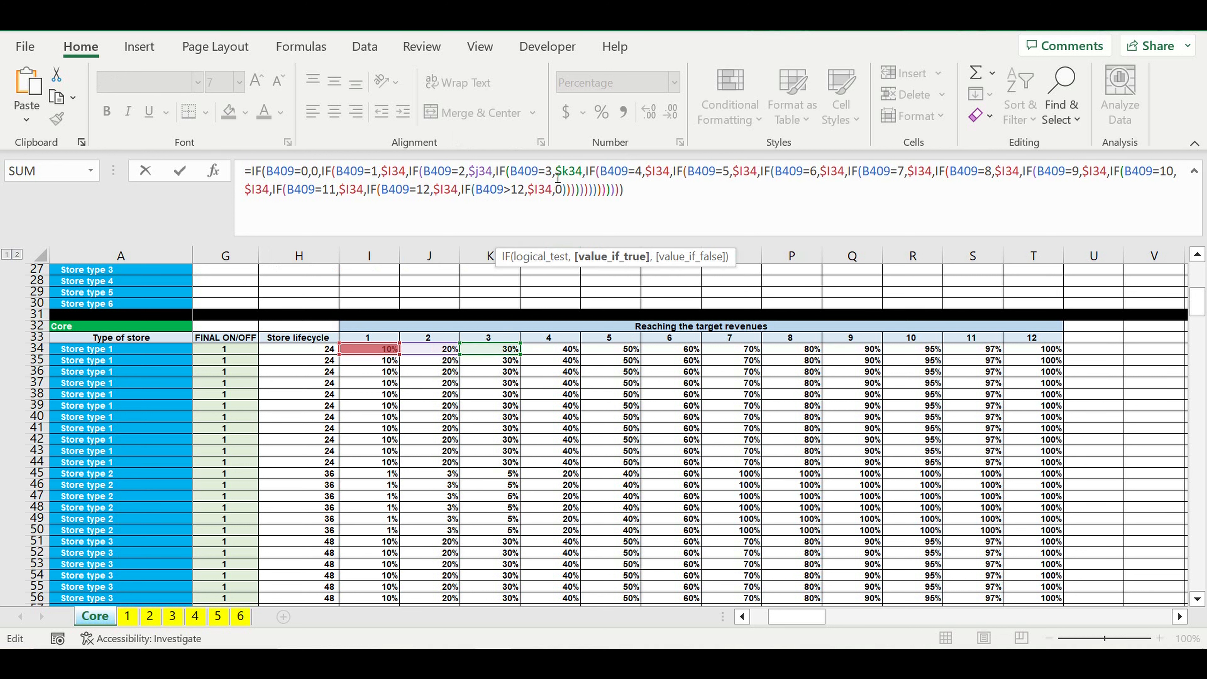
{"action": "left_click", "coordinate": [657, 172]}
{"action": "key", "text": "Delete"}
{"action": "type", "text": "l"}
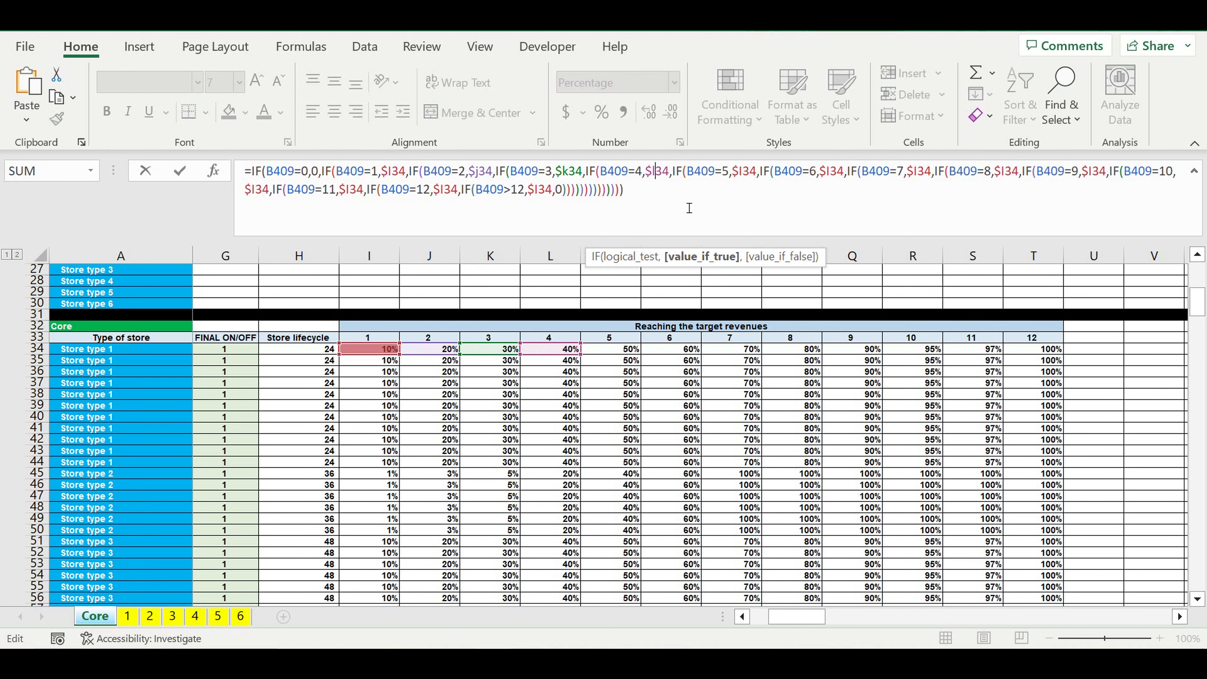
{"action": "left_click", "coordinate": [740, 171]}
{"action": "key", "text": "Delete"}
{"action": "type", "text": "m"}
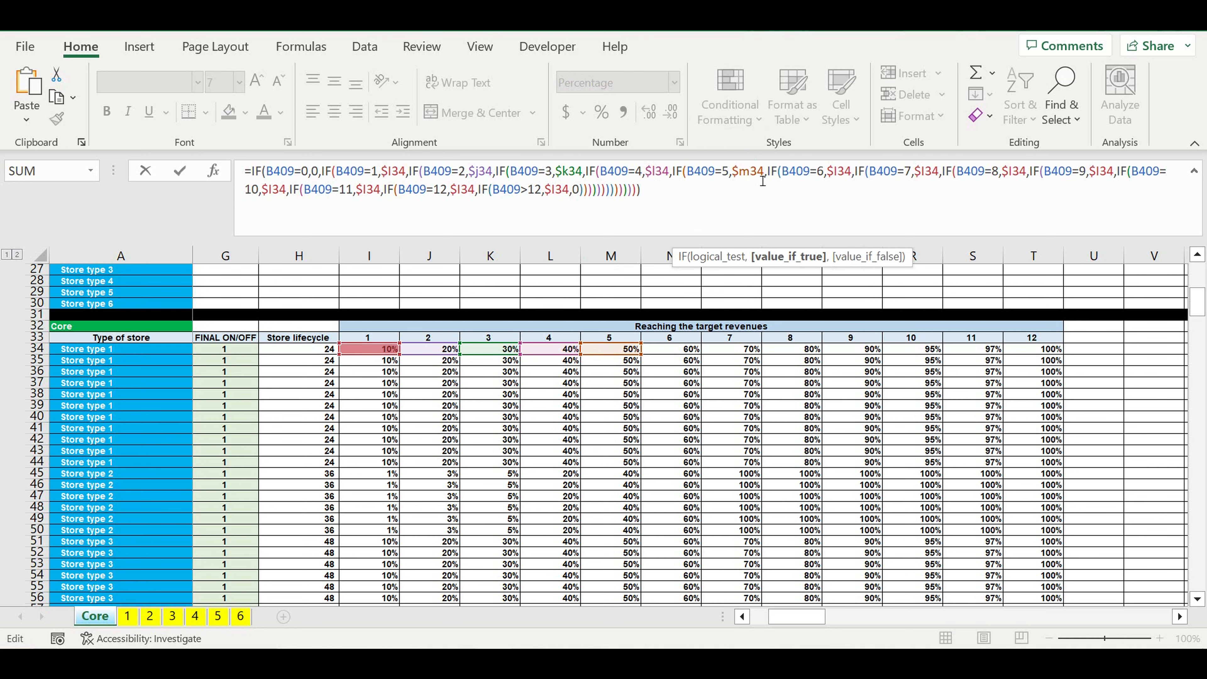
Step: In the B538 formula, point the results for months 6 to 9 to $N34, $O34, $P34 and $Q34 respectively
{"action": "left_click", "coordinate": [835, 172]}
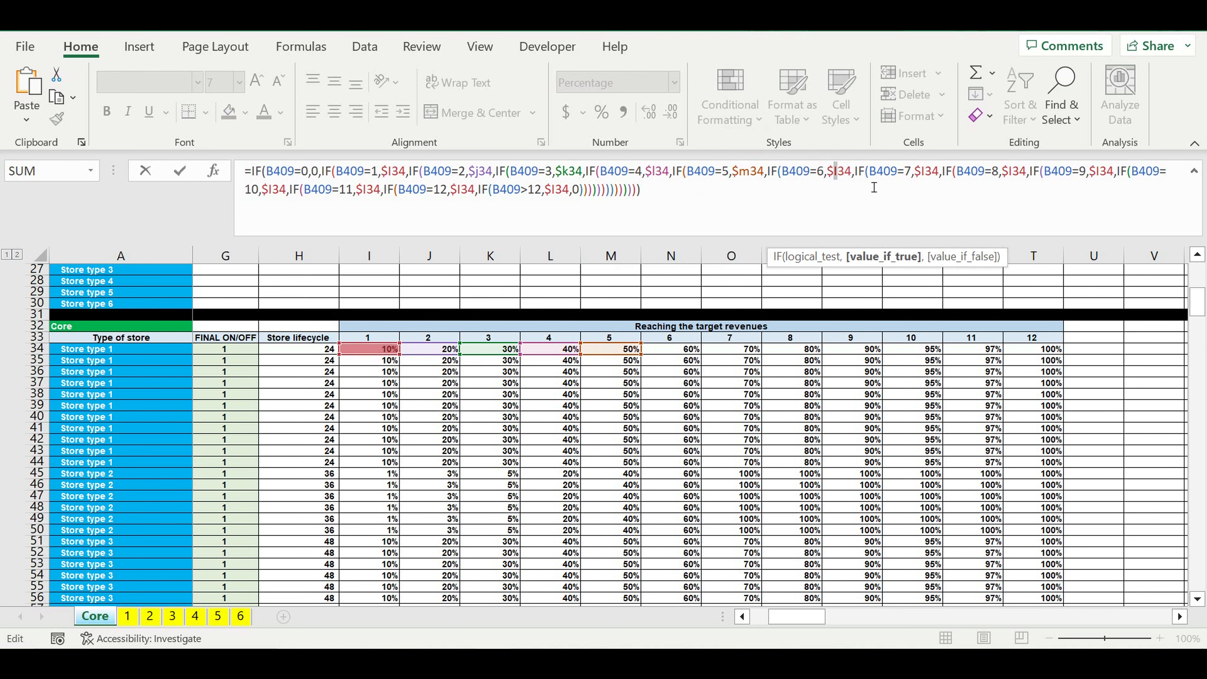
{"action": "key", "text": "Delete"}
{"action": "type", "text": "n"}
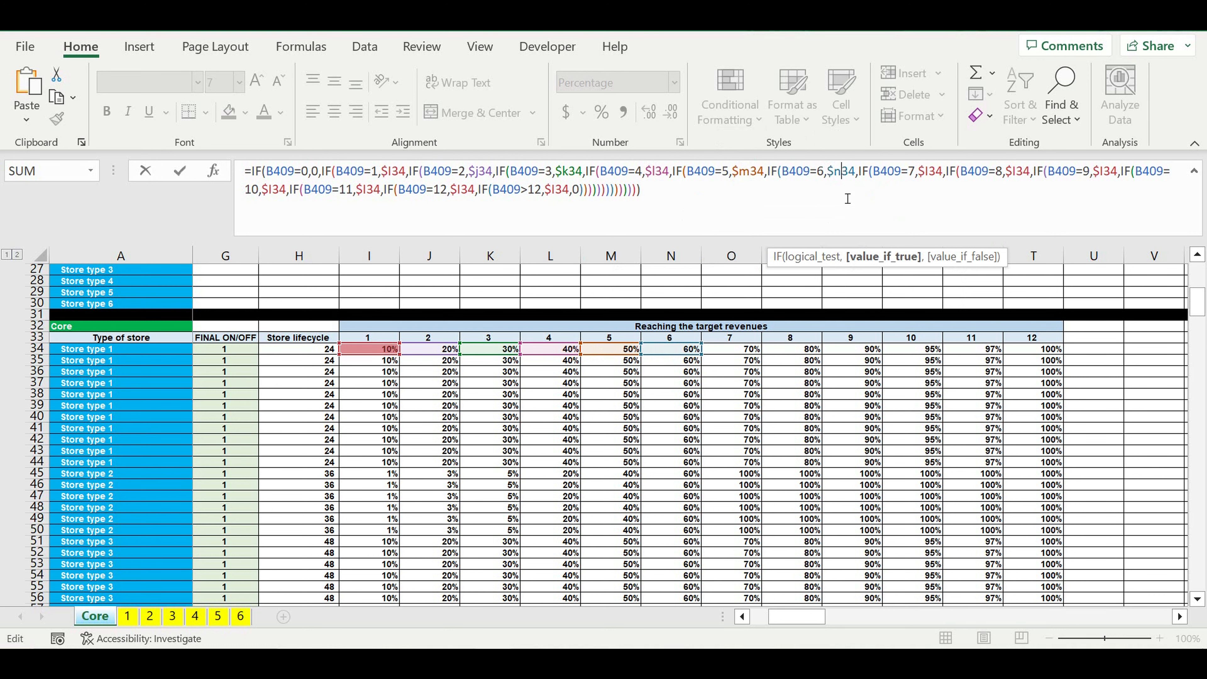
{"action": "left_click", "coordinate": [925, 172]}
{"action": "key", "text": "Delete"}
{"action": "type", "text": "o"}
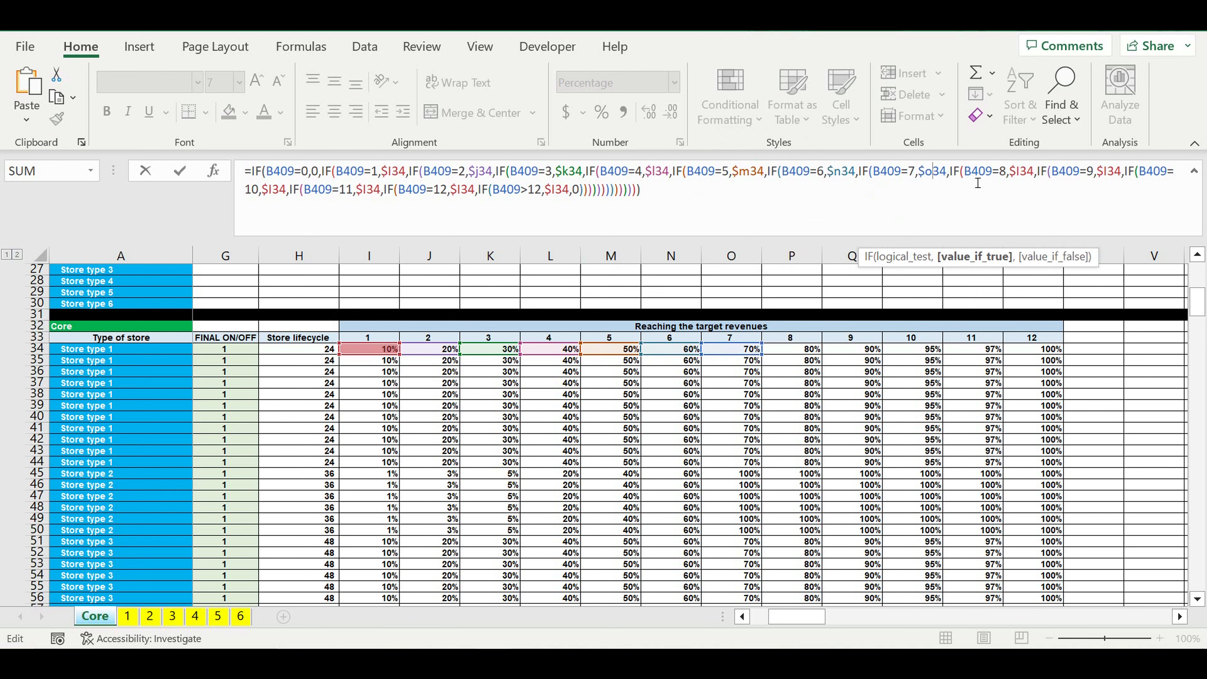
{"action": "left_click", "coordinate": [1016, 172]}
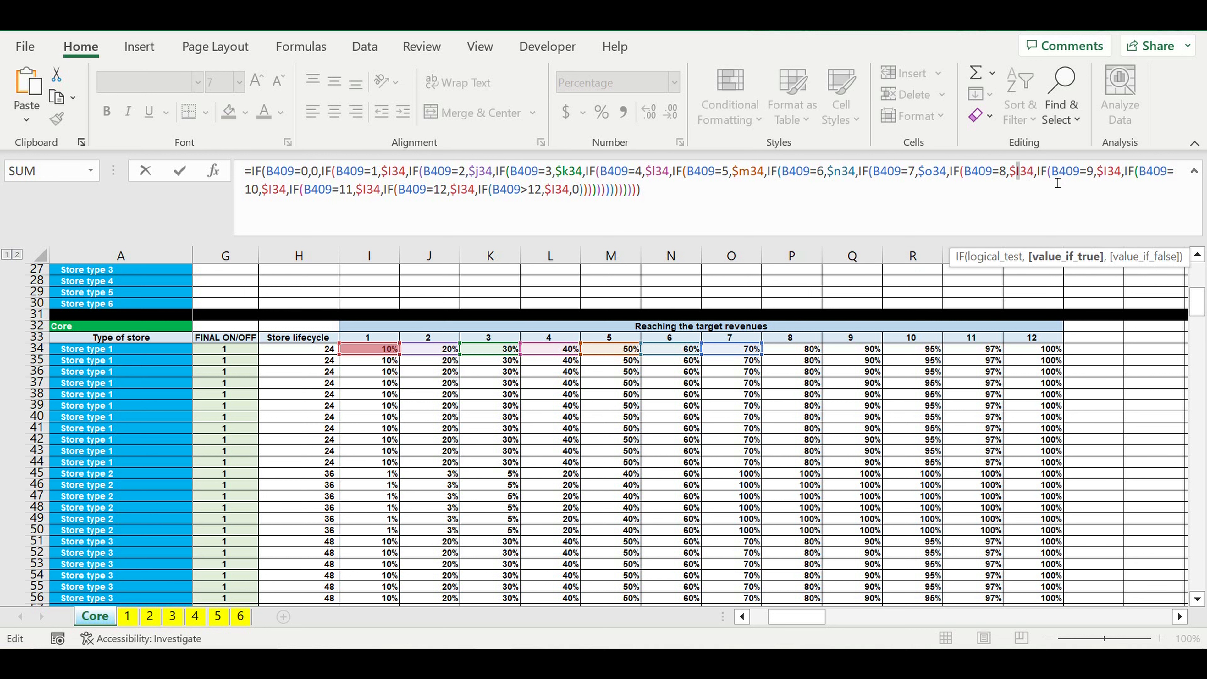
{"action": "key", "text": "Delete"}
{"action": "type", "text": "p"}
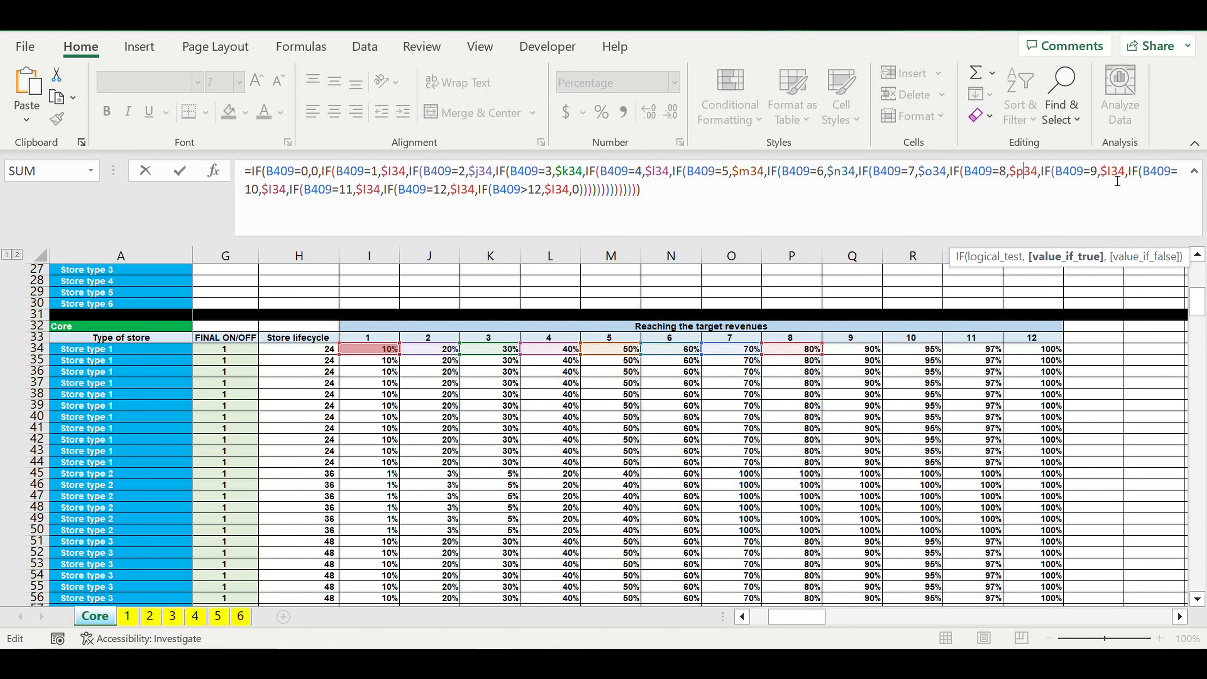
{"action": "left_click", "coordinate": [1106, 173]}
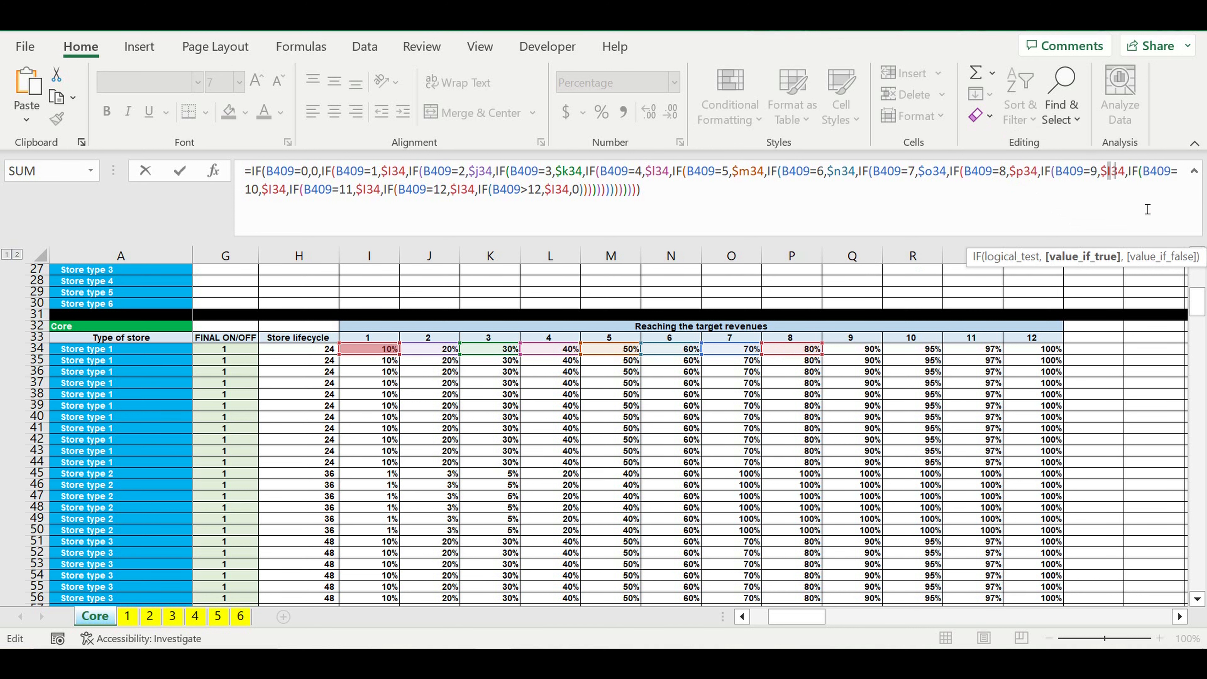
{"action": "key", "text": "Delete"}
{"action": "type", "text": "q"}
Step: In the B538 formula, point the results for months 10, 11 and 12 to $R34, $S34 and $T34 respectively
{"action": "left_click", "coordinate": [276, 190]}
{"action": "key", "text": "Delete"}
{"action": "type", "text": "r"}
{"action": "left_click", "coordinate": [380, 190]}
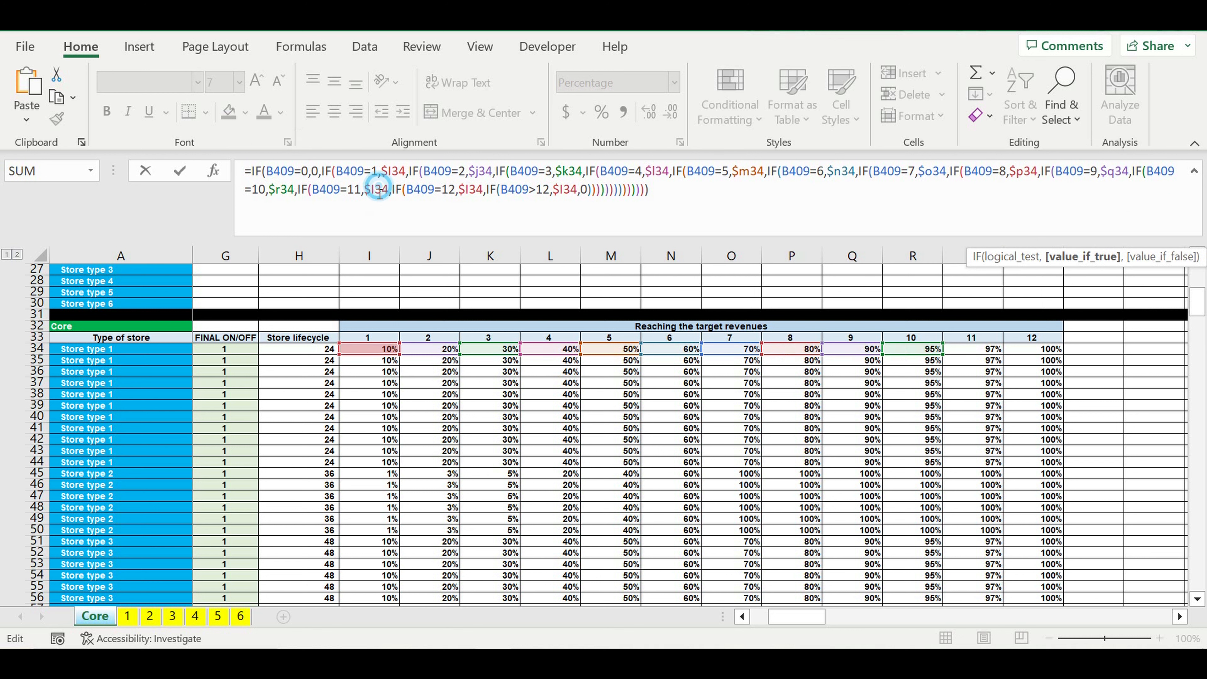
{"action": "key", "text": "shift+Right"}
{"action": "type", "text": "s"}
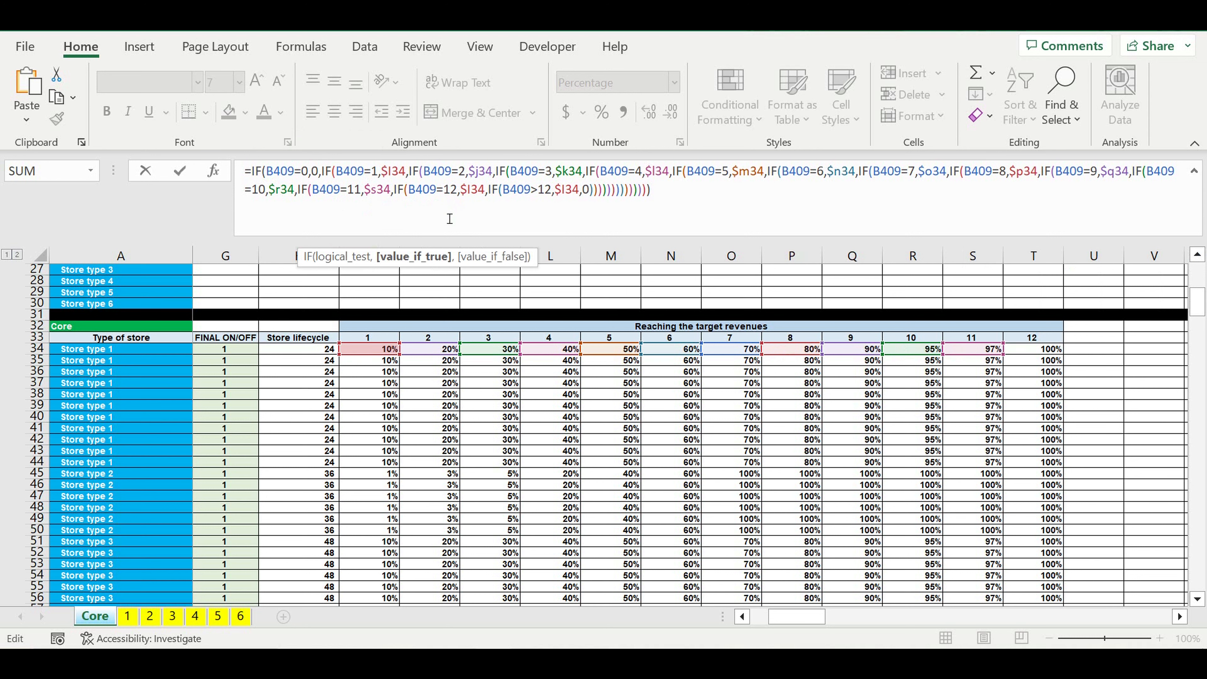
{"action": "left_click", "coordinate": [466, 190]}
{"action": "key", "text": "shift+Right"}
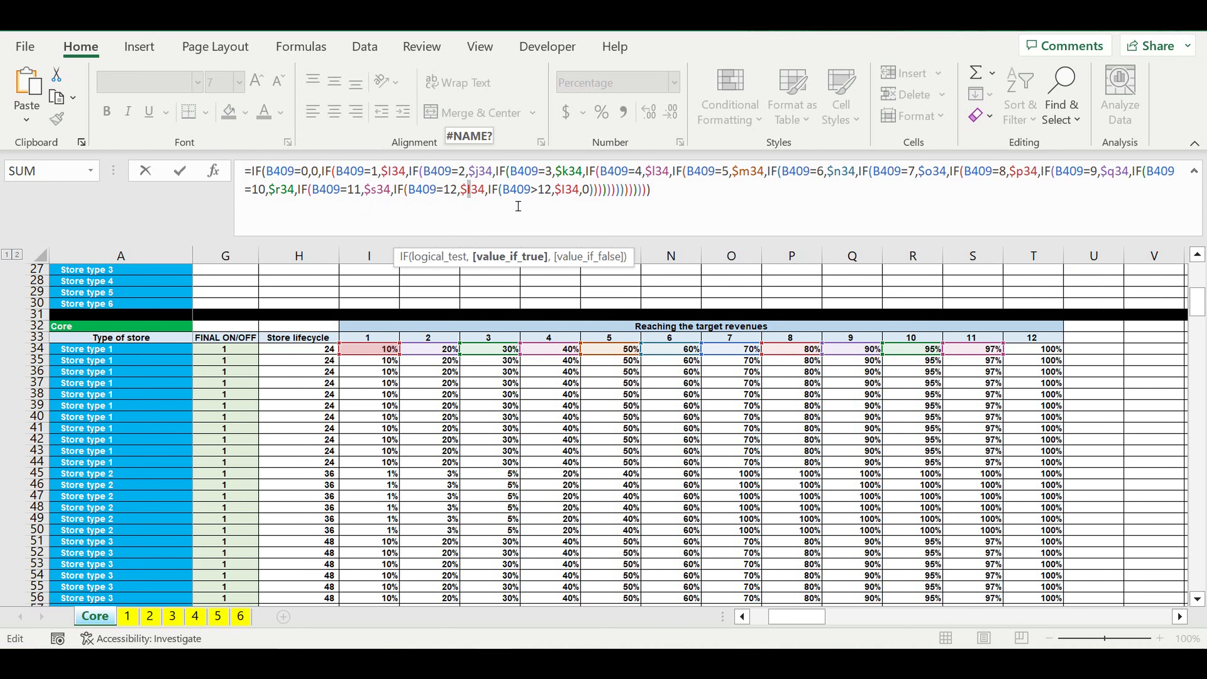
{"action": "type", "text": "t"}
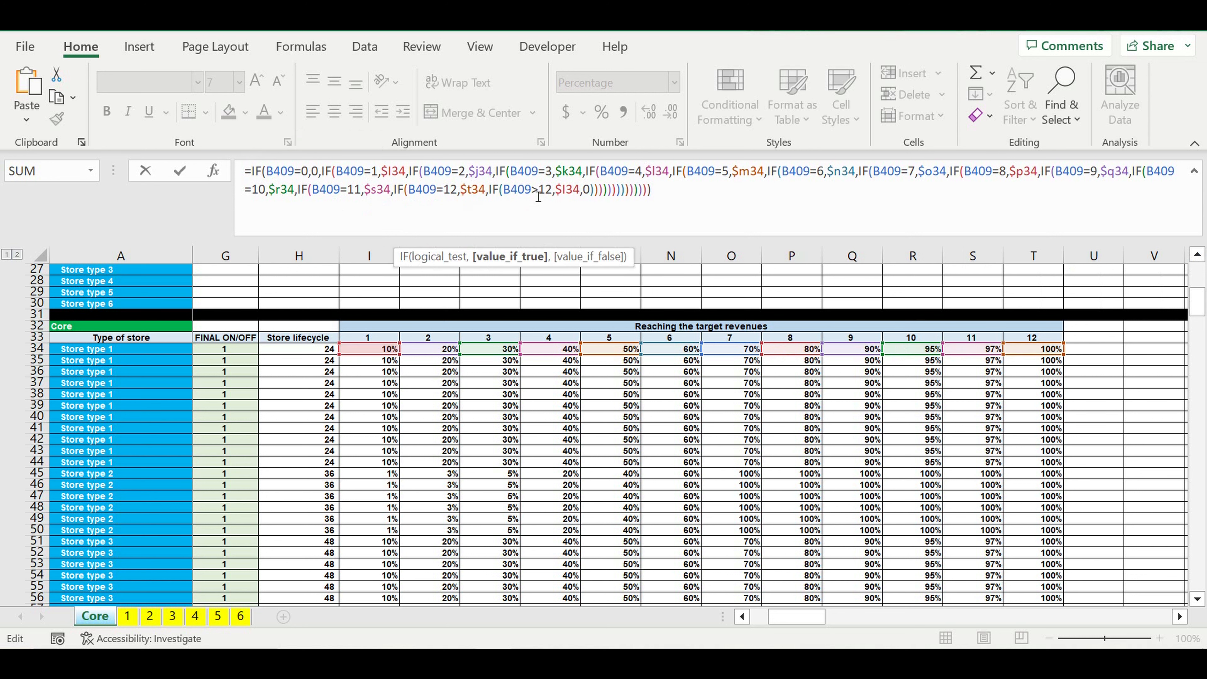
Step: Point the result of the B409>12 test to $T34 and commit the B538 formula
{"action": "left_click", "coordinate": [561, 189]}
{"action": "key", "text": "shift+Right"}
{"action": "type", "text": "t"}
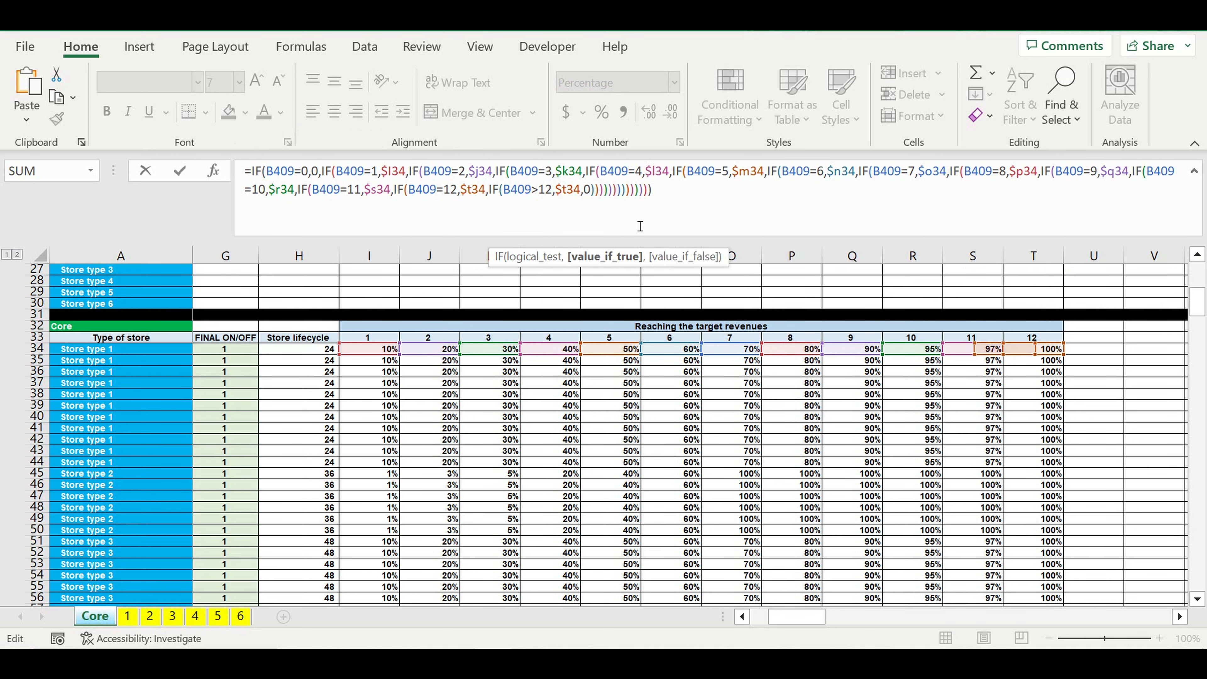
{"action": "left_click", "coordinate": [690, 198]}
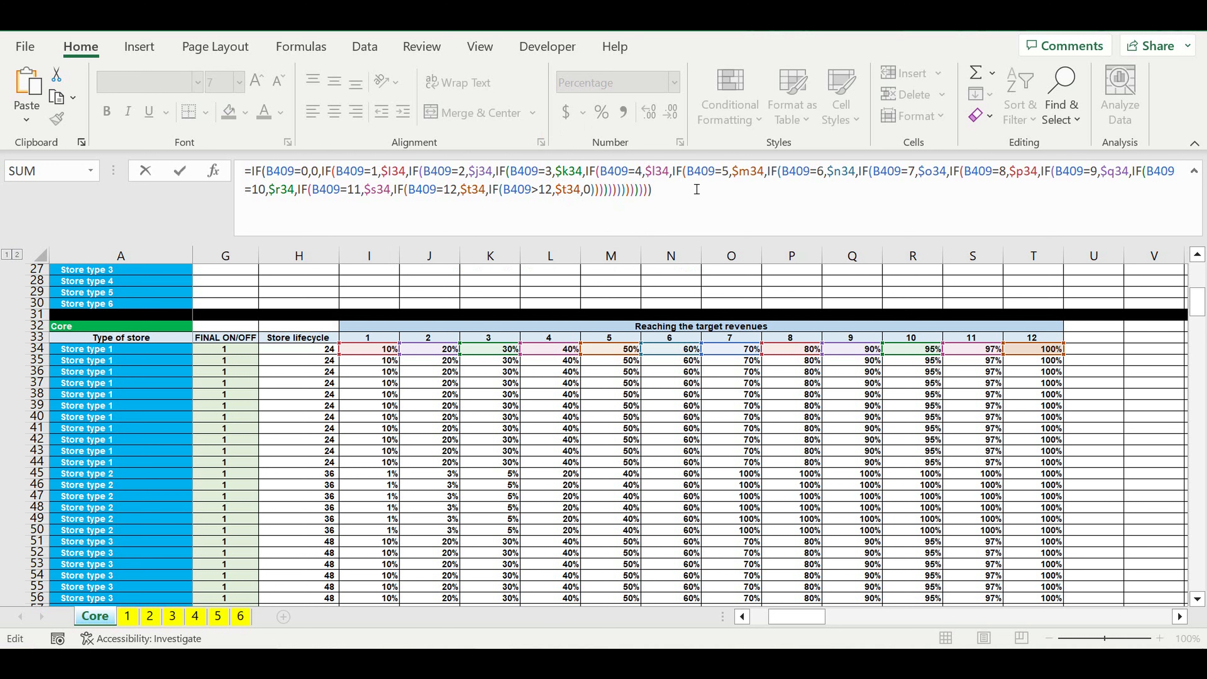
{"action": "key", "text": "Return"}
Step: Fill the B538 formula across and down the whole Revenues step 2 block to DQ577
{"action": "scroll", "coordinate": [512, 426], "scroll_direction": "down", "scroll_amount": 2}
{"action": "scroll", "coordinate": [513, 426], "scroll_direction": "down", "scroll_amount": 3}
{"action": "left_click_drag", "start_coordinate": [539, 237], "coordinate": [550, 165]}
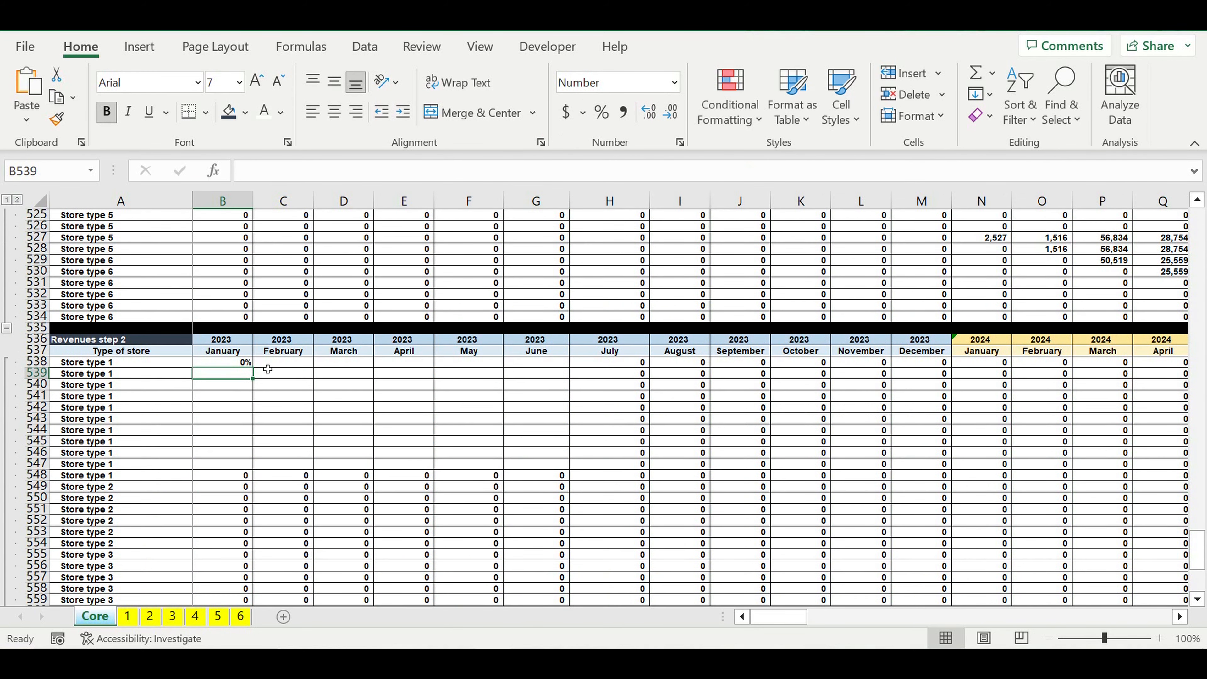
{"action": "left_click", "coordinate": [237, 365]}
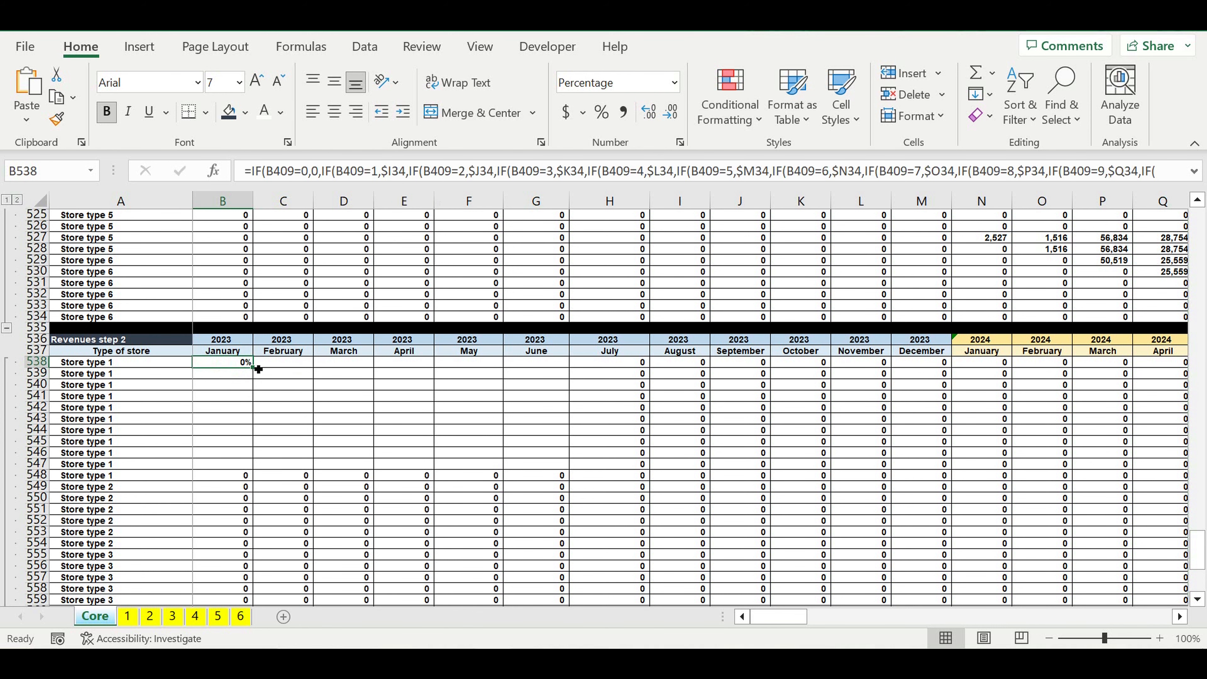
{"action": "left_click_drag", "start_coordinate": [258, 369], "coordinate": [859, 418]}
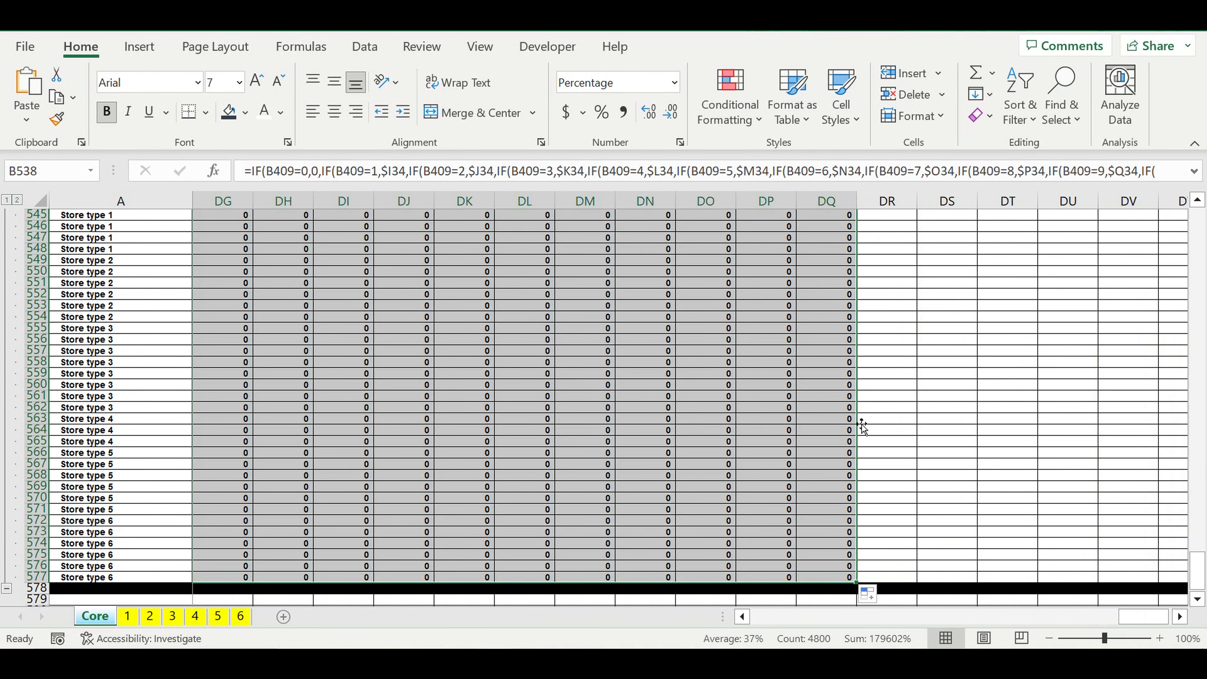
{"action": "left_click", "coordinate": [722, 458]}
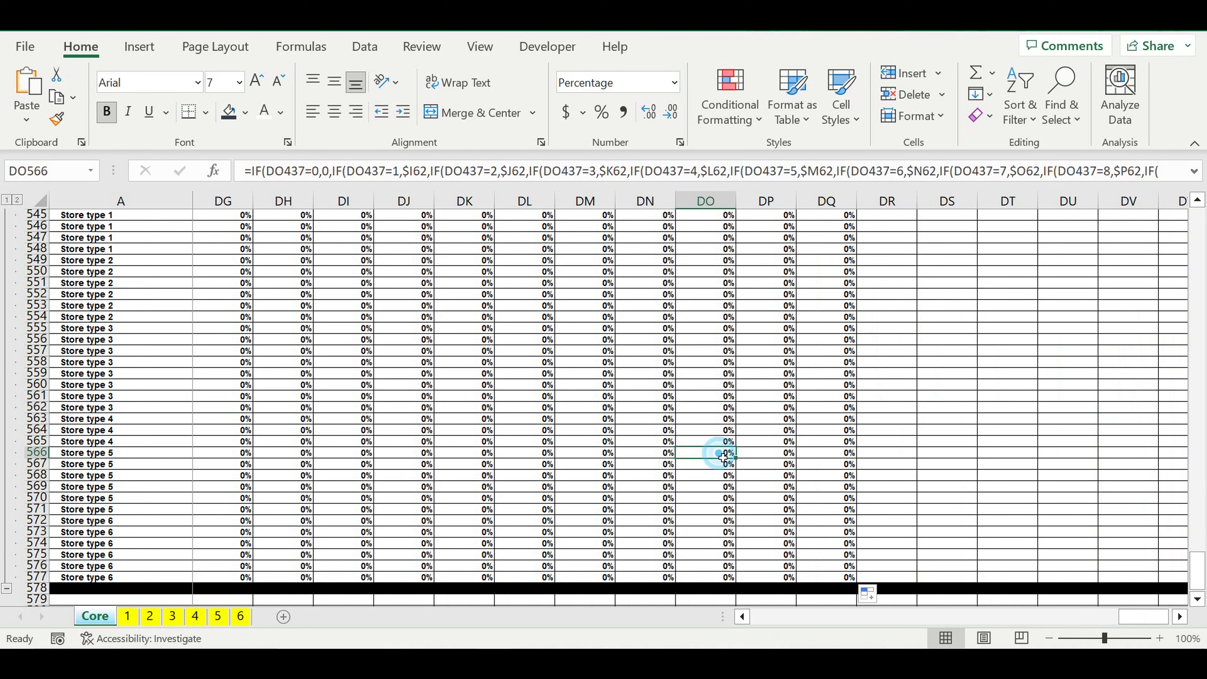
Step: Examine how the target-revenue percentages of the first Store type 1 row in Revenues step 2 develop from May 2024 to April 2026
{"action": "scroll", "coordinate": [722, 457], "scroll_direction": "up", "scroll_amount": 6}
{"action": "left_click_drag", "start_coordinate": [1143, 617], "coordinate": [760, 647]}
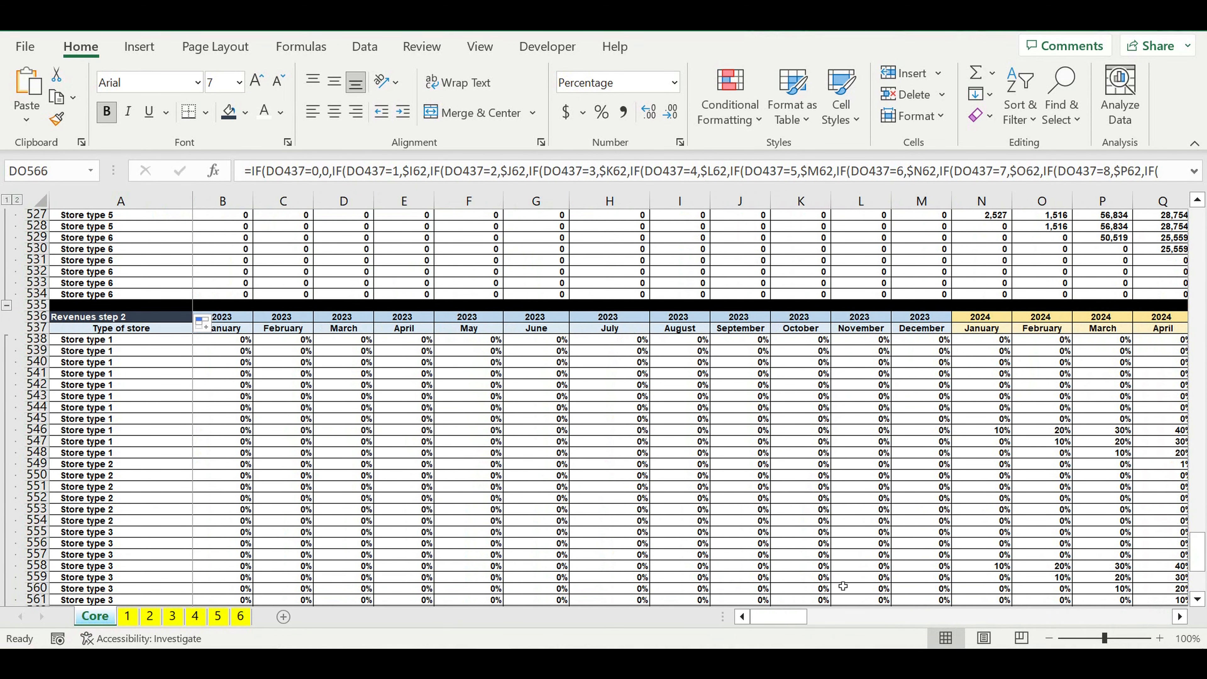
{"action": "left_click_drag", "start_coordinate": [799, 617], "coordinate": [863, 621]}
{"action": "left_click_drag", "start_coordinate": [560, 343], "coordinate": [1110, 336]}
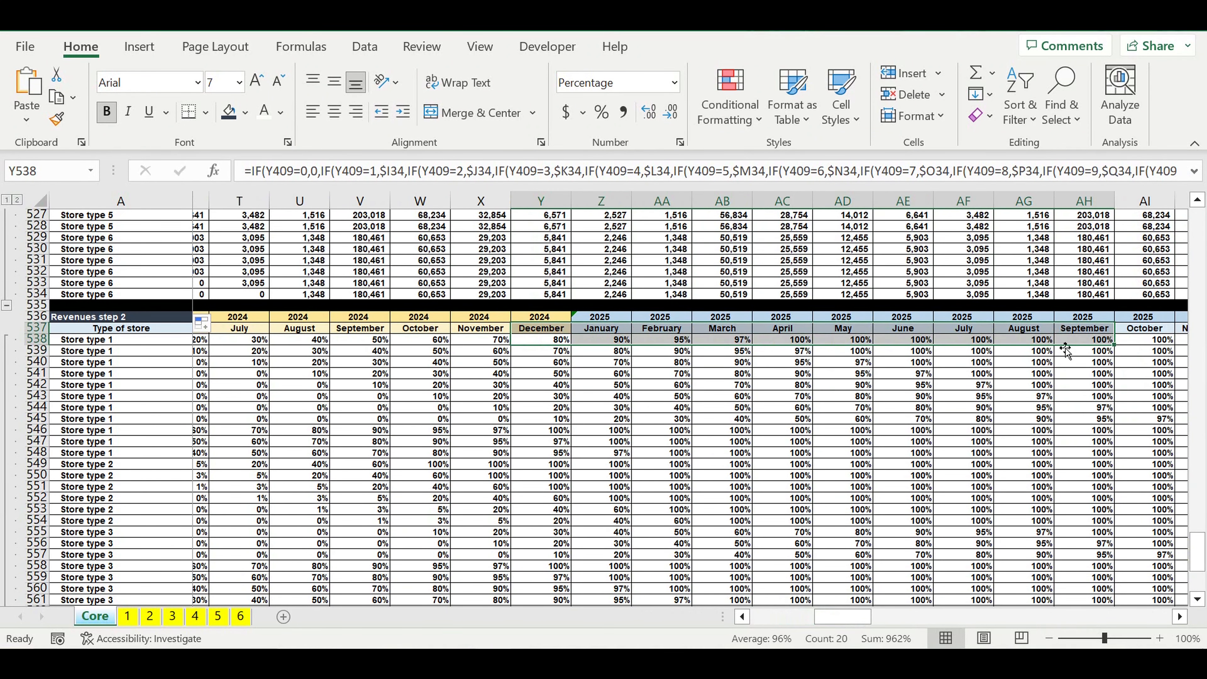
{"action": "left_click_drag", "start_coordinate": [840, 618], "coordinate": [820, 624]}
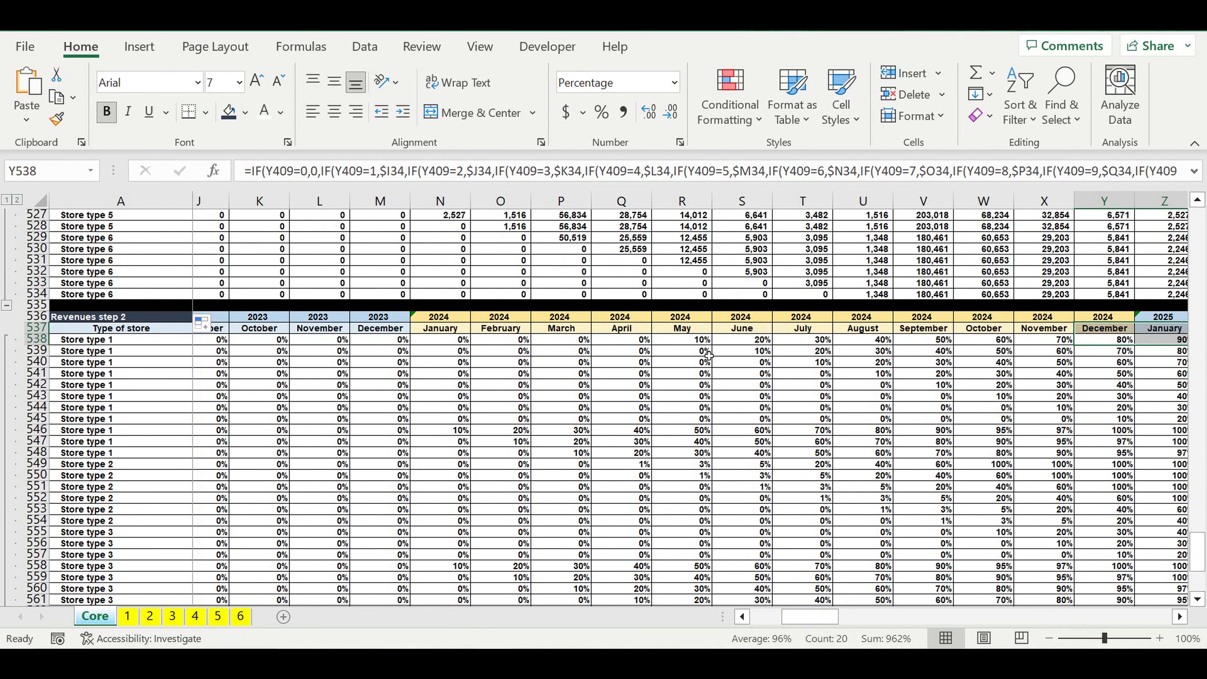
{"action": "left_click_drag", "start_coordinate": [682, 340], "coordinate": [1093, 343]}
{"action": "left_click_drag", "start_coordinate": [1205, 341], "coordinate": [483, 349]}
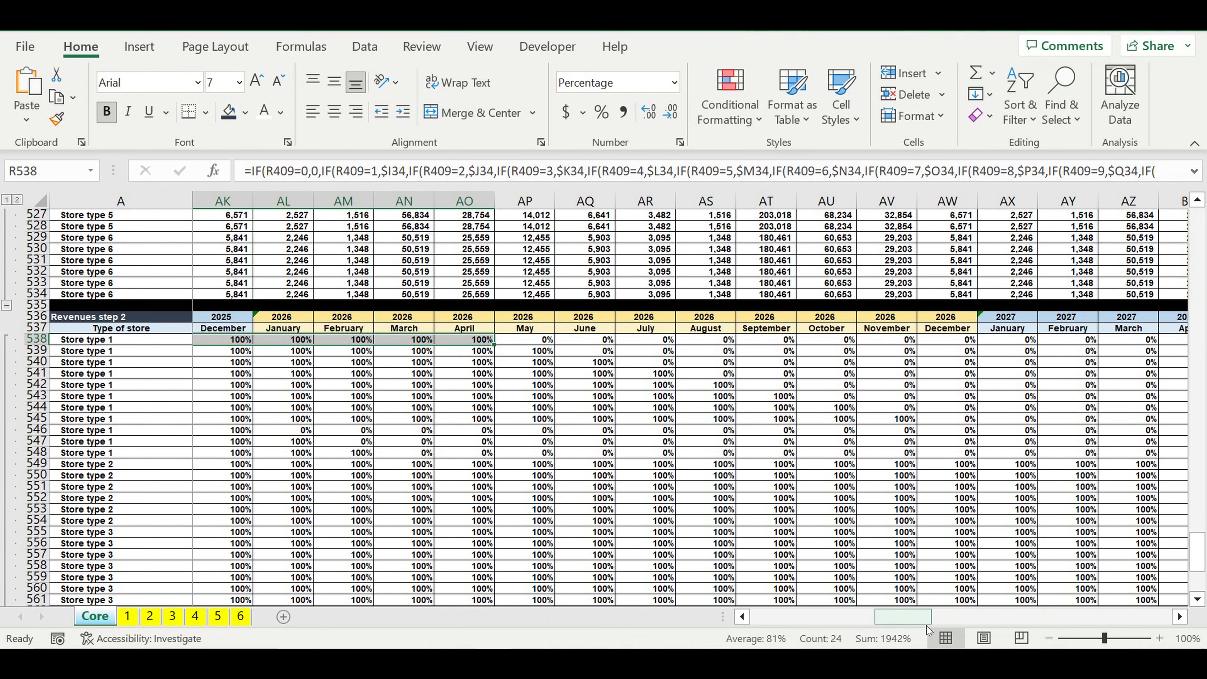
{"action": "left_click_drag", "start_coordinate": [912, 623], "coordinate": [826, 625]}
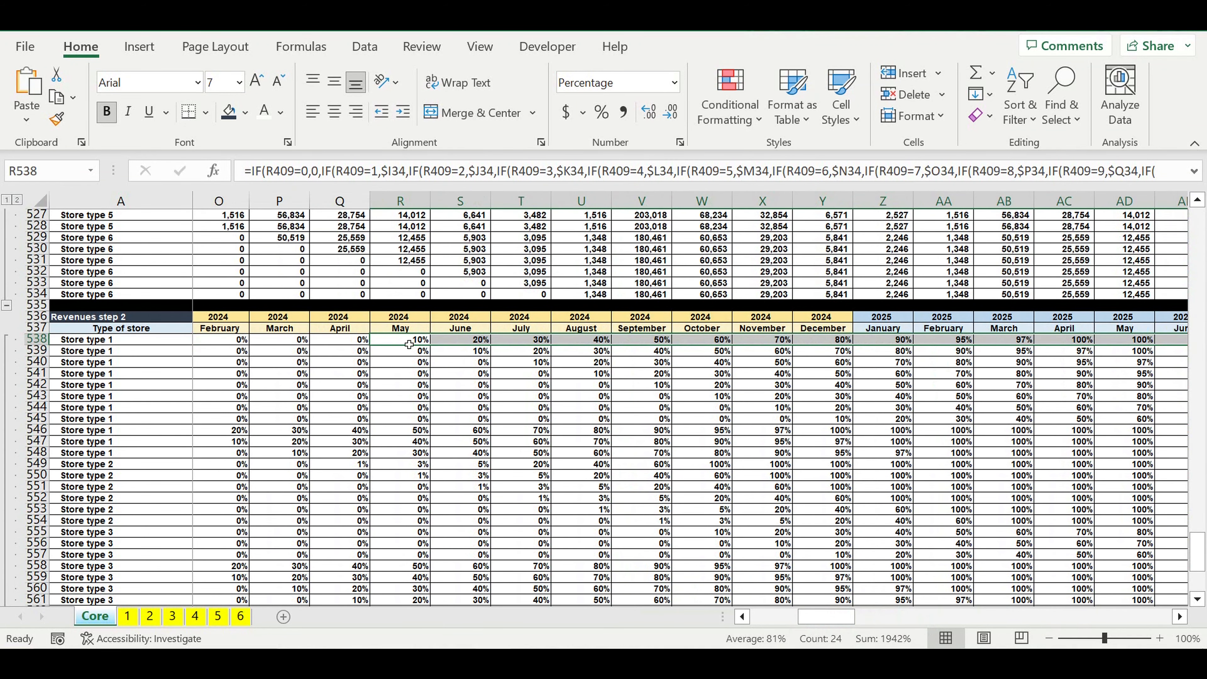
{"action": "left_click", "coordinate": [511, 409]}
{"action": "left_click", "coordinate": [405, 342]}
Step: Compare the first store's May 2024 revenue in Revenues step 1 with its Revenues step 2 percentage, and check the block's remaining rows
{"action": "scroll", "coordinate": [478, 412], "scroll_direction": "up", "scroll_amount": 2}
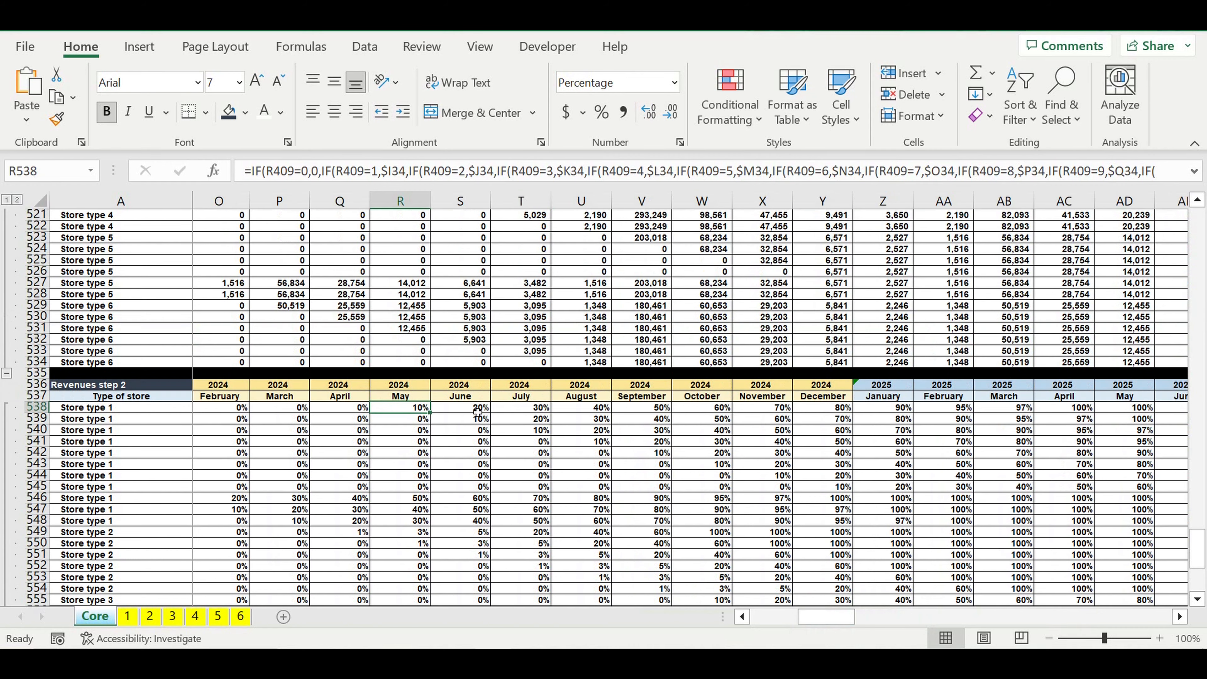
{"action": "scroll", "coordinate": [468, 442], "scroll_direction": "up", "scroll_amount": 2}
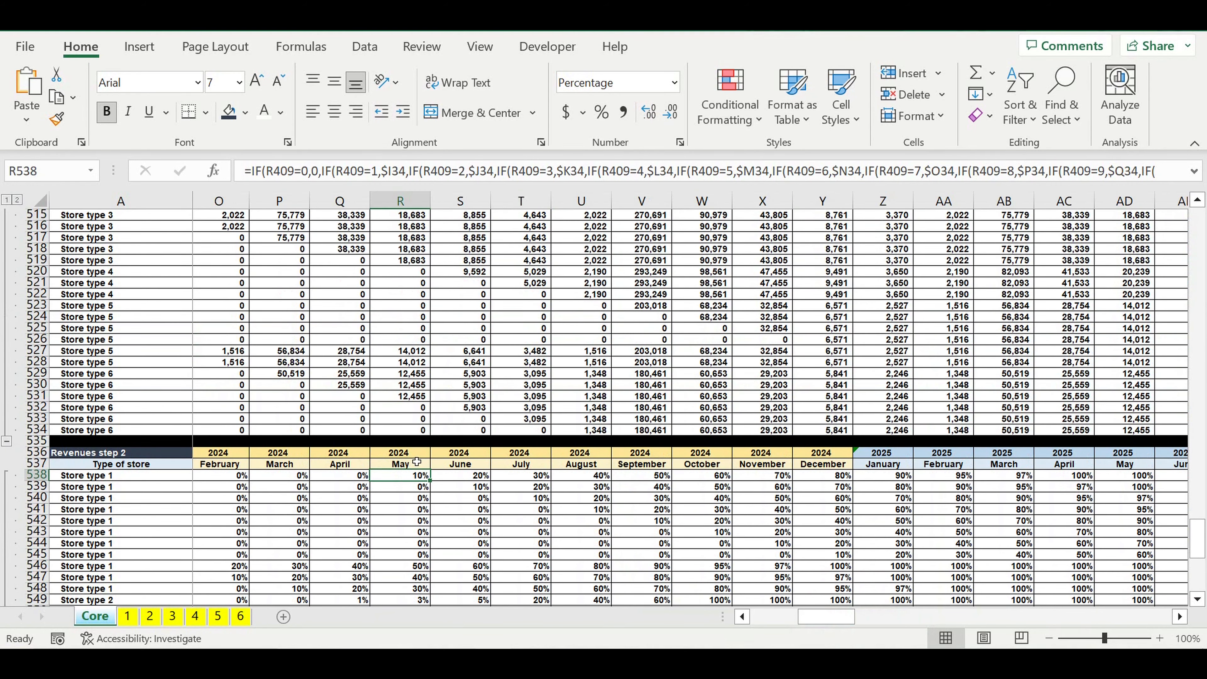
{"action": "scroll", "coordinate": [416, 461], "scroll_direction": "up", "scroll_amount": 4}
{"action": "scroll", "coordinate": [425, 572], "scroll_direction": "down", "scroll_amount": 2}
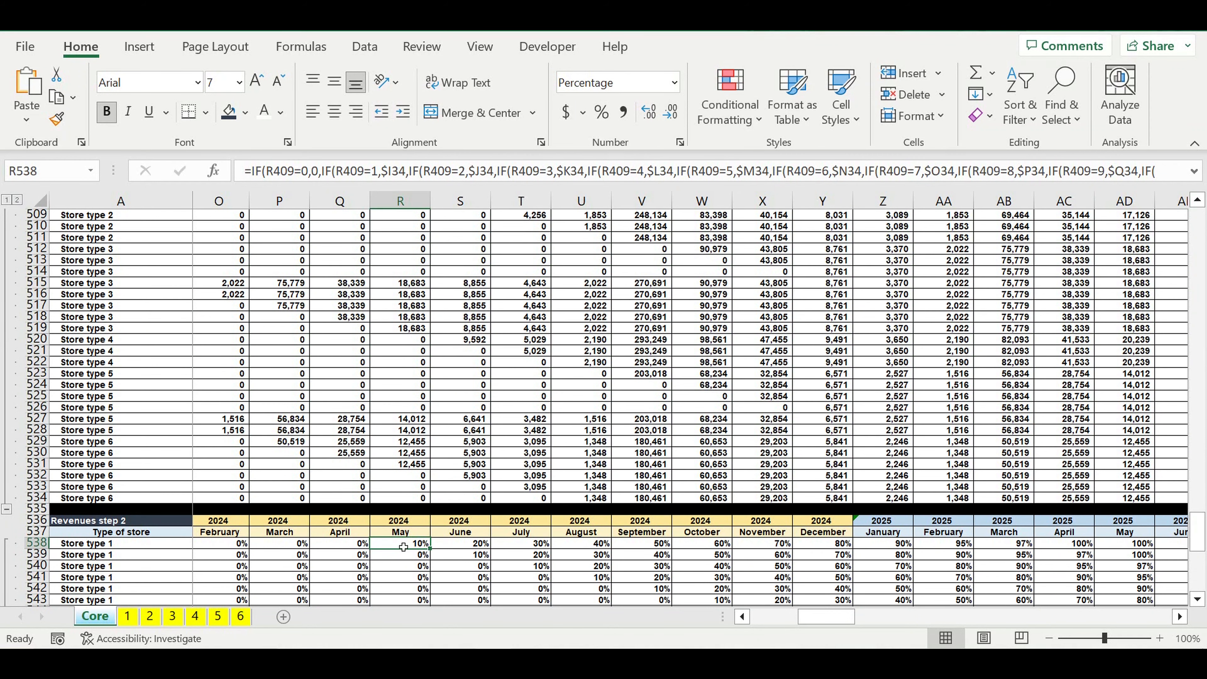
{"action": "scroll", "coordinate": [400, 451], "scroll_direction": "up", "scroll_amount": 9}
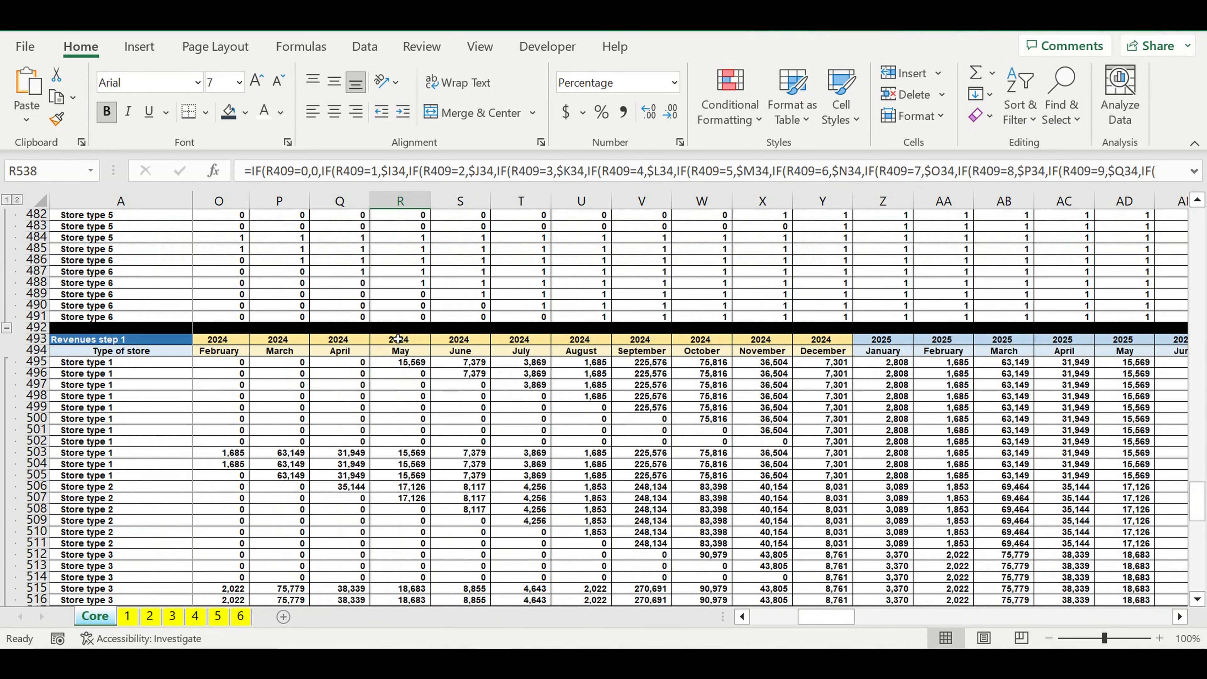
{"action": "left_click", "coordinate": [401, 365]}
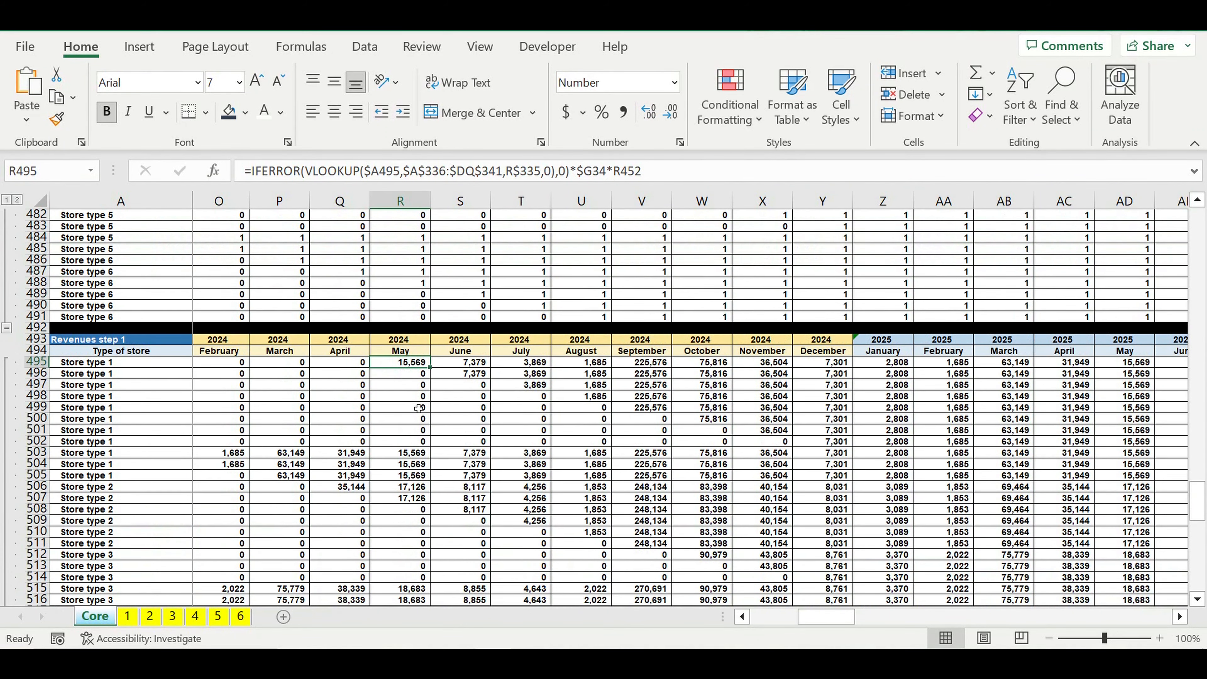
{"action": "scroll", "coordinate": [419, 408], "scroll_direction": "down", "scroll_amount": 14}
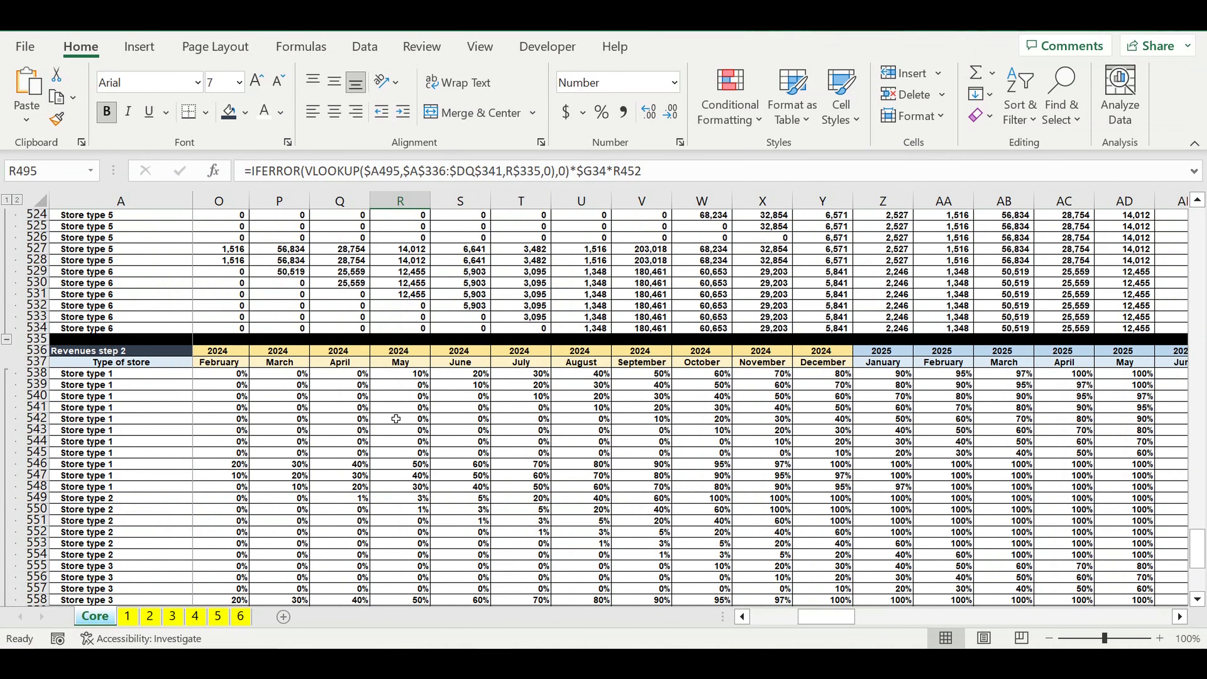
{"action": "left_click", "coordinate": [410, 376]}
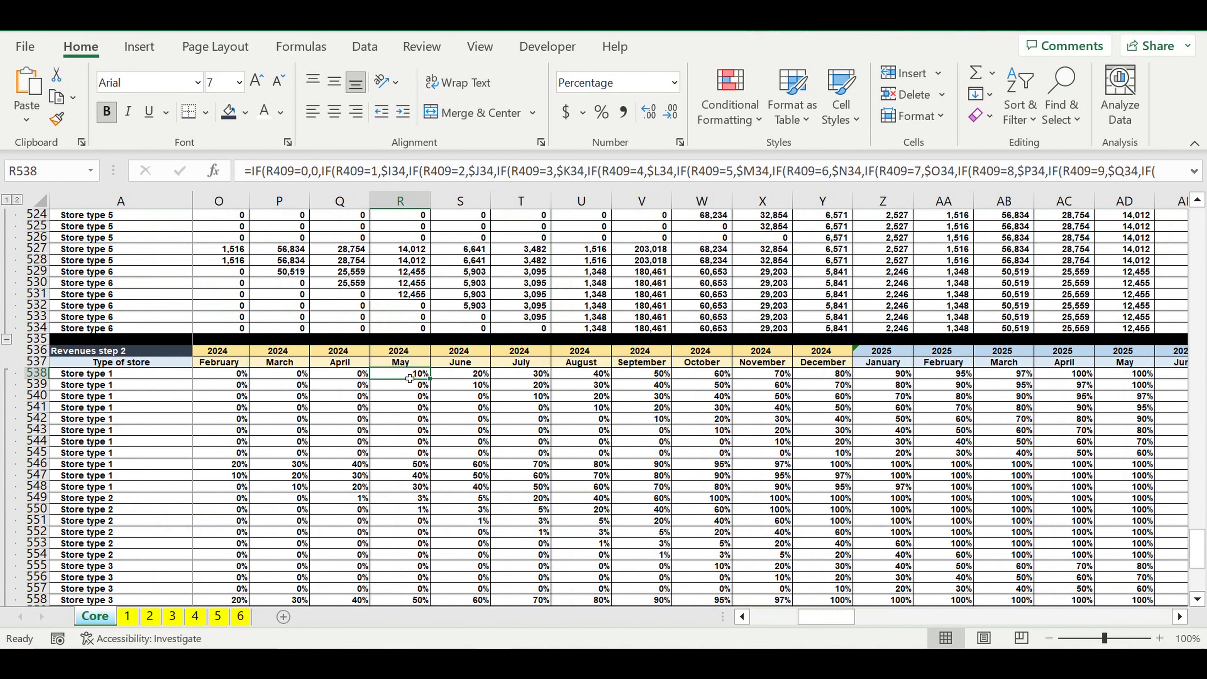
{"action": "scroll", "coordinate": [410, 378], "scroll_direction": "down", "scroll_amount": 9}
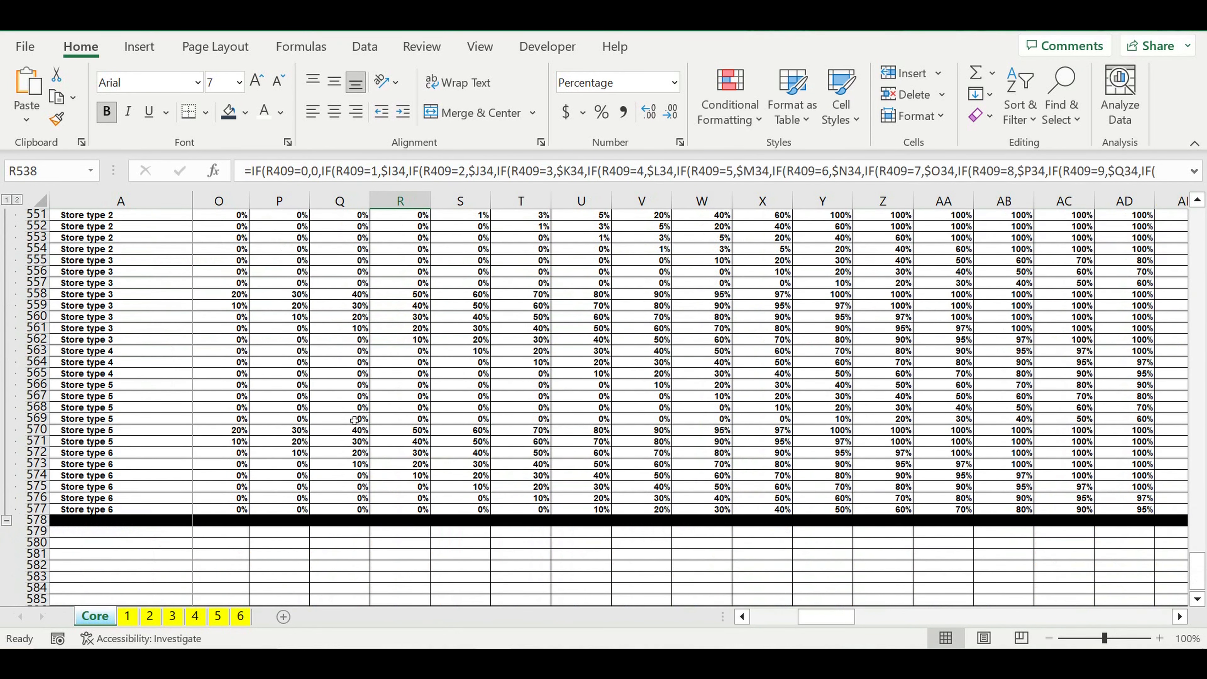
{"action": "left_click", "coordinate": [355, 420]}
{"action": "scroll", "coordinate": [354, 421], "scroll_direction": "up", "scroll_amount": 6}
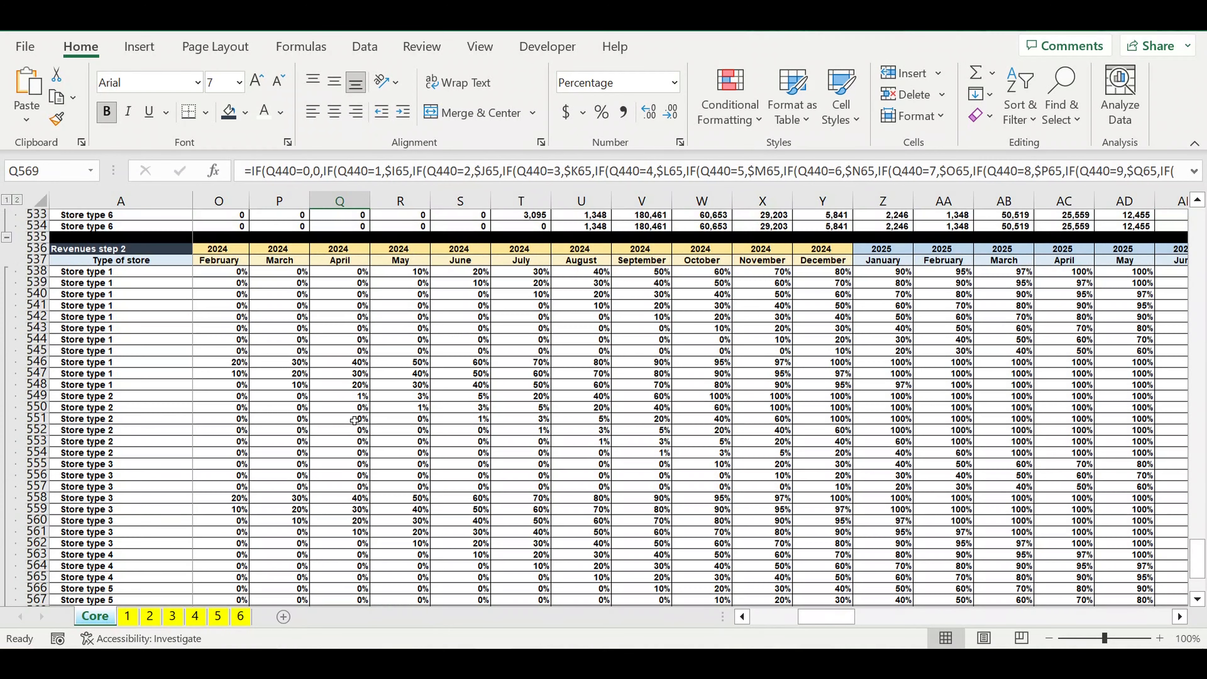
Step: Duplicate the whole Revenues step 2 block, rows 536 to 578, directly below itself starting at row 579
{"action": "left_click_drag", "start_coordinate": [38, 248], "coordinate": [19, 580]}
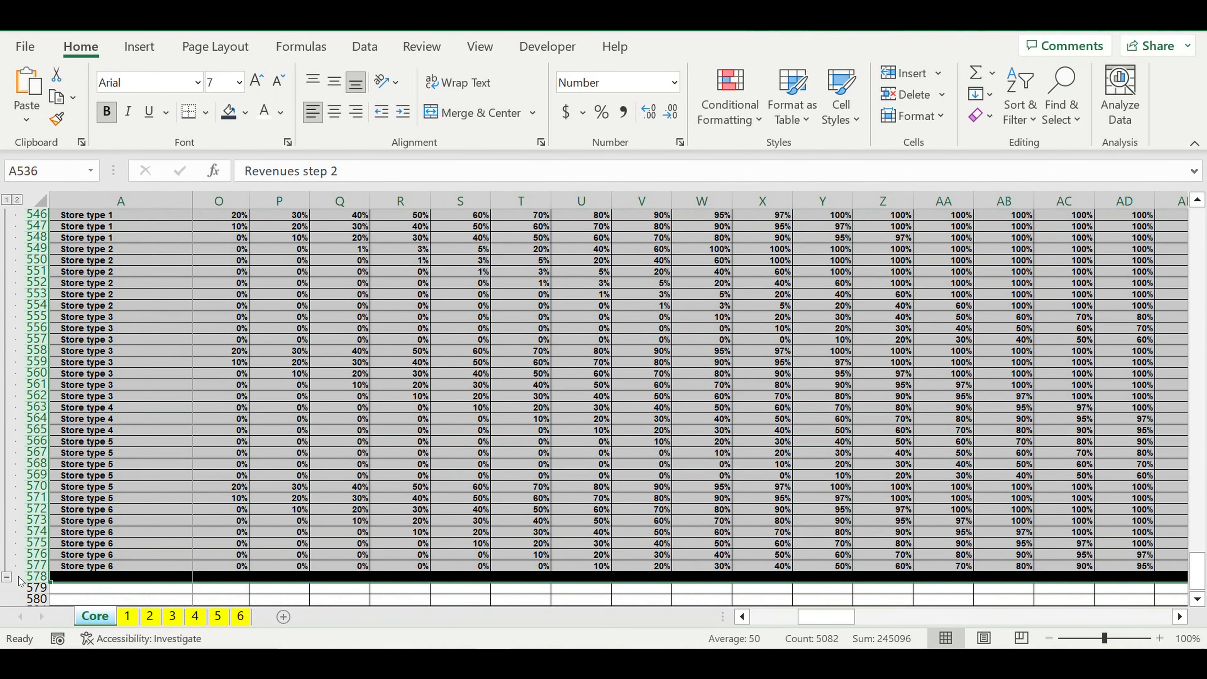
{"action": "key", "text": "ctrl+c"}
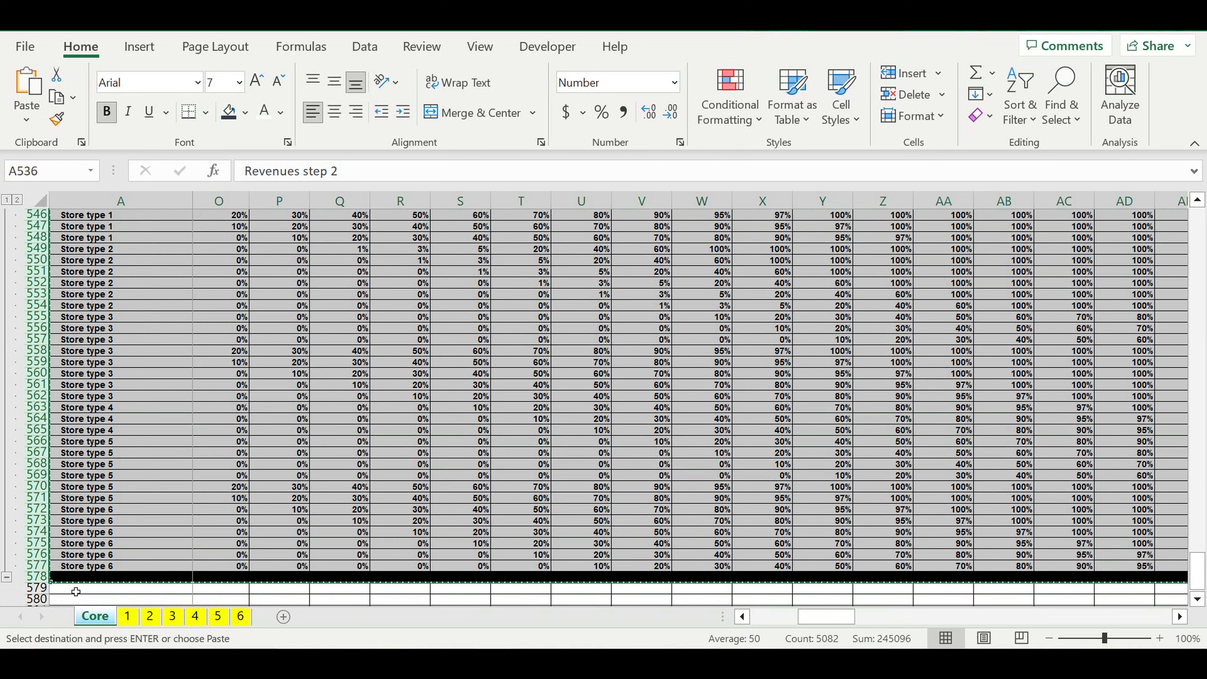
{"action": "left_click", "coordinate": [76, 591]}
{"action": "key", "text": "ctrl+v"}
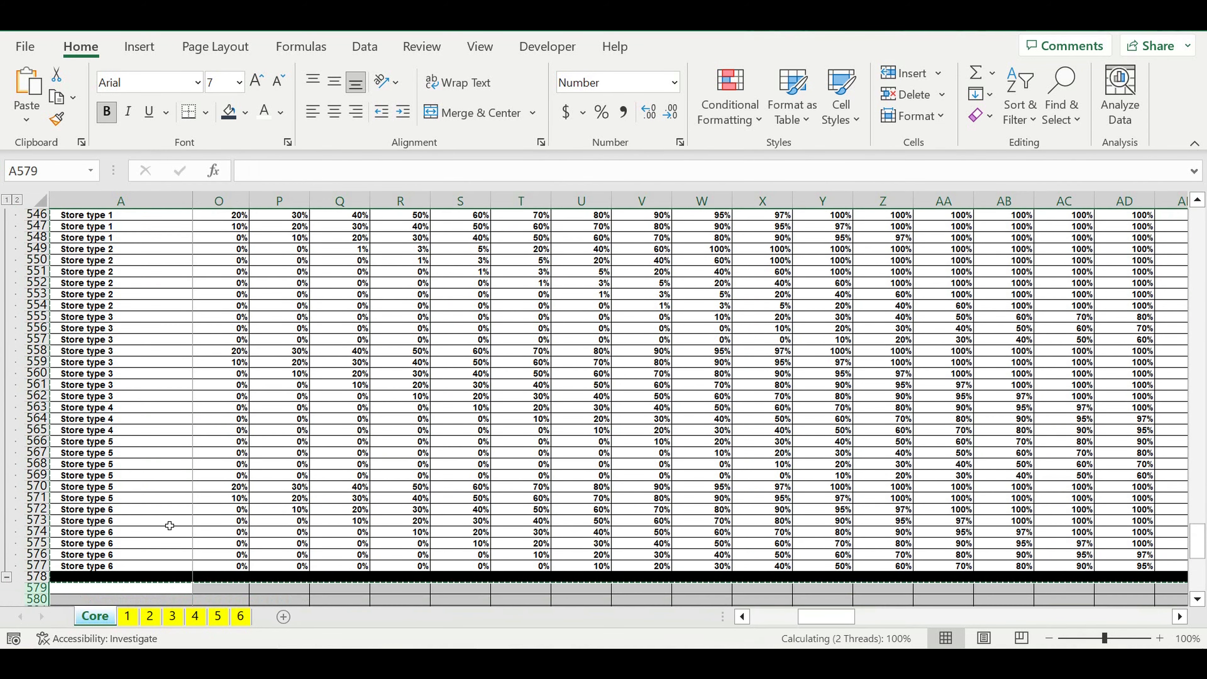
{"action": "scroll", "coordinate": [170, 516], "scroll_direction": "down", "scroll_amount": 7}
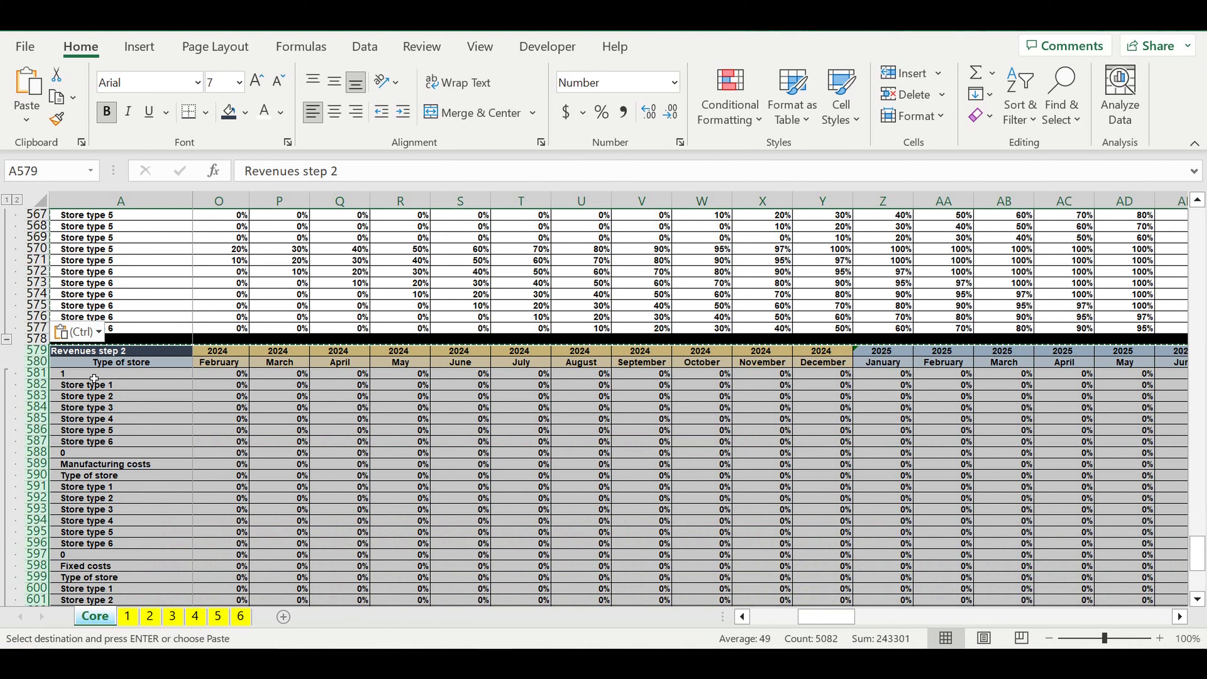
Step: Change the copied block's title in A579 to "Revenues step 3"
{"action": "left_click", "coordinate": [76, 354]}
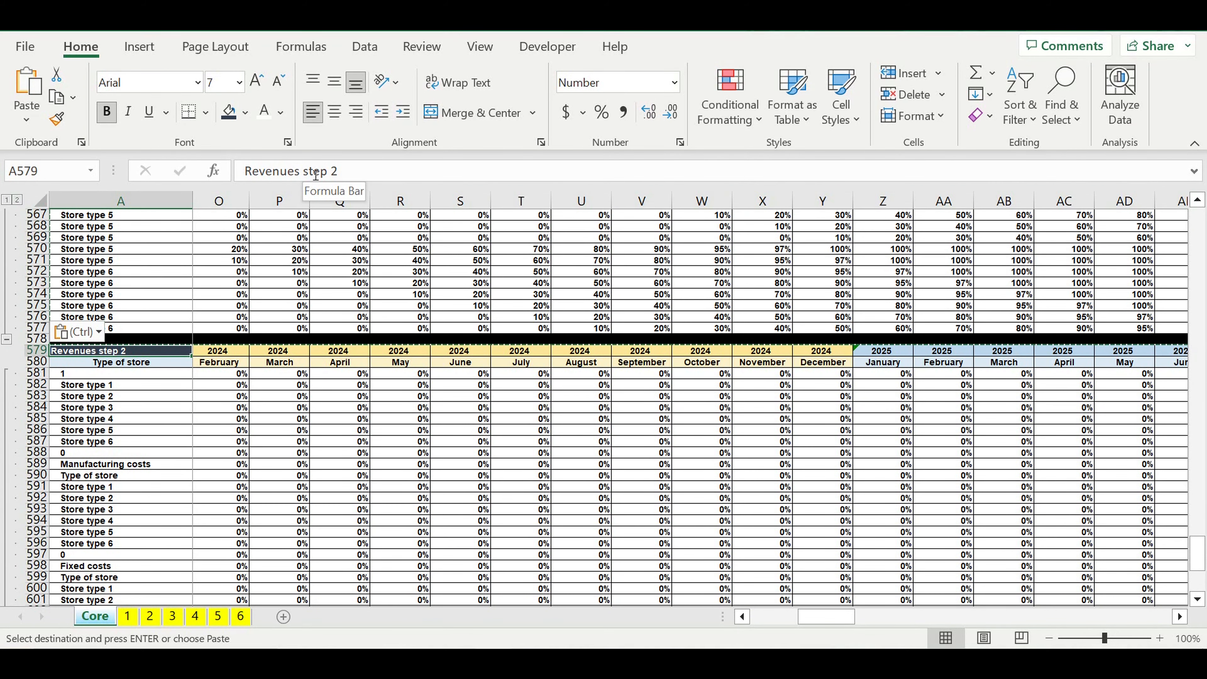
{"action": "key", "text": "Escape"}
{"action": "left_click", "coordinate": [350, 173]}
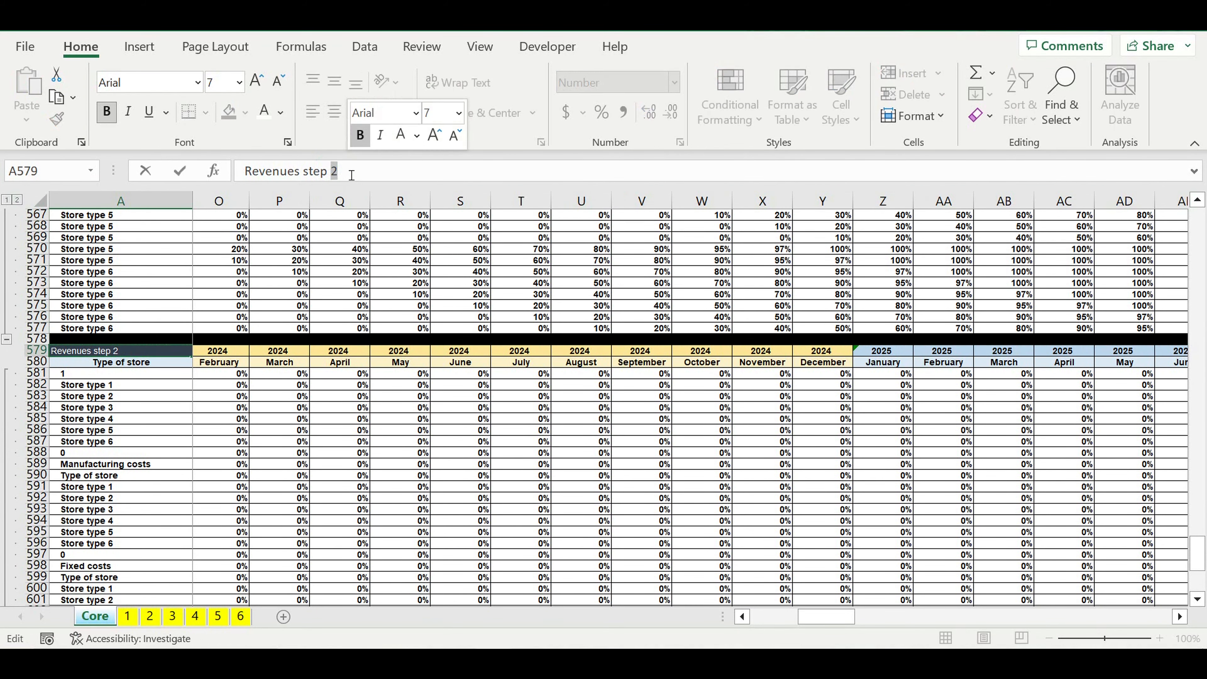
{"action": "key", "text": "BackSpace"}
{"action": "type", "text": "3"}
{"action": "key", "text": "Return"}
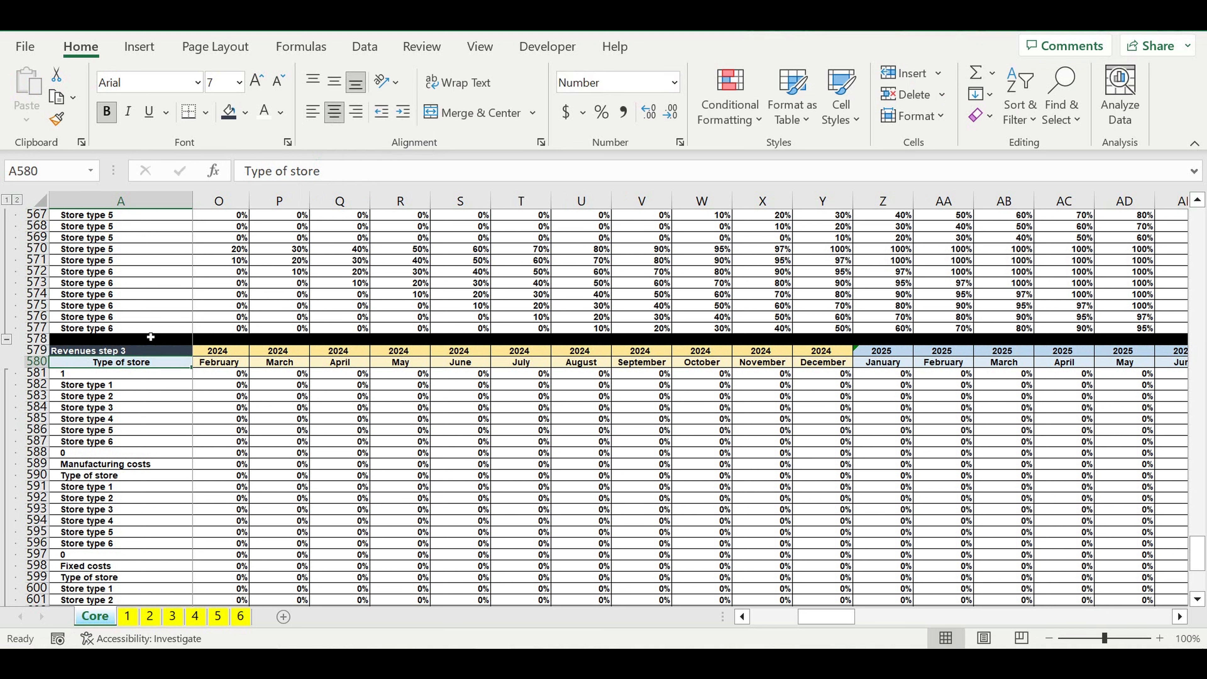
Step: Give the Revenues step 3 title cell A579 a dark green fill
{"action": "left_click", "coordinate": [149, 351]}
{"action": "left_click", "coordinate": [246, 112]}
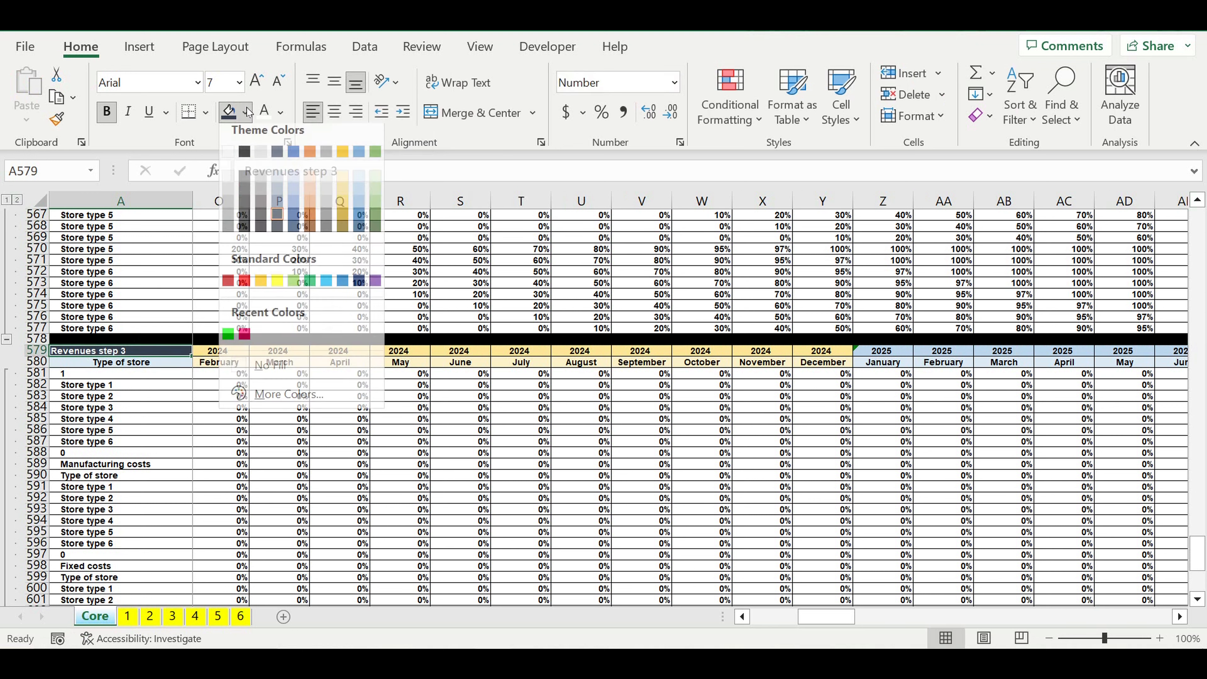
{"action": "left_click", "coordinate": [375, 235]}
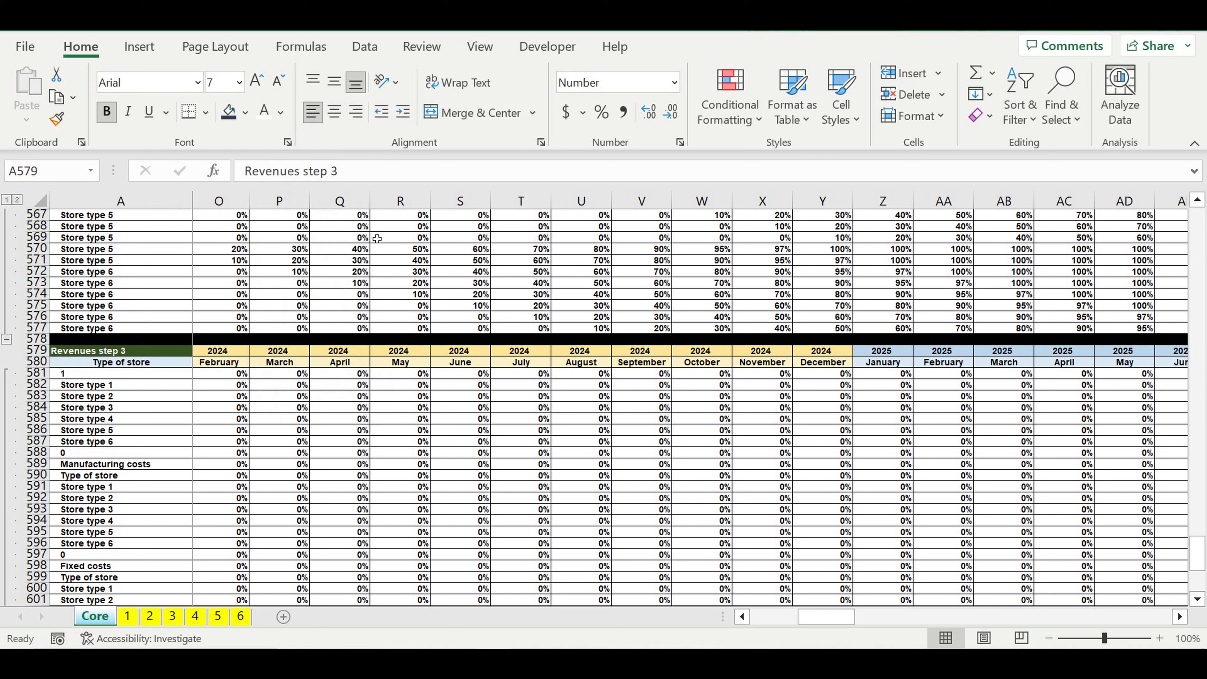
{"action": "left_click", "coordinate": [260, 424]}
Step: Link the first store label of Revenues step 3, A581, to the first Revenues step 2 label with =A538
{"action": "left_click", "coordinate": [172, 379]}
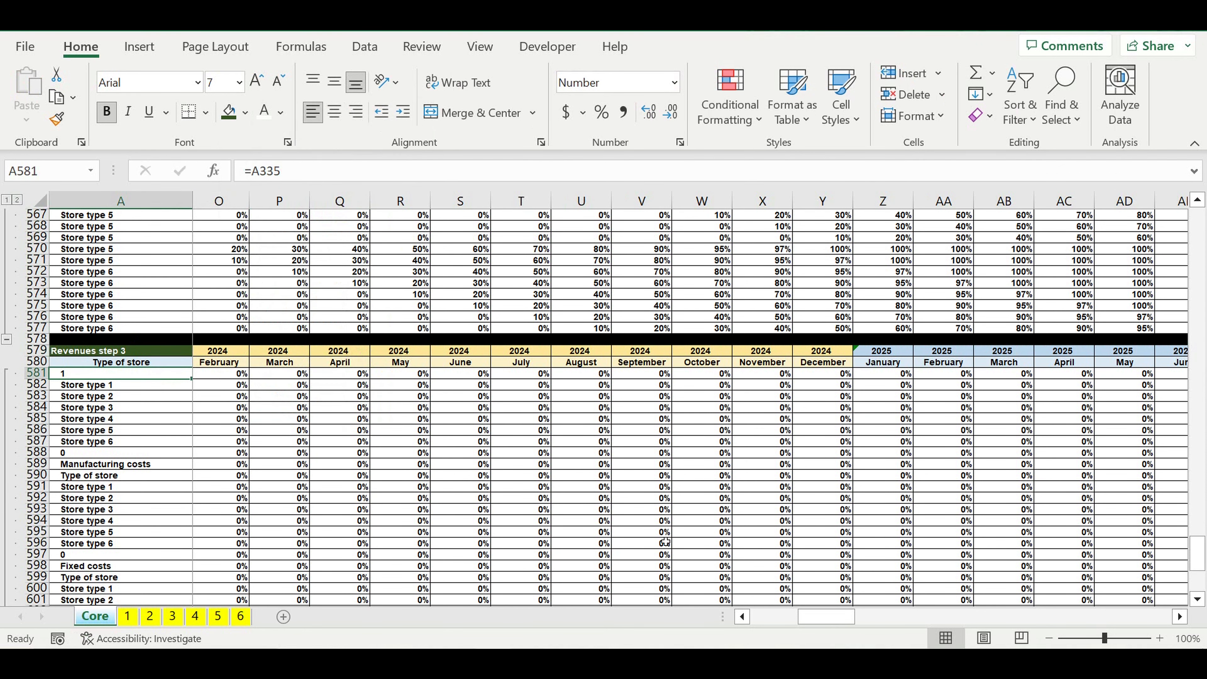
{"action": "left_click_drag", "start_coordinate": [798, 617], "coordinate": [691, 621]}
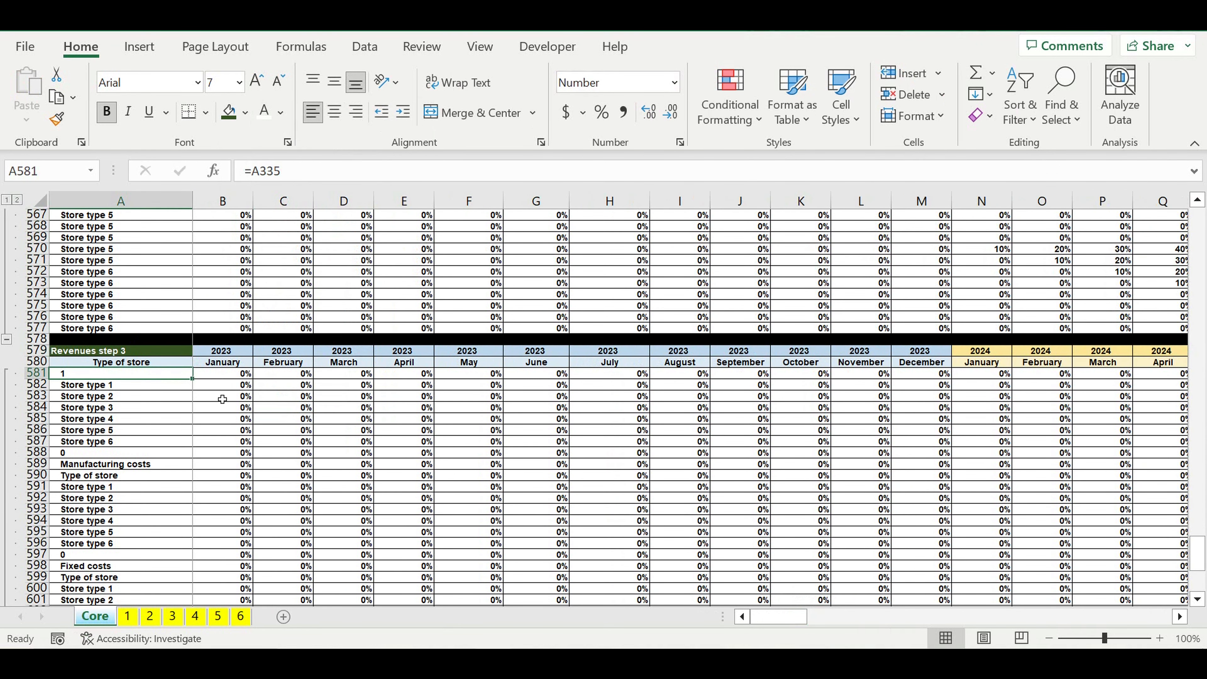
{"action": "type", "text": "="}
{"action": "scroll", "coordinate": [238, 407], "scroll_direction": "up", "scroll_amount": 14}
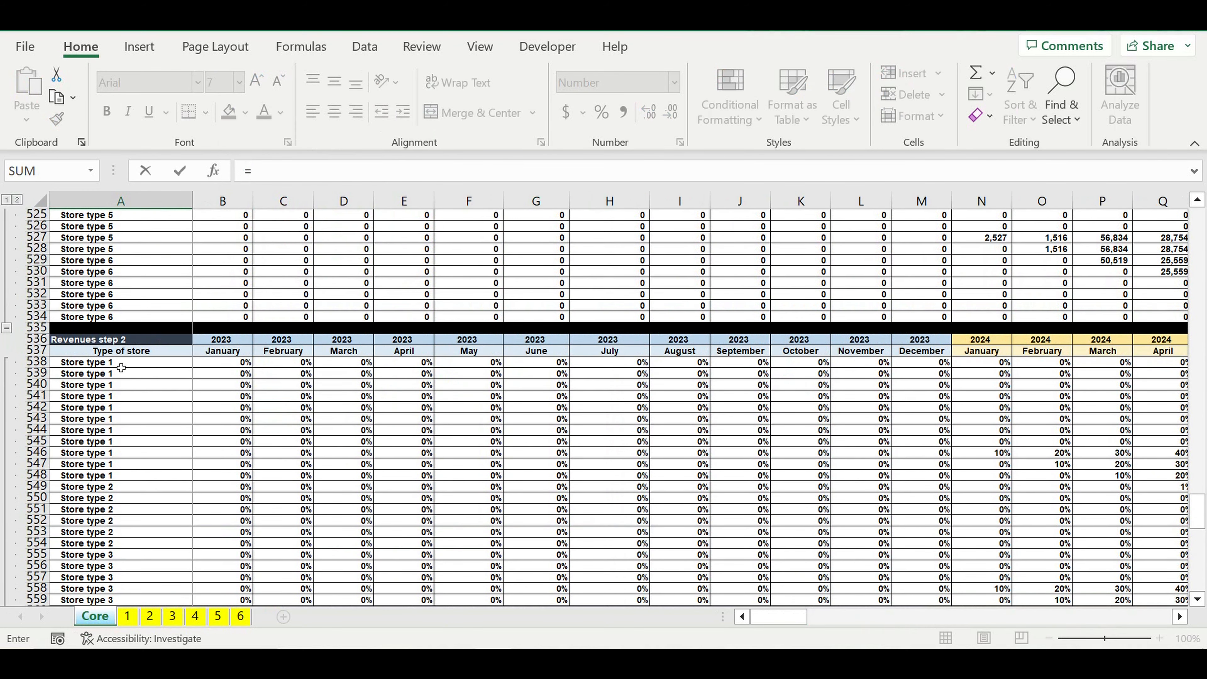
{"action": "left_click", "coordinate": [121, 365]}
{"action": "key", "text": "Return"}
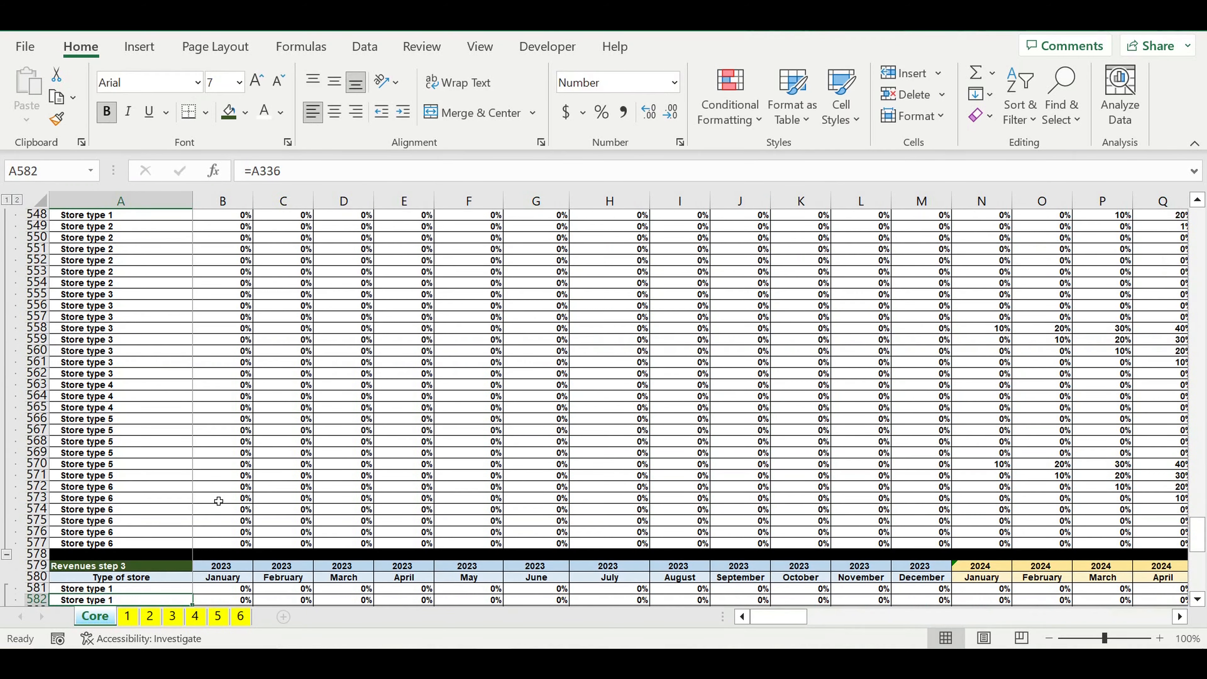
Step: Fill the A581 label formula down column A to A620 for all stores in Revenues step 3
{"action": "scroll", "coordinate": [219, 500], "scroll_direction": "down", "scroll_amount": 4}
{"action": "scroll", "coordinate": [217, 497], "scroll_direction": "down", "scroll_amount": 4}
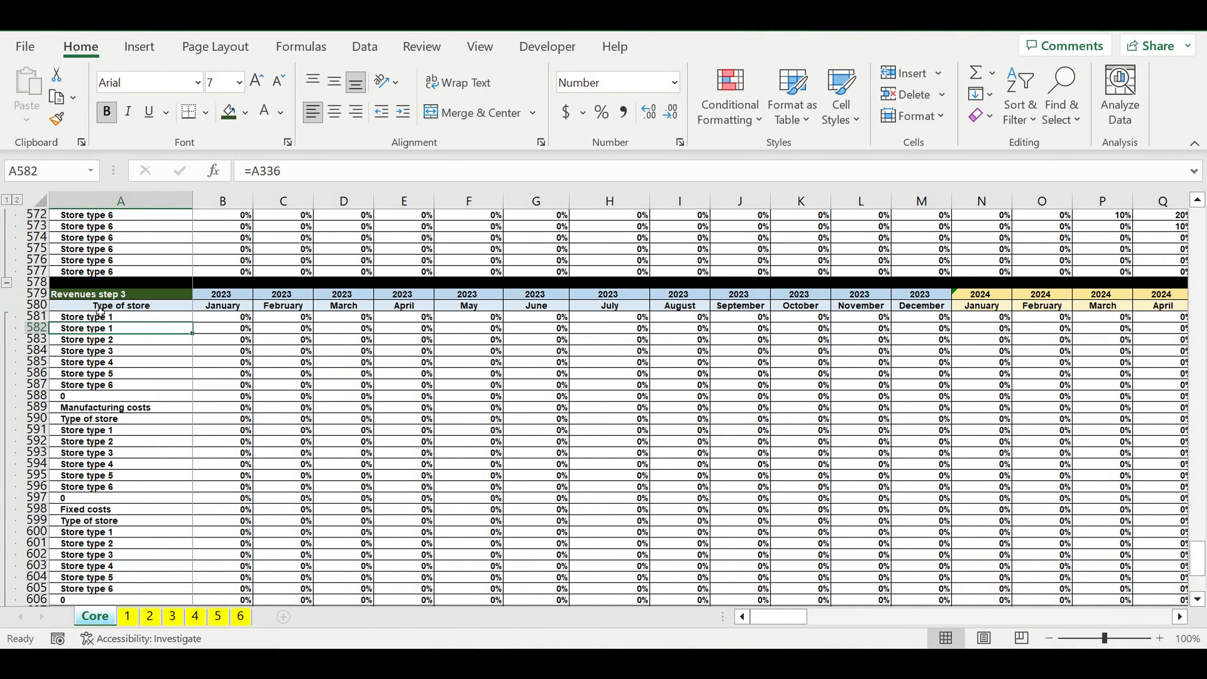
{"action": "left_click", "coordinate": [99, 321]}
{"action": "left_click_drag", "start_coordinate": [196, 327], "coordinate": [172, 577]}
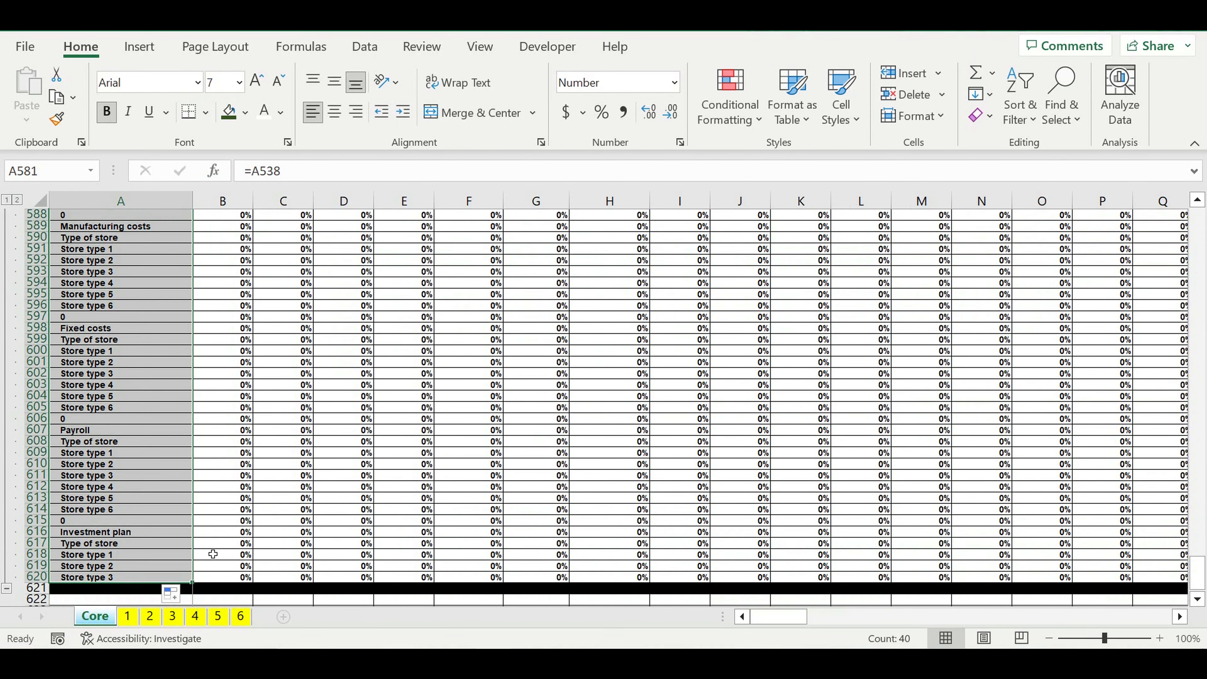
{"action": "left_click", "coordinate": [166, 476]}
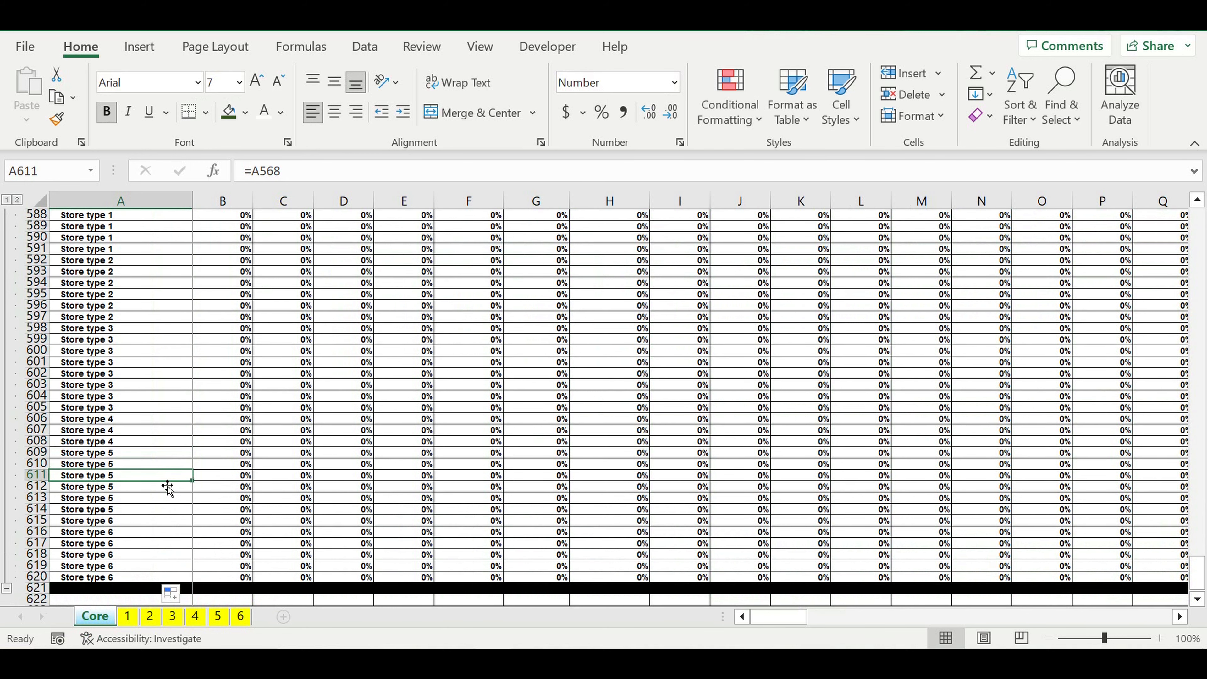
Step: Copy Revenues step 1 cell B533 onto B581 so the first Revenues step 3 cell takes its Number format
{"action": "scroll", "coordinate": [168, 485], "scroll_direction": "up", "scroll_amount": 7}
{"action": "left_click", "coordinate": [216, 376]}
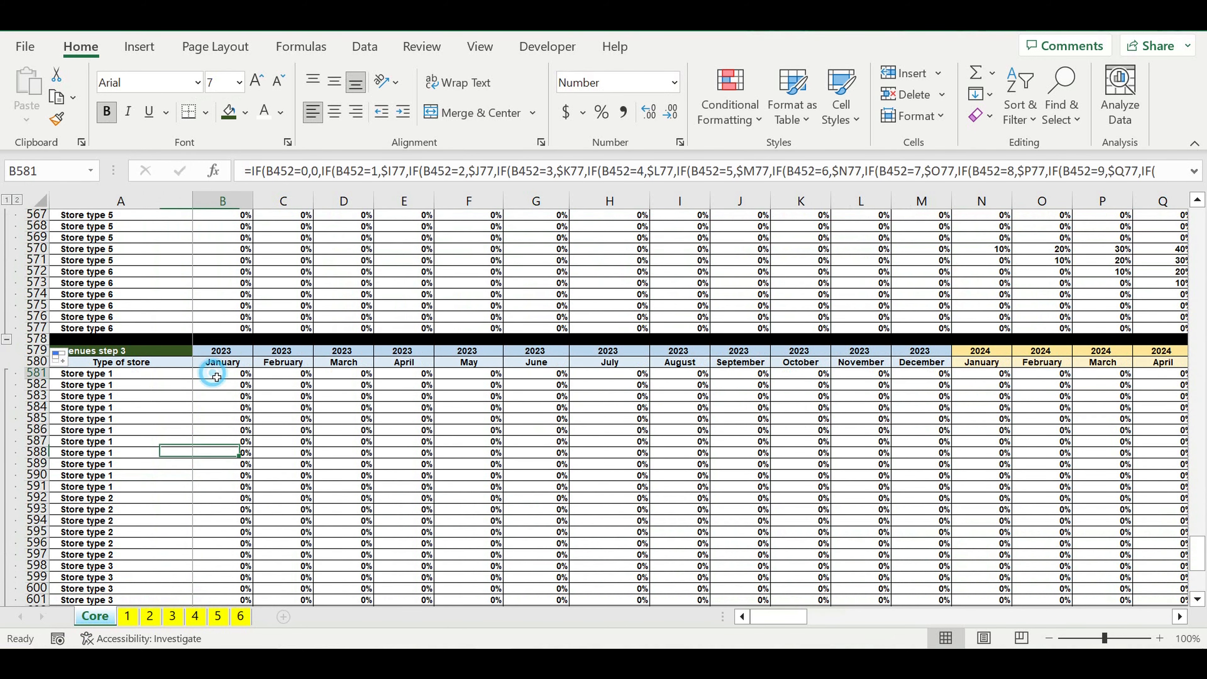
{"action": "scroll", "coordinate": [217, 376], "scroll_direction": "up", "scroll_amount": 14}
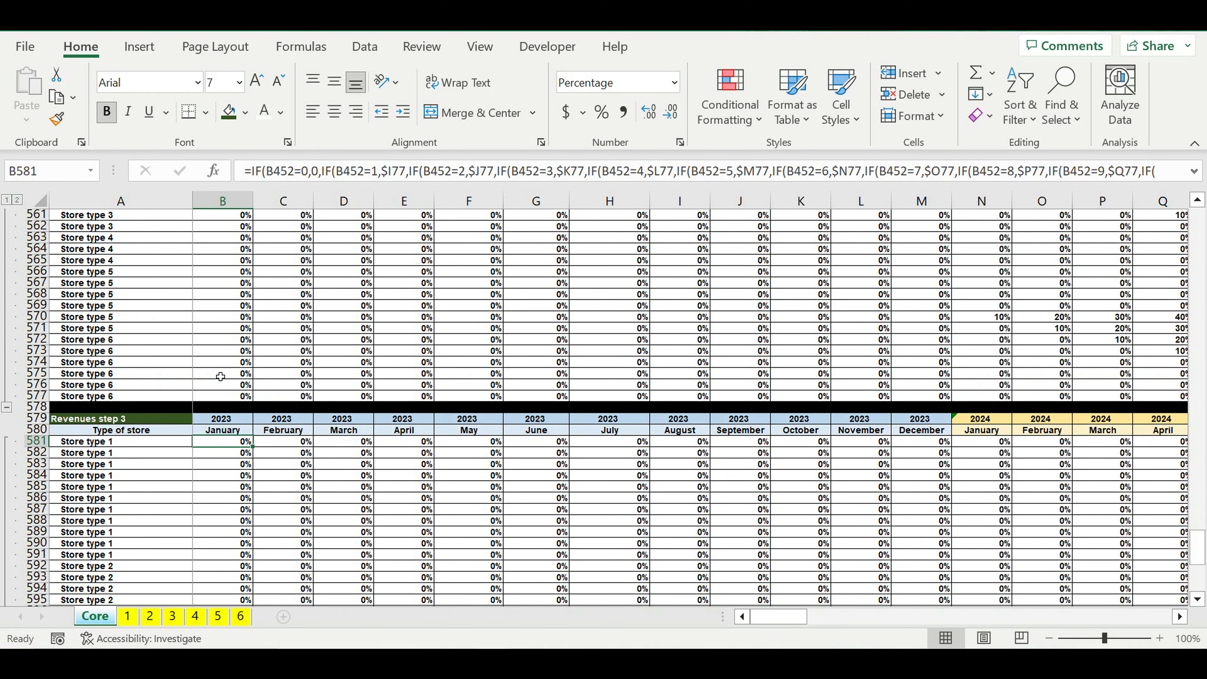
{"action": "left_click", "coordinate": [217, 307]}
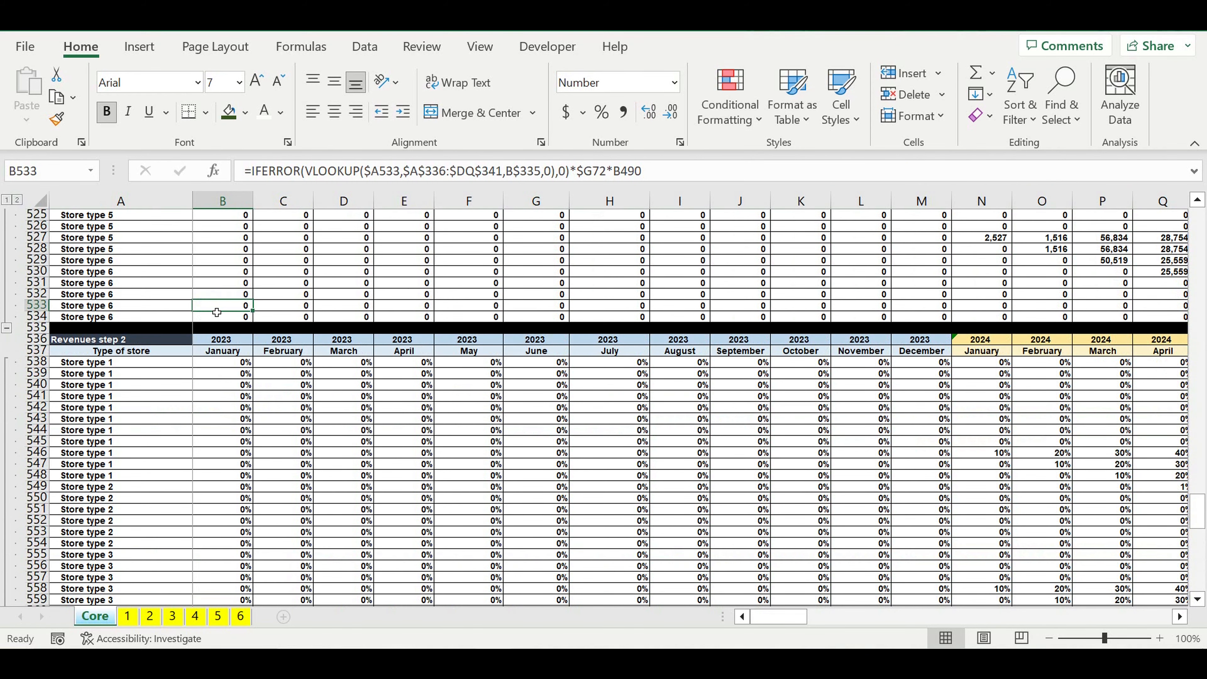
{"action": "key", "text": "ctrl+c"}
{"action": "left_click", "coordinate": [301, 432]}
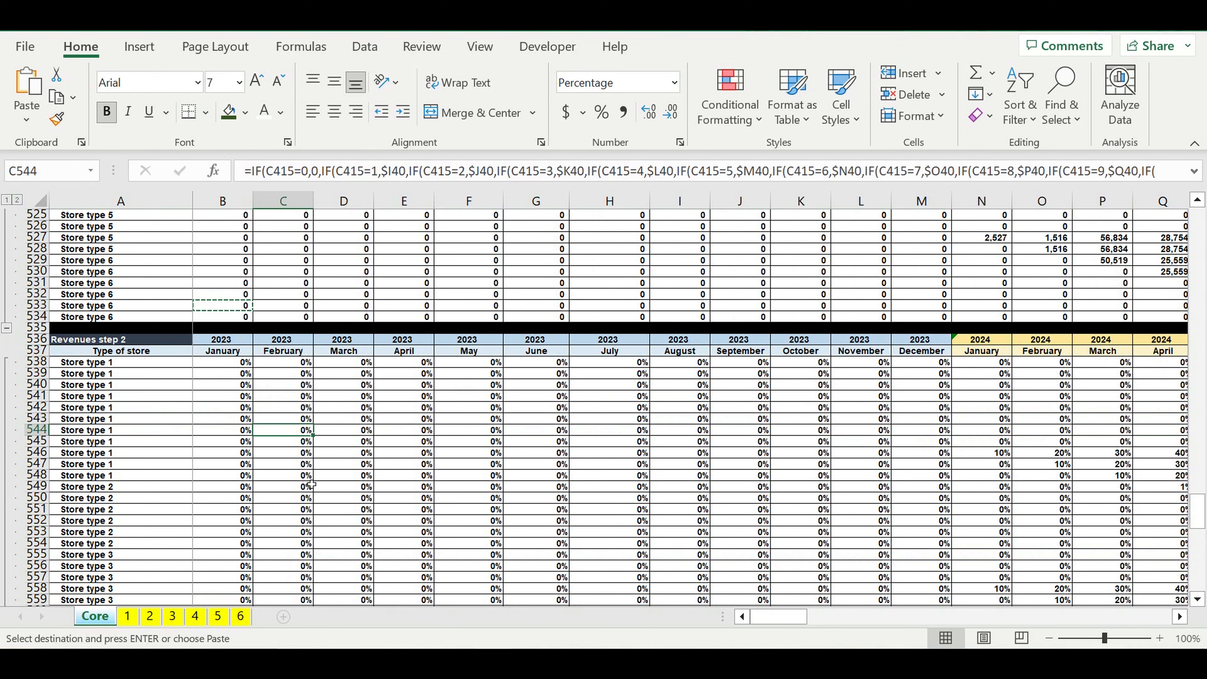
{"action": "scroll", "coordinate": [311, 484], "scroll_direction": "down", "scroll_amount": 11}
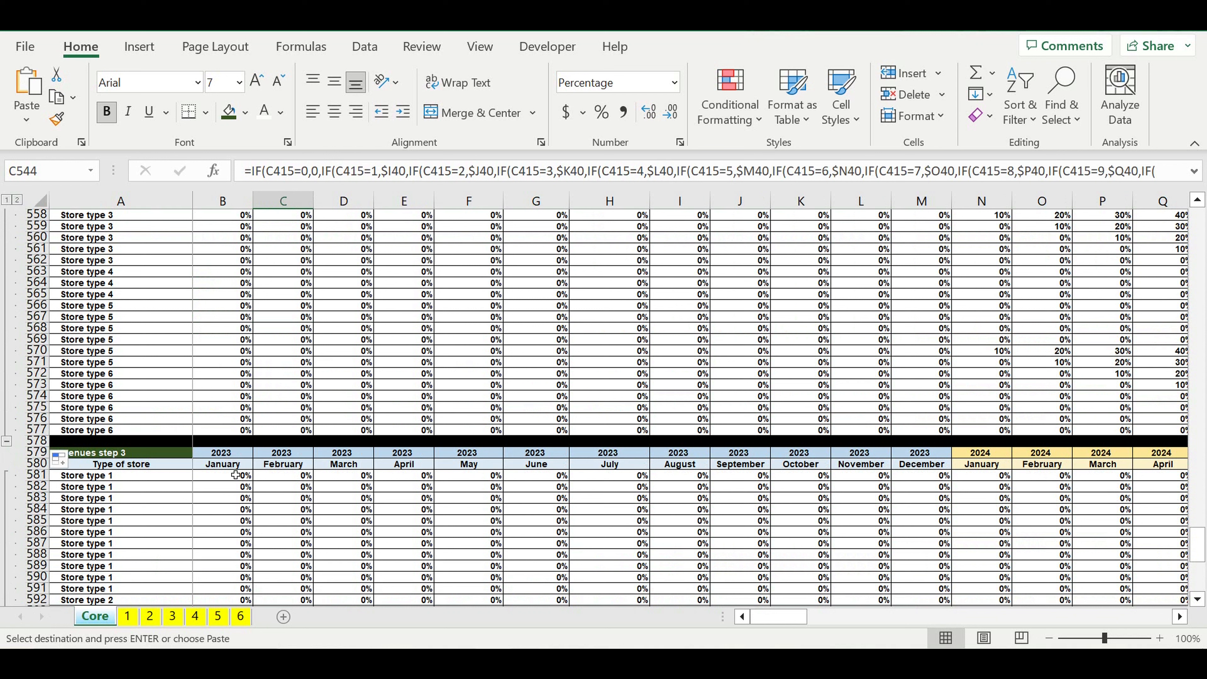
{"action": "left_click", "coordinate": [227, 478]}
{"action": "key", "text": "ctrl+v"}
{"action": "key", "text": "ctrl+v"}
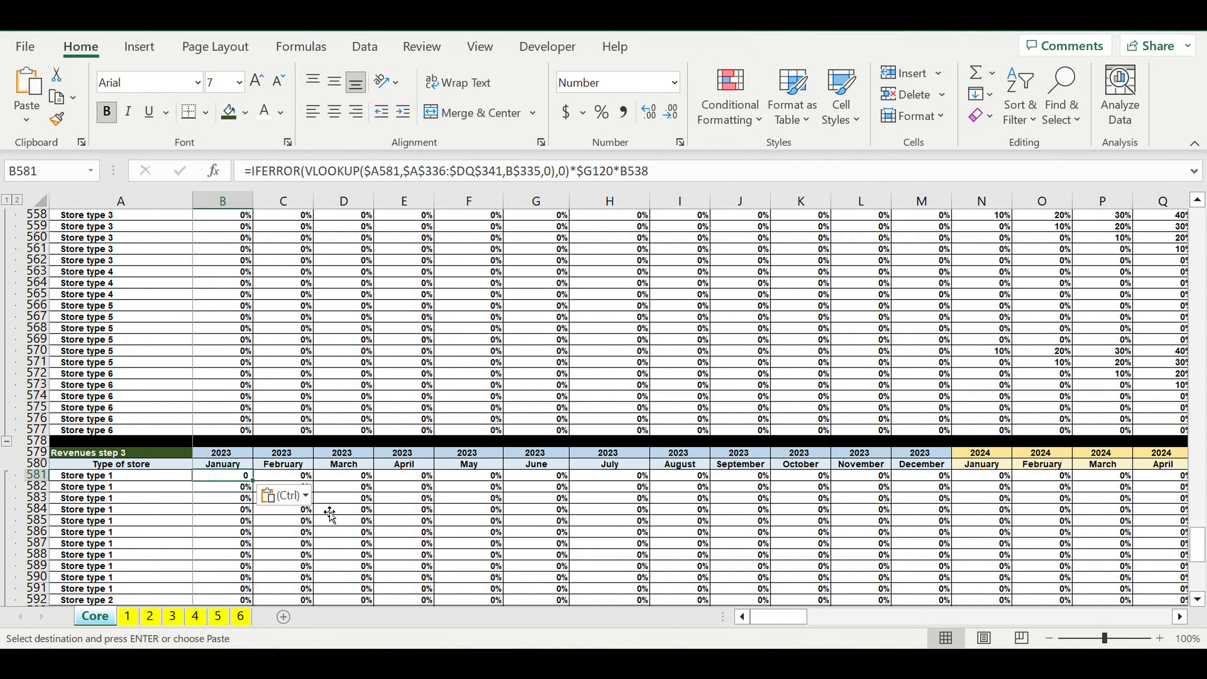
{"action": "left_click", "coordinate": [329, 512]}
Step: Enter =B495*B538 in B581 to multiply the first store's step 1 revenue by its step 2 percentage
{"action": "left_click", "coordinate": [229, 476]}
{"action": "type", "text": "="}
{"action": "scroll", "coordinate": [313, 458], "scroll_direction": "up", "scroll_amount": 11}
{"action": "scroll", "coordinate": [313, 457], "scroll_direction": "up", "scroll_amount": 14}
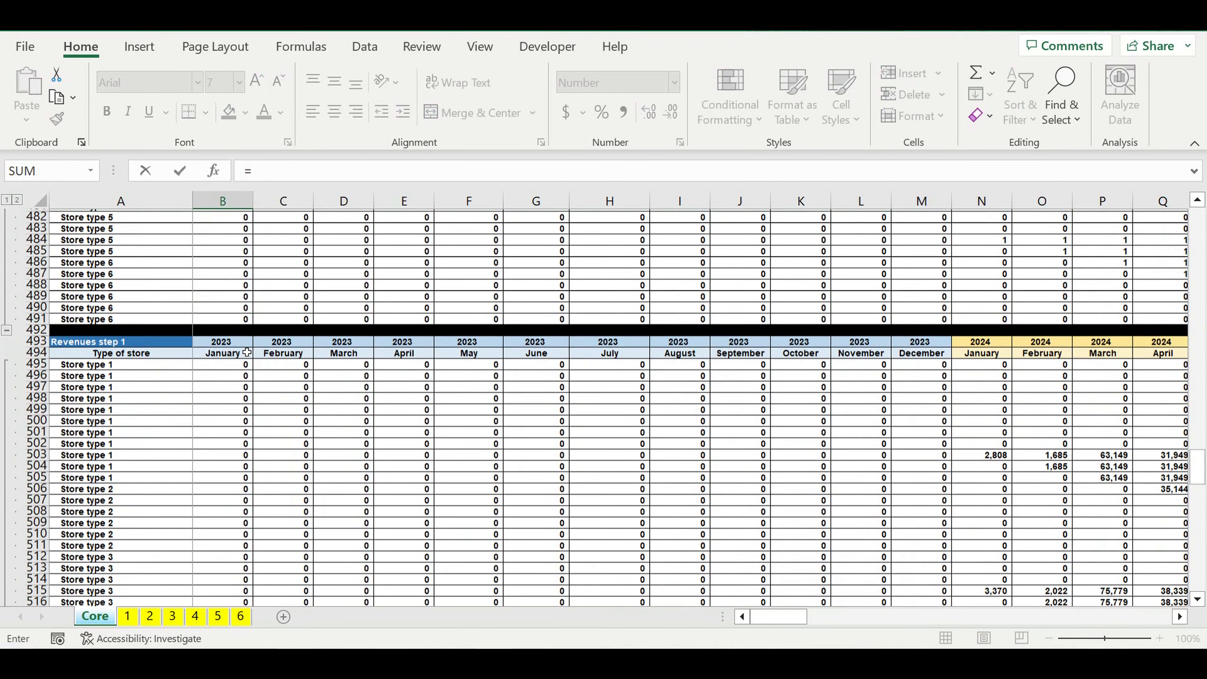
{"action": "scroll", "coordinate": [247, 352], "scroll_direction": "up", "scroll_amount": 1}
{"action": "left_click", "coordinate": [214, 389]}
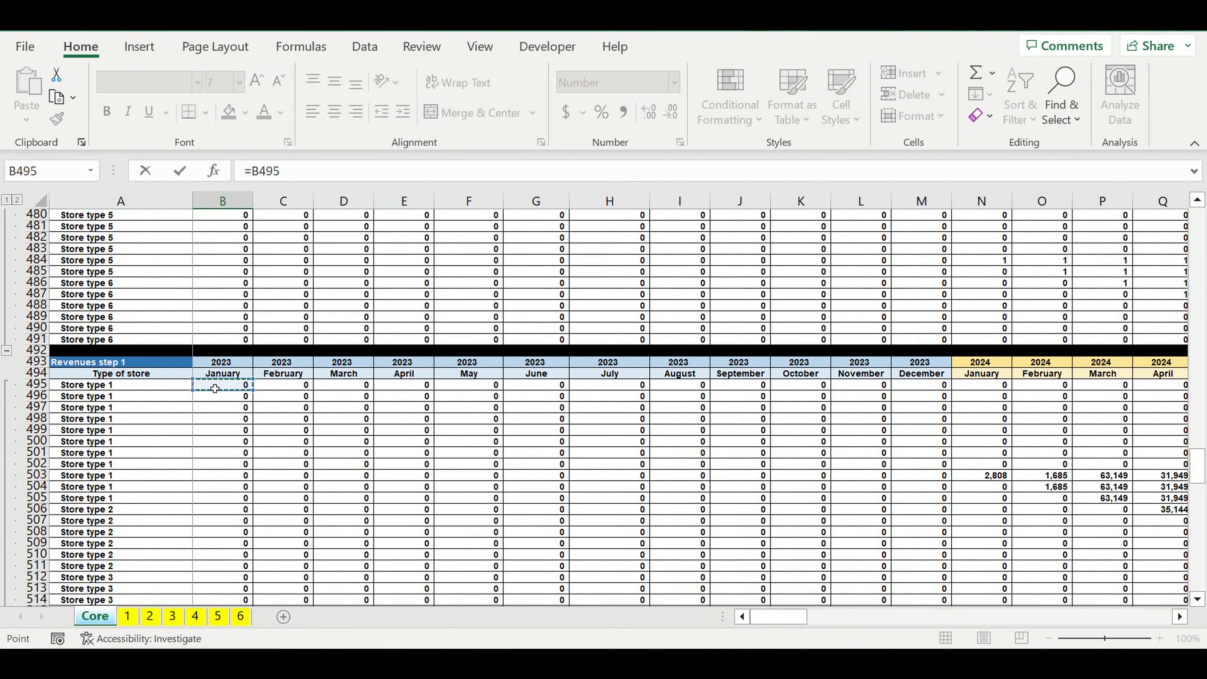
{"action": "type", "text": "*"}
{"action": "scroll", "coordinate": [310, 487], "scroll_direction": "down", "scroll_amount": 13}
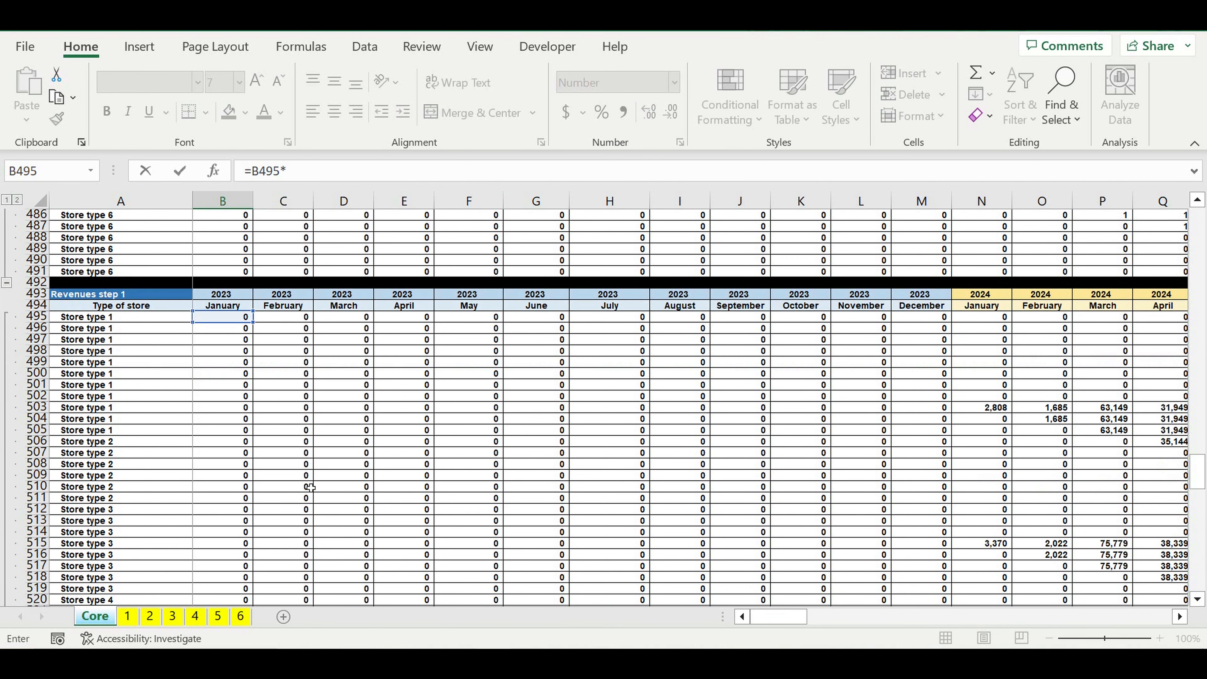
{"action": "scroll", "coordinate": [285, 456], "scroll_direction": "down", "scroll_amount": 1}
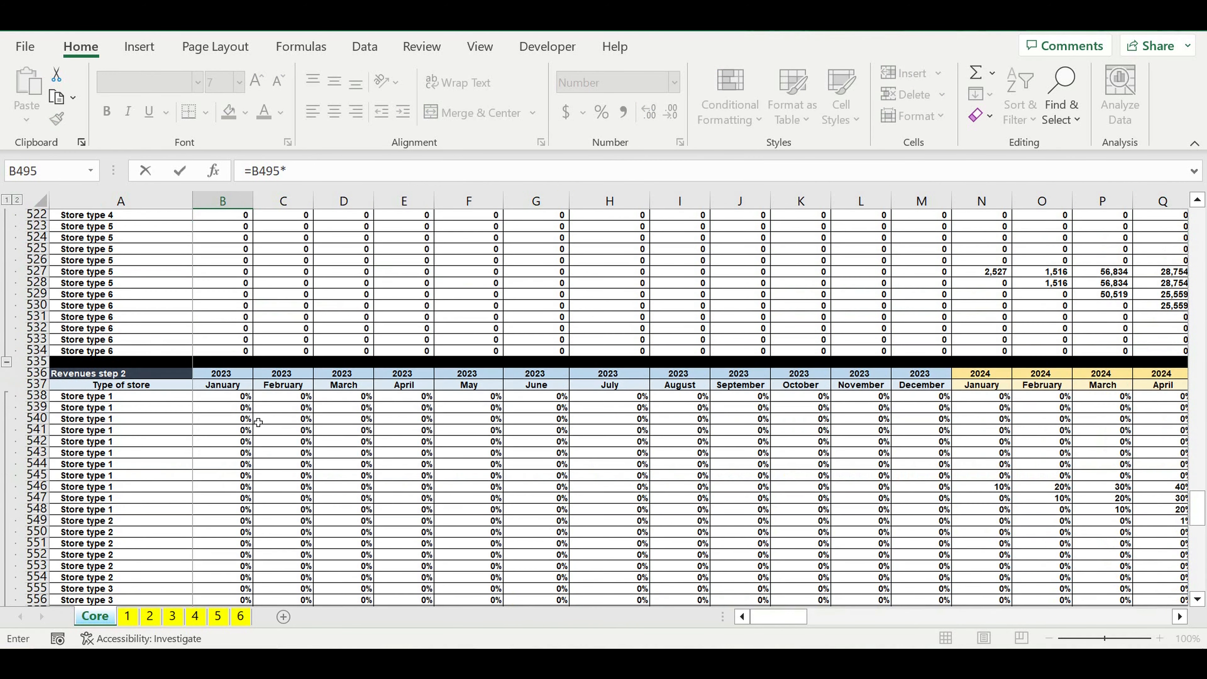
{"action": "left_click", "coordinate": [220, 402]}
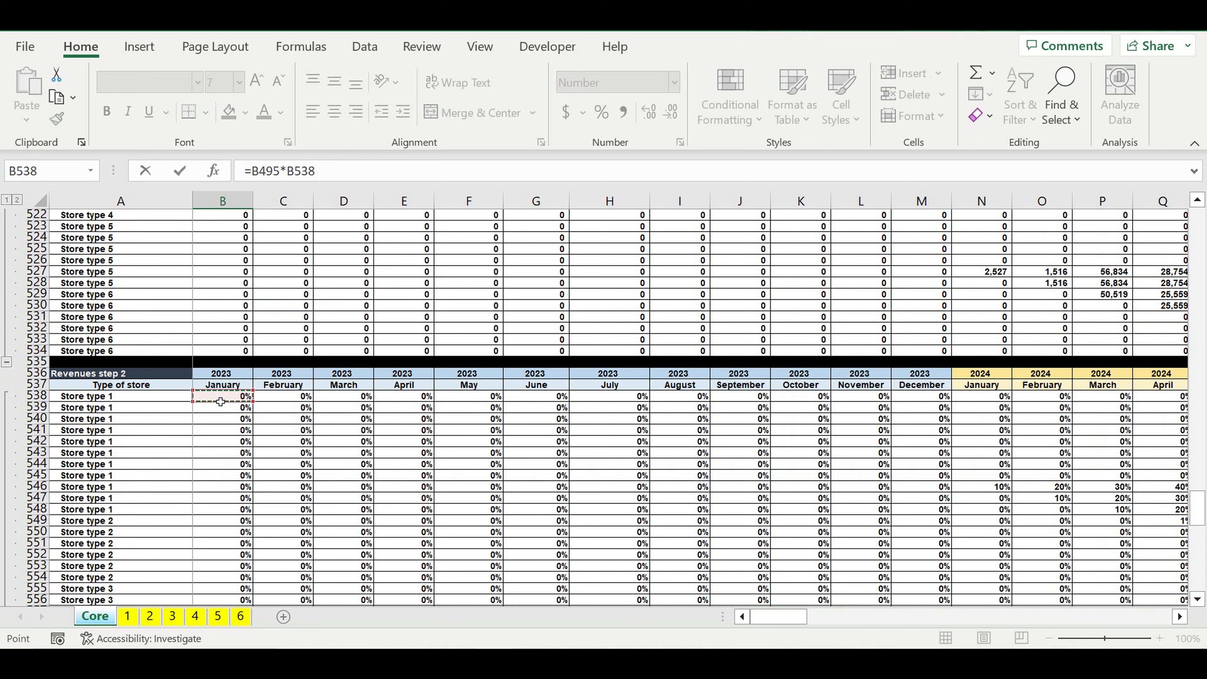
{"action": "key", "text": "Return"}
Step: Fill the B581 formula across and down the whole Revenues step 3 block to DQ620
{"action": "scroll", "coordinate": [237, 361], "scroll_direction": "down", "scroll_amount": 10}
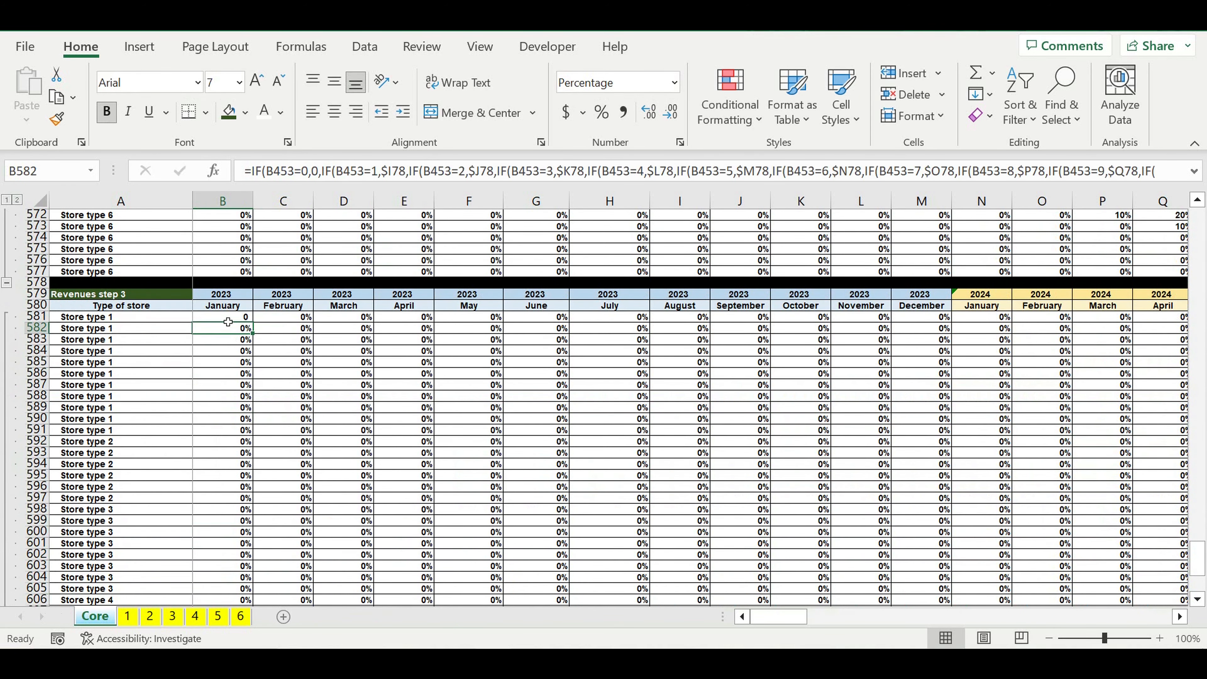
{"action": "left_click", "coordinate": [228, 318]}
{"action": "mouse_move", "coordinate": [257, 331]}
{"action": "left_mouse_down"}
{"action": "mouse_move", "coordinate": [229, 605]}
{"action": "mouse_move", "coordinate": [271, 566]}
{"action": "mouse_move", "coordinate": [265, 580]}
{"action": "mouse_move", "coordinate": [1195, 587]}
{"action": "mouse_move", "coordinate": [972, 587]}
{"action": "mouse_move", "coordinate": [1195, 587]}
{"action": "mouse_move", "coordinate": [1091, 586]}
{"action": "left_mouse_up"}
{"action": "left_click_drag", "start_coordinate": [1102, 514], "coordinate": [1036, 511]}
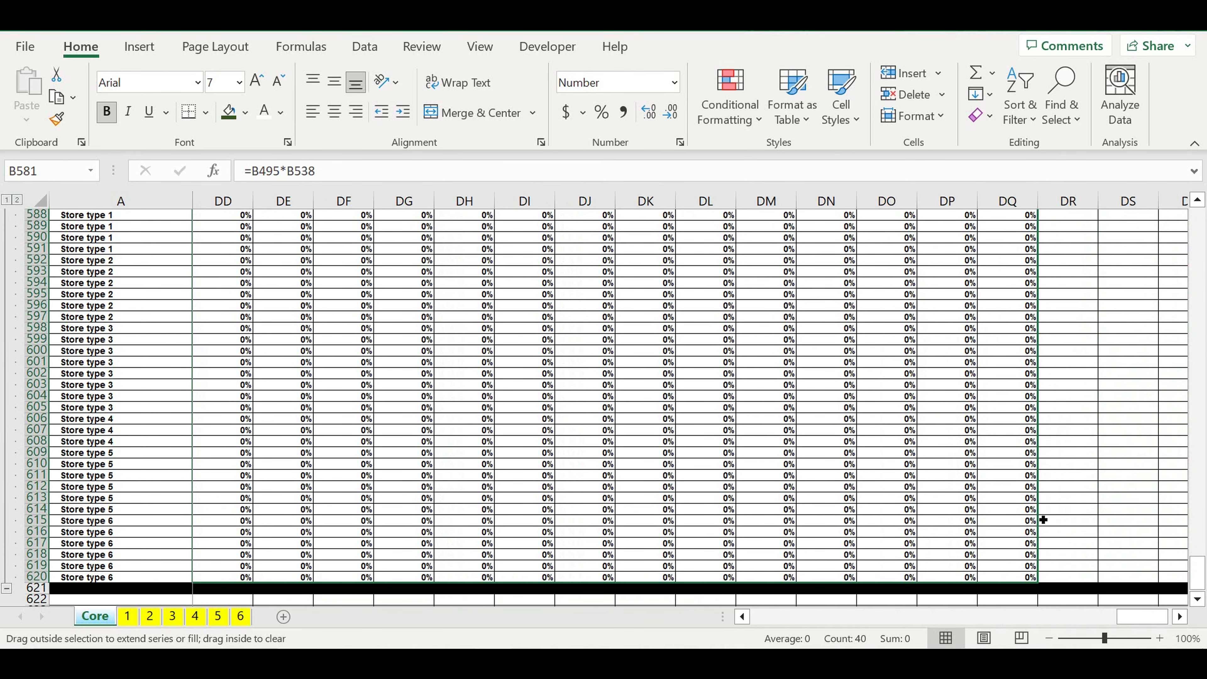
{"action": "left_click", "coordinate": [884, 457]}
Step: Examine the store revenues in the Revenues step 3 block from its first rows and months through early 2025
{"action": "left_click_drag", "start_coordinate": [1146, 617], "coordinate": [600, 628]}
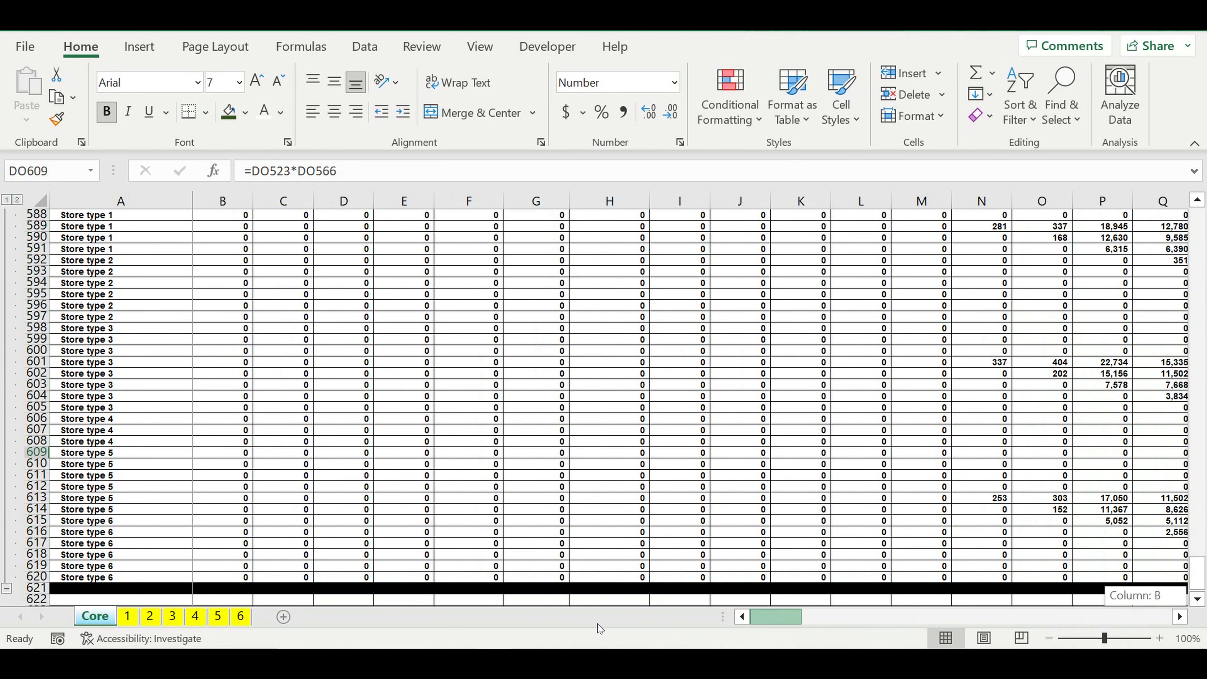
{"action": "scroll", "coordinate": [627, 546], "scroll_direction": "up", "scroll_amount": 5}
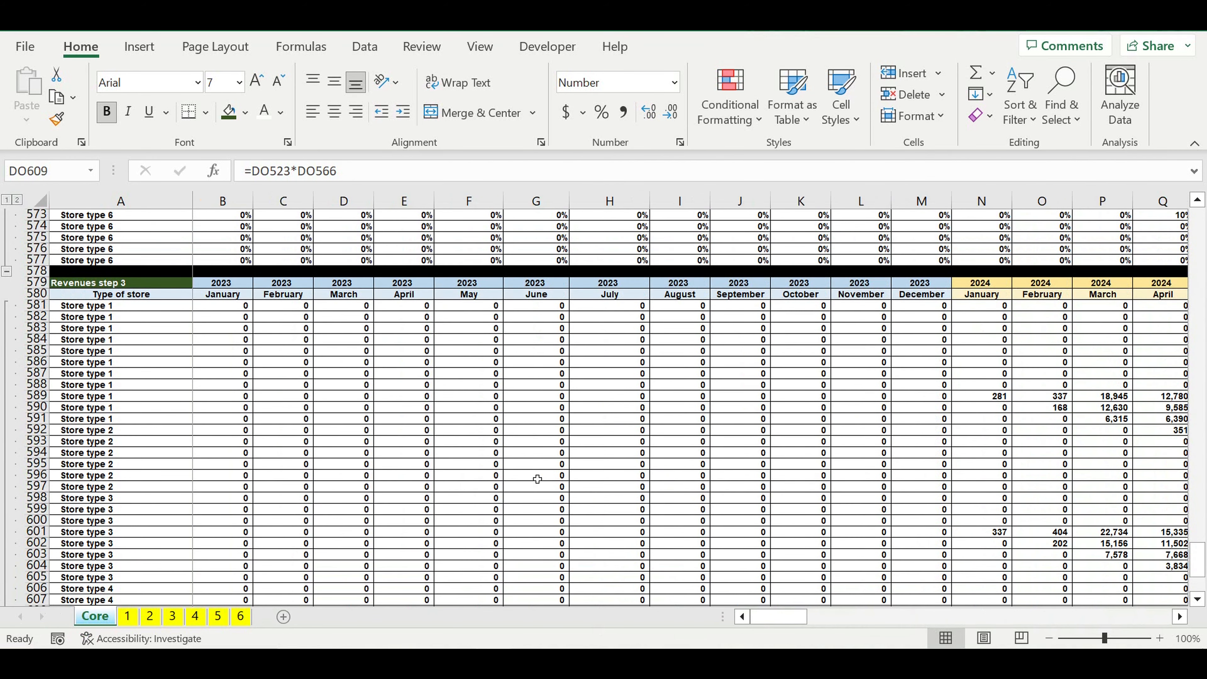
{"action": "left_click", "coordinate": [431, 423]}
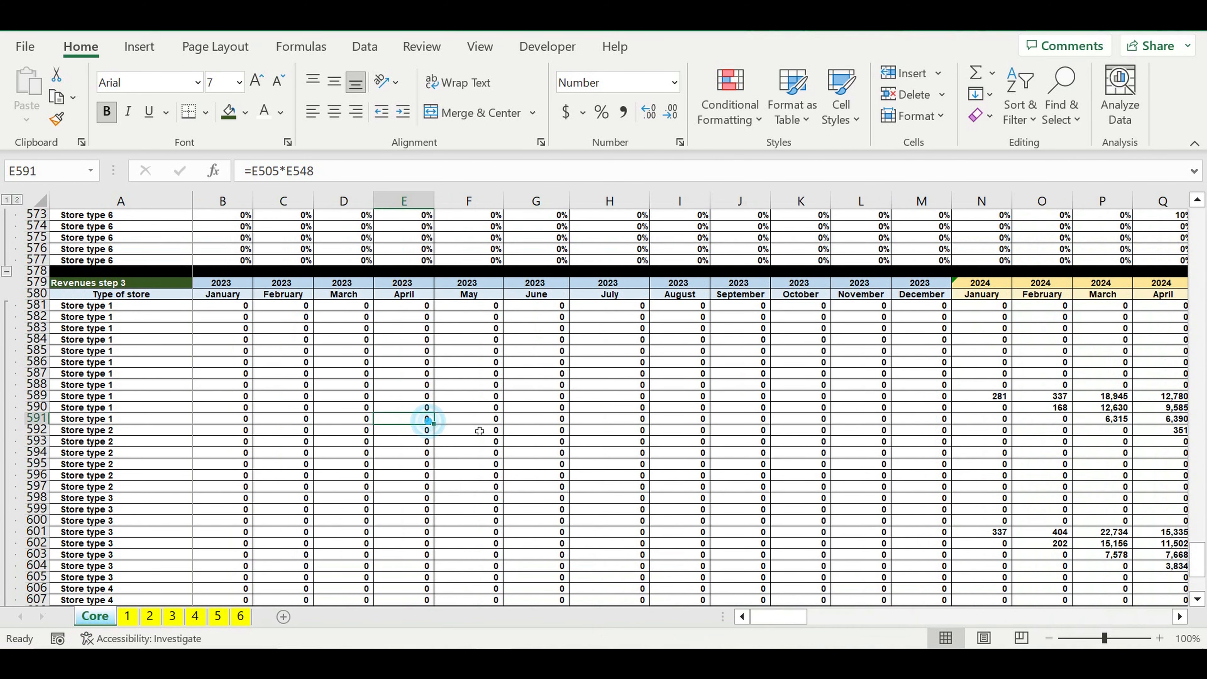
{"action": "left_click", "coordinate": [1179, 617]}
{"action": "left_click", "coordinate": [1179, 617]}
{"action": "left_click", "coordinate": [1179, 617]}
{"action": "left_click", "coordinate": [1179, 617]}
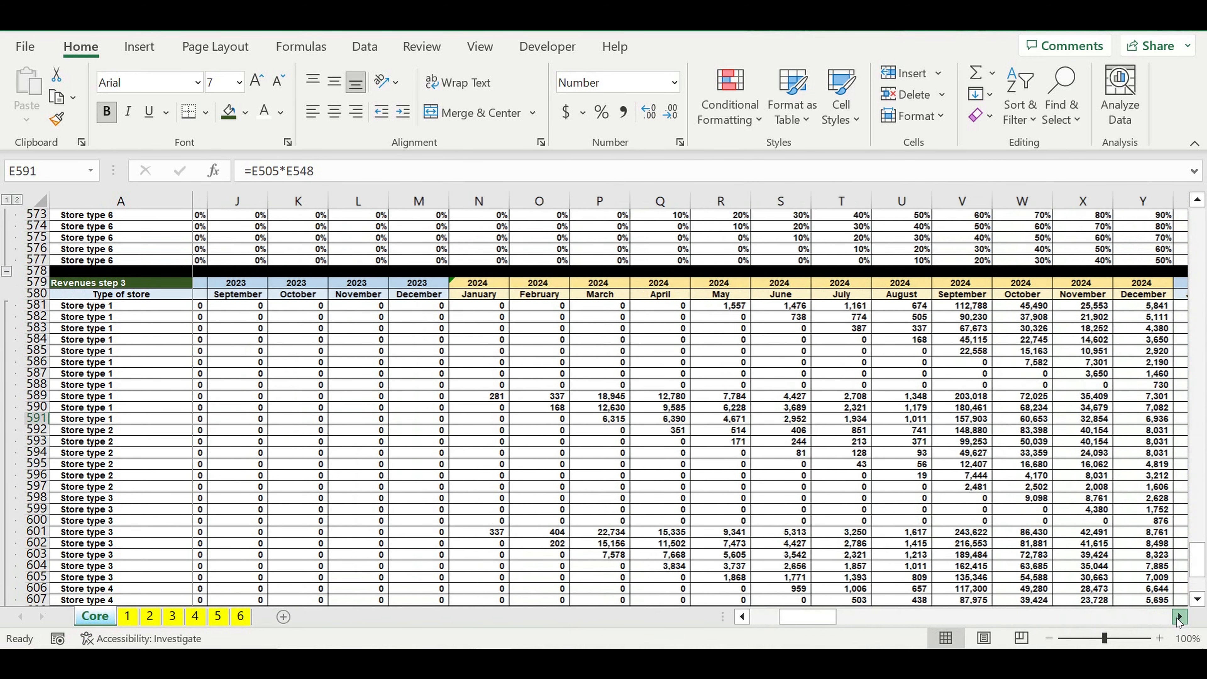
{"action": "left_click", "coordinate": [1179, 617]}
{"action": "left_click", "coordinate": [1179, 616]}
Step: Check the May 2024 revenue in R581 against its step 1 and step 2 sources, and examine the Revenues step 3 rows down to 620
{"action": "left_click", "coordinate": [705, 385]}
{"action": "left_click", "coordinate": [591, 307]}
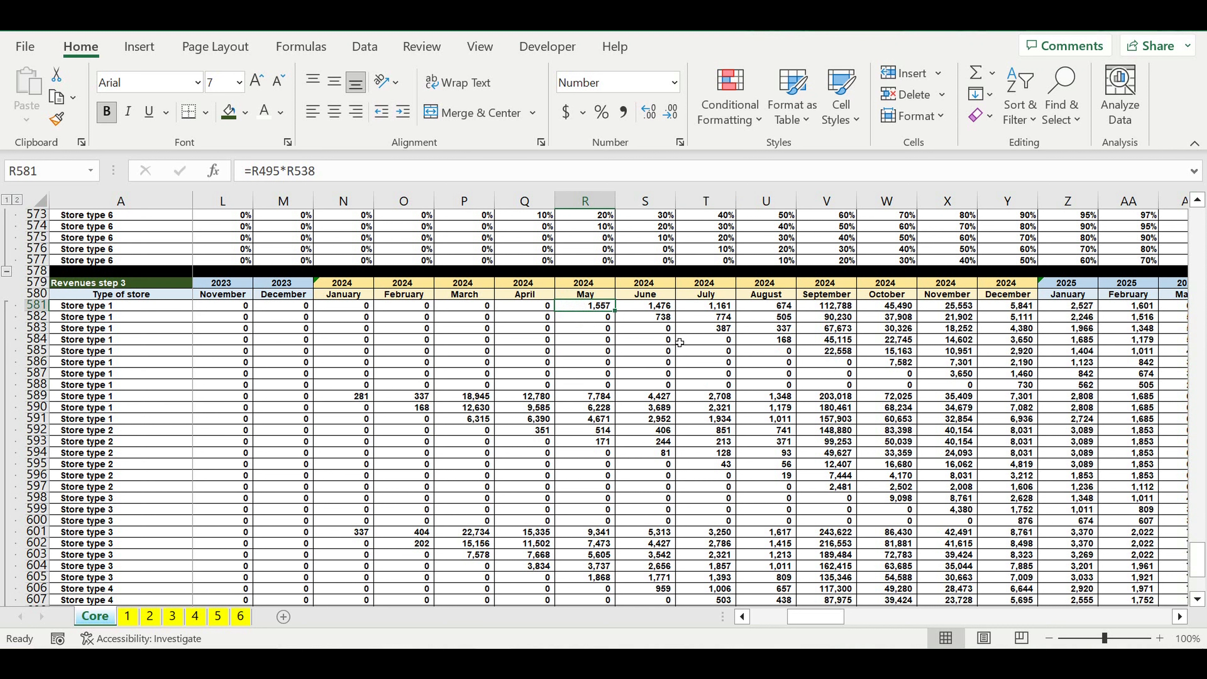
{"action": "scroll", "coordinate": [630, 316], "scroll_direction": "up", "scroll_amount": 8}
{"action": "scroll", "coordinate": [630, 316], "scroll_direction": "up", "scroll_amount": 18}
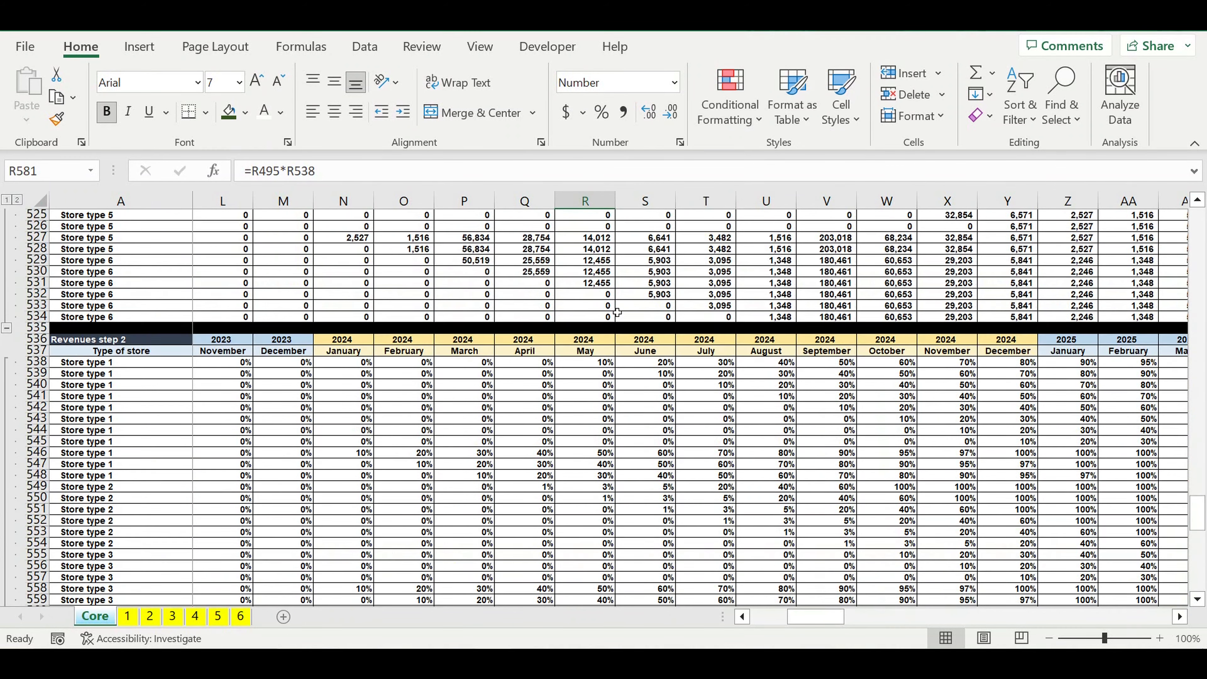
{"action": "scroll", "coordinate": [607, 308], "scroll_direction": "up", "scroll_amount": 2}
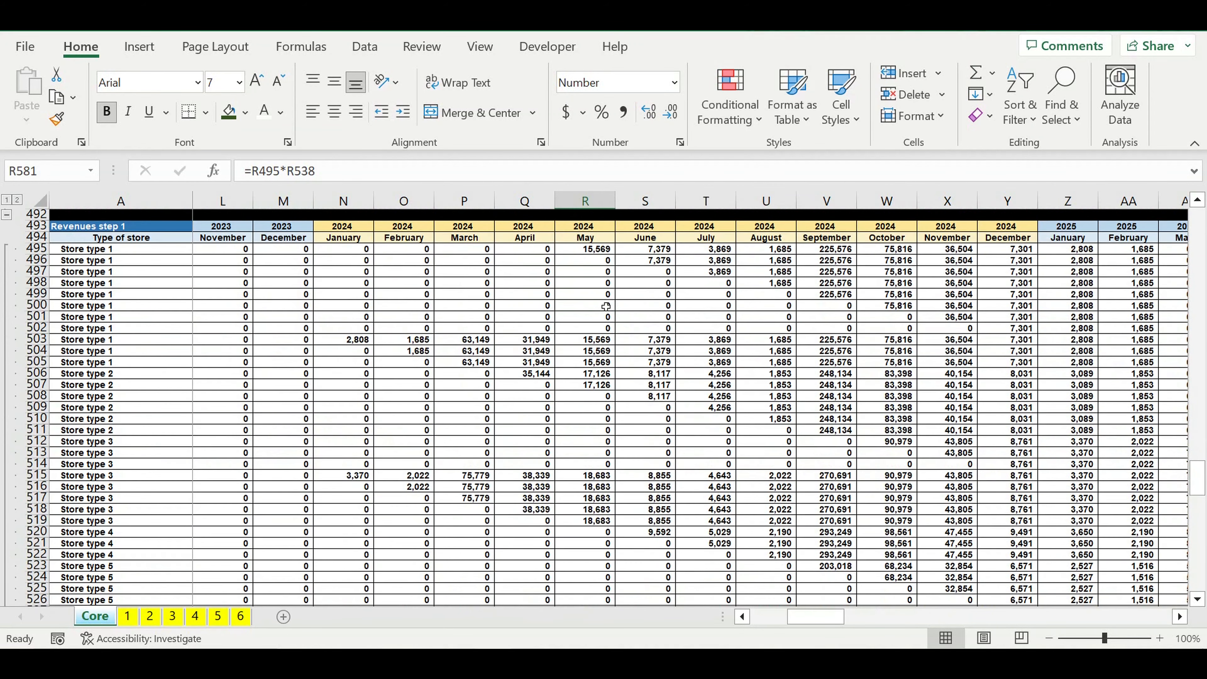
{"action": "left_click", "coordinate": [573, 285]}
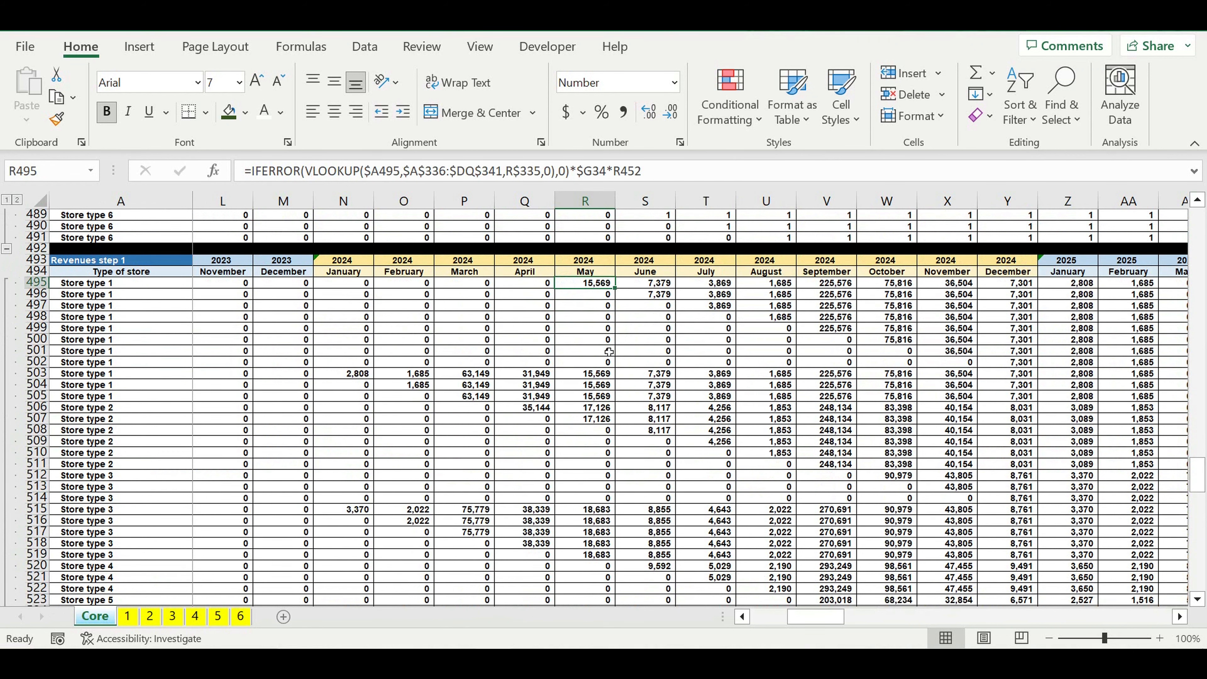
{"action": "scroll", "coordinate": [615, 372], "scroll_direction": "down", "scroll_amount": 12}
{"action": "scroll", "coordinate": [616, 373], "scroll_direction": "down", "scroll_amount": 3}
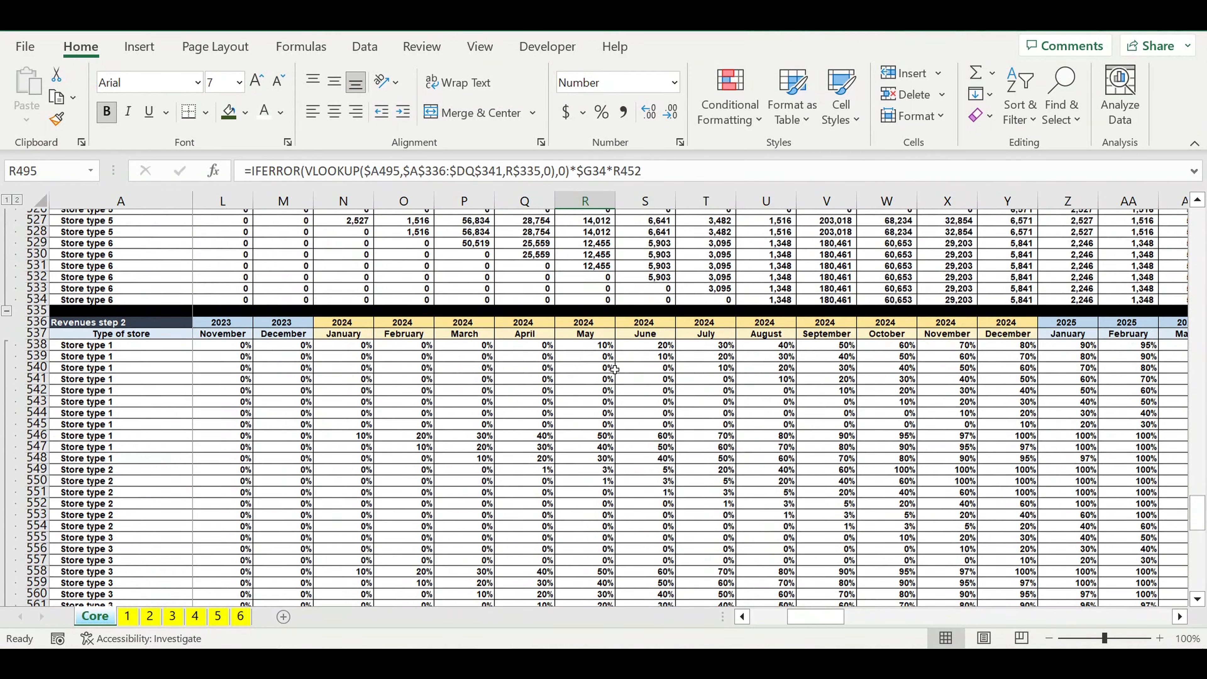
{"action": "scroll", "coordinate": [607, 378], "scroll_direction": "down", "scroll_amount": 10}
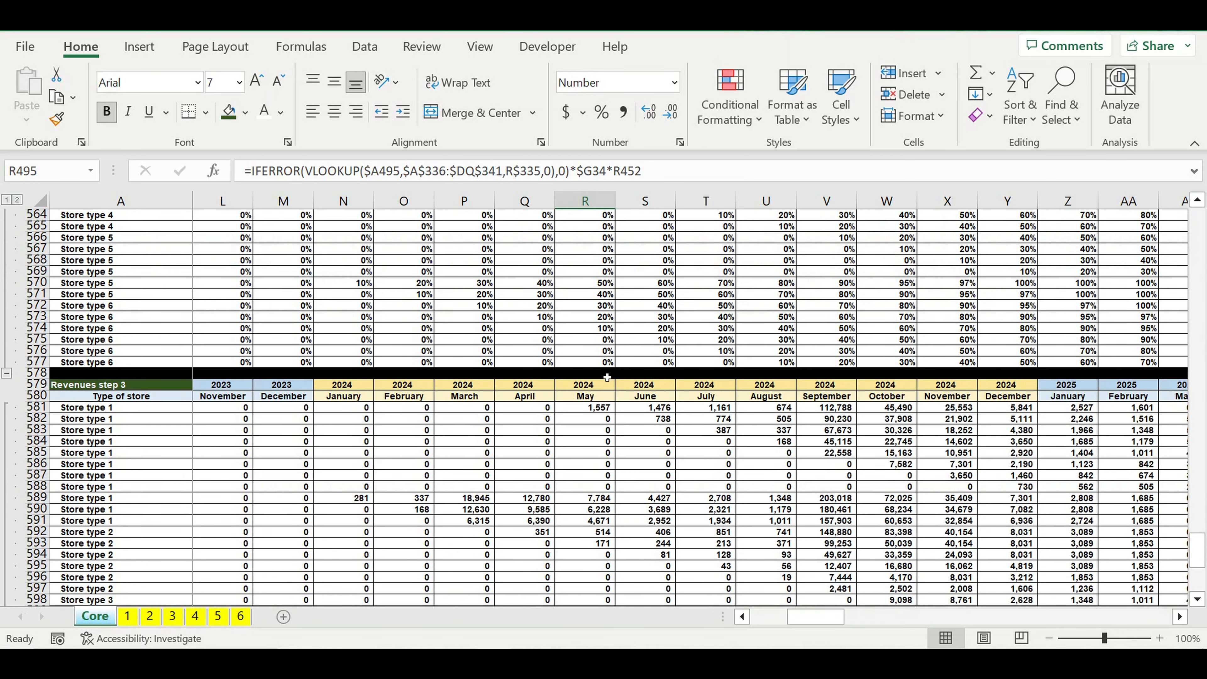
{"action": "left_click", "coordinate": [576, 409]}
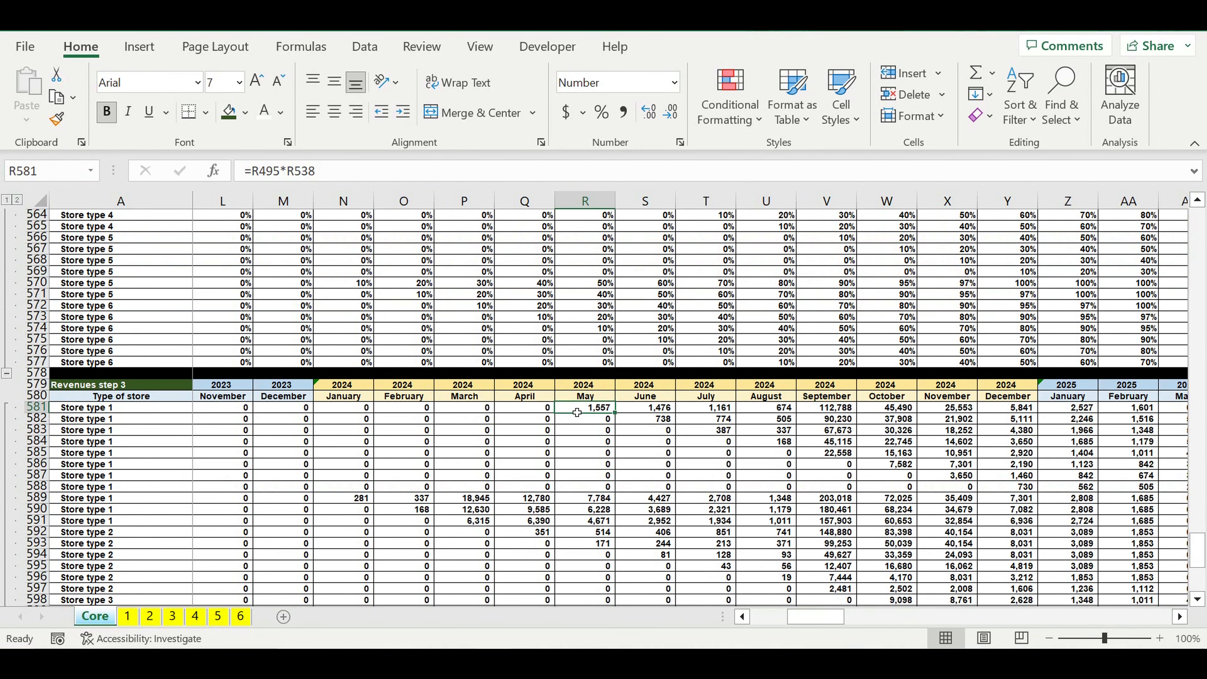
{"action": "scroll", "coordinate": [576, 412], "scroll_direction": "down", "scroll_amount": 8}
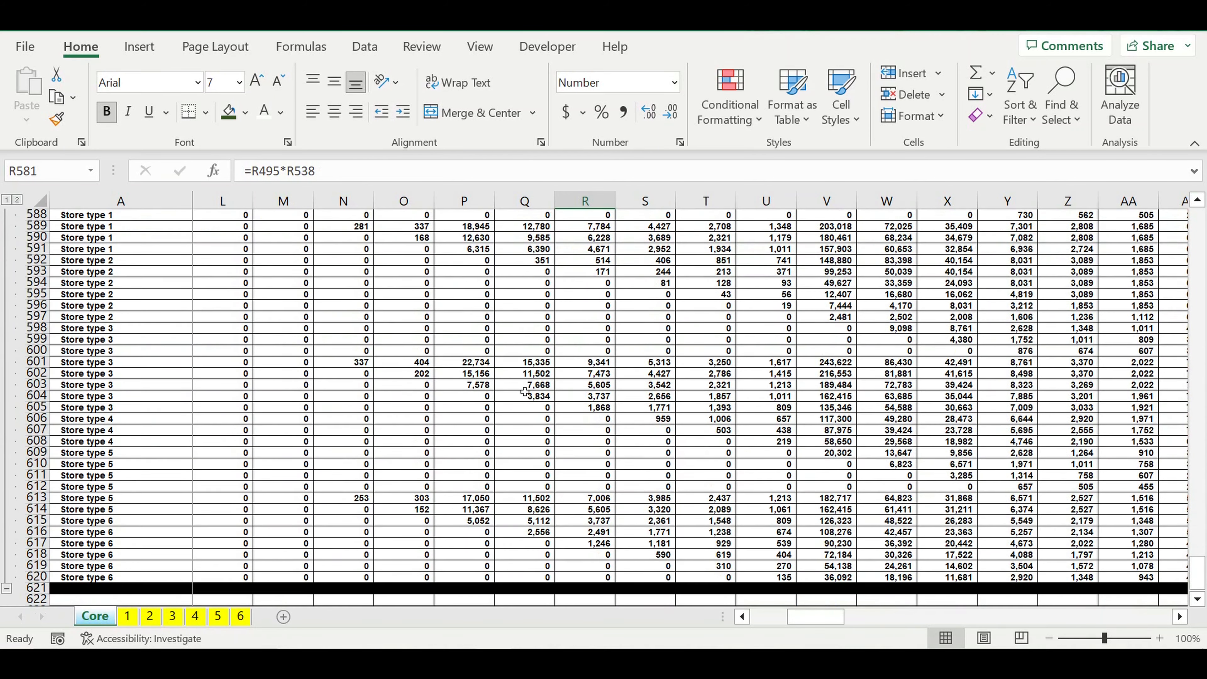
{"action": "left_click_drag", "start_coordinate": [361, 369], "coordinate": [712, 396]}
{"action": "left_click_drag", "start_coordinate": [920, 403], "coordinate": [1093, 425]}
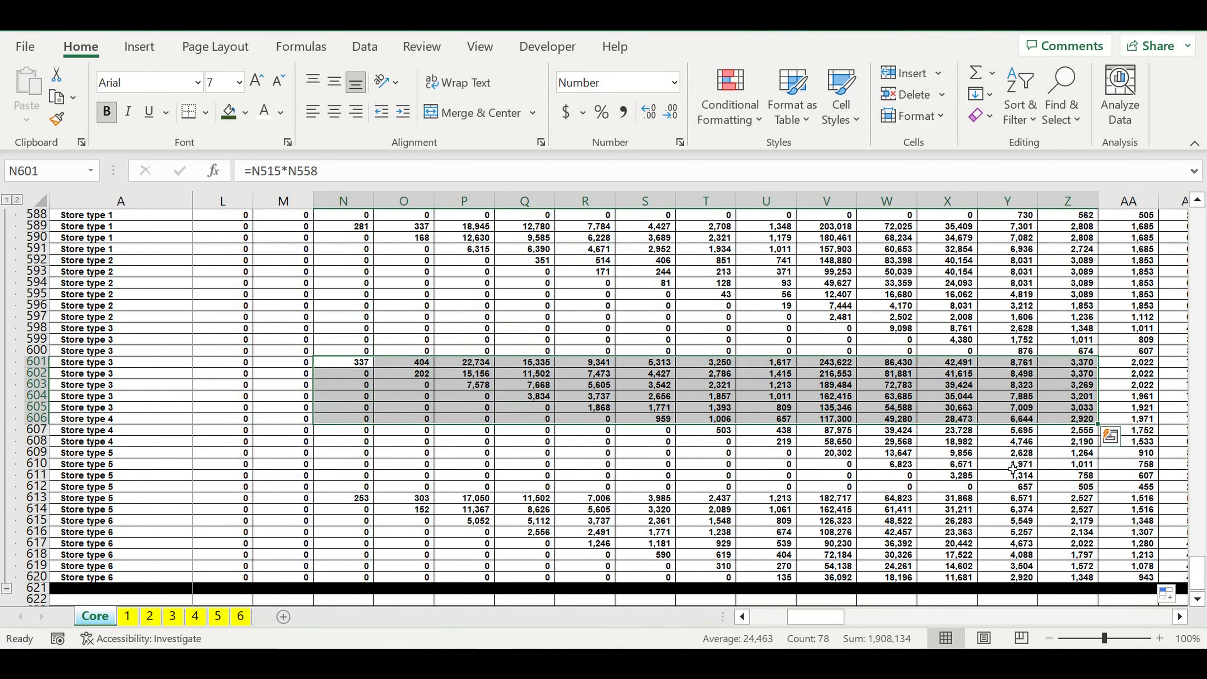
{"action": "left_click", "coordinate": [1007, 465]}
Step: Copy the Revenues step 3 header rows 579:580 to row 622, directly under the black separator row
{"action": "left_click_drag", "start_coordinate": [812, 621], "coordinate": [775, 617]}
{"action": "scroll", "coordinate": [326, 511], "scroll_direction": "up", "scroll_amount": 2}
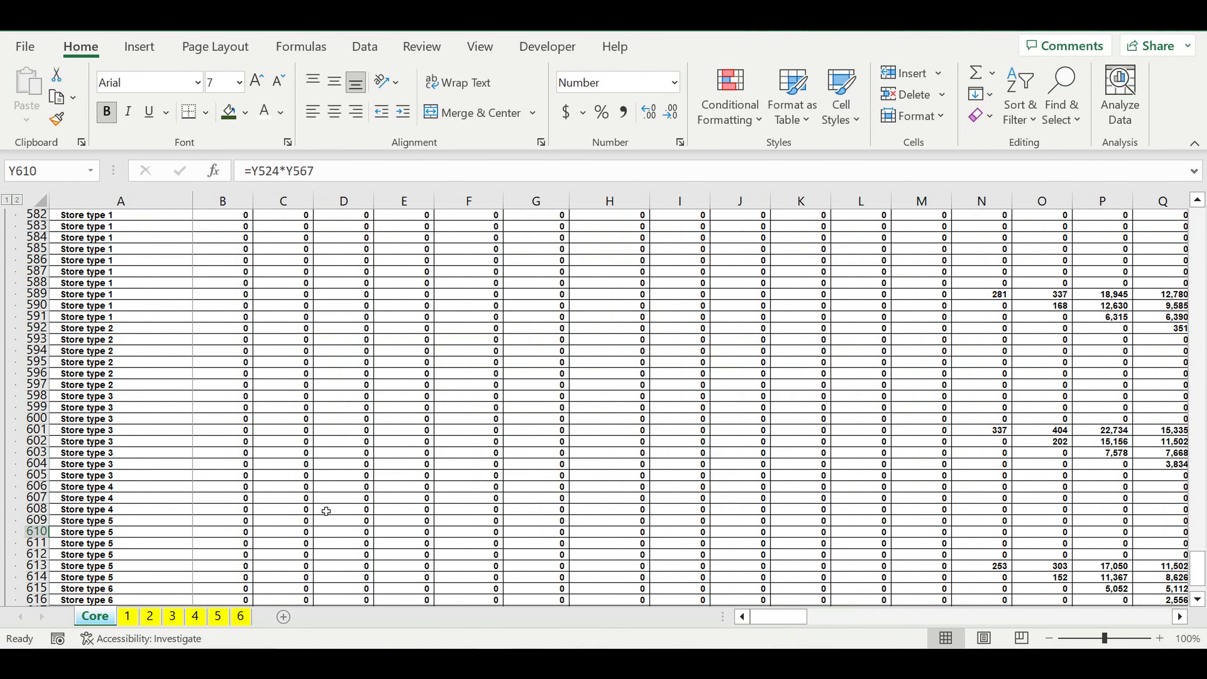
{"action": "scroll", "coordinate": [326, 511], "scroll_direction": "up", "scroll_amount": 1}
{"action": "scroll", "coordinate": [182, 345], "scroll_direction": "up", "scroll_amount": 1}
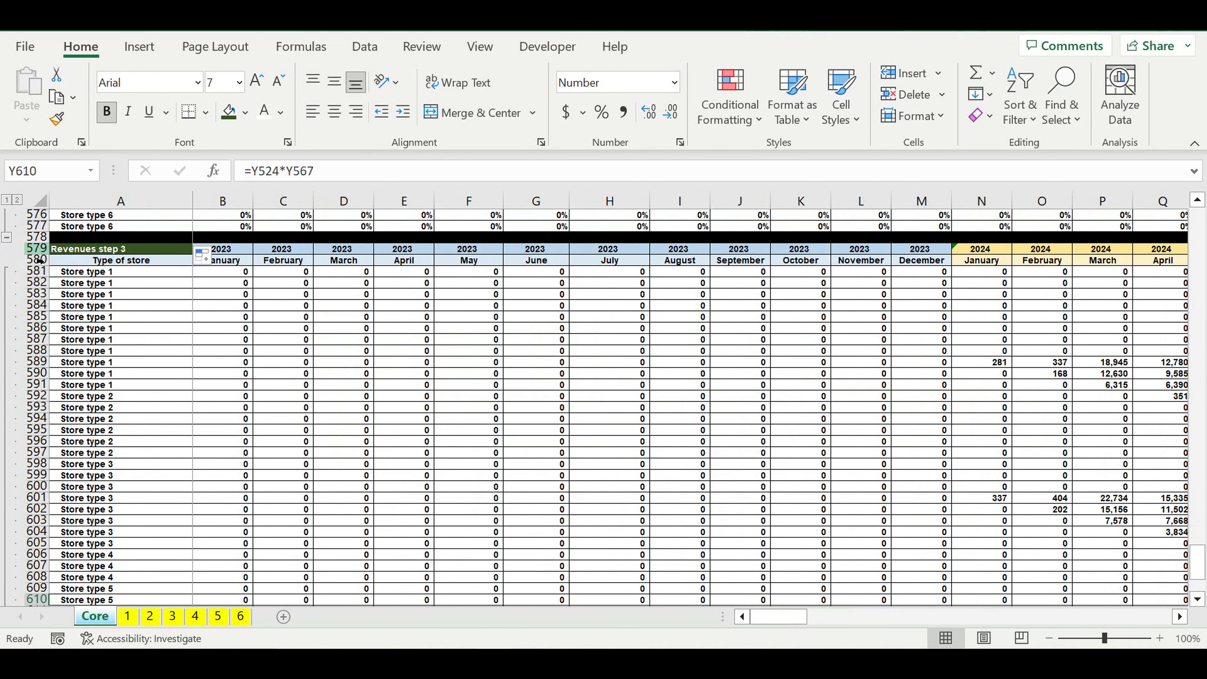
{"action": "left_click_drag", "start_coordinate": [30, 252], "coordinate": [31, 260]}
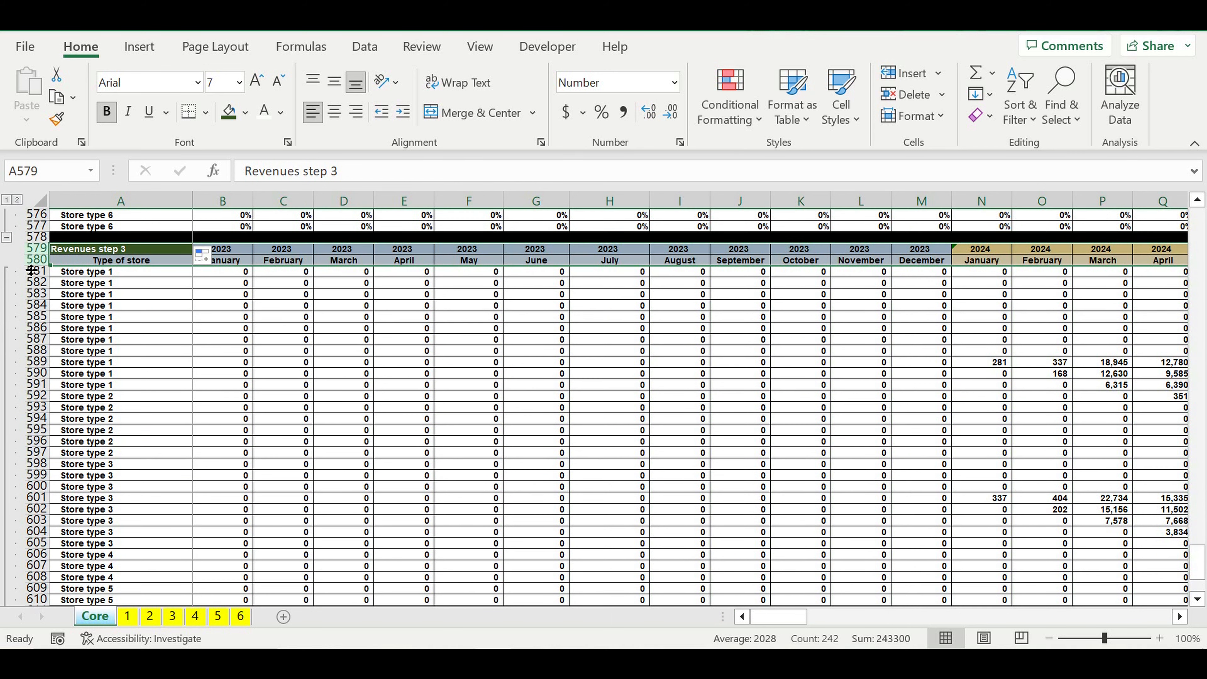
{"action": "key", "text": "ctrl+c"}
{"action": "left_click", "coordinate": [148, 373]}
{"action": "scroll", "coordinate": [168, 426], "scroll_direction": "down", "scroll_amount": 1}
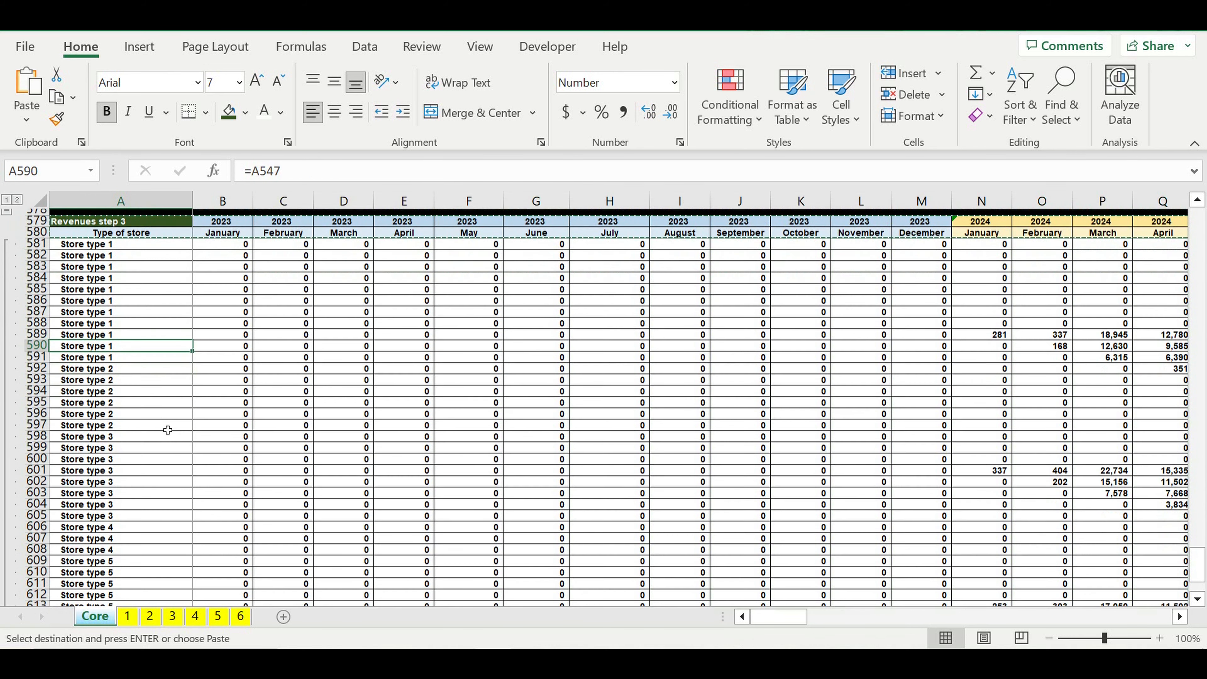
{"action": "scroll", "coordinate": [168, 430], "scroll_direction": "down", "scroll_amount": 8}
{"action": "left_click", "coordinate": [78, 434]}
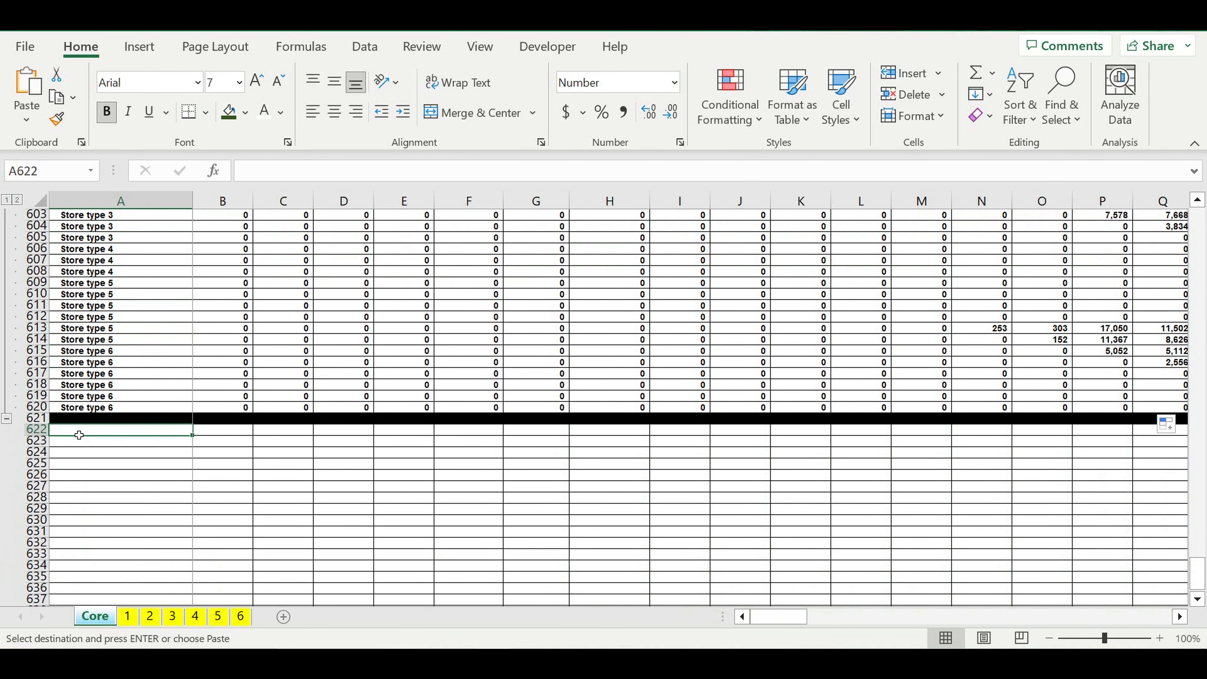
{"action": "key", "text": "ctrl+v"}
{"action": "left_click", "coordinate": [152, 510]}
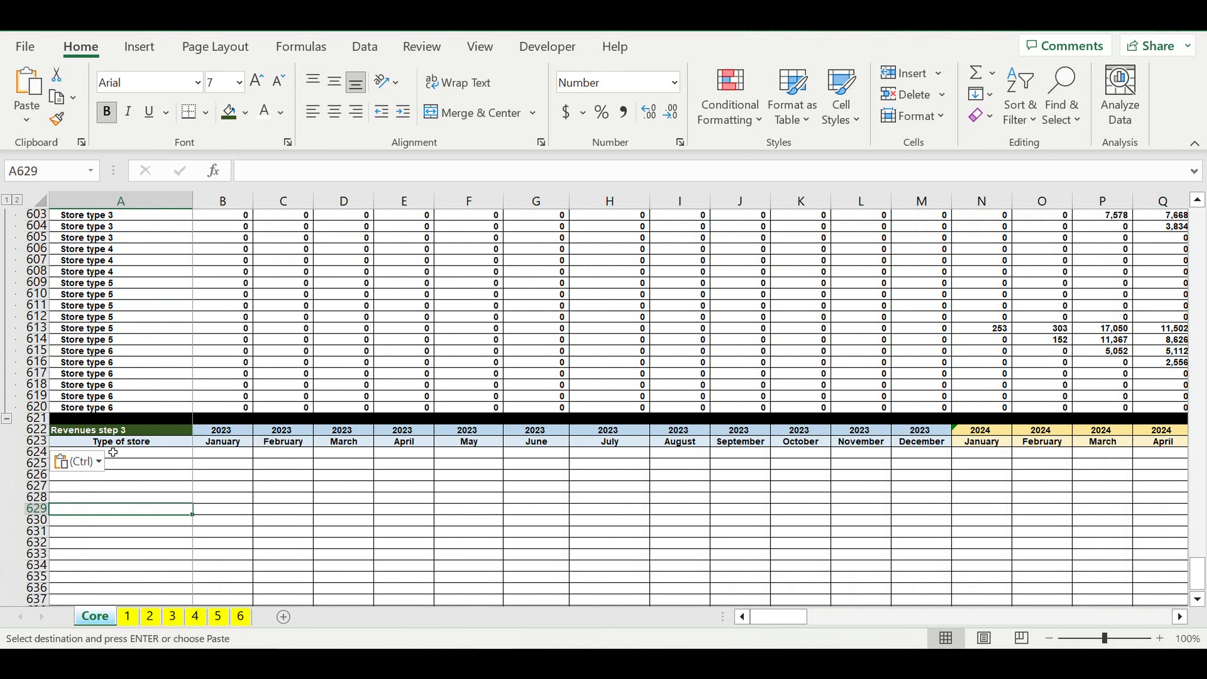
Step: Rename the copied heading in A622 to "Revenues step 4" and give the cell the standard green fill
{"action": "left_click", "coordinate": [79, 433]}
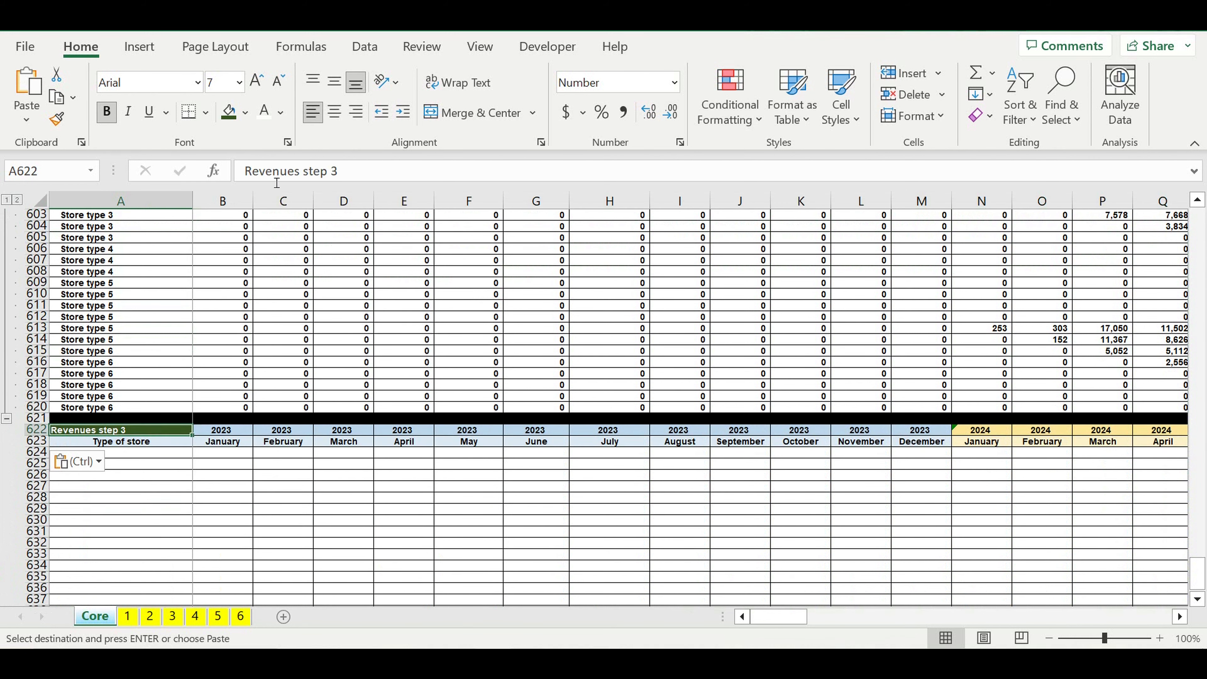
{"action": "left_click", "coordinate": [340, 172]}
{"action": "key", "text": "BackSpace"}
{"action": "type", "text": "4"}
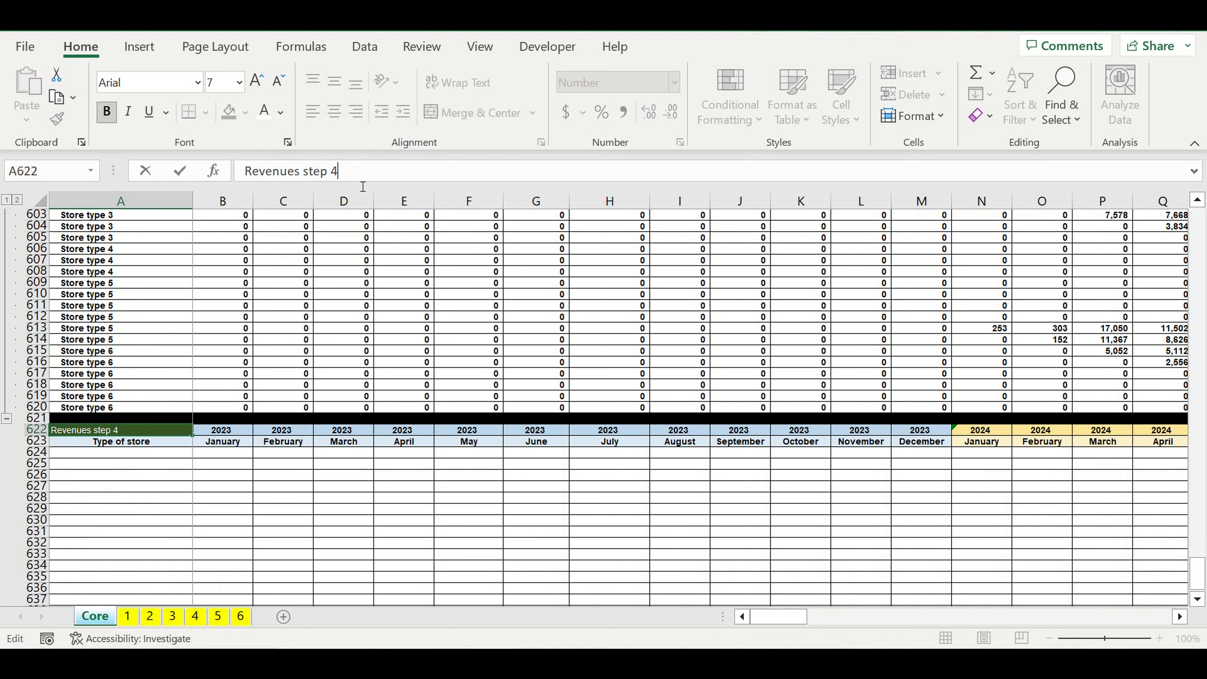
{"action": "key", "text": "Return"}
{"action": "left_click", "coordinate": [245, 502]}
{"action": "left_click", "coordinate": [126, 429]}
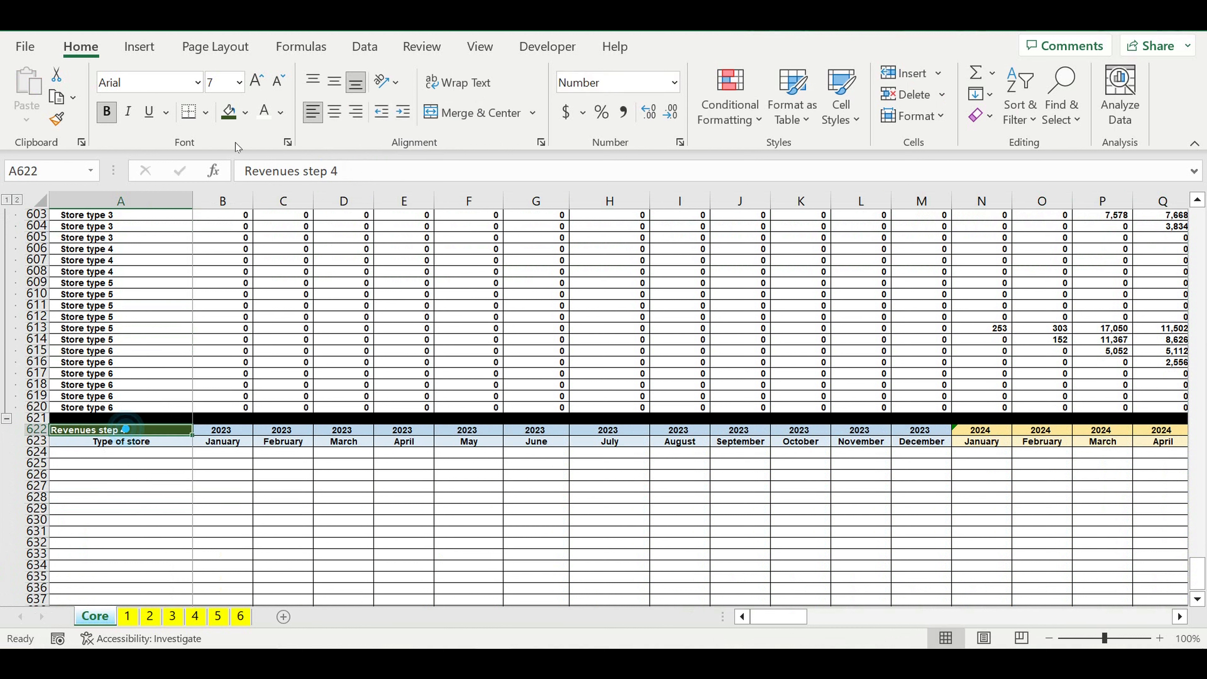
{"action": "left_click", "coordinate": [245, 118]}
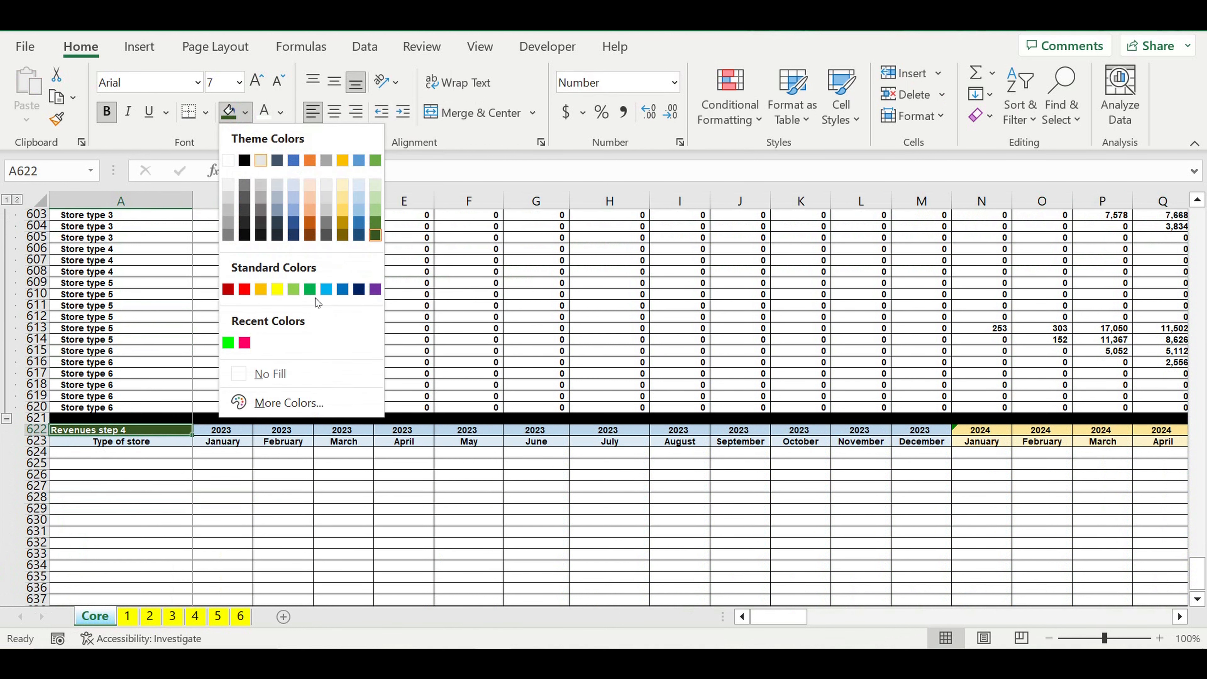
{"action": "left_click", "coordinate": [309, 290]}
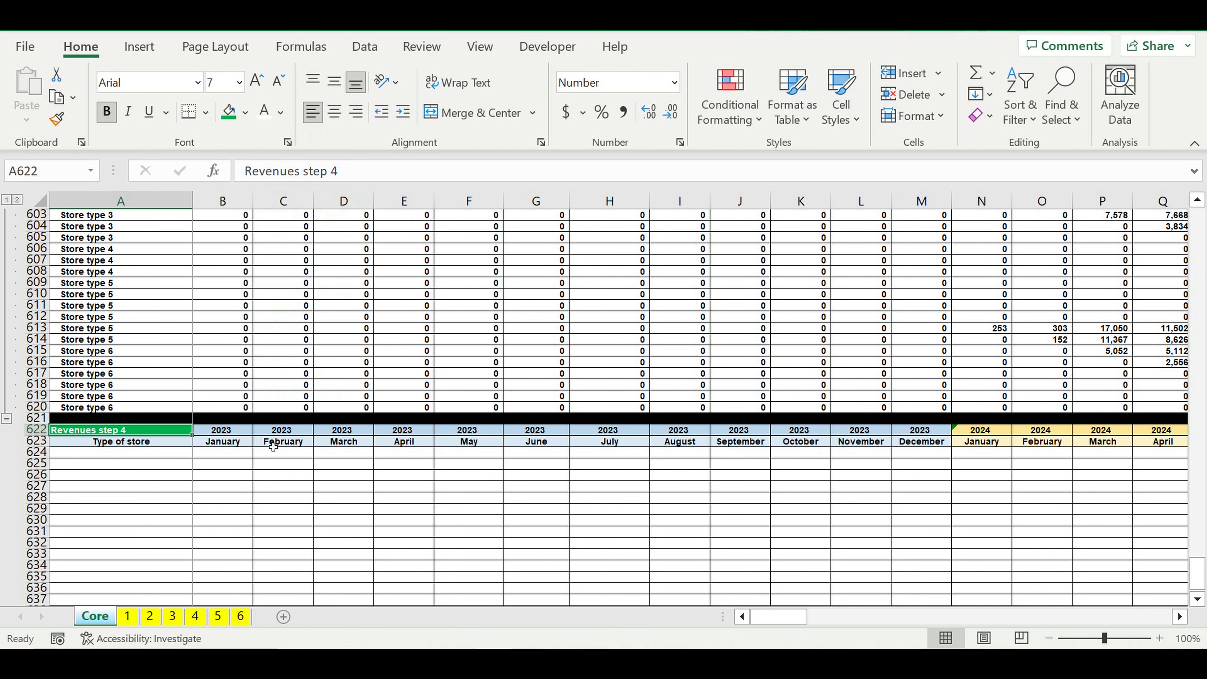
Step: Enter =A25 in A624 to link the first Revenues step 4 row to the Types of stores list
{"action": "left_click", "coordinate": [157, 456]}
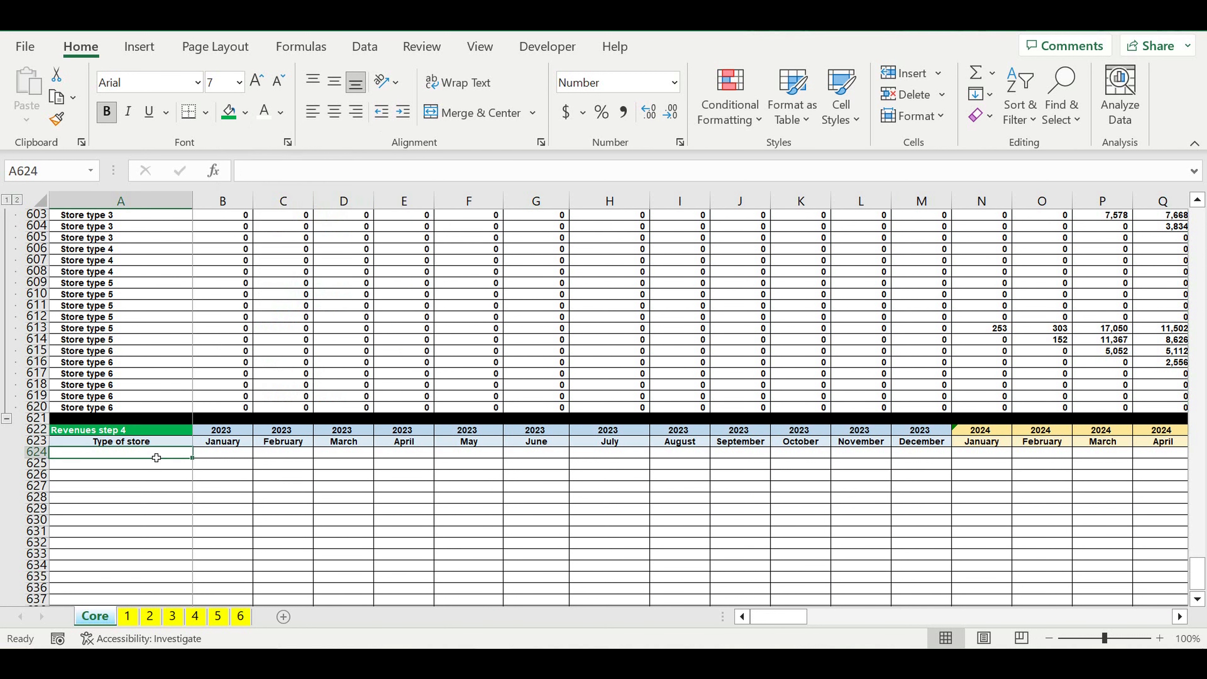
{"action": "type", "text": "="}
{"action": "left_click_drag", "start_coordinate": [1199, 577], "coordinate": [1197, 188]}
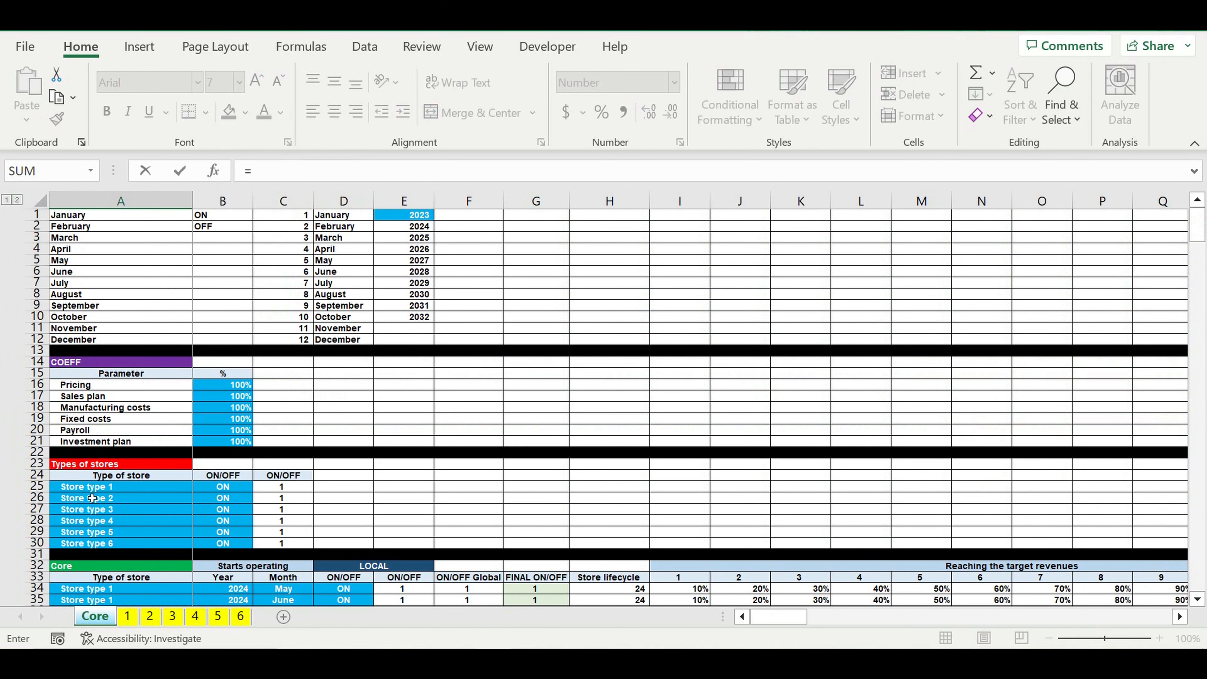
{"action": "left_click", "coordinate": [81, 489]}
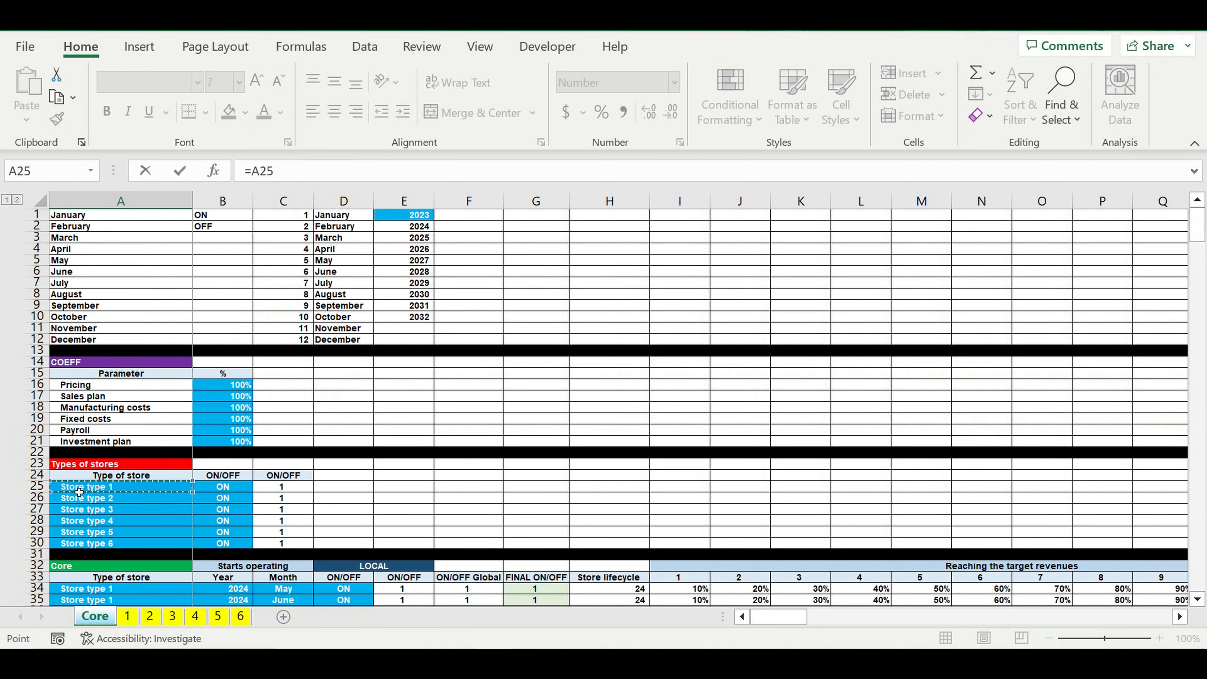
{"action": "key", "text": "Return"}
Step: Indent the store type label in A624 and fill its formula down to A629 to cover all six store types
{"action": "scroll", "coordinate": [197, 480], "scroll_direction": "up", "scroll_amount": 6}
{"action": "scroll", "coordinate": [197, 480], "scroll_direction": "down", "scroll_amount": 6}
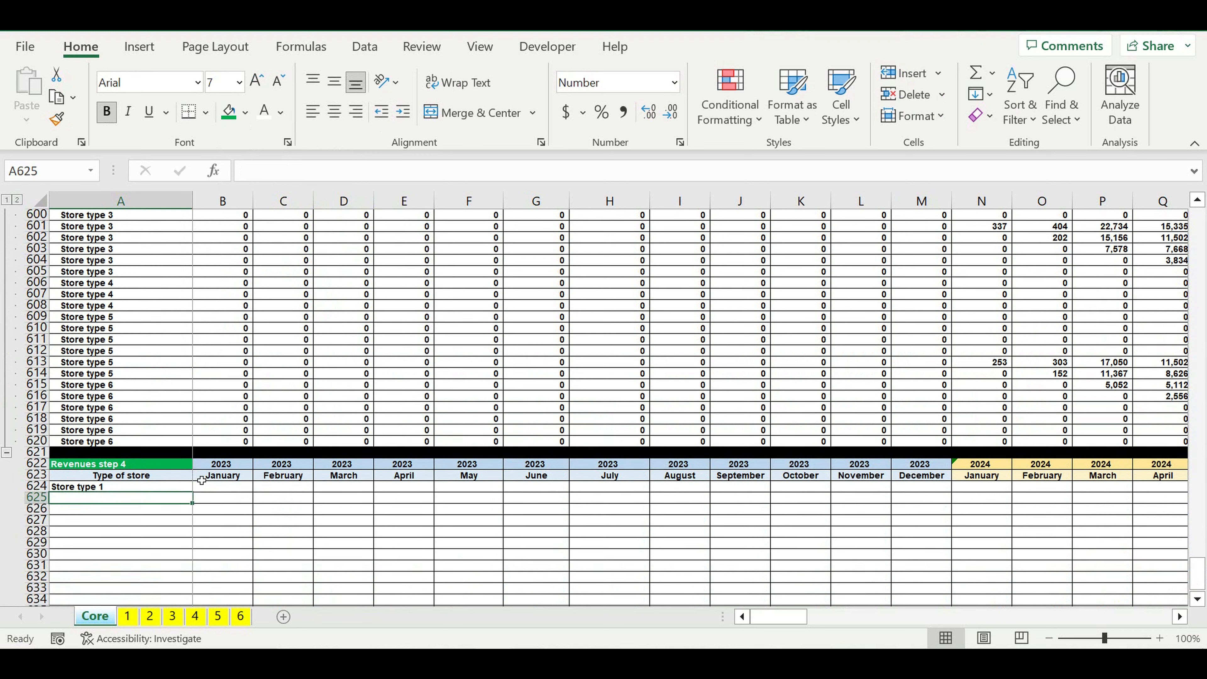
{"action": "left_click", "coordinate": [149, 386]}
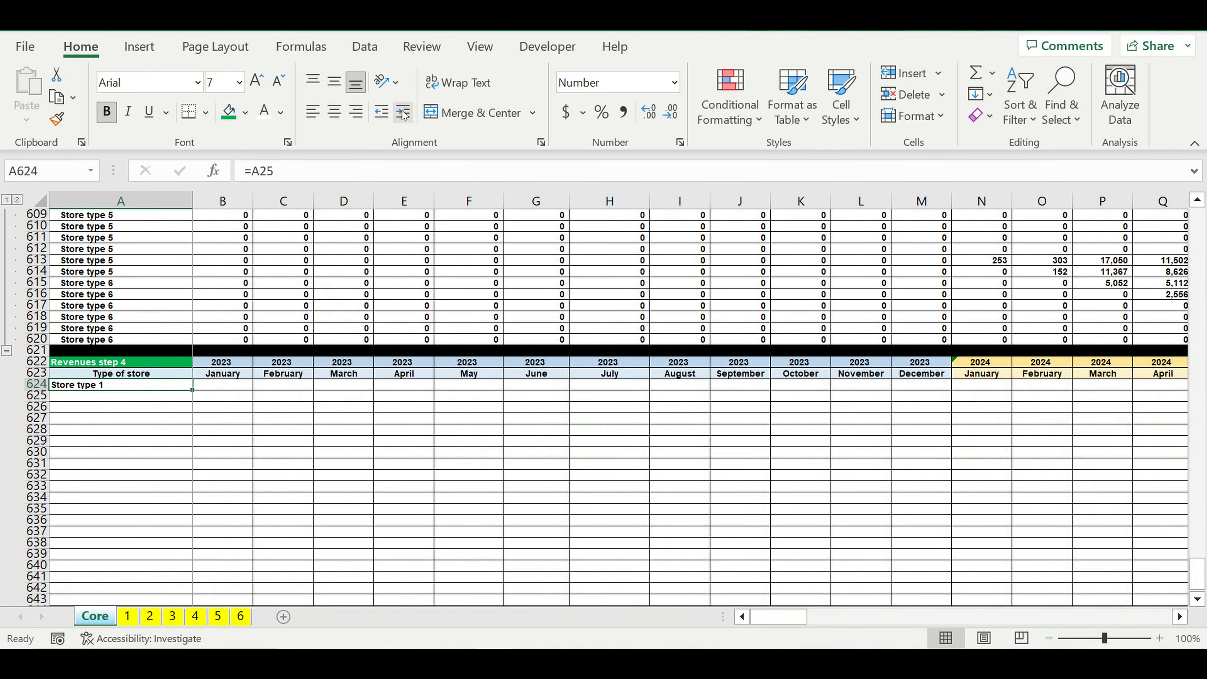
{"action": "left_click_drag", "start_coordinate": [196, 397], "coordinate": [198, 447]}
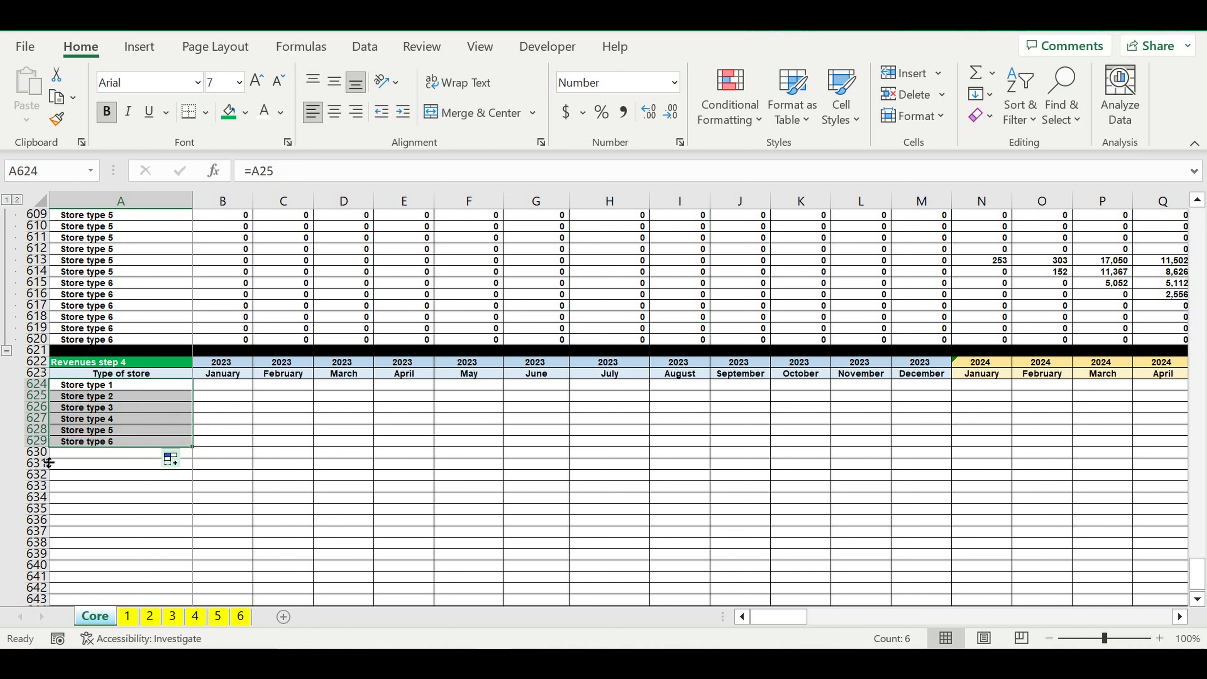
Step: Fill the whole of row 630 with black as a separator below the Revenues step 4 block
{"action": "left_click", "coordinate": [36, 451]}
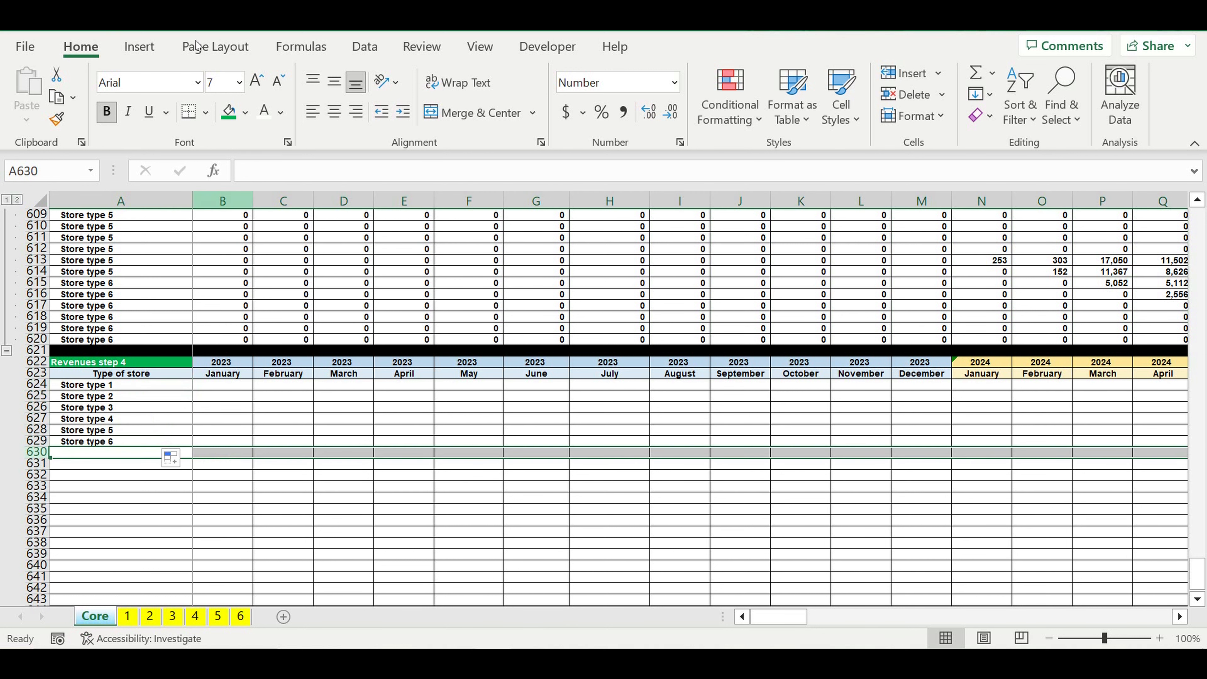
{"action": "left_click", "coordinate": [246, 112]}
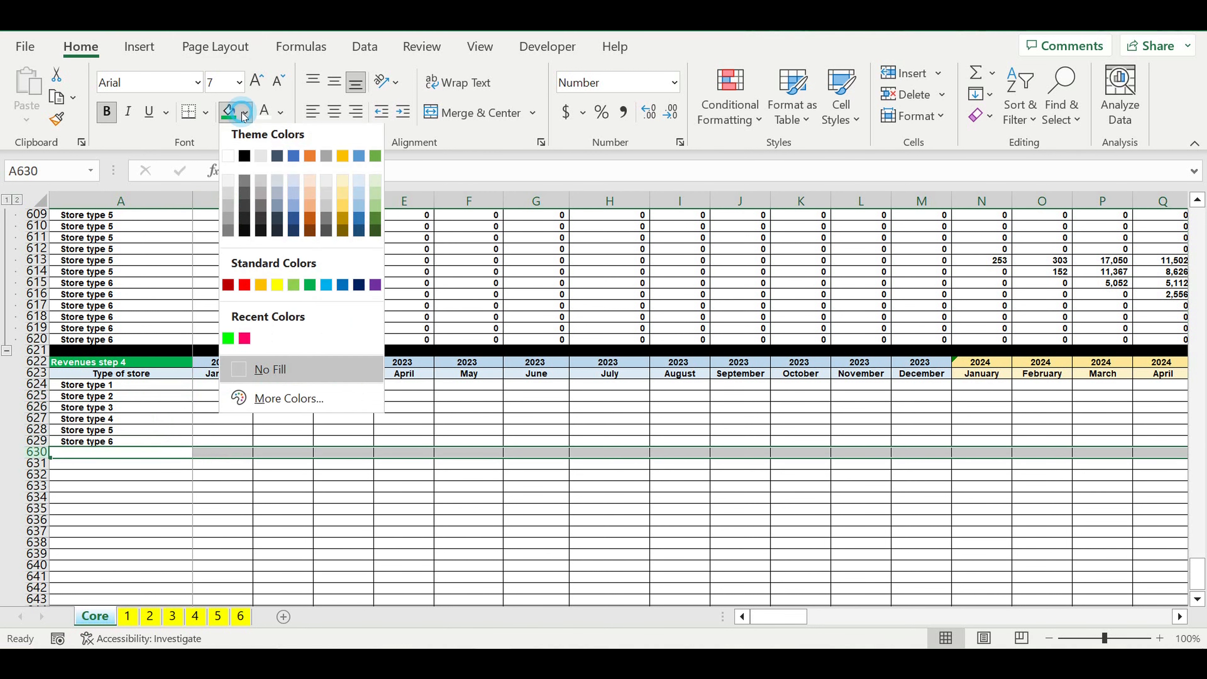
{"action": "left_click", "coordinate": [249, 161]}
{"action": "left_click", "coordinate": [226, 508]}
Step: Start a SUMIF formula in B624 with the Revenues step 3 store type labels A581:A620 as its range
{"action": "left_click", "coordinate": [227, 386]}
{"action": "type", "text": "="}
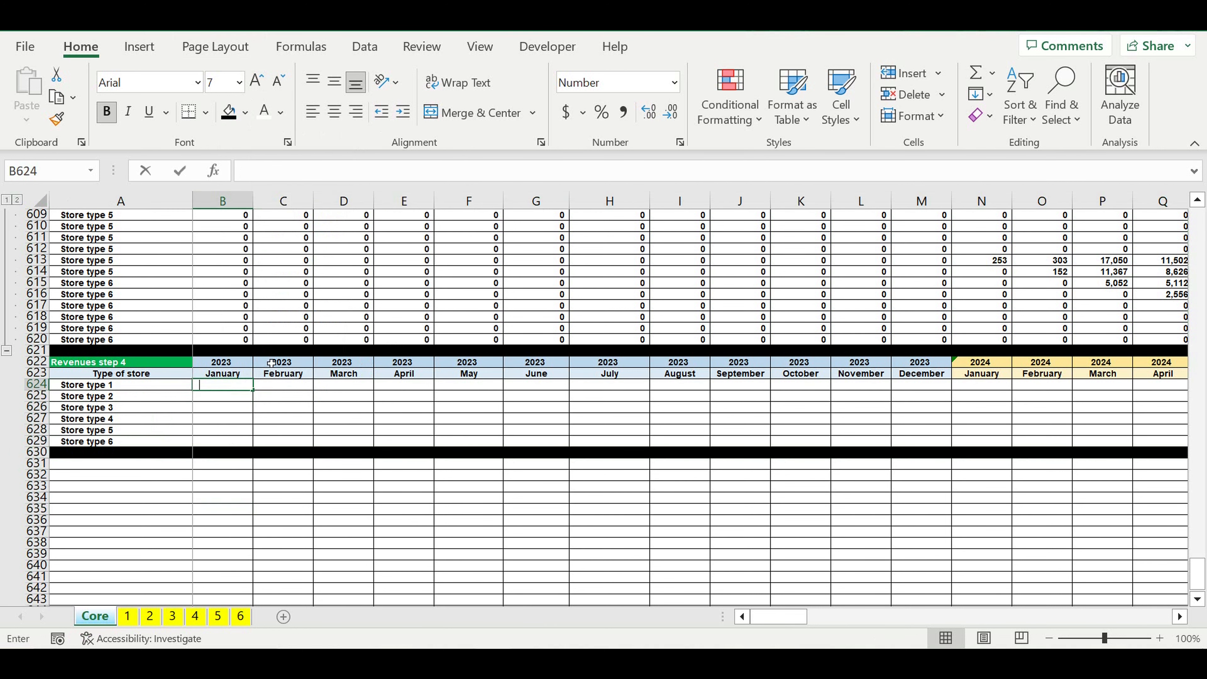
{"action": "type", "text": "sumo"}
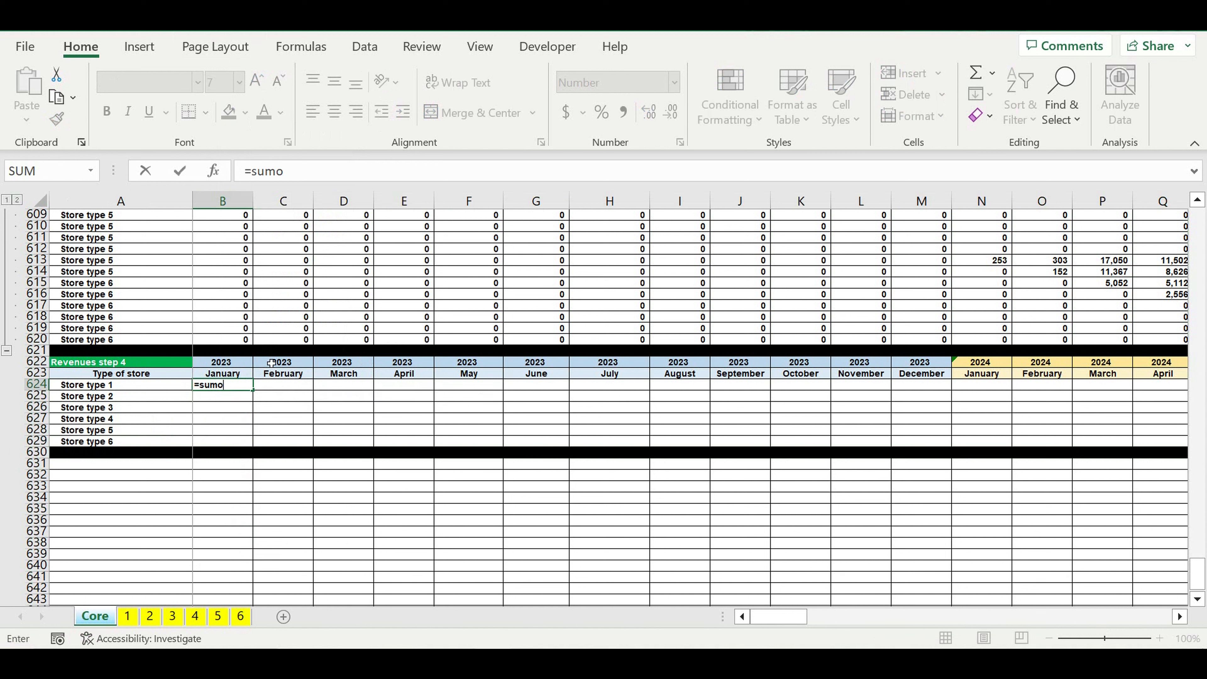
{"action": "key", "text": "BackSpace"}
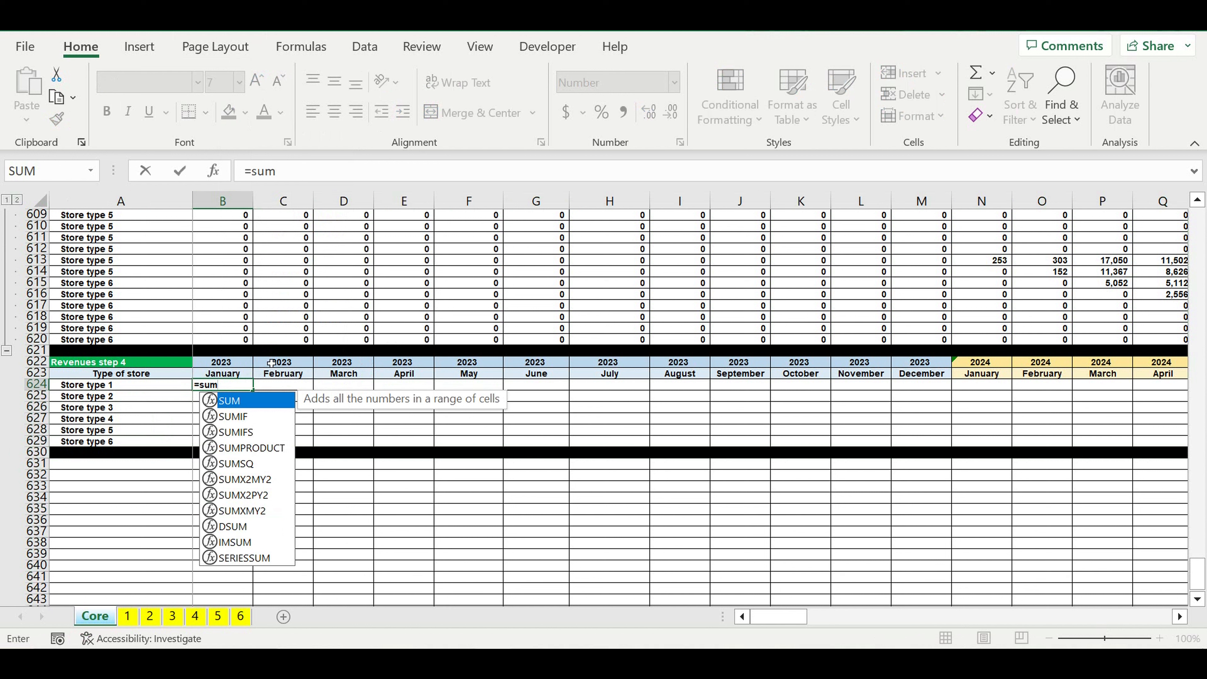
{"action": "key", "text": "Down"}
{"action": "key", "text": "Tab"}
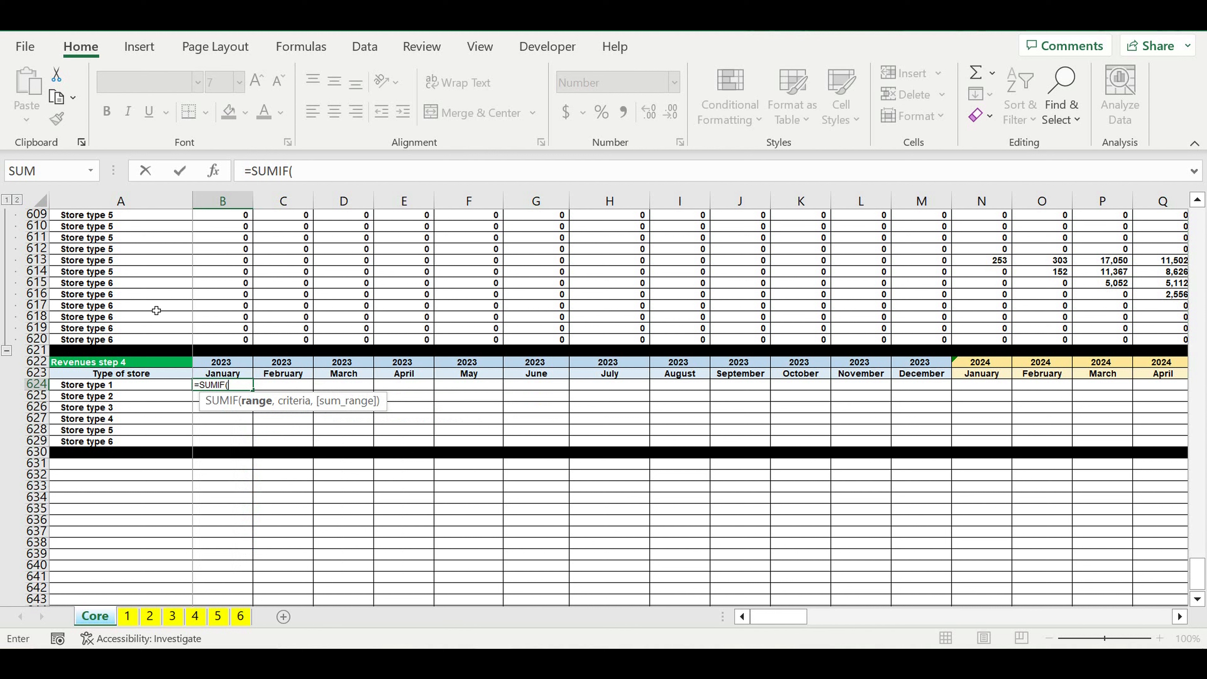
{"action": "left_click_drag", "start_coordinate": [118, 340], "coordinate": [132, 259]}
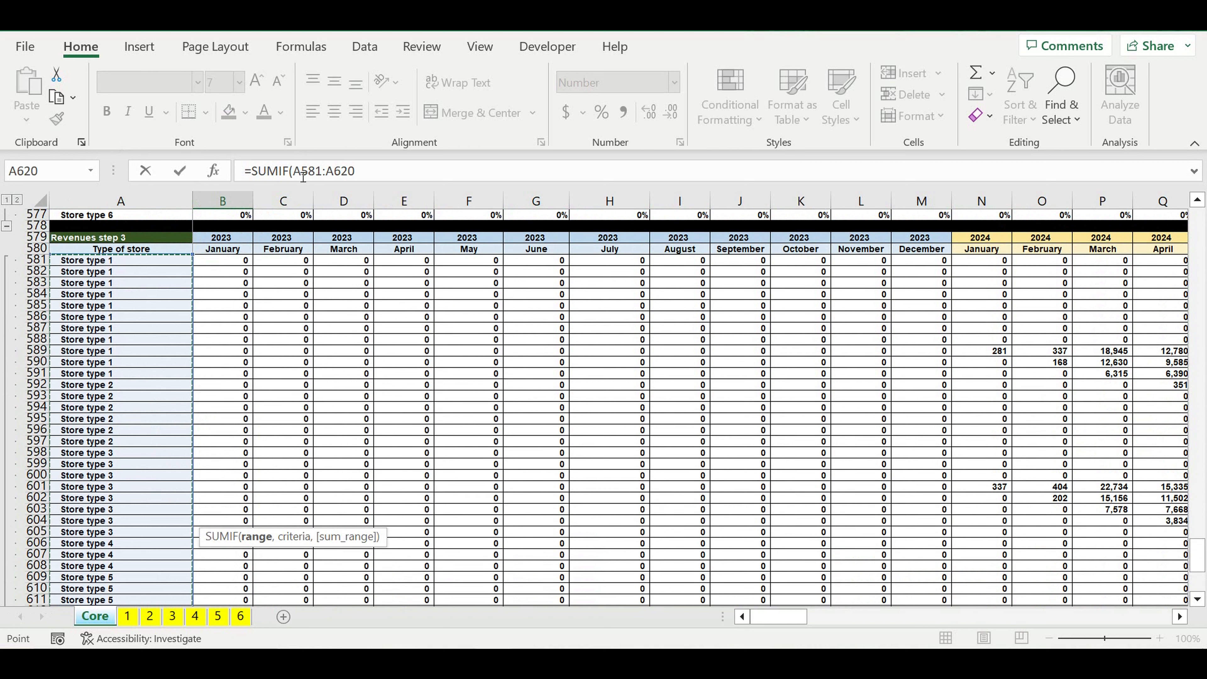
Step: Make the SUMIF range in B624 absolute as $A$581:$A$620 and add the comma for the criteria argument
{"action": "left_click", "coordinate": [299, 172]}
{"action": "type", "text": "$"}
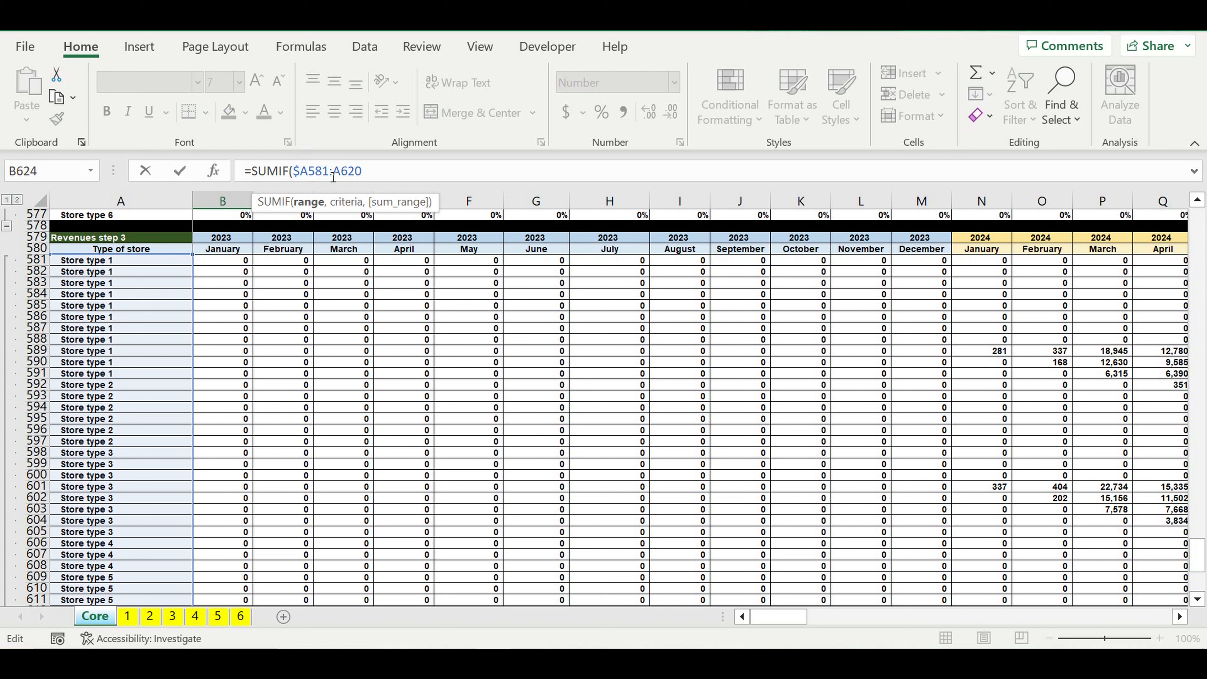
{"action": "key", "text": "Right"}
{"action": "type", "text": "$A$"}
{"action": "key", "text": "Right"}
{"action": "type", "text": "$"}
{"action": "left_click", "coordinate": [394, 175]}
{"action": "type", "text": ","}
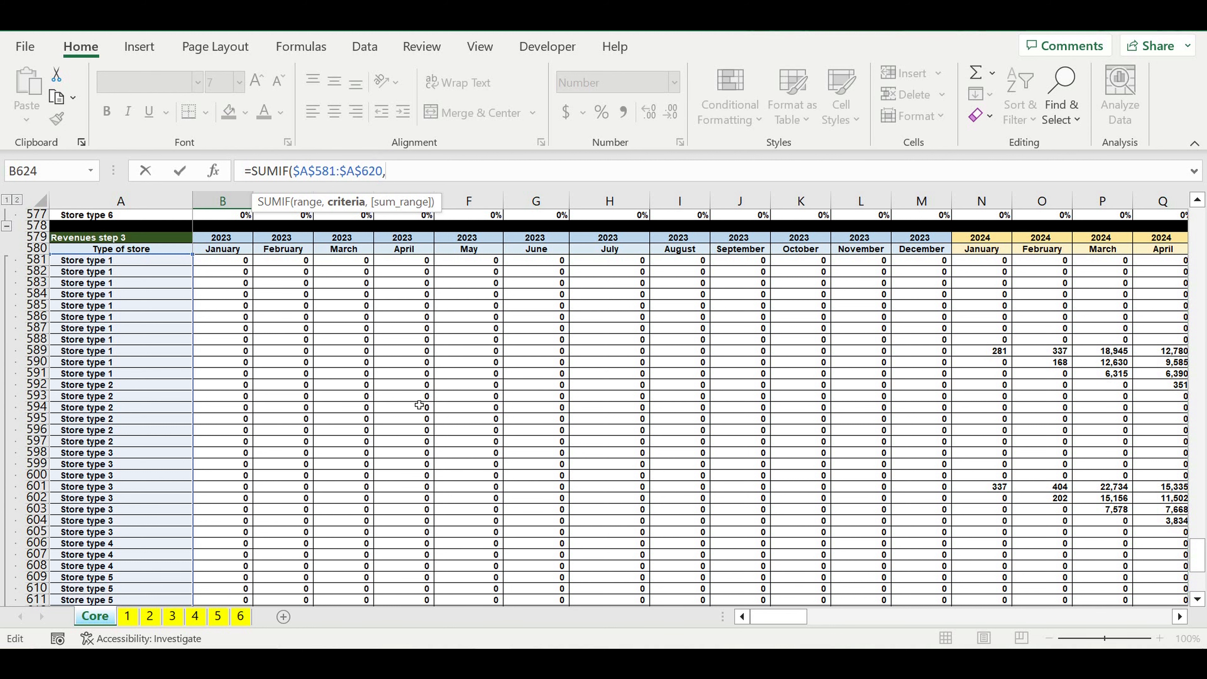
Step: Add the store type label as the SUMIF criteria in B624 with its column locked as $A624, followed by the comma for the sum range
{"action": "scroll", "coordinate": [423, 404], "scroll_direction": "down", "scroll_amount": 7}
{"action": "scroll", "coordinate": [166, 469], "scroll_direction": "down", "scroll_amount": 2}
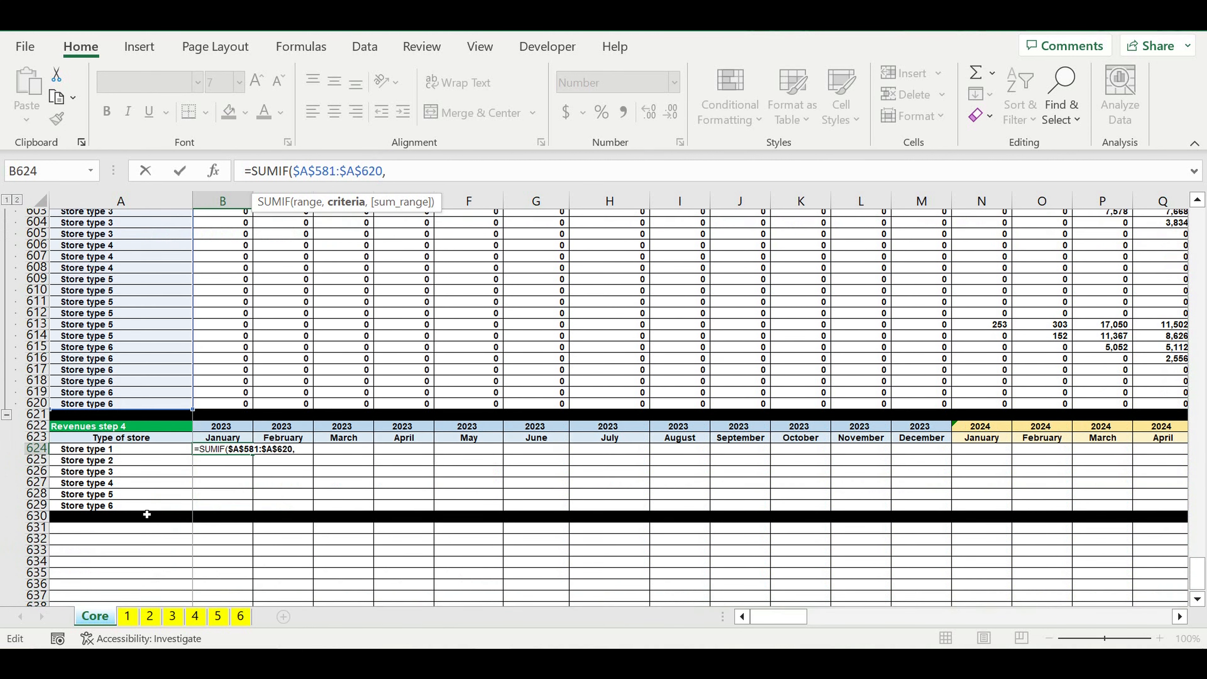
{"action": "left_click", "coordinate": [138, 444]}
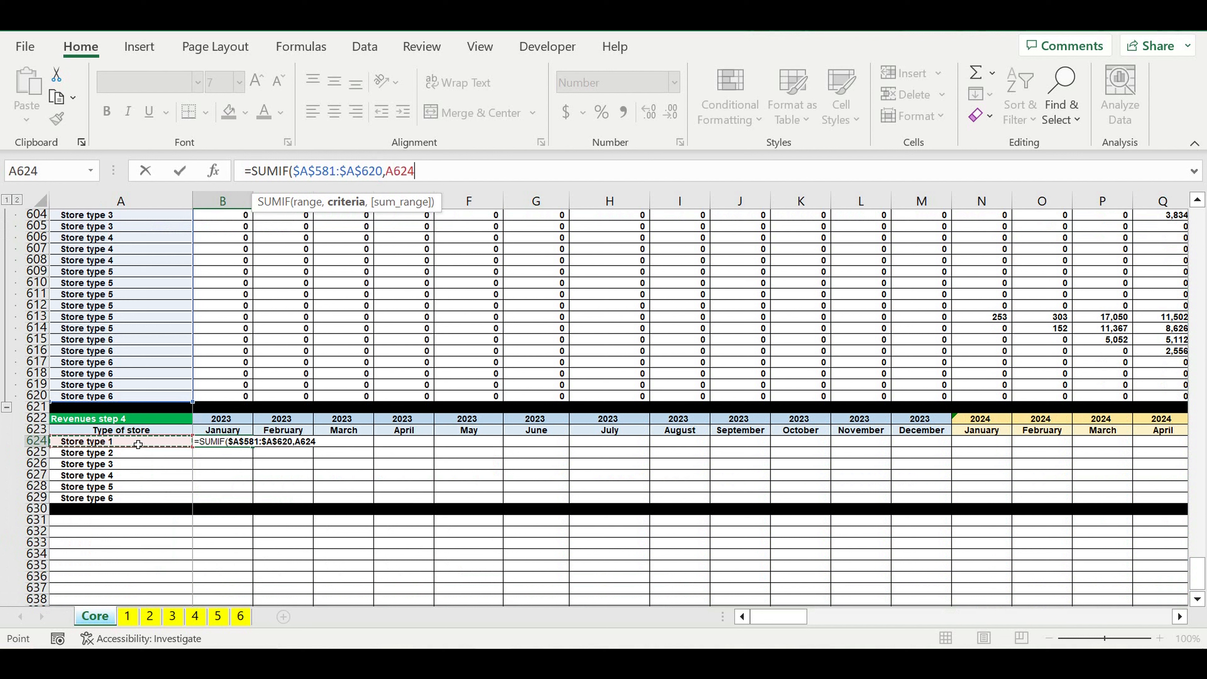
{"action": "left_click", "coordinate": [394, 174]}
{"action": "key", "text": "F4"}
{"action": "key", "text": "F4"}
{"action": "key", "text": "F4"}
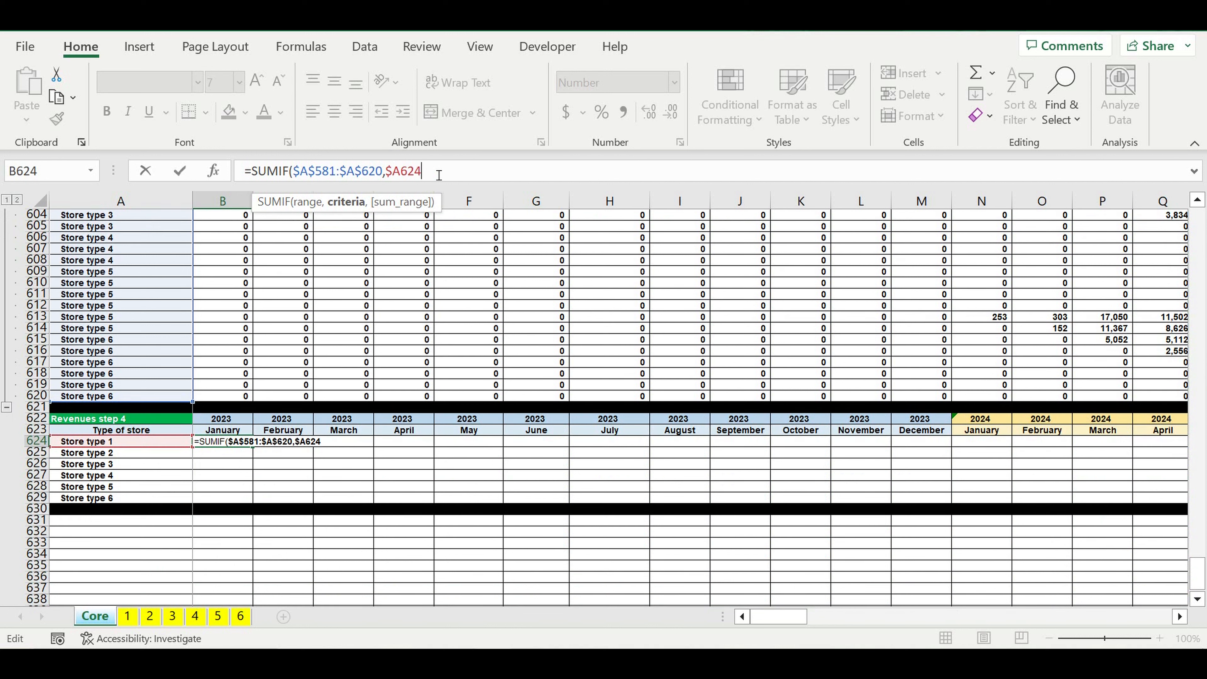
{"action": "type", "text": ","}
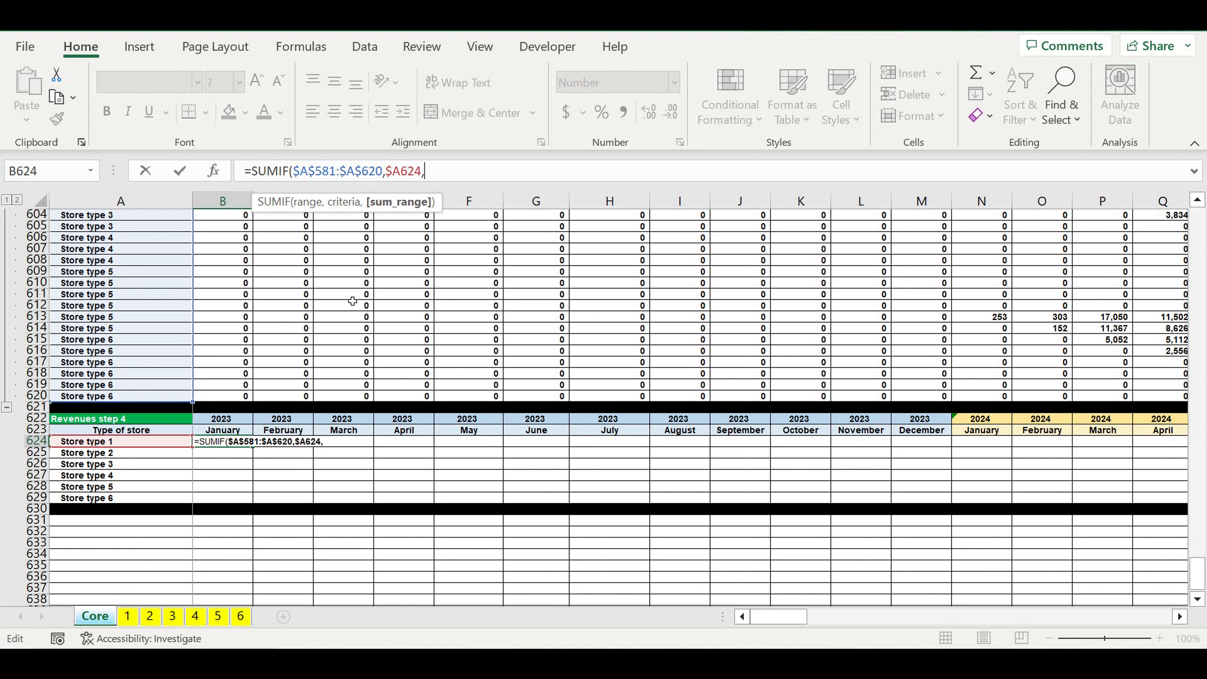
Step: Complete the SUMIF in B624 with the January 2023 revenues of Revenues step 3 as row-locked sum range B$581:B$620
{"action": "left_click", "coordinate": [226, 400]}
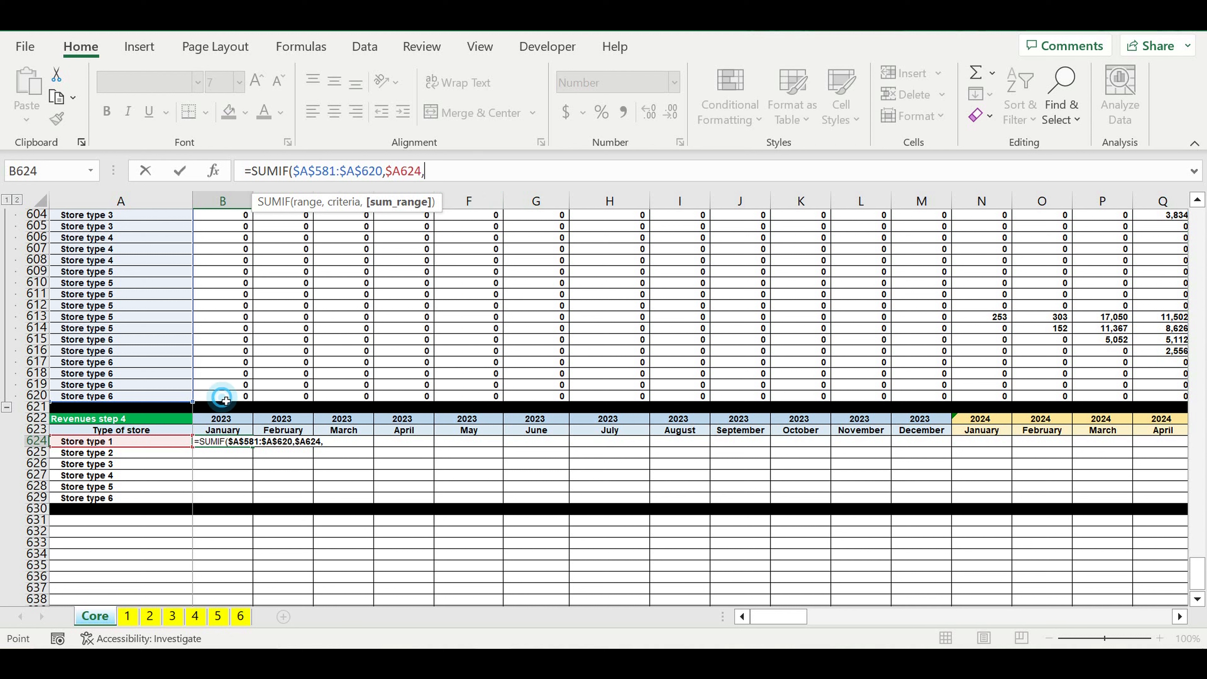
{"action": "left_click_drag", "start_coordinate": [226, 401], "coordinate": [220, 274]}
{"action": "left_click", "coordinate": [431, 171]}
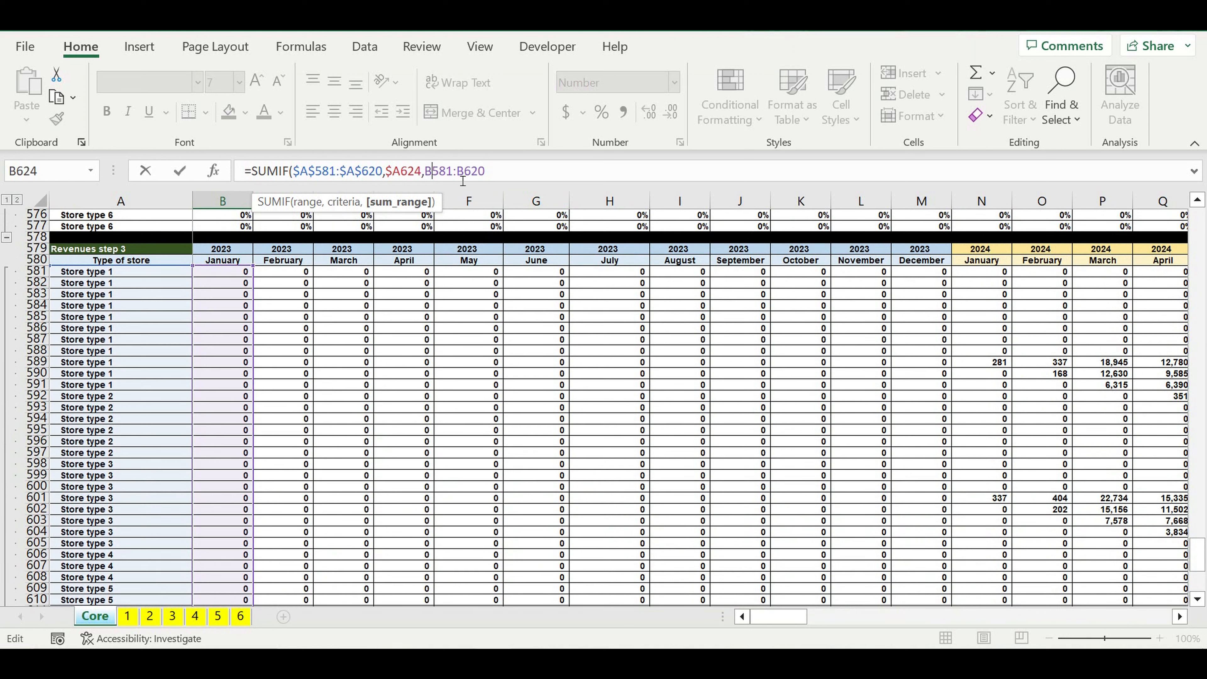
{"action": "type", "text": "$"}
{"action": "key", "text": "Right"}
{"action": "key", "text": "Right"}
{"action": "key", "text": "Right"}
{"action": "key", "text": "Right"}
{"action": "key", "text": "Right"}
{"action": "type", "text": "$620)"}
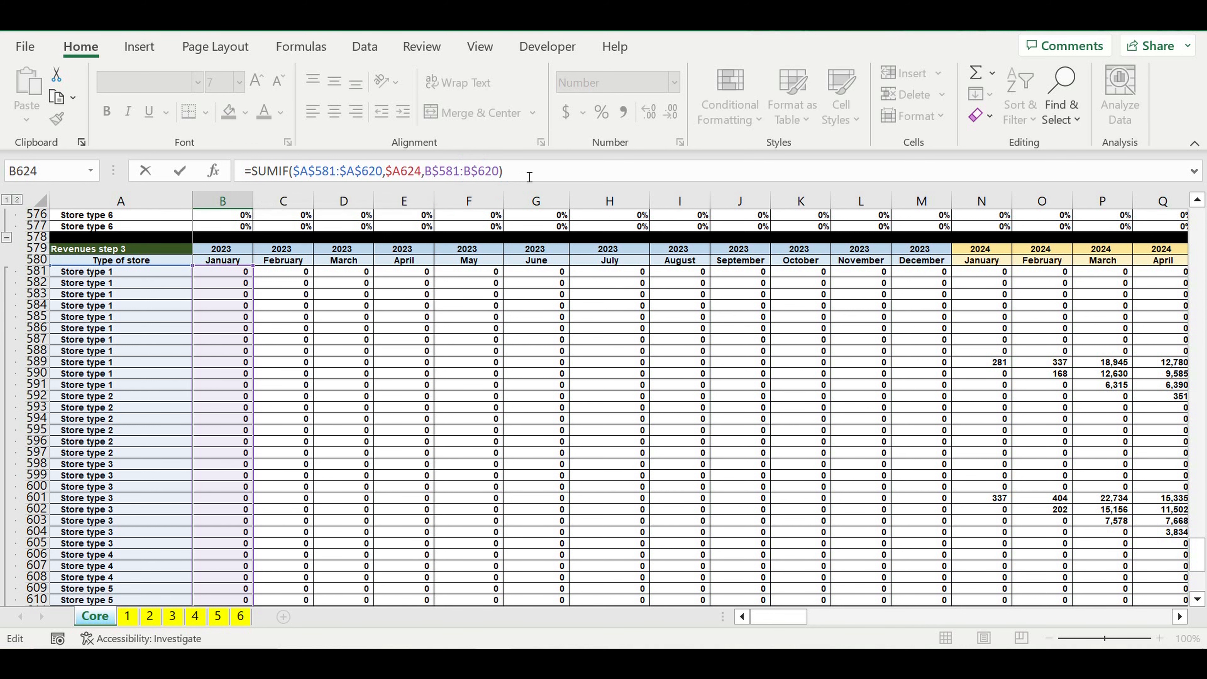
{"action": "key", "text": "Return"}
Step: Fill the SUMIF formula from B624 down to row 629 and across to December 2032 in column DQ
{"action": "scroll", "coordinate": [197, 487], "scroll_direction": "down", "scroll_amount": 8}
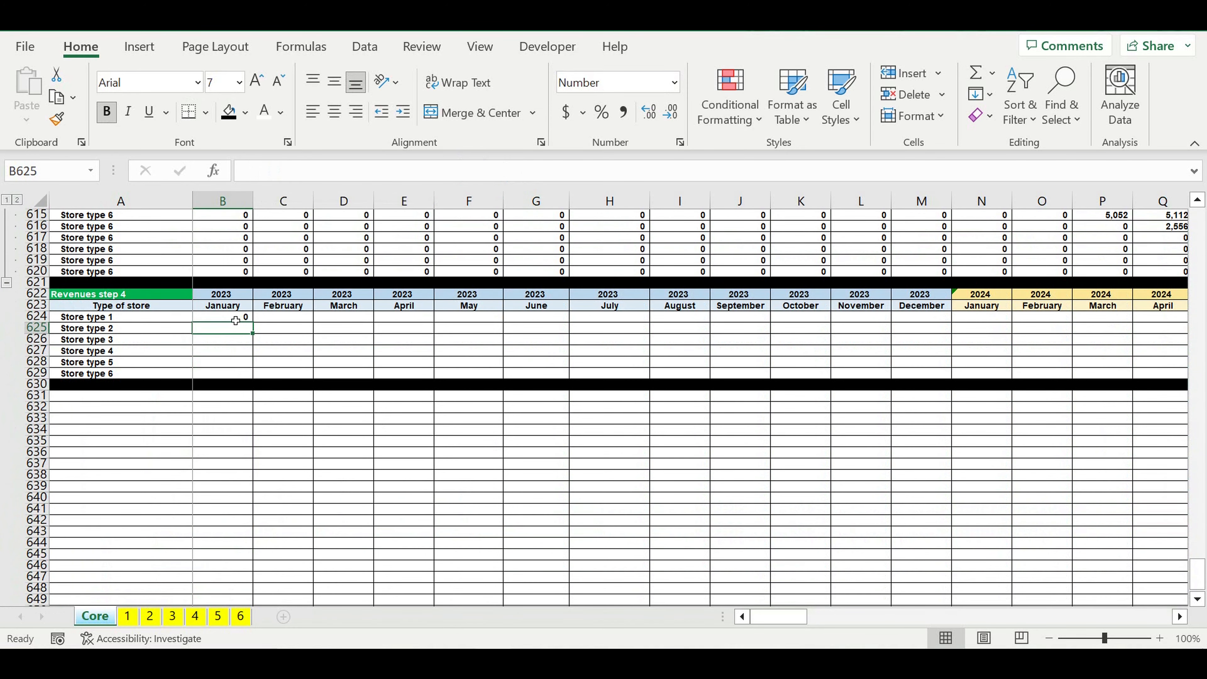
{"action": "left_click", "coordinate": [239, 318]}
{"action": "left_click_drag", "start_coordinate": [253, 322], "coordinate": [252, 378]}
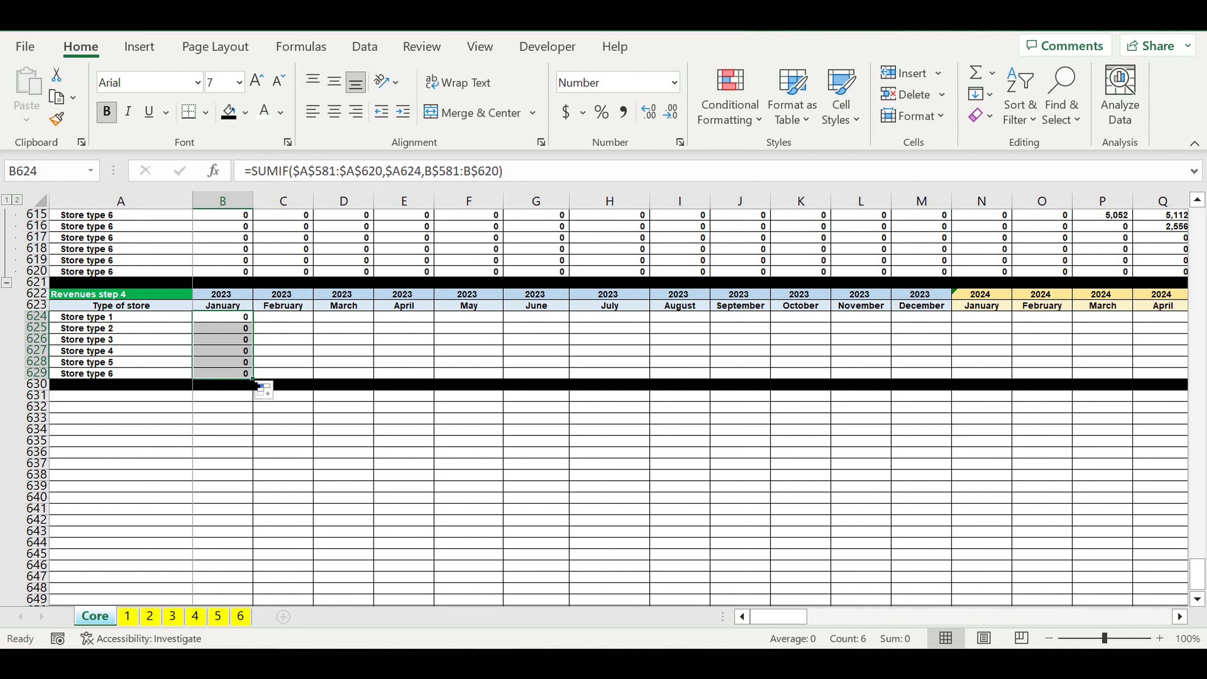
{"action": "left_click_drag", "start_coordinate": [253, 378], "coordinate": [1033, 345]}
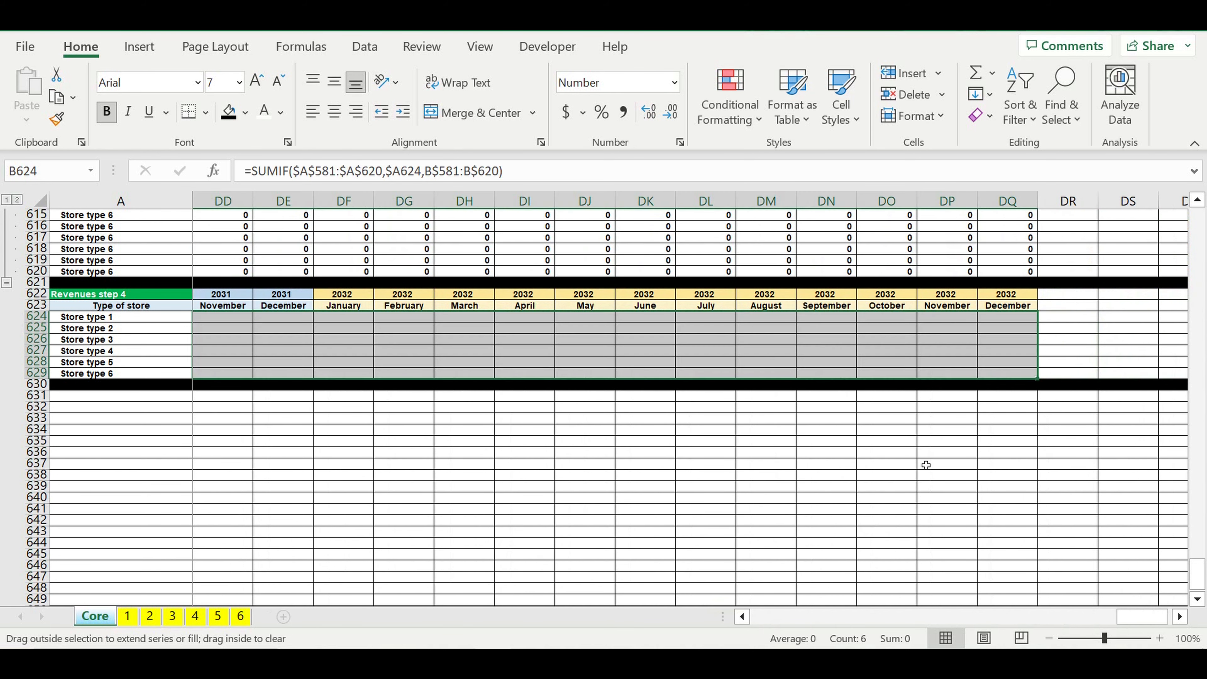
{"action": "left_click", "coordinate": [890, 454]}
{"action": "mouse_move", "coordinate": [1126, 620]}
{"action": "left_mouse_down"}
{"action": "mouse_move", "coordinate": [822, 616]}
{"action": "mouse_move", "coordinate": [632, 638]}
{"action": "mouse_move", "coordinate": [500, 520]}
{"action": "left_mouse_up"}
{"action": "left_click", "coordinate": [500, 521]}
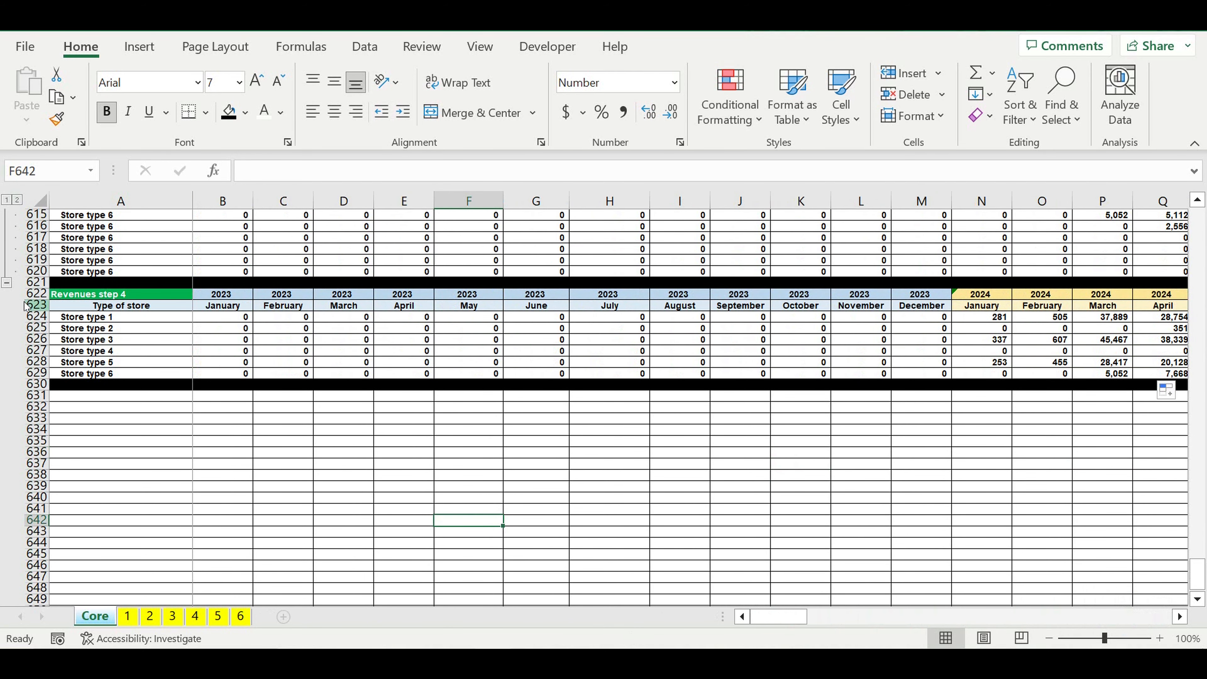
Step: Fill the store type rows 624 to 629 of Revenues step 4 with bright green and collapse all grouped rows
{"action": "left_click", "coordinate": [35, 317]}
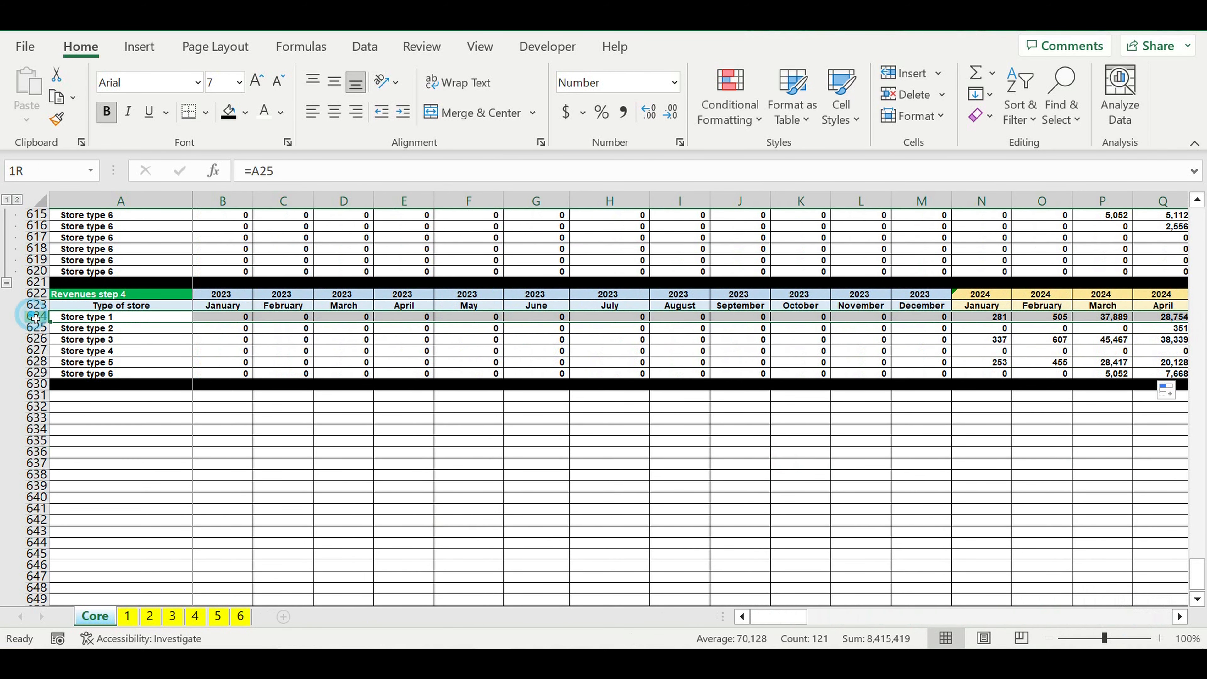
{"action": "left_click_drag", "start_coordinate": [36, 317], "coordinate": [36, 373]}
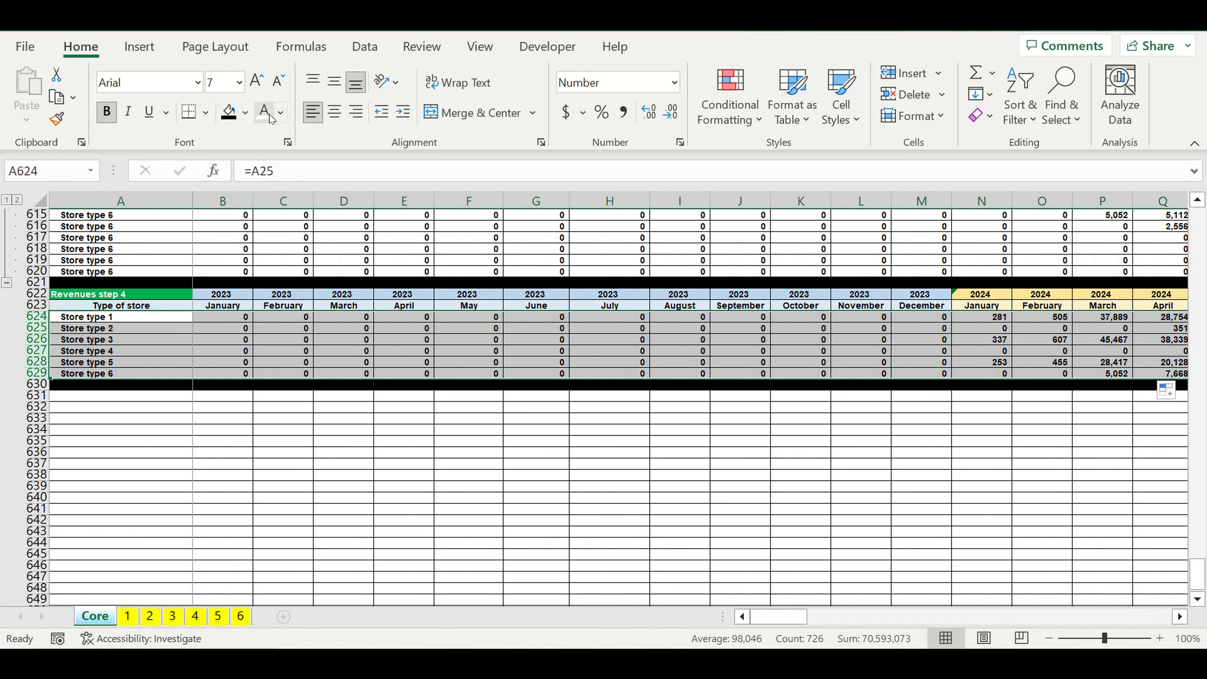
{"action": "left_click", "coordinate": [245, 112]}
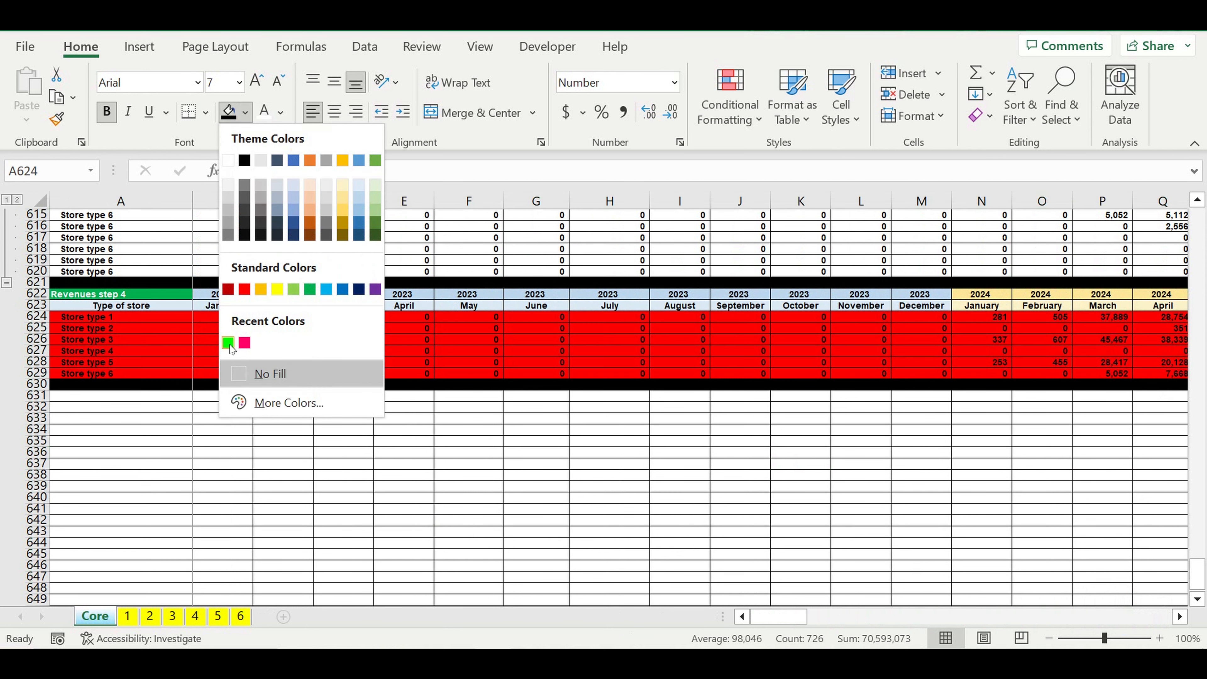
{"action": "left_click", "coordinate": [234, 349]}
{"action": "left_click", "coordinate": [232, 432]}
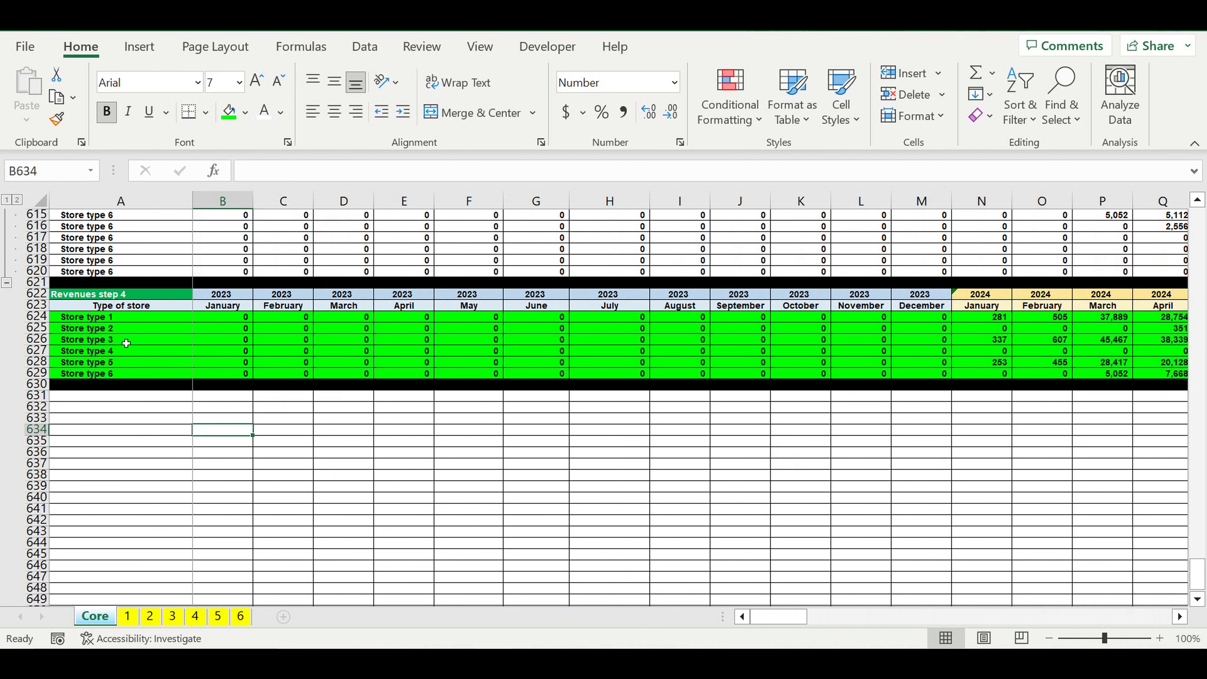
{"action": "left_click", "coordinate": [9, 200]}
{"action": "scroll", "coordinate": [226, 381], "scroll_direction": "up", "scroll_amount": 1}
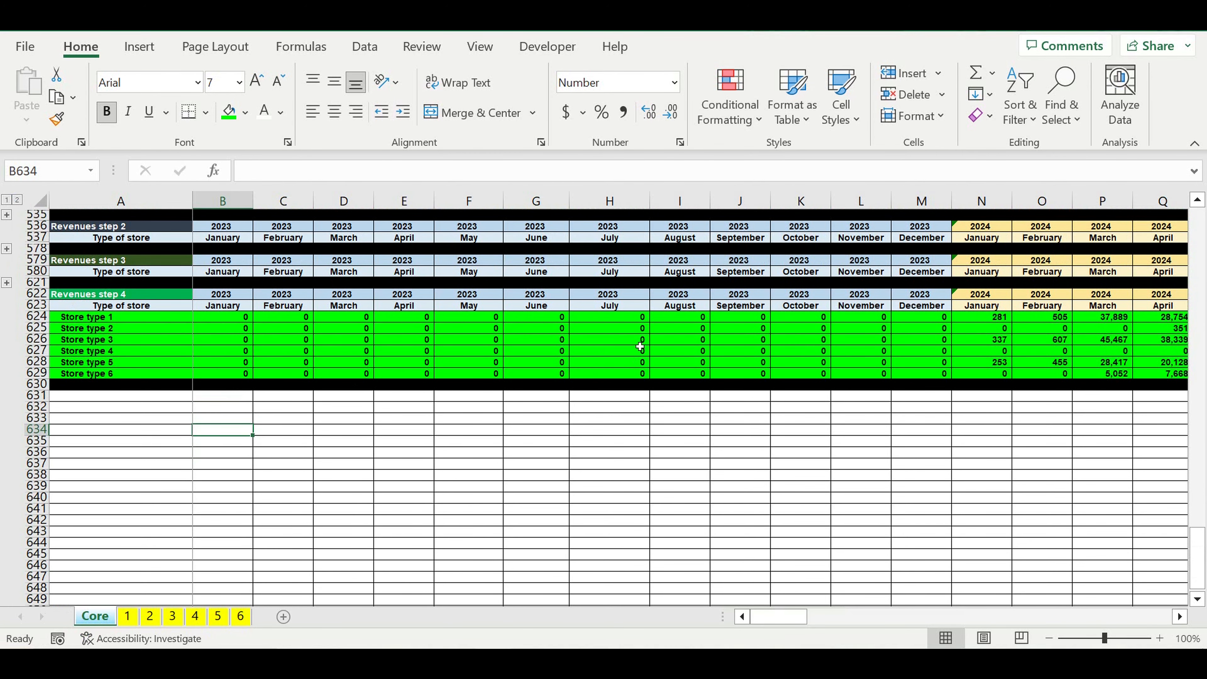
Step: Expand the Revenues step 3 rows, compare store type 6's May 2024 sum in R615:R620 with R629, and collapse the rows again
{"action": "left_click", "coordinate": [7, 283]}
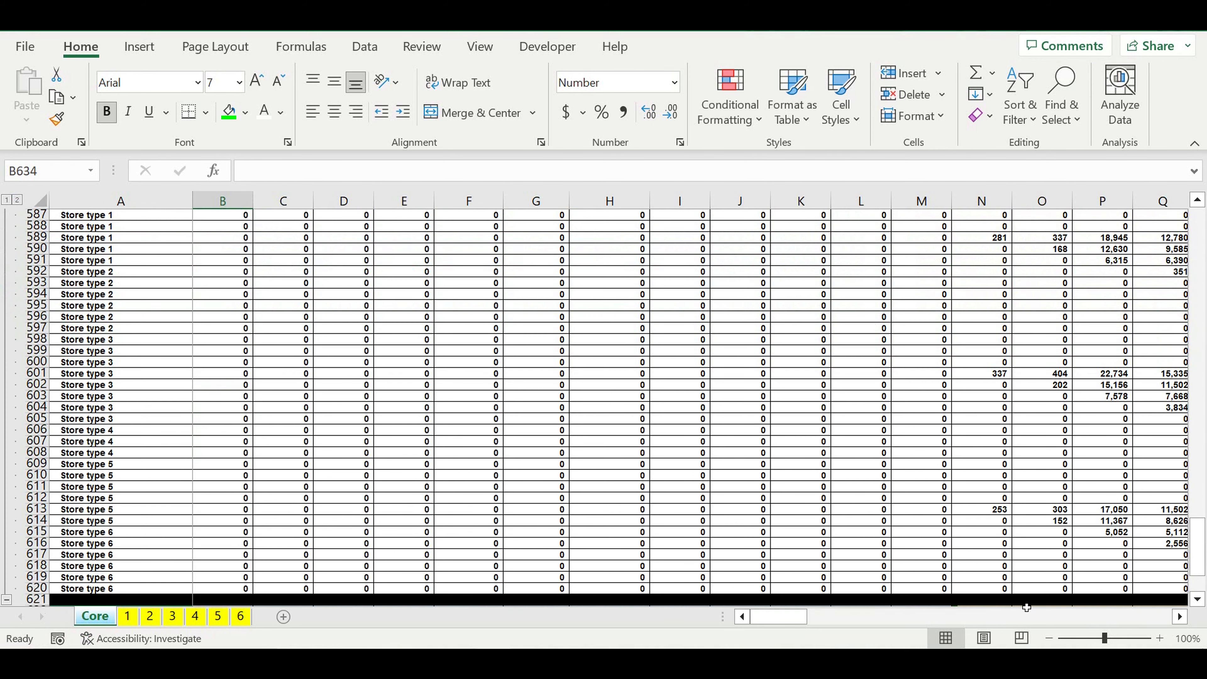
{"action": "left_click", "coordinate": [42, 543]}
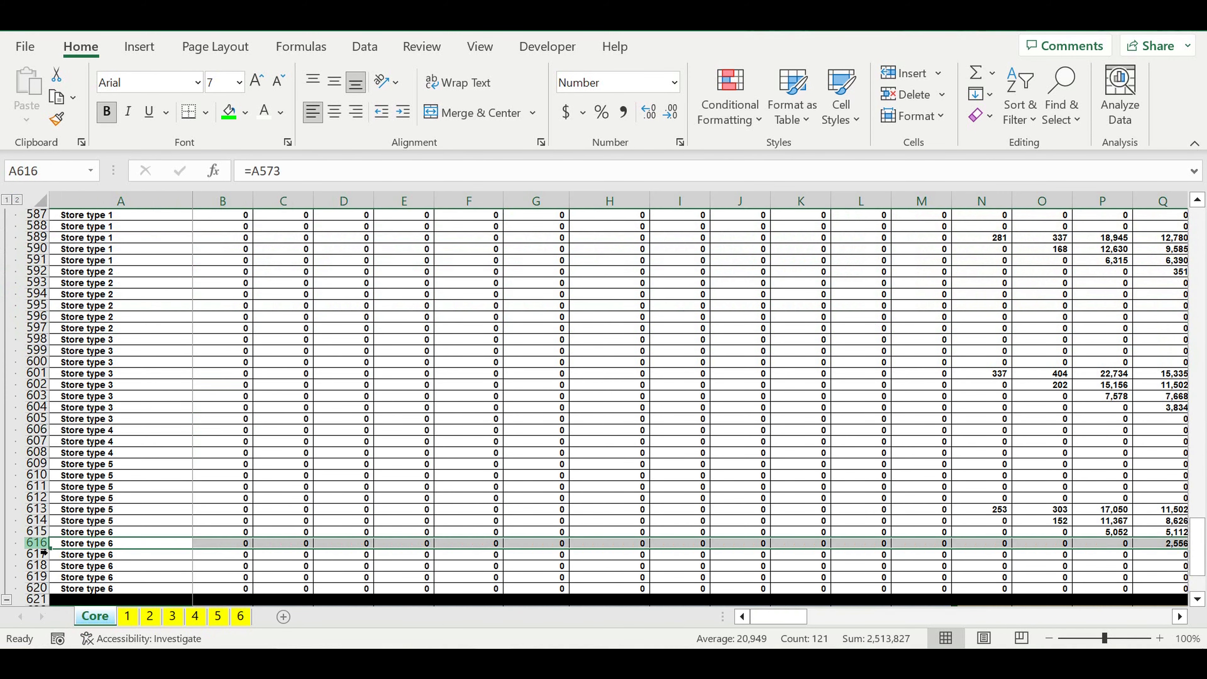
{"action": "left_click", "coordinate": [37, 531]}
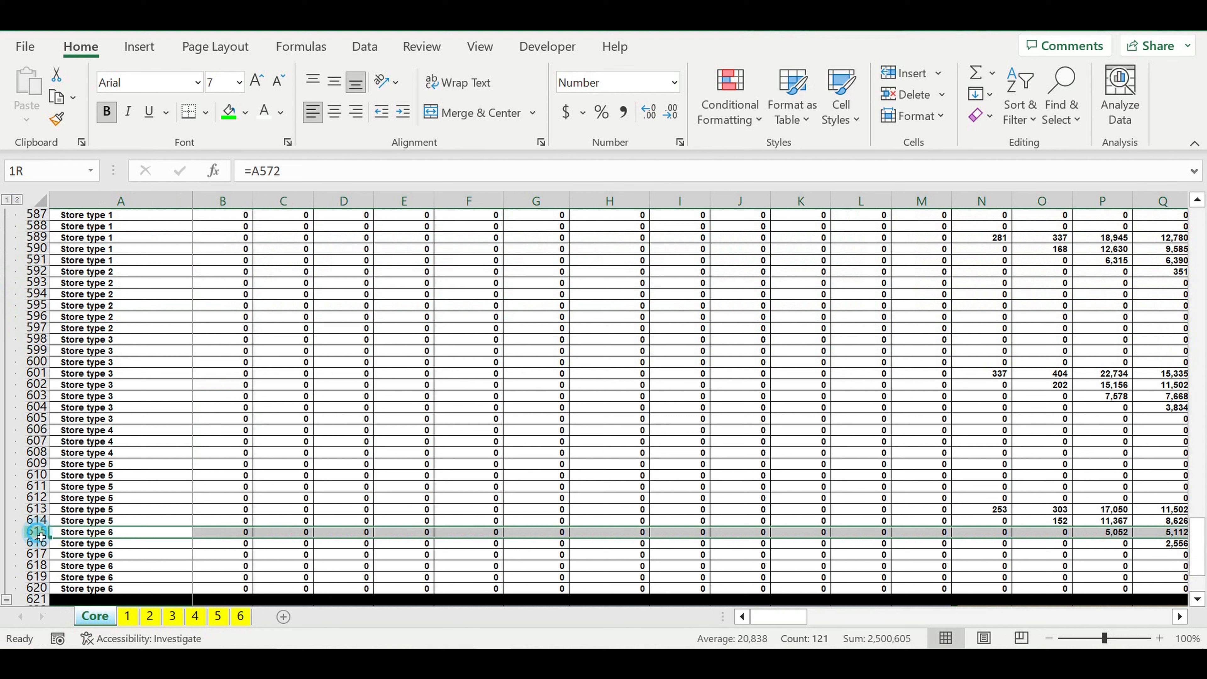
{"action": "left_click_drag", "start_coordinate": [37, 532], "coordinate": [37, 588]}
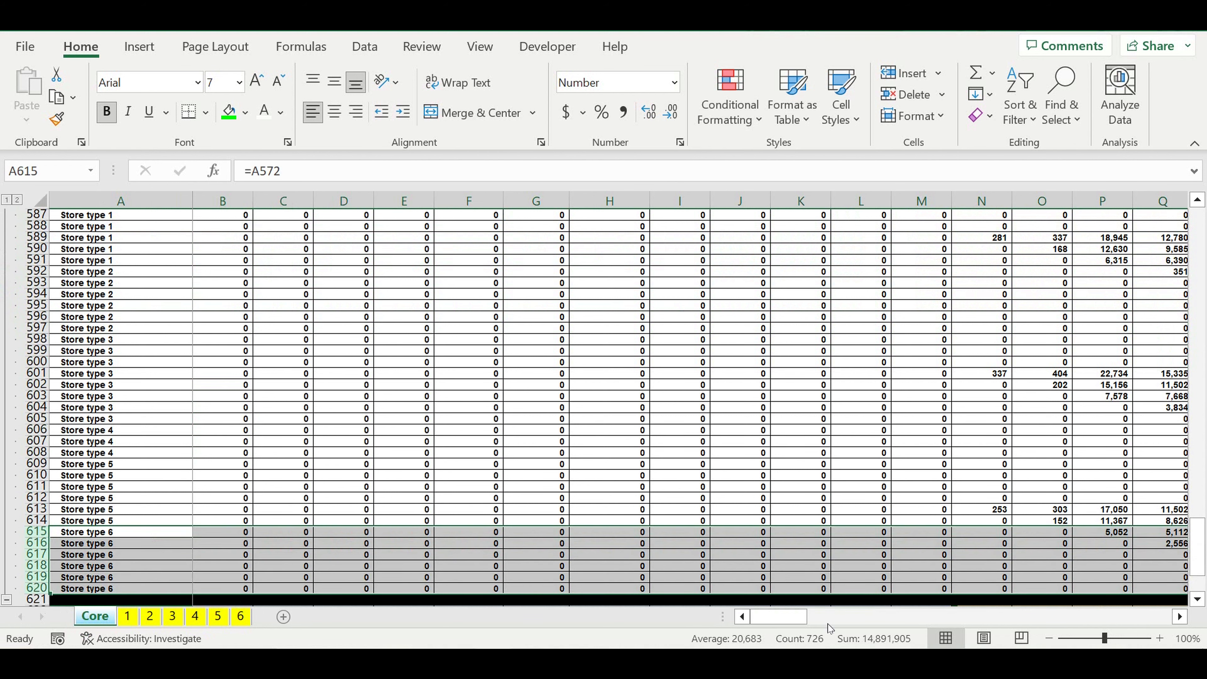
{"action": "left_click", "coordinate": [1180, 617]}
{"action": "left_click", "coordinate": [1180, 617]}
{"action": "left_click", "coordinate": [1180, 617]}
{"action": "left_click", "coordinate": [1180, 616]}
{"action": "scroll", "coordinate": [1048, 536], "scroll_direction": "down", "scroll_amount": 3}
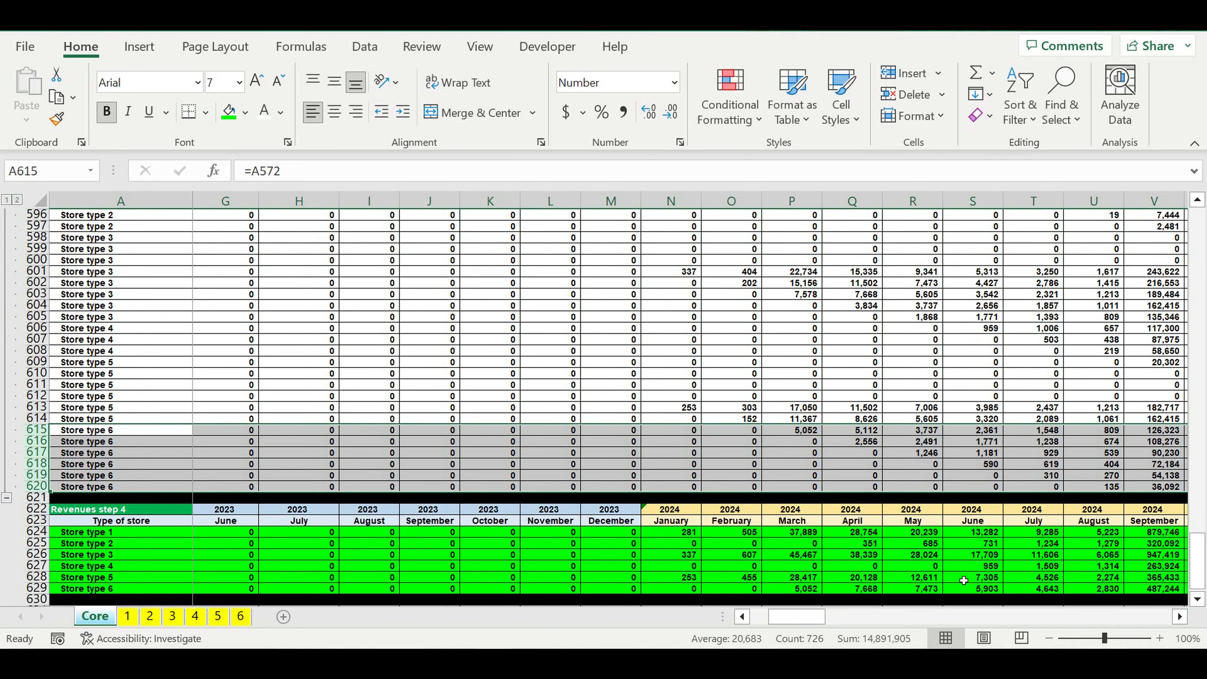
{"action": "left_click_drag", "start_coordinate": [910, 434], "coordinate": [920, 493]}
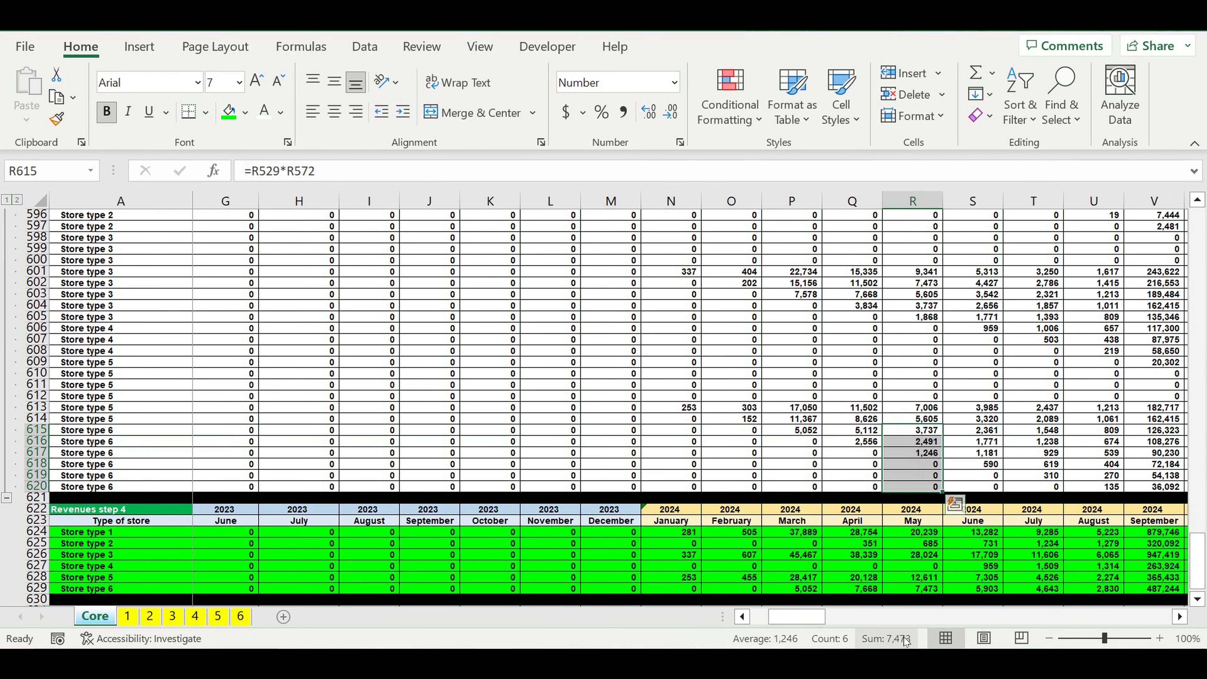
{"action": "left_click", "coordinate": [910, 590]}
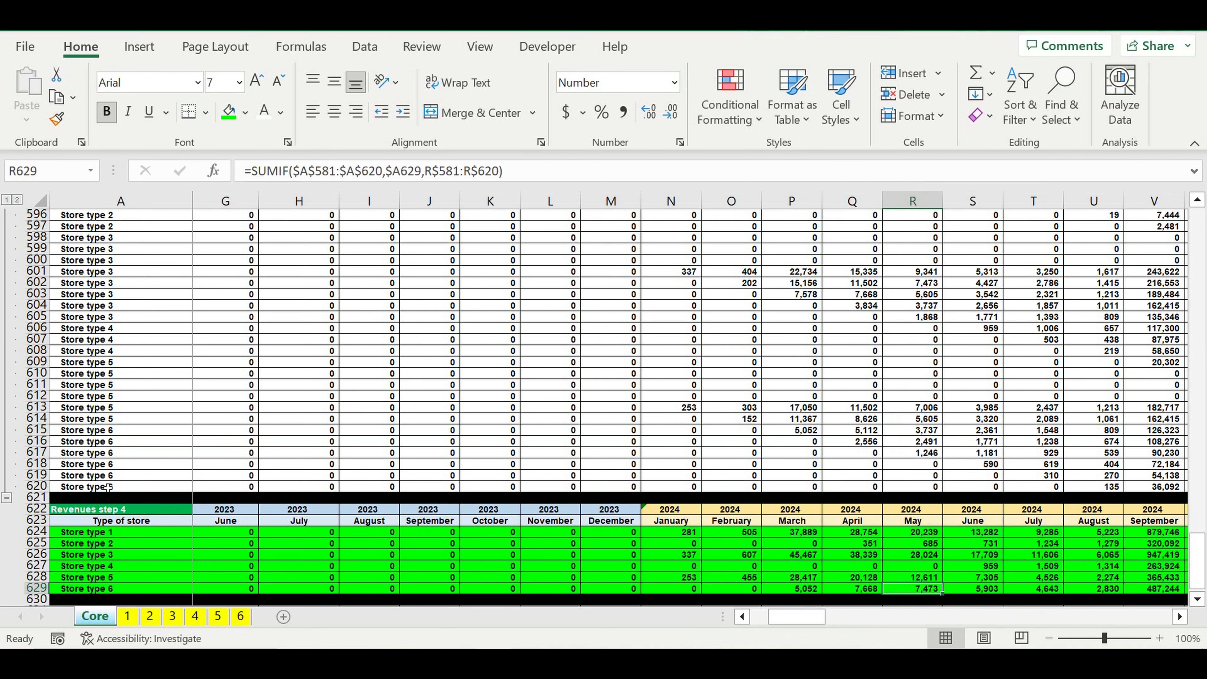
{"action": "left_click", "coordinate": [6, 499]}
{"action": "left_click", "coordinate": [280, 397]}
Step: Set the ON/OFF switches of store type 6 and store type 2 to OFF in the Types of stores block
{"action": "scroll", "coordinate": [296, 416], "scroll_direction": "up", "scroll_amount": 8}
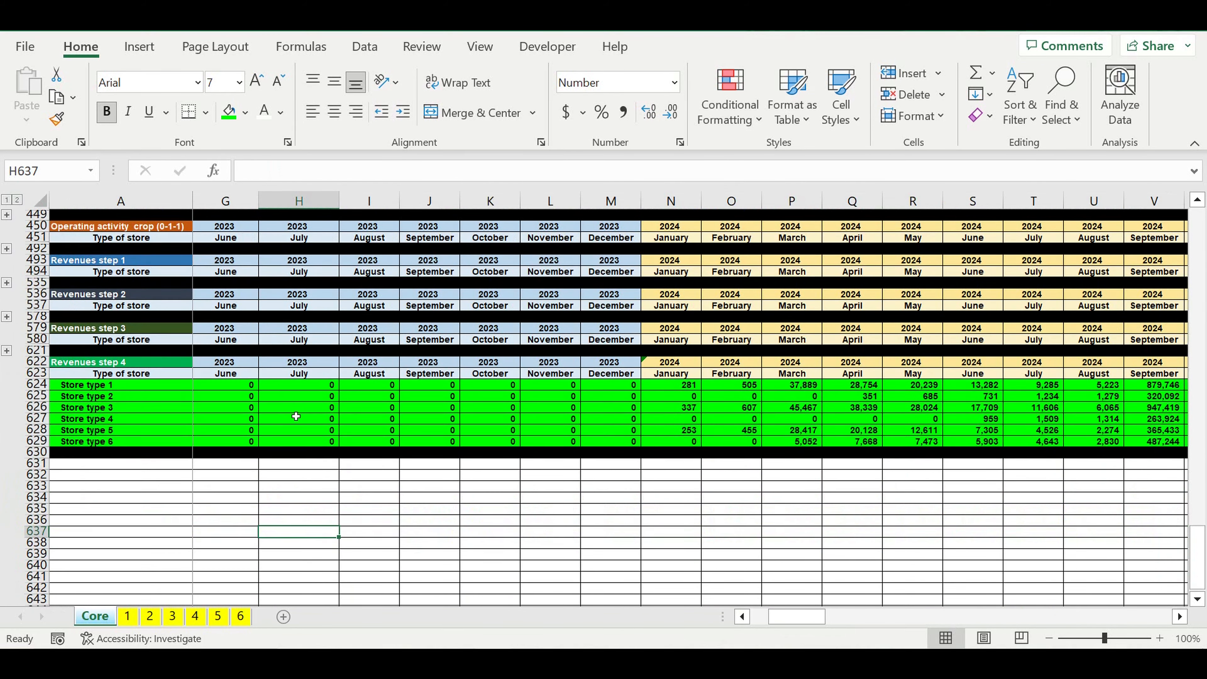
{"action": "scroll", "coordinate": [295, 416], "scroll_direction": "up", "scroll_amount": 5}
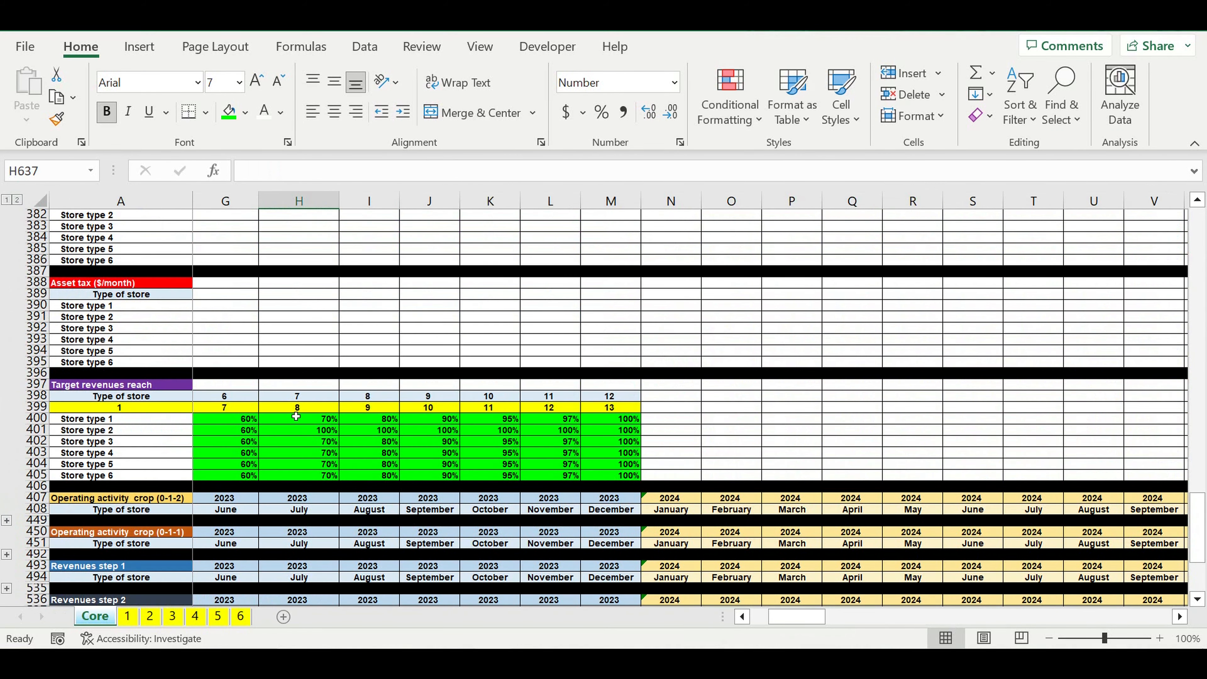
{"action": "scroll", "coordinate": [296, 416], "scroll_direction": "up", "scroll_amount": 20}
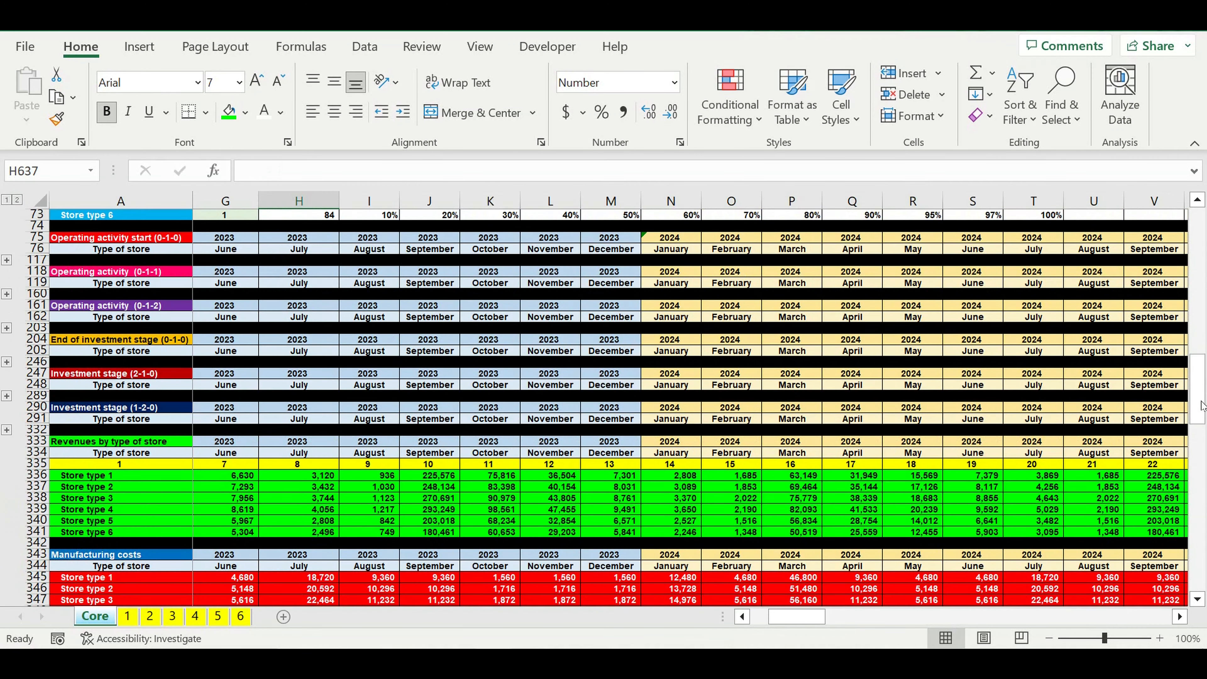
{"action": "left_click_drag", "start_coordinate": [1202, 405], "coordinate": [1202, 259]}
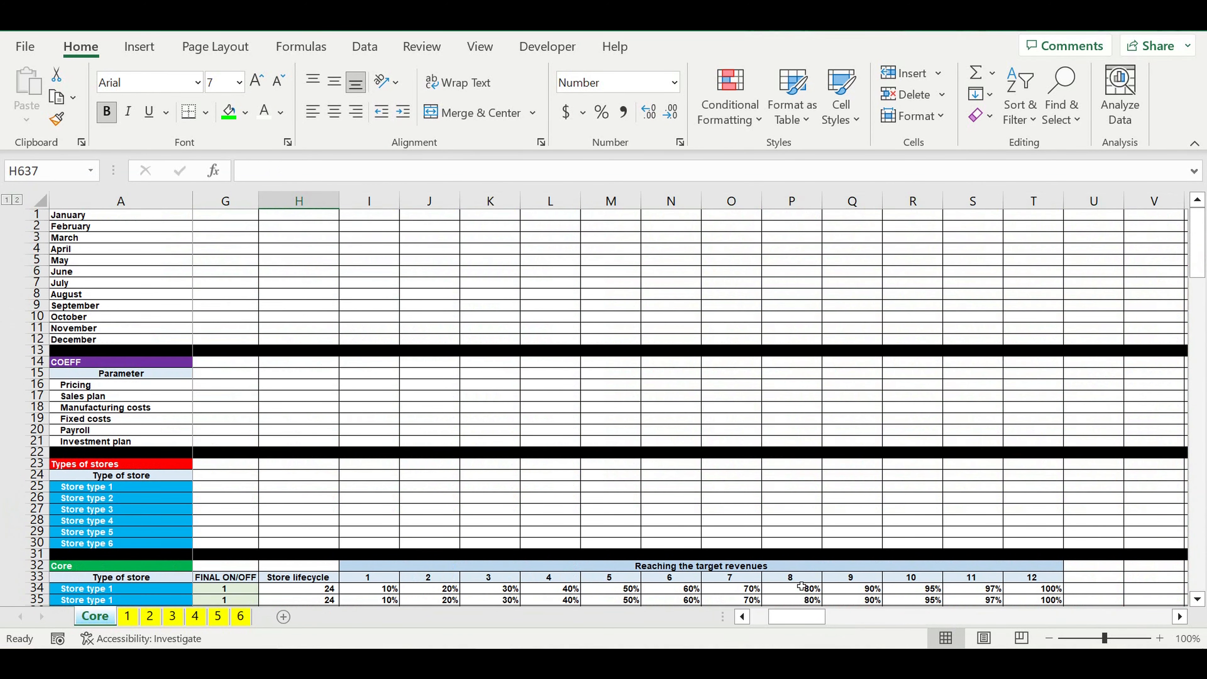
{"action": "left_click_drag", "start_coordinate": [784, 618], "coordinate": [552, 618]}
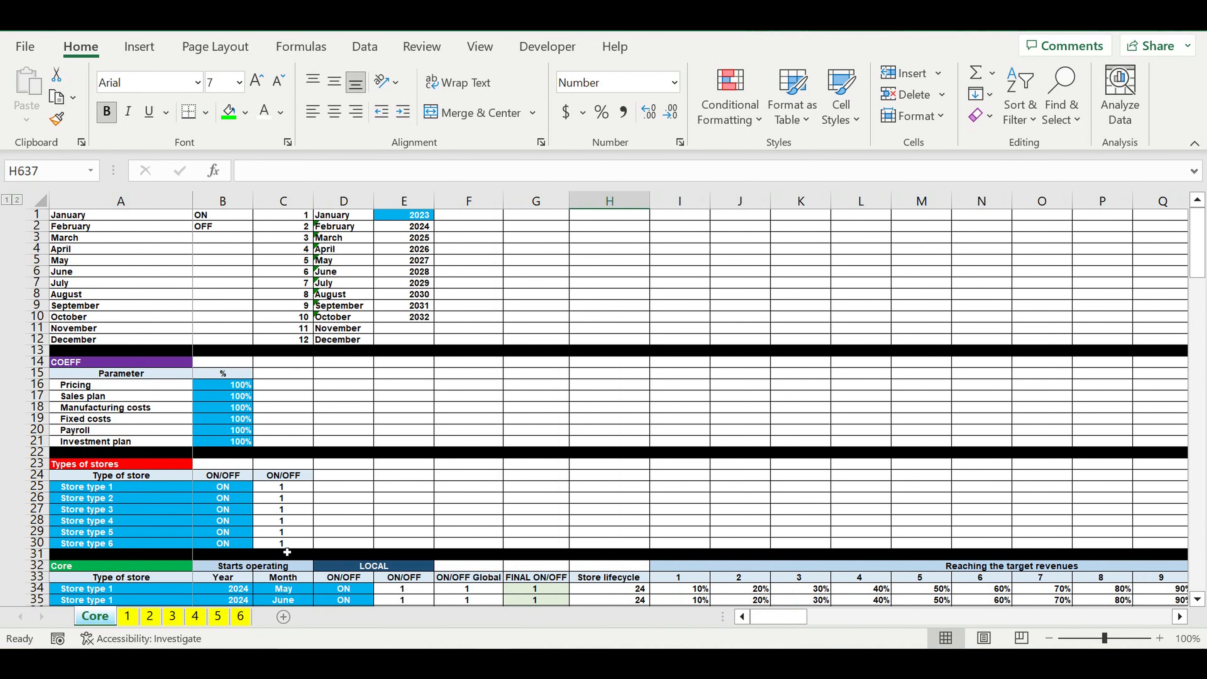
{"action": "left_click", "coordinate": [226, 545]}
{"action": "left_click", "coordinate": [259, 545]}
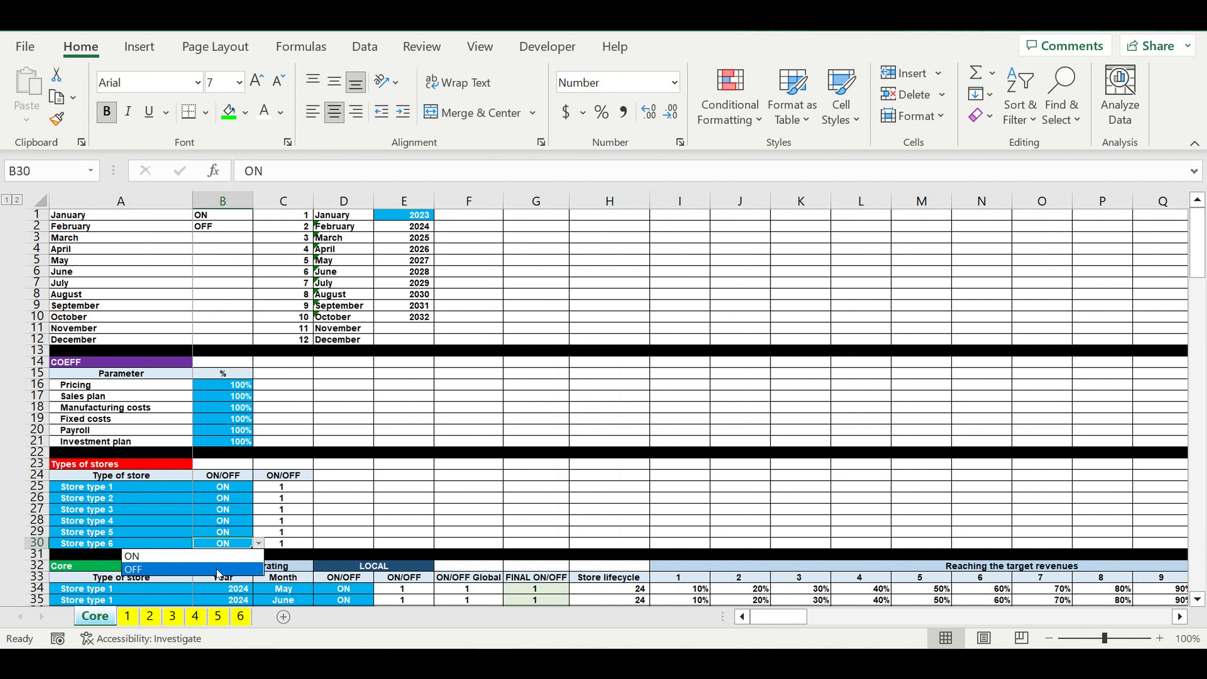
{"action": "left_click", "coordinate": [217, 573]}
{"action": "left_click", "coordinate": [235, 499]}
{"action": "left_click", "coordinate": [260, 498]}
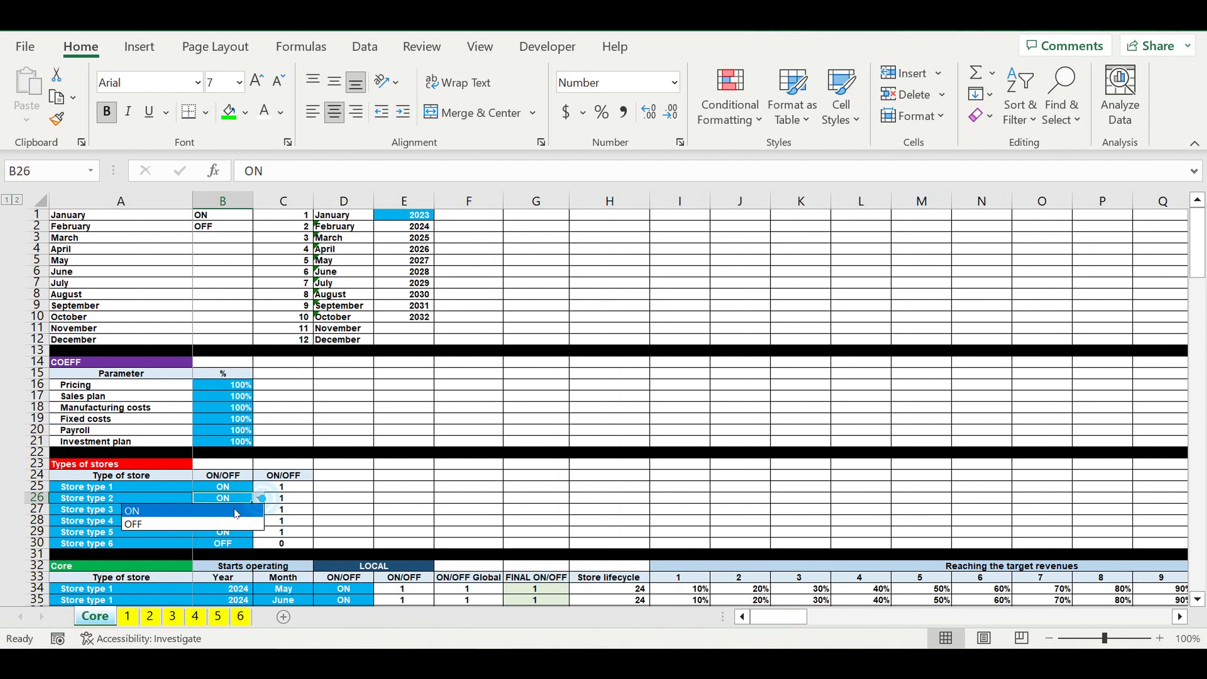
{"action": "left_click", "coordinate": [217, 525]}
{"action": "left_click", "coordinate": [491, 498]}
Step: Check the monthly revenues of store types 2 and 6 in the Revenues step 4 block, including April 2025
{"action": "left_click_drag", "start_coordinate": [1198, 263], "coordinate": [1198, 550]}
{"action": "scroll", "coordinate": [1062, 558], "scroll_direction": "down", "scroll_amount": 2}
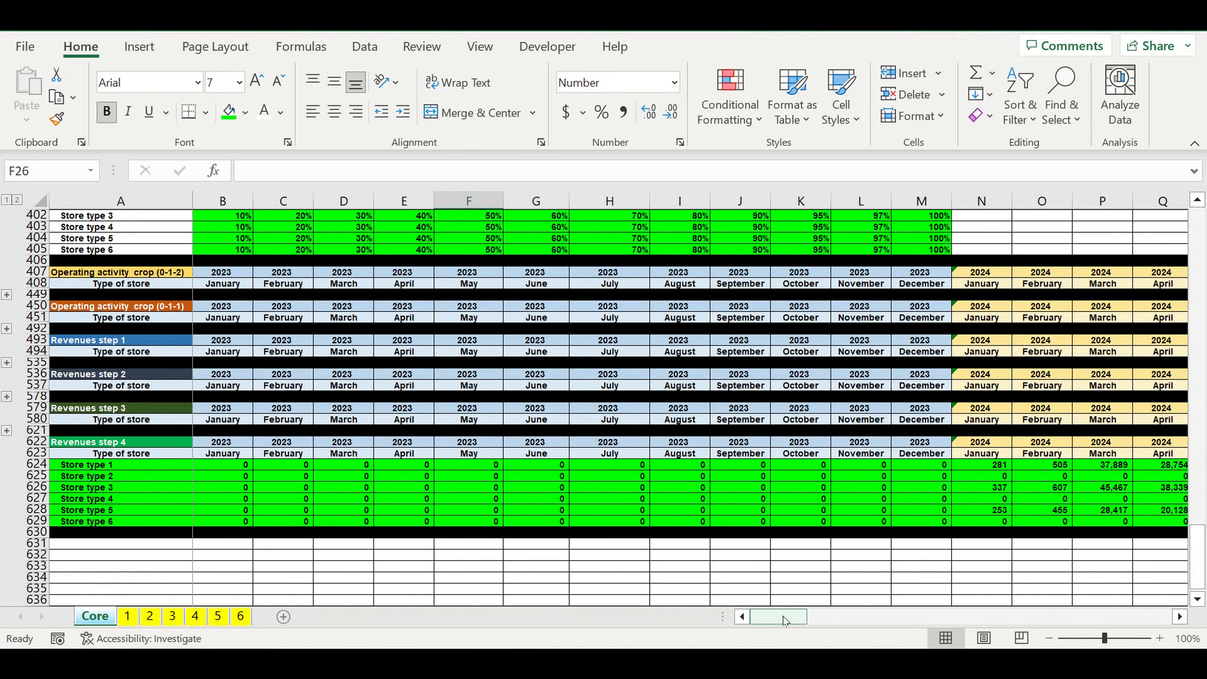
{"action": "left_click_drag", "start_coordinate": [786, 621], "coordinate": [846, 617]}
{"action": "left_click", "coordinate": [859, 480]}
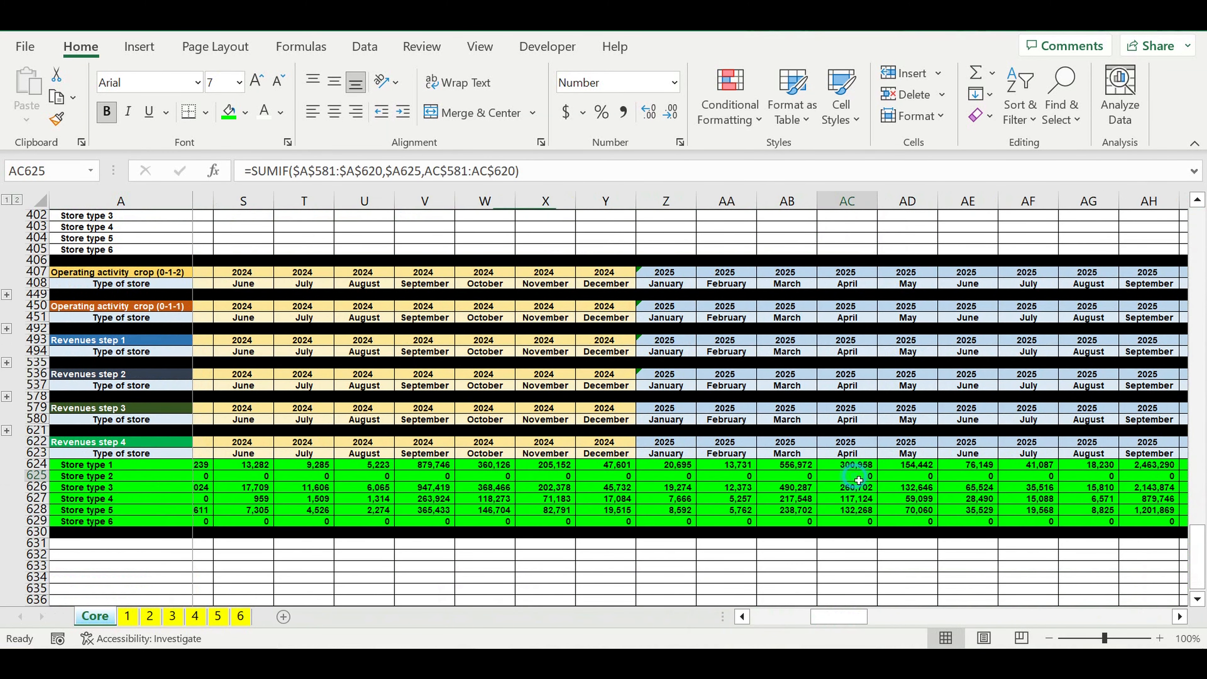
{"action": "left_click", "coordinate": [844, 523]}
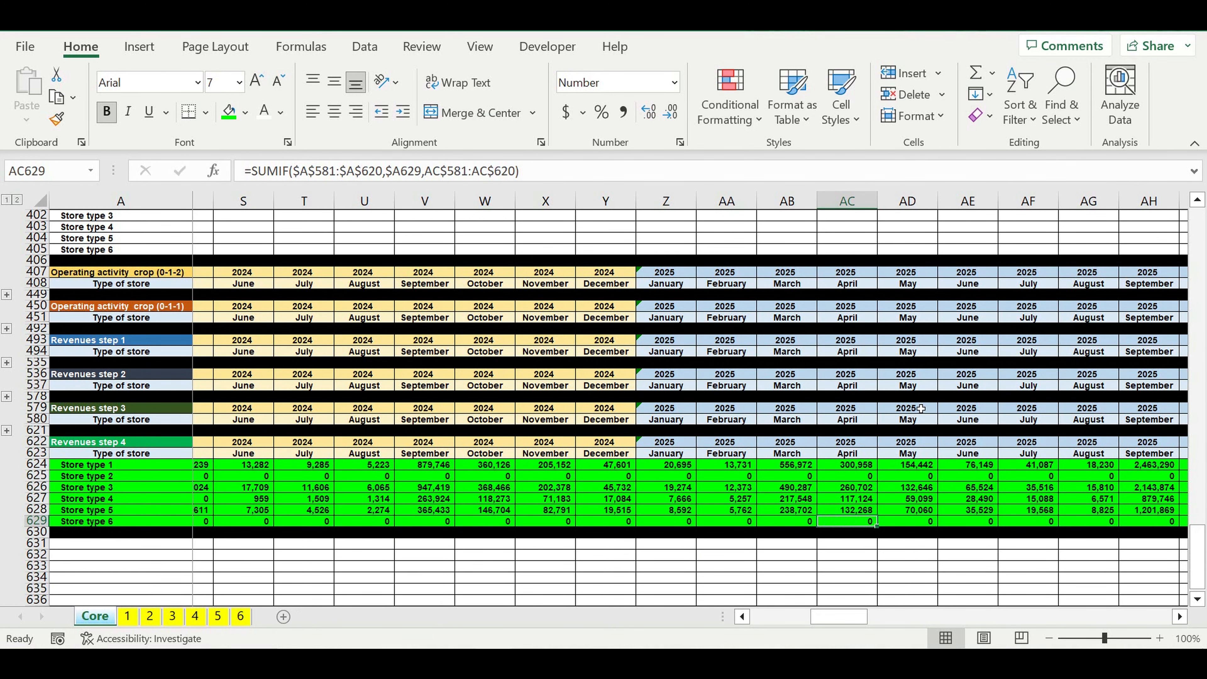
Step: Check store type 1's revenues through 2026 and 2027 in Revenues step 4, and set its store lifecycle to 120 months on sheet 1
{"action": "left_click_drag", "start_coordinate": [868, 465], "coordinate": [1204, 468]}
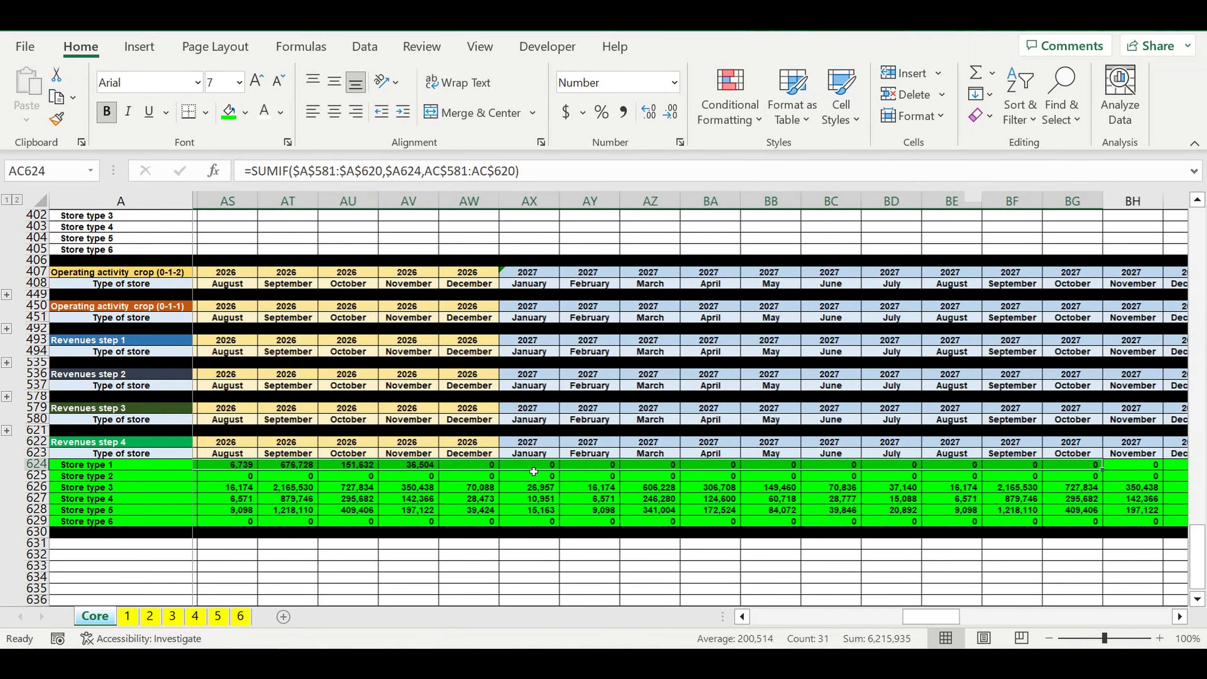
{"action": "left_click", "coordinate": [414, 470]}
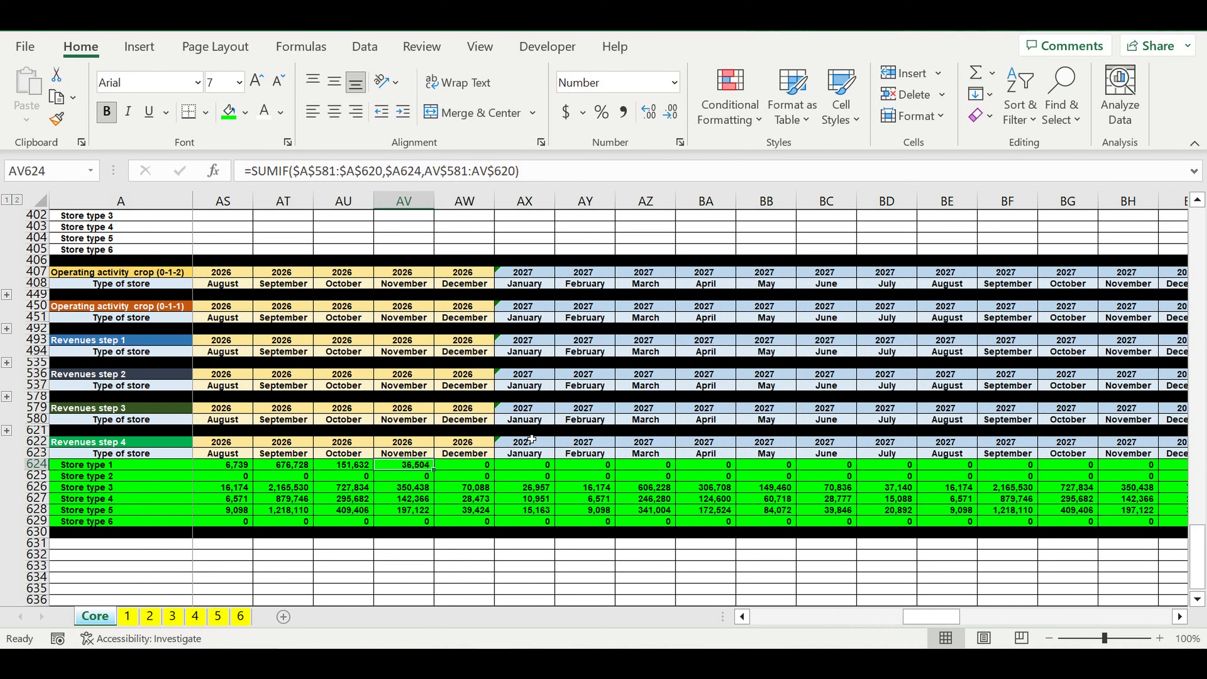
{"action": "left_click", "coordinate": [125, 619]}
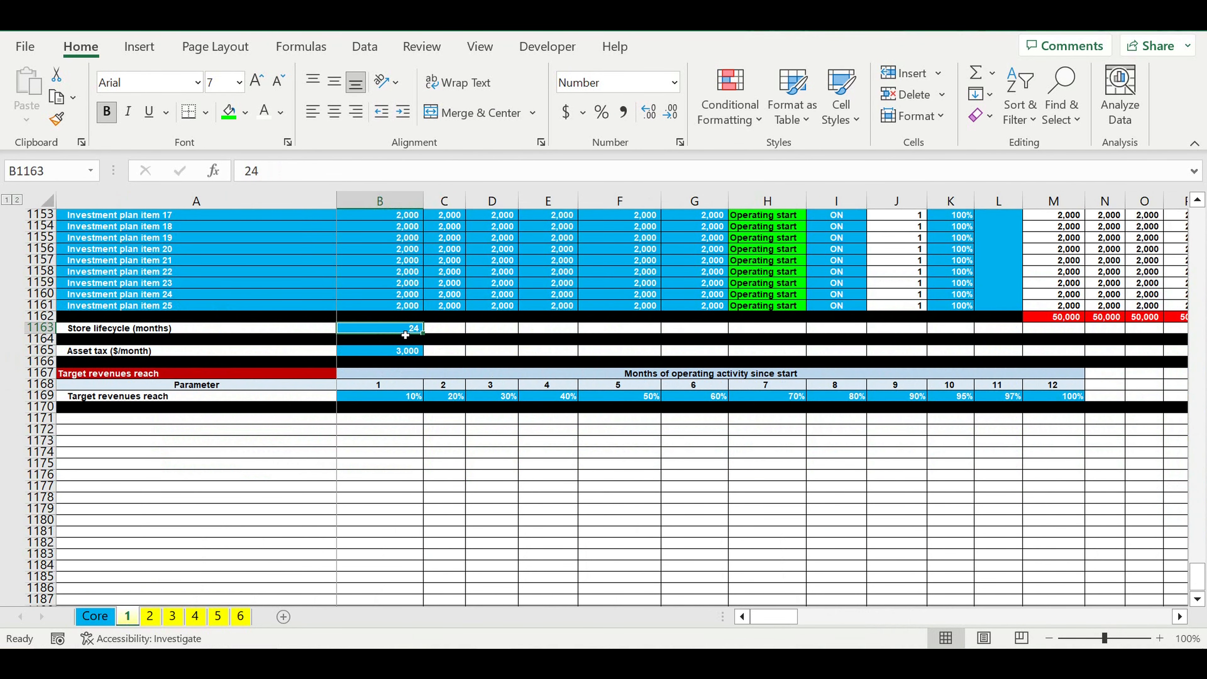
{"action": "type", "text": "120"}
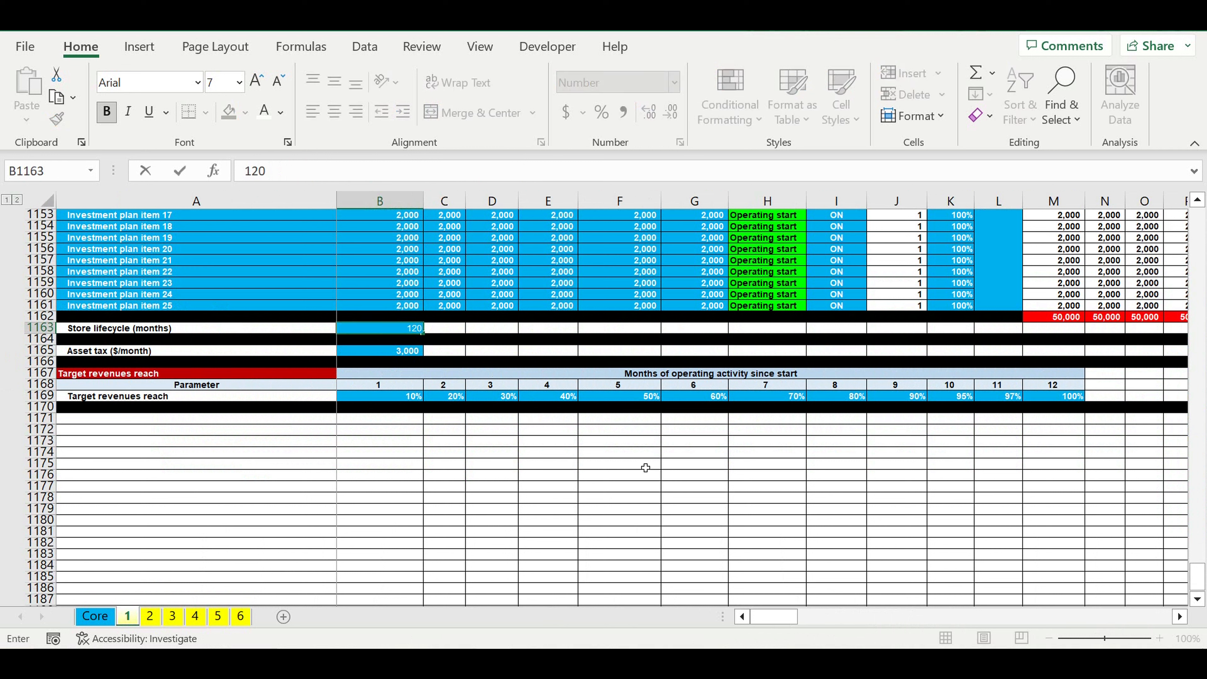
{"action": "key", "text": "Return"}
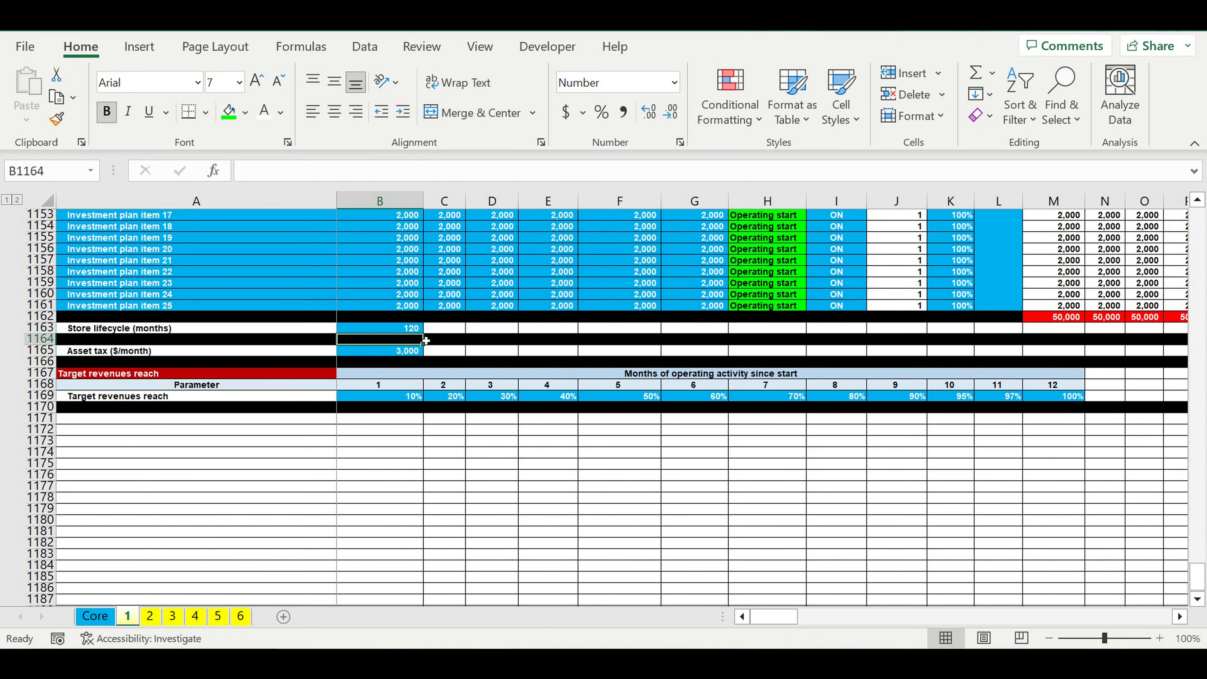
{"action": "left_click", "coordinate": [389, 331]}
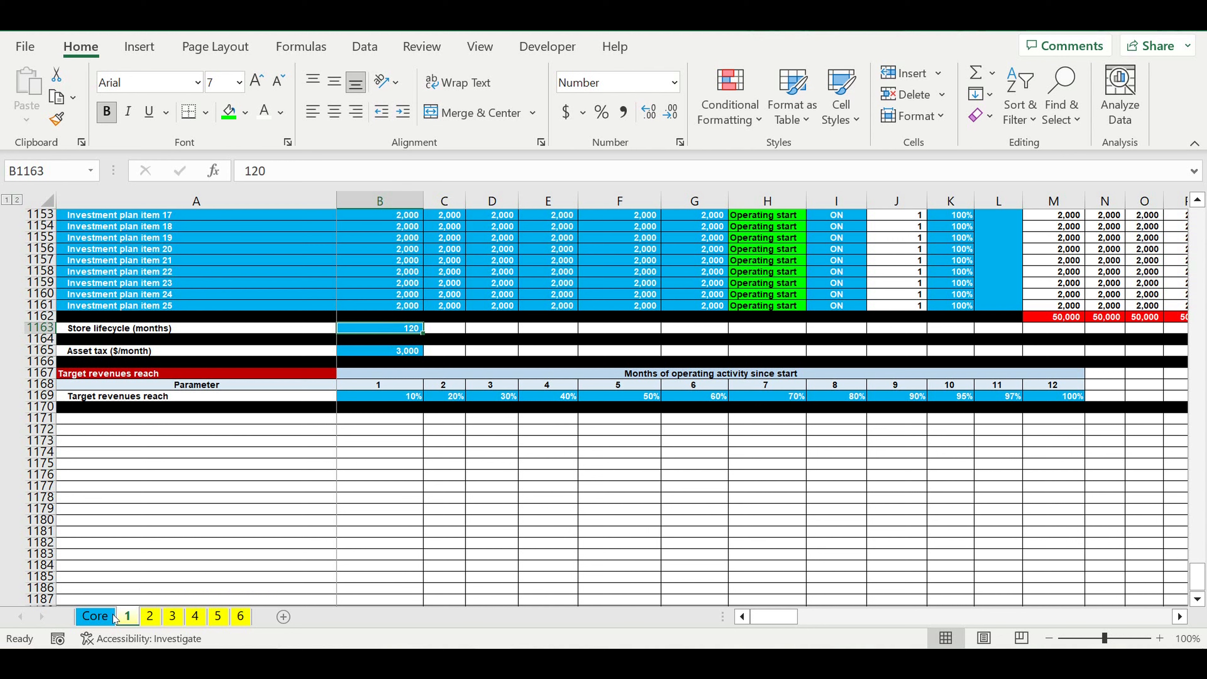
Step: Check store type 1's monthly revenues in row 624 of the Core sheet's Revenues step 4 block, including July 2027
{"action": "left_click", "coordinate": [95, 616]}
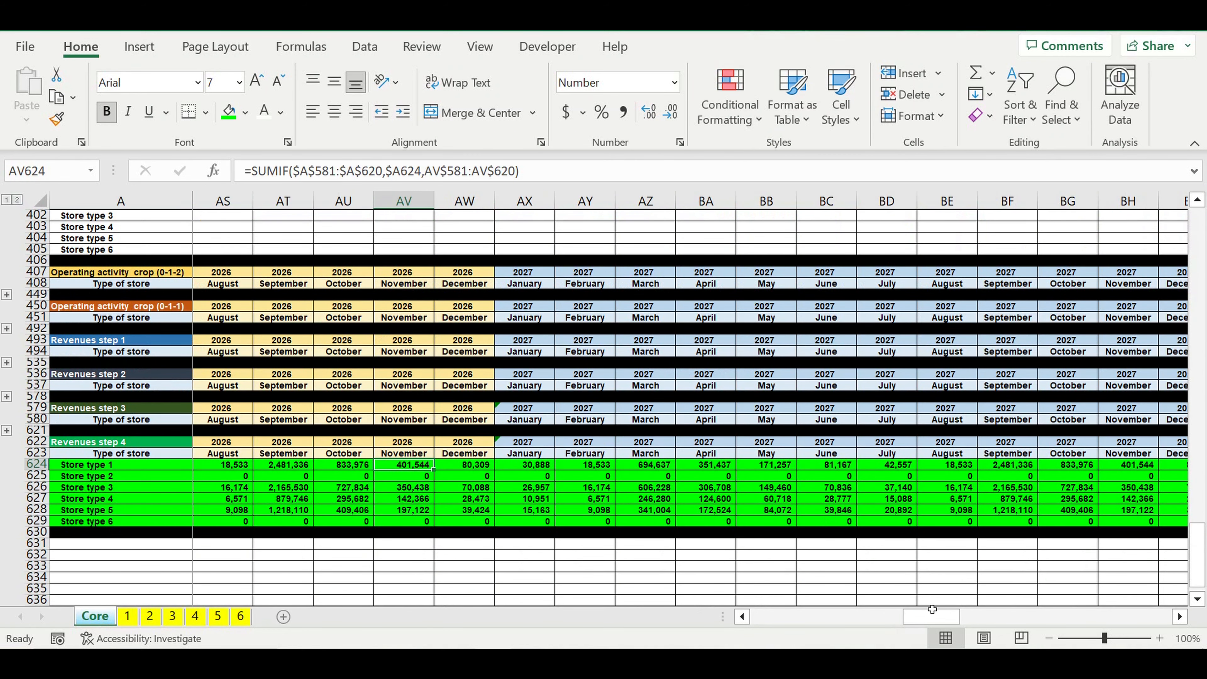
{"action": "left_click", "coordinate": [898, 469]}
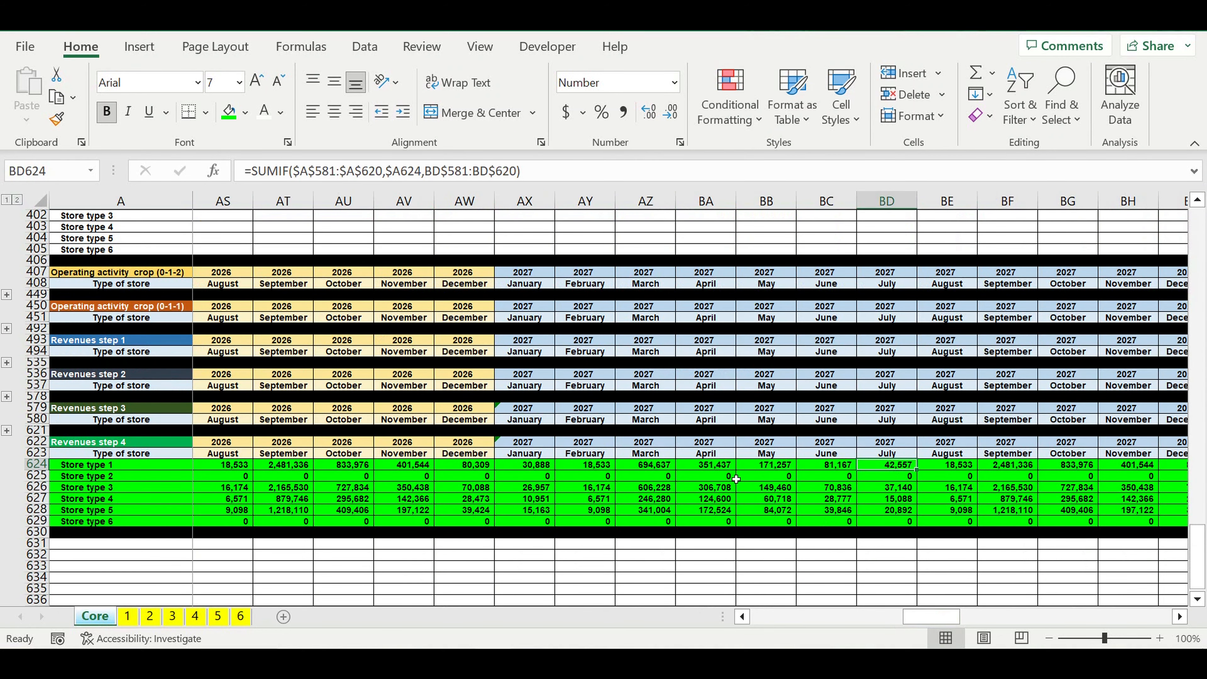
{"action": "left_click", "coordinate": [36, 464]}
{"action": "left_click_drag", "start_coordinate": [940, 616], "coordinate": [156, 623]}
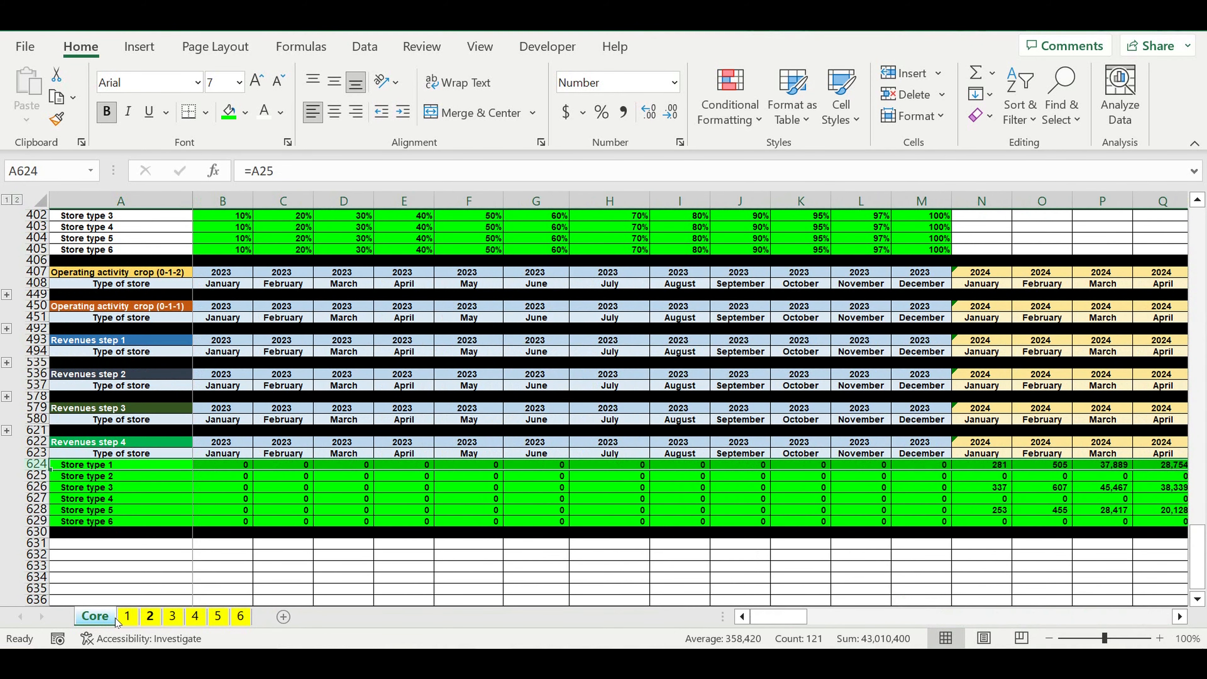
Step: Review the Core sheet's blocks between Manufacturing costs and Revenues step 4, including Fixed costs, Payroll, Investment plan, Store lifecycle and Asset tax
{"action": "left_click", "coordinate": [417, 534]}
{"action": "scroll", "coordinate": [404, 521], "scroll_direction": "up", "scroll_amount": 10}
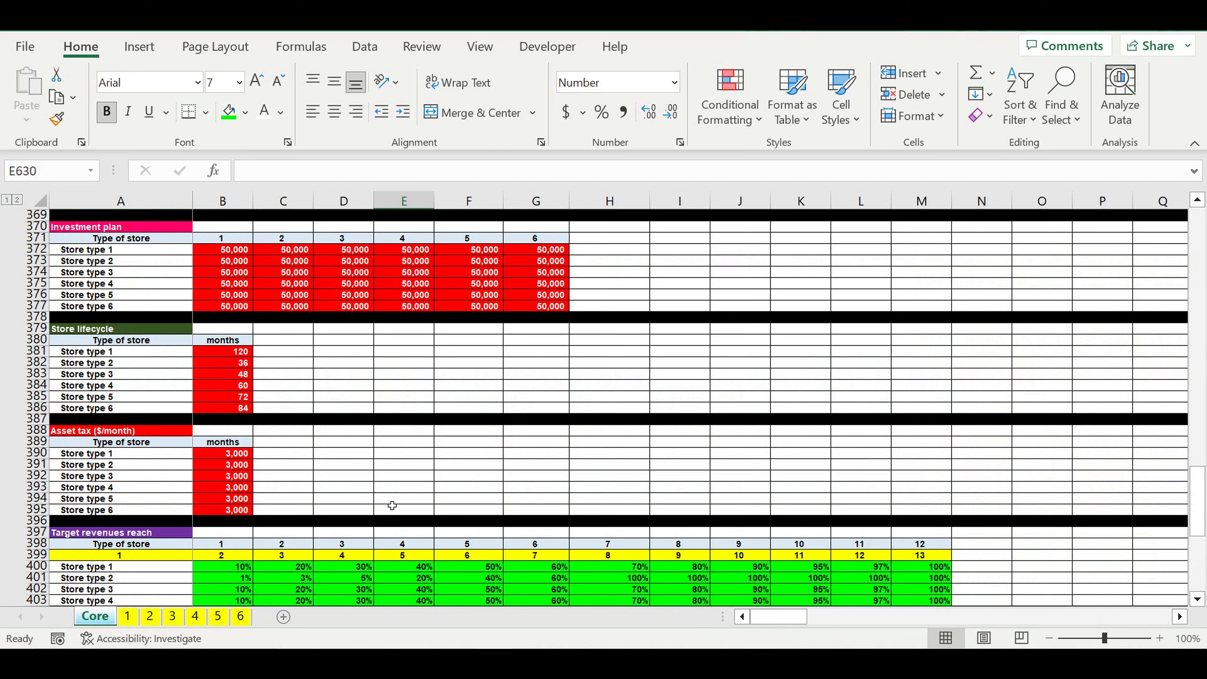
{"action": "scroll", "coordinate": [391, 507], "scroll_direction": "down", "scroll_amount": 1}
{"action": "scroll", "coordinate": [391, 506], "scroll_direction": "up", "scroll_amount": 5}
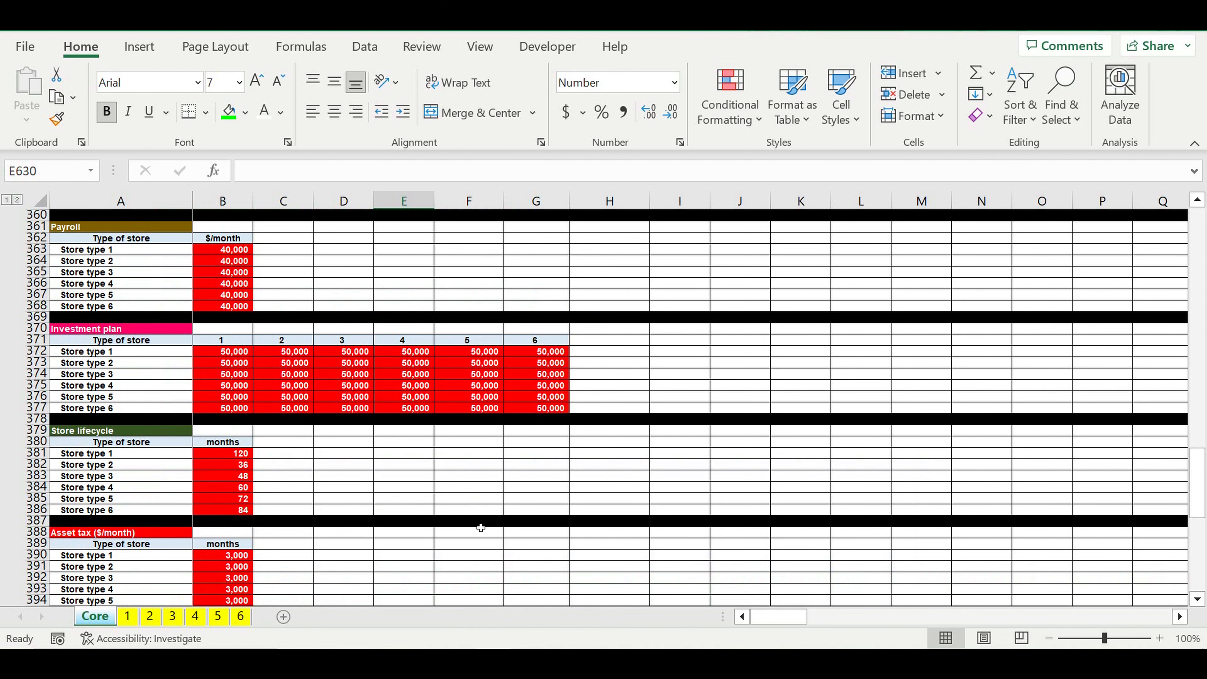
{"action": "scroll", "coordinate": [500, 431], "scroll_direction": "up", "scroll_amount": 3}
{"action": "scroll", "coordinate": [499, 430], "scroll_direction": "up", "scroll_amount": 4}
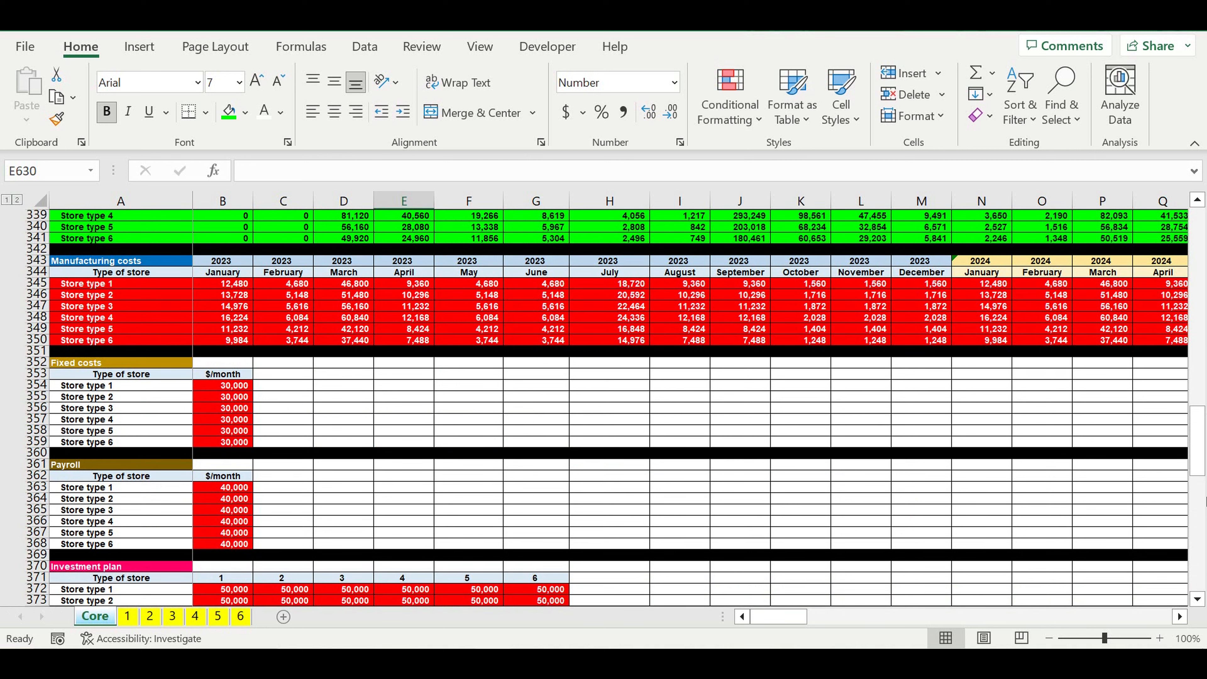
{"action": "left_click_drag", "start_coordinate": [1197, 452], "coordinate": [1197, 556]}
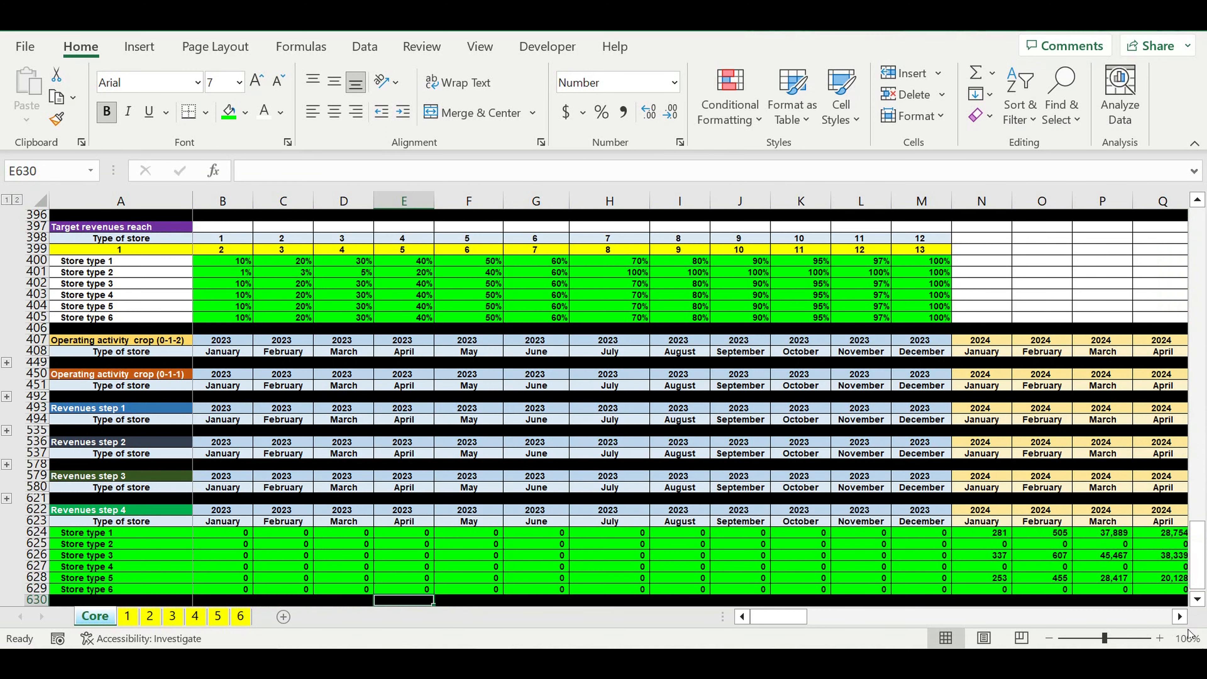